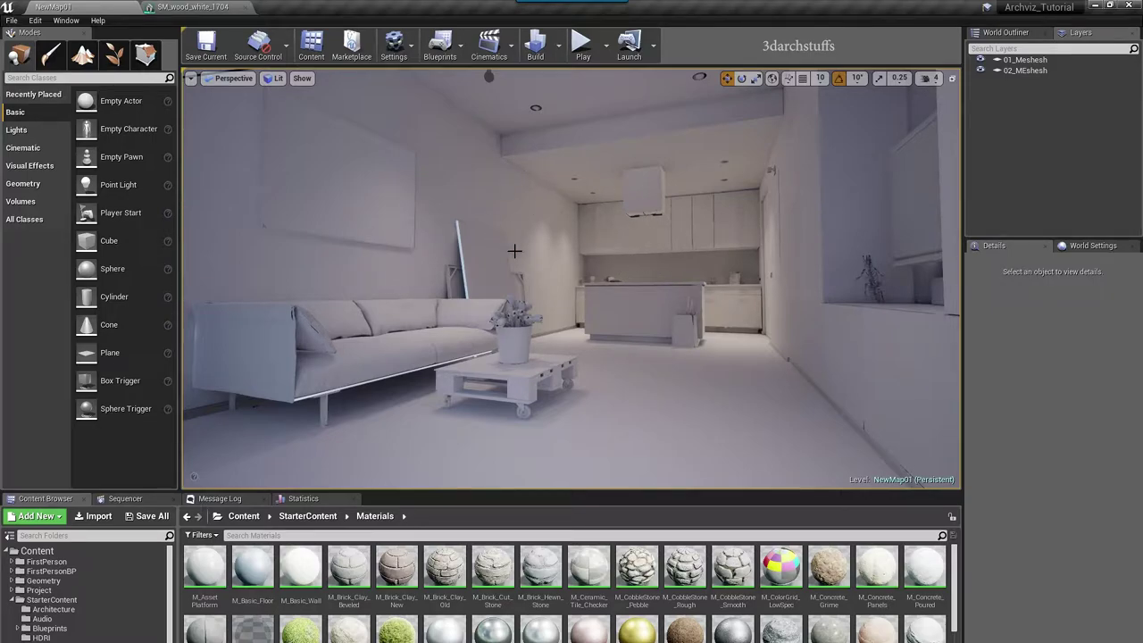
Step: Examine the living room and kitchen, then the wall lamp, for meshes with incorrect baked lighting
right_click_drag(572, 279, 557, 285)
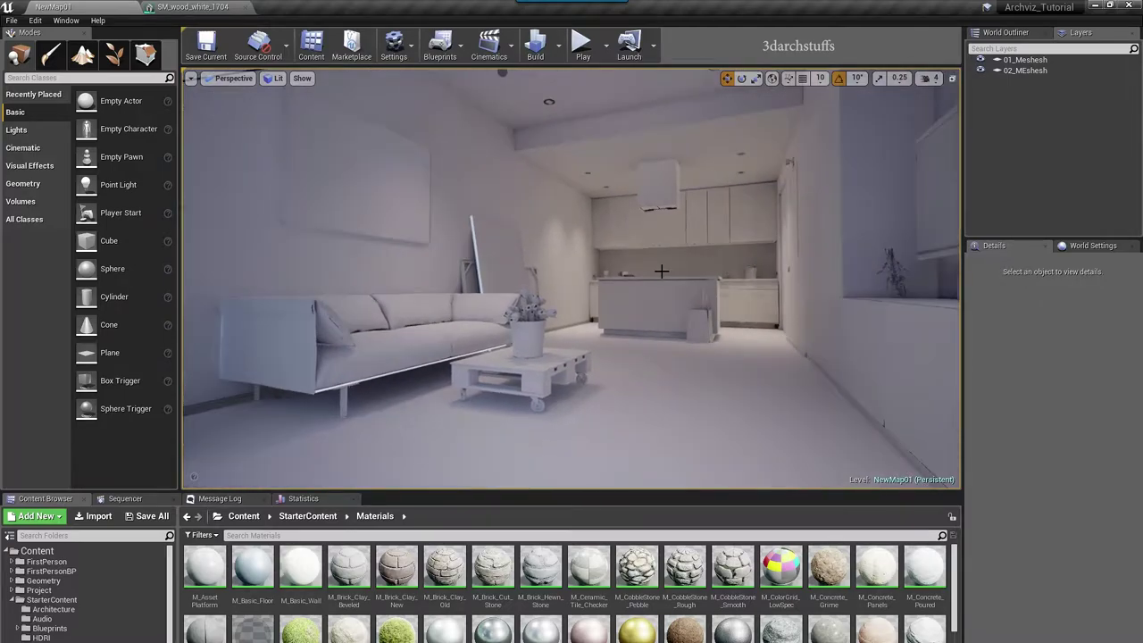
scroll(662, 271, "up", 4)
right_click_drag(656, 283, 711, 252)
scroll(641, 305, "up", 2)
right_click_drag(641, 305, 709, 276)
scroll(640, 295, "up", 5)
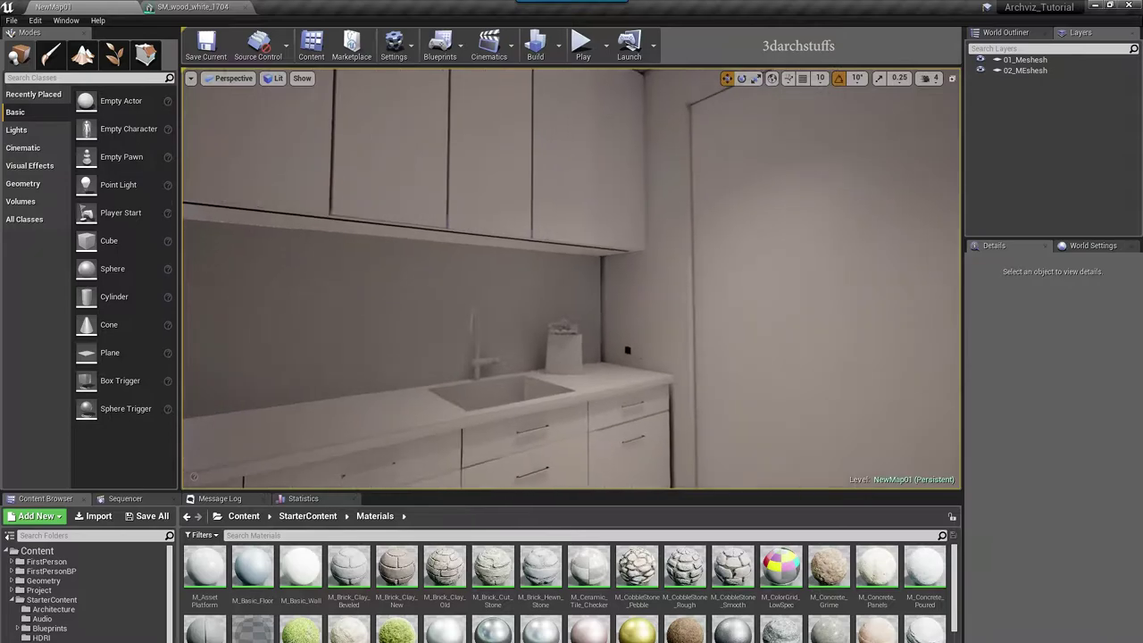
scroll(631, 308, "up", 3)
right_click_drag(632, 307, 934, 313)
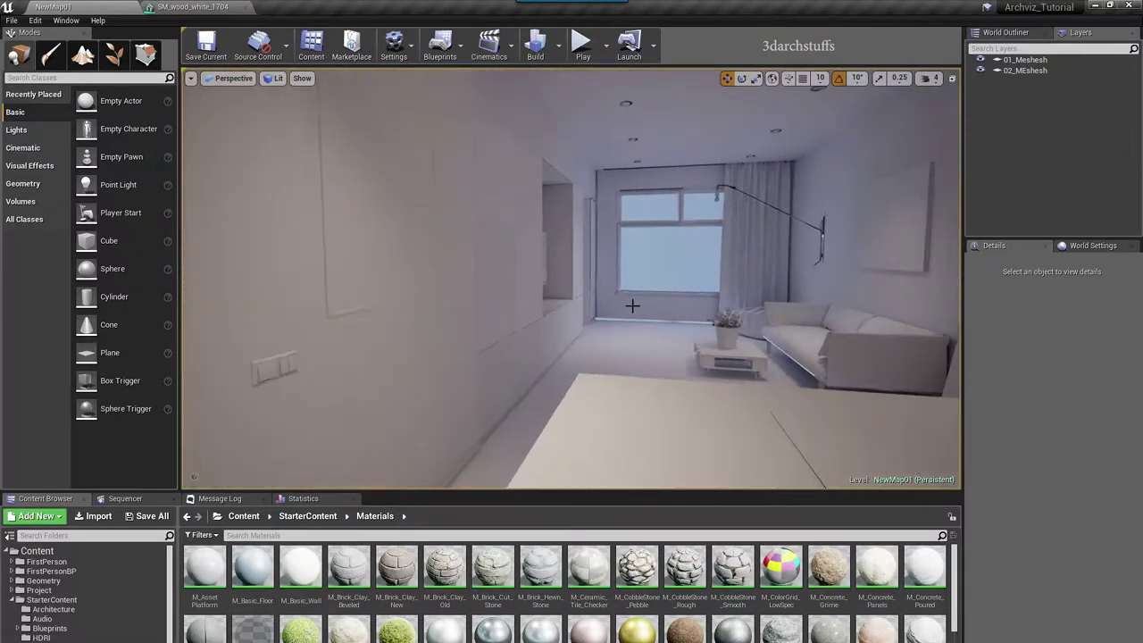
right_click_drag(581, 311, 551, 289)
scroll(561, 311, "up", 5)
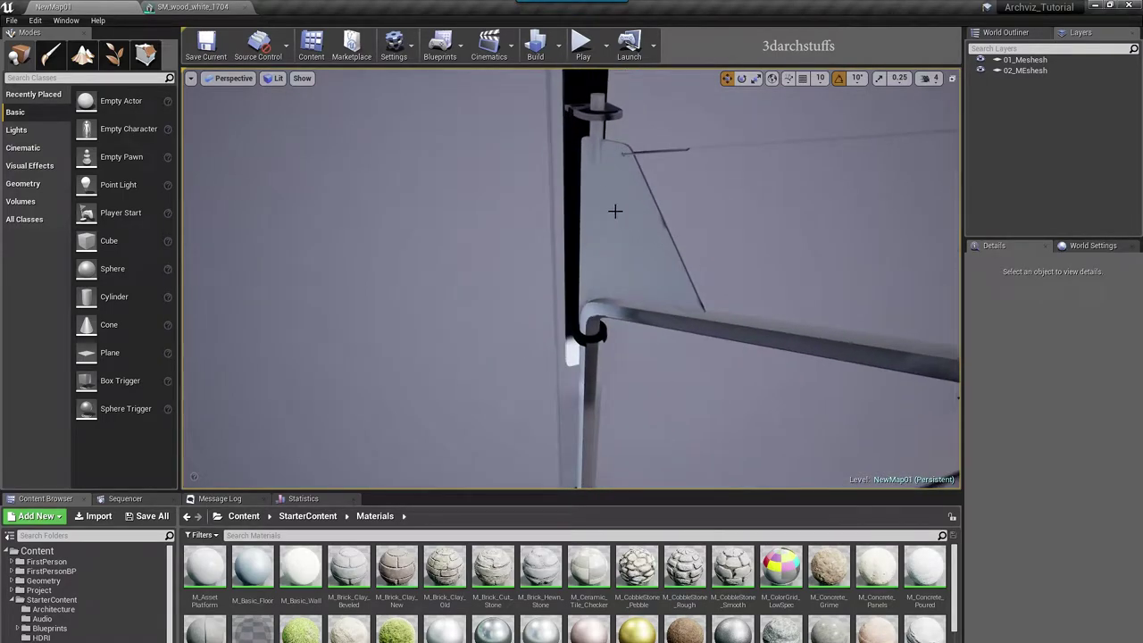
Step: Select the black vertical strip of the wall lamp, open its static mesh editor and dock it beside the level
left_click(573, 223)
right_click_drag(666, 230, 766, 182)
right_click_drag(604, 234, 616, 268)
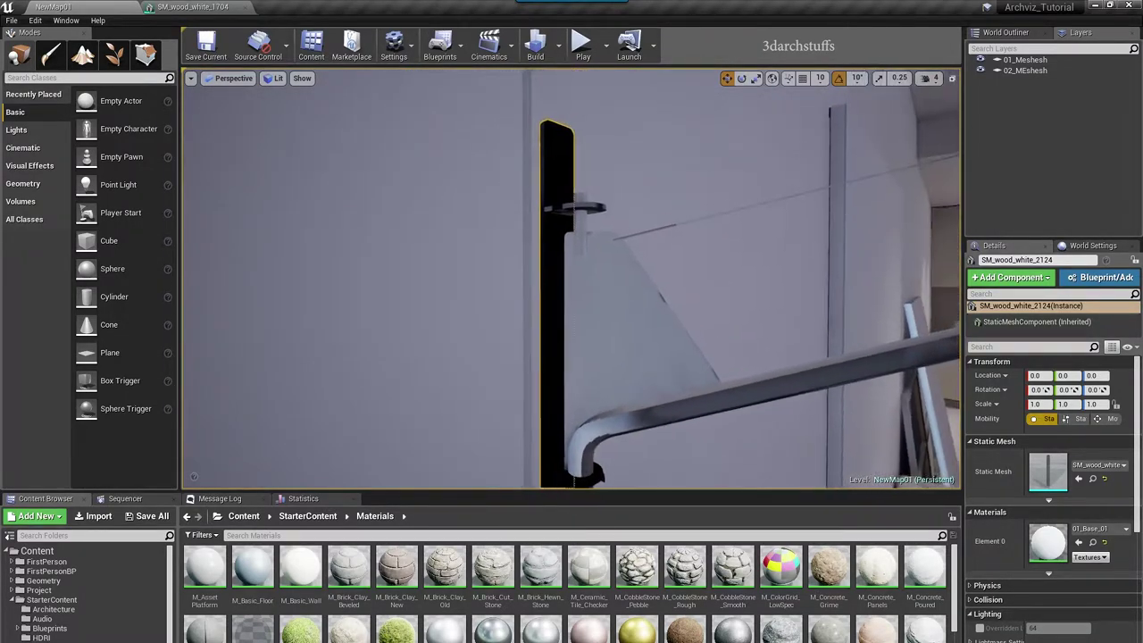
double_click(1047, 471)
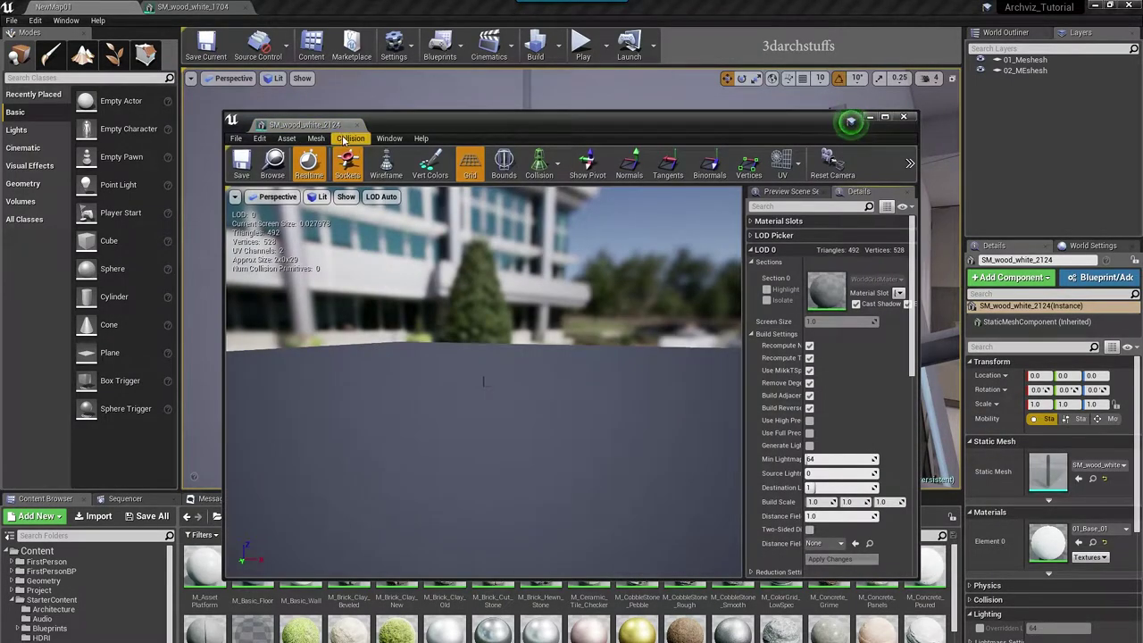
left_click_drag(344, 125, 354, 18)
Step: Frame the strip mesh in the mesh editor and inspect its shape from several angles
scroll(459, 293, "up", 3)
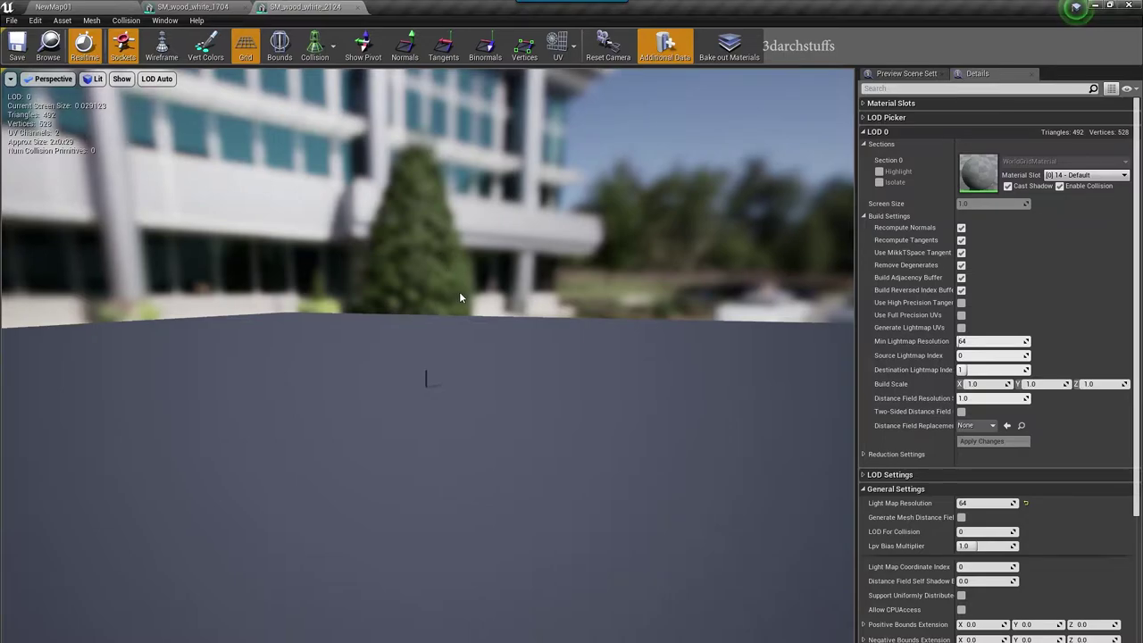
key("f")
left_click_drag(456, 321, 451, 418, "alt")
right_click_drag(451, 418, 402, 418, "alt")
left_click_drag(429, 393, 317, 366, "alt")
left_click_drag(545, 393, 518, 393)
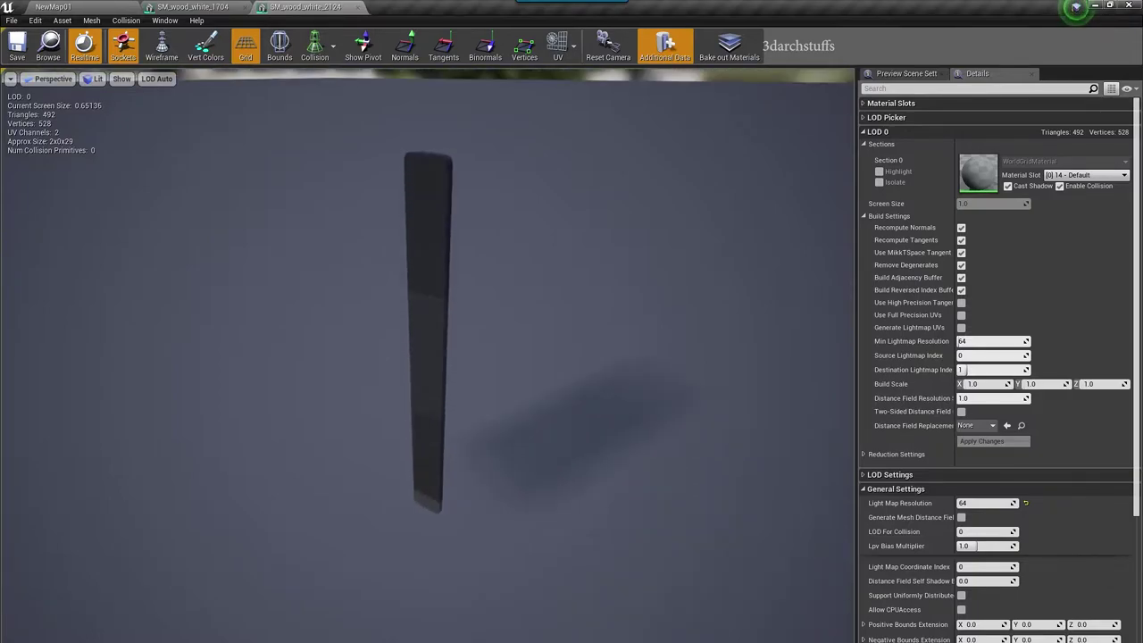
mouse_move(507, 254)
left_mouse_down()
mouse_move(506, 291)
mouse_move(503, 254)
left_mouse_up()
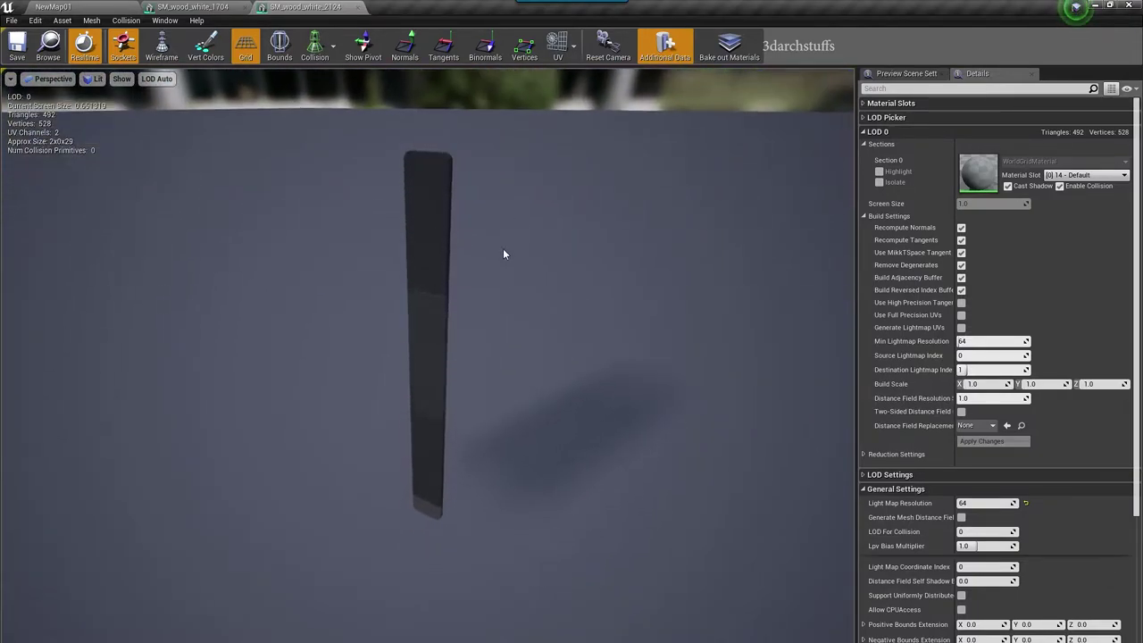
Step: Display UV channel 1 of the strip mesh, enable Generate Lightmap UVs and apply the changes
left_click(558, 54)
left_click(564, 98)
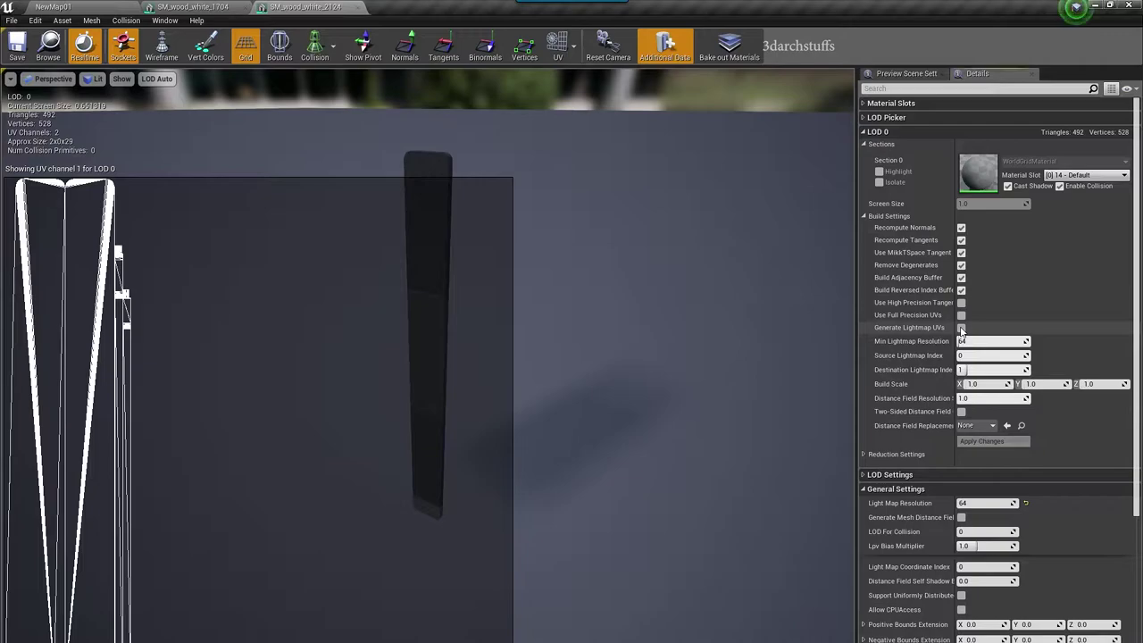
left_click(973, 442)
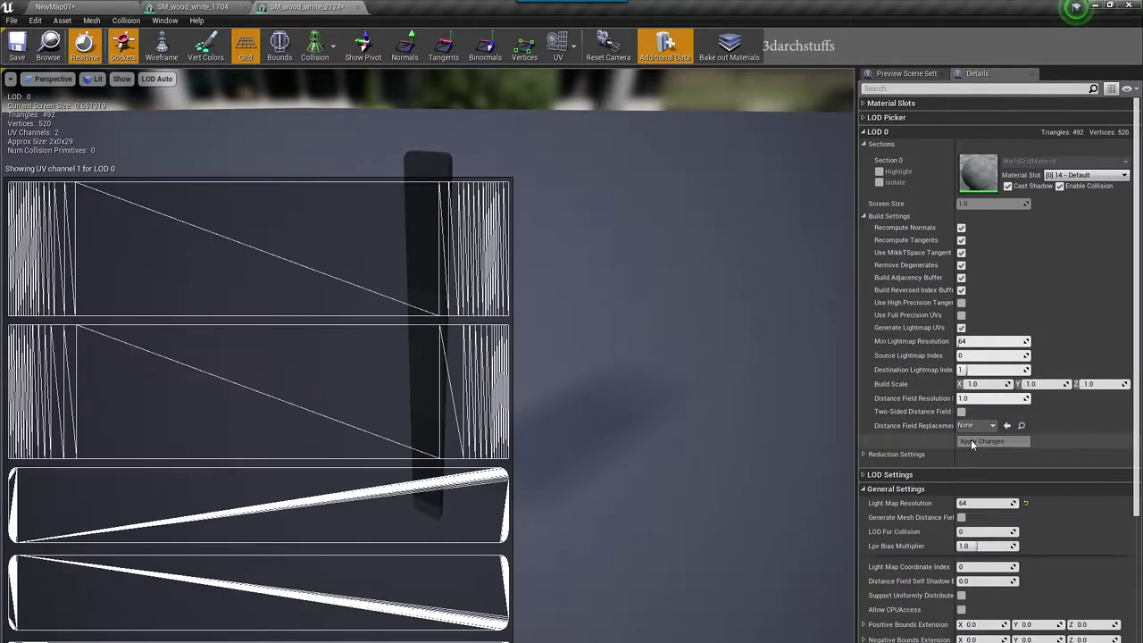
Step: Return to the level, open the lamp part SM_wood_white_2125 in the mesh editor and display its UV channel 1
left_click(108, 11)
right_click_drag(543, 241, 590, 241)
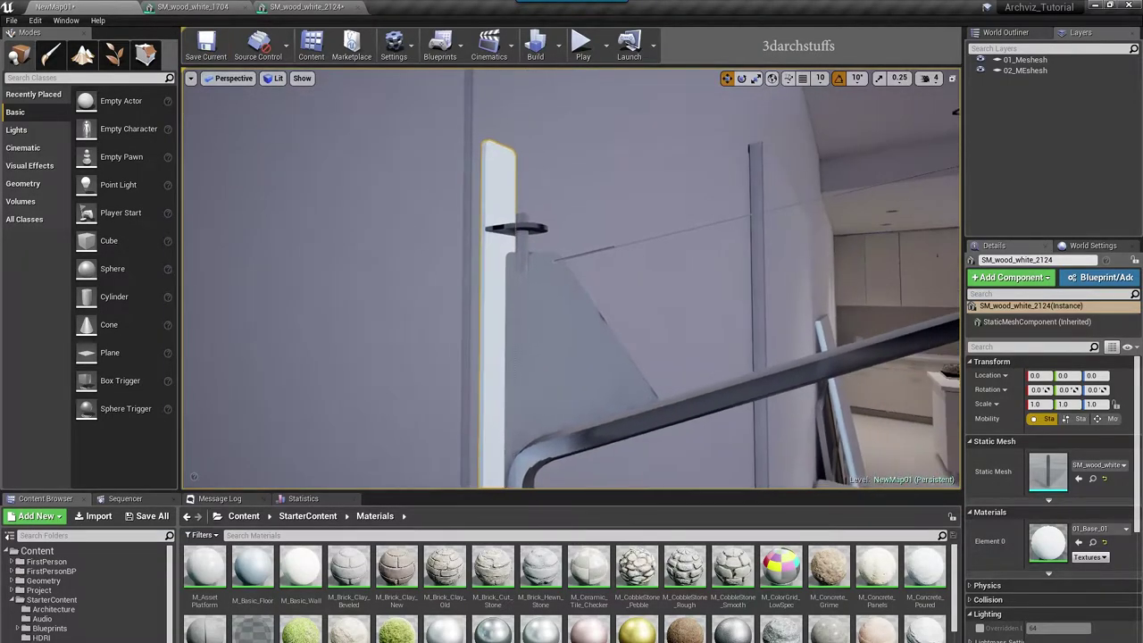
double_click(1039, 463)
left_click(564, 52)
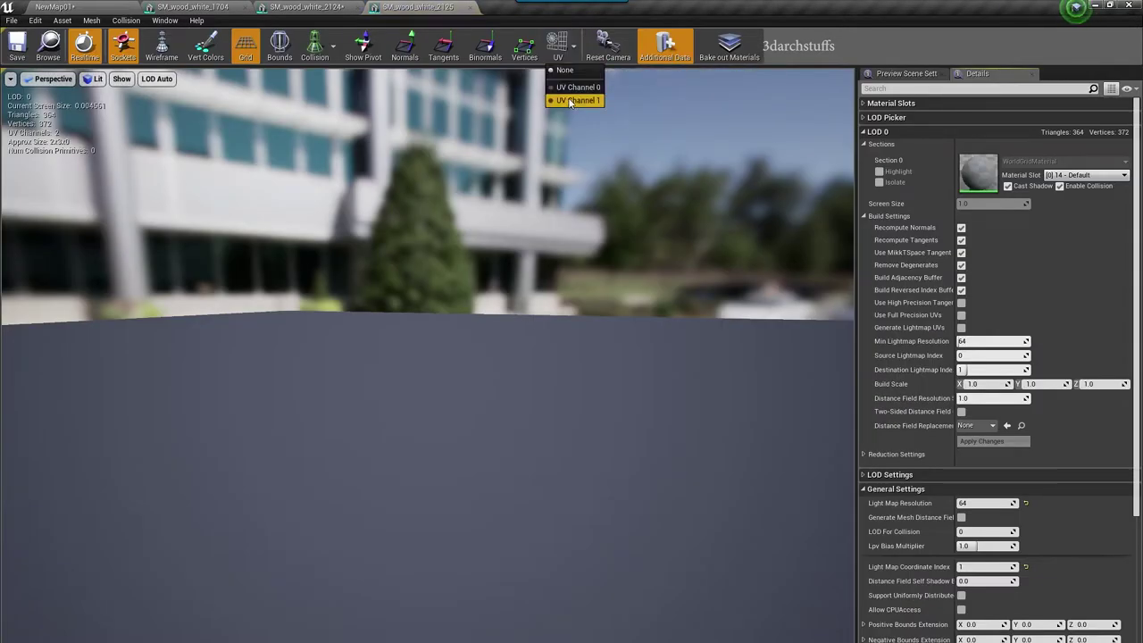
left_click(568, 95)
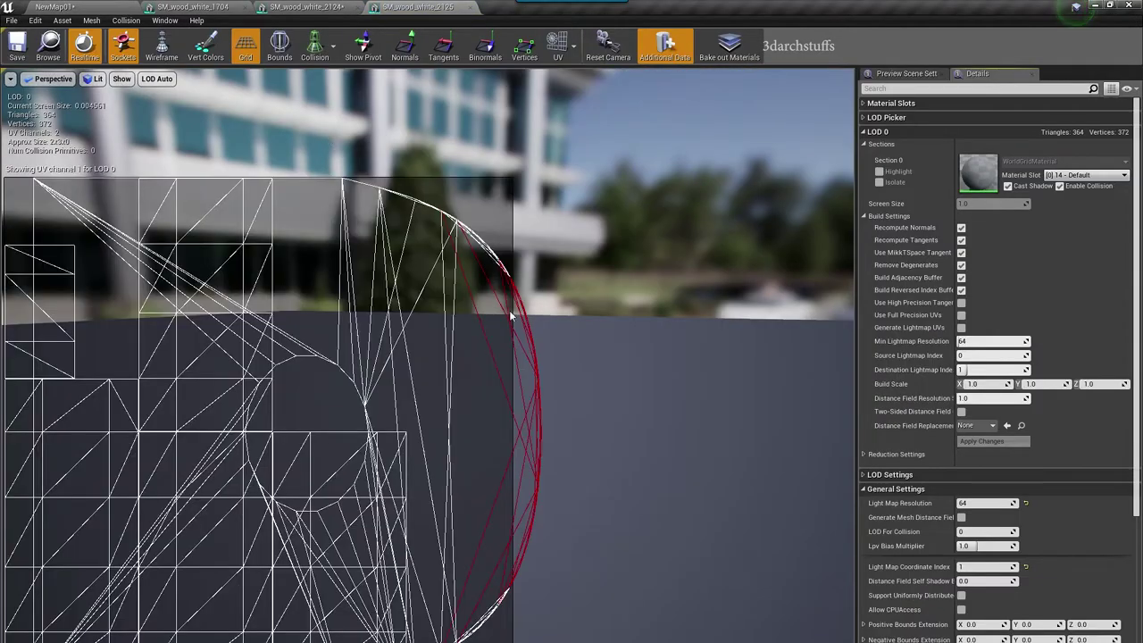
Step: Enable Generate Lightmap UVs for SM_wood_white_2125 and apply the changes, keeping UV channel 1 displayed
left_click(560, 49)
left_click(568, 100)
left_click(961, 327)
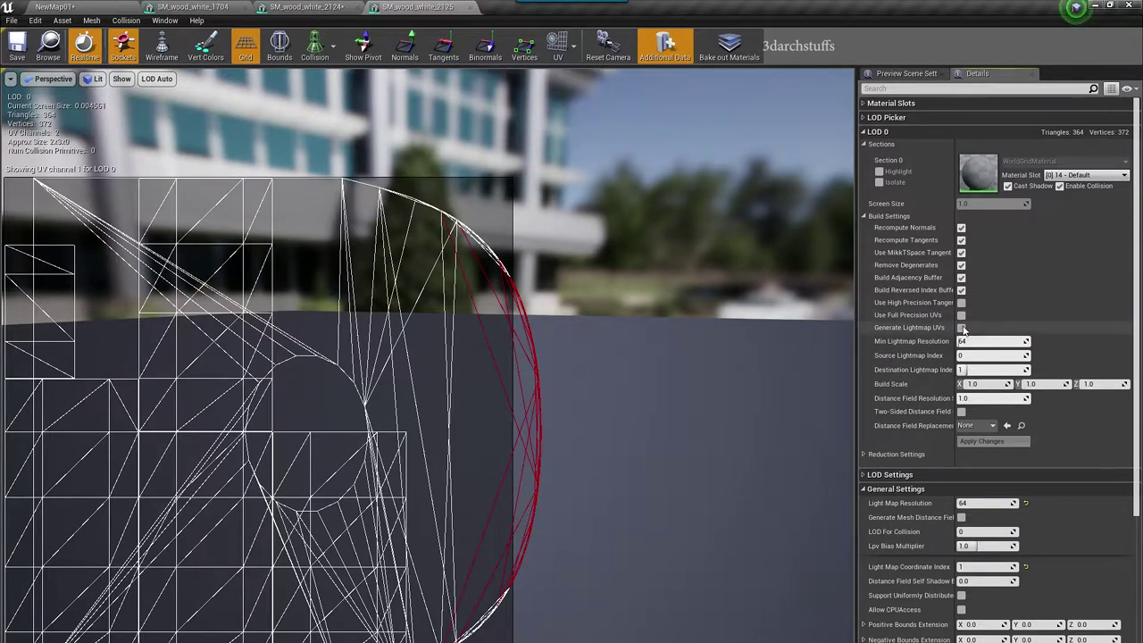
left_click(982, 441)
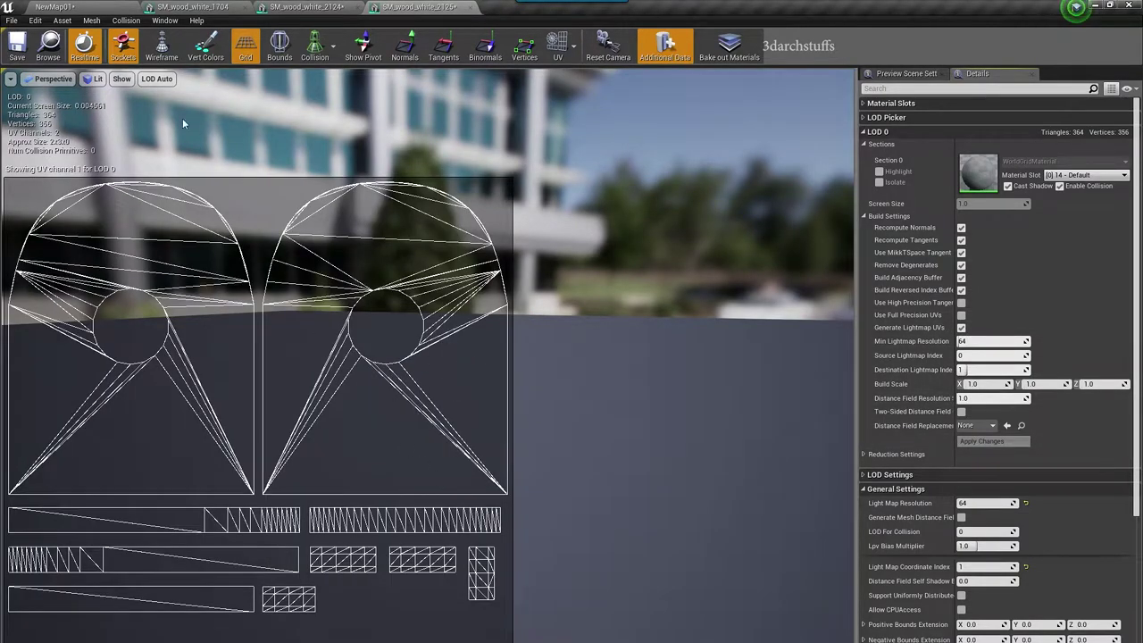
Step: Return to the level, pick further lamp parts and apply generated lightmap UVs to SM_wood_white_2123
left_click(106, 8)
right_click_drag(536, 116, 581, 141)
left_click(441, 195)
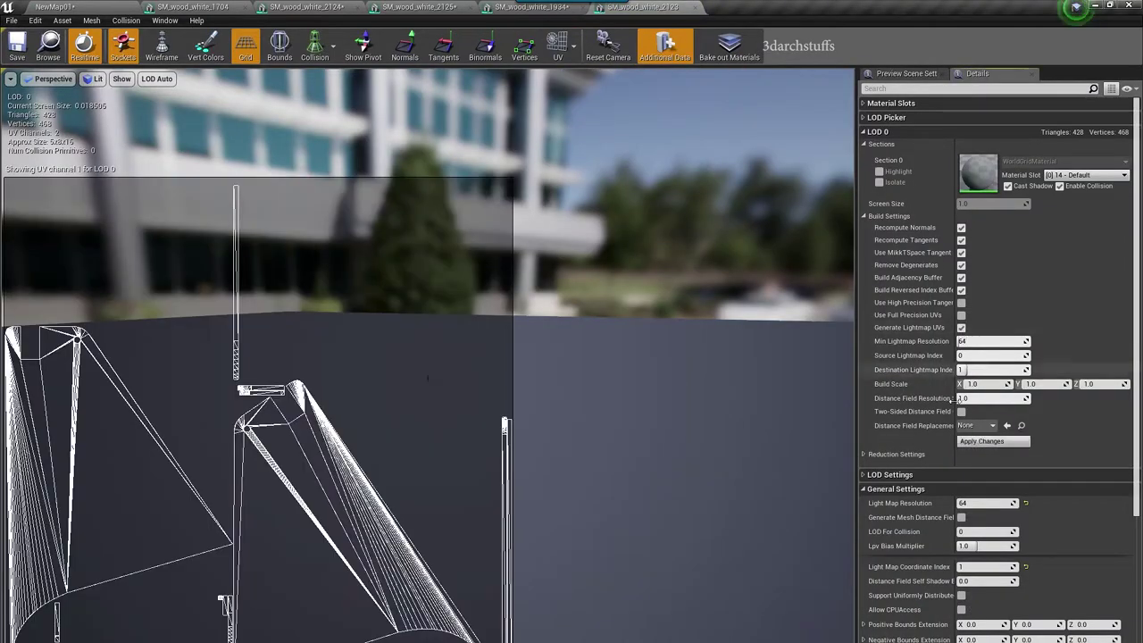
left_click(982, 442)
Step: Set the Source Lightmap Index to 1 and apply the mesh changes
left_click(976, 355)
type("1")
left_click(982, 441)
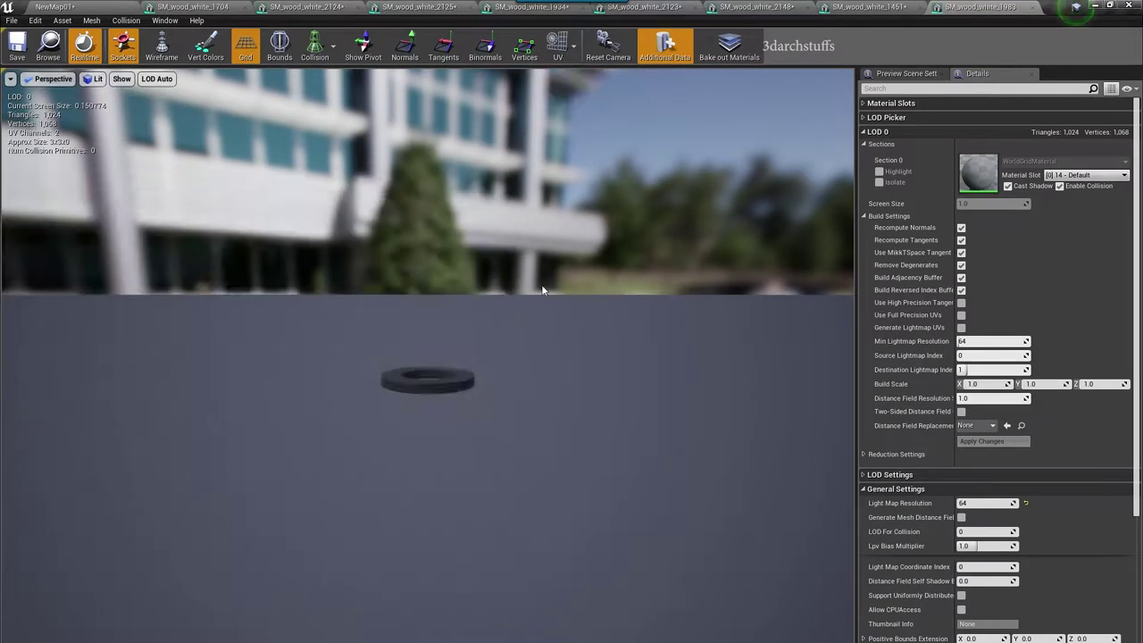
Step: Display UV channel 1 of the ring mesh SM_wood_white_1983, enable Generate Lightmap UVs and apply the changes
scroll(542, 291, "up", 5)
mouse_move(542, 291)
left_mouse_down()
mouse_move(542, 375)
mouse_move(542, 290)
left_mouse_up()
left_click(573, 46)
left_click(599, 98)
left_click(961, 328)
left_click(978, 444)
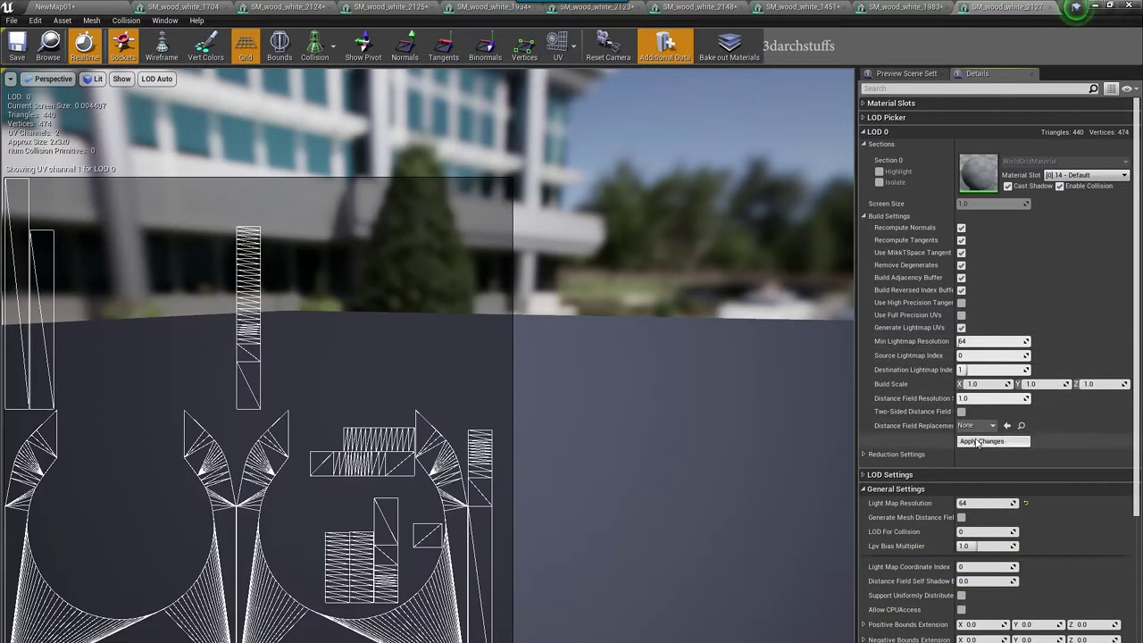
Step: Apply generated lightmap UVs to SM_wood_white_2127 and close the editors of the finished meshes
left_click(980, 441)
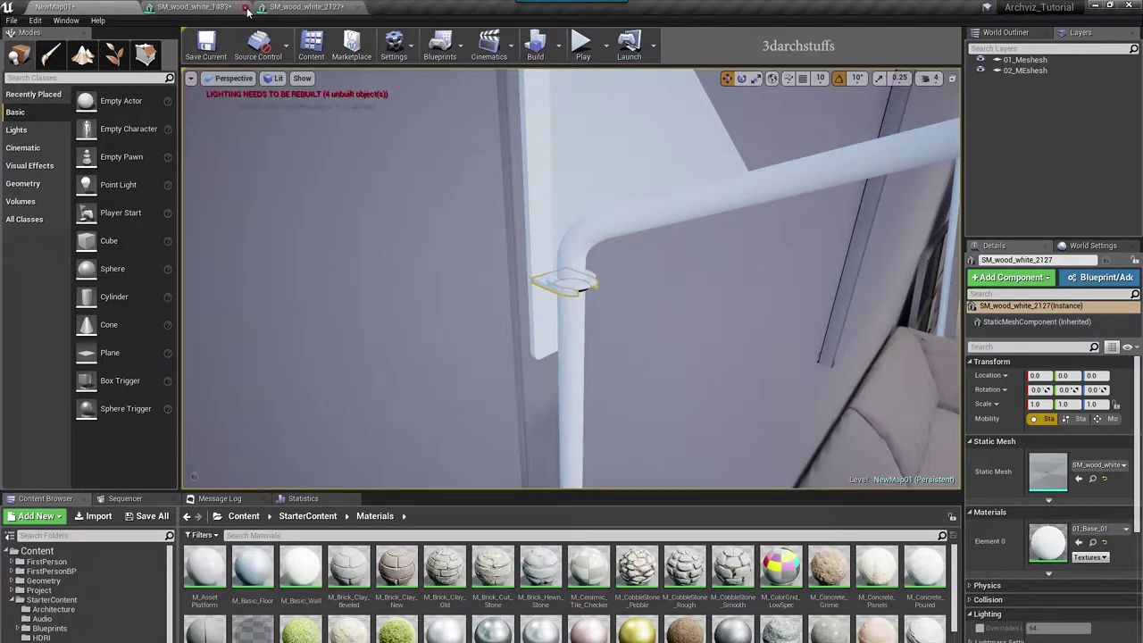
left_click(246, 7)
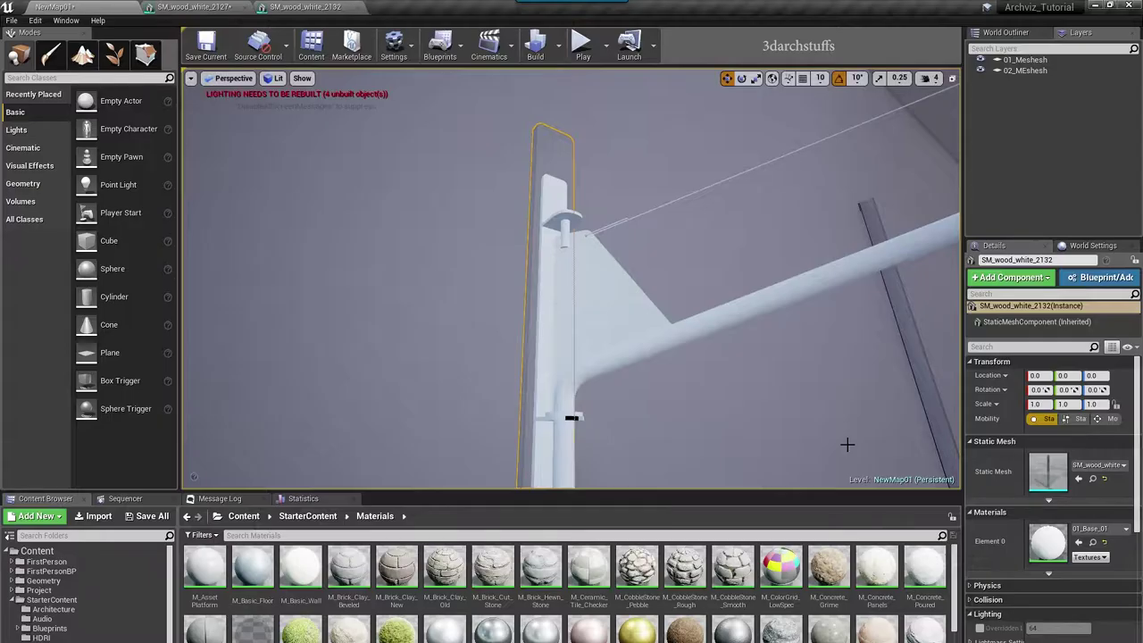
Step: Select the black ring below the lamp arm's bend, SM_wood_white_1984, and open its static mesh editor
right_click_drag(520, 312, 608, 382)
left_click(440, 293)
key("f")
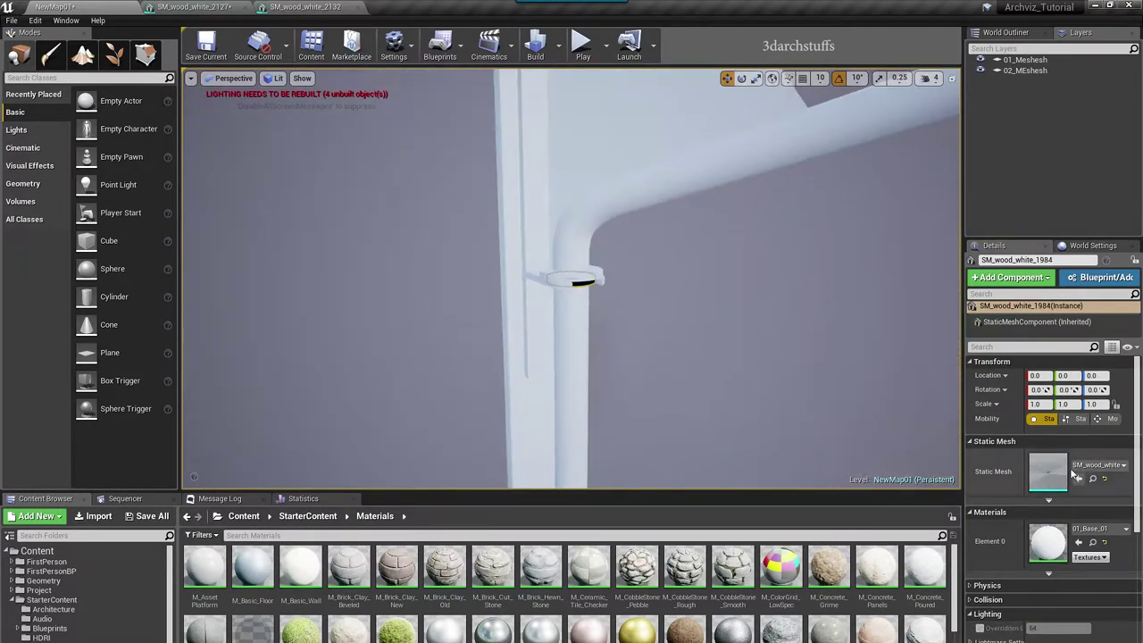
double_click(1063, 473)
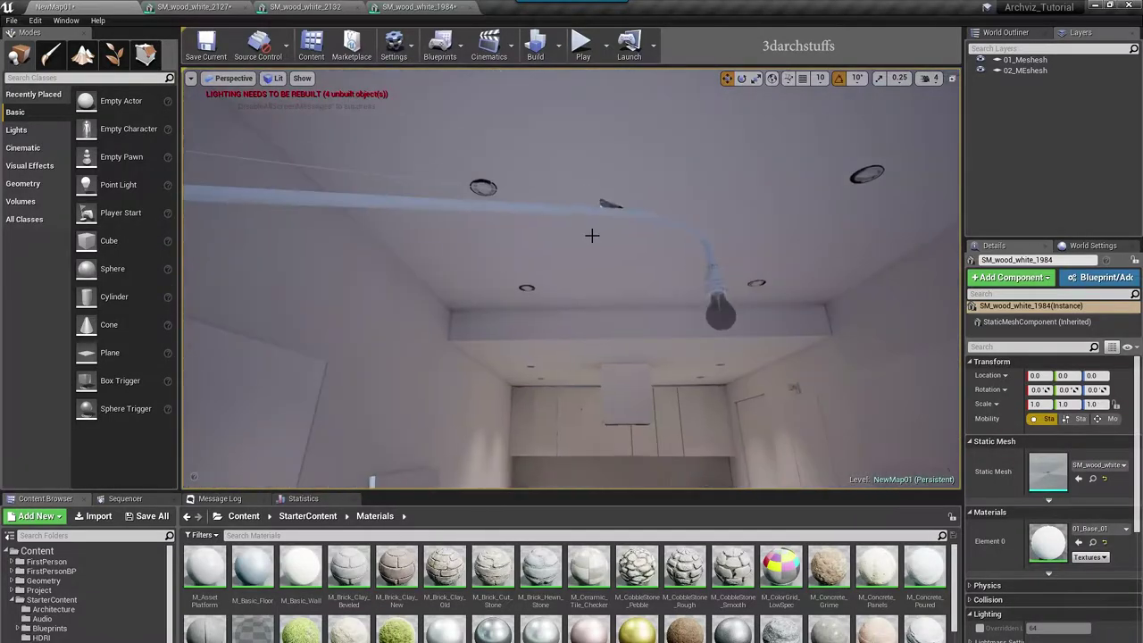
Step: Check the UV channels of the lamp meshes SM_wood_white_2121 and SM_wood_white_2040, and close the open mesh editors
left_click(573, 47)
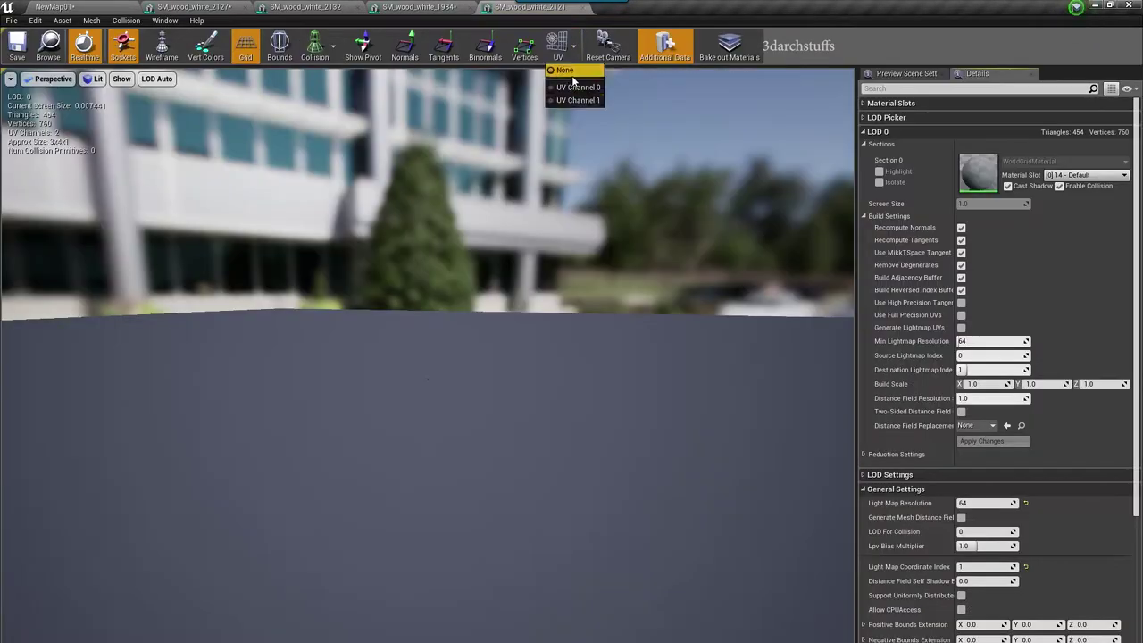
left_click(577, 87)
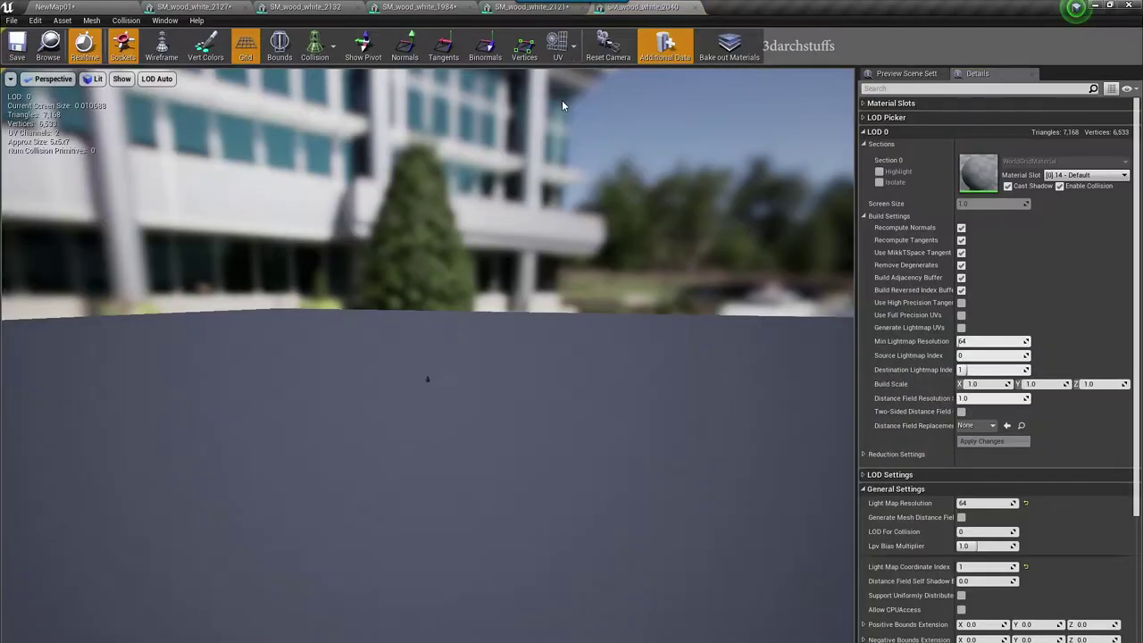
left_click(566, 99)
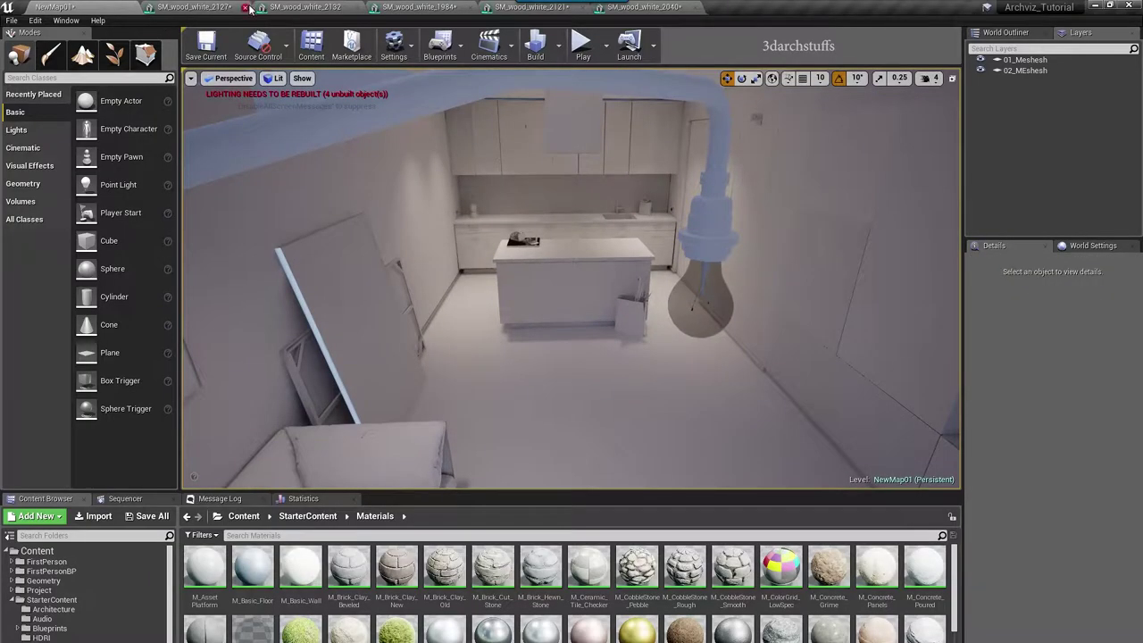
left_click(244, 7)
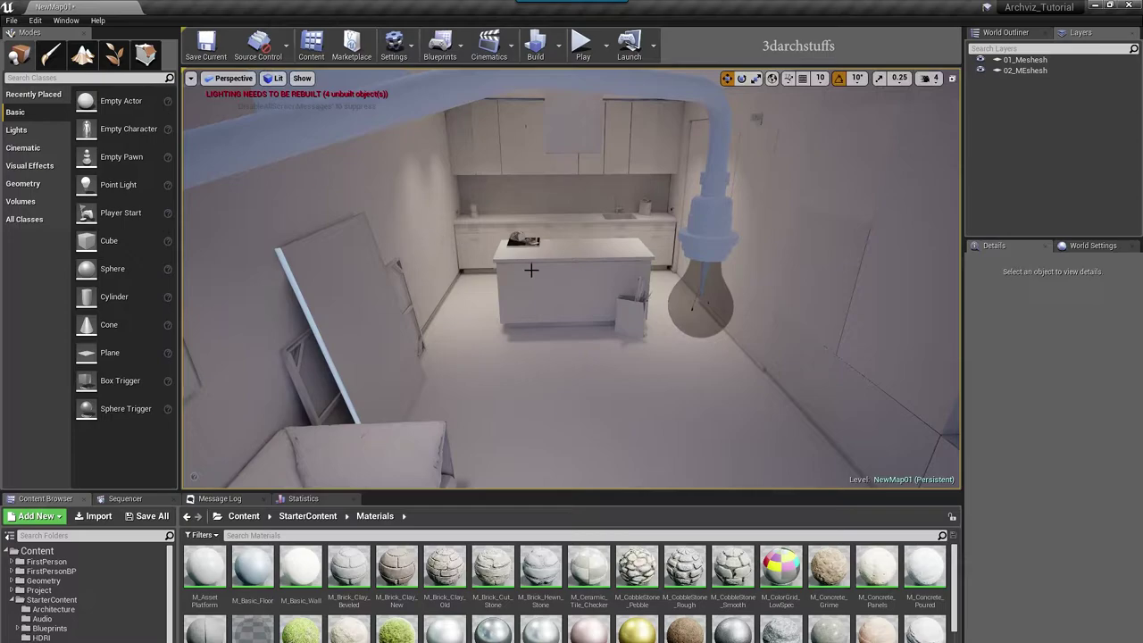
Step: Select the black plate near the lower end of the wall lamp's bracket and open its static mesh editor as a docked window
left_click_drag(562, 282, 535, 259)
right_click_drag(578, 297, 533, 268)
scroll(579, 297, "down", 5)
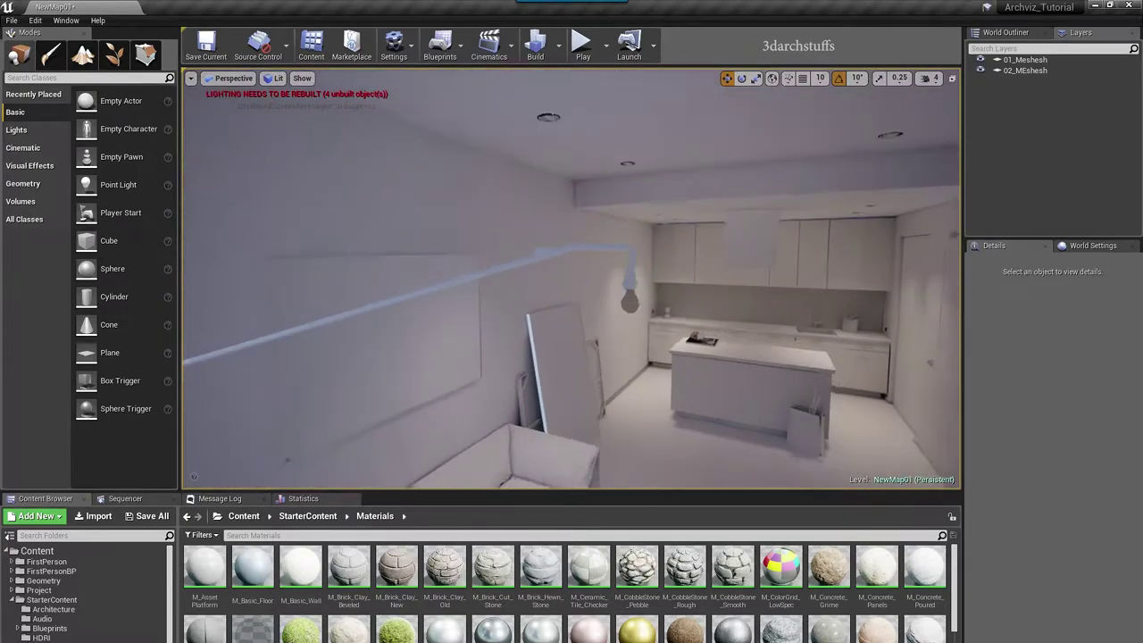
right_click_drag(572, 328, 509, 368)
left_click_drag(538, 290, 571, 219, "alt")
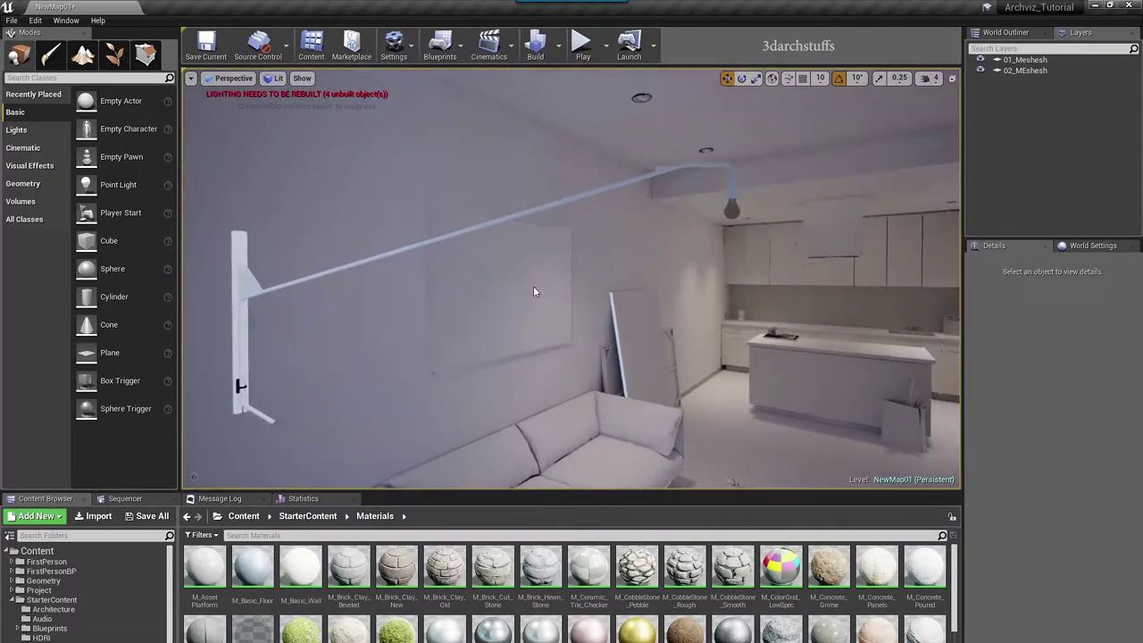
right_click_drag(533, 284, 437, 357)
scroll(526, 272, "up", 4)
right_click_drag(572, 279, 573, 174)
middle_click_drag(557, 329, 554, 384)
left_click(556, 331)
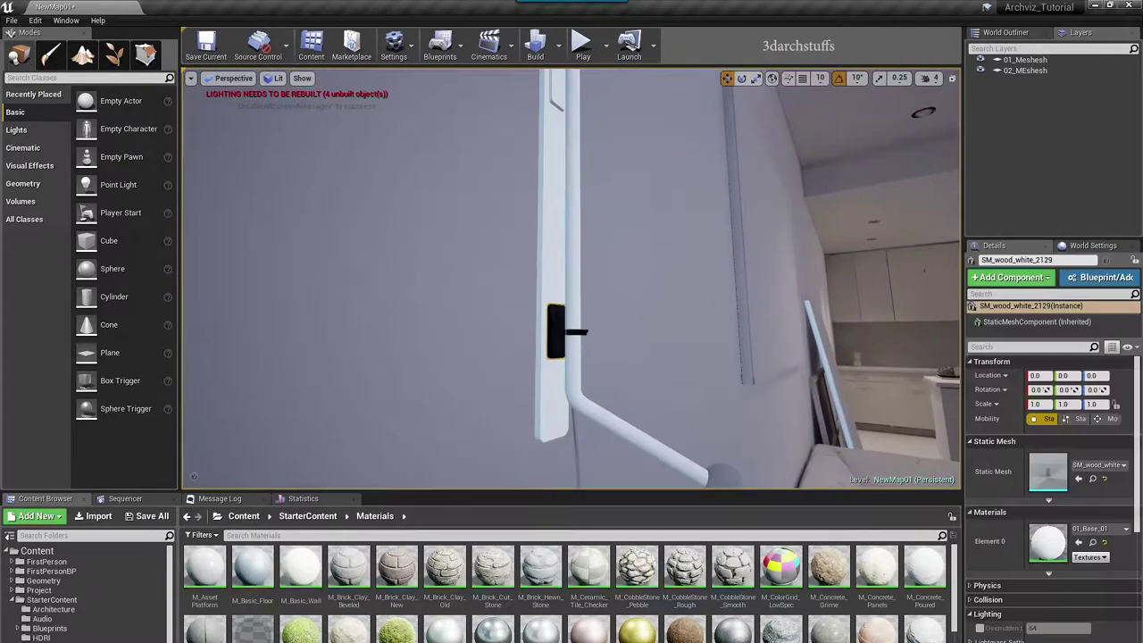
double_click(1048, 471)
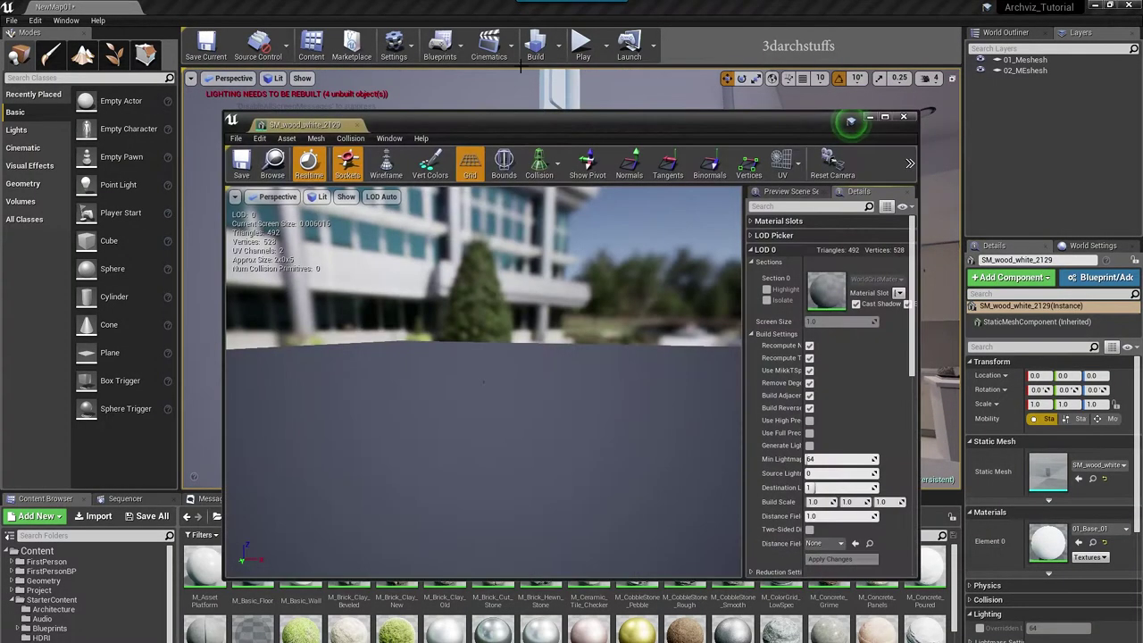
double_click(334, 128)
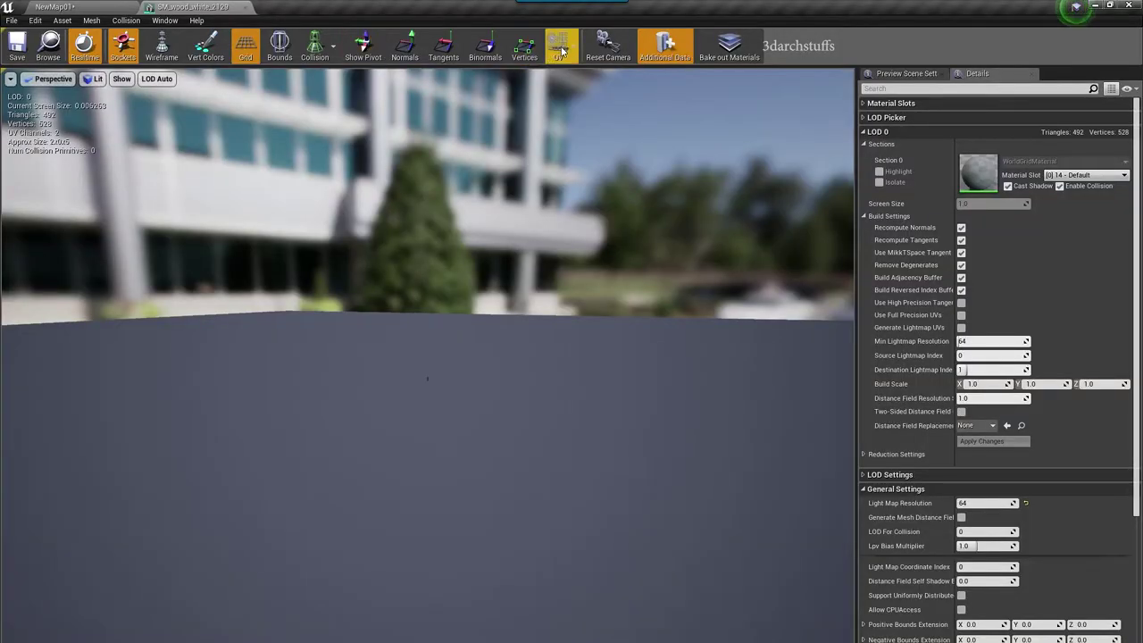
Step: Inspect UV channel 1 of the black plate mesh, and turn the UV overlay off to view the mesh
left_click(561, 50)
left_click(555, 98)
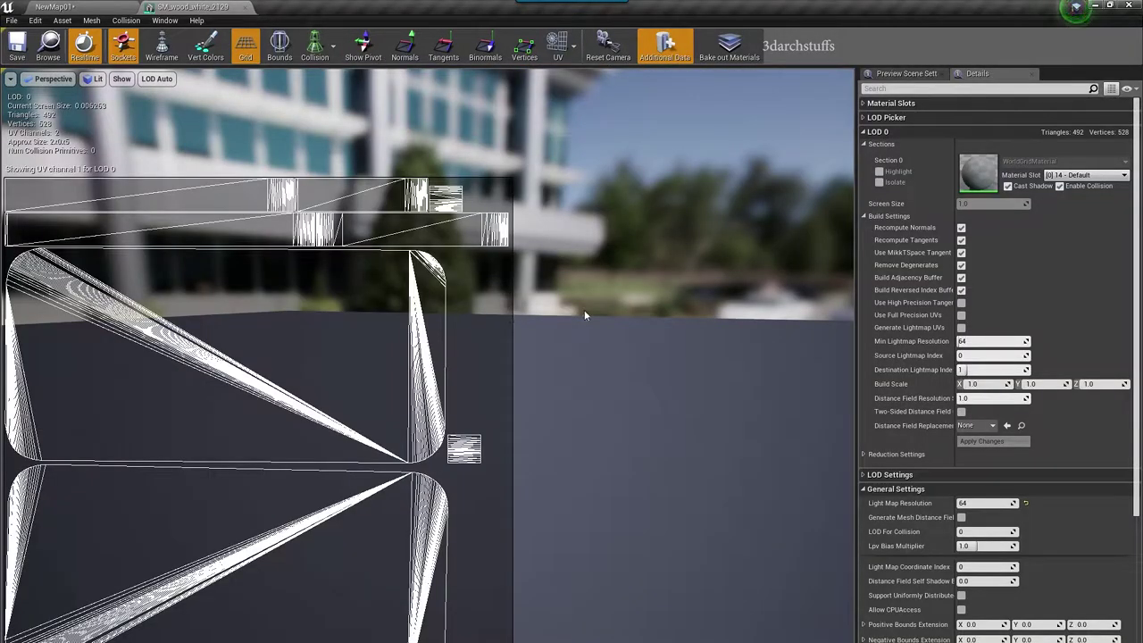
left_click(558, 50)
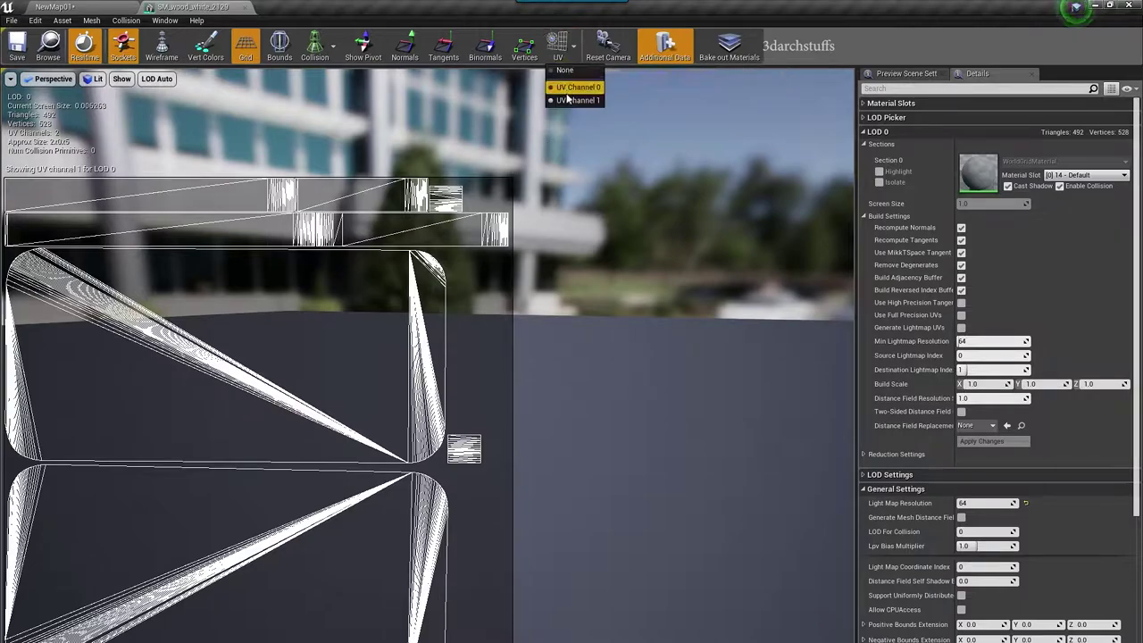
left_click(556, 98)
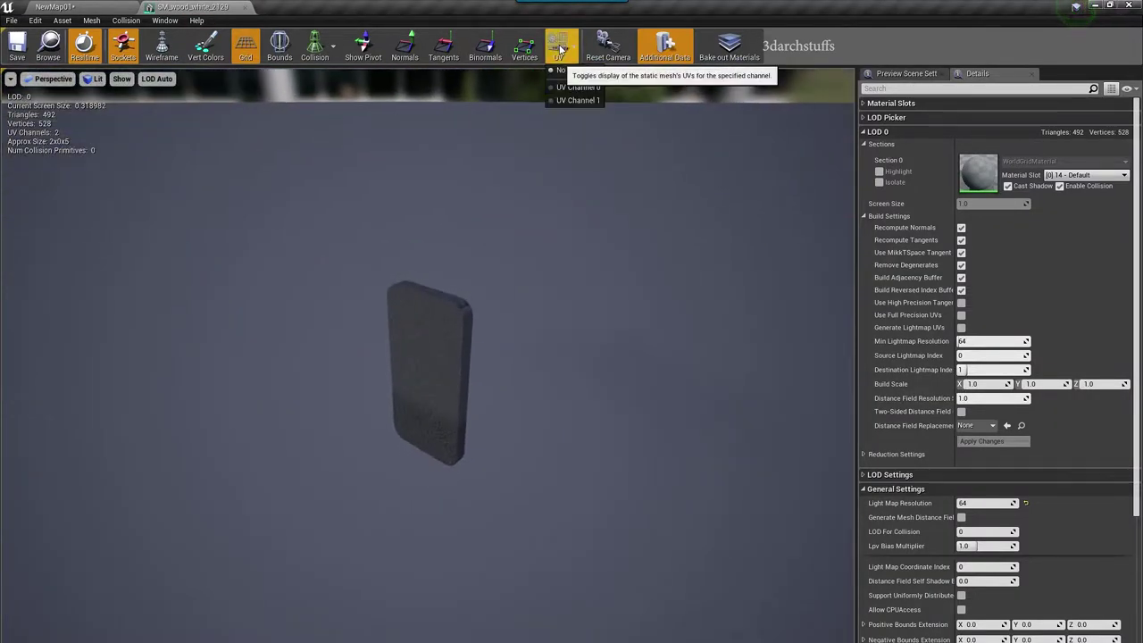
Step: Generate lightmap UVs for the lamp's clamp mesh SM_wood_white_2130 using source lightmap index 1, and return to the level
left_click(558, 51)
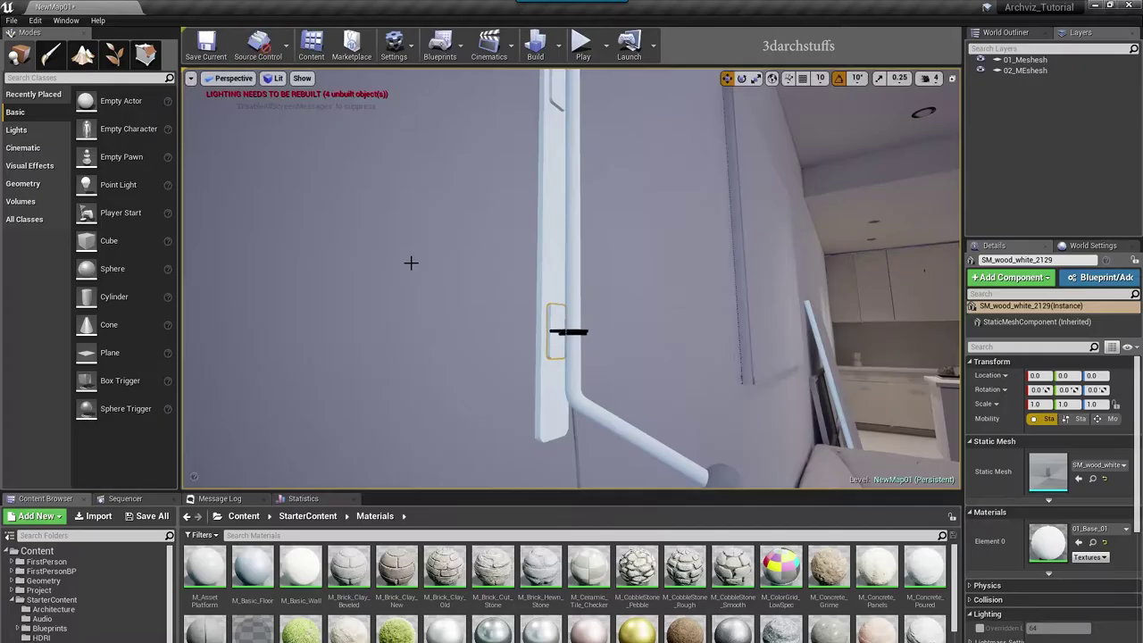
double_click(1047, 471)
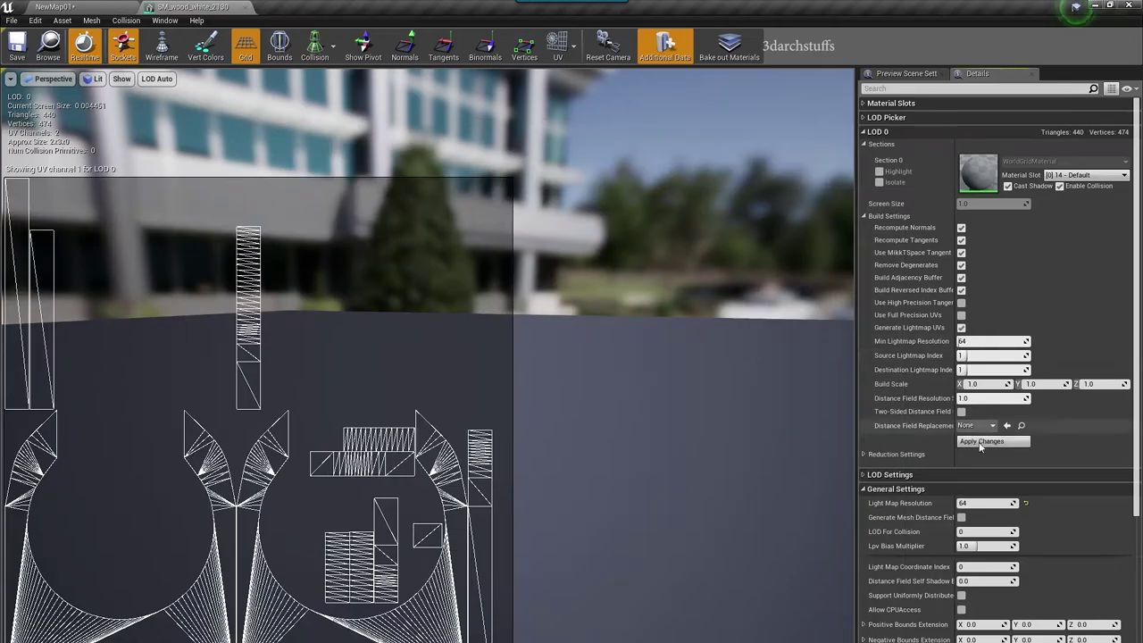
left_click(980, 445)
left_click(91, 6)
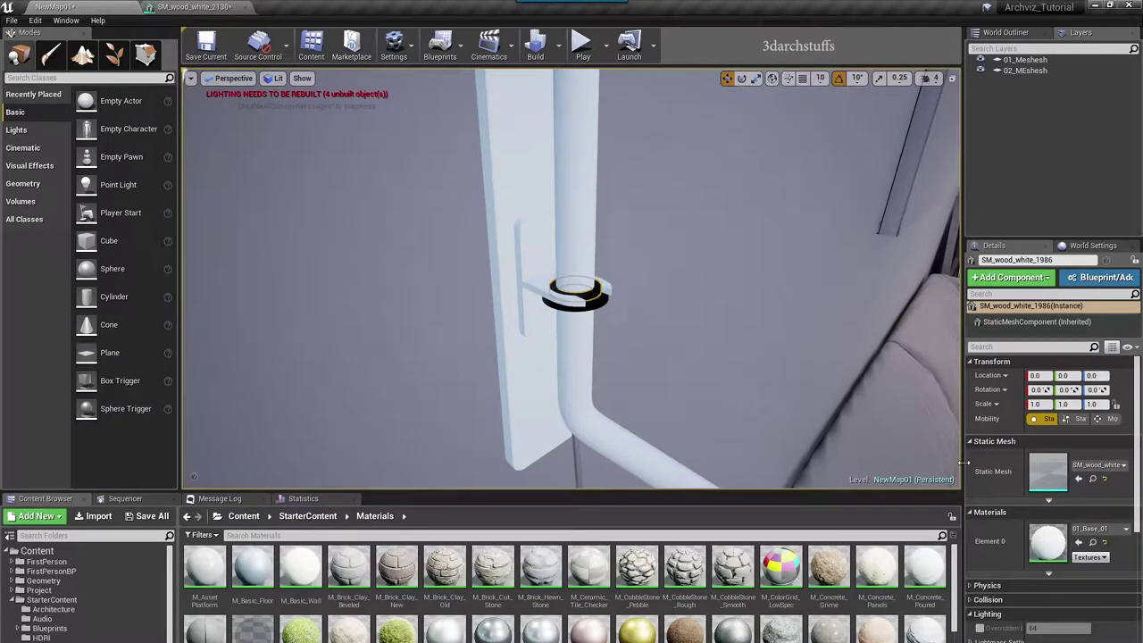
Step: Show UV channel 1 of the black ring mesh SM_wood_white_1986, generate its lightmap UVs, and return to the level
double_click(1048, 470)
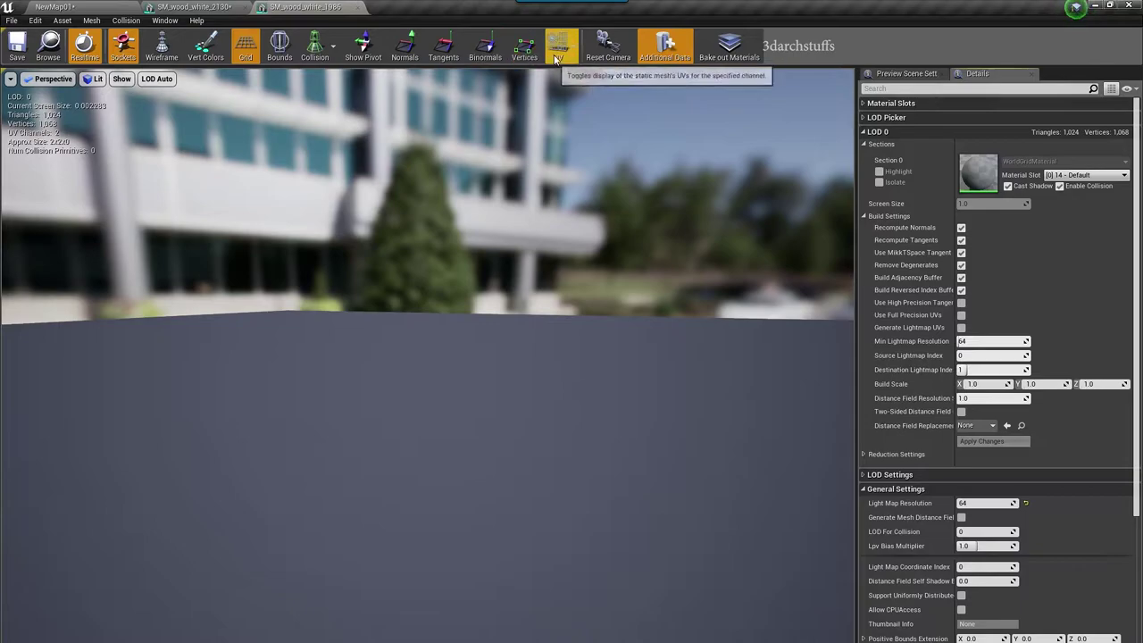
left_click(557, 54)
left_click(572, 93)
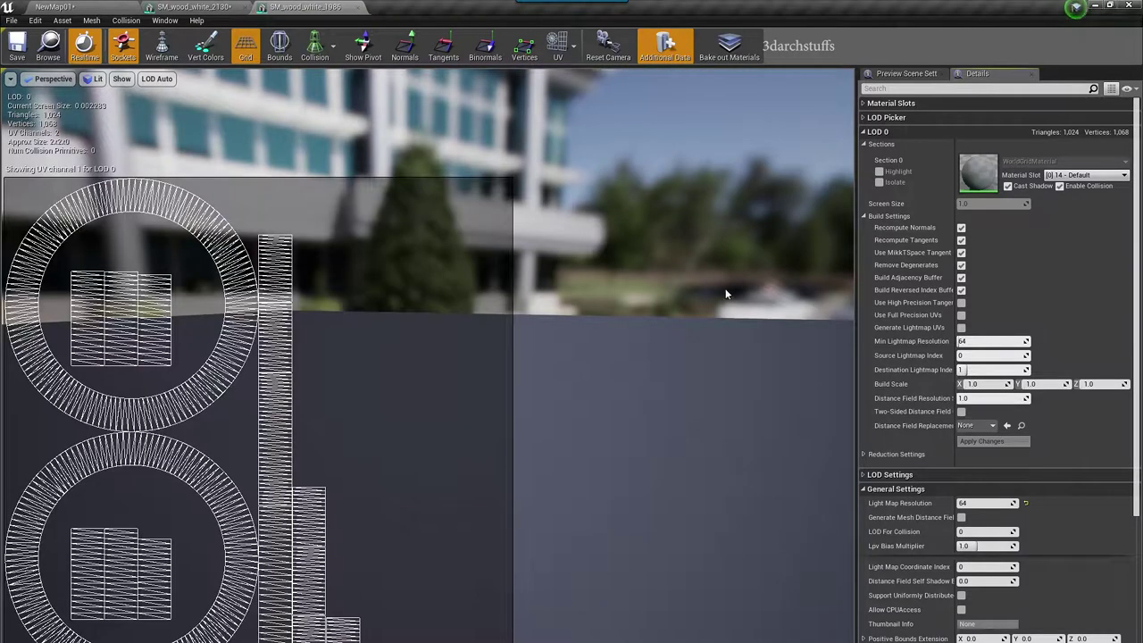
left_click(960, 329)
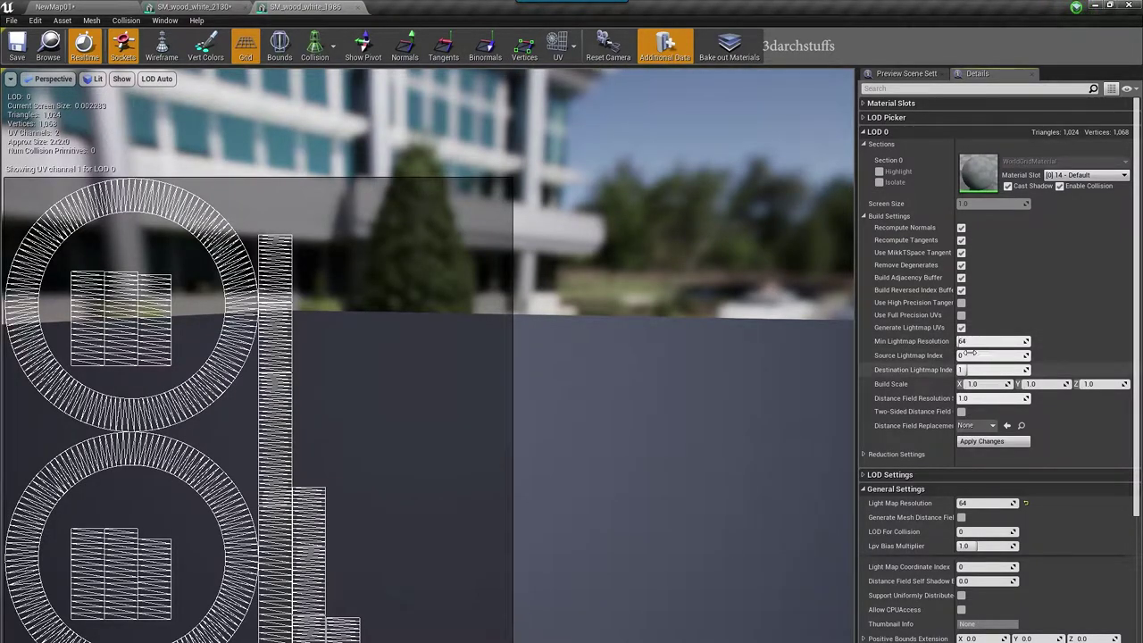
left_click(990, 444)
left_click(114, 5)
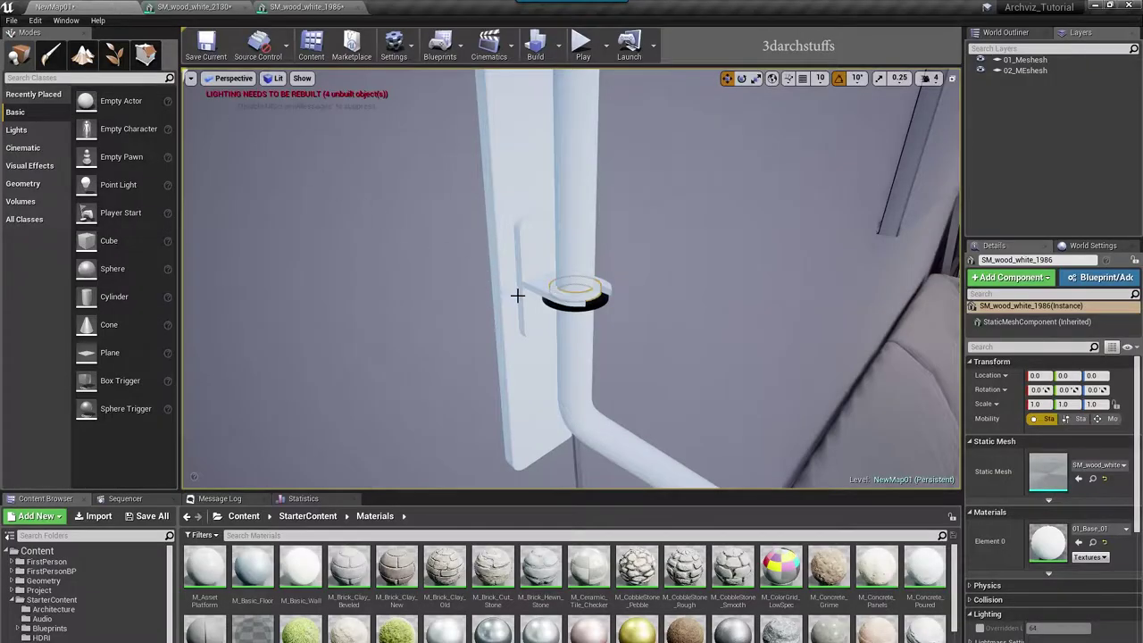
Step: Generate lightmap UVs for the remaining black ring, SM_wood_white_1985, using source lightmap index 1, and return to the level
double_click(1048, 471)
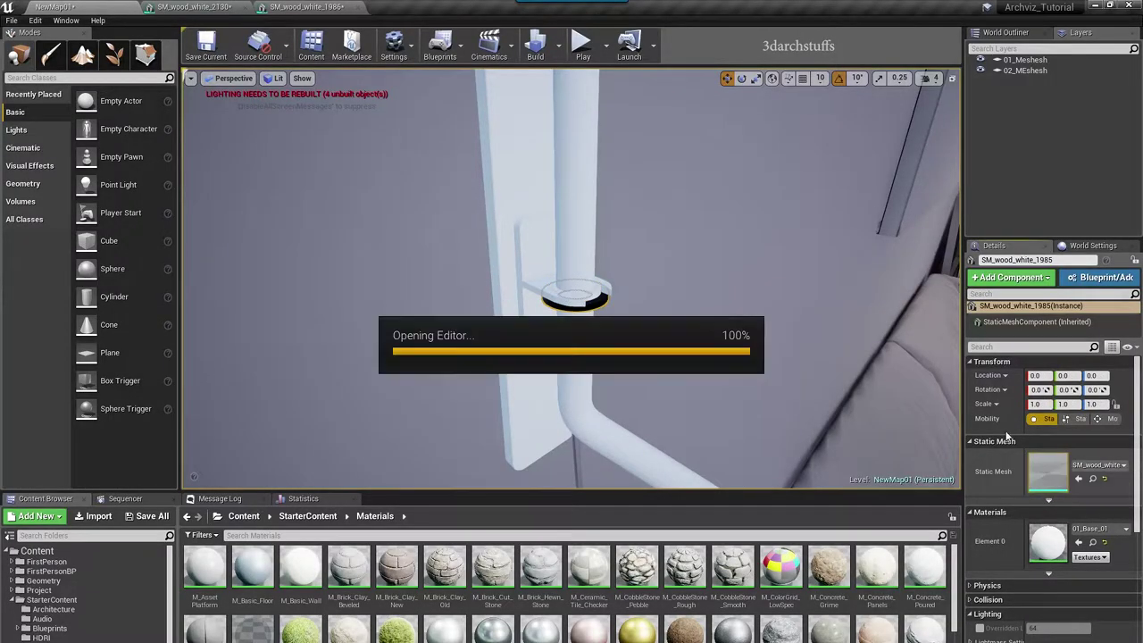
left_click(572, 44)
left_click(565, 103)
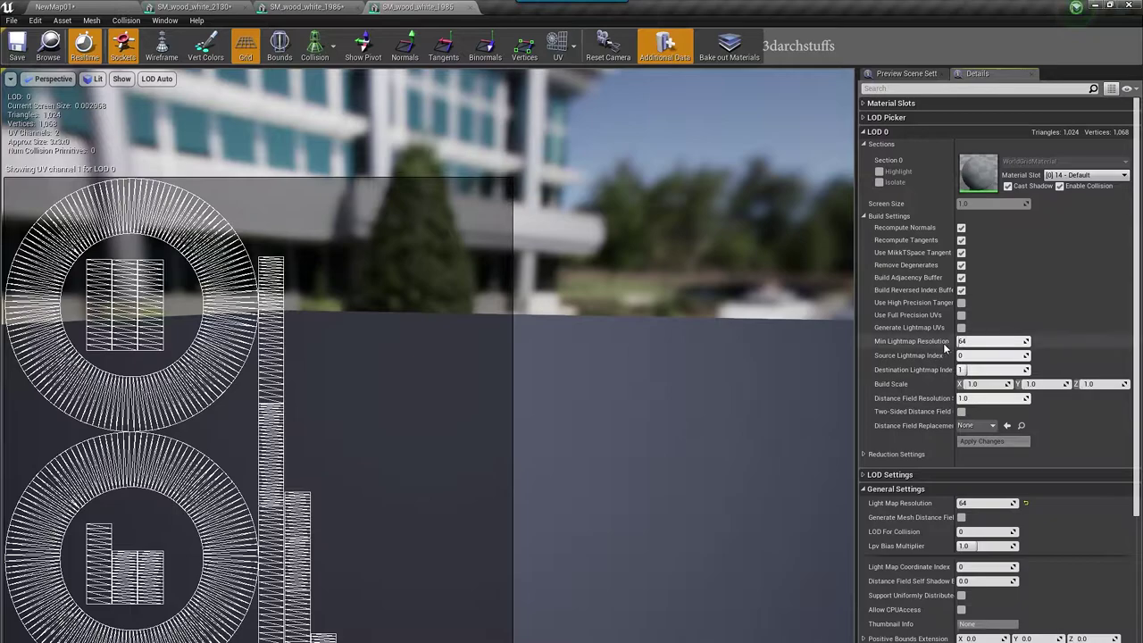
left_click(962, 327)
left_click_drag(962, 355, 968, 356)
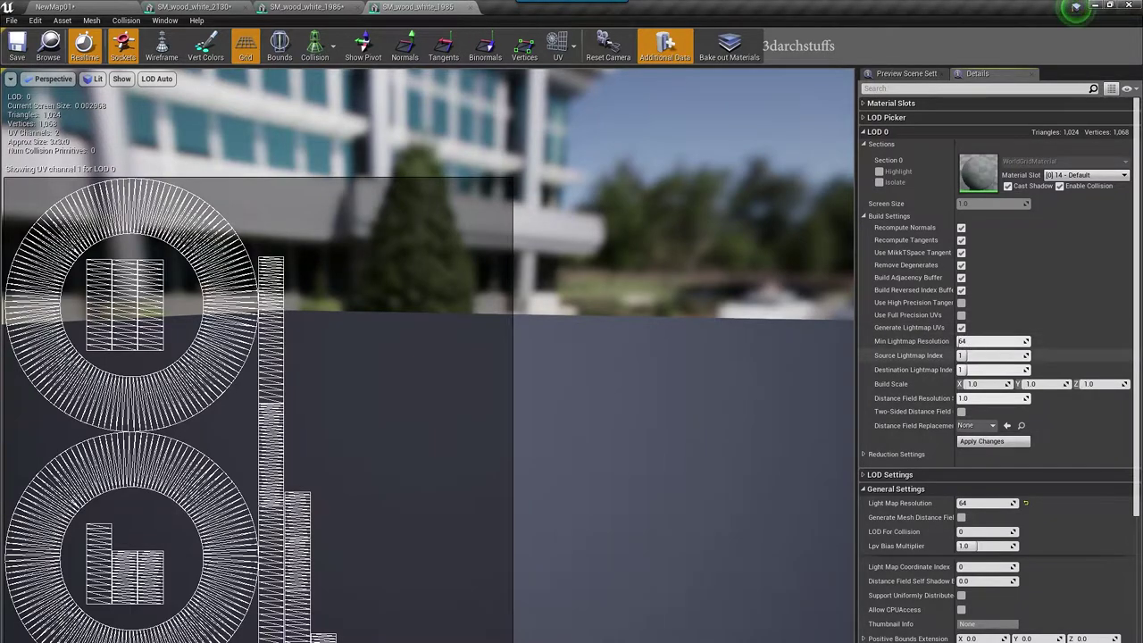
left_click(964, 440)
left_click(106, 6)
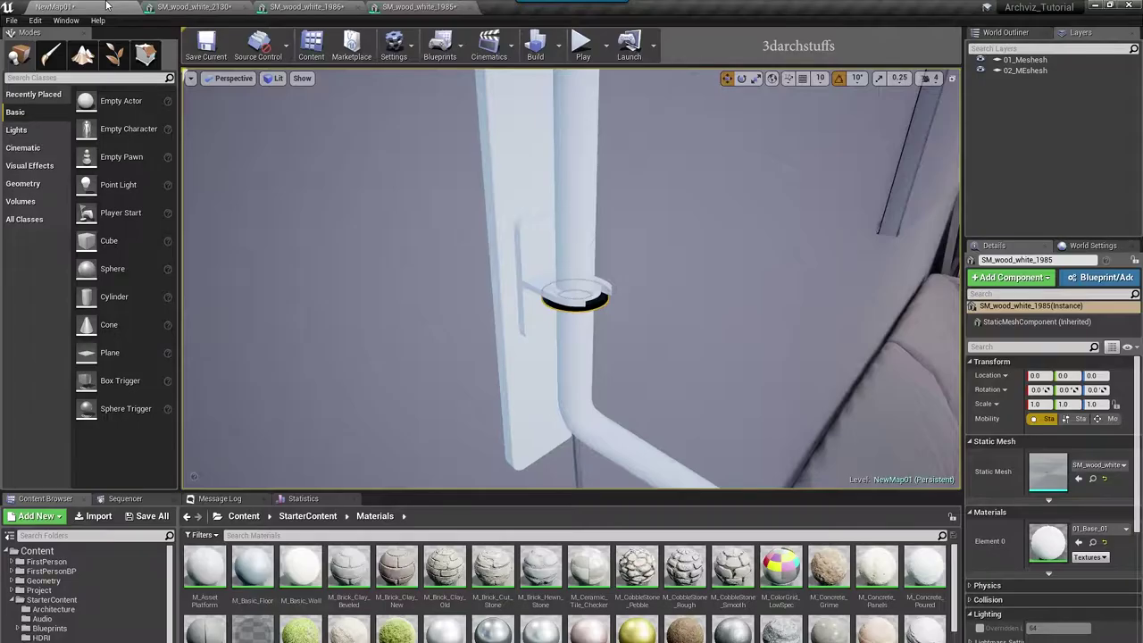
Step: Generate lightmap UVs for the lamp cable mesh SM_wood_white_2133 and rebuild them with source lightmap index 1
right_click_drag(587, 273, 581, 322)
right_click_drag(488, 260, 489, 260)
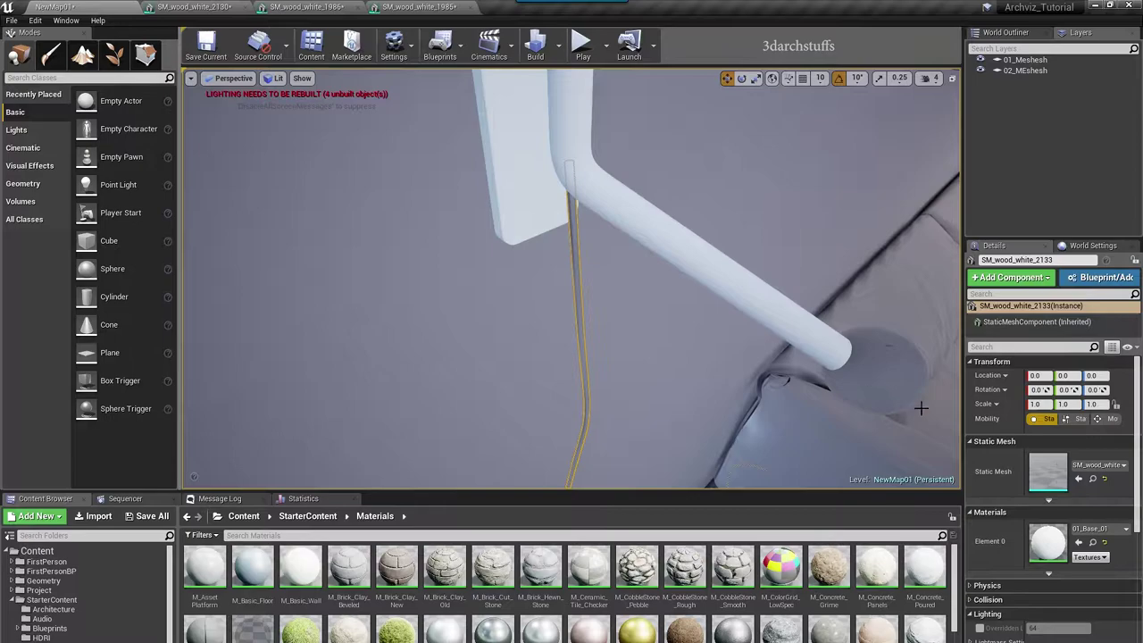
double_click(1041, 472)
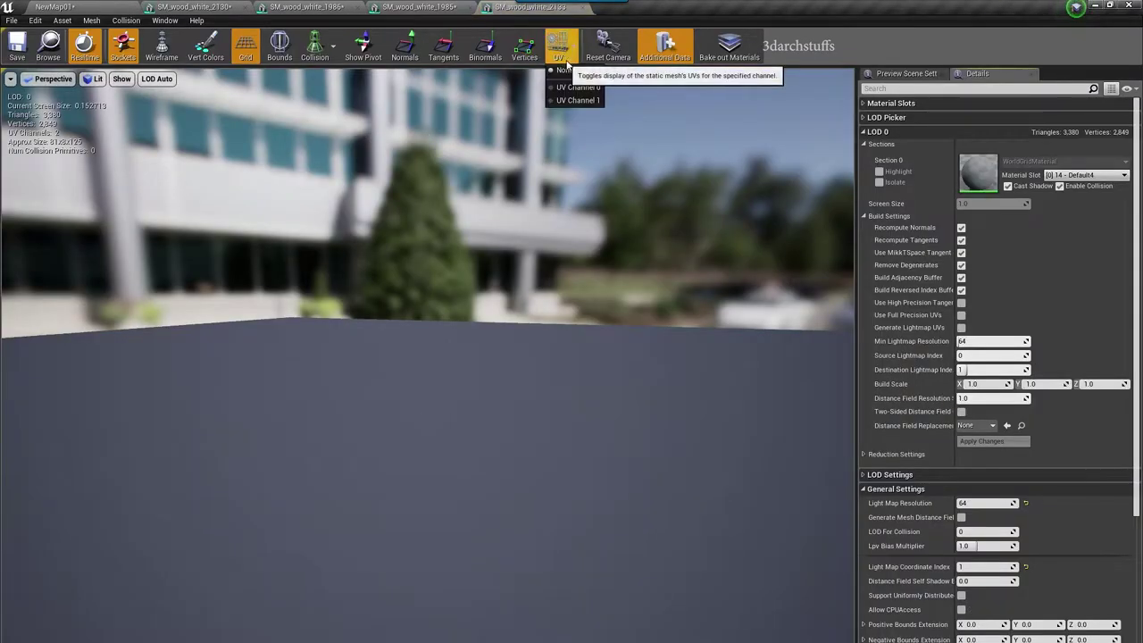
left_click(557, 44)
left_click(961, 328)
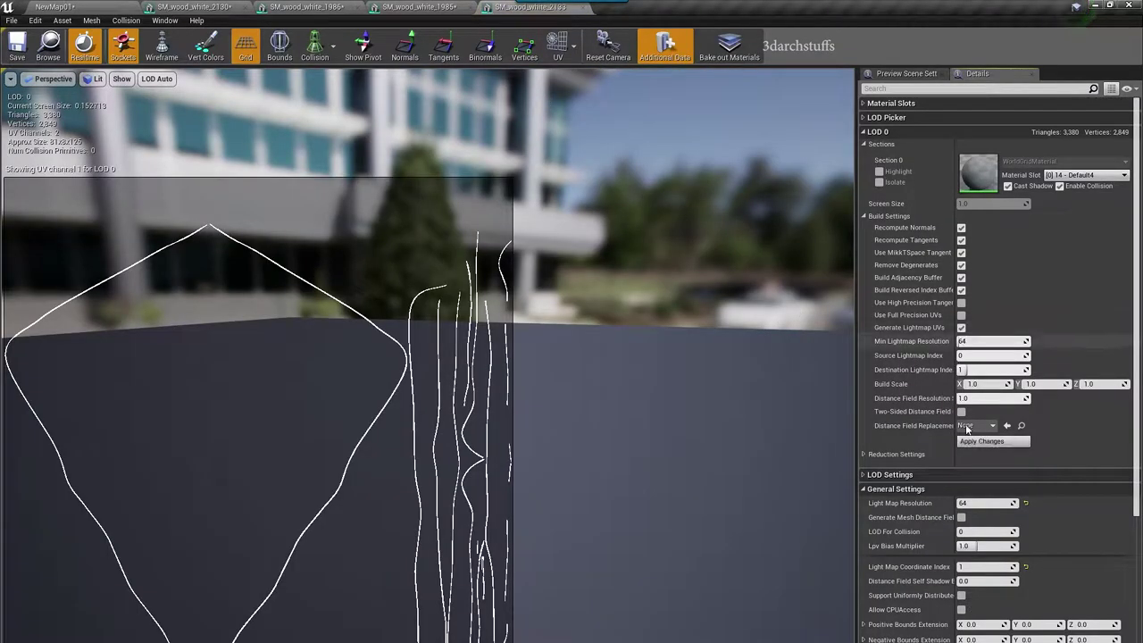
left_click(982, 442)
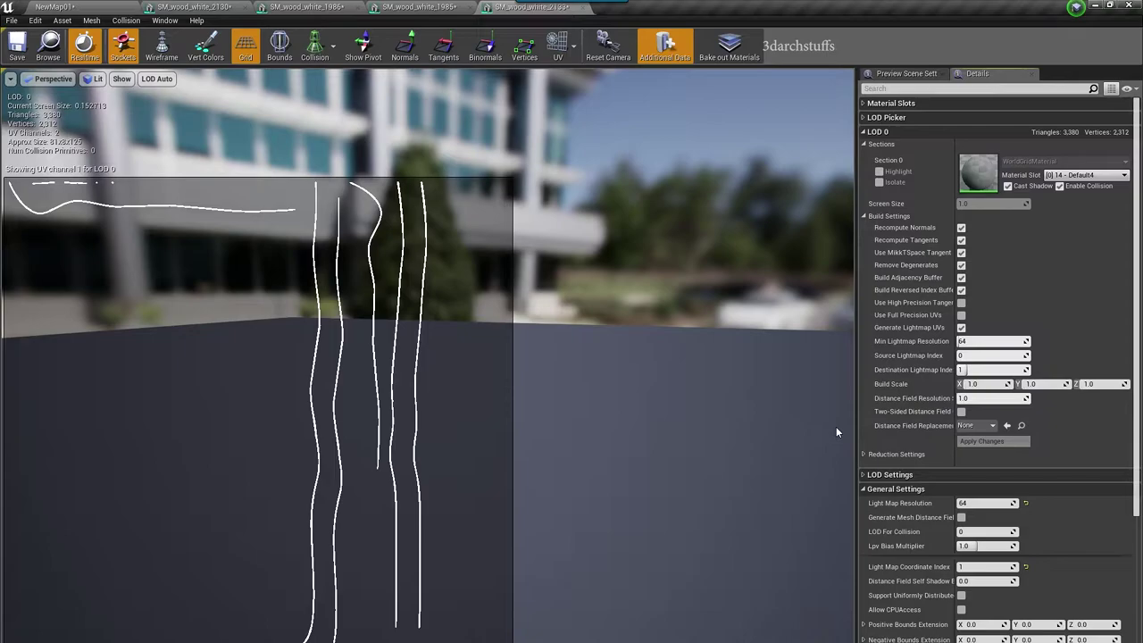
left_click(553, 49)
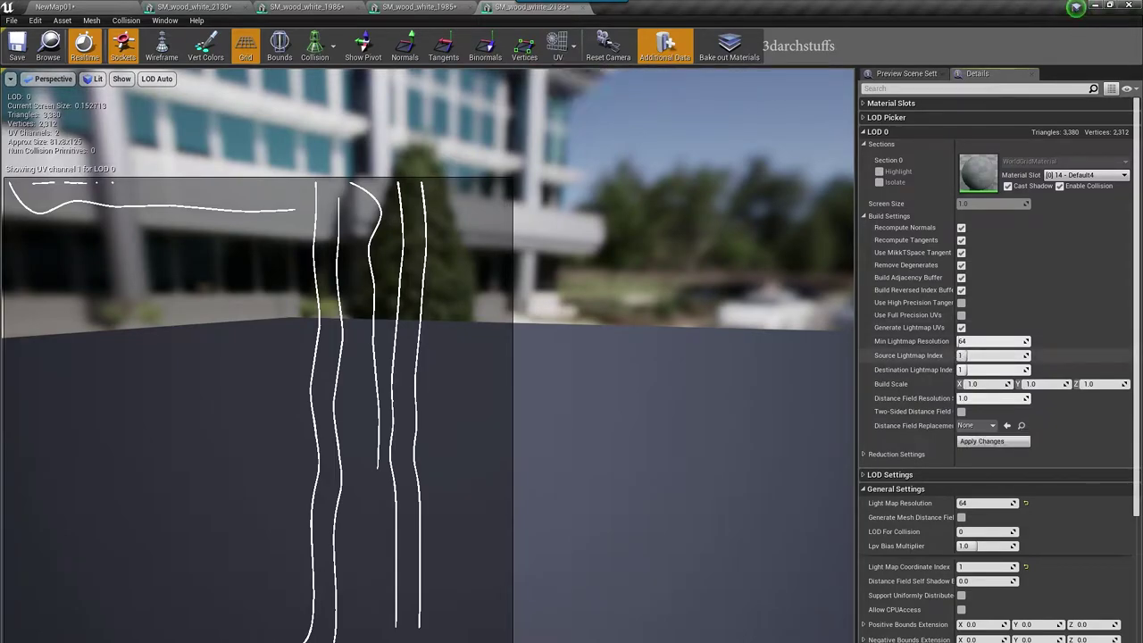
left_click(976, 441)
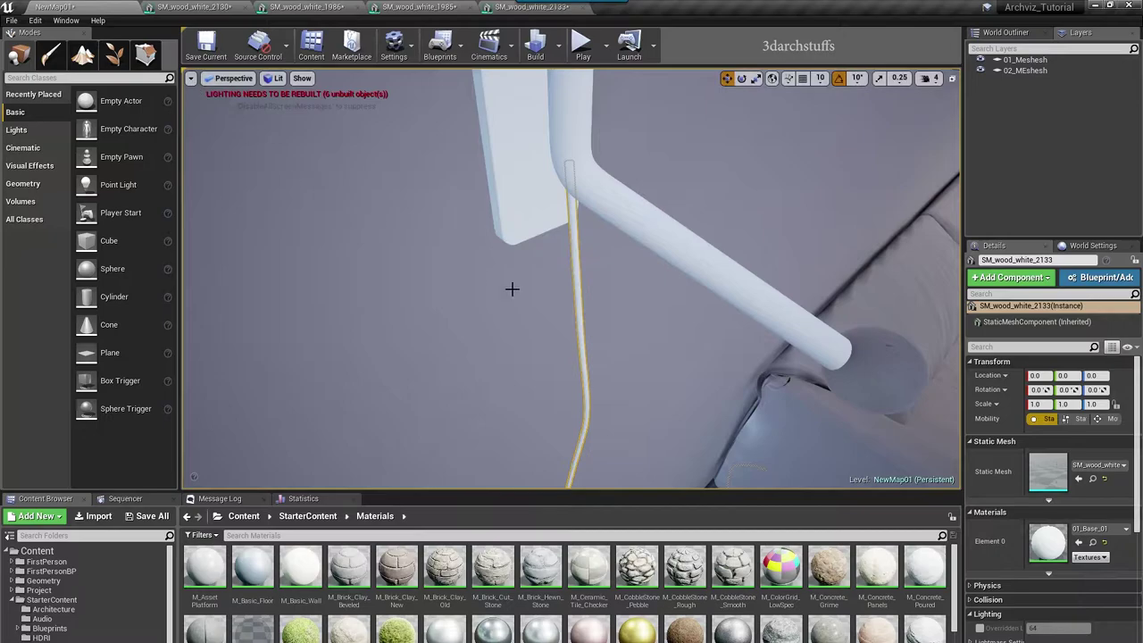
Step: Select the black inline switch body on the lamp cable, SM_wood_white_1995, and open its static mesh editor
key("f")
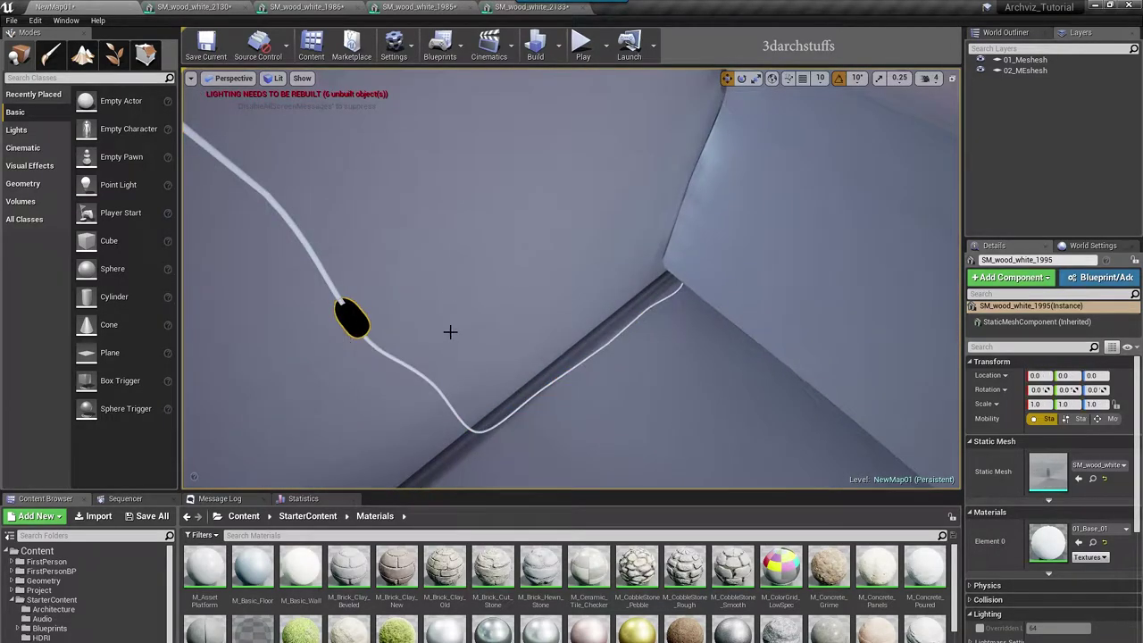
key("f")
left_click_drag(495, 327, 563, 259, "alt")
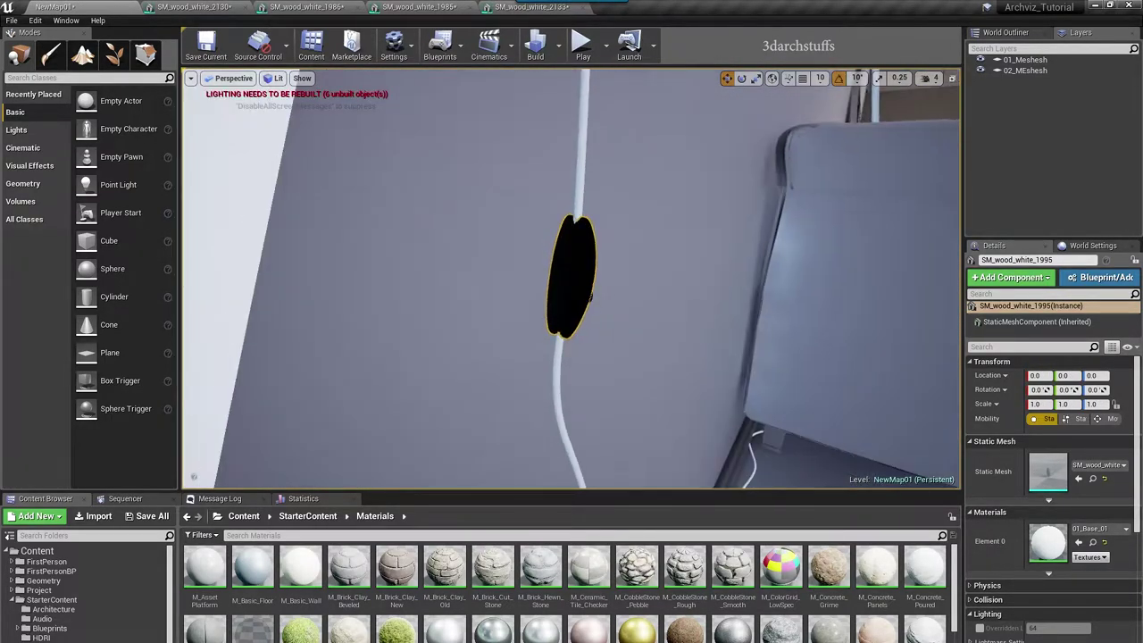
double_click(1049, 471)
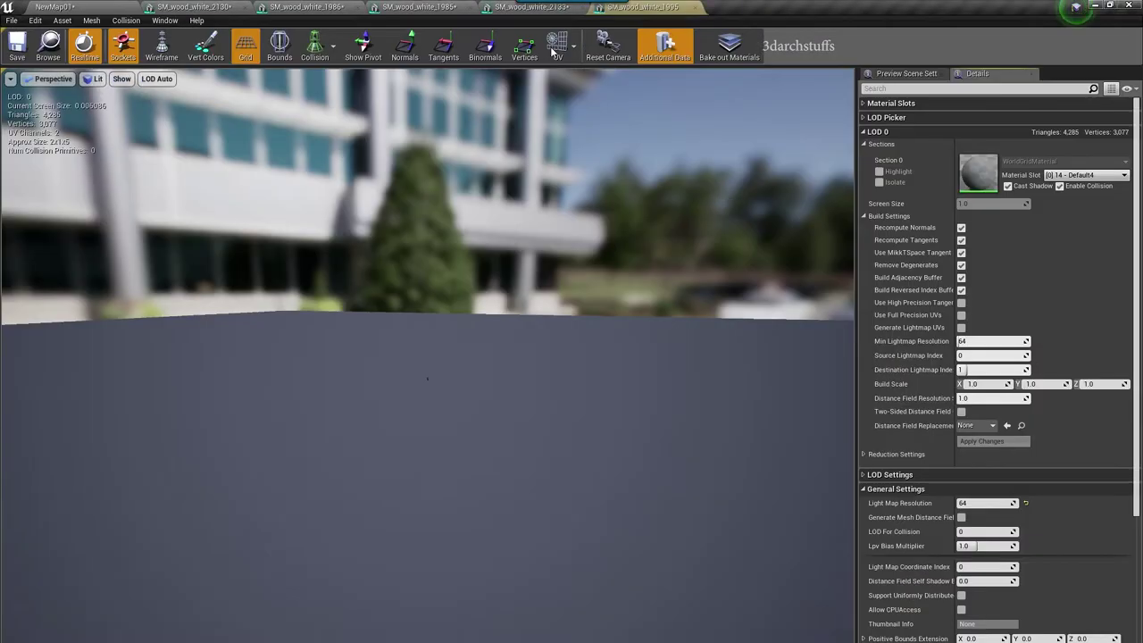
Step: Show UV channel 1 of the switch body mesh, generate its lightmap UVs, and change its light map coordinate index
left_click(553, 52)
left_click(572, 92)
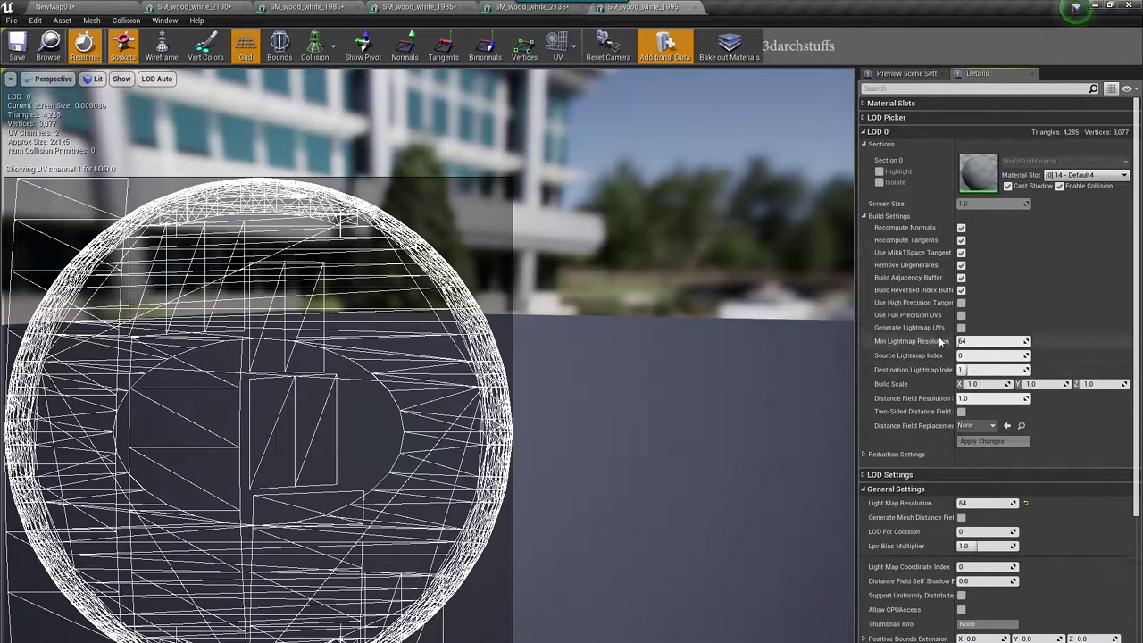
left_click(961, 327)
left_click(979, 441)
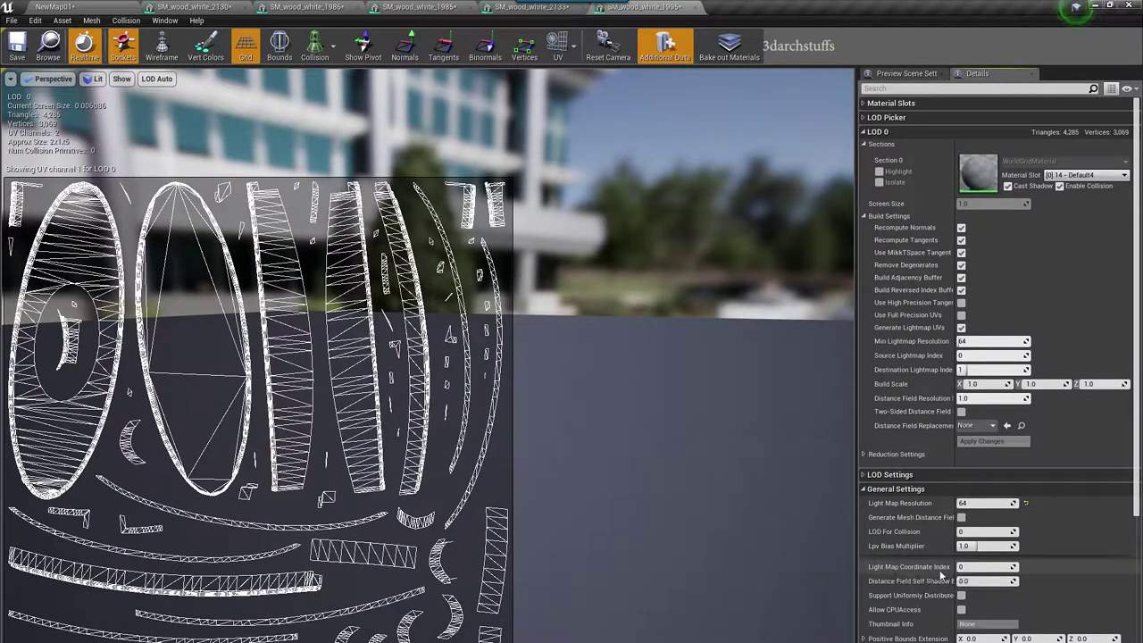
left_click(976, 569)
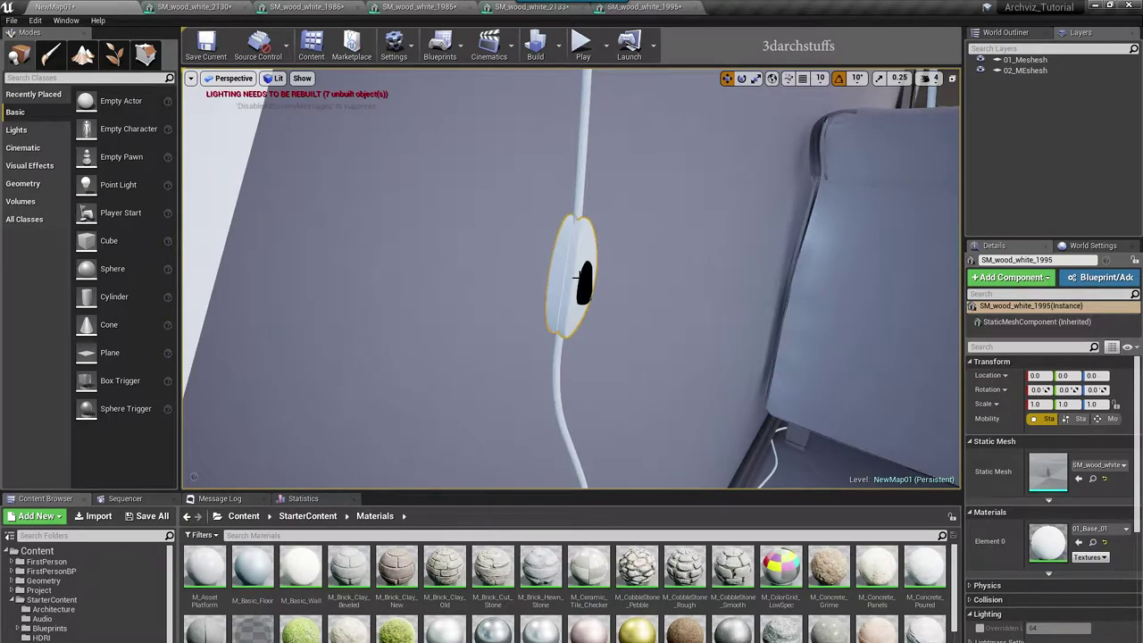
Step: Open the black button mesh on the cable switch, SM_wood_white_2160, and generate lightmap UVs for it in UV channel 1
left_click(578, 280)
right_click_drag(635, 288, 650, 324)
double_click(1037, 462)
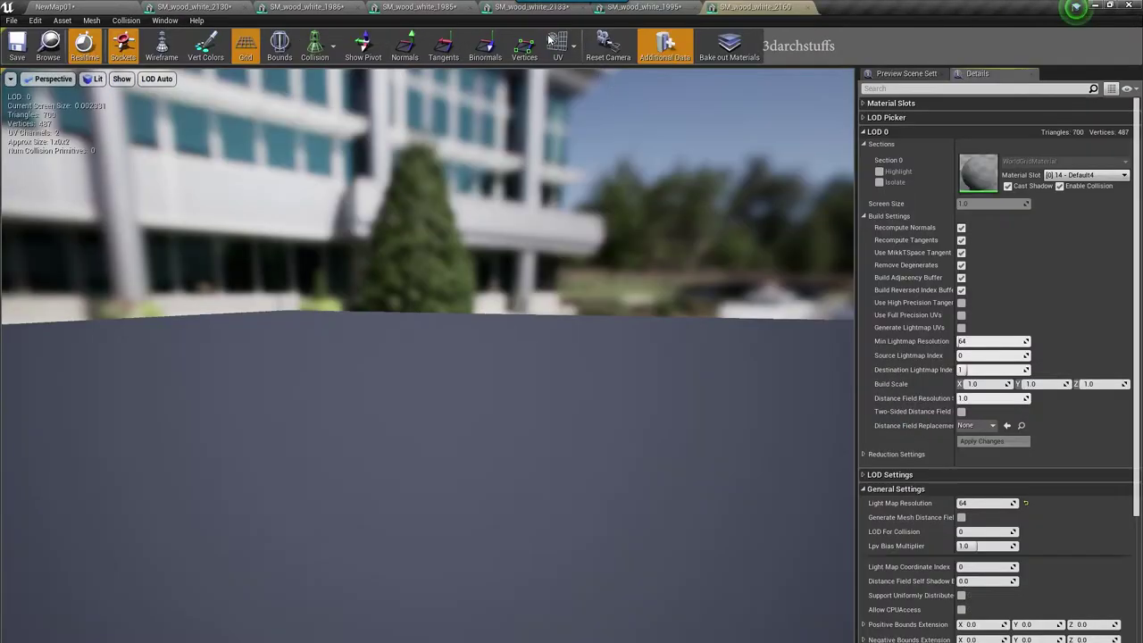
left_click(558, 45)
left_click(571, 96)
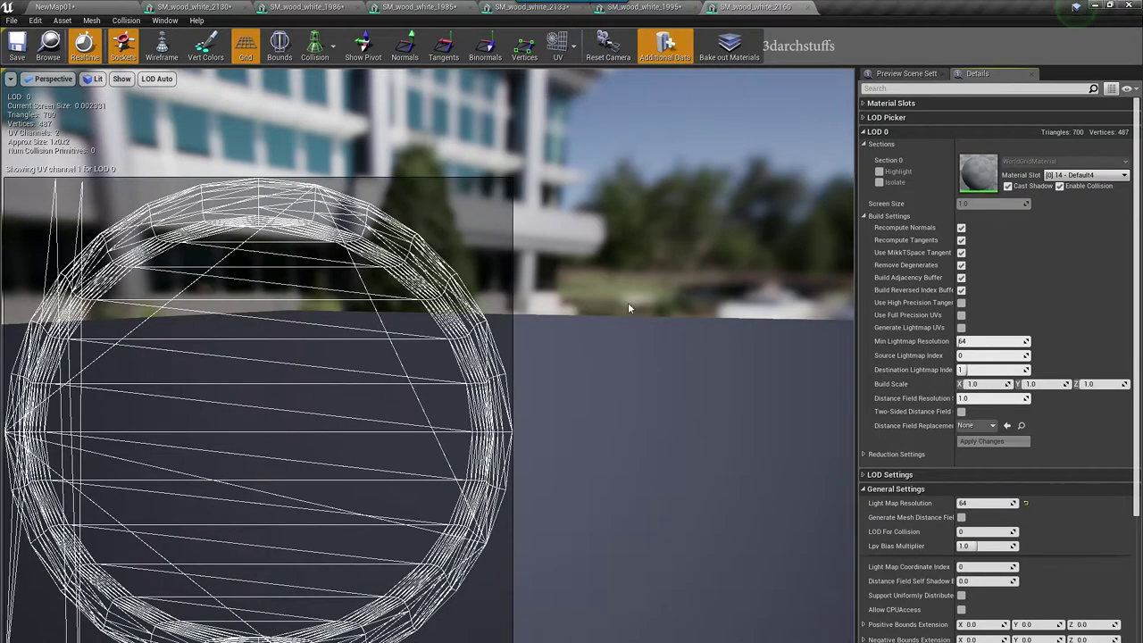
left_click(961, 327)
left_click(981, 441)
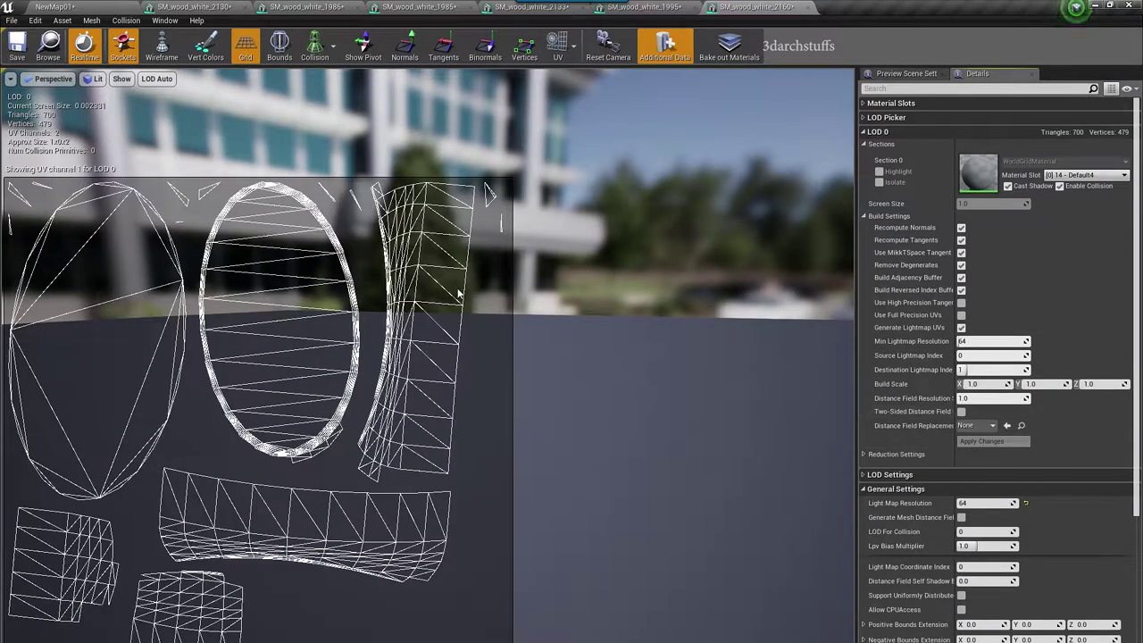
Step: Try source lightmap index 1 on the switch button mesh, and reapply it with source index 0
left_click(992, 355)
type("1")
left_click(982, 441)
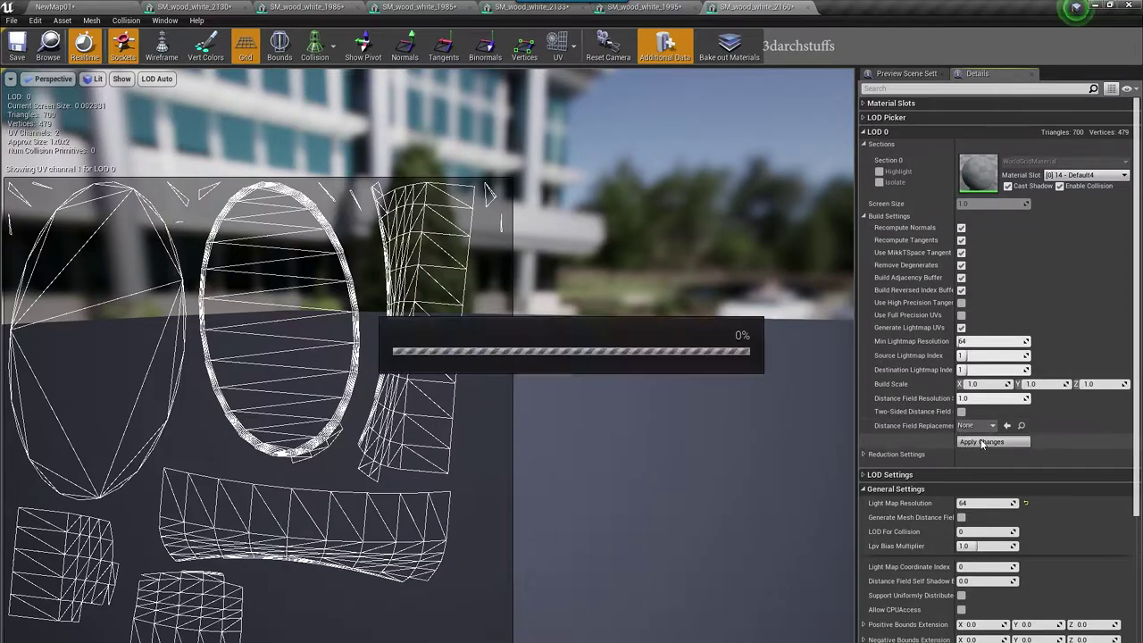
left_click_drag(968, 355, 958, 356)
left_click(981, 442)
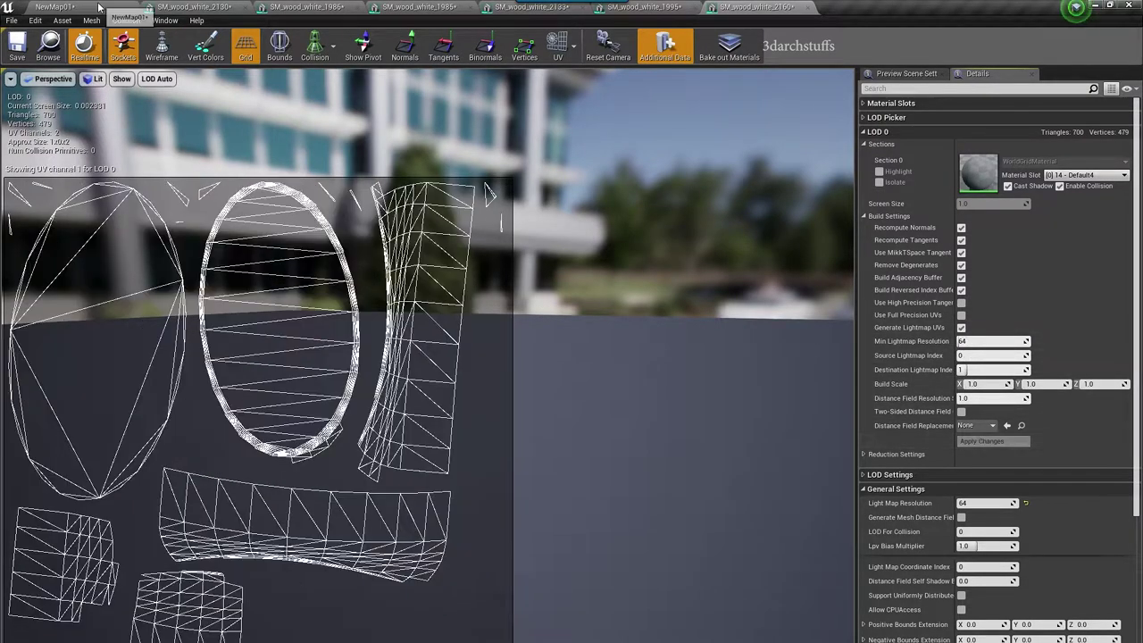
Step: Set the switch button mesh's light map coordinate index to 1 and return to the level
left_click(96, 7)
double_click(1032, 462)
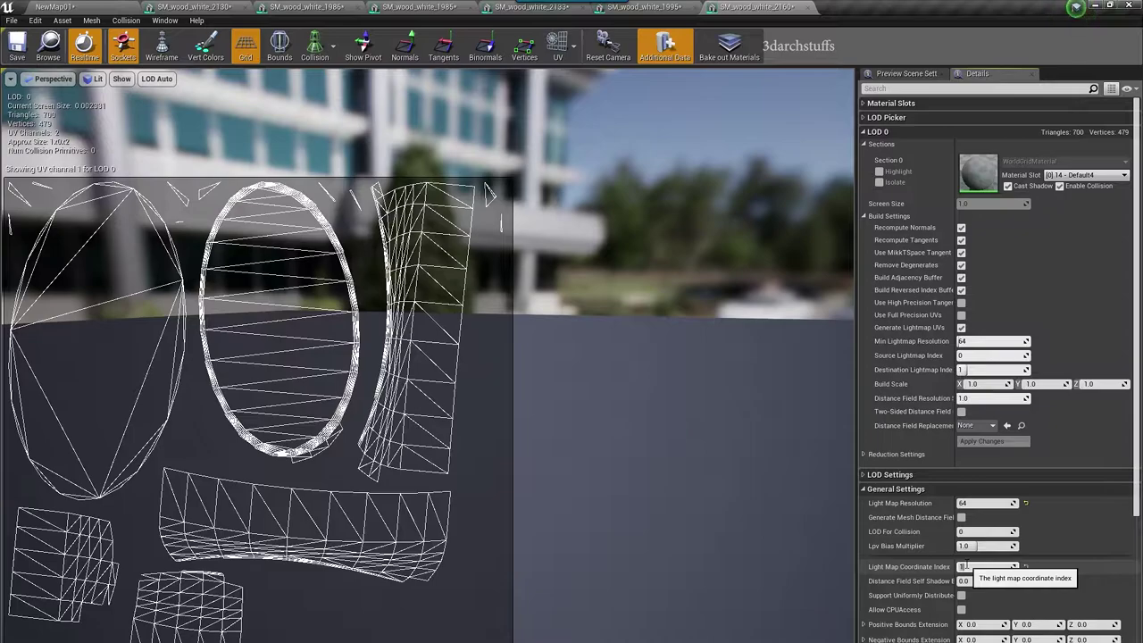
left_click(967, 567)
left_click(102, 6)
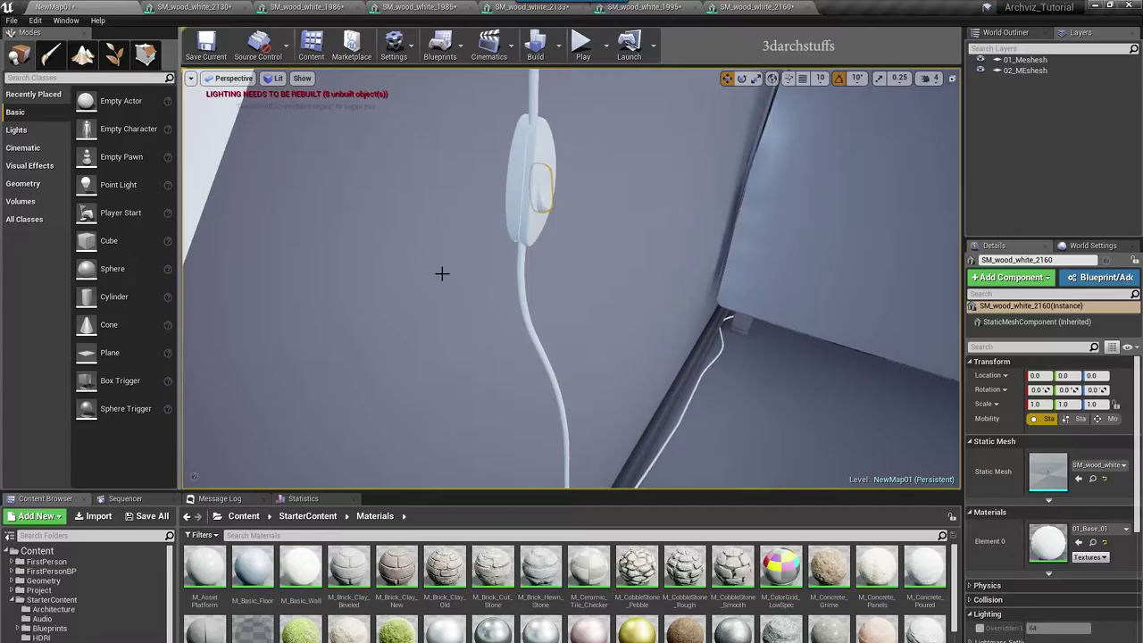
Step: Select the plug at the end of the lamp cable, SM_wood_white_2064, and open its static mesh editor
right_click_drag(442, 274, 478, 247)
left_click(497, 252)
key("f")
scroll(612, 398, "down", 4)
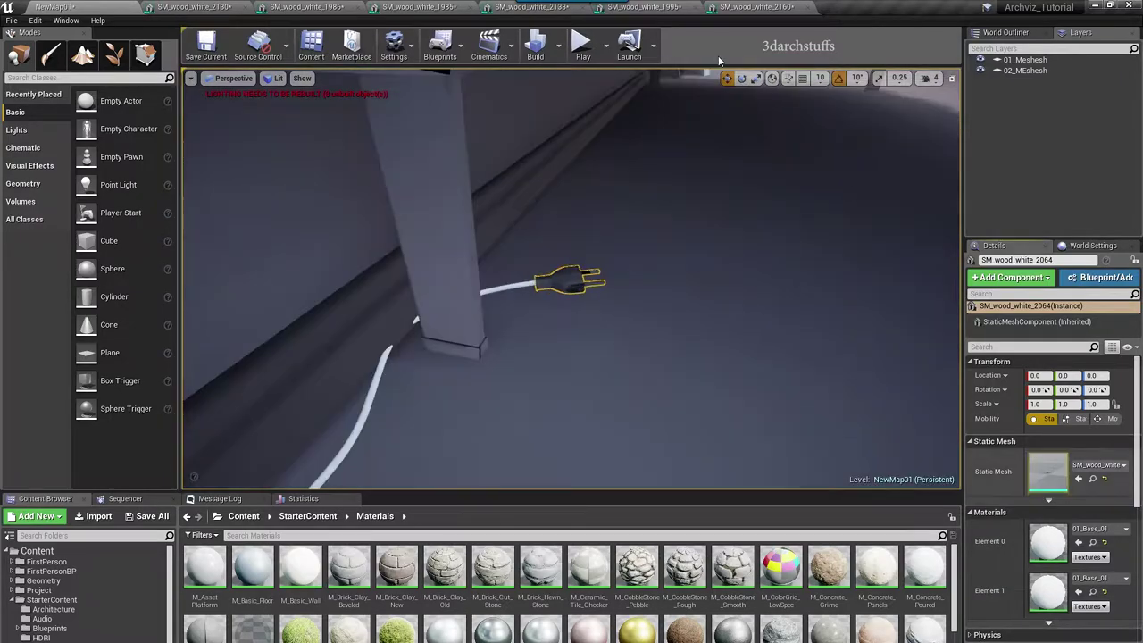
double_click(1048, 472)
Step: Show UV channel 1 of the plug mesh and generate its lightmap UVs, keeping source lightmap index 0
left_click(558, 44)
left_click(576, 100)
left_click(962, 375)
left_click(978, 490)
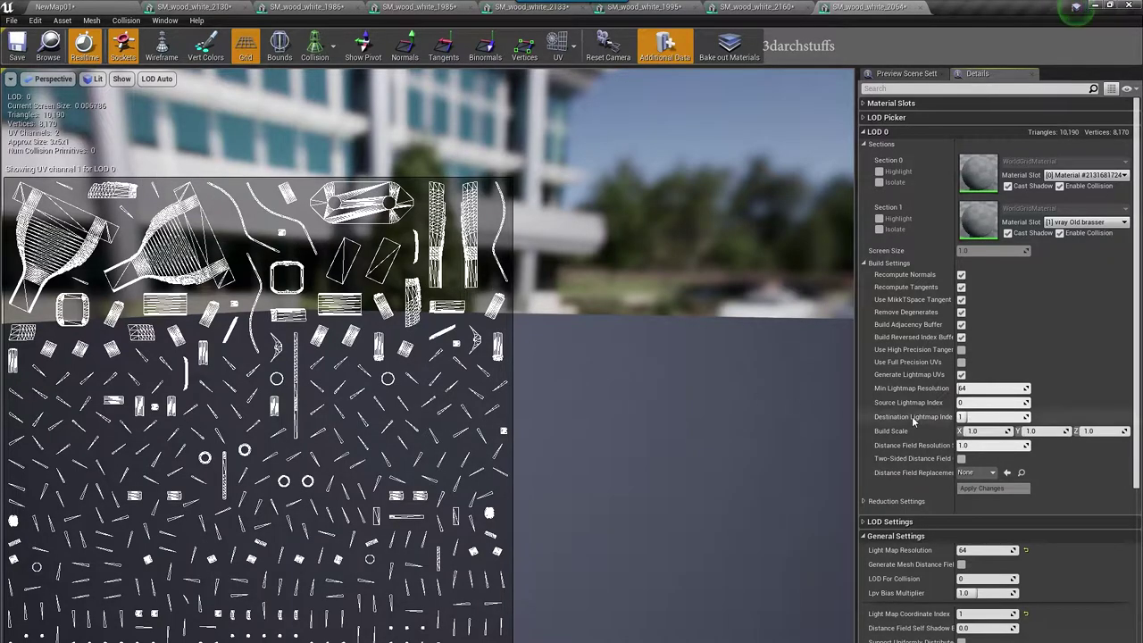
left_click(979, 490)
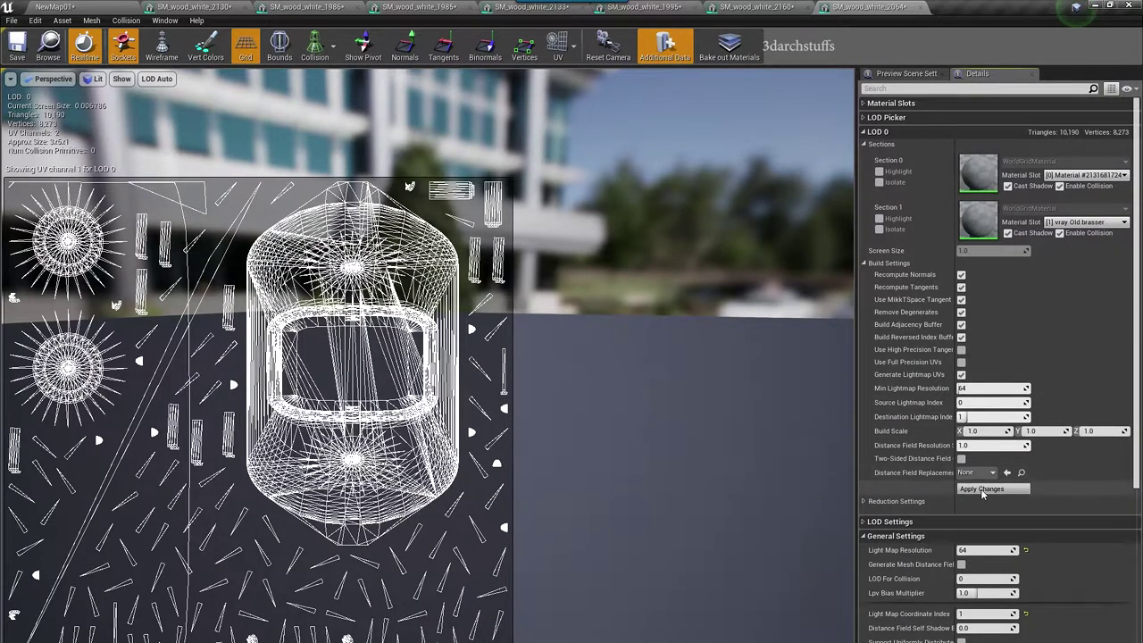
left_click(983, 490)
Step: Check the plug's shading in the level and reopen its static mesh editor
left_click(128, 6)
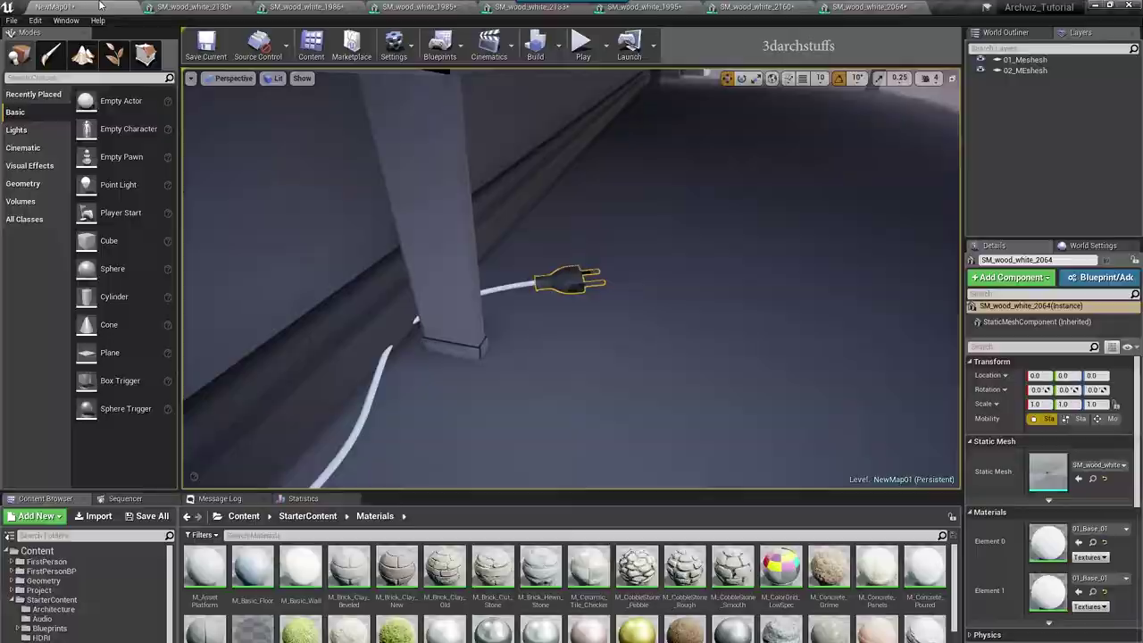
double_click(1045, 465)
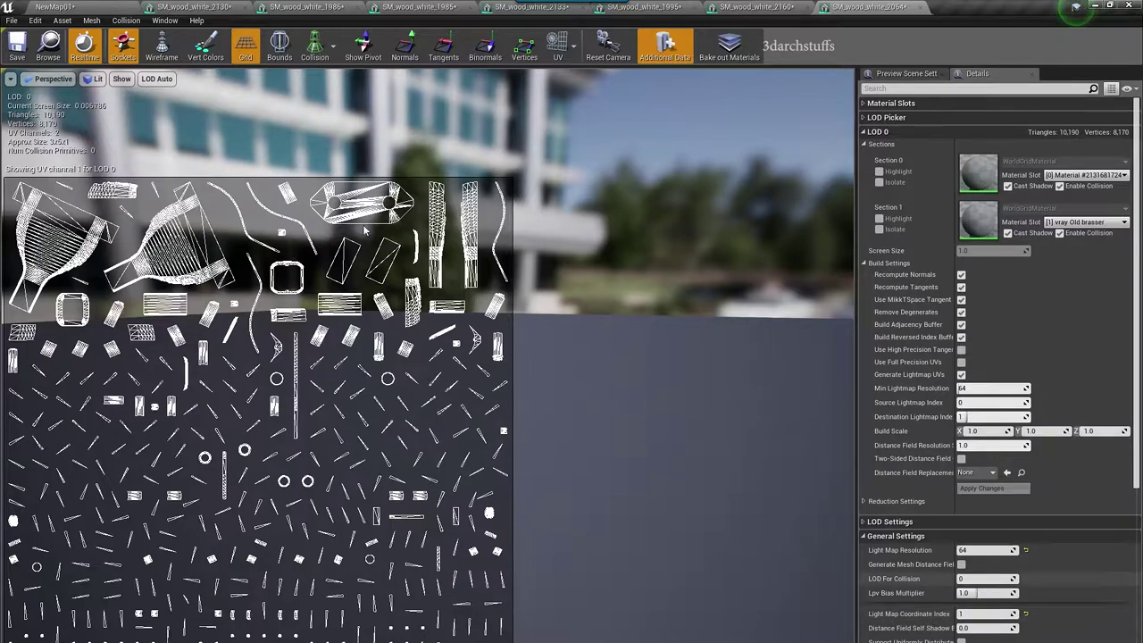
Step: Check the lightmap settings of the cord switch body SM_wood_white_1995 and its button SM_wood_white_2160 in the static mesh editor
left_click(126, 7)
key("f")
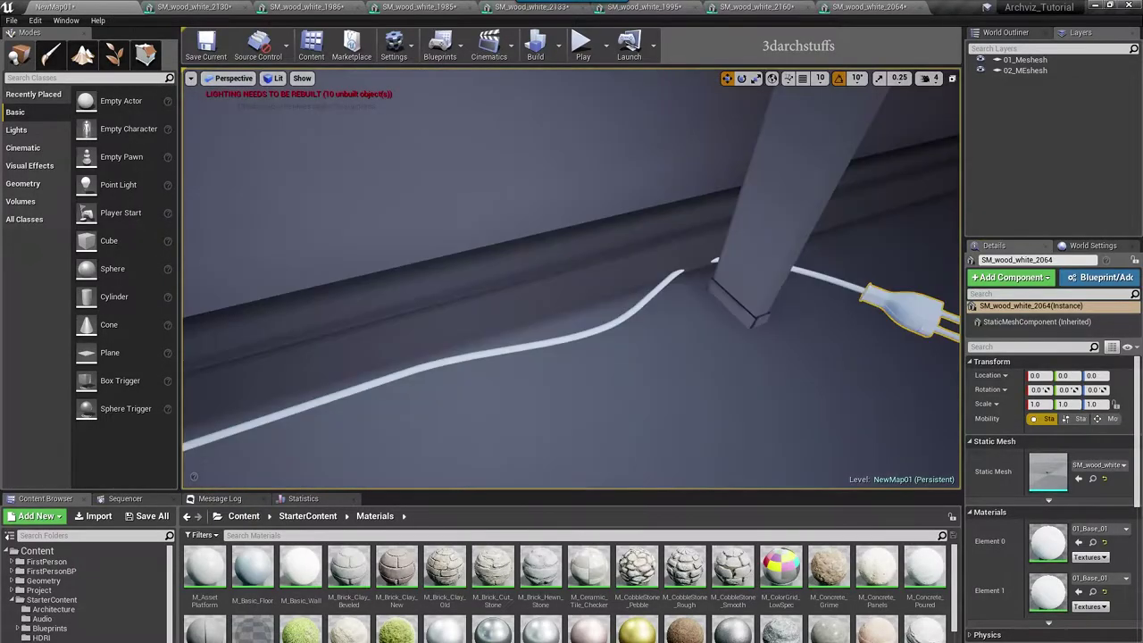
right_click_drag(613, 302, 500, 308)
right_click_drag(619, 237, 558, 170)
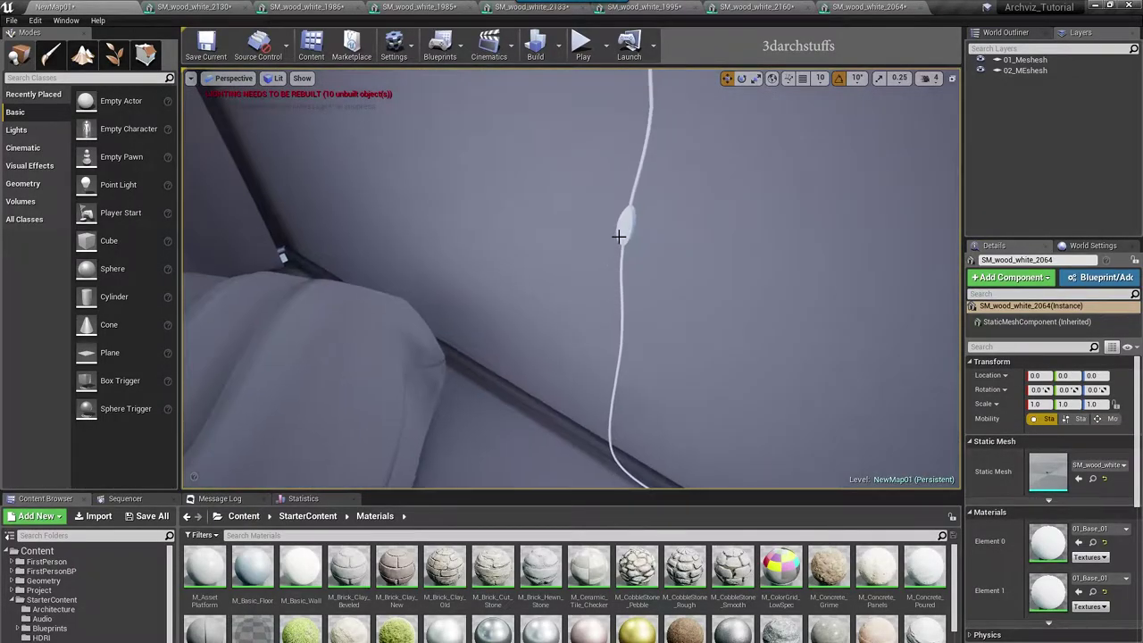
left_click(627, 216)
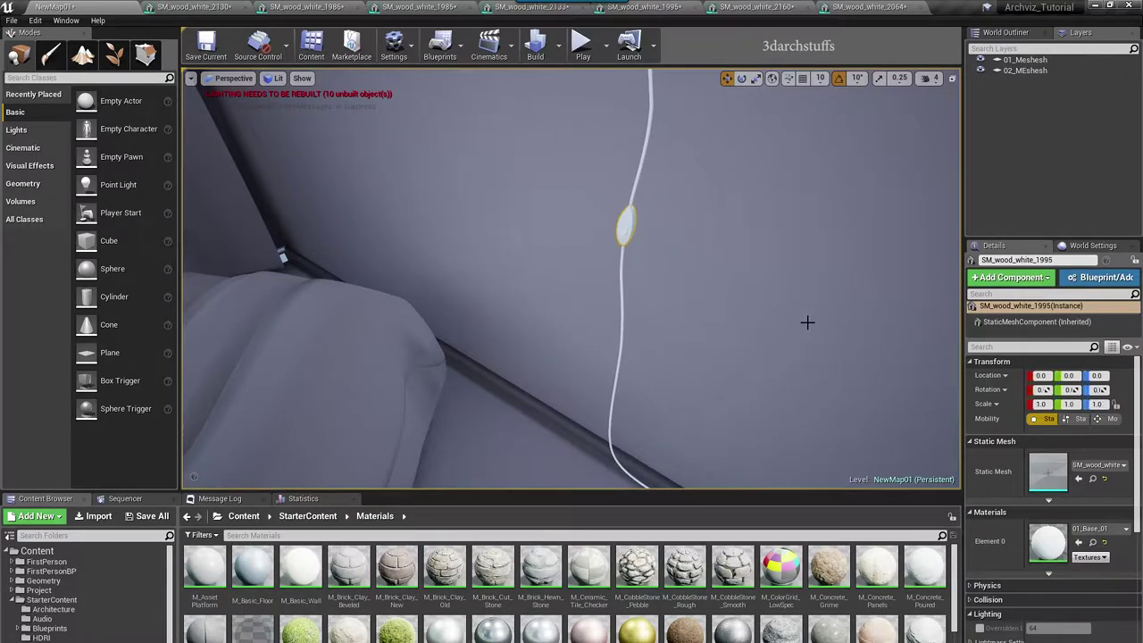
double_click(1048, 471)
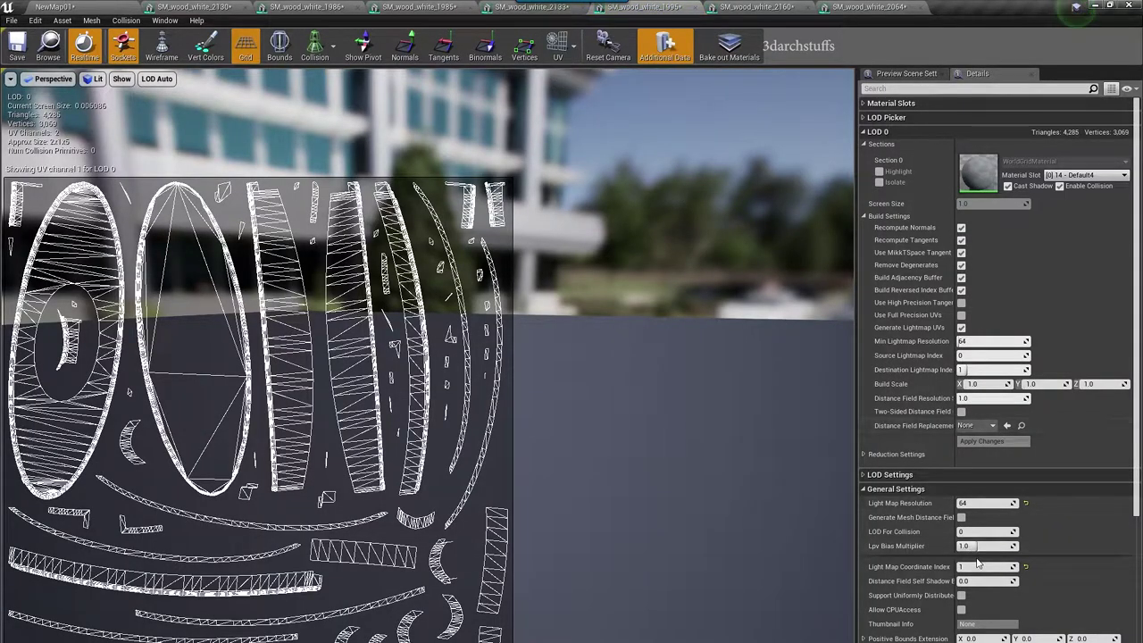
left_click(59, 8)
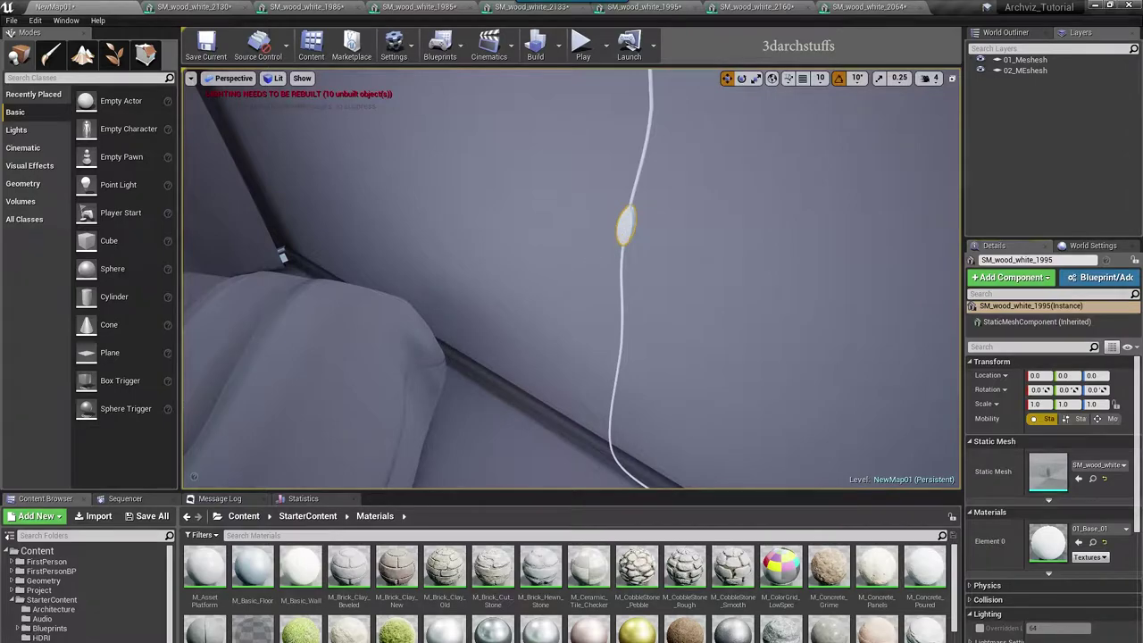
double_click(1045, 473)
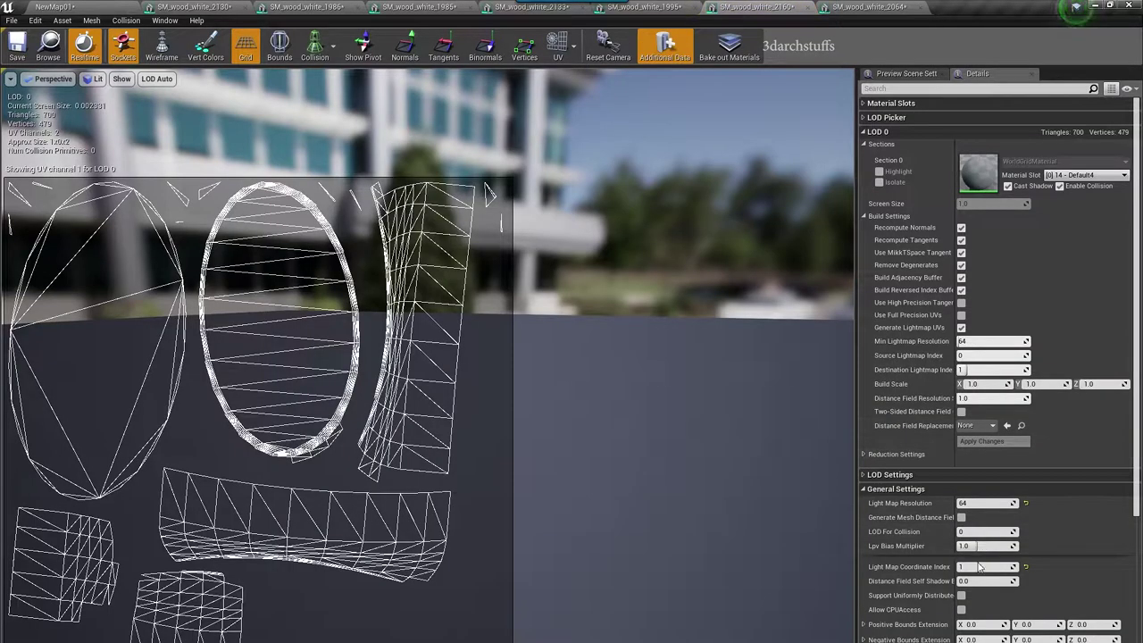
left_click(1091, 6)
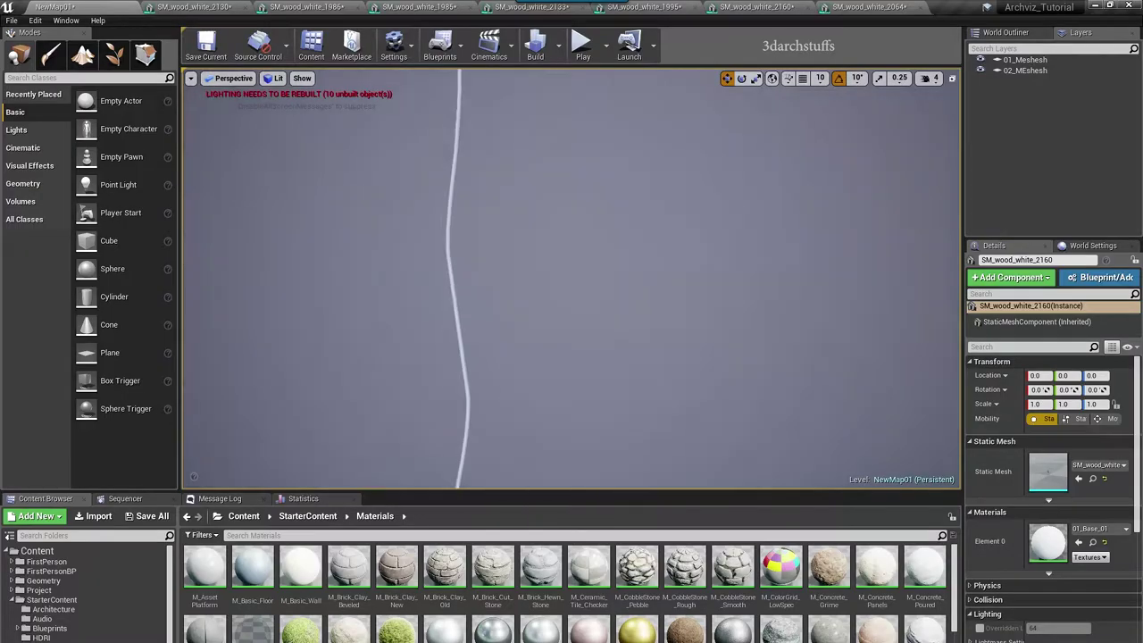
Step: Open the bent lamp tube mesh, SM_wood_white_2148, and set its light map coordinate index to 1 with source lightmap index 1
right_click_drag(617, 295, 674, 323)
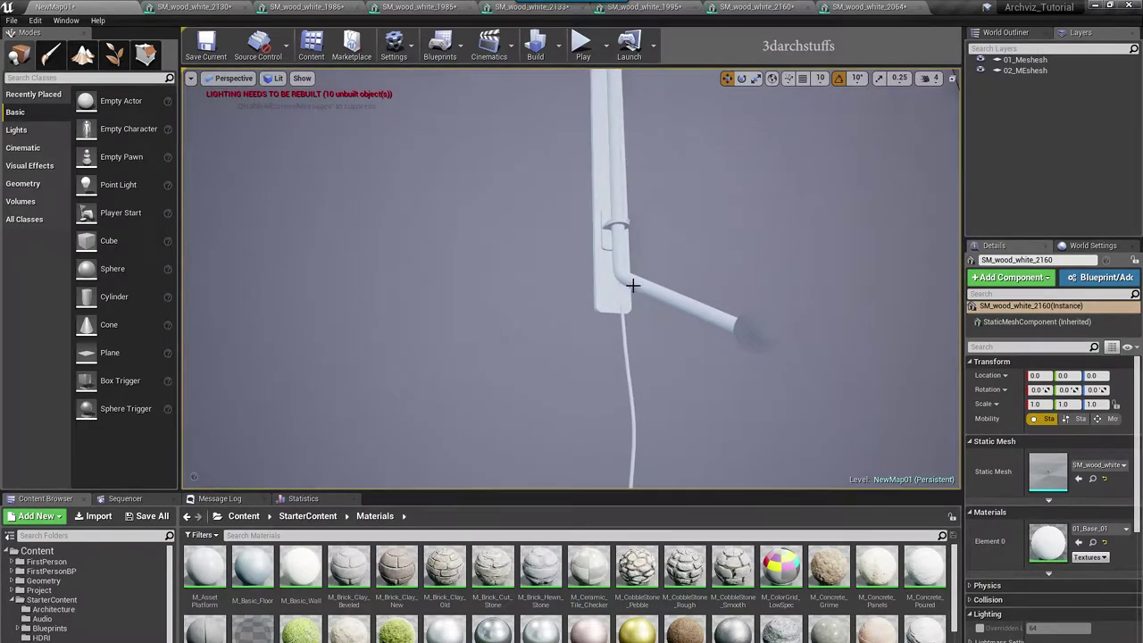
left_click(633, 285)
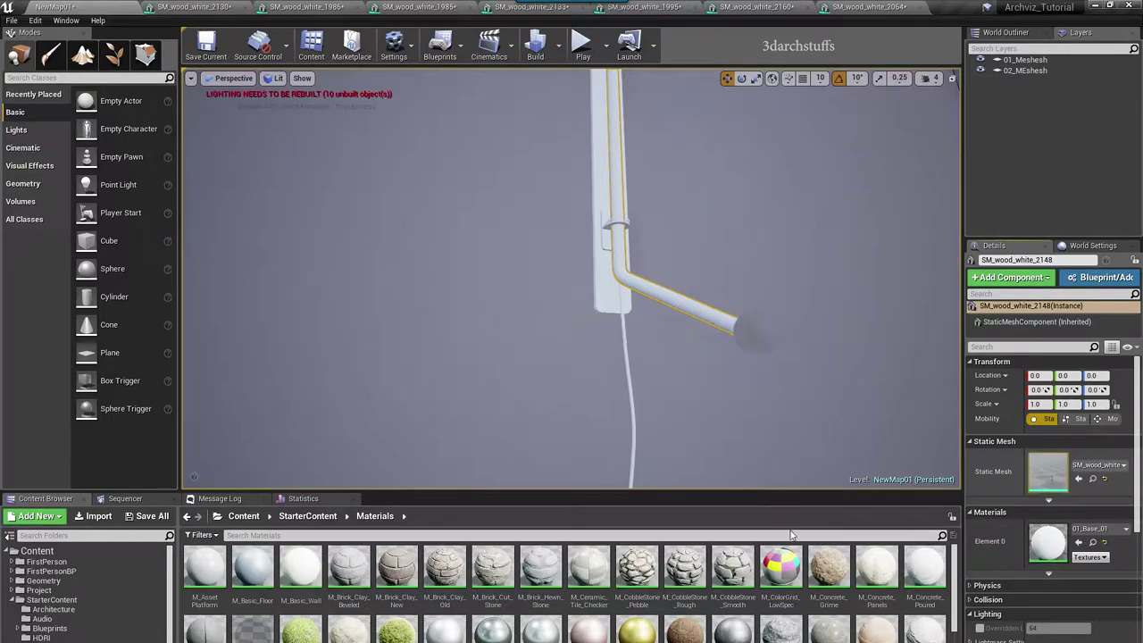
key("ctrl+e")
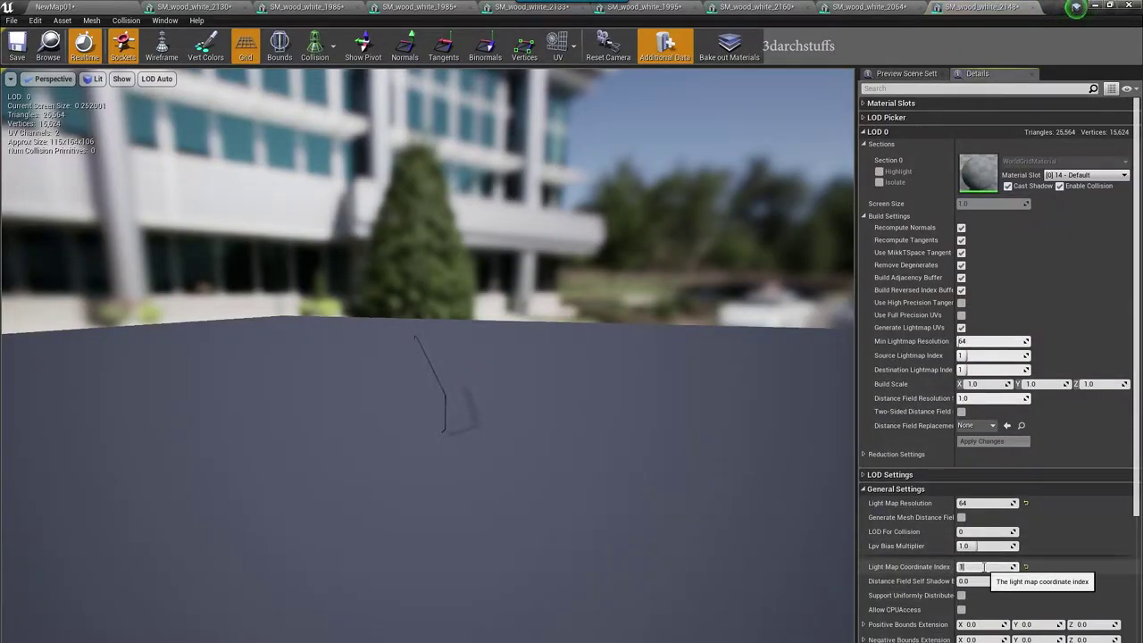
Step: Generate lightmap UVs for the small plate SM_wood_white_2129 from source index 0 and set its light map coordinate index to 1
left_click(54, 6)
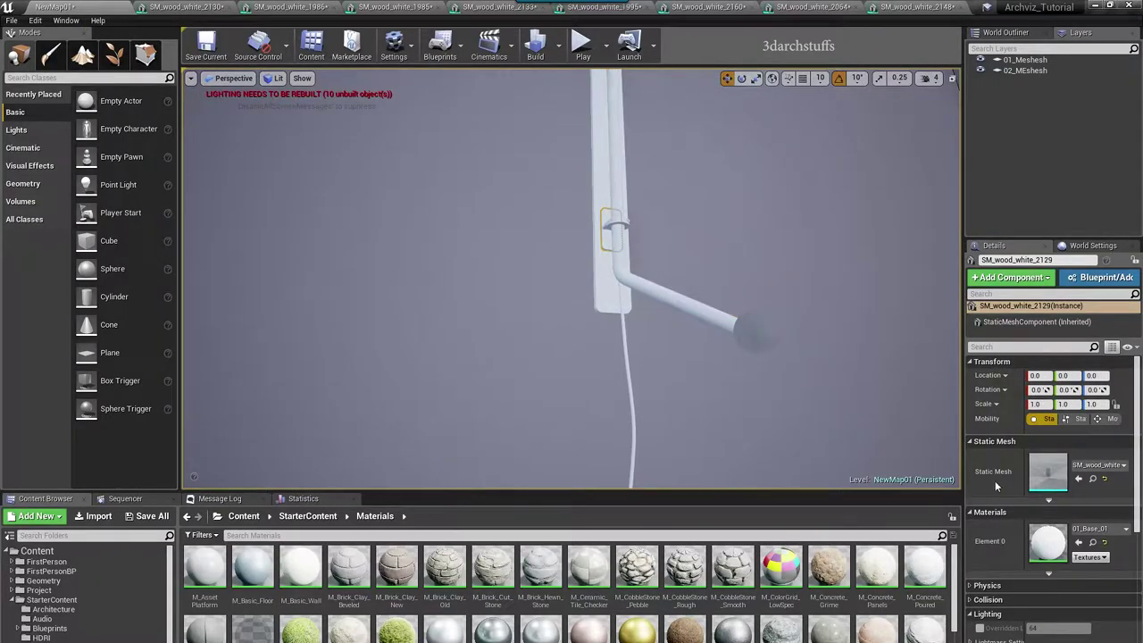
double_click(1045, 474)
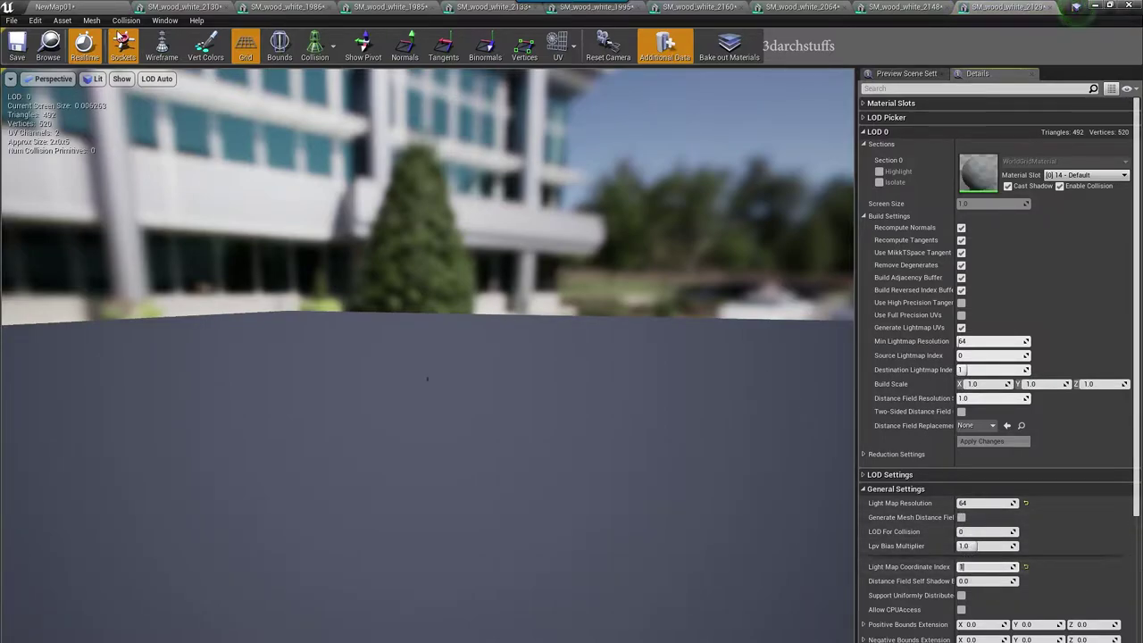
left_click(54, 6)
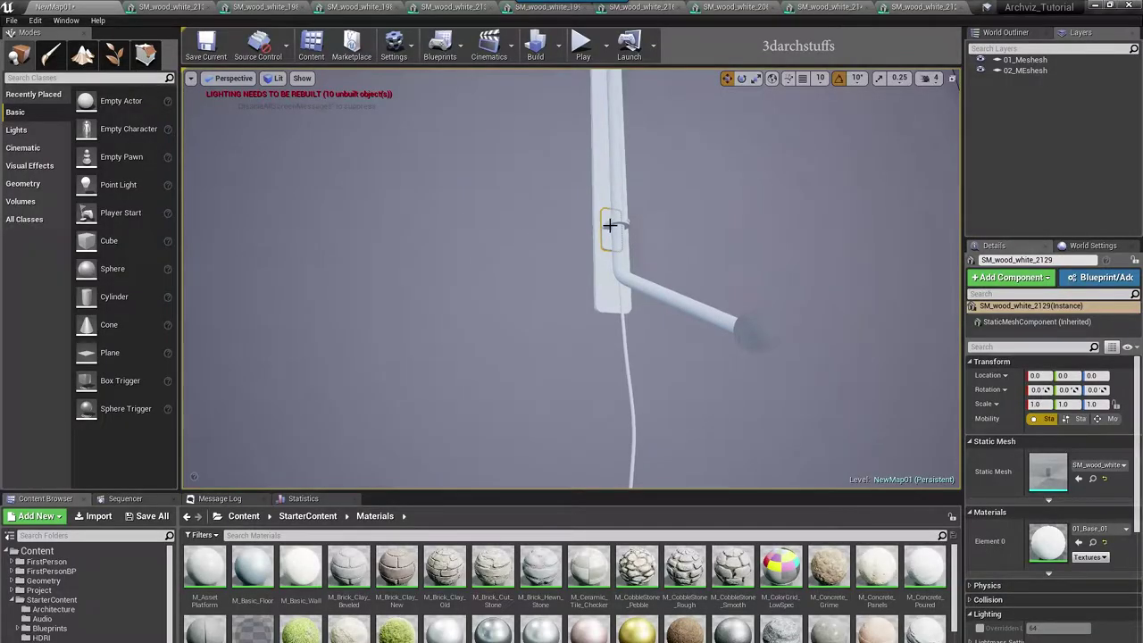
Step: Hide the small plate, bent tube, back bar and cable around the lamp's lower clip
right_click_drag(595, 262, 618, 275)
key("Delete")
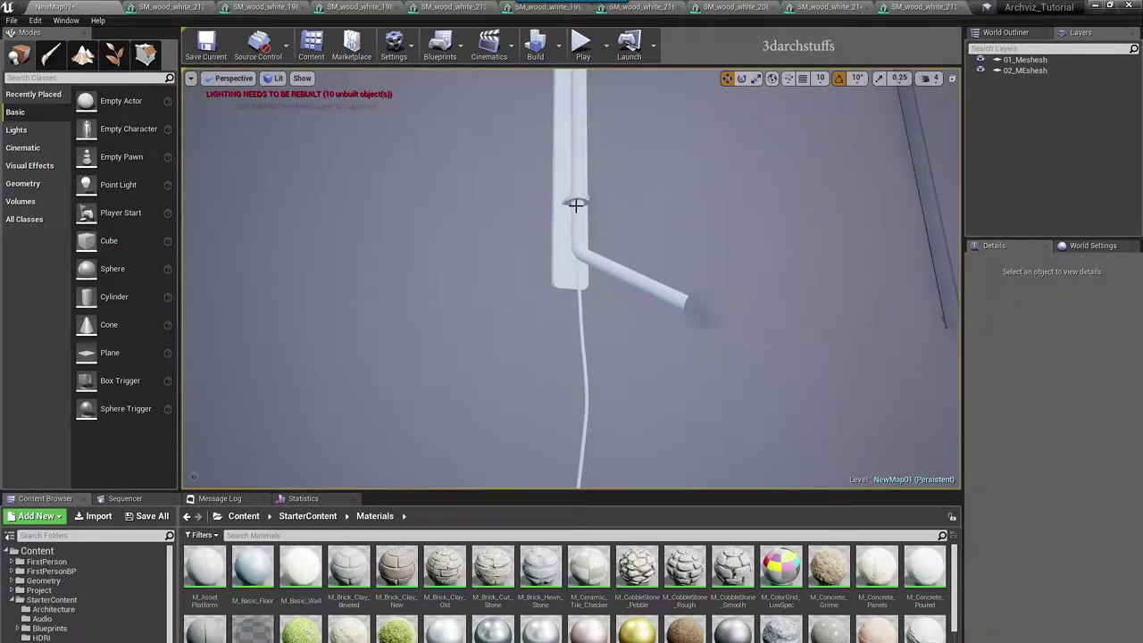
left_click(576, 231)
key("Delete")
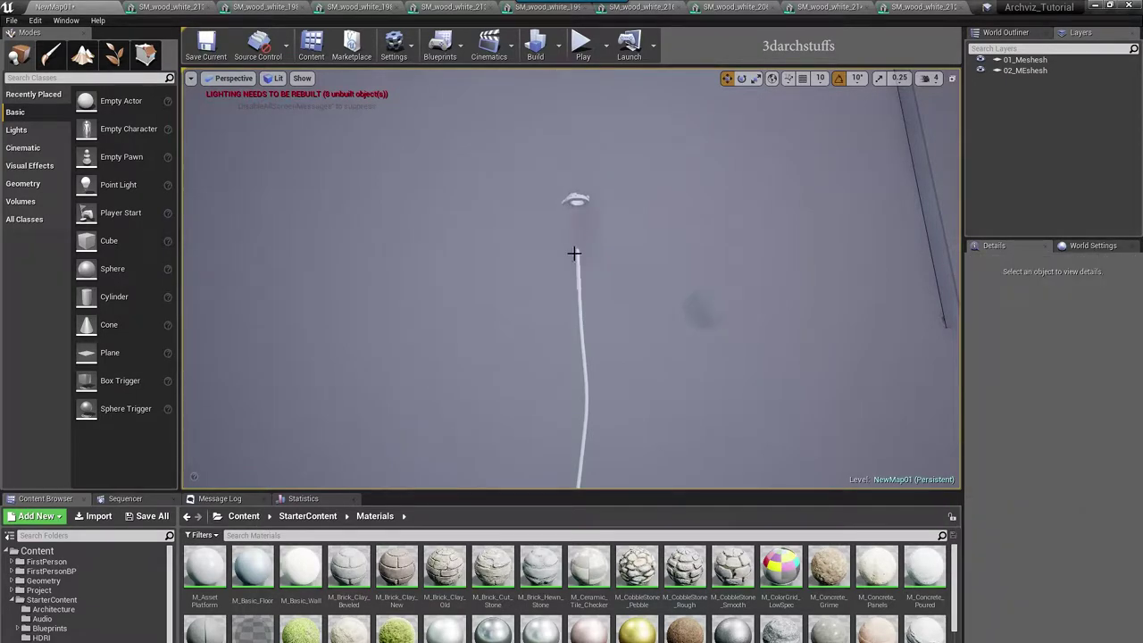
left_click(576, 250)
key("Delete")
Step: Frame the clip's ring SM_wood_white_1985, set its light map coordinate index to 1 and return to the level
left_click(575, 199)
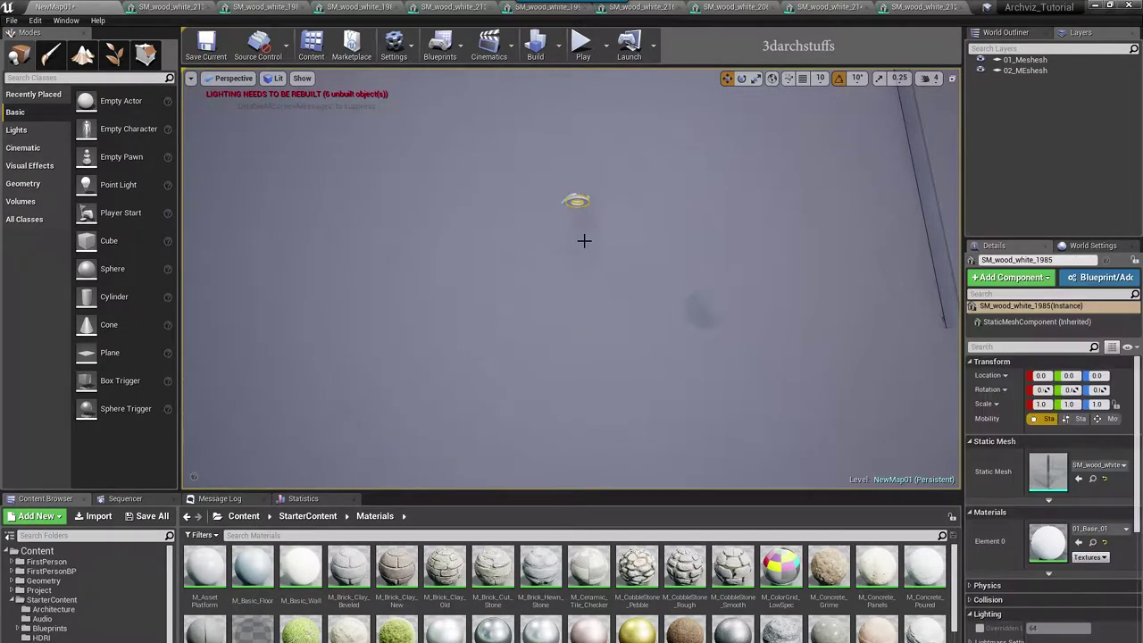
key("f")
left_click_drag(575, 198, 589, 286, "alt")
double_click(1047, 471)
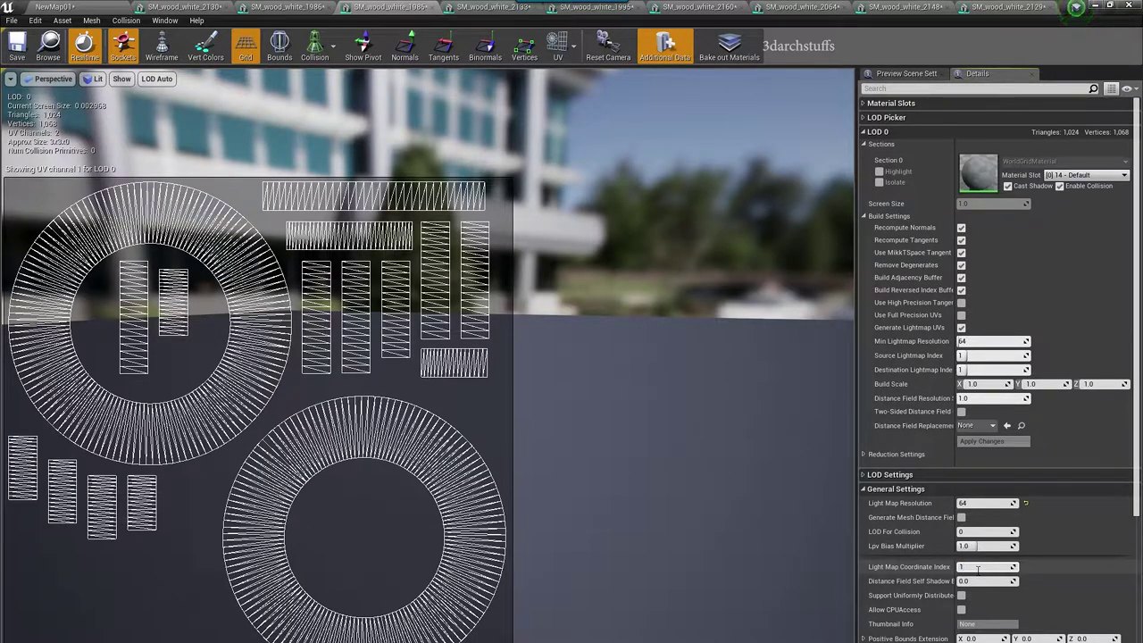
left_click(978, 569)
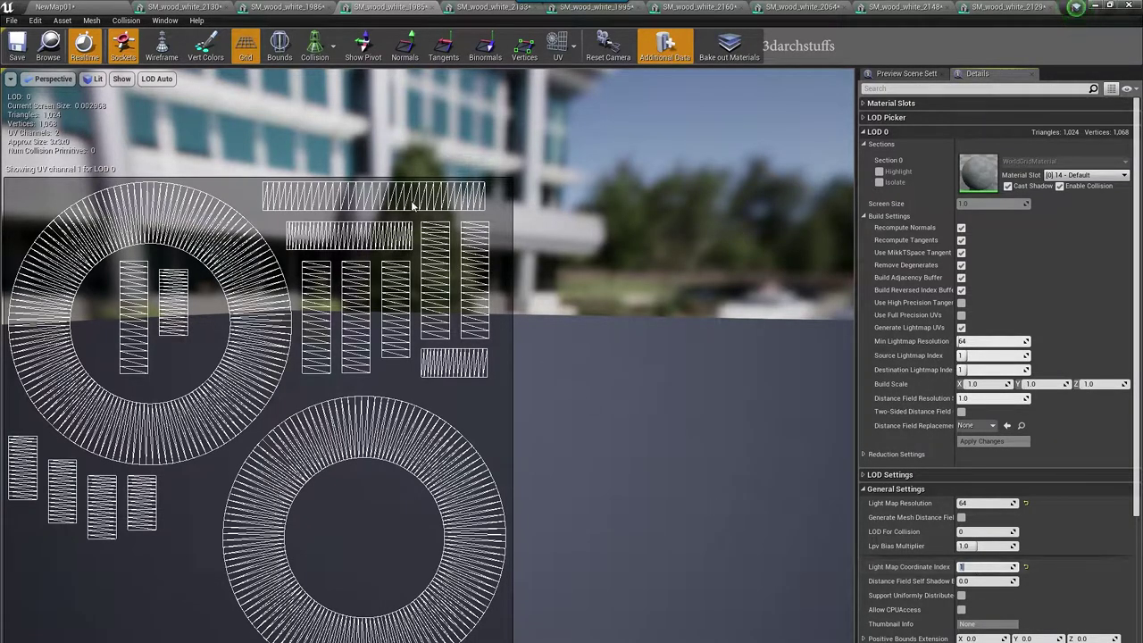
left_click(87, 6)
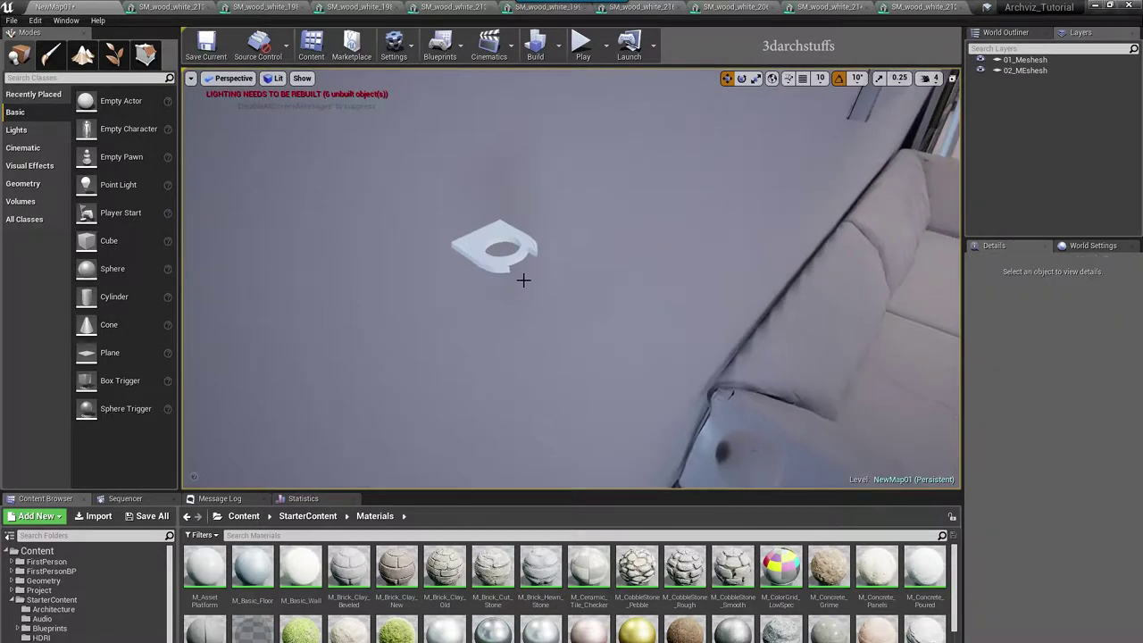
Step: Open the remaining ring mesh, SM_wood_white_1986, and correct its light map coordinate index
left_click(509, 262)
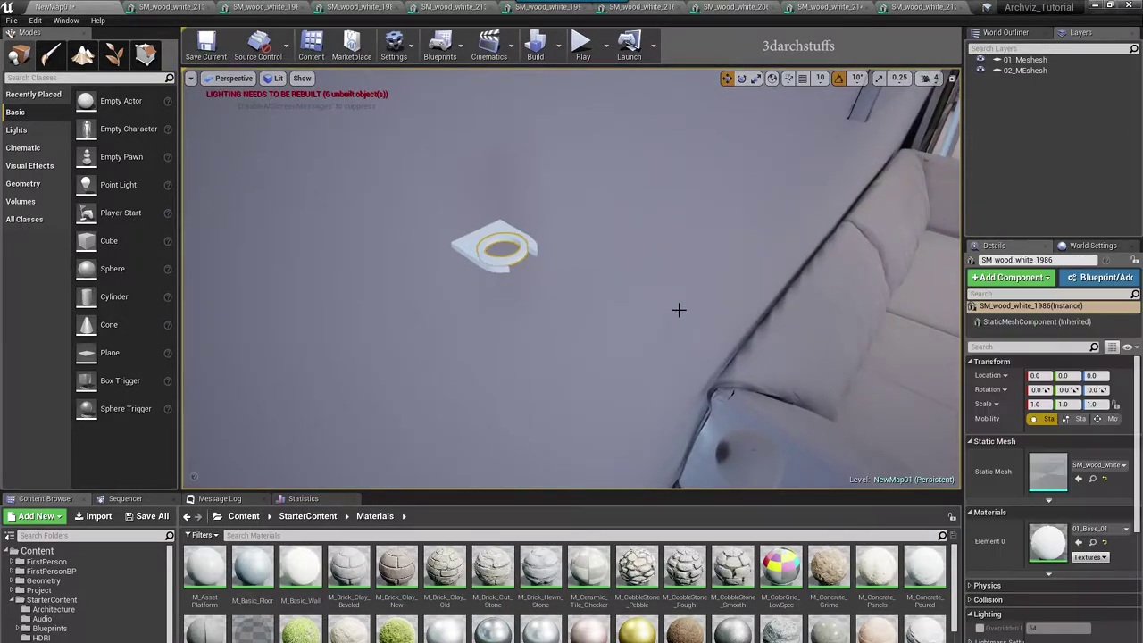
double_click(1051, 473)
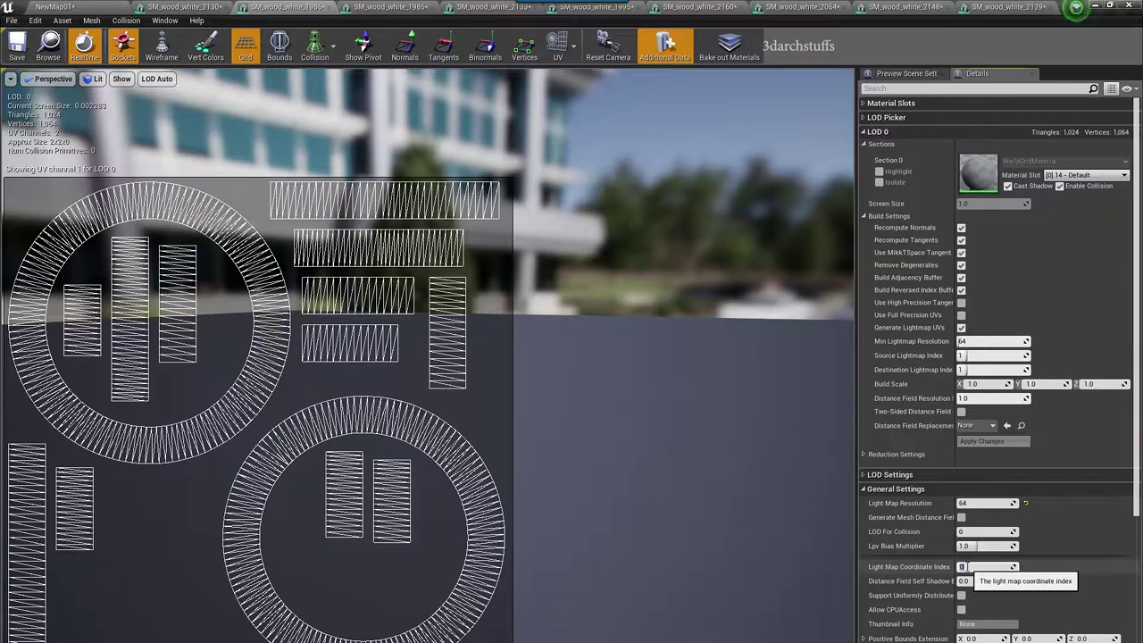
left_click(105, 6)
Step: Hide the ring, open the clip bracket mesh SM_wood_white_2130 and correct its light map coordinate index
right_click_drag(549, 274, 572, 286)
key("Delete")
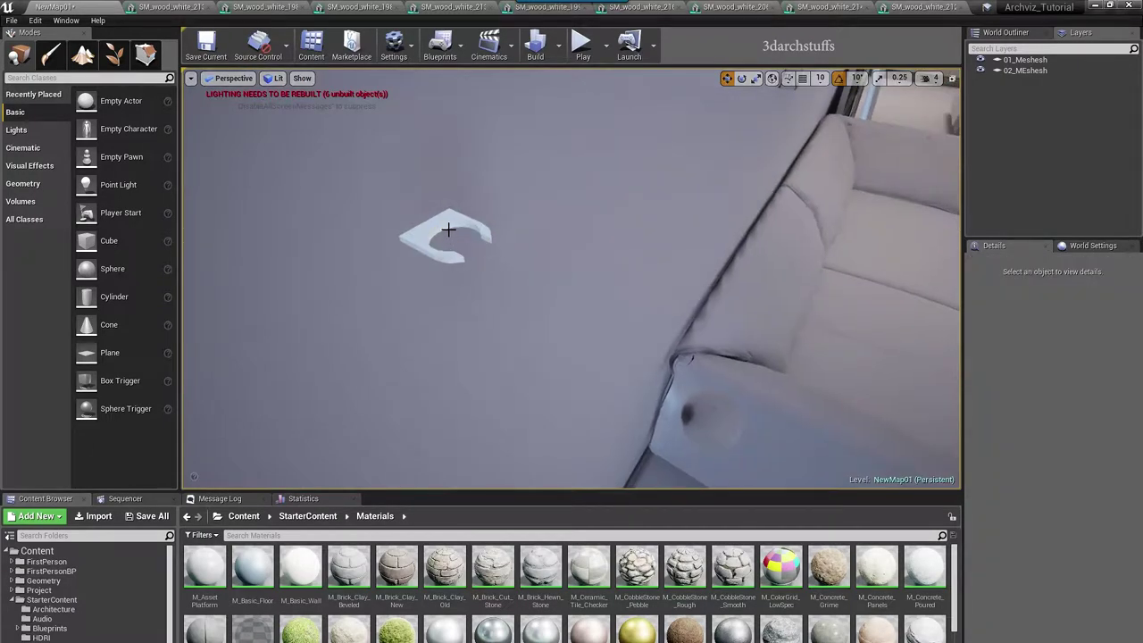
left_click(449, 226)
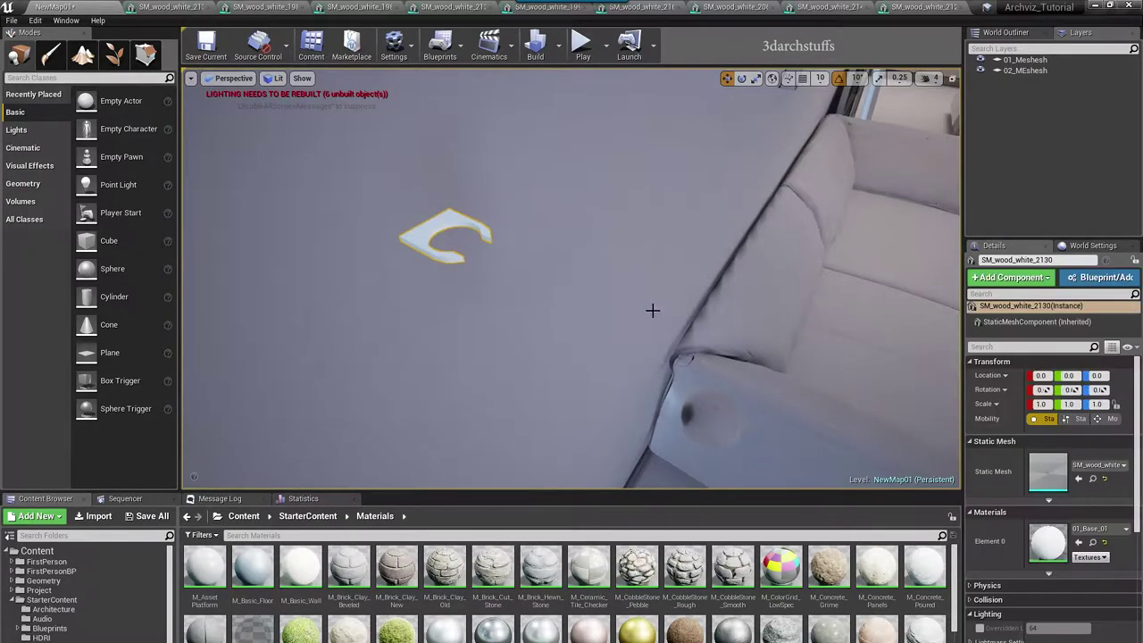
double_click(1043, 472)
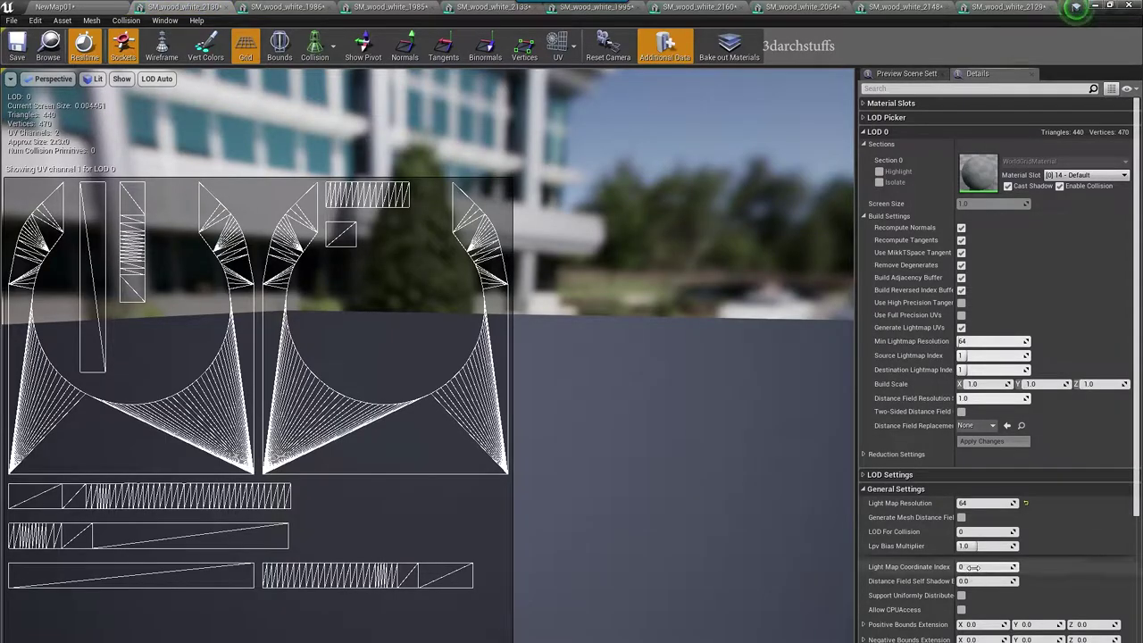
left_click(109, 6)
Step: Generate lightmap UVs for the vertical strip SM_wood_white_2124 from source index 0, set its light map coordinate index to 1, and hide it
right_click_drag(477, 260, 396, 283)
key("Delete")
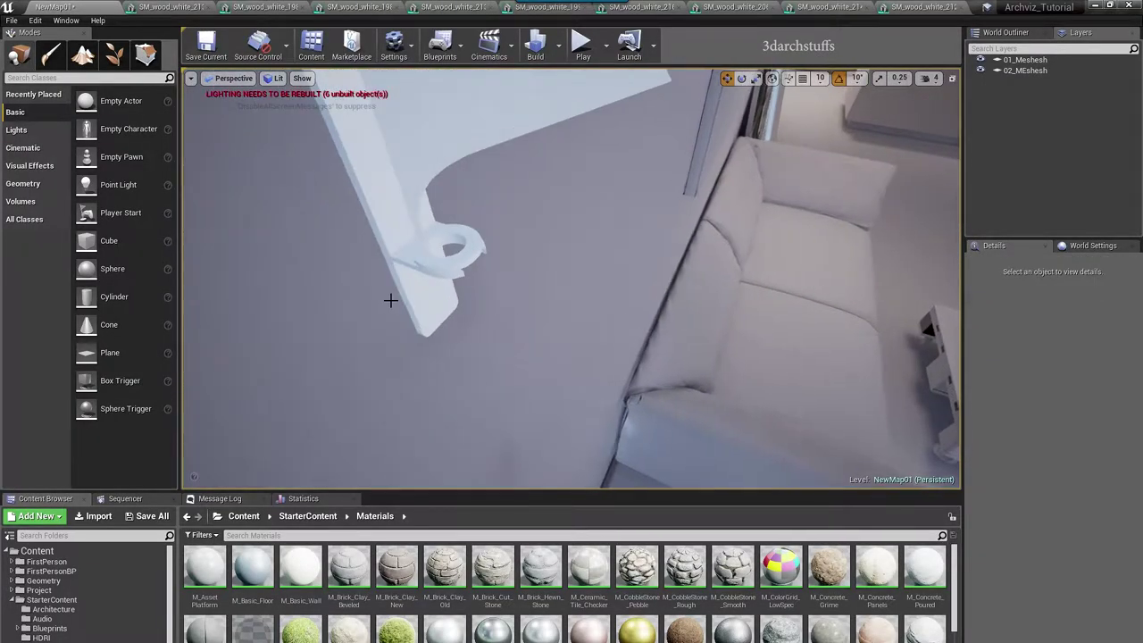
left_click(423, 293)
double_click(1046, 477)
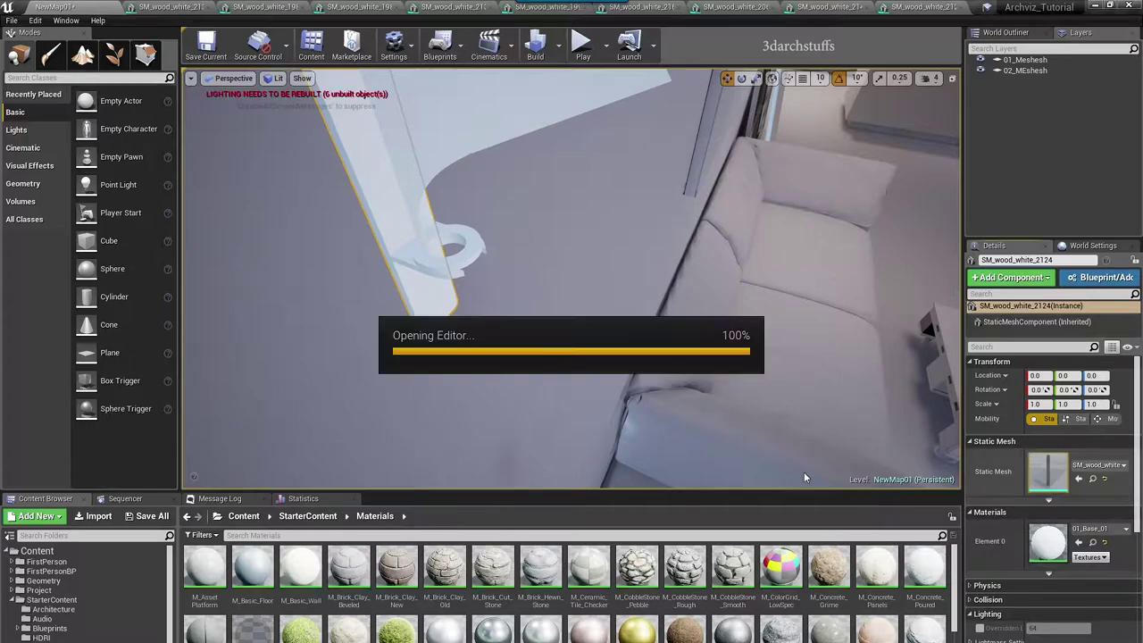
left_click(981, 565)
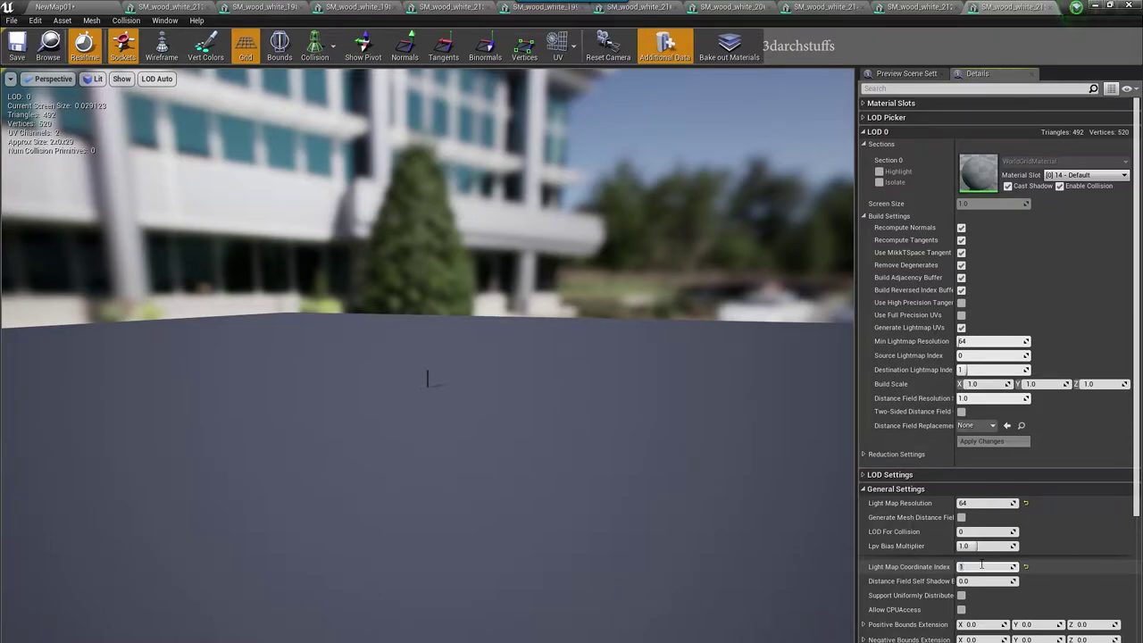
left_click(108, 7)
right_click_drag(571, 320, 565, 308)
key("Delete")
Step: Select the next clip bracket, SM_wood_white_2127, and close the static mesh editors of the finished parts
left_click(576, 345)
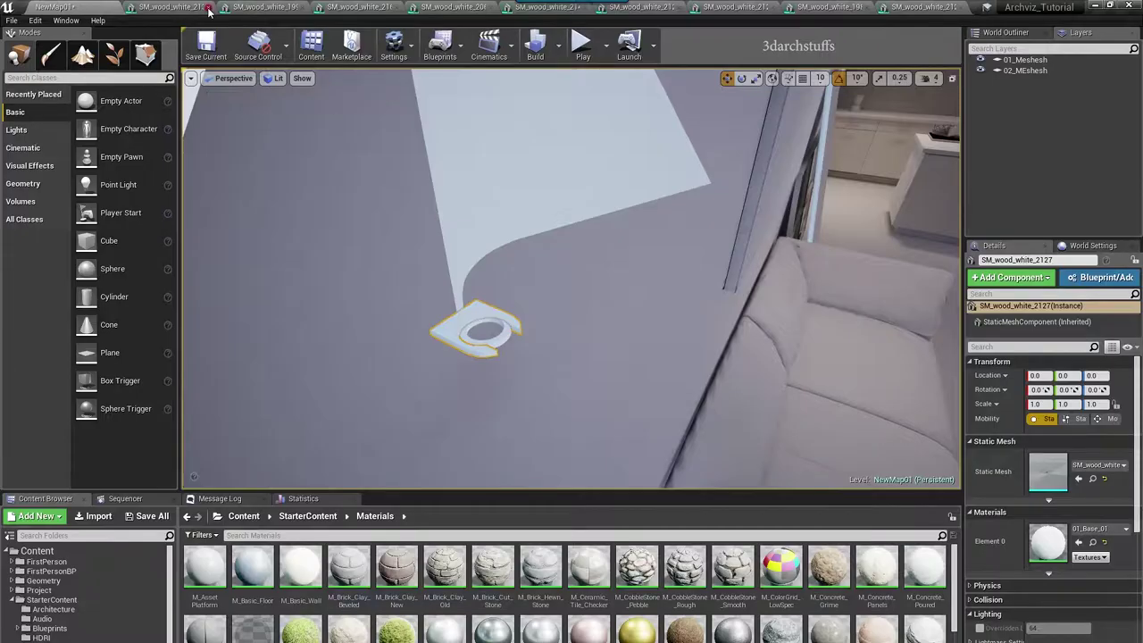
left_click(244, 8)
left_click(243, 8)
left_click(244, 8)
left_click(243, 8)
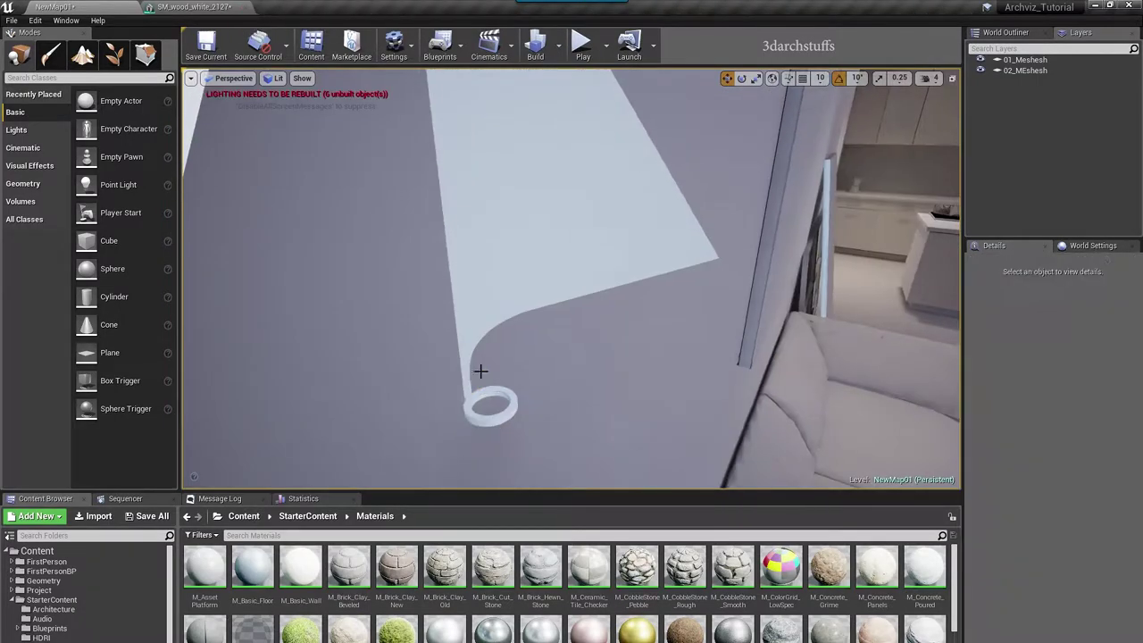
Step: Open the remaining lamp part meshes and generate lightmap UVs for SM_wood_white_2116 with source lightmap index 0 and coordinate index 1
left_click(479, 393)
key("ctrl+e")
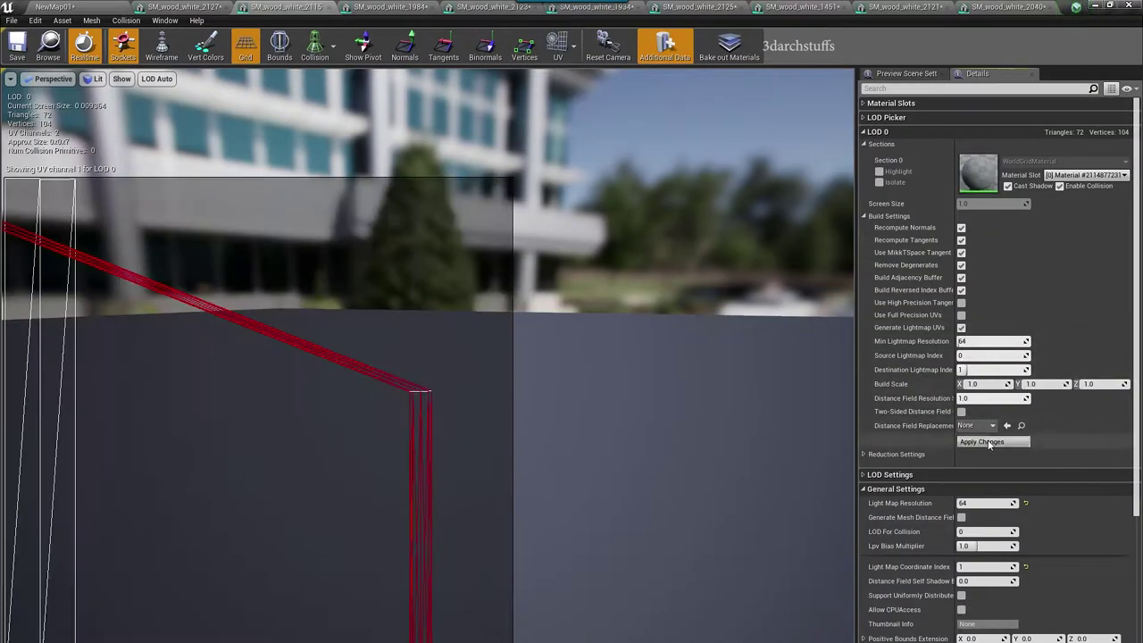
left_click(981, 441)
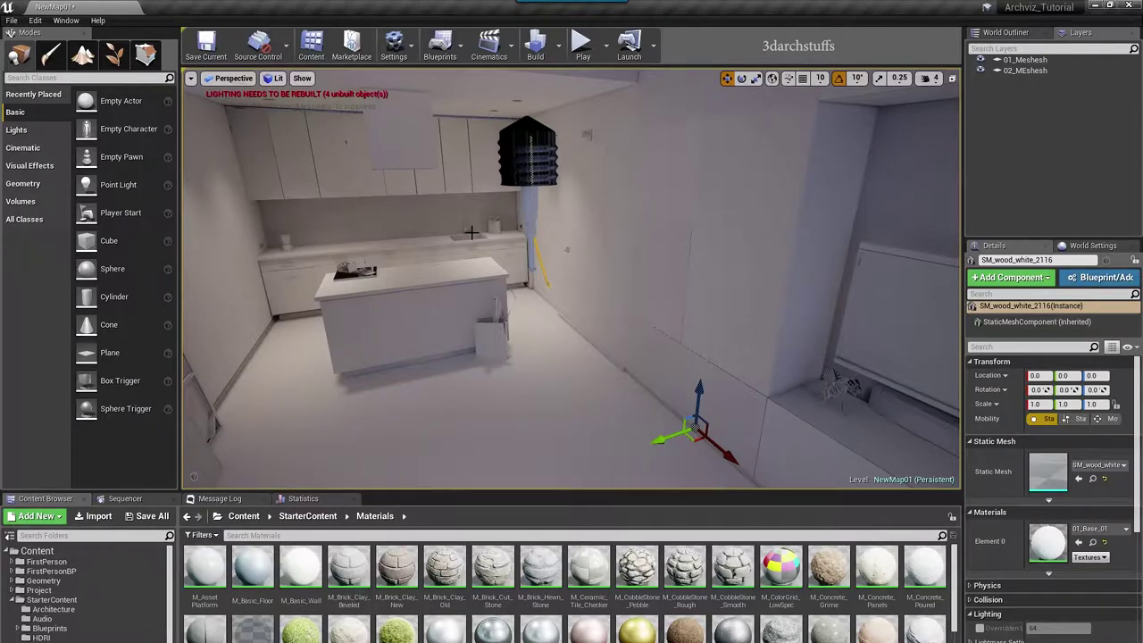
Step: Clear the selection and unhide all the hidden lamp parts in the level
scroll(572, 277, "down", 6)
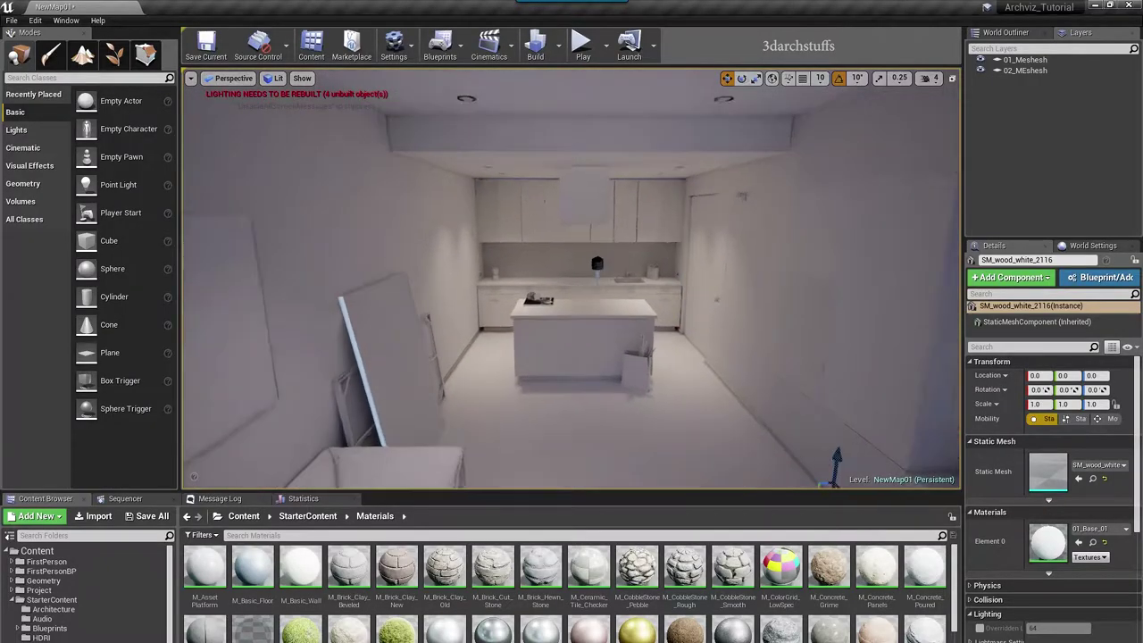
key("Escape")
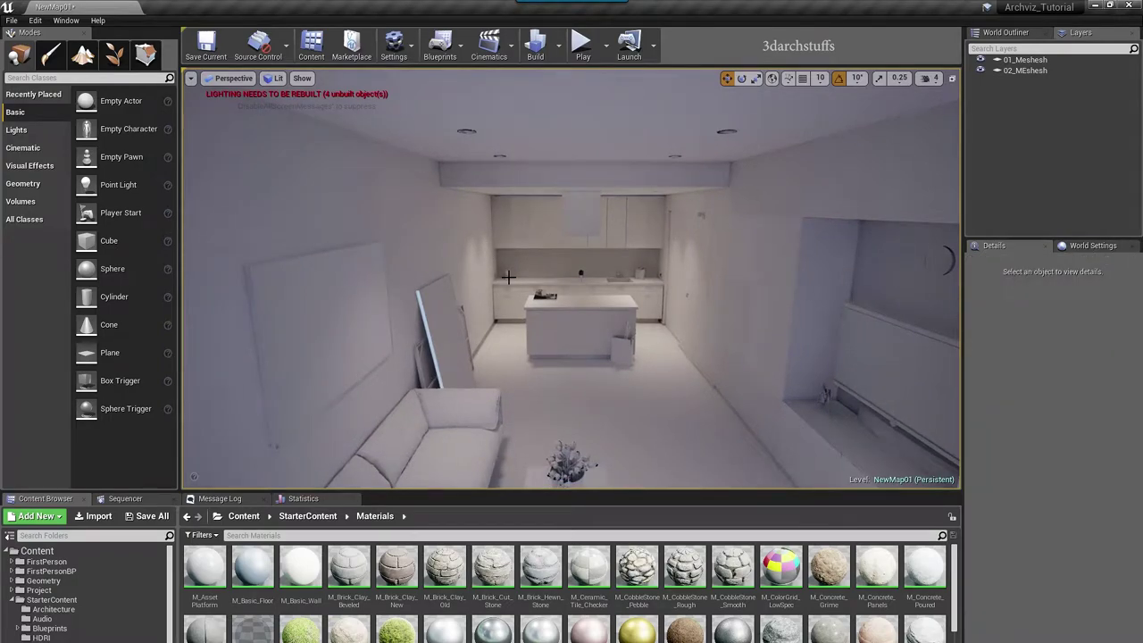
key("ctrl+h")
Step: Select the lamp's wall-mounted vertical bar, SM_wood_white_2132, and focus the view on it
right_click_drag(518, 273, 538, 291)
left_click_drag(539, 291, 504, 277, "alt")
left_click(521, 260)
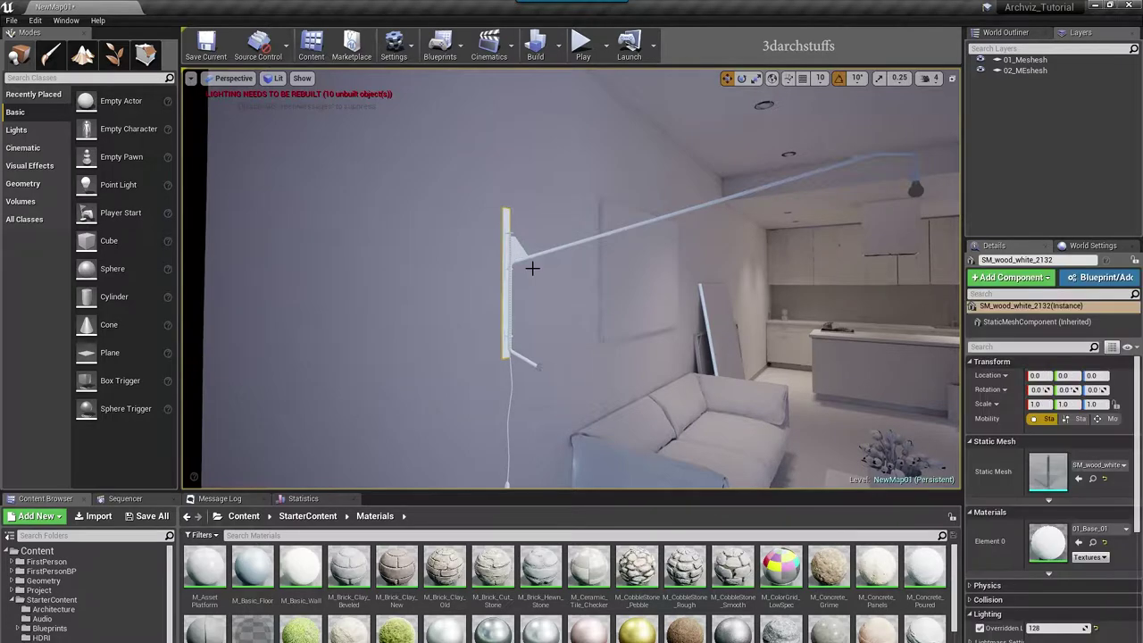
key("f")
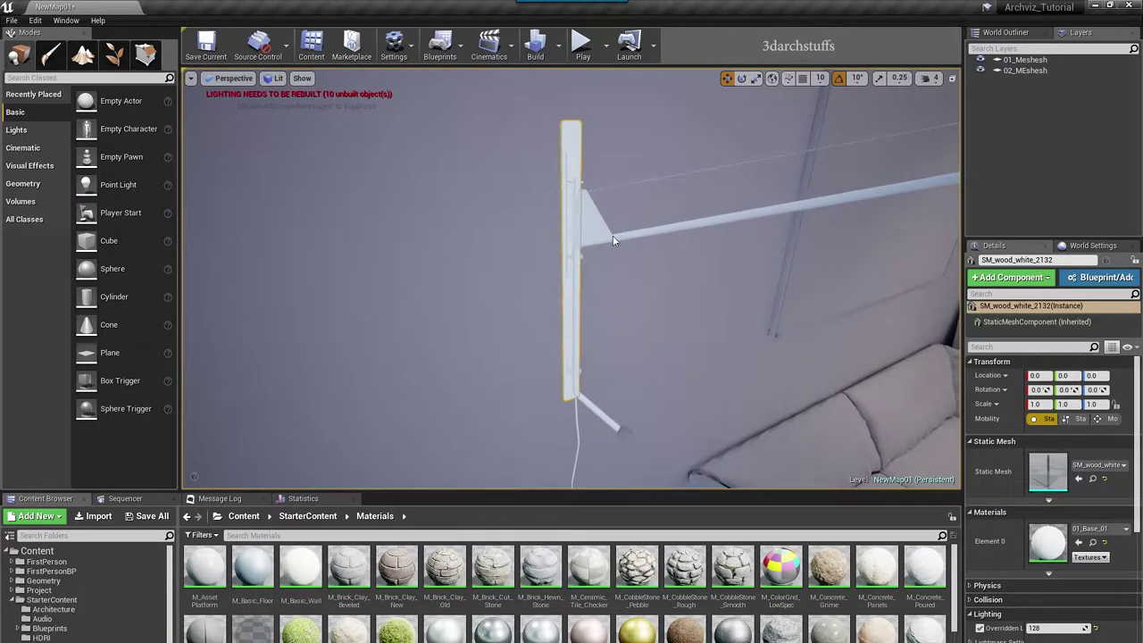
Step: Open the static mesh of the lamp's vertical wall bar and display its UV channel 1, then return to the level
double_click(1047, 470)
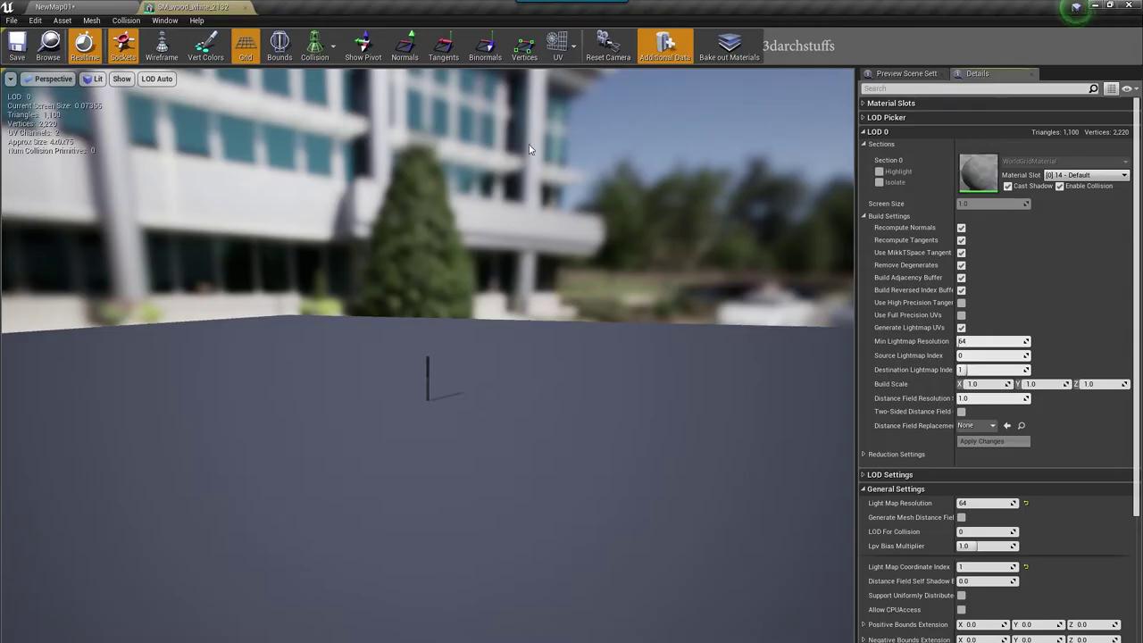
left_click(557, 45)
left_click(572, 97)
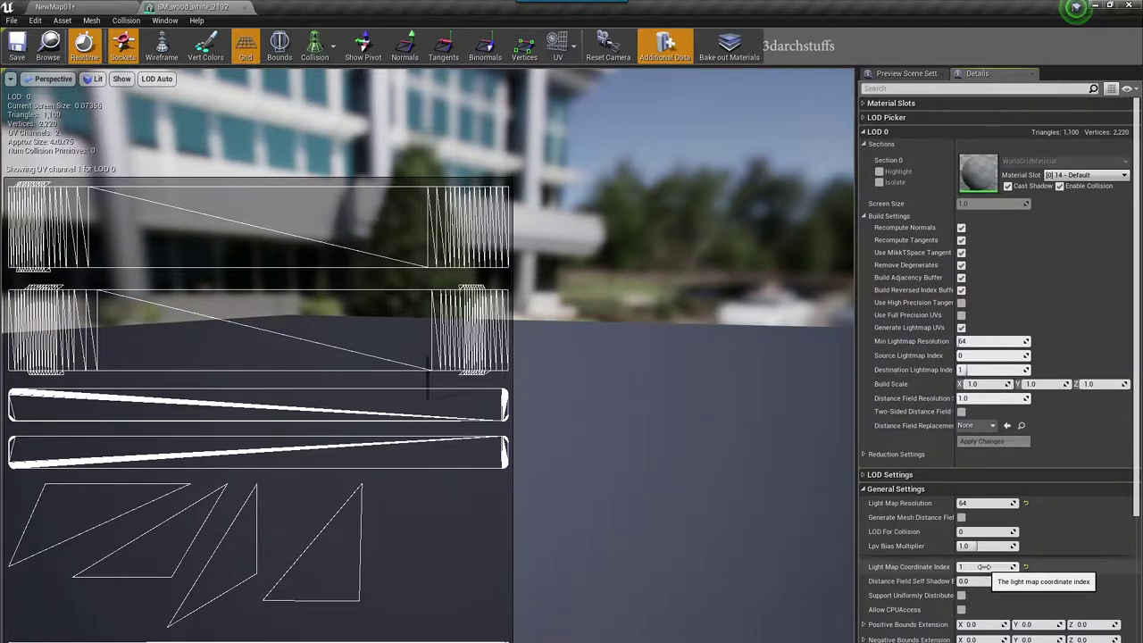
left_click(82, 5)
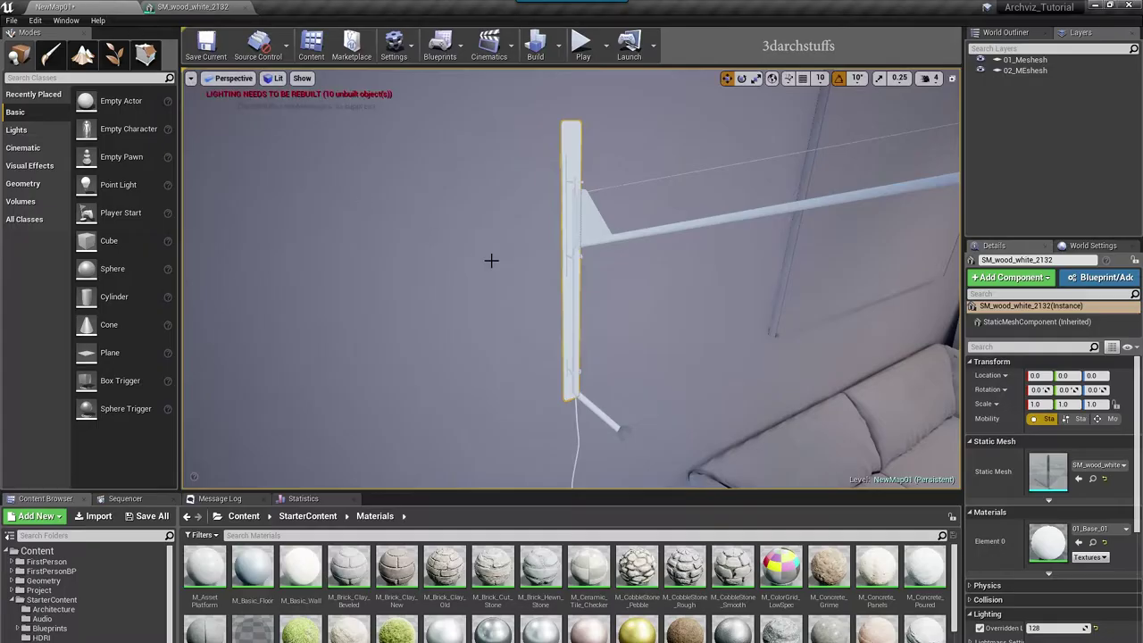
Step: Select the long lamp arm, SM_wood_white_2148, open its static mesh and display UV channel 1
right_click_drag(480, 221, 536, 245)
scroll(534, 300, "down", 4)
middle_click_drag(546, 293, 558, 293)
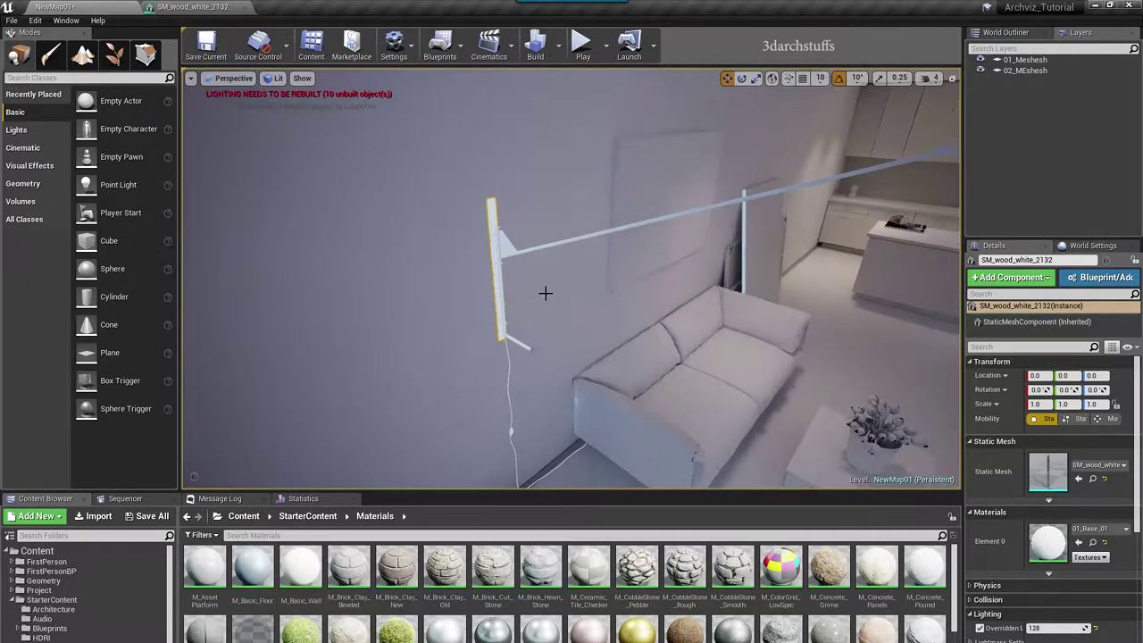
right_click_drag(576, 289, 460, 293)
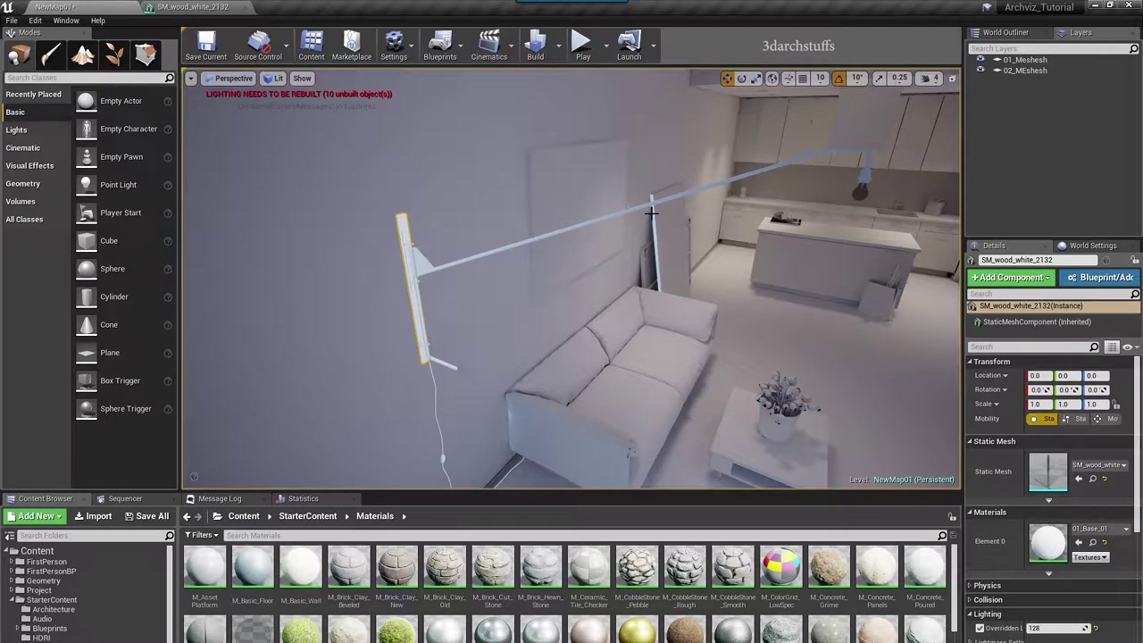
left_click(866, 158)
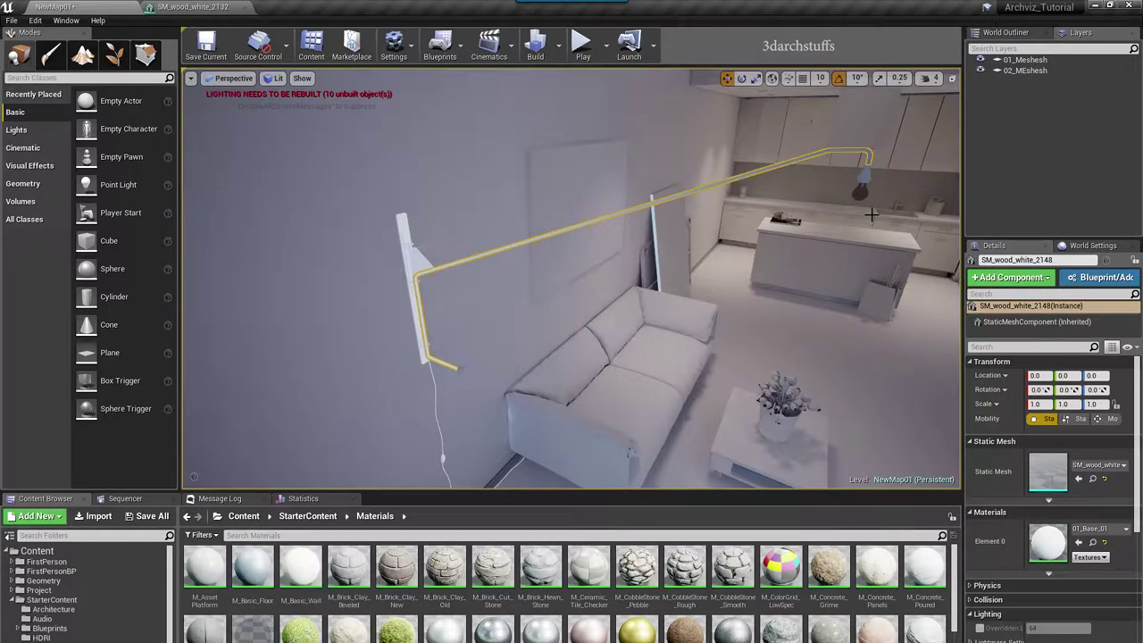
double_click(1048, 471)
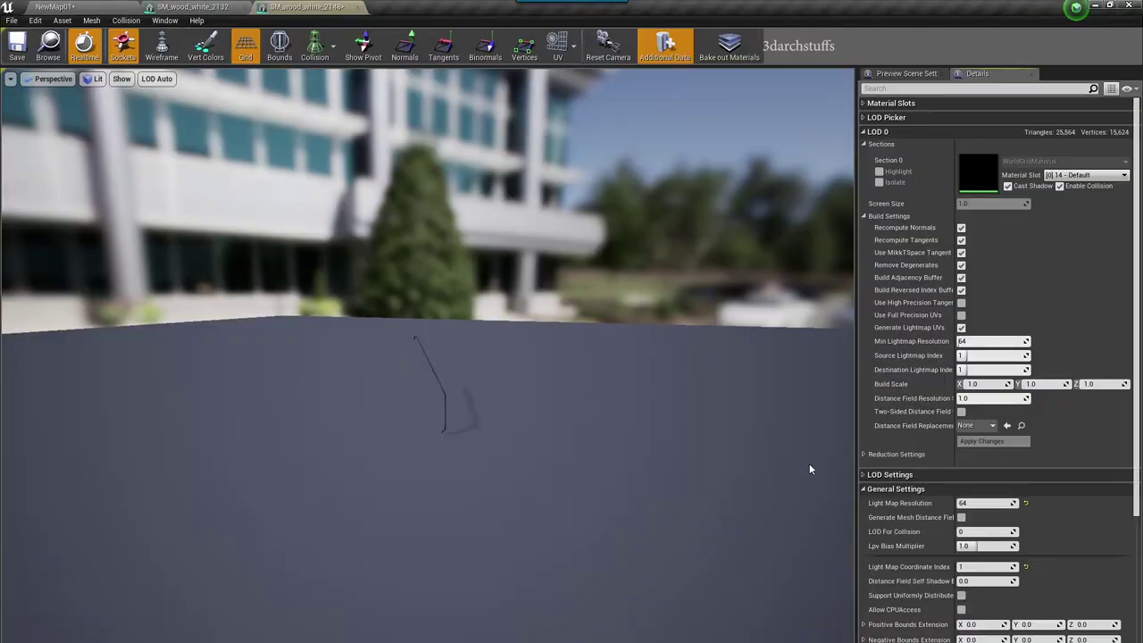
left_click(572, 46)
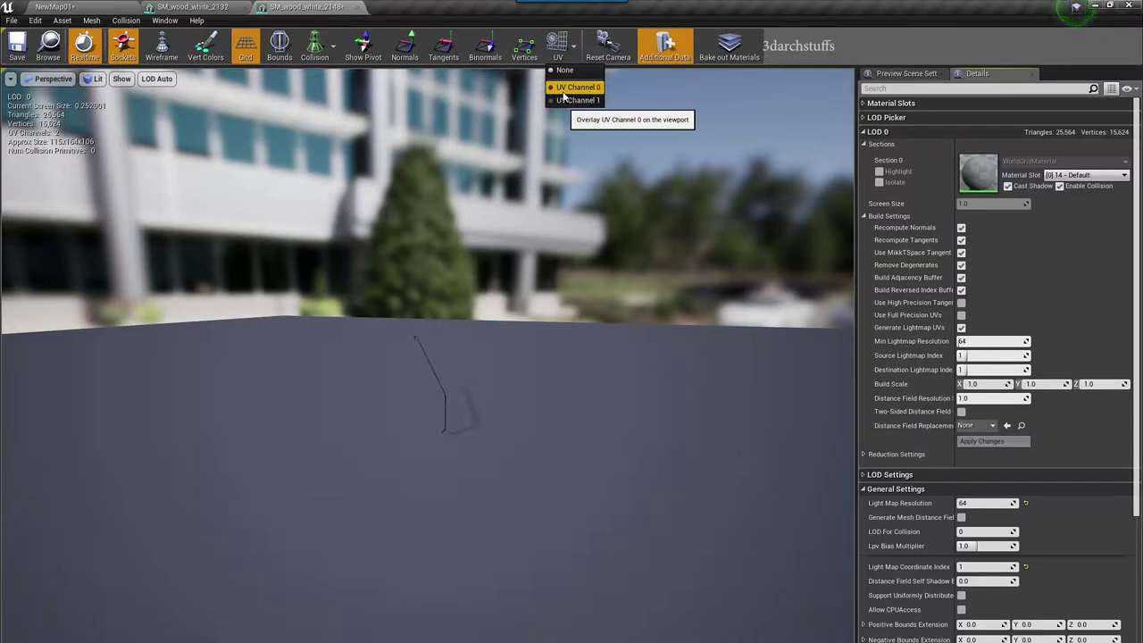
left_click(126, 8)
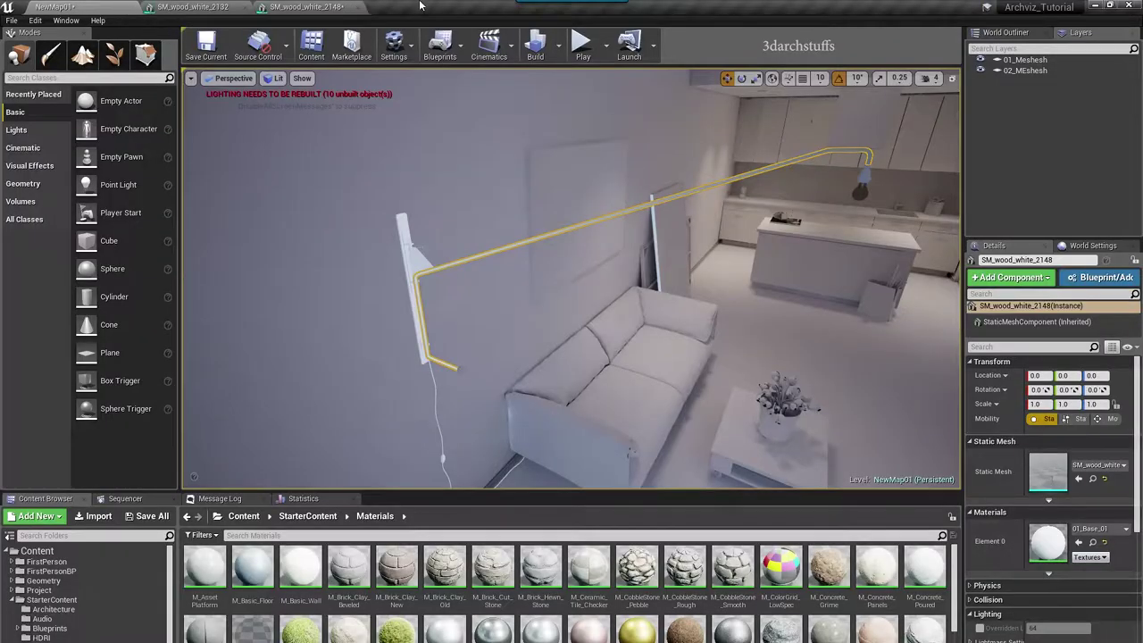
left_click(306, 7)
left_click(557, 47)
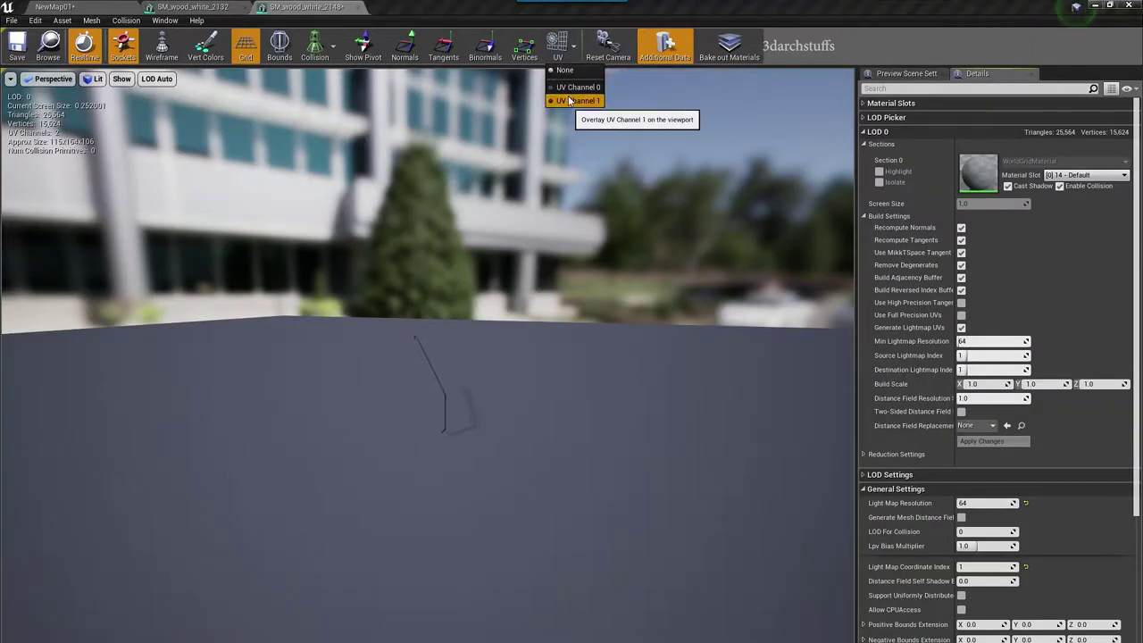
left_click(572, 100)
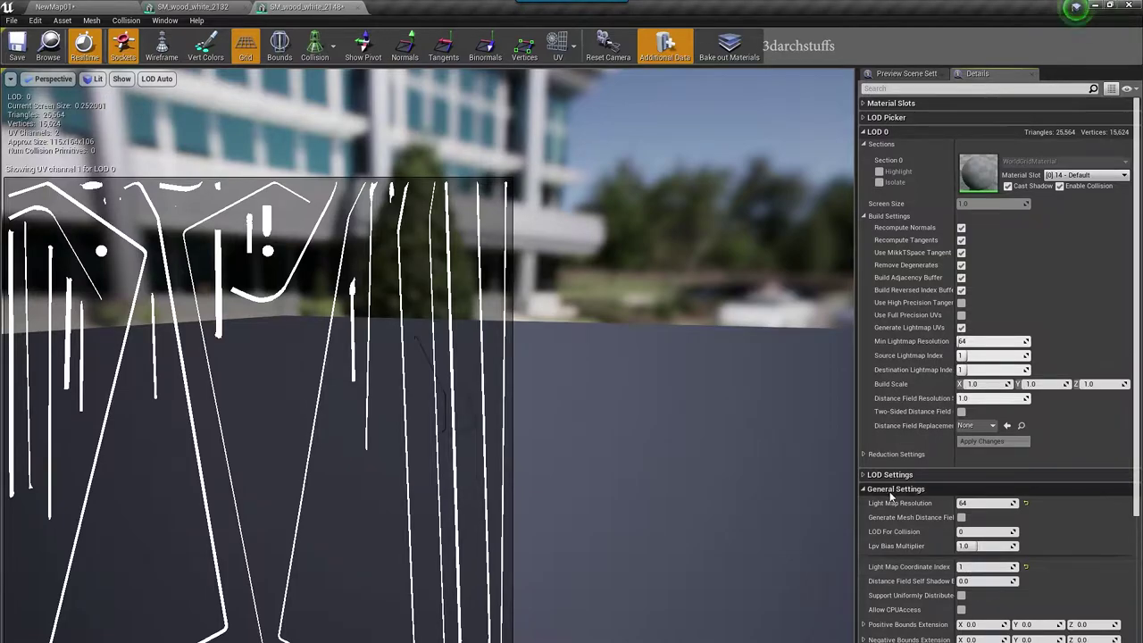
Step: Return to the level, select the frame under the sofa, SM_wood_white_1643, and open its static mesh
left_click(101, 7)
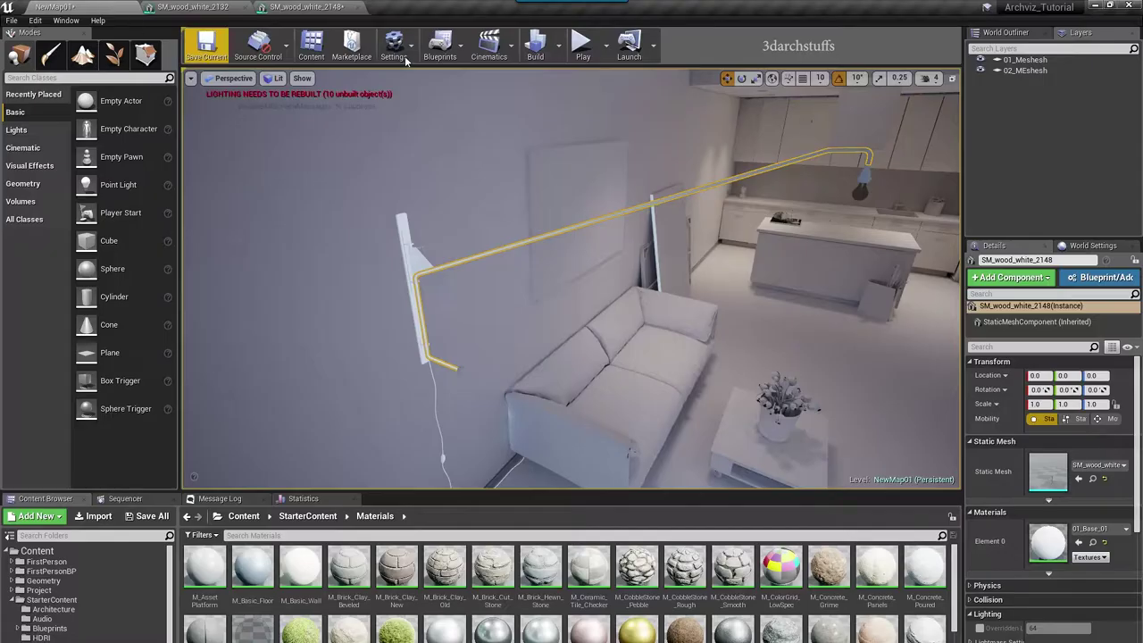
right_click_drag(639, 344, 545, 223)
scroll(624, 316, "up", 3)
mouse_move(624, 315)
right_mouse_down()
mouse_move(598, 342)
mouse_move(625, 330)
right_mouse_up()
left_click(554, 251)
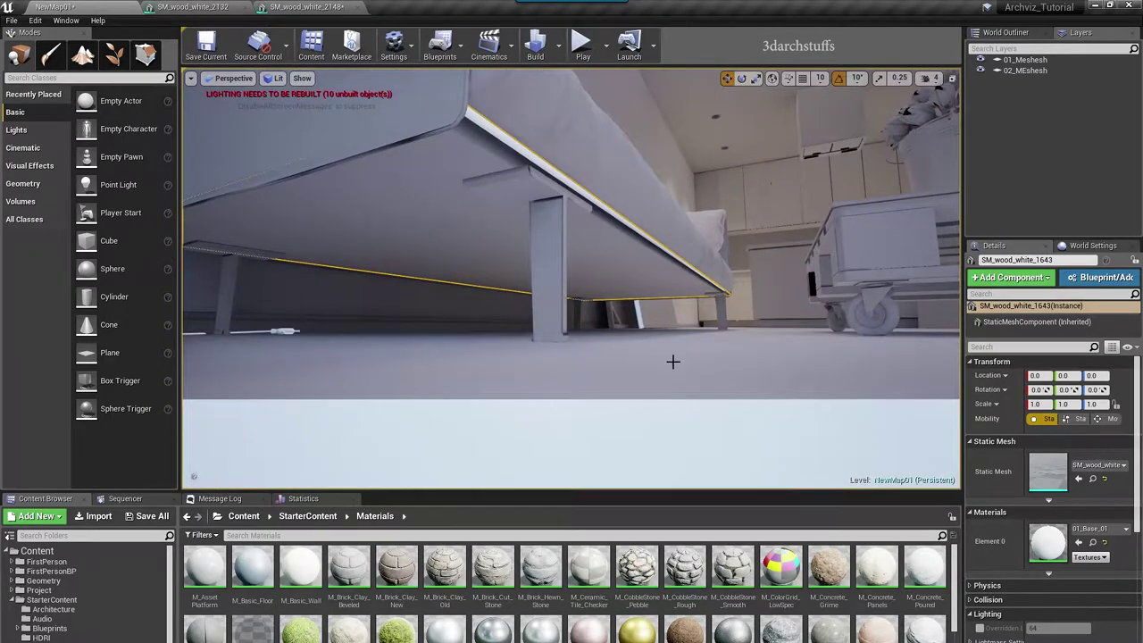
key("Escape")
left_click(649, 263)
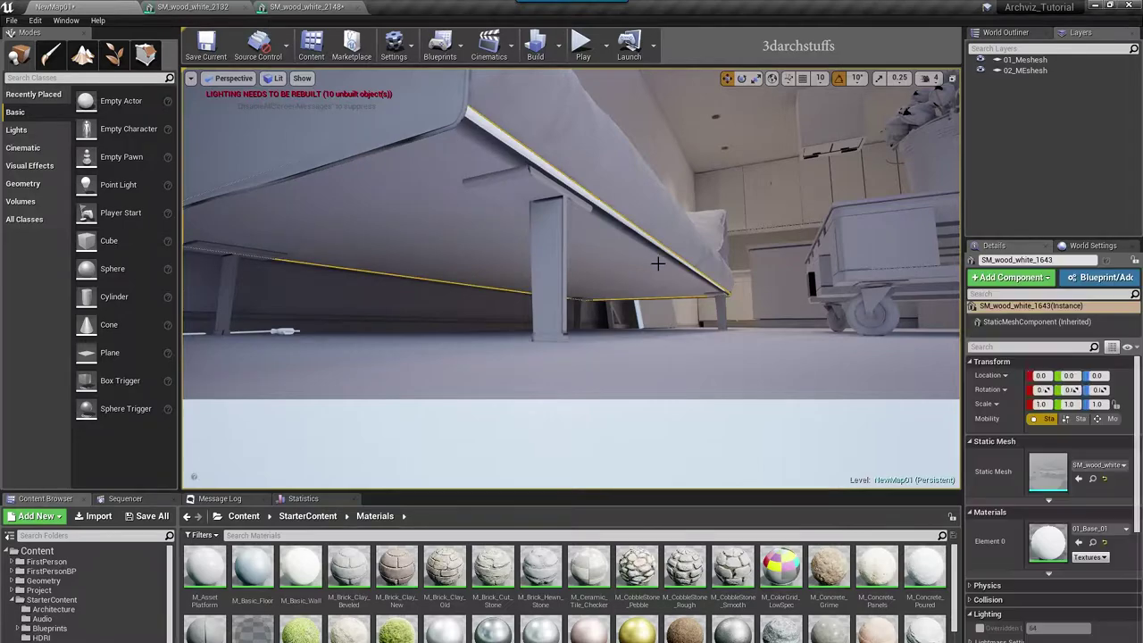
right_click_drag(648, 263, 648, 263)
double_click(1047, 468)
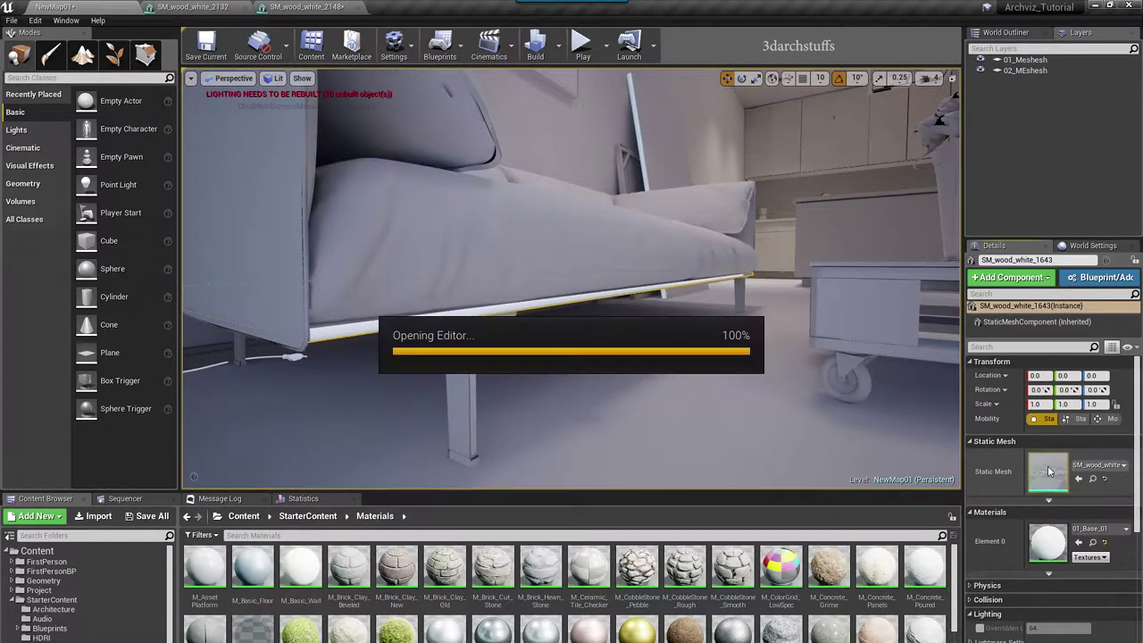
Step: Inspect the sofa frame mesh up close and overlay its UV channel 1
left_click_drag(496, 250, 607, 241)
scroll(493, 273, "up", 6)
mouse_move(515, 224)
left_mouse_down()
mouse_move(536, 192)
mouse_move(515, 224)
left_mouse_up()
left_click(557, 51)
left_click(580, 89)
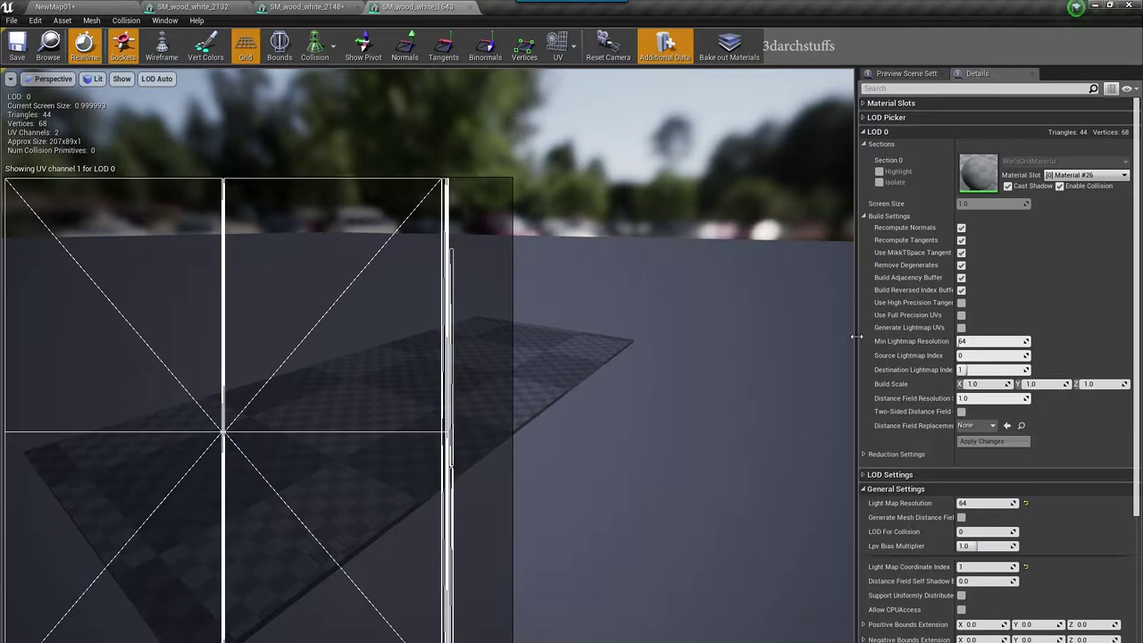
Step: Generate lightmap UVs for the sofa frame mesh using source lightmap index 1 and apply the changes
left_click(961, 328)
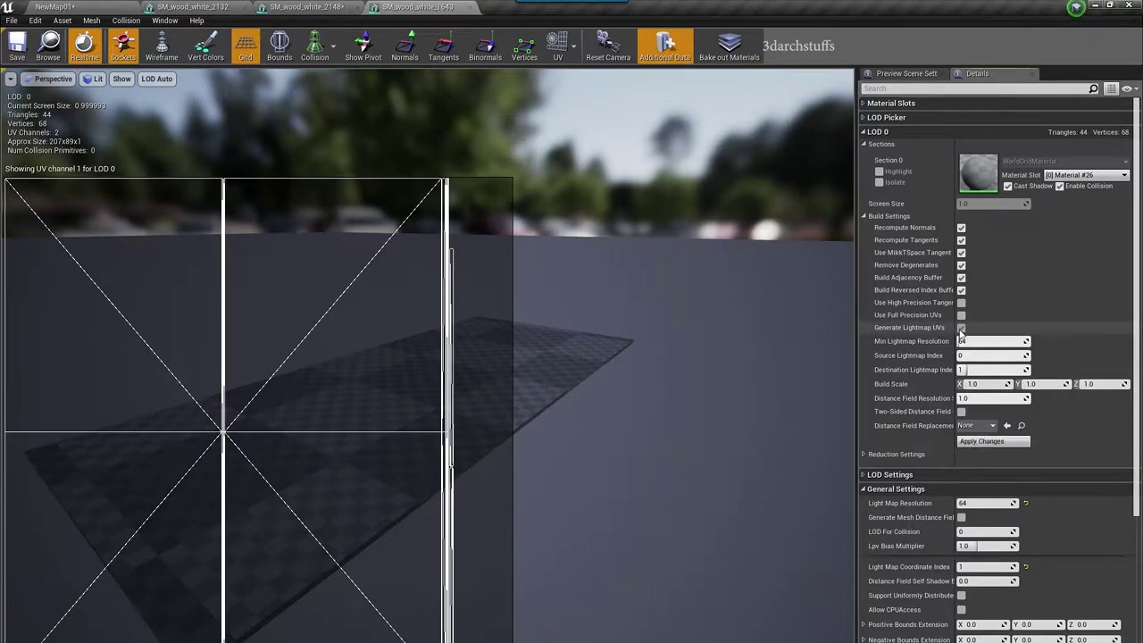
left_click(982, 442)
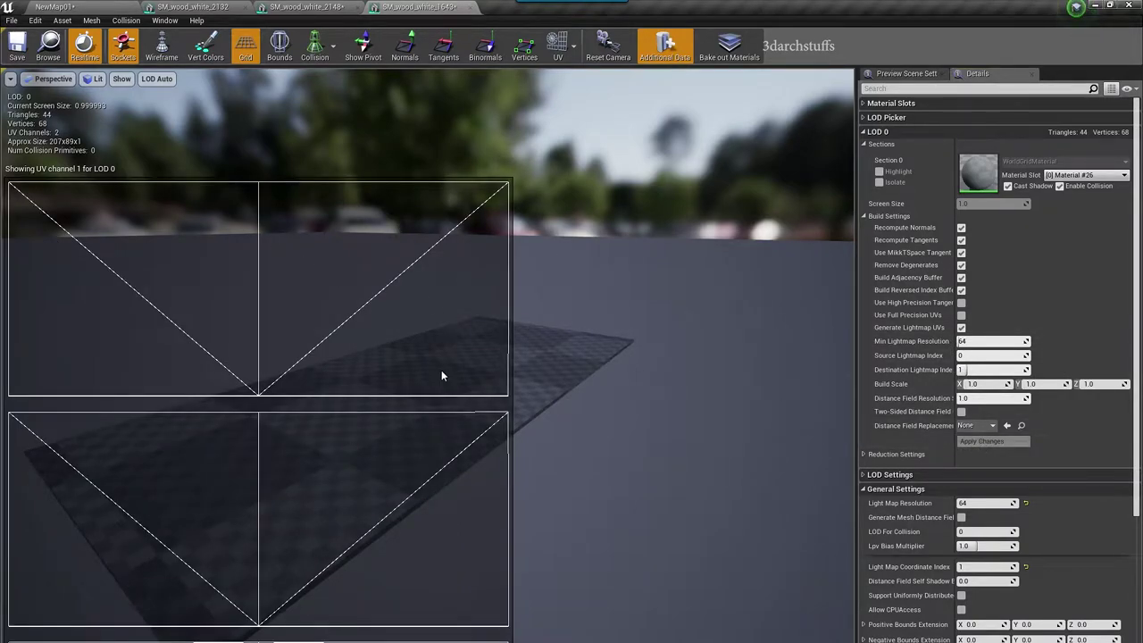
left_click_drag(963, 356, 969, 357)
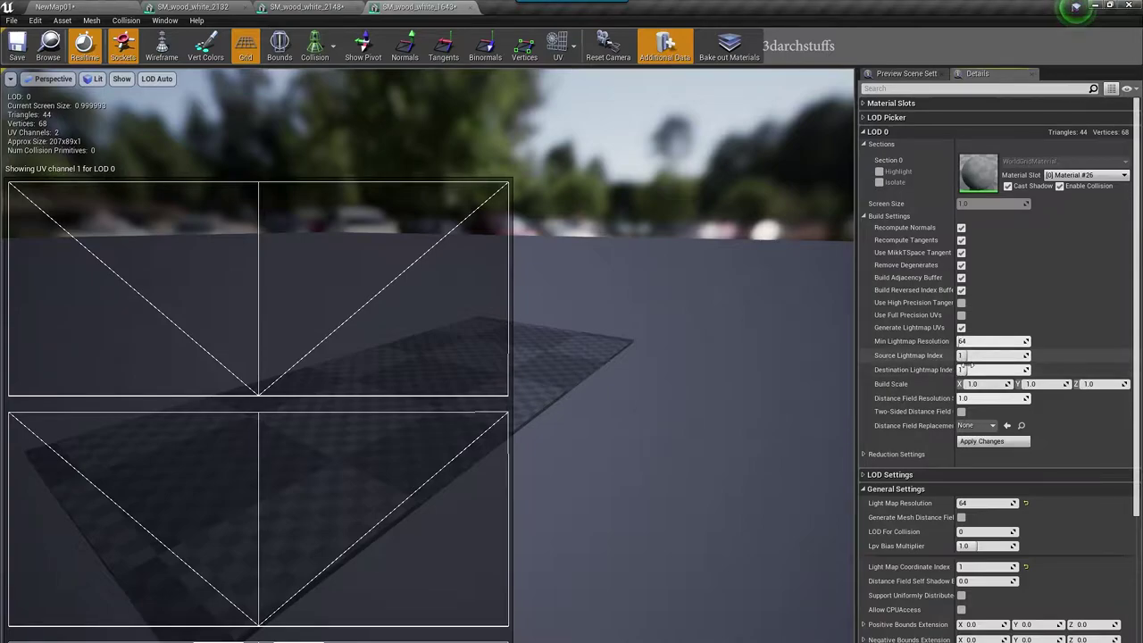
left_click(979, 443)
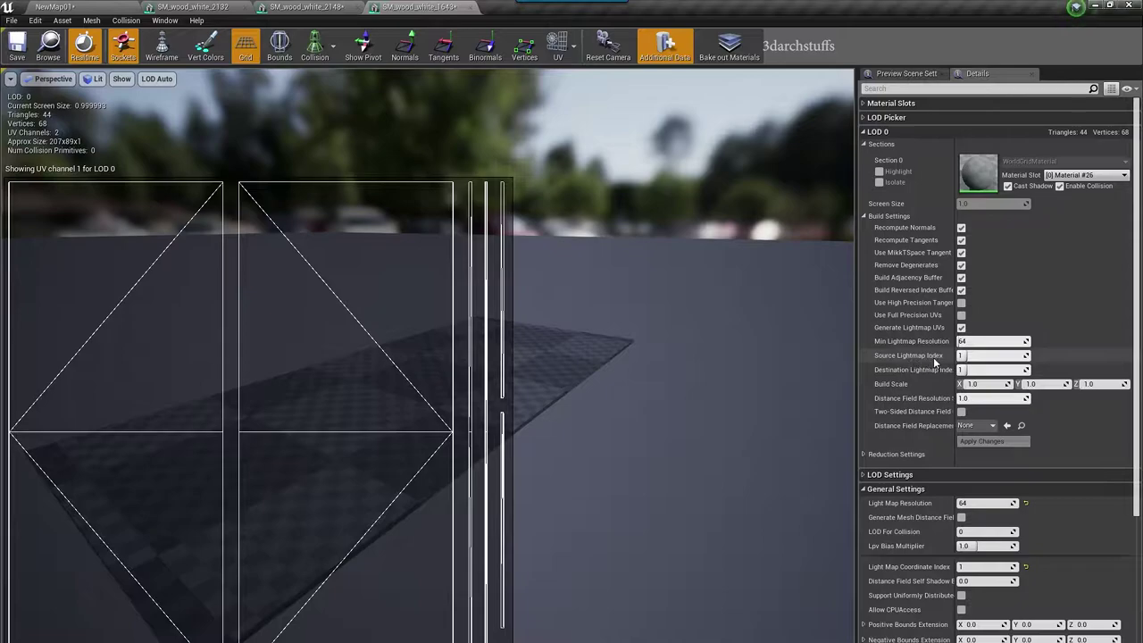
Step: Return to the level, select the large leaning canvas, SM_wood_white_1703, and focus on its bright side edge
left_click(89, 7)
right_click_drag(652, 256, 651, 220)
left_click(594, 181)
key("f")
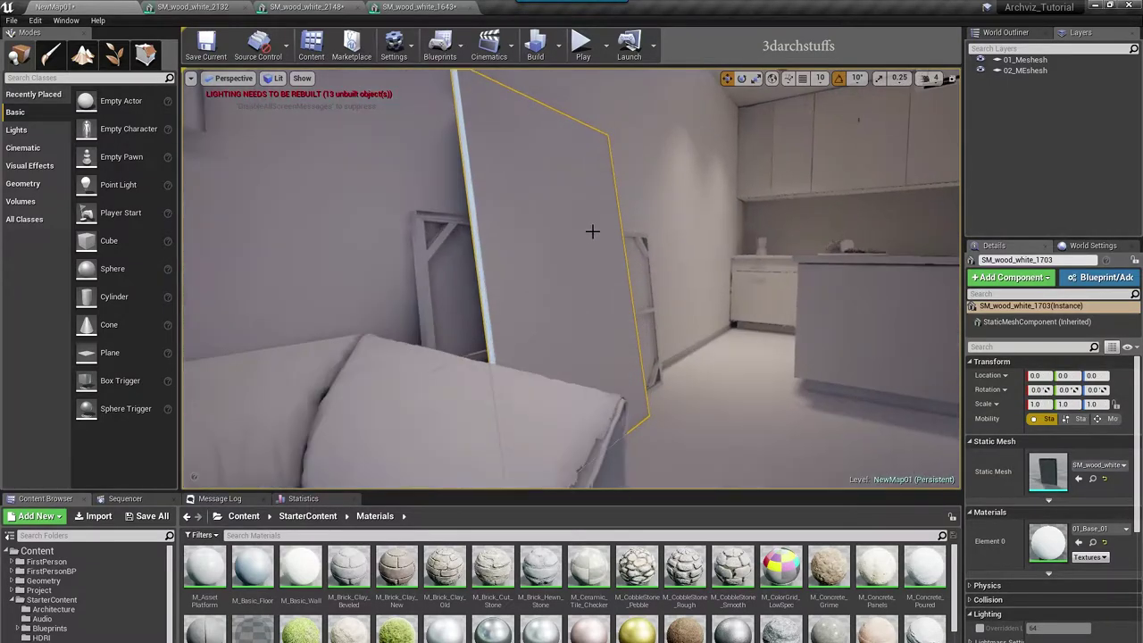
left_click_drag(592, 232, 447, 275, "alt")
left_click_drag(487, 215, 554, 188, "alt")
Step: Open the canvas's static mesh, compare UV channels 1 and 0, then hide the UV overlay and inspect its edges
double_click(1047, 471)
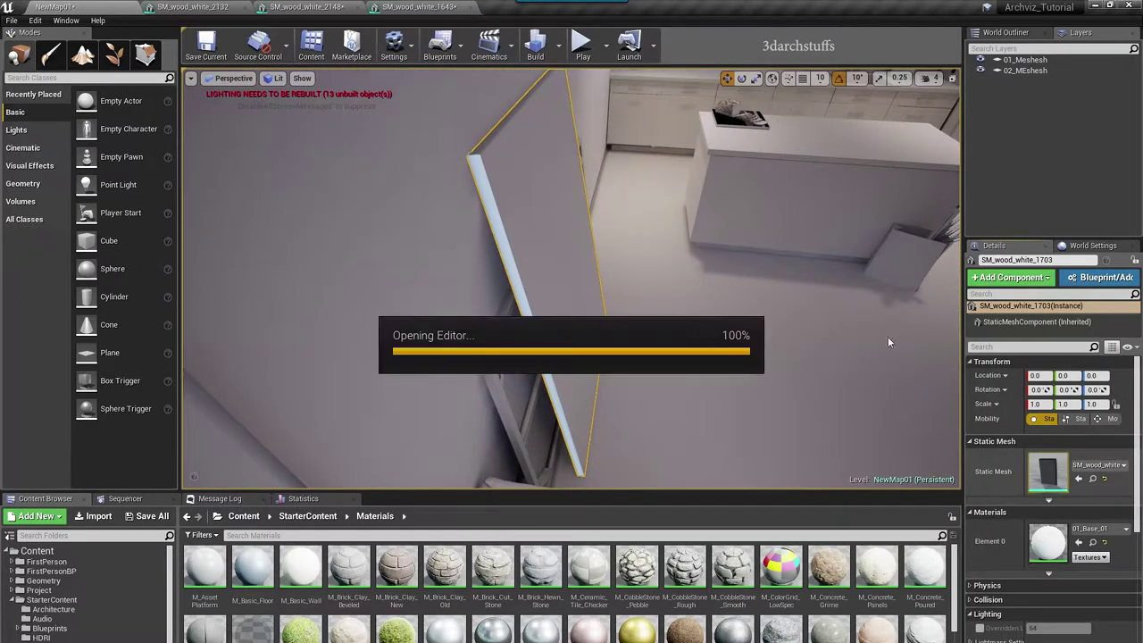
left_click(559, 45)
left_click(561, 100)
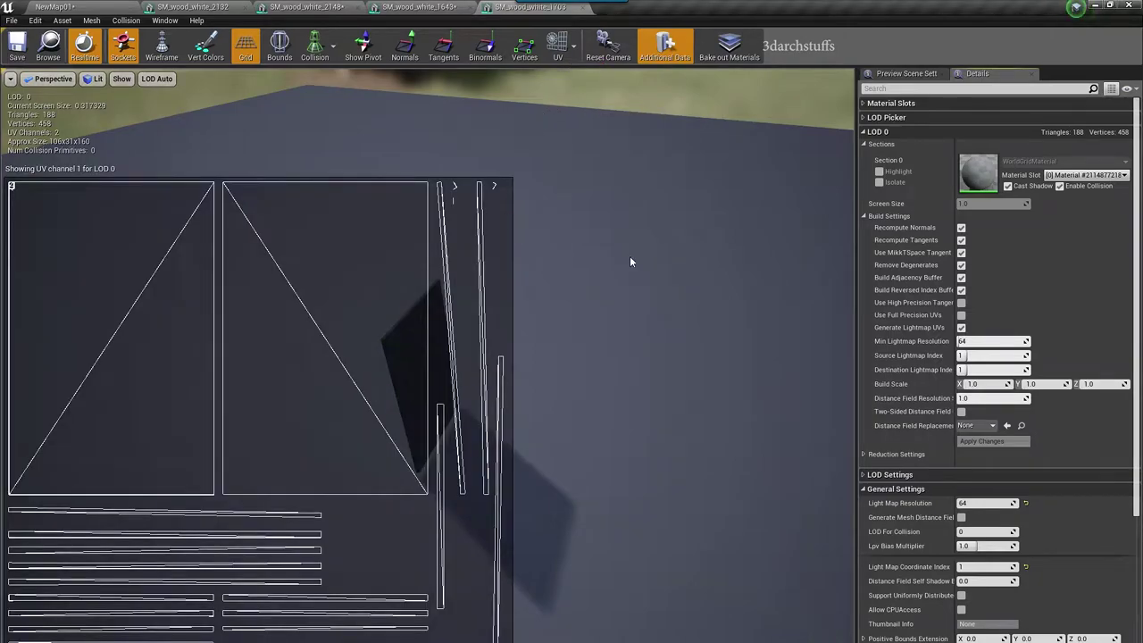
left_click(574, 50)
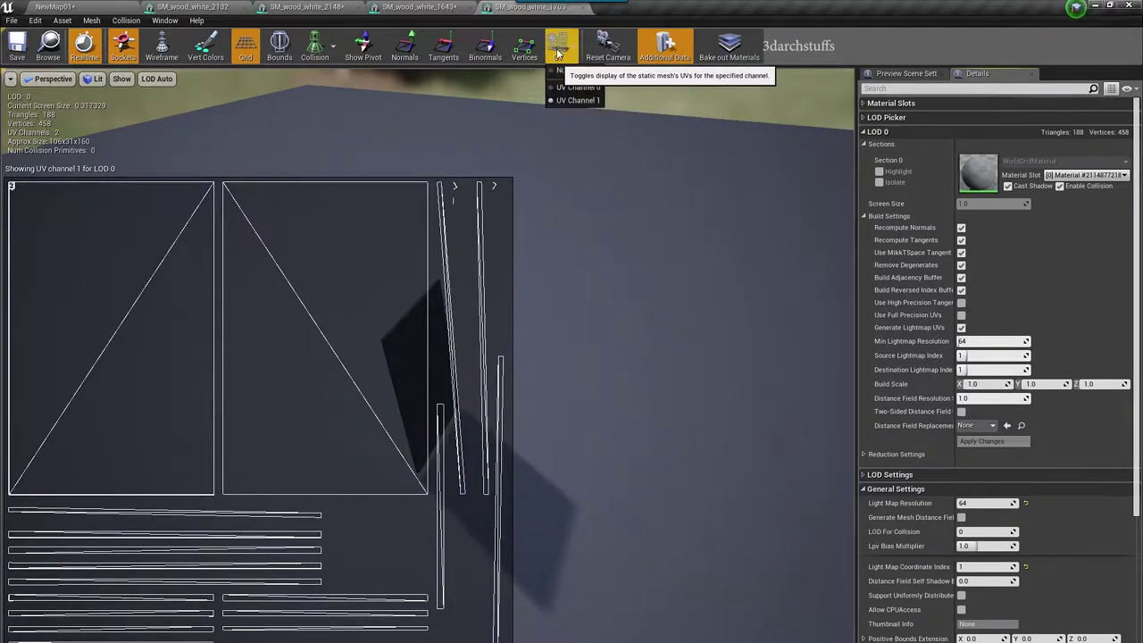
left_click(563, 87)
left_click(574, 51)
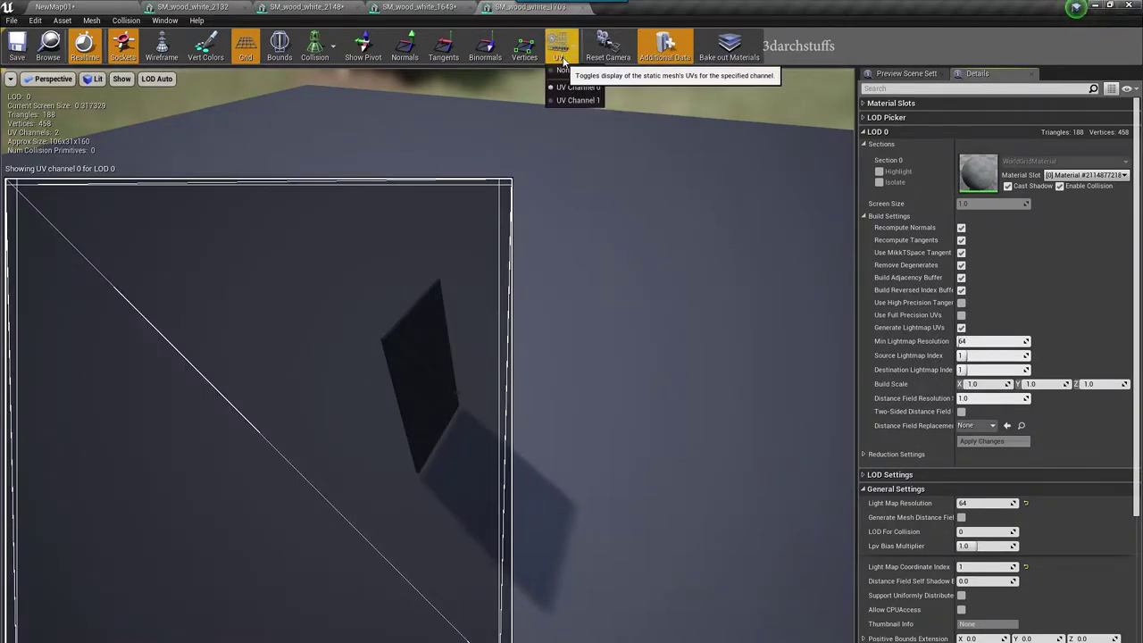
left_click(563, 72)
left_click_drag(566, 212, 486, 264)
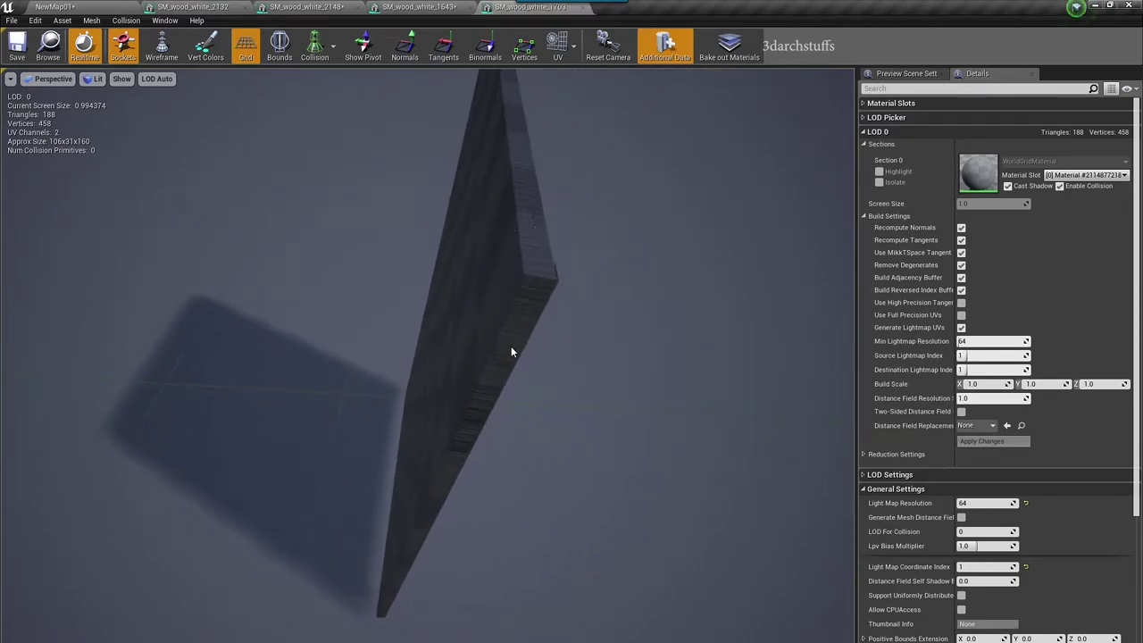
Step: Switch to 3ds Max, select the large leaning canvas, SM_wood&white_1703, frame it and isolate it
left_click_drag(511, 352, 496, 635)
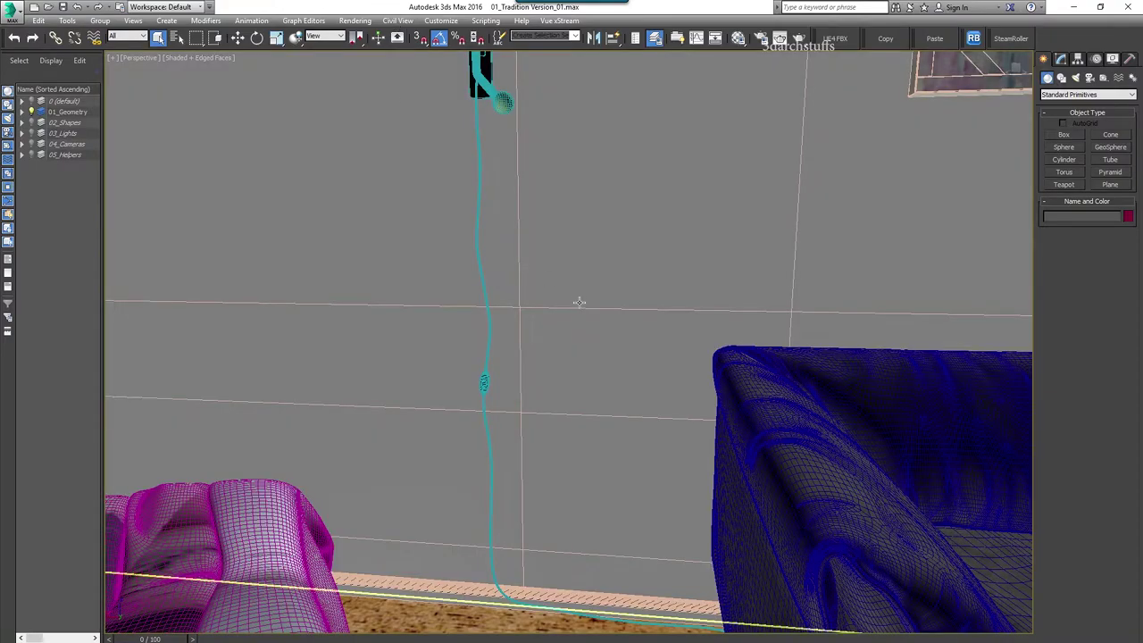
middle_click_drag(744, 222, 396, 313)
middle_click_drag(796, 303, 576, 301)
scroll(576, 301, "down", 3)
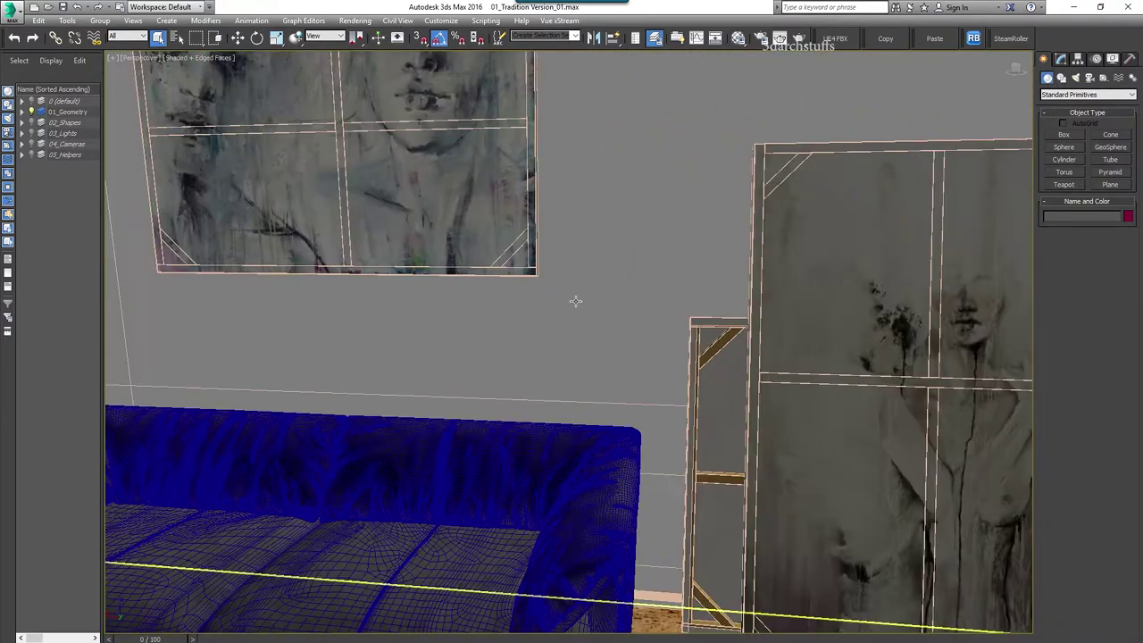
middle_click_drag(724, 329, 682, 326)
middle_click_drag(835, 358, 796, 357)
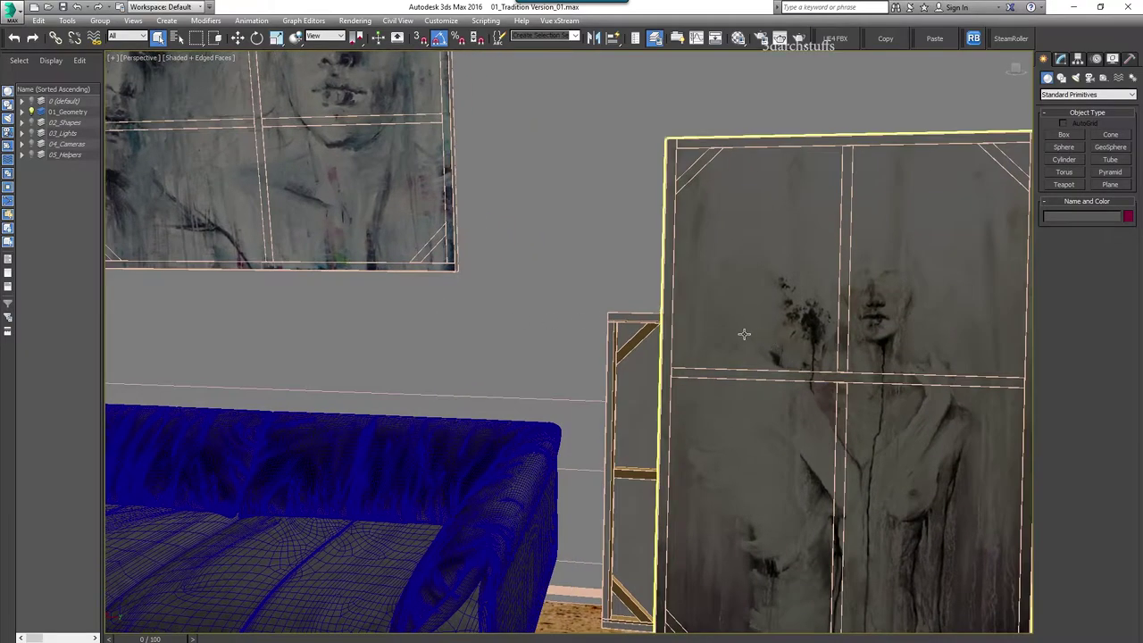
left_click(741, 307)
key("z")
middle_click_drag(741, 306, 749, 346, "alt")
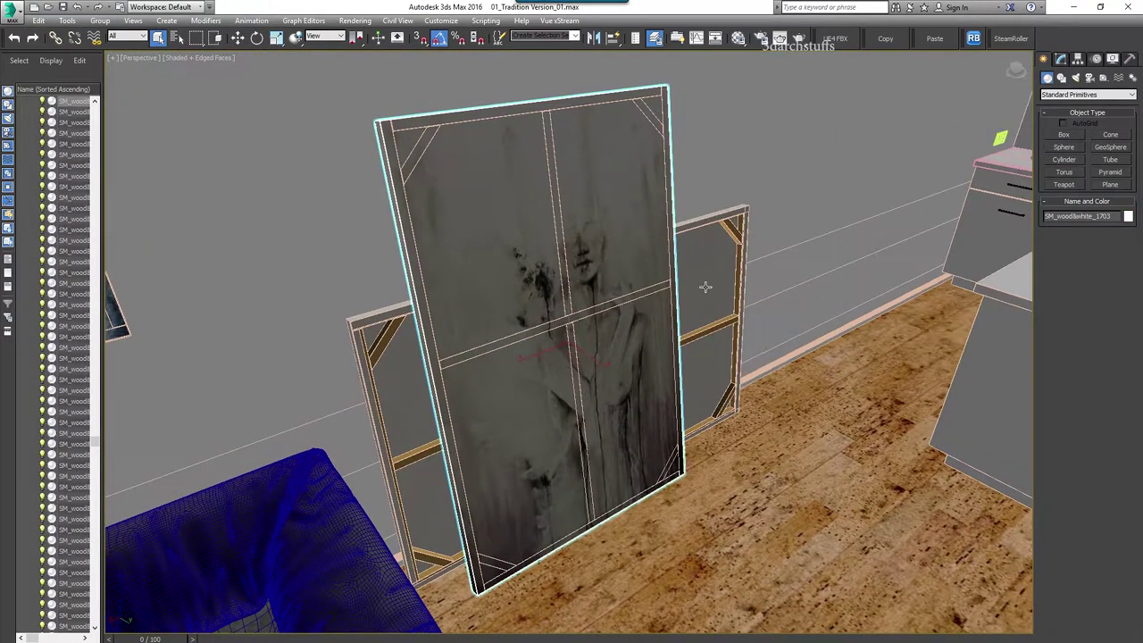
key("alt+q")
Step: Enter polygon editing on the isolated canvas and select the two polygons on its top and side edges
mouse_move(467, 258)
middle_mouse_down("alt")
mouse_move(548, 250)
mouse_move(554, 229)
middle_mouse_up("alt")
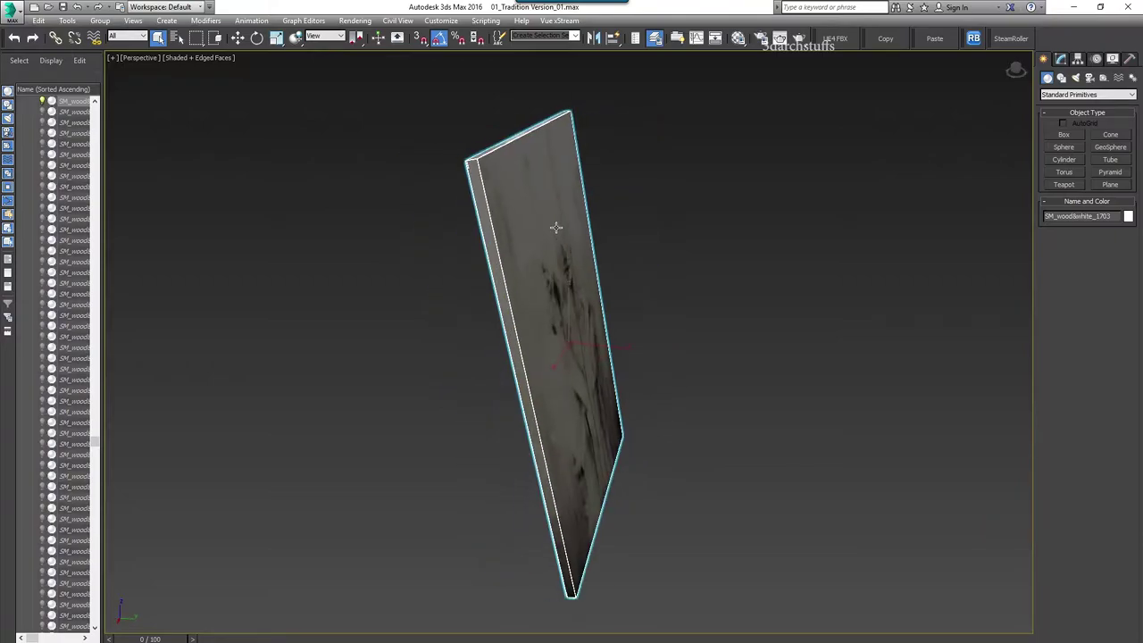
scroll(519, 189, "up", 3)
mouse_move(519, 190)
middle_mouse_down("alt")
mouse_move(581, 259)
mouse_move(641, 270)
mouse_move(644, 282)
middle_mouse_up("alt")
scroll(638, 281, "up", 1)
scroll(635, 282, "down", 1)
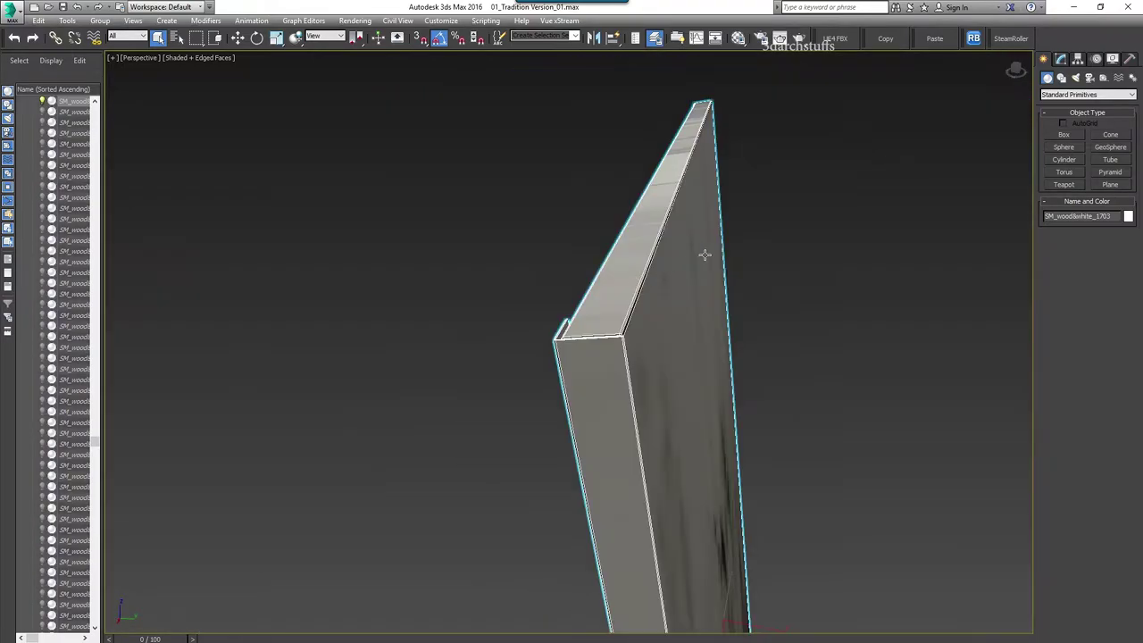
left_click(1060, 59)
left_click(1047, 167)
left_click(1071, 205)
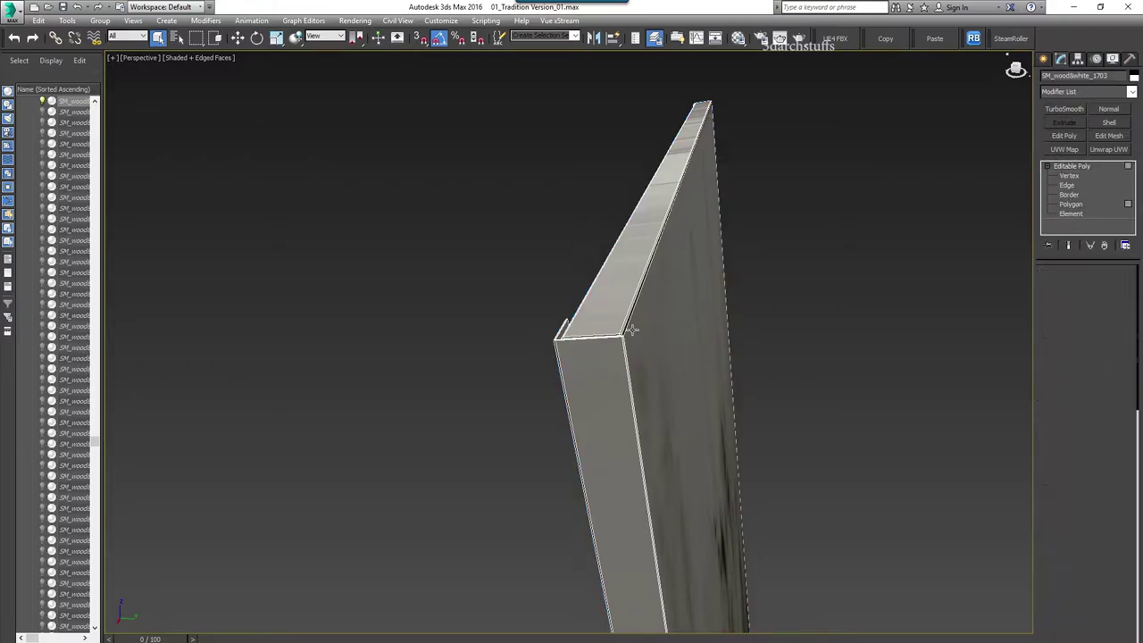
left_click(743, 329)
left_click(615, 296)
left_click(605, 380, "ctrl")
Step: Examine the canvas's selected edge polygons from the left view and at an angle, toggling between wireframe and shaded display
middle_click_drag(605, 380, 827, 386, "alt")
key("l")
key("z")
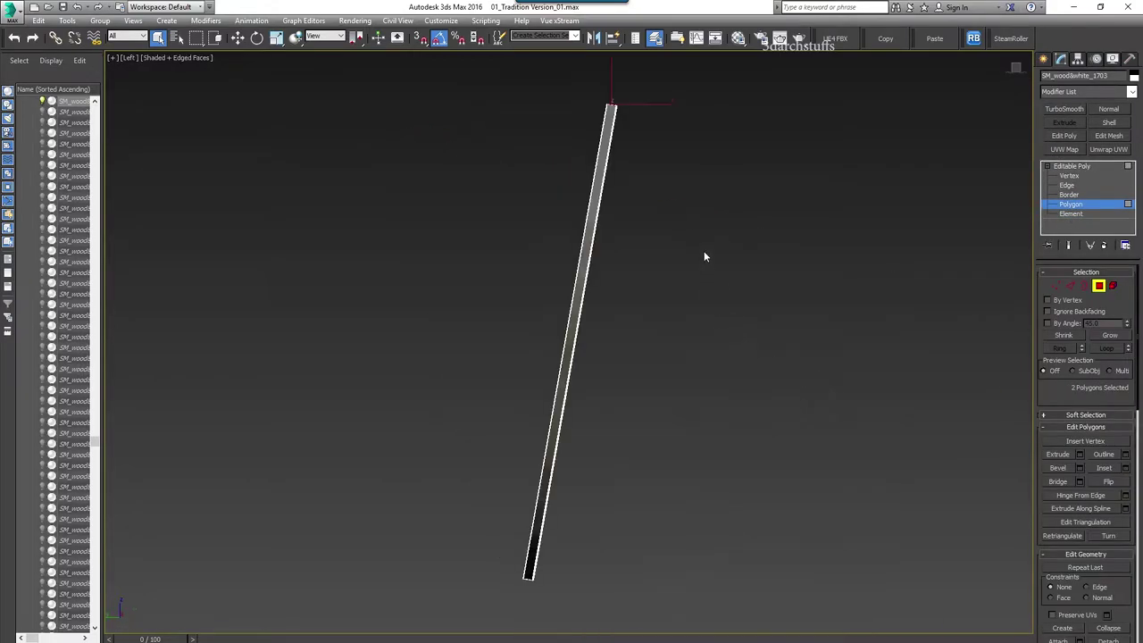
mouse_move(713, 173)
middle_mouse_down()
mouse_move(674, 247)
mouse_move(598, 188)
mouse_move(577, 235)
middle_mouse_up()
key("F3")
scroll(671, 245, "up", 5)
key("F3")
scroll(598, 188, "down", 5)
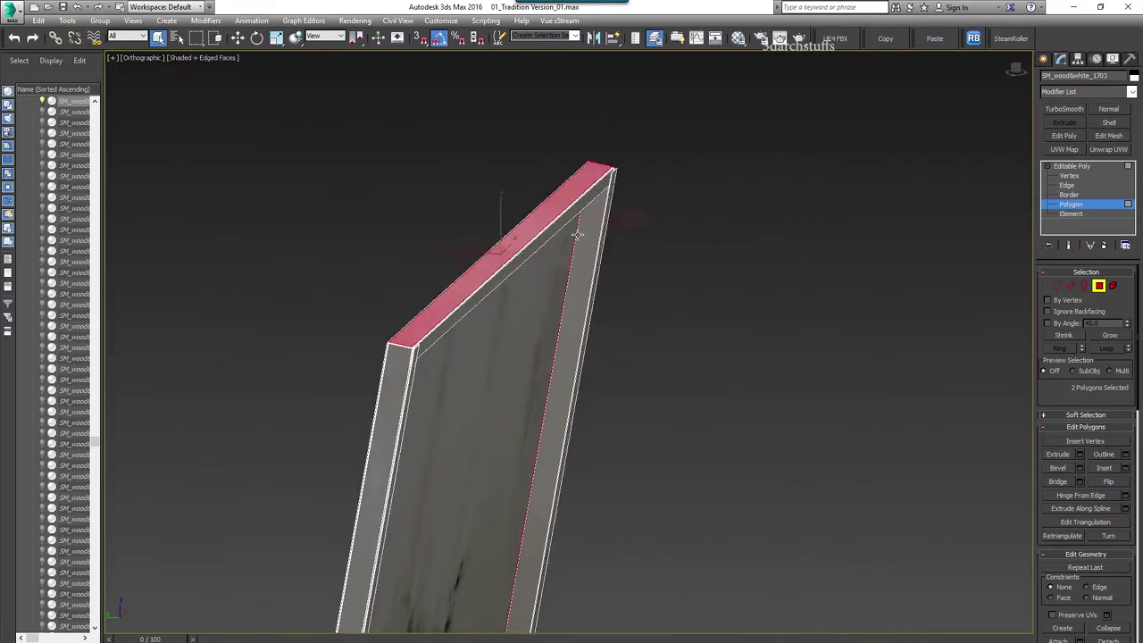
Step: Region-select the polygons at the canvas's upper end in the left view and add those at its lower end
key("f")
key("l")
middle_click_drag(687, 72, 648, 169)
left_click_drag(576, 161, 493, 315)
mouse_move(524, 314)
middle_mouse_down()
mouse_move(561, 369)
mouse_move(600, 116)
middle_mouse_up()
scroll(547, 350, "up", 3)
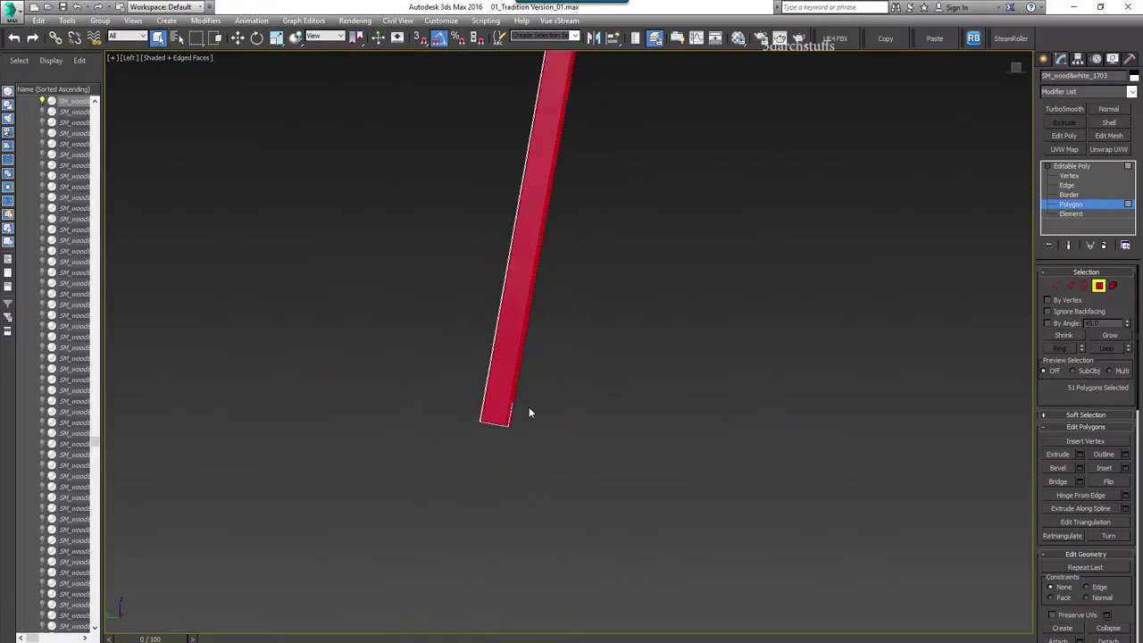
key("F3")
left_click_drag(531, 446, 498, 410, "ctrl")
scroll(548, 414, "down", 4)
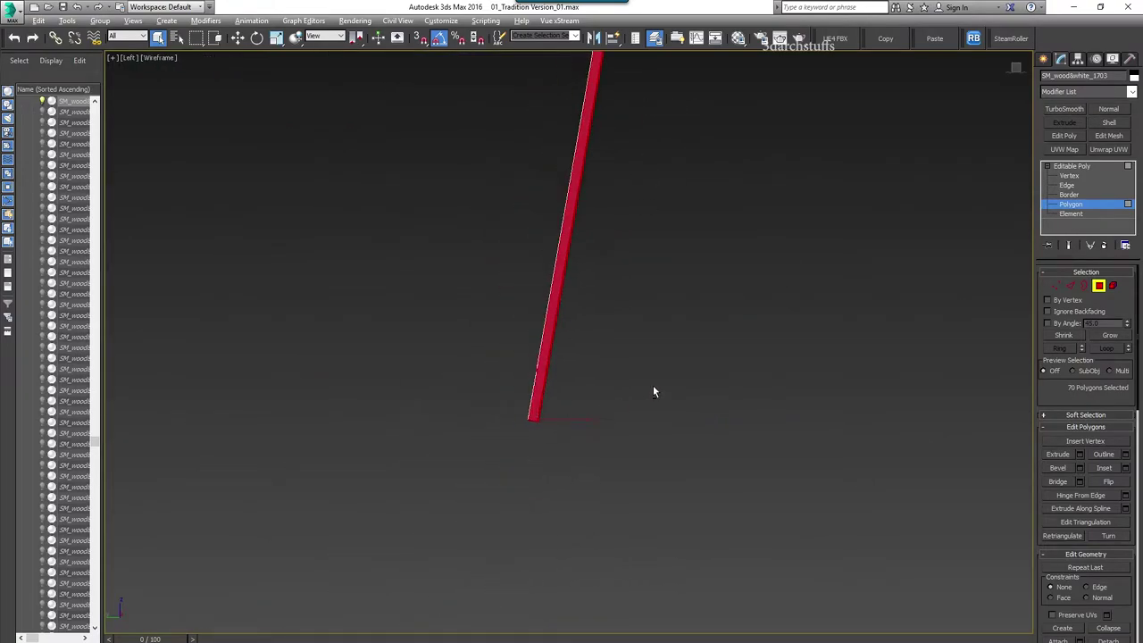
Step: Add the remaining thin border polygons at the canvas's corner to the selection, extending it along the whole polygon loop
key("z")
key("F3")
mouse_move(653, 385)
middle_mouse_down("alt")
mouse_move(749, 346)
mouse_move(869, 351)
mouse_move(857, 410)
middle_mouse_up("alt")
key("p")
scroll(446, 286, "up", 5)
middle_click_drag(445, 286, 479, 232, "alt")
left_click(497, 209, "ctrl")
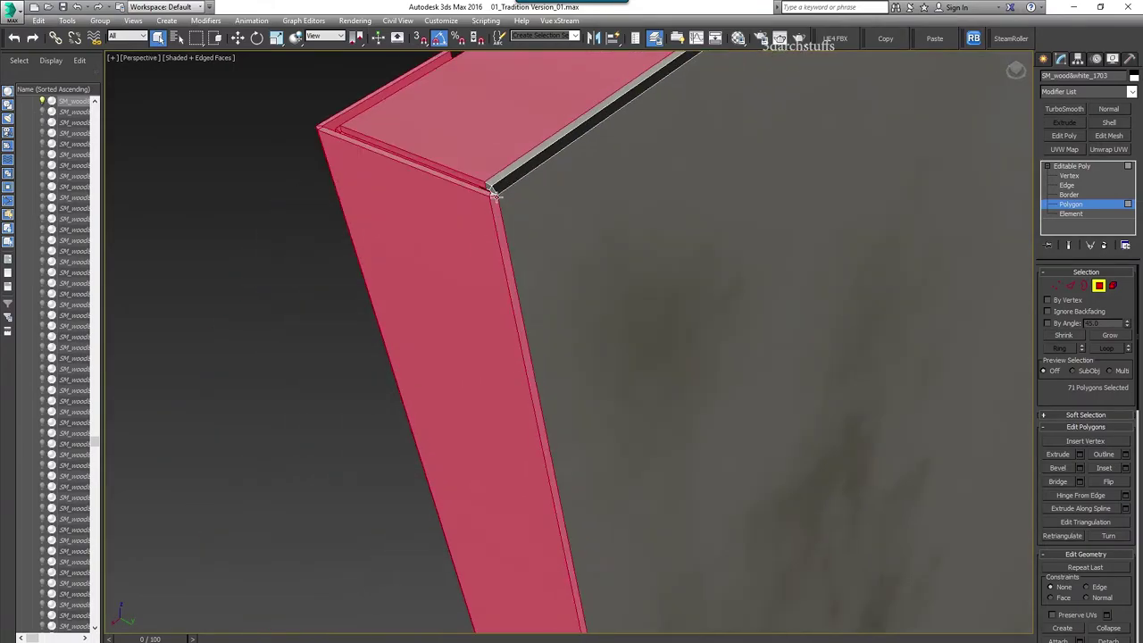
left_click(493, 193, "shift")
Step: Check the selected edge polygons around the canvas in perspective and undo the stray selection change
scroll(665, 268, "down", 5)
middle_click_drag(717, 259, 678, 351, "alt")
middle_click_drag(678, 351, 543, 330)
middle_click_drag(615, 308, 519, 318, "alt")
left_click(587, 286)
scroll(593, 294, "down", 3)
key("ctrl+z")
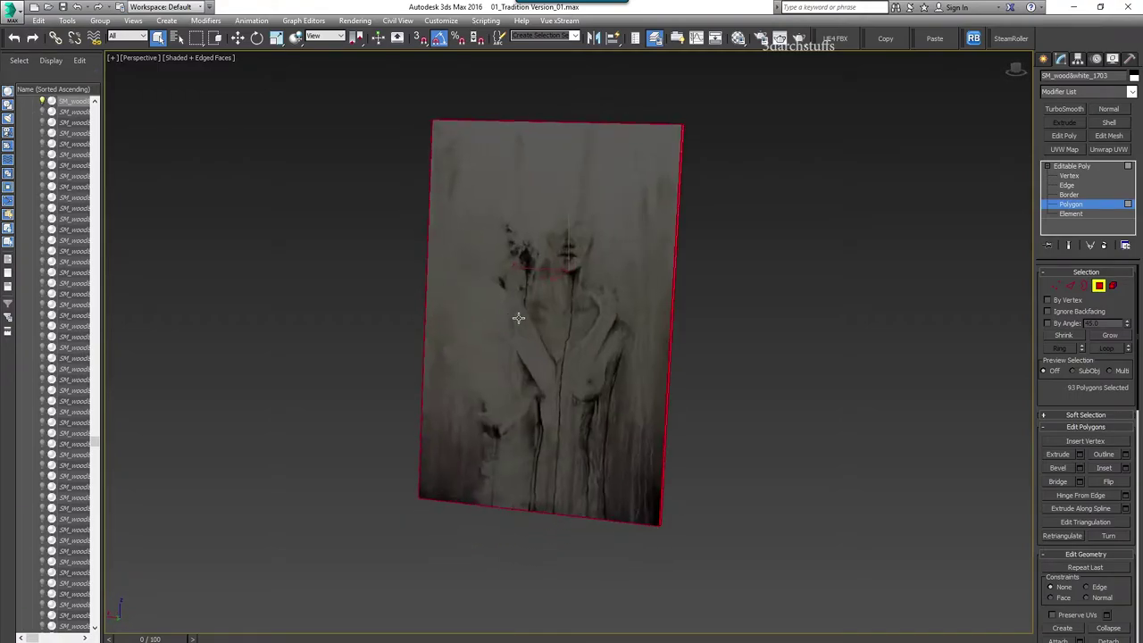
Step: Apply a UVW Map with Box mapping to the canvas's selected edge polygons, with length, width and height of 100 cm
left_click(1070, 166)
left_click(1064, 149)
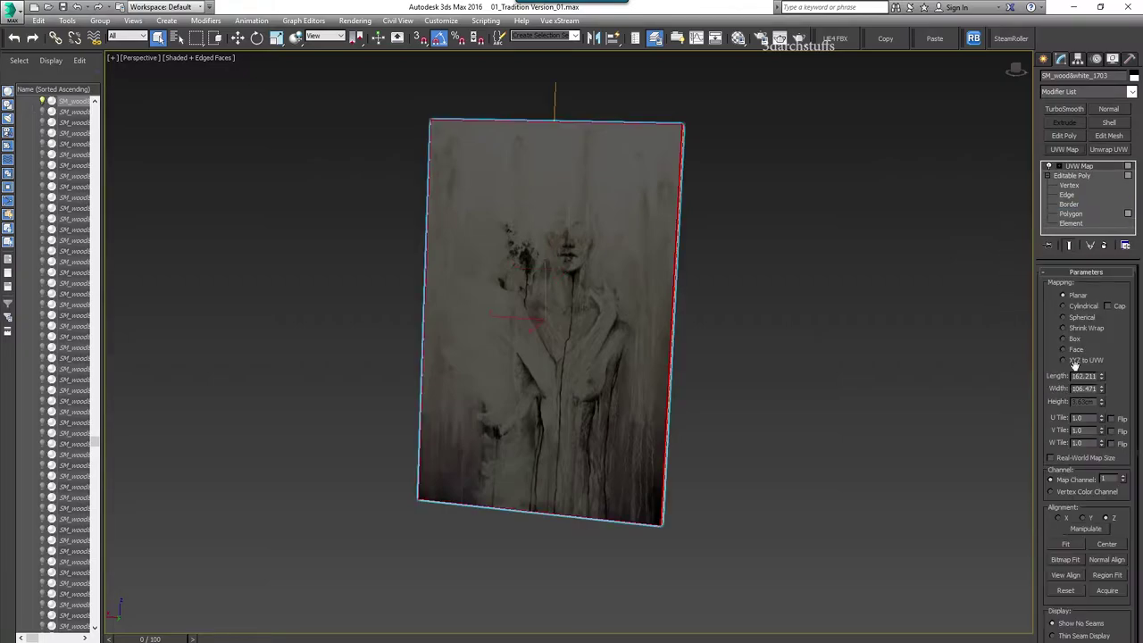
left_click(1074, 339)
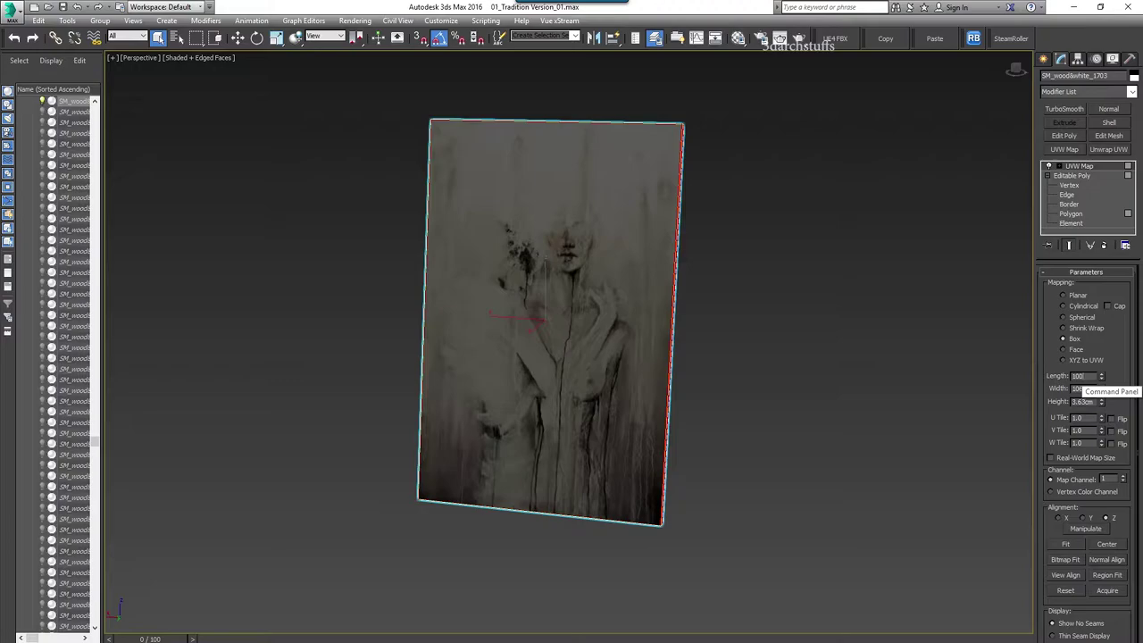
key("Tab")
type("100")
key("Tab")
type("100")
key("Return")
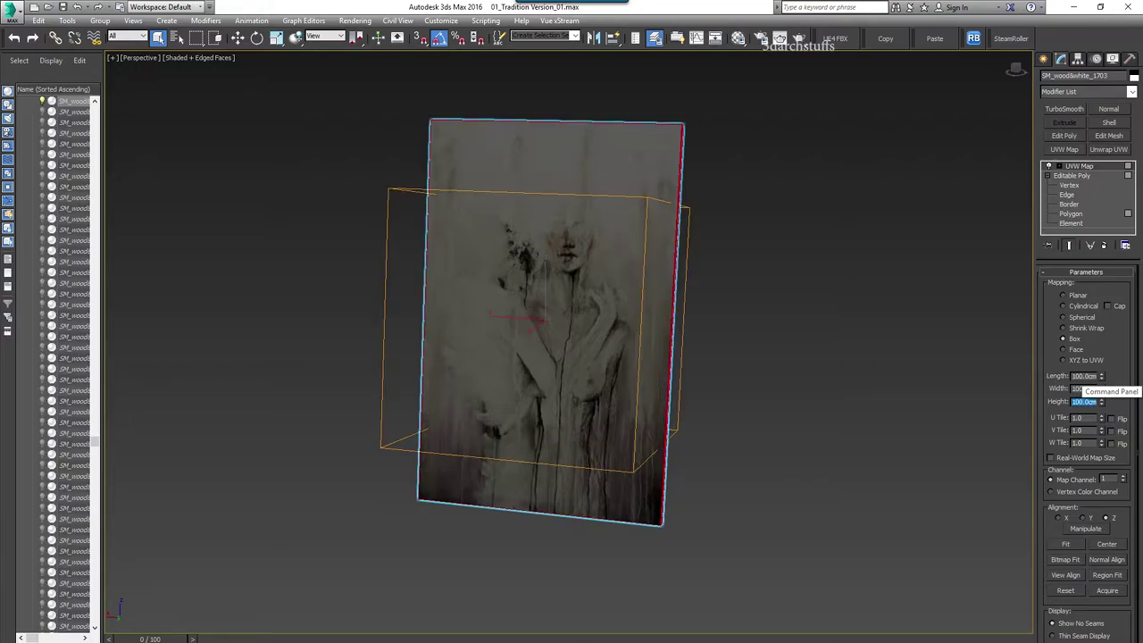
Step: Collapse the canvas with its UVW Map into an Editable Mesh
middle_click_drag(617, 320, 729, 336, "alt")
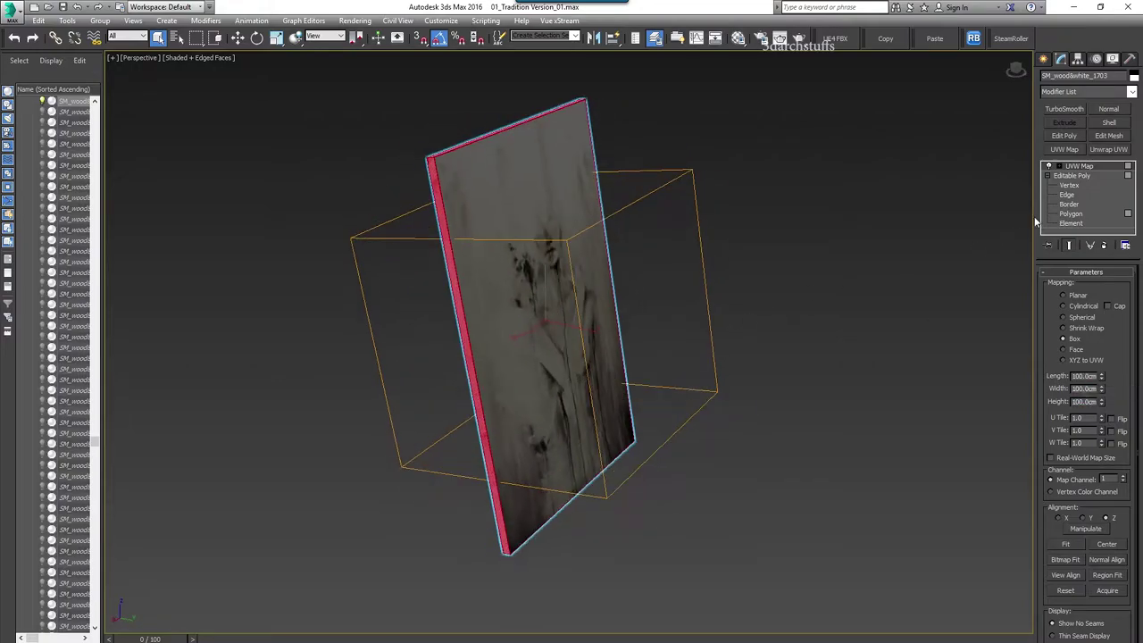
right_click(694, 294)
mouse_move(746, 406)
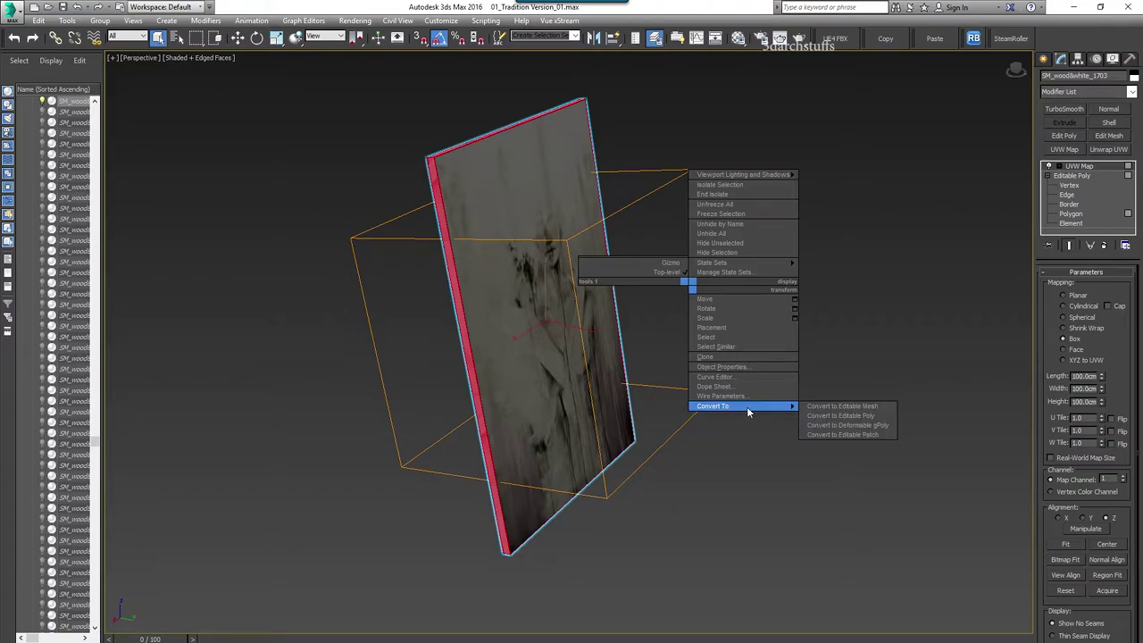
left_click(844, 406)
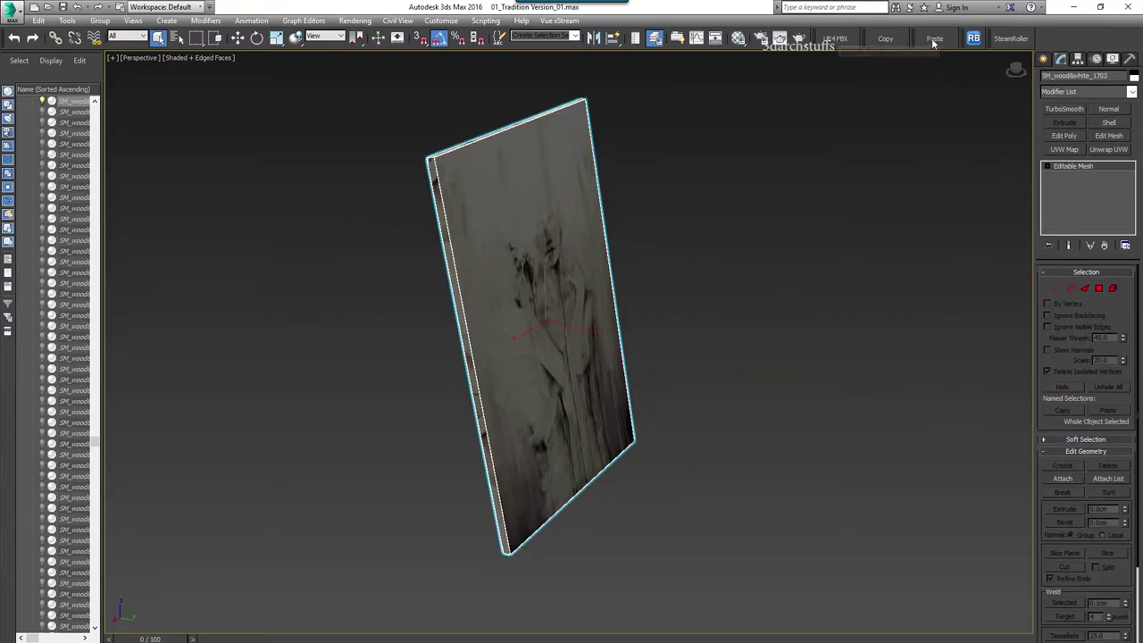
Step: Open the UE4 FBX Exporter and turn off moving objects to 0,0,0, UCX collision shells and the FBX export dialog
left_click(835, 38)
left_click(459, 240)
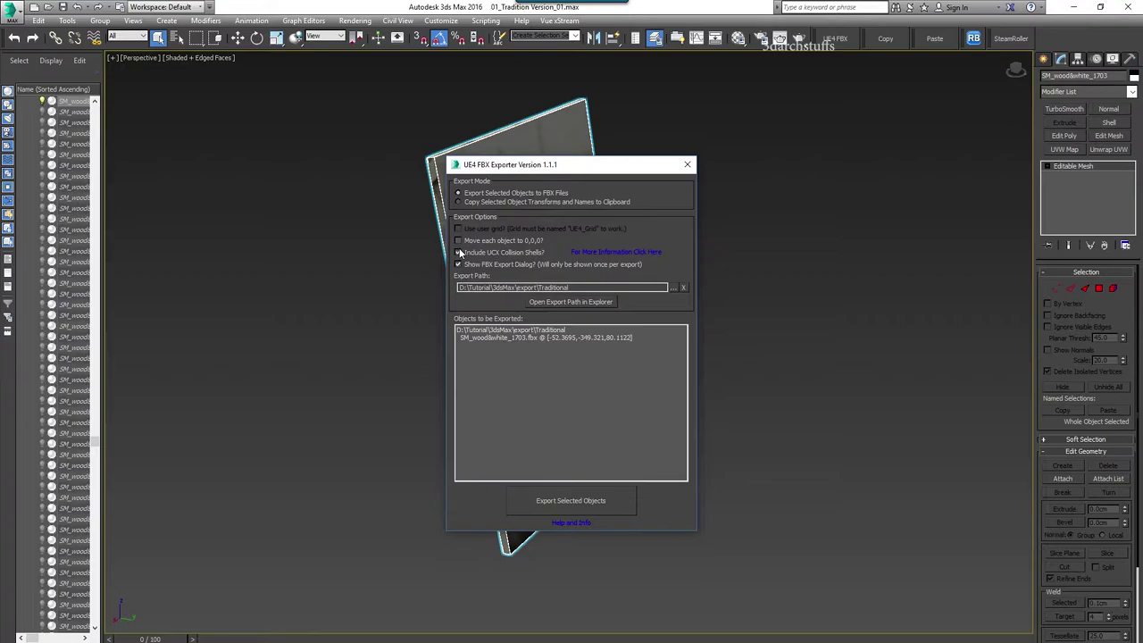
left_click_drag(560, 173, 221, 273)
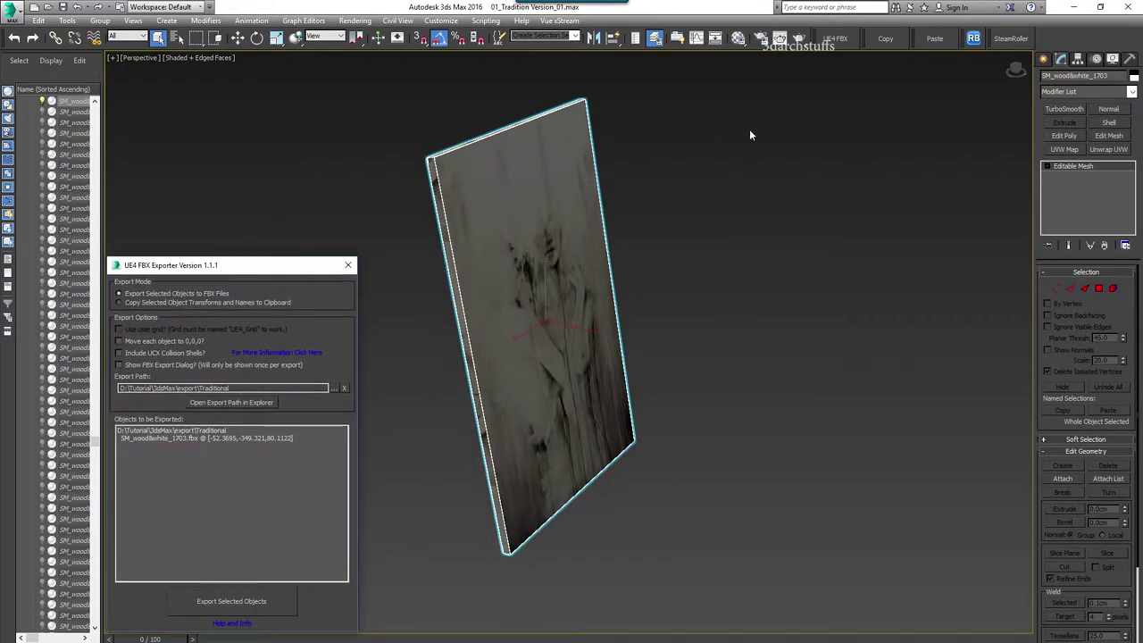
Step: Unwrap the canvas with SteamRoller on UV channel 2, using a 45 angle and 0.001 spacing
left_click(996, 43)
left_click_drag(603, 268, 406, 355)
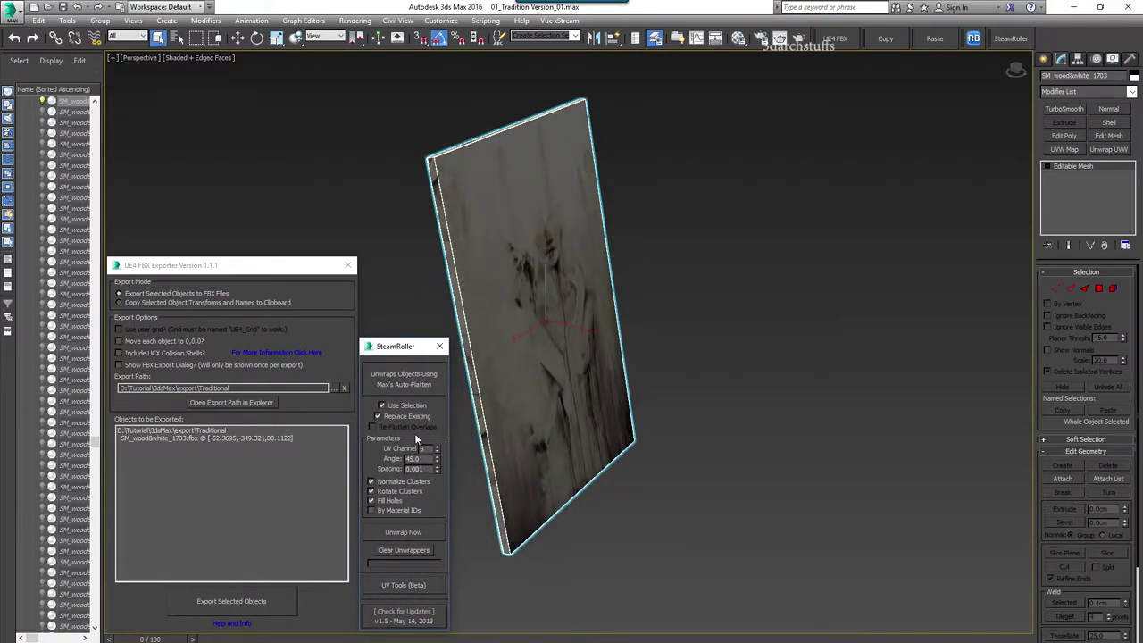
left_click(414, 538)
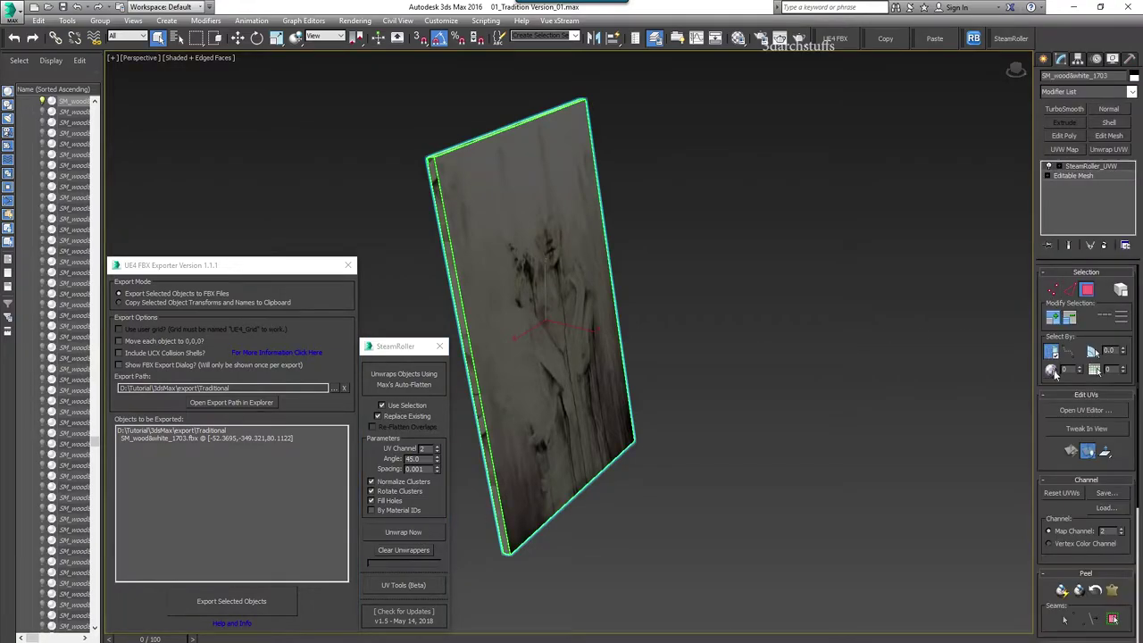
Step: Open the canvas's UV editor, select all UV faces and flatten-map them with a polygon angle of 45 and spacing of 0.02
left_click(1083, 412)
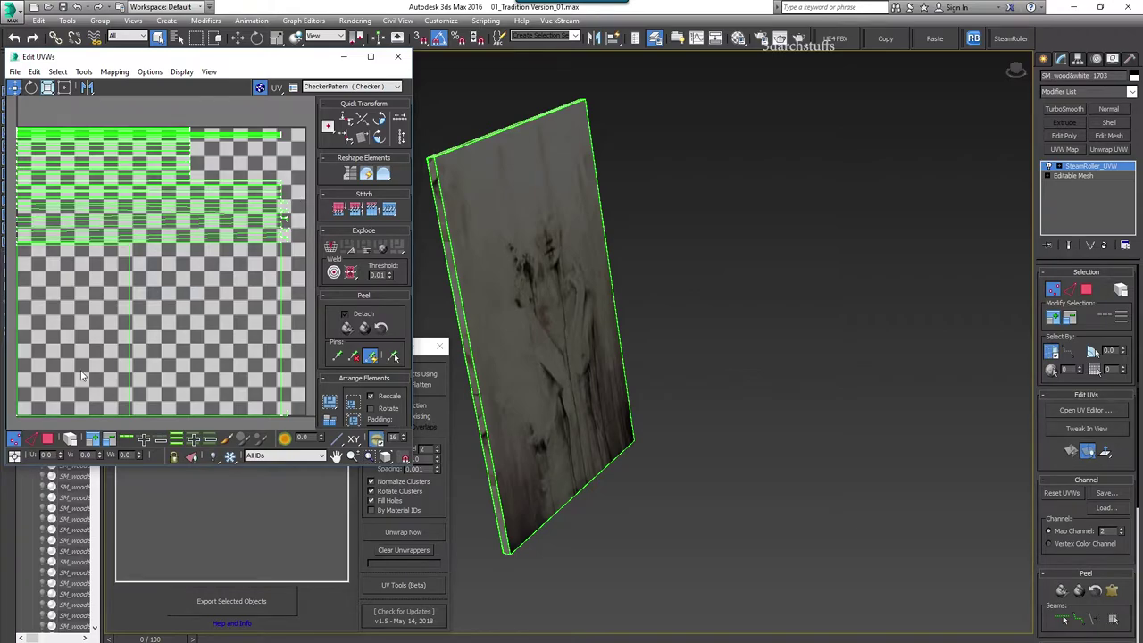
left_click(47, 439)
key("ctrl+a")
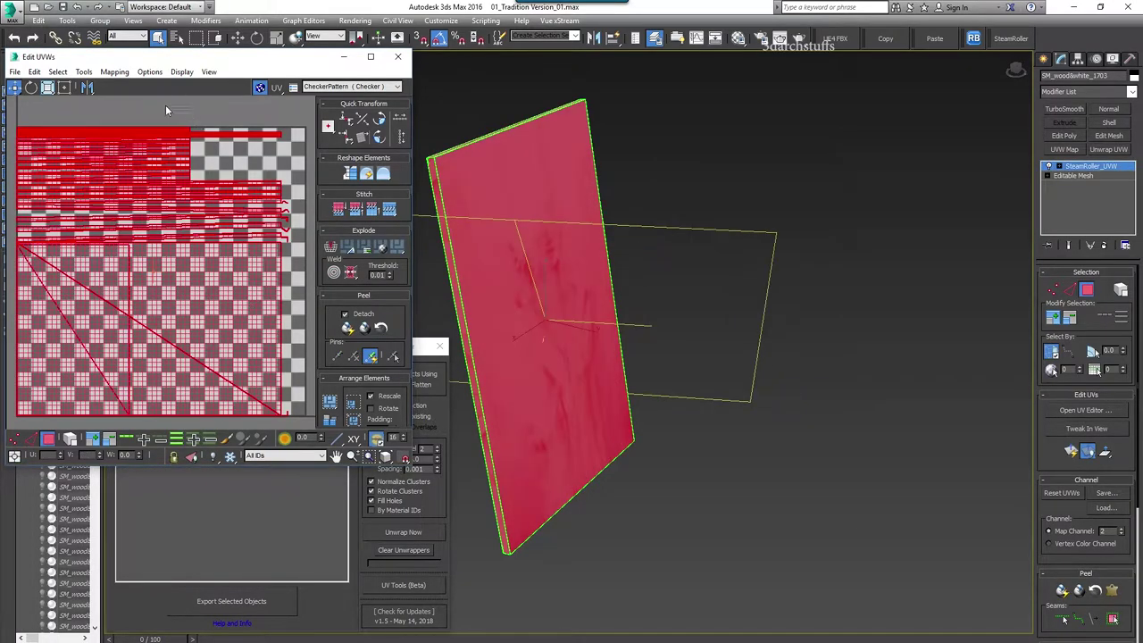
left_click(115, 71)
left_click(142, 85)
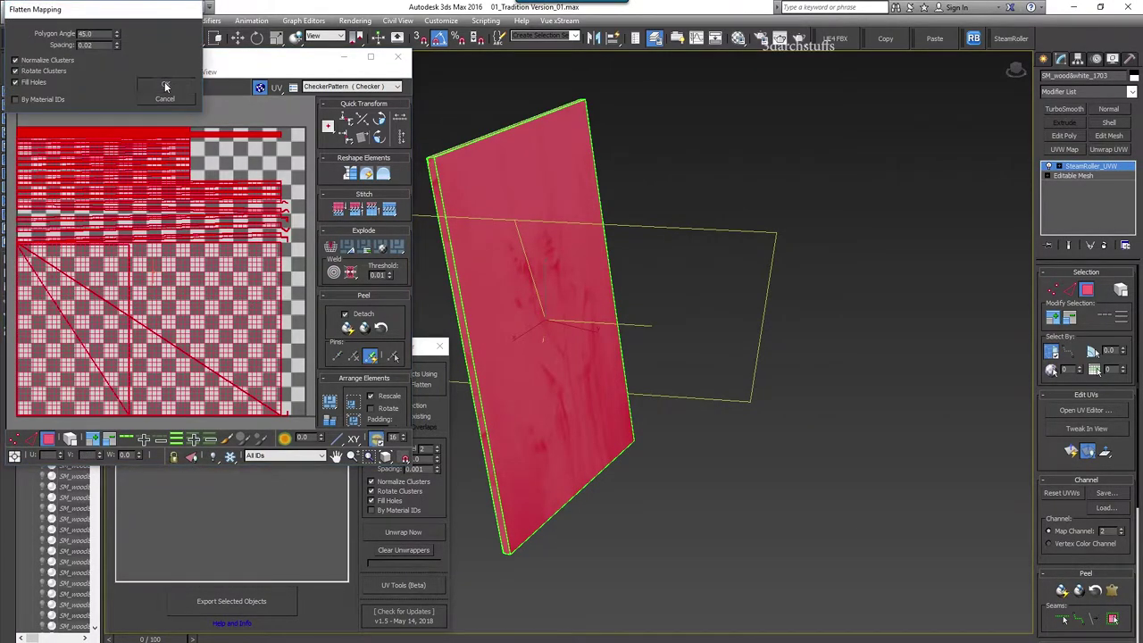
left_click(164, 81)
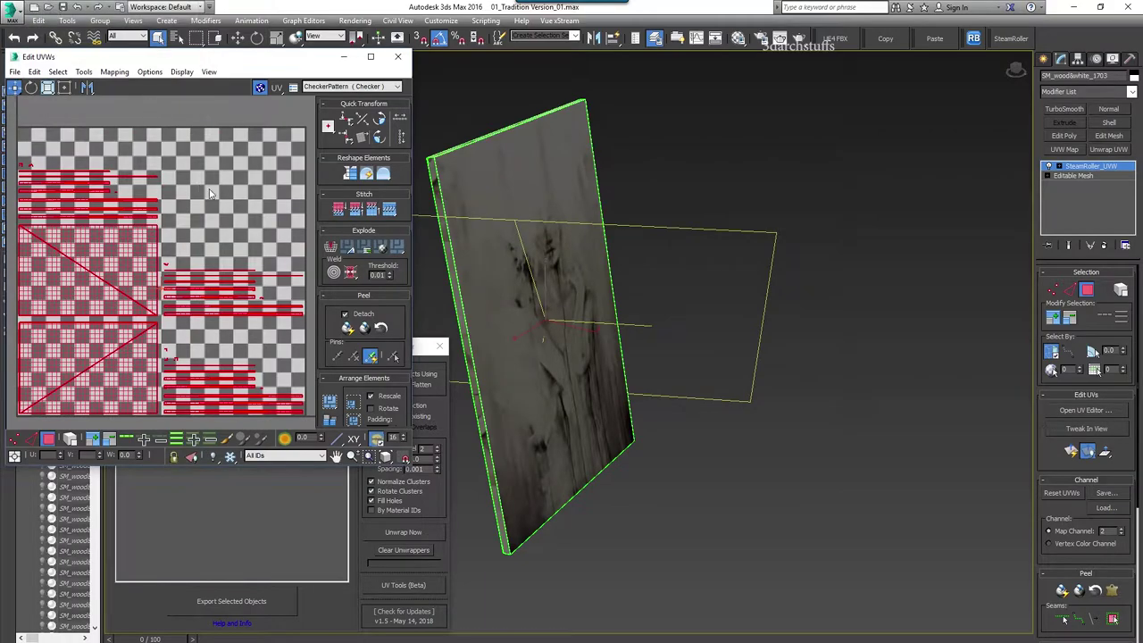
Step: Close the UV editor and export the canvas as FBX to D:\Tutorial\3dsMax\export\Traditional
left_click(1079, 167)
left_click(398, 57)
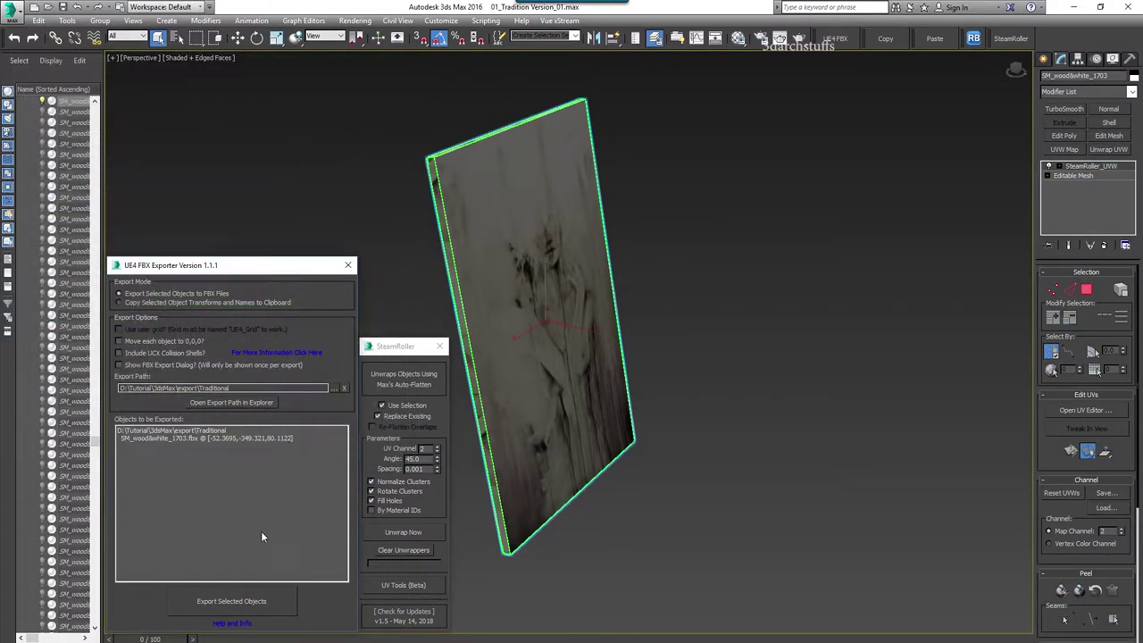
left_click(231, 601)
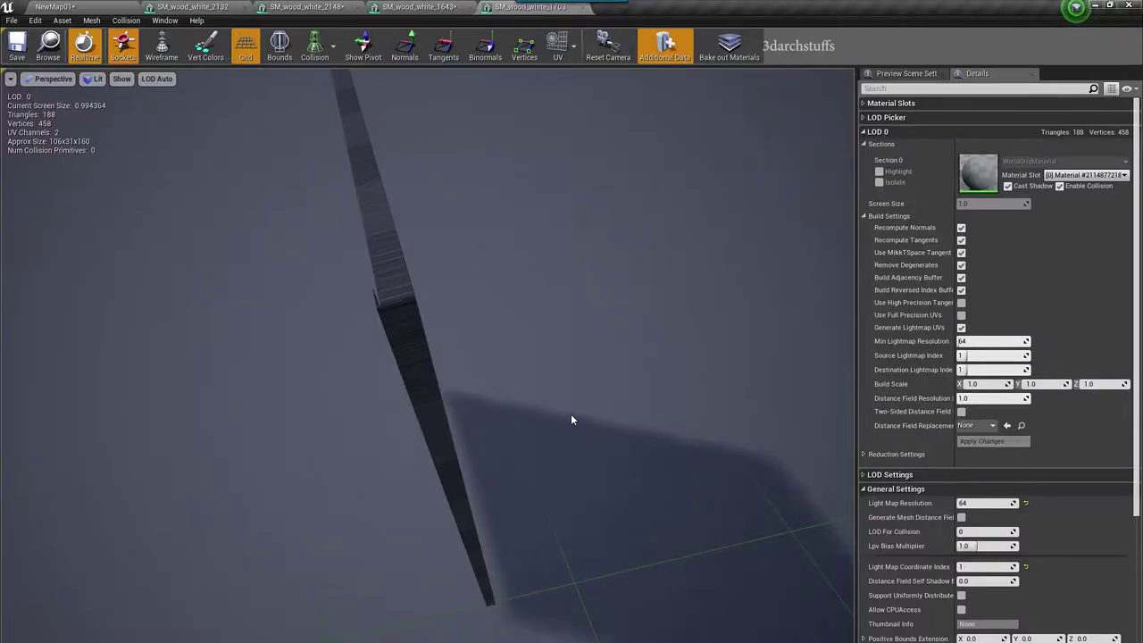
Step: Switch to the NewMap01 level in Unreal Engine and locate the canvas's mesh asset, SM_wood_white_1703, in the content browser
left_click(97, 7)
left_click_drag(670, 301, 670, 301)
key("ctrl+b")
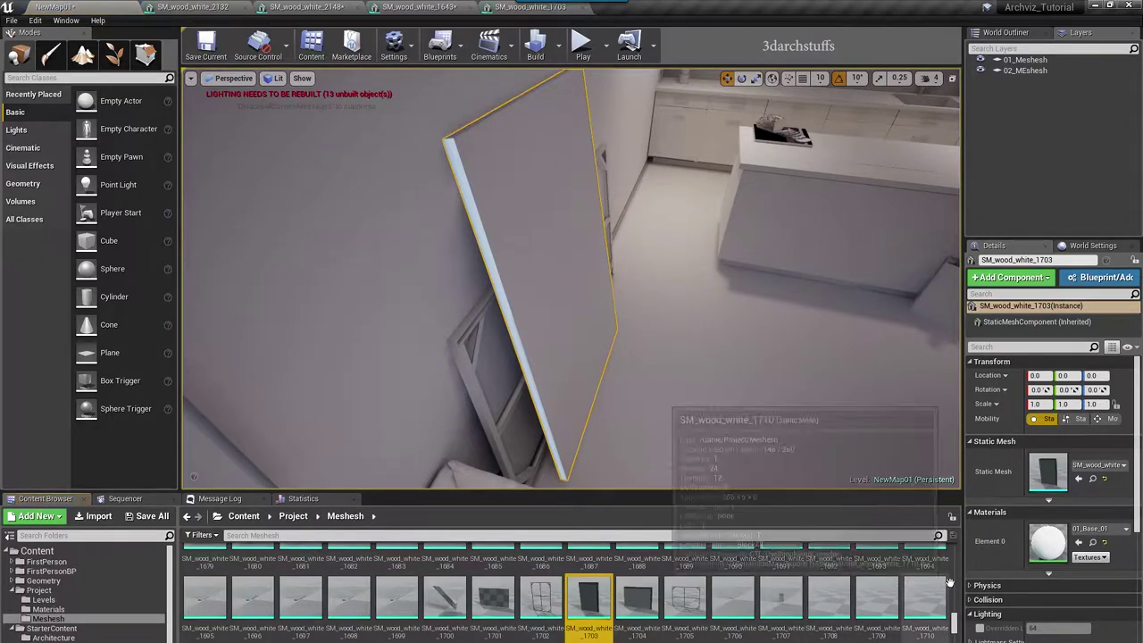
Step: Start an asset import into the Meshesh folder and browse to D:\Tutorial\3dsMax\export\Traditional
right_click(960, 560)
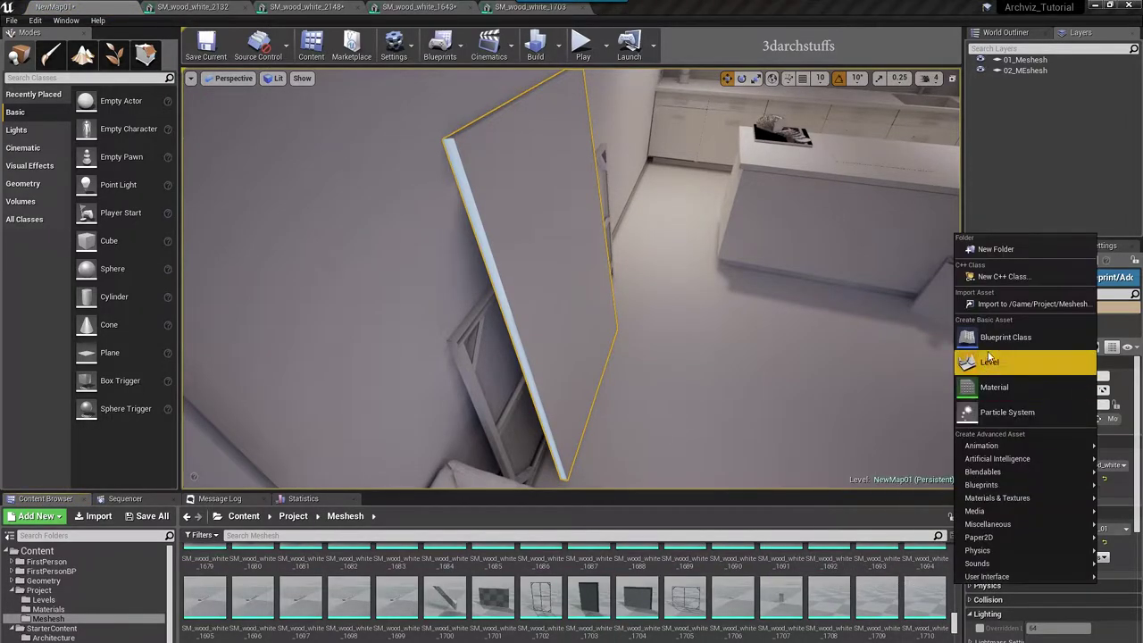
left_click(1010, 298)
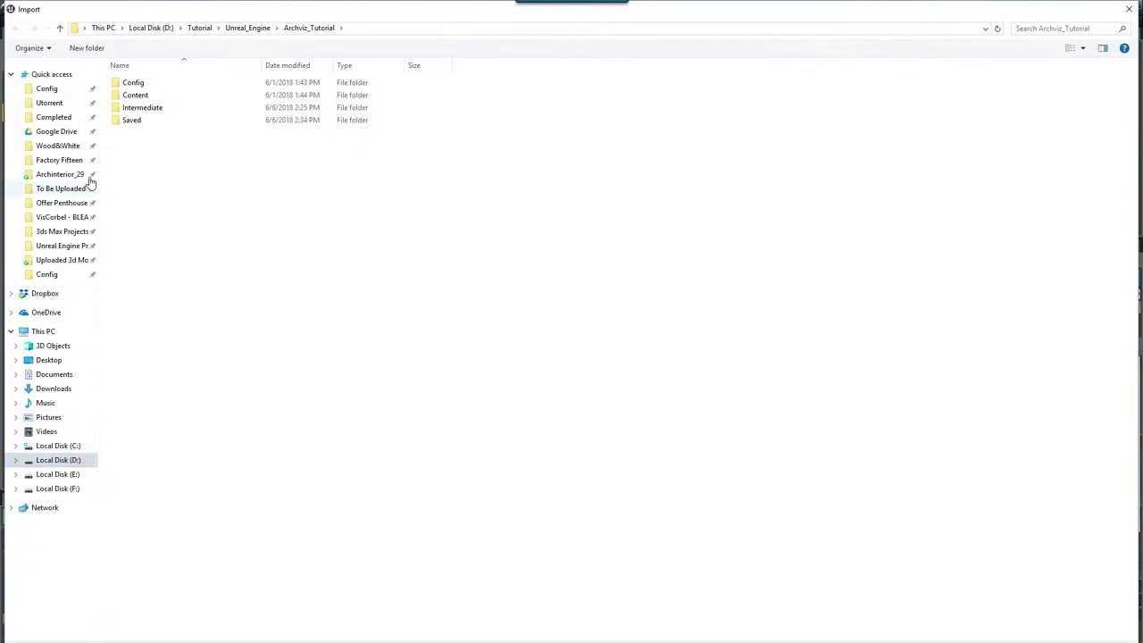
left_click(79, 460)
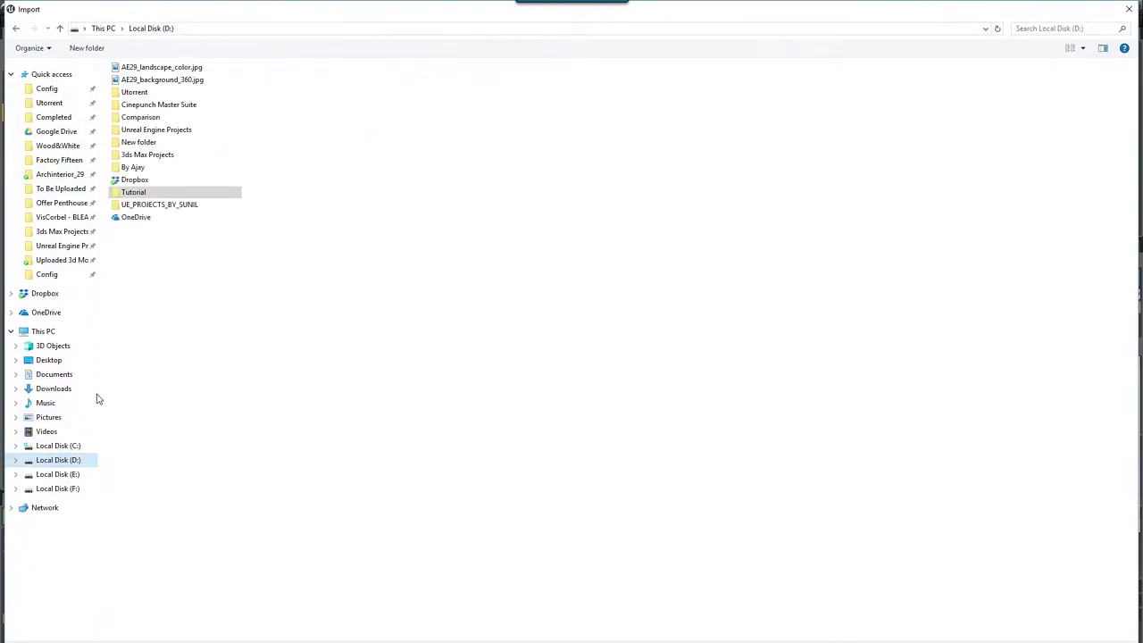
double_click(138, 193)
double_click(138, 86)
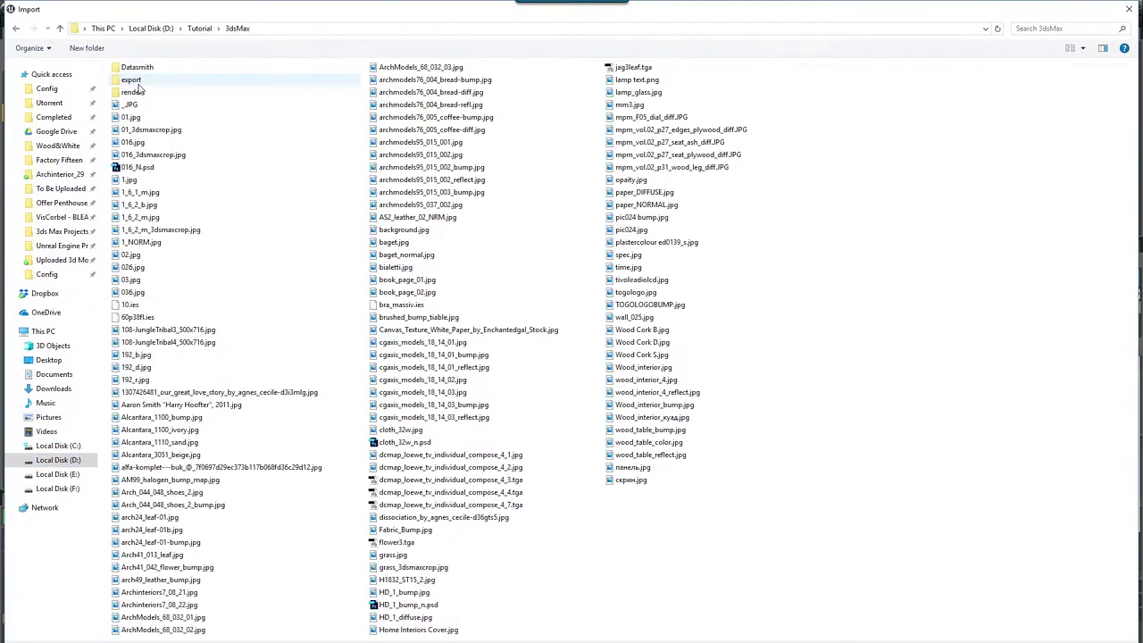
double_click(130, 80)
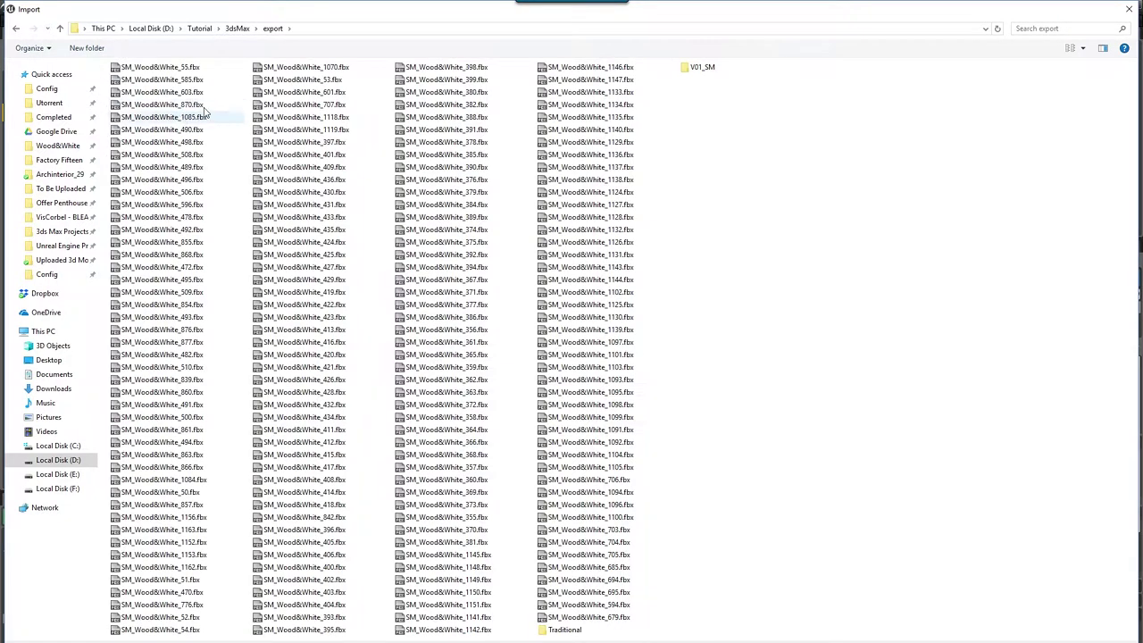
double_click(558, 629)
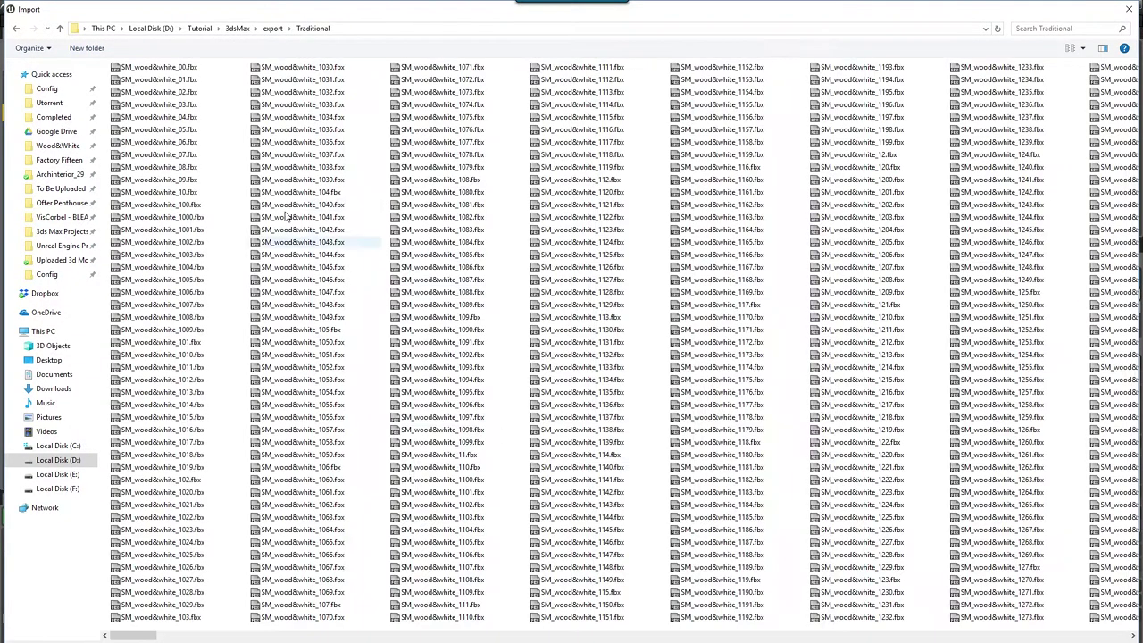
Step: Sort the files by date modified and import SM_wood&white_1703.fbx, overwriting the existing asset
right_click(227, 93)
mouse_move(259, 110)
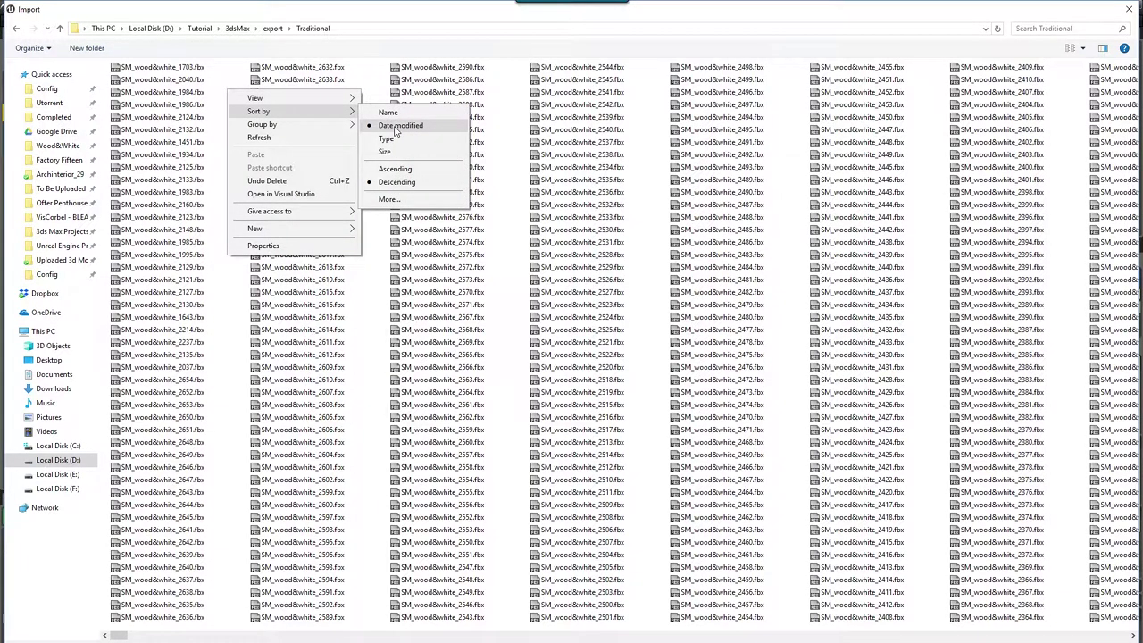
left_click(173, 67)
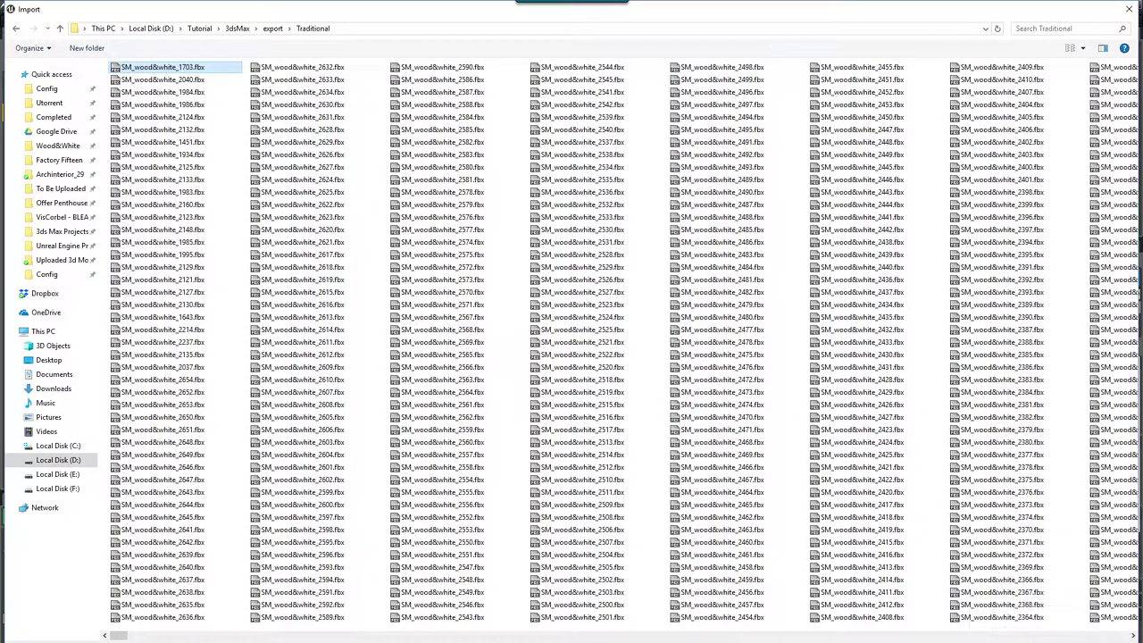
left_click(1039, 642)
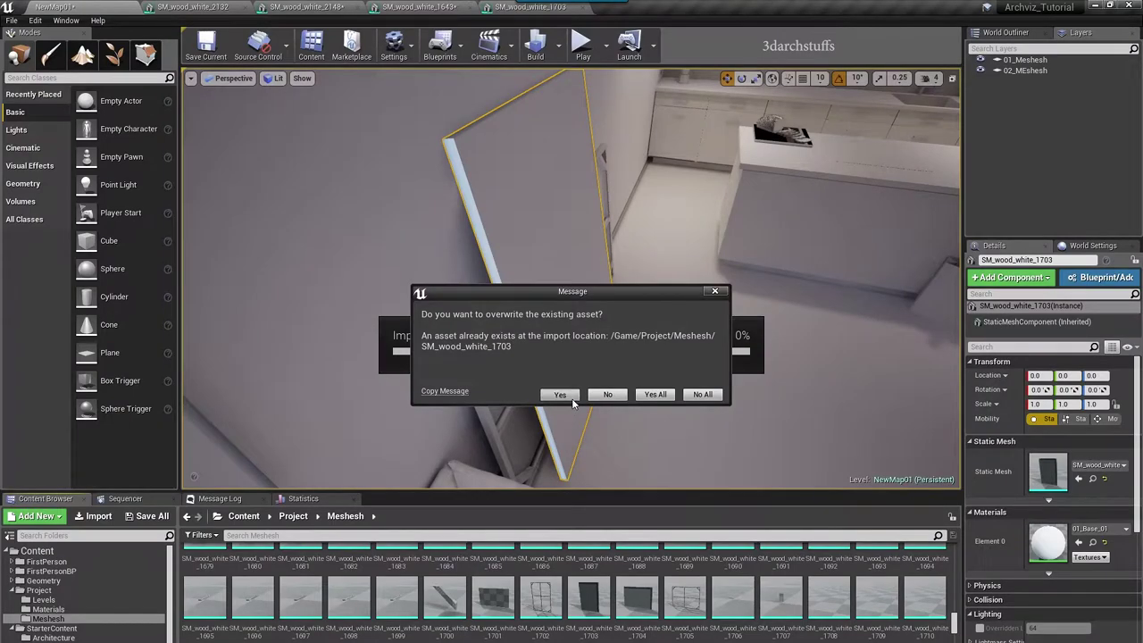
left_click(564, 394)
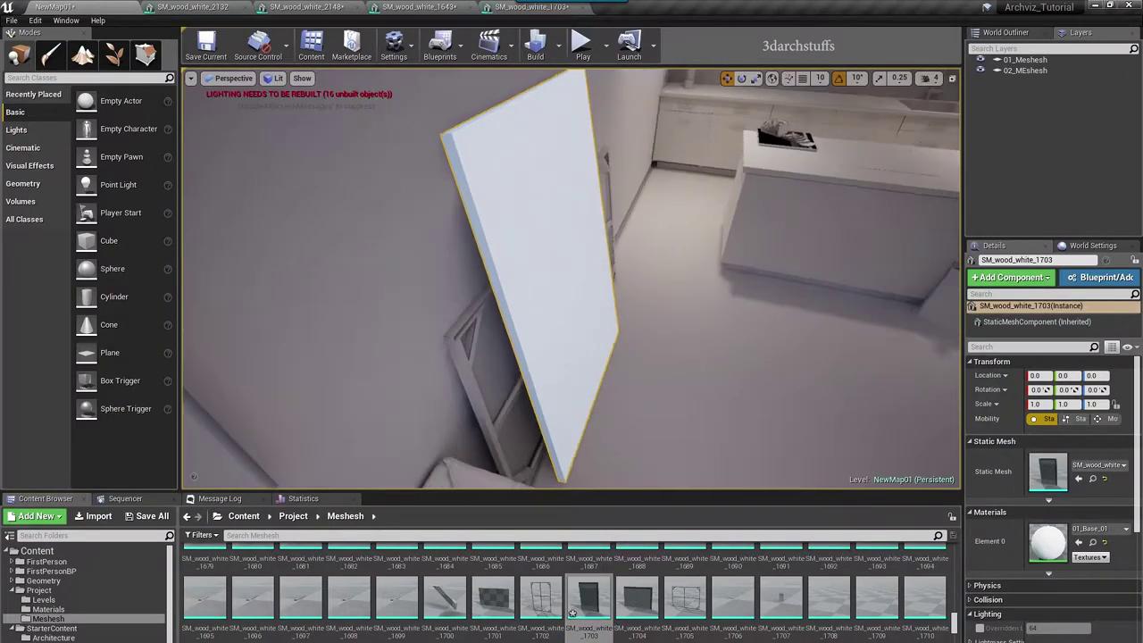
Step: Open the reimported canvas mesh, inspect its surface from an angle and display UV channel 1
double_click(1052, 472)
mouse_move(548, 317)
left_mouse_down("alt")
mouse_move(608, 343)
mouse_move(580, 337)
mouse_move(625, 341)
mouse_move(562, 313)
left_mouse_up("alt")
left_click_drag(652, 339, 571, 308)
left_click(574, 47)
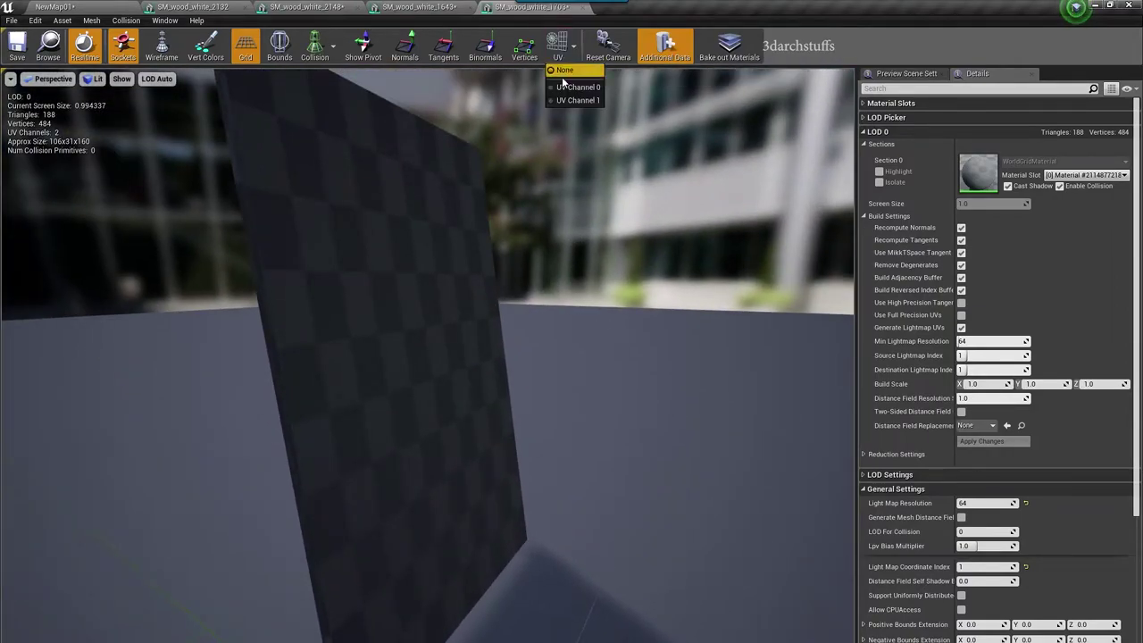
left_click(566, 98)
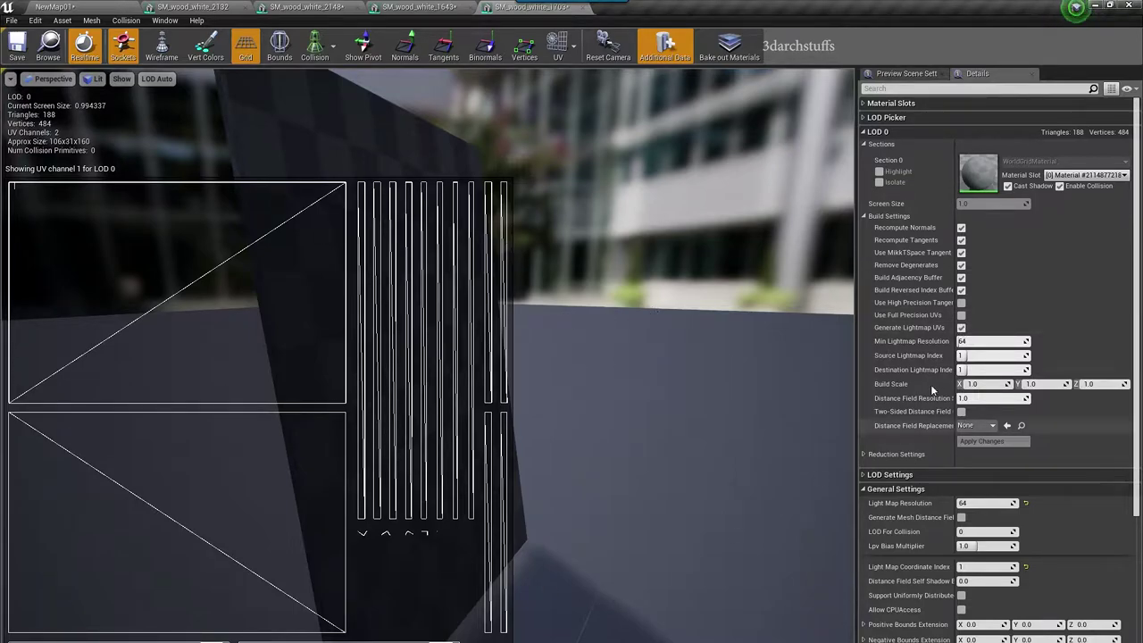
Step: Set the canvas mesh's Source Lightmap Index to 0 and apply the changes
left_click(982, 356)
type("0")
left_click(986, 442)
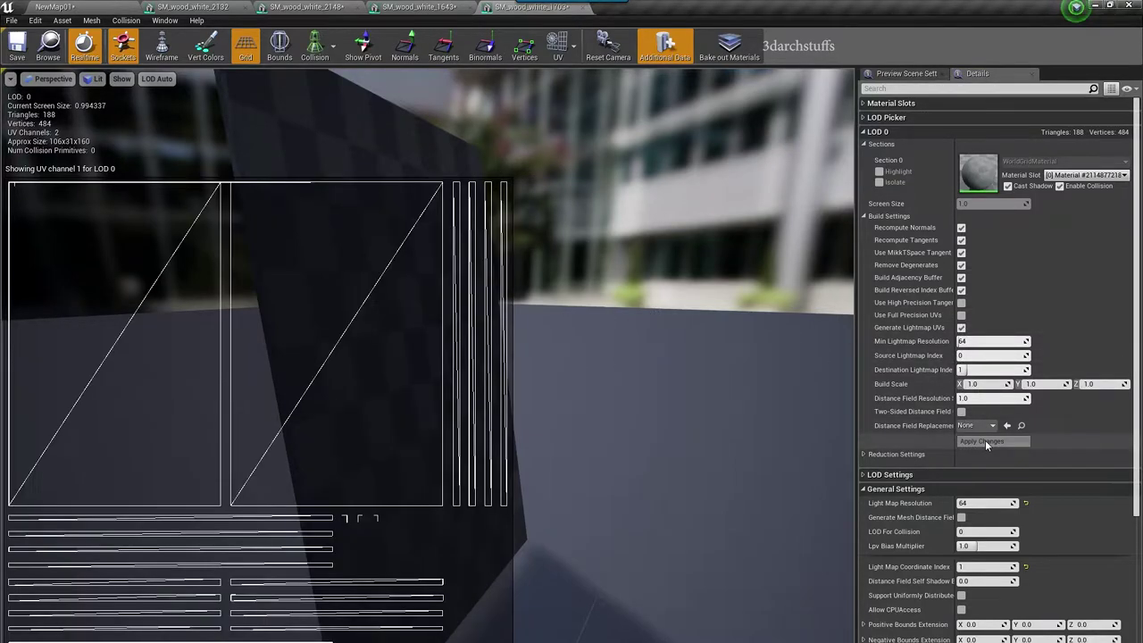
Step: Set the canvas mesh's Source Lightmap Index to 1, apply the changes and return to the NewMap01 level
left_click_drag(969, 355, 979, 356)
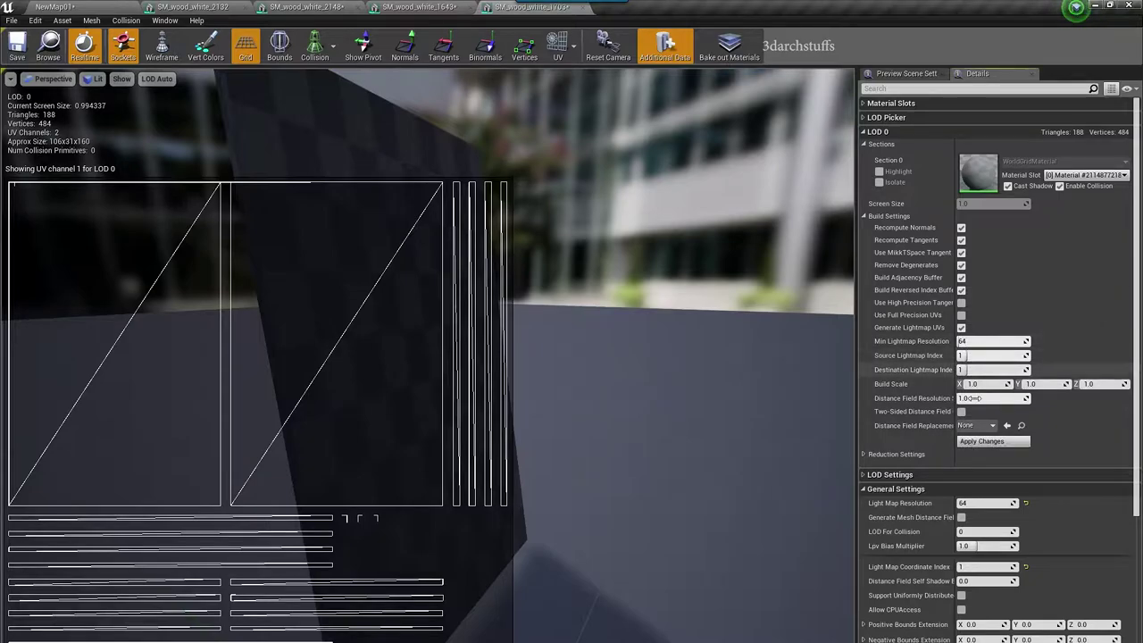
left_click(986, 442)
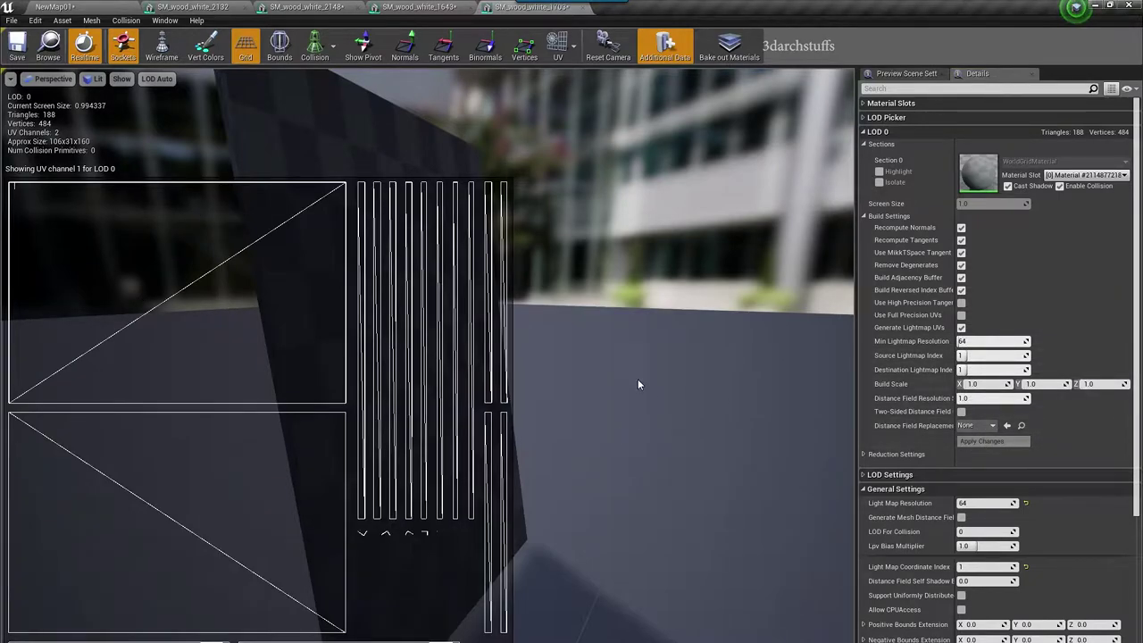
left_click(114, 7)
Step: Select the black board under the bread on the kitchen island, inspect it up close and open its static mesh
right_click_drag(706, 250, 821, 246)
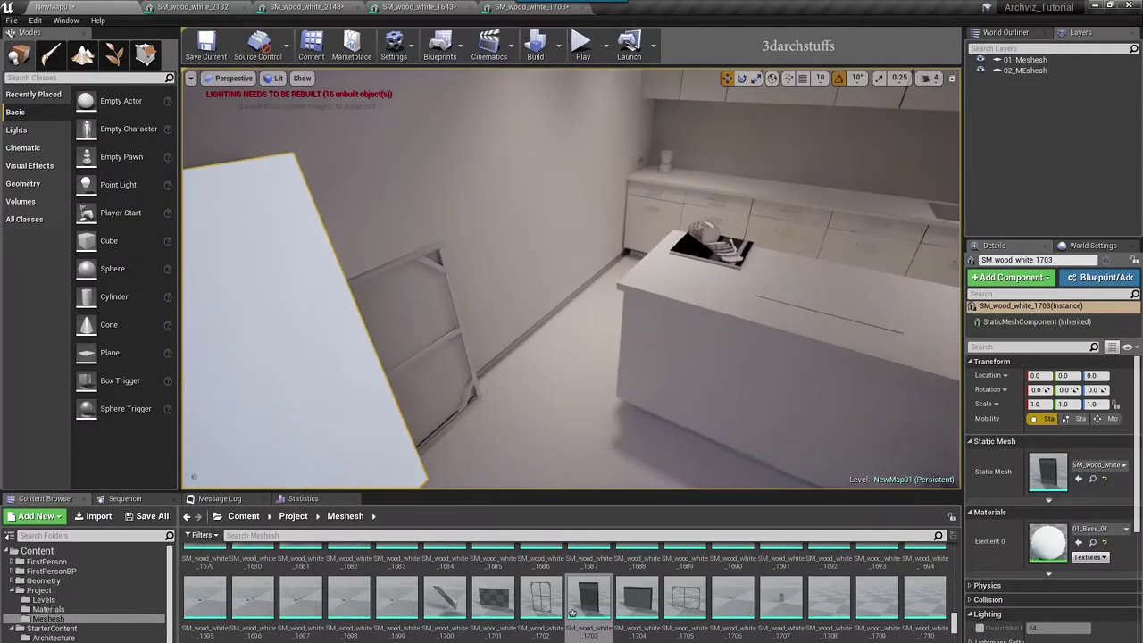
right_click_drag(634, 282, 553, 302)
left_click(476, 296)
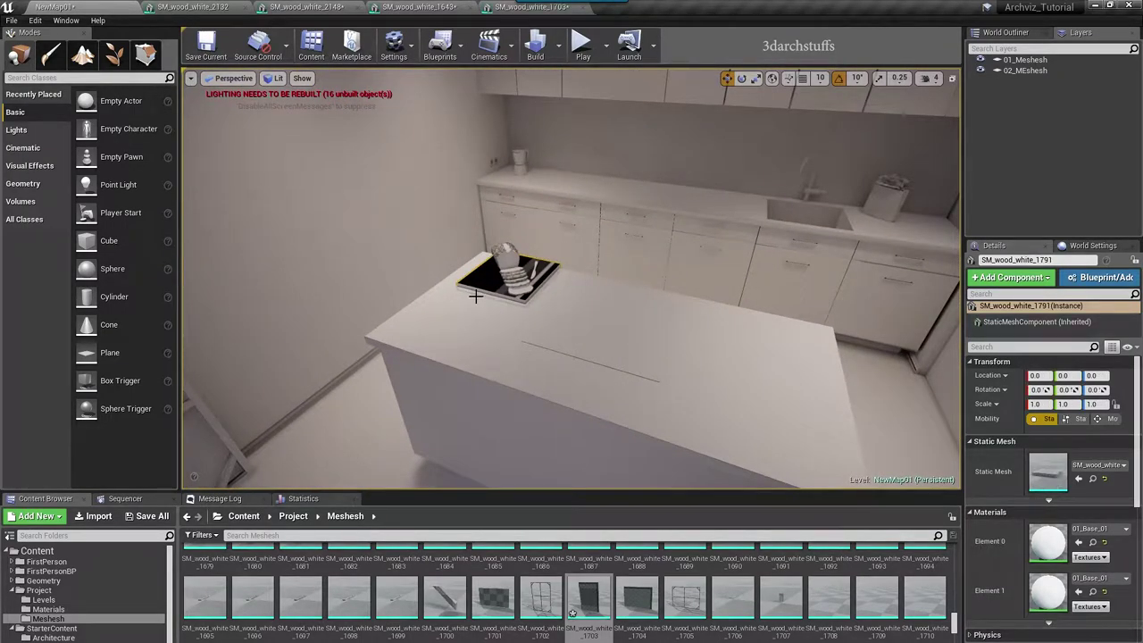
key("f")
left_click_drag(475, 296, 839, 313, "alt")
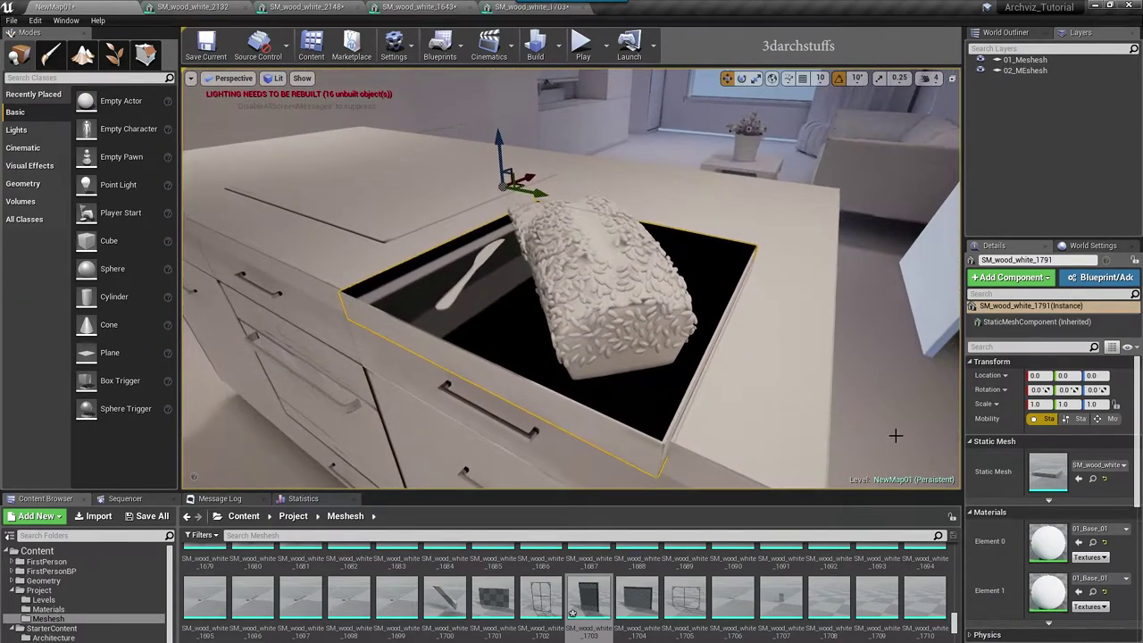
double_click(1036, 476)
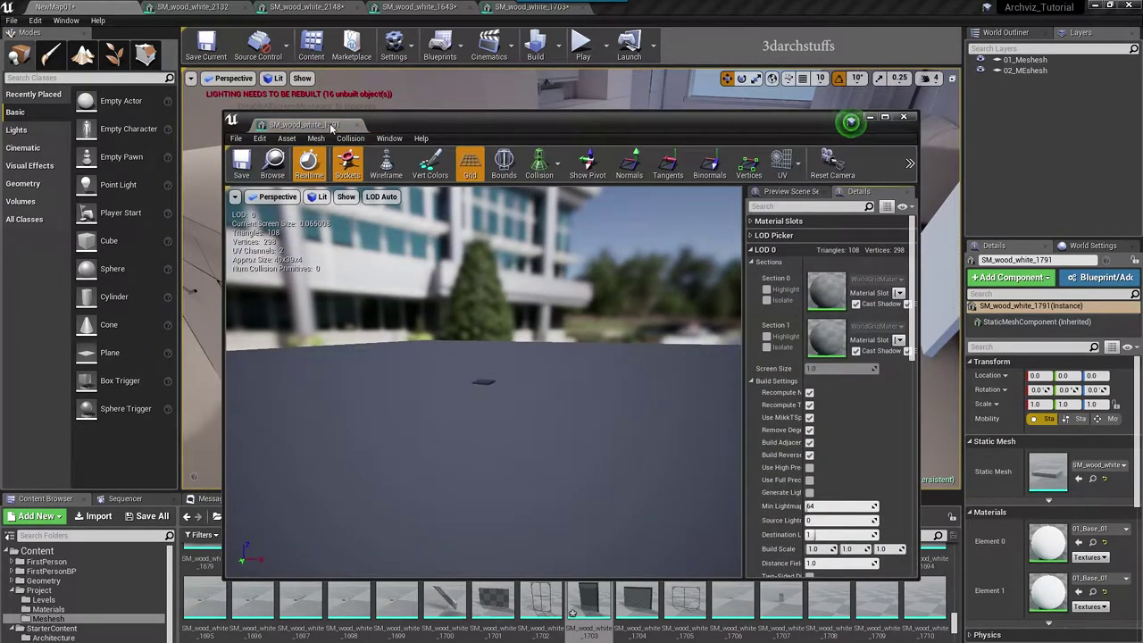
Step: Close the other open mesh editors and dock the SM_wood_white_1791 editor in the main window
left_click(583, 8)
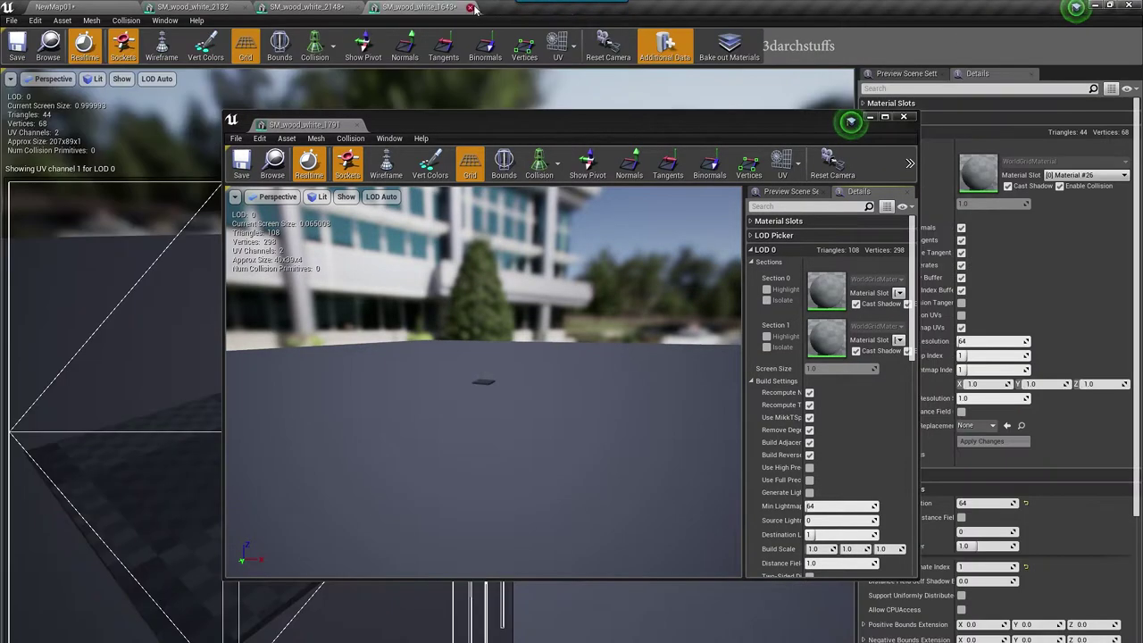
left_click(470, 8)
left_click(357, 8)
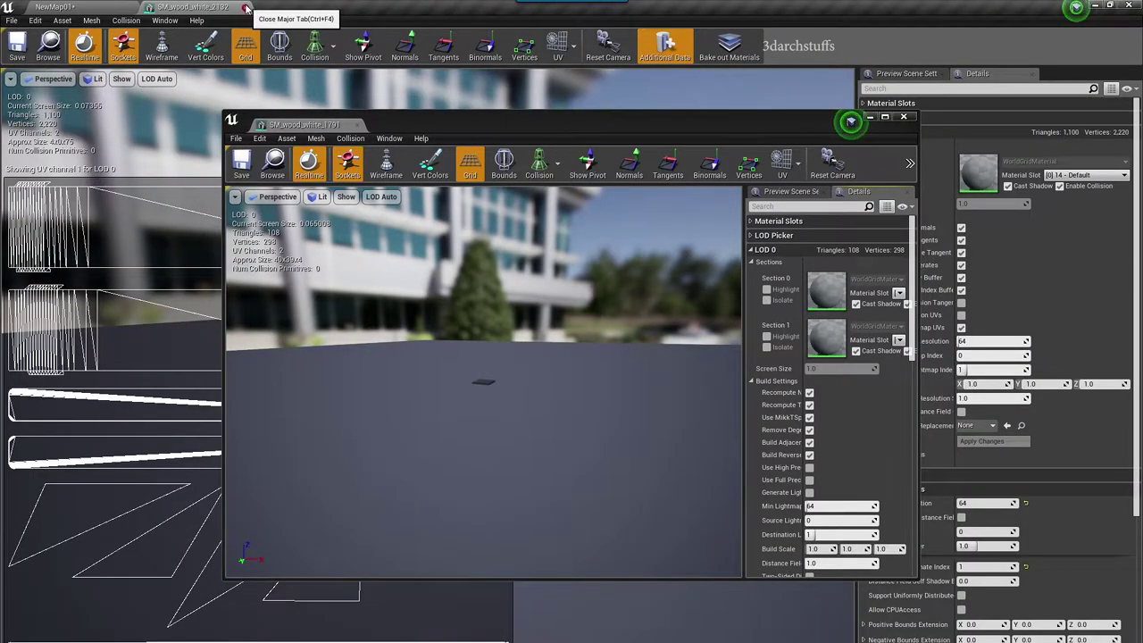
left_click(244, 7)
left_click_drag(286, 125, 242, 6)
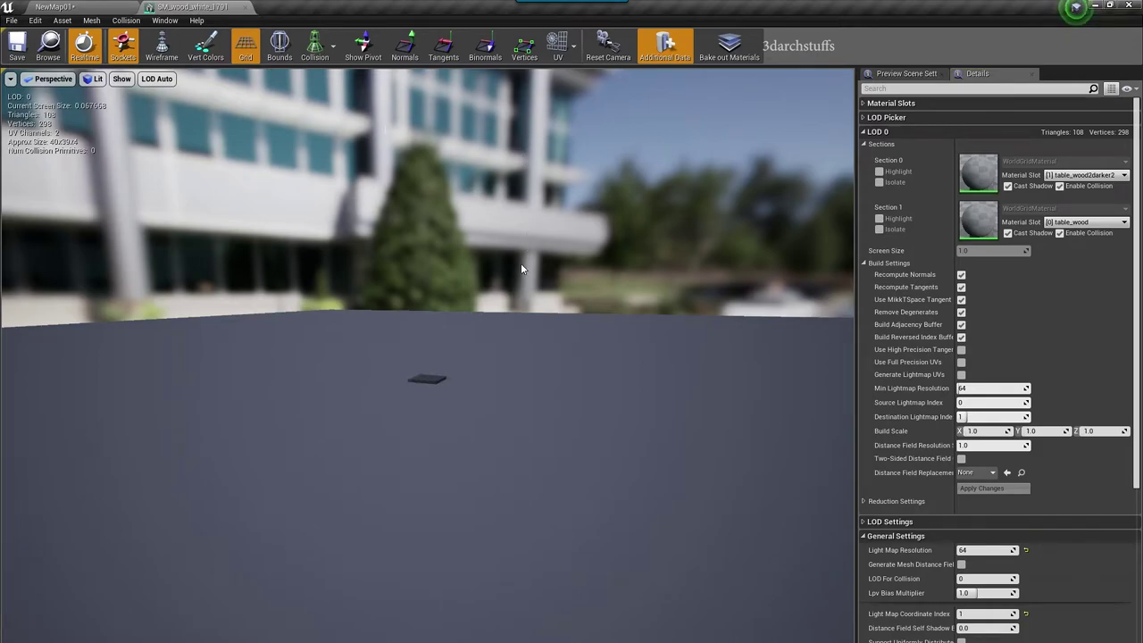
Step: Display UV channel 1 of the board mesh, enable Generate Lightmap UVs and apply the changes
scroll(526, 285, "up", 10)
left_click_drag(536, 325, 564, 293)
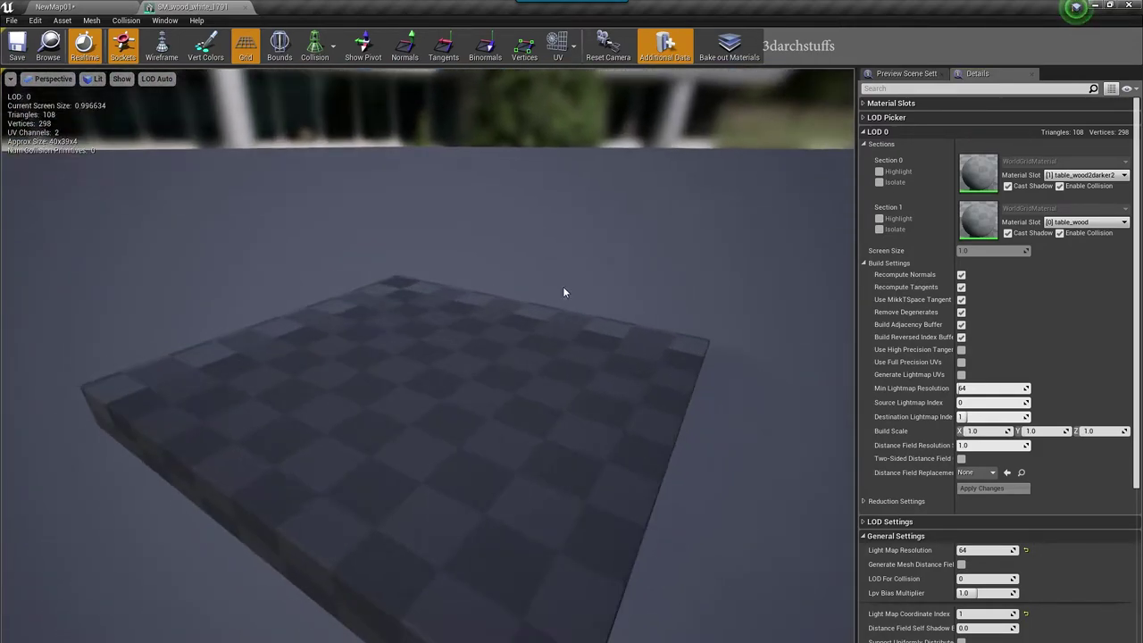
left_click(558, 45)
left_click(569, 97)
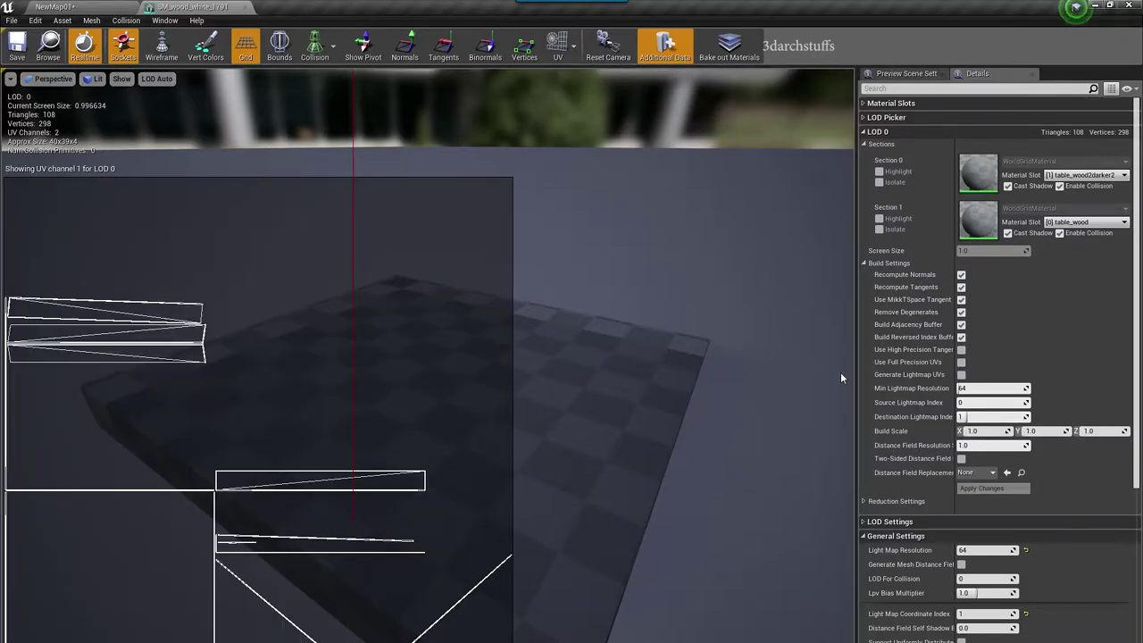
left_click(961, 376)
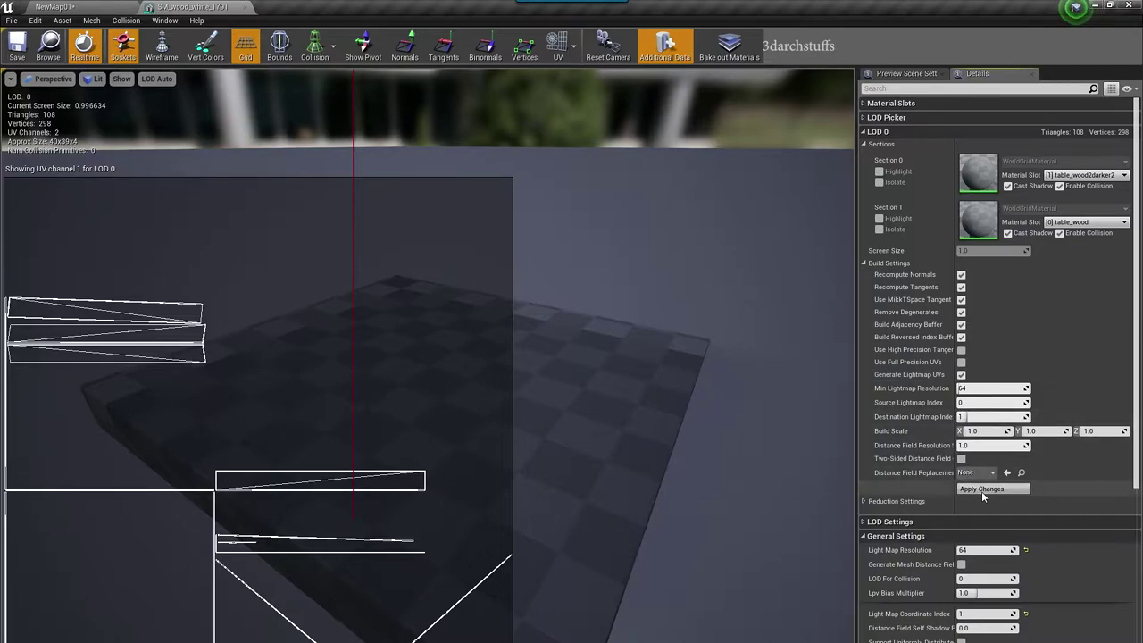
left_click(981, 489)
Step: Try Source Lightmap Index 1 on the board mesh, then set it back to 0 and apply the changes
left_click_drag(966, 403, 975, 403)
left_click(982, 490)
left_click(982, 489)
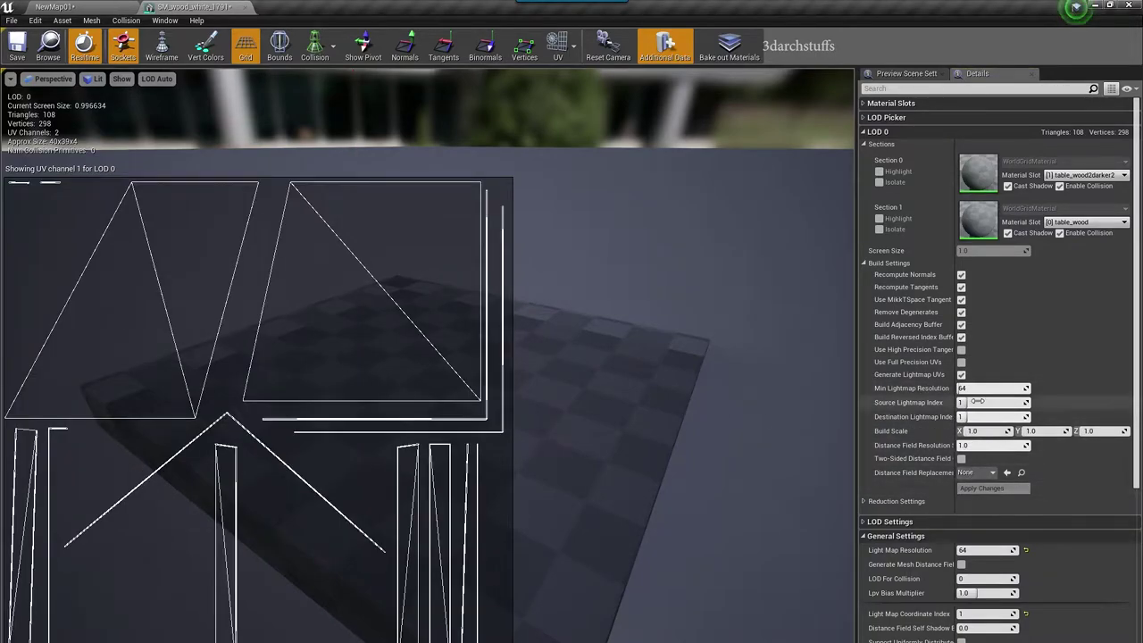
left_click_drag(975, 403, 966, 402)
left_click(988, 488)
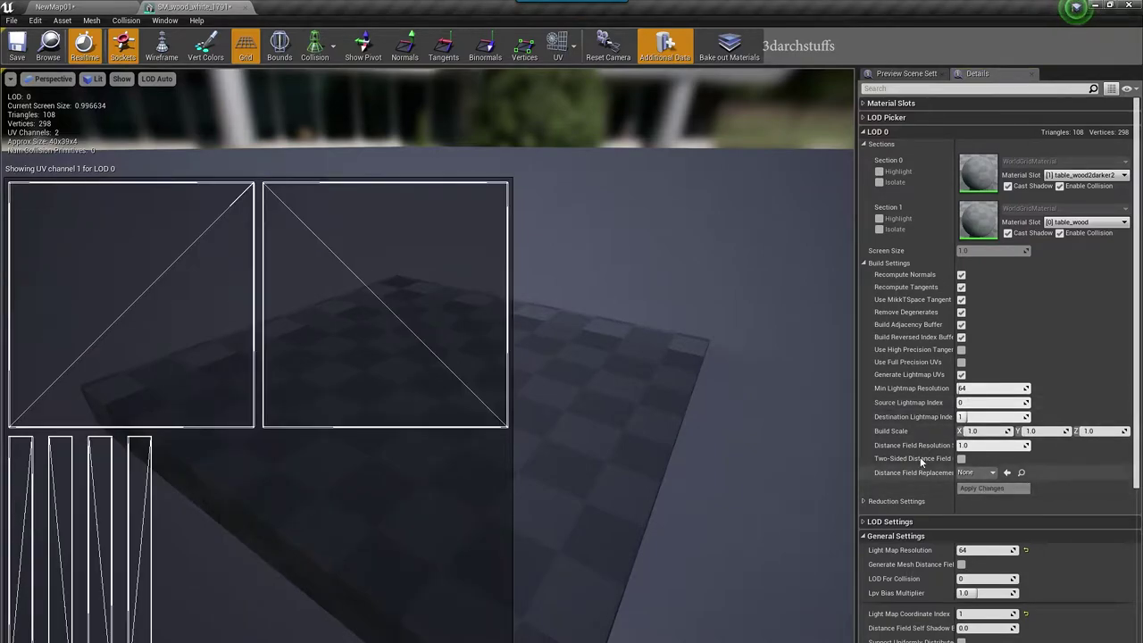
Step: Return to the level, select the baseboard under the living room window and open its static mesh
left_click(125, 7)
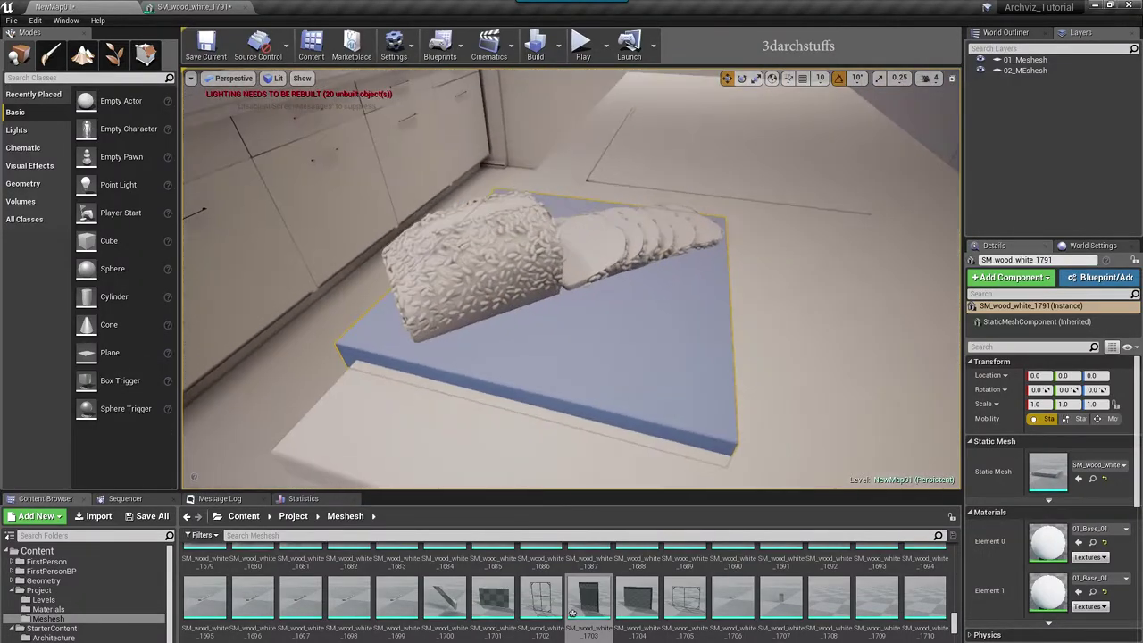
right_click_drag(589, 261, 525, 225)
right_click_drag(710, 221, 639, 326)
right_click_drag(656, 264, 531, 296)
left_click(546, 360)
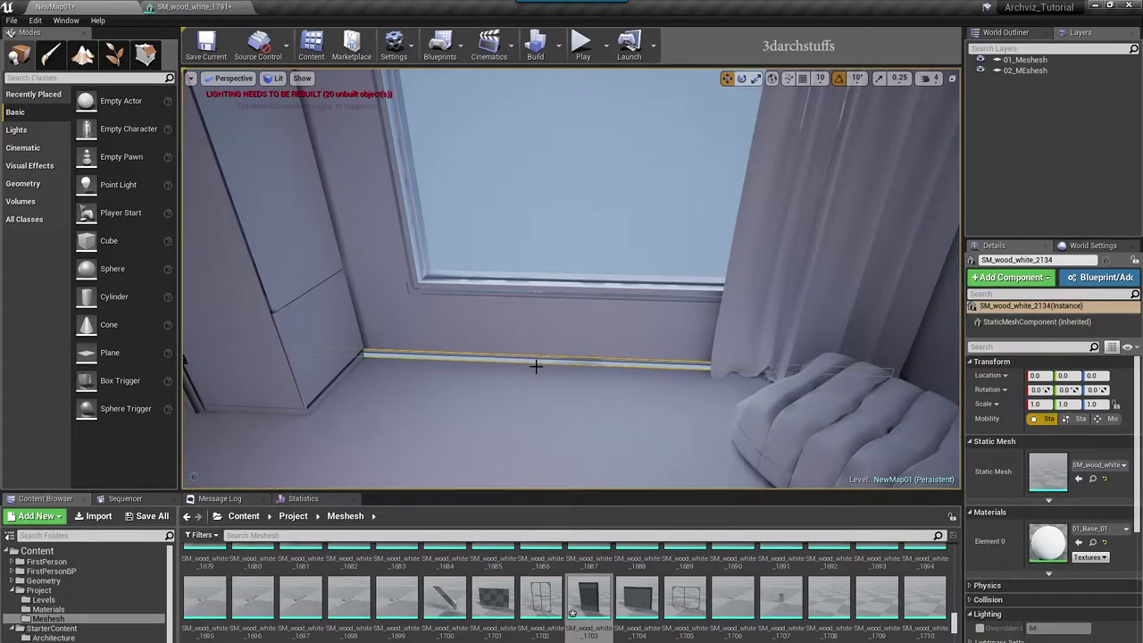
double_click(1048, 472)
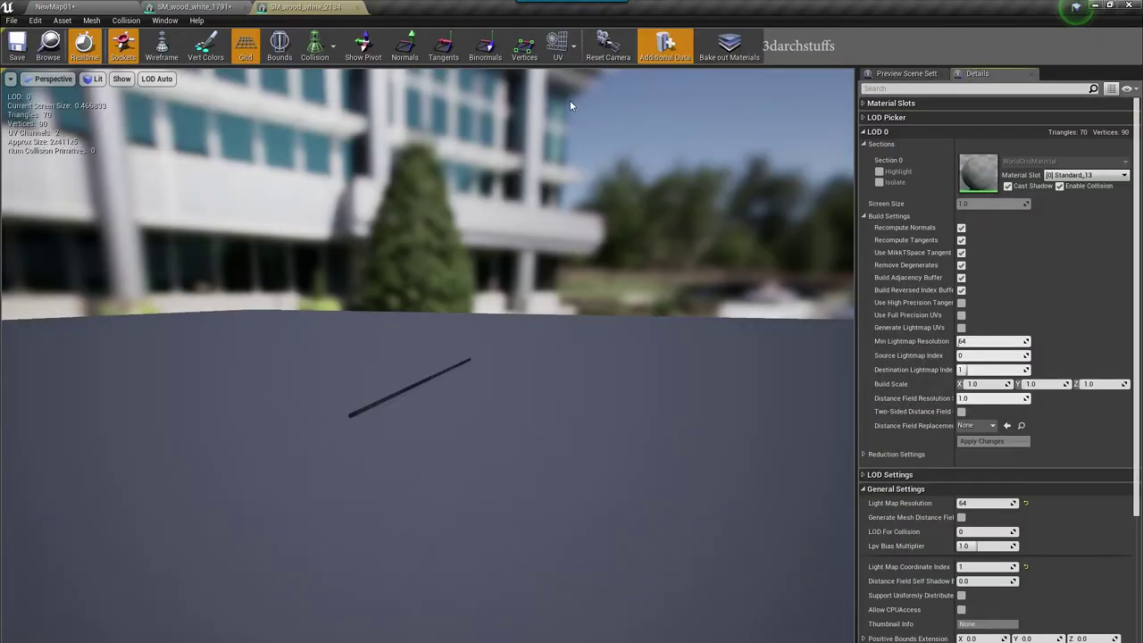
Step: Display UV channel 1 of the baseboard mesh, hide the UV overlay again and examine the strip's faces up close
left_click(558, 49)
left_click(572, 100)
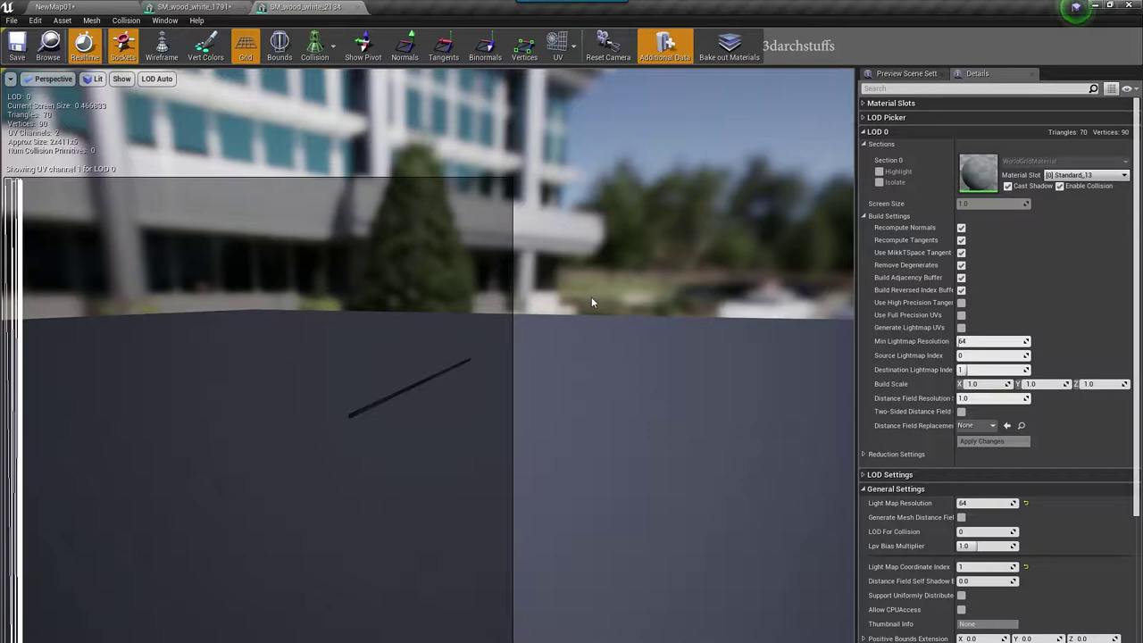
left_click_drag(604, 304, 616, 268)
left_click(558, 49)
left_click(572, 72)
scroll(536, 348, "up", 4)
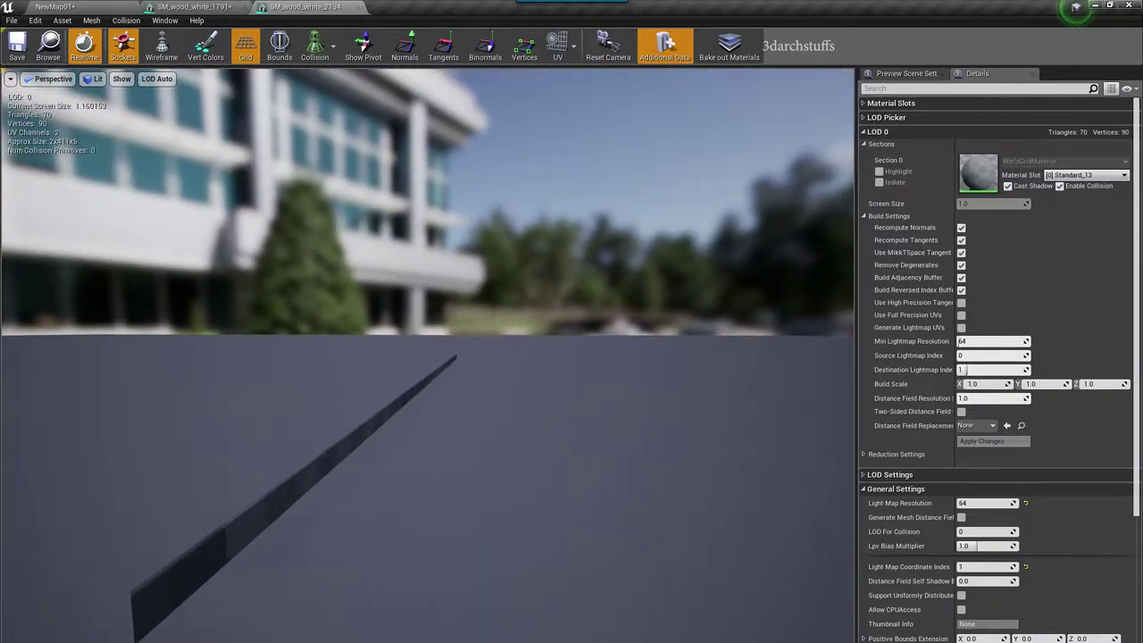
left_click_drag(536, 348, 576, 342)
left_click_drag(527, 427, 513, 430)
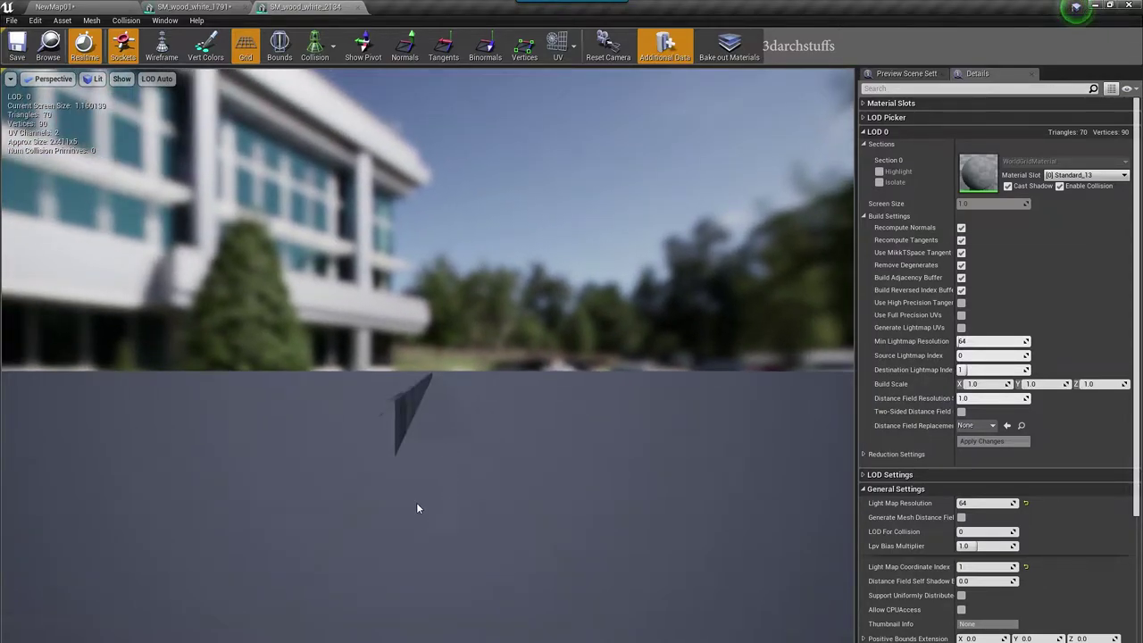
Step: Compare the baseboard's lighting in the level with its geometry in the mesh editor
left_click(107, 9)
scroll(294, 274, "up", 5)
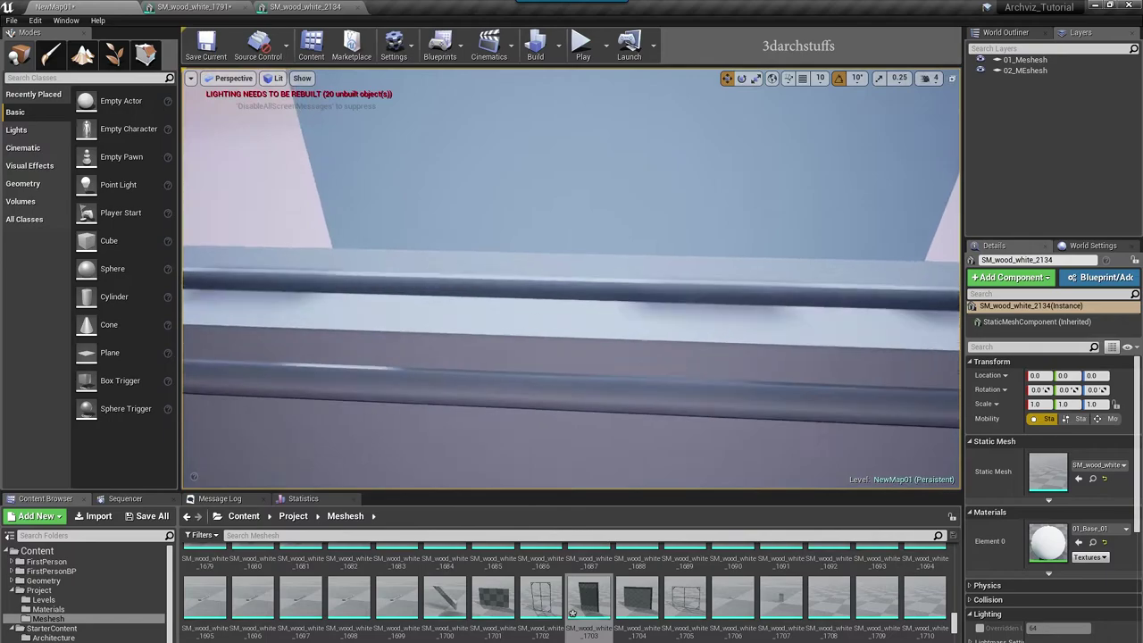
right_click_drag(514, 259, 552, 279)
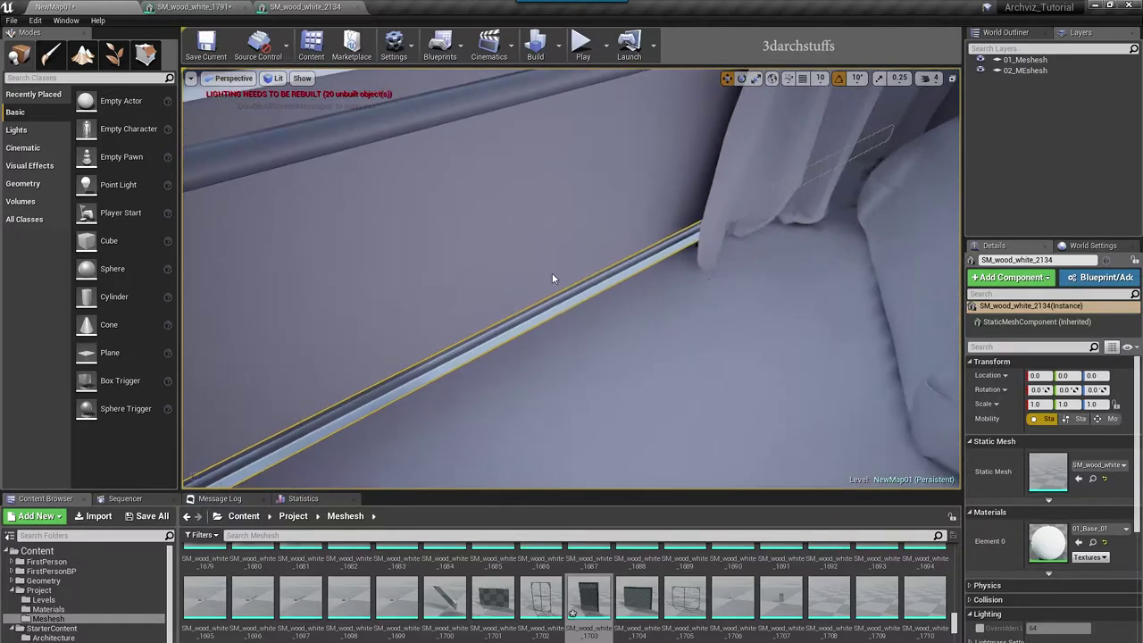
left_click(305, 7)
left_click_drag(426, 232, 348, 278)
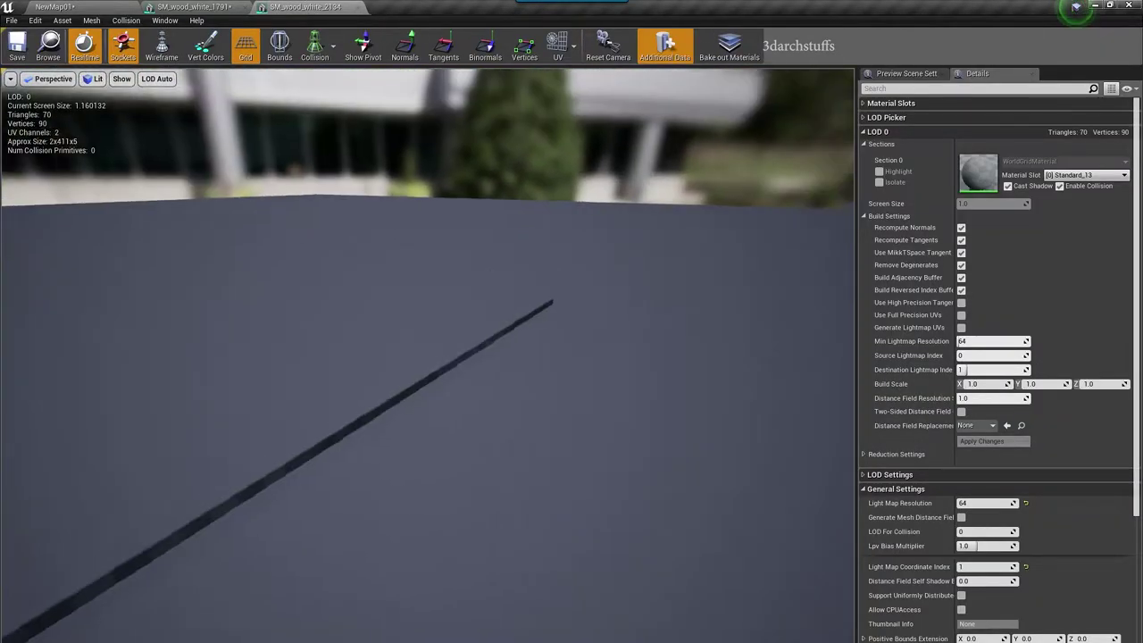
right_click_drag(516, 414, 511, 414)
scroll(494, 446, "down", 5)
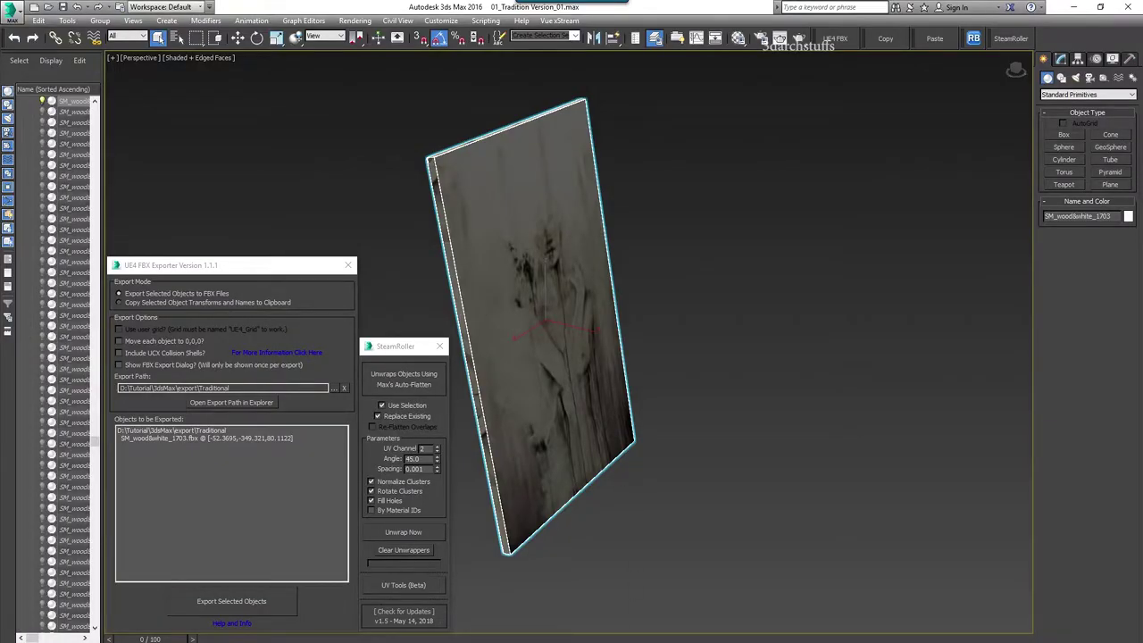
Step: In 3ds Max, exit the canvas isolation, select the baseboard SM_wood&white_2134 under the window and frame it
key("alt+q")
mouse_move(641, 375)
middle_mouse_down("alt")
mouse_move(661, 439)
mouse_move(742, 348)
mouse_move(799, 315)
mouse_move(788, 313)
middle_mouse_up("alt")
mouse_move(461, 201)
middle_mouse_down()
mouse_move(678, 214)
mouse_move(607, 265)
mouse_move(477, 215)
mouse_move(643, 210)
middle_mouse_up()
scroll(620, 273, "up", 5)
middle_click_drag(598, 265, 663, 315)
left_click(433, 289)
key("z")
Step: Convert the selected baseboard to an Editable Mesh
right_click(658, 314)
mouse_move(706, 434)
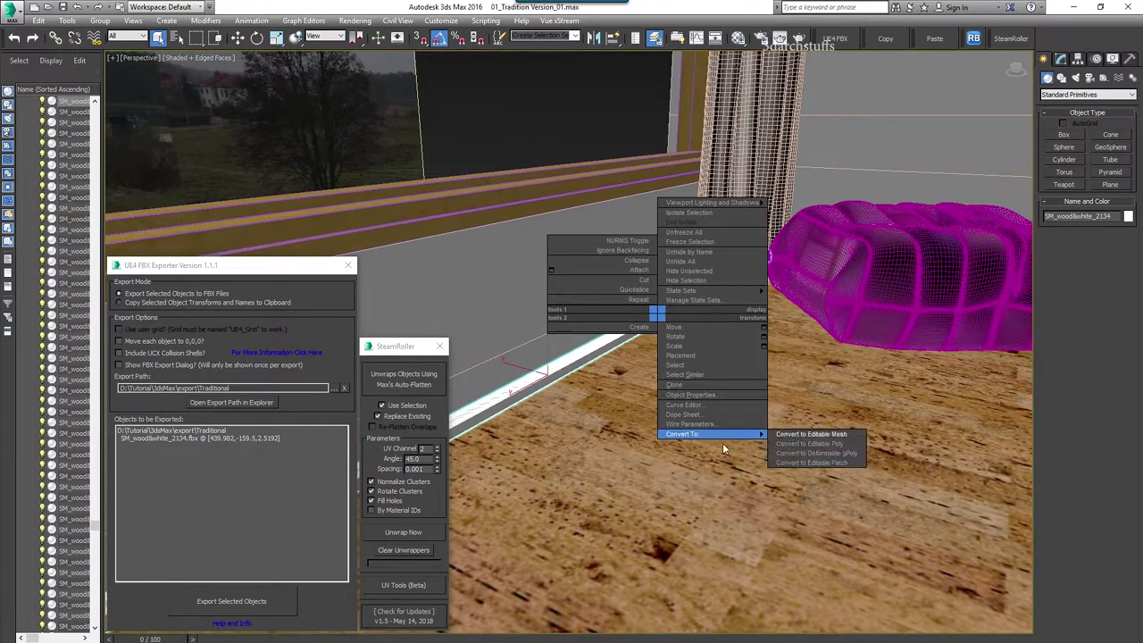
left_click(786, 434)
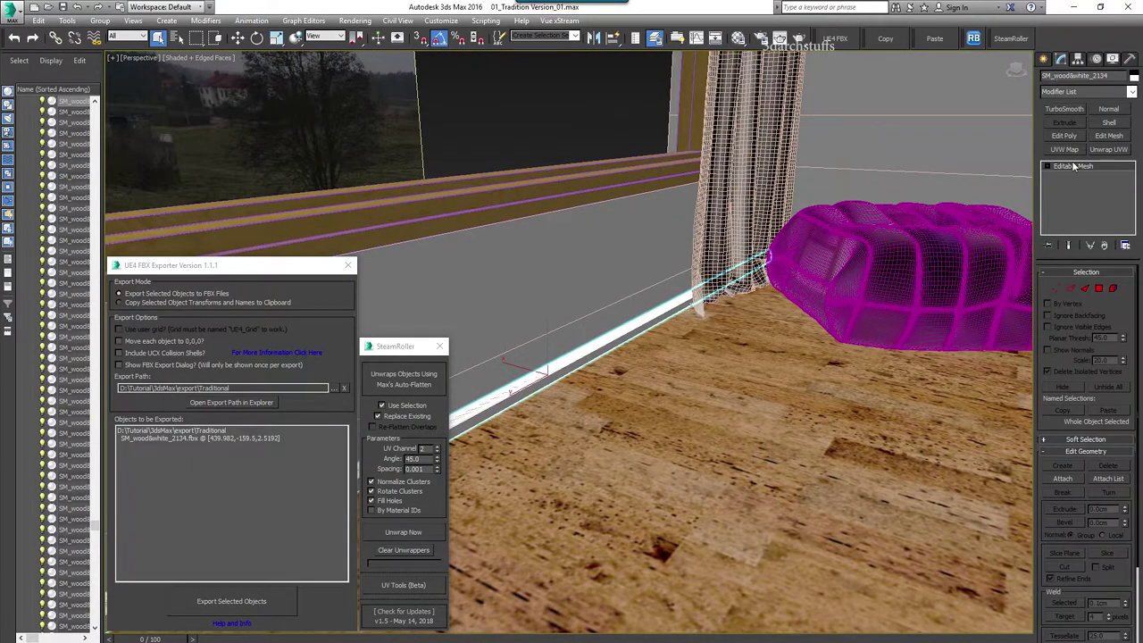
Step: Add a UVW Map modifier to the baseboard with Box mapping and 100 cm length, width and height
left_click(1065, 150)
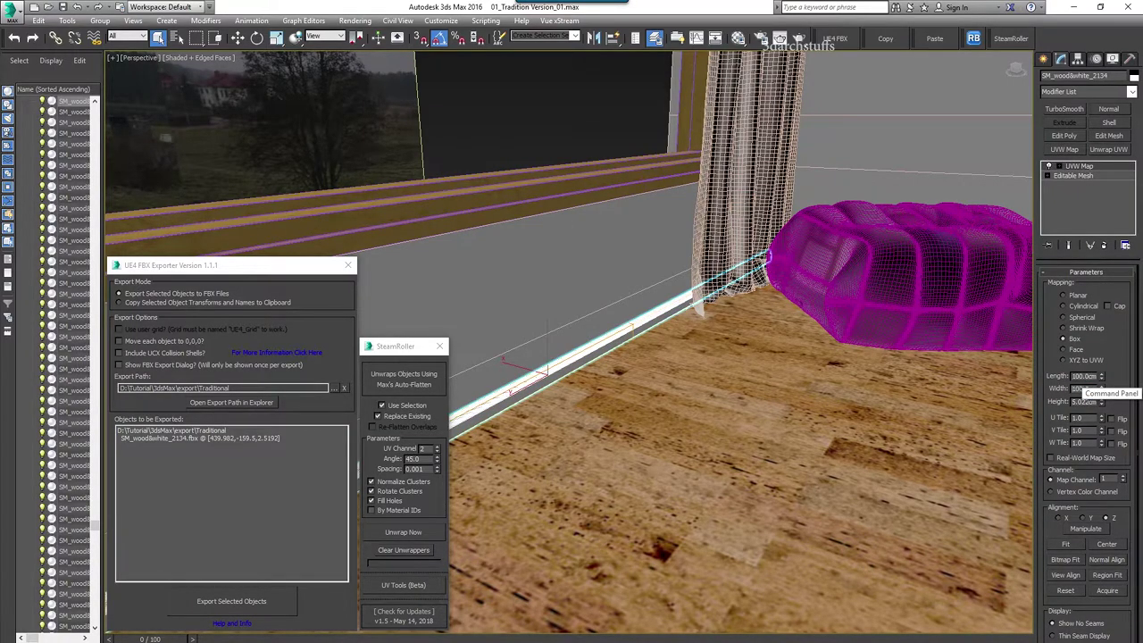
right_click(1075, 167)
left_click(1021, 217)
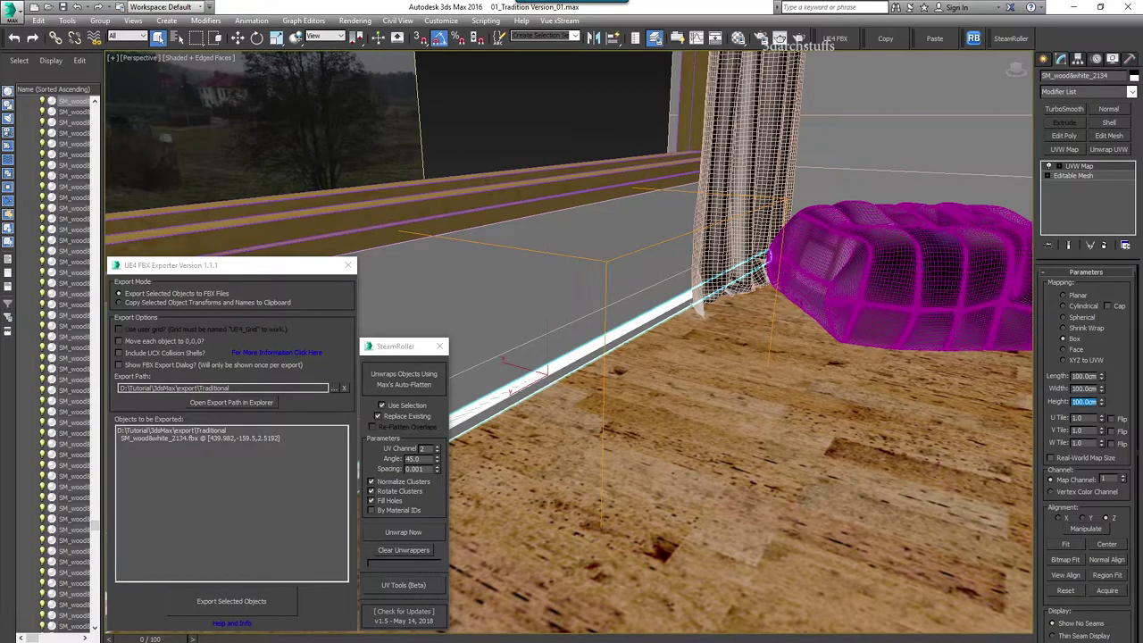
Step: Unwrap the baseboard on UV channel 2 with SteamRoller and open the resulting unwrap in the UV editor
left_click(193, 285)
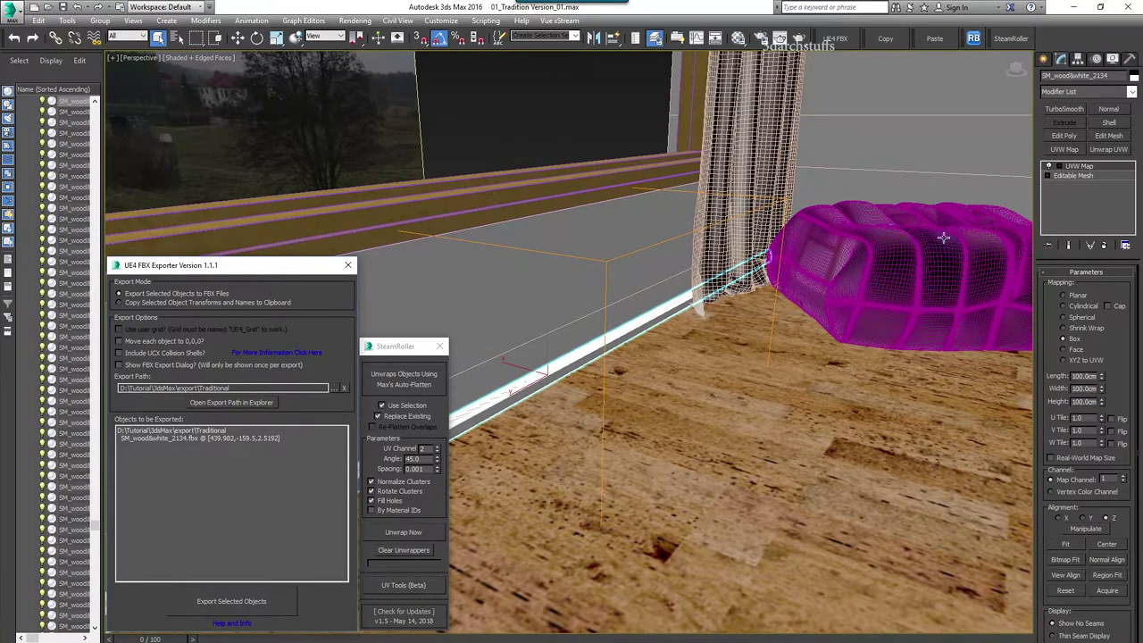
left_click(404, 533)
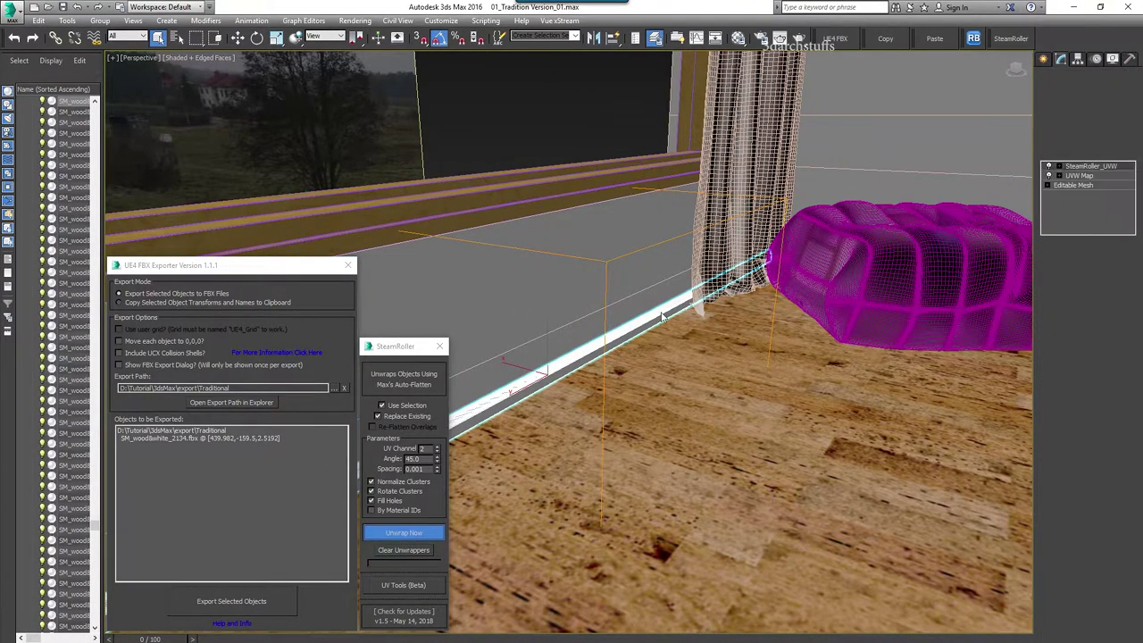
left_click(1084, 411)
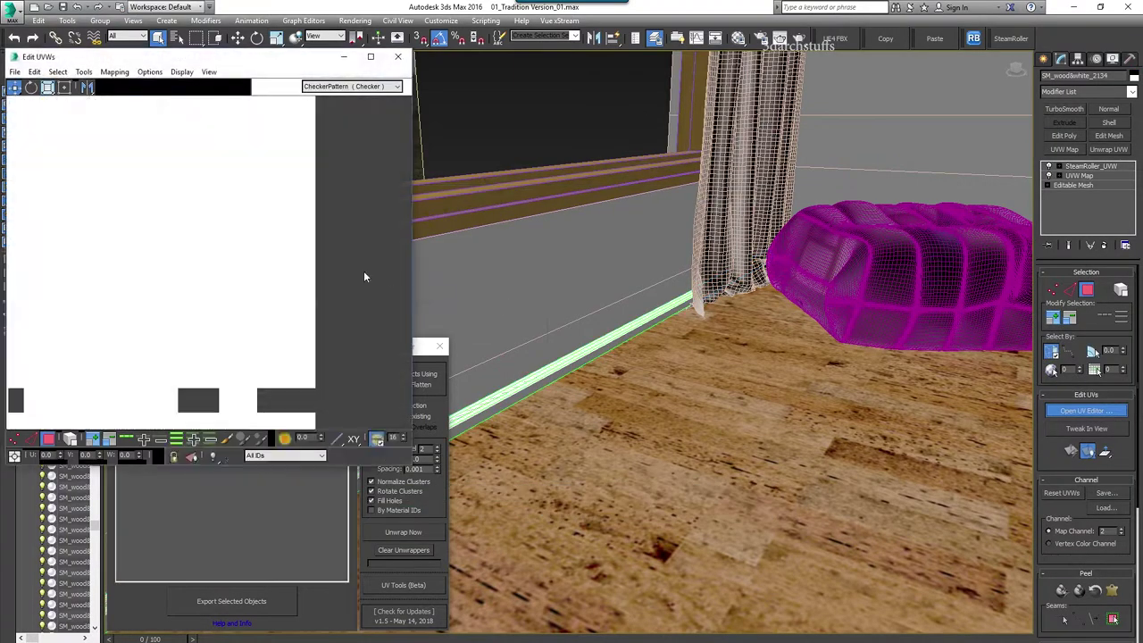
Step: Select all the baseboard's UV polygons and apply Flatten Mapping with a 45 polygon angle and 0.02 spacing
left_click(47, 438)
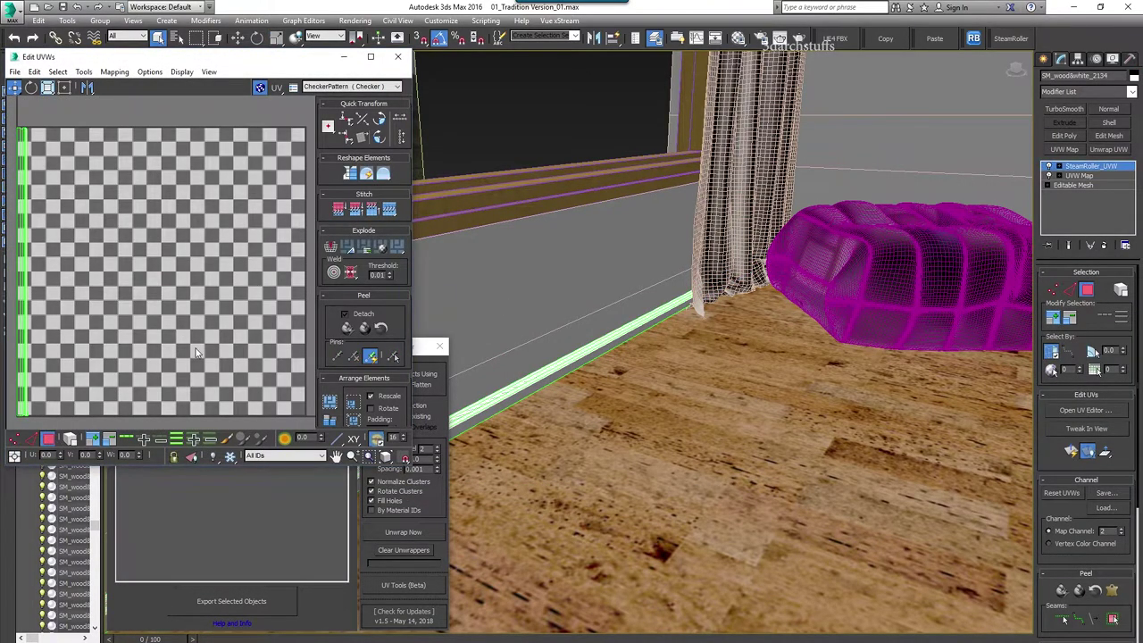
key("ctrl+a")
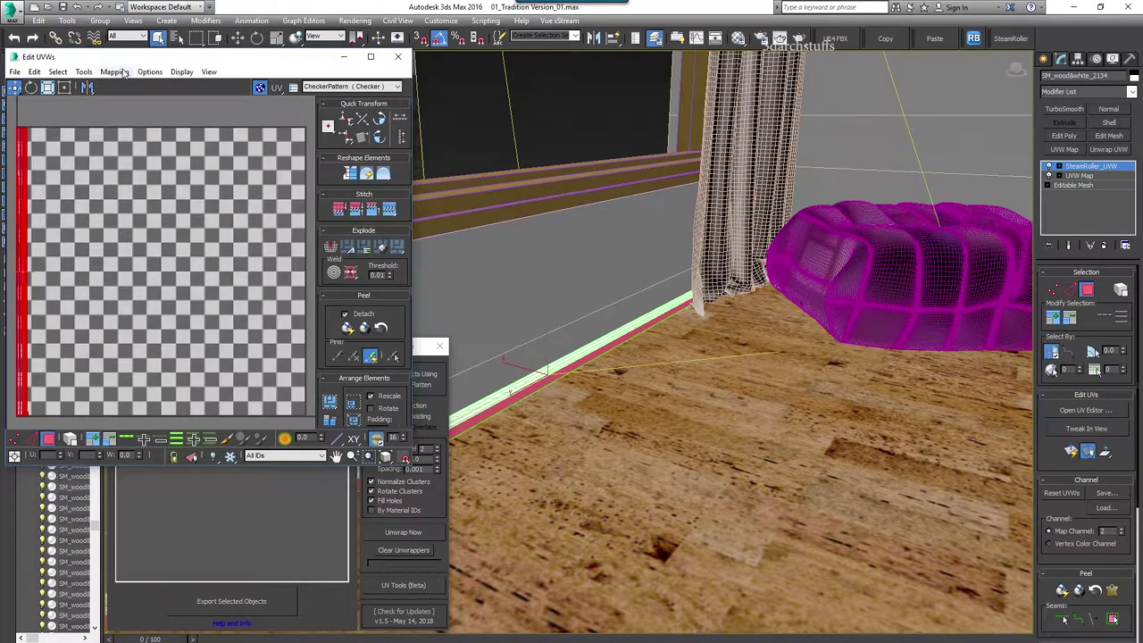
left_click(114, 71)
left_click(128, 90)
left_click(179, 94)
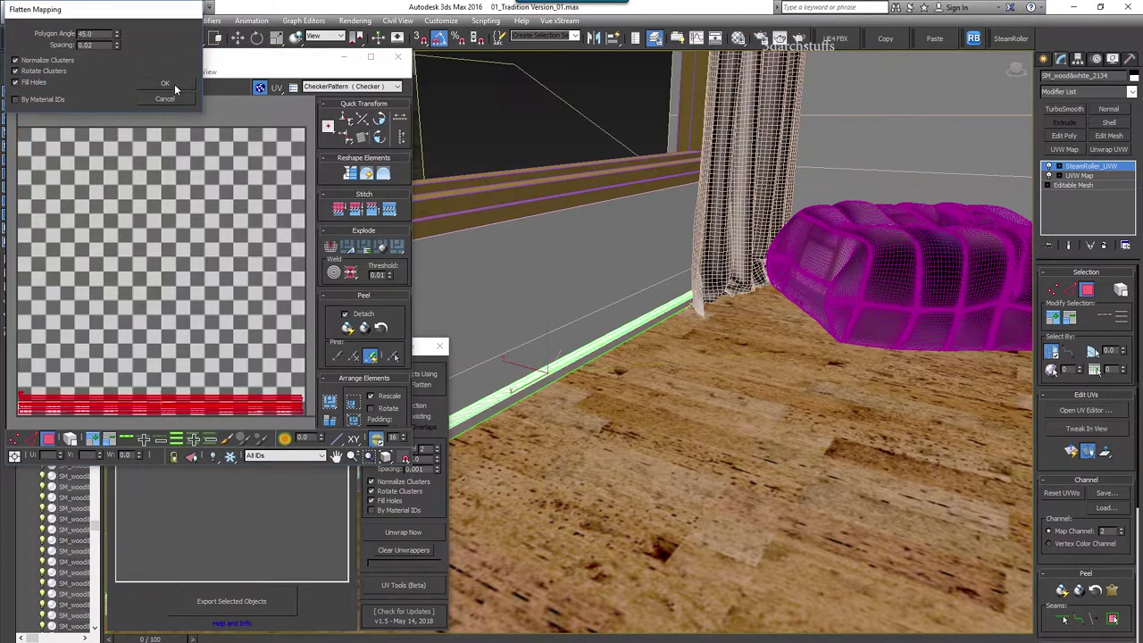
left_click(1091, 167)
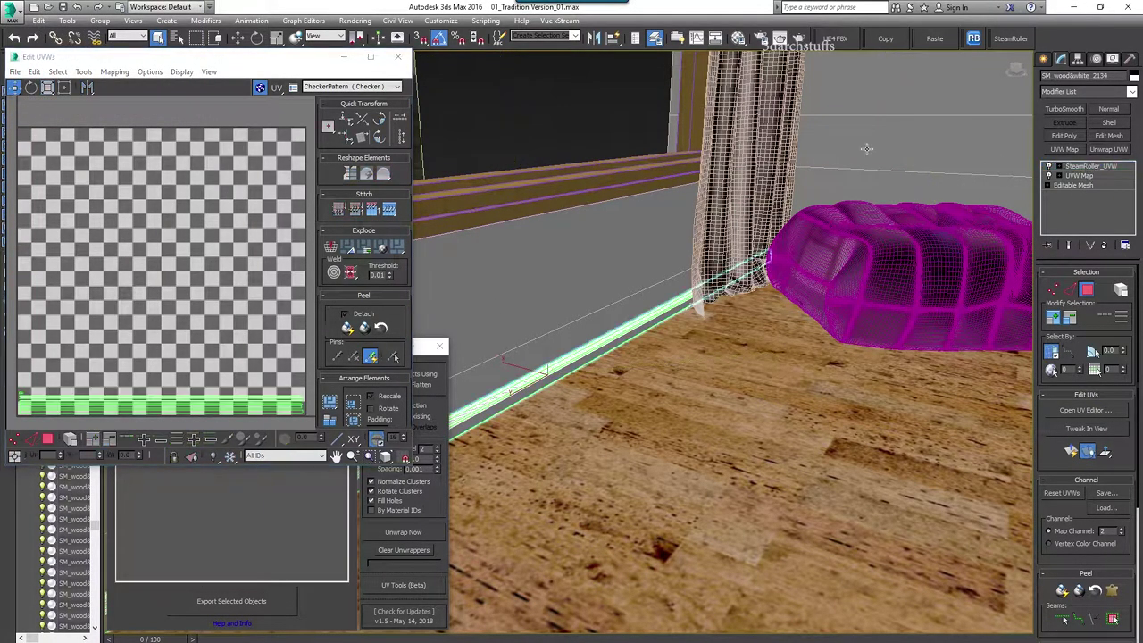
Step: Export the re-unwrapped baseboard from 3ds Max and import it into Unreal Engine's Meshesh folder, overwriting the existing SM_wood_white_2134 asset
left_click(398, 57)
left_click(265, 599)
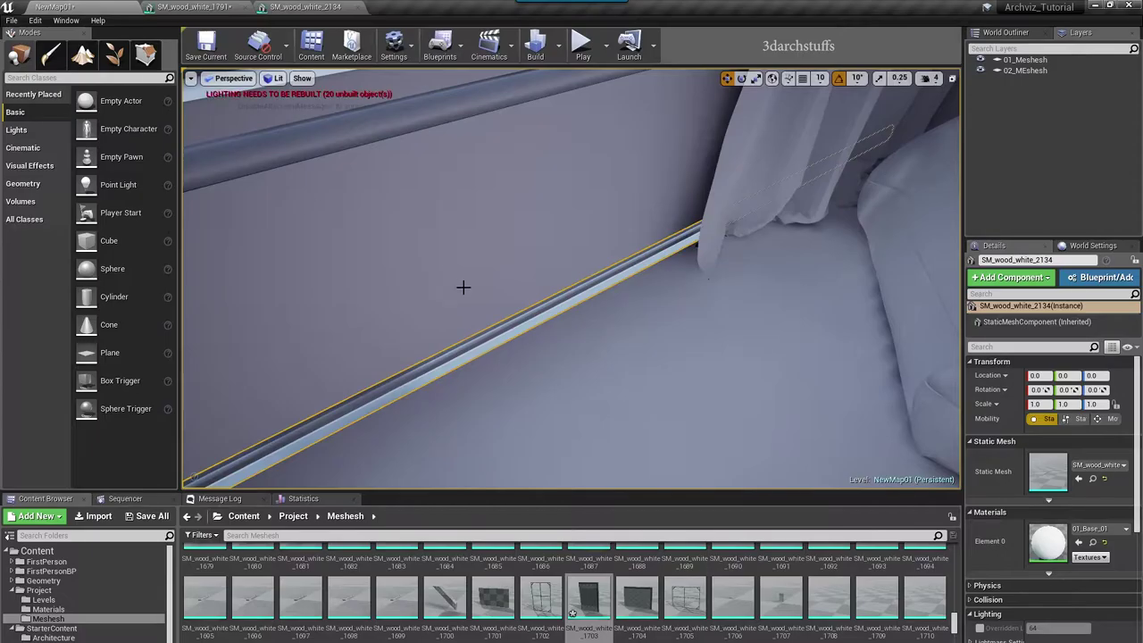
scroll(526, 285, "up", 3)
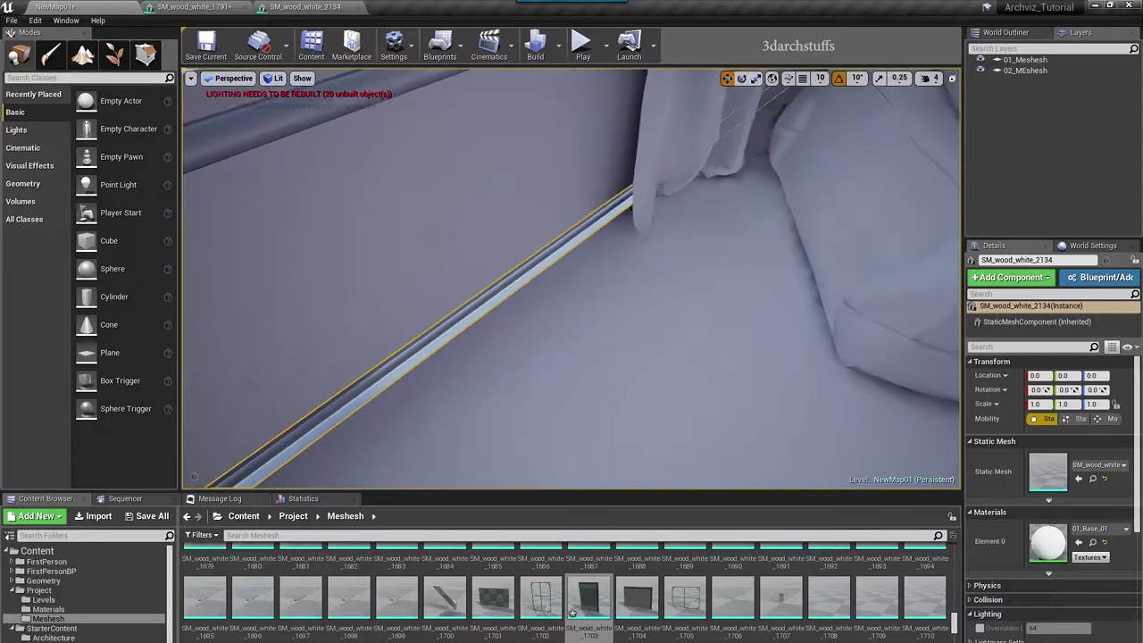
key("ctrl+b")
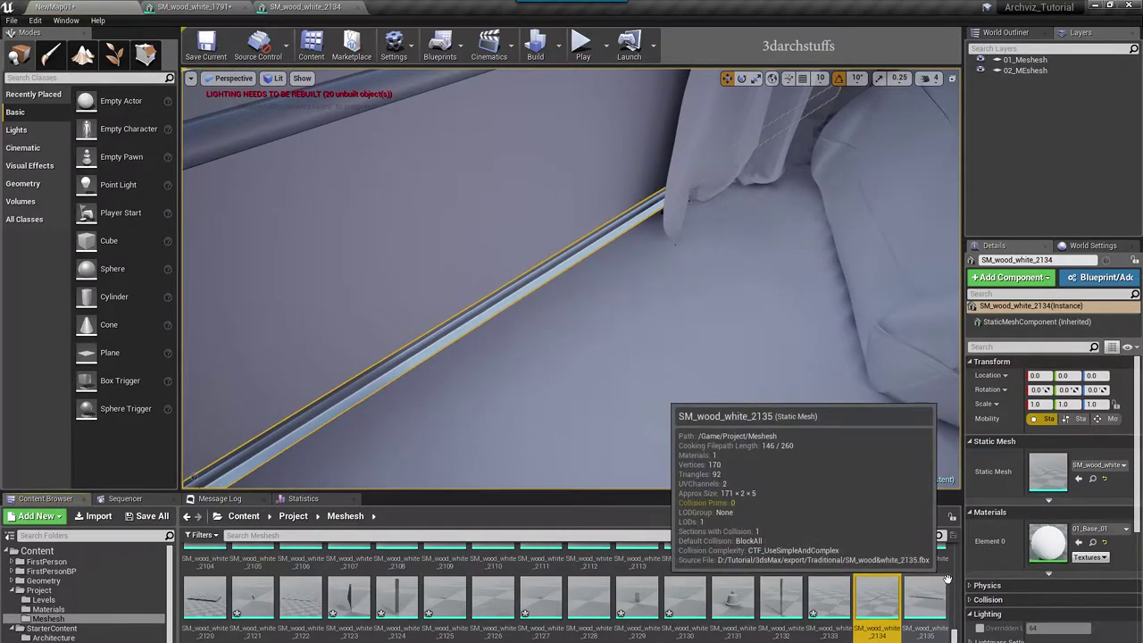
right_click(952, 585)
left_click(1002, 302)
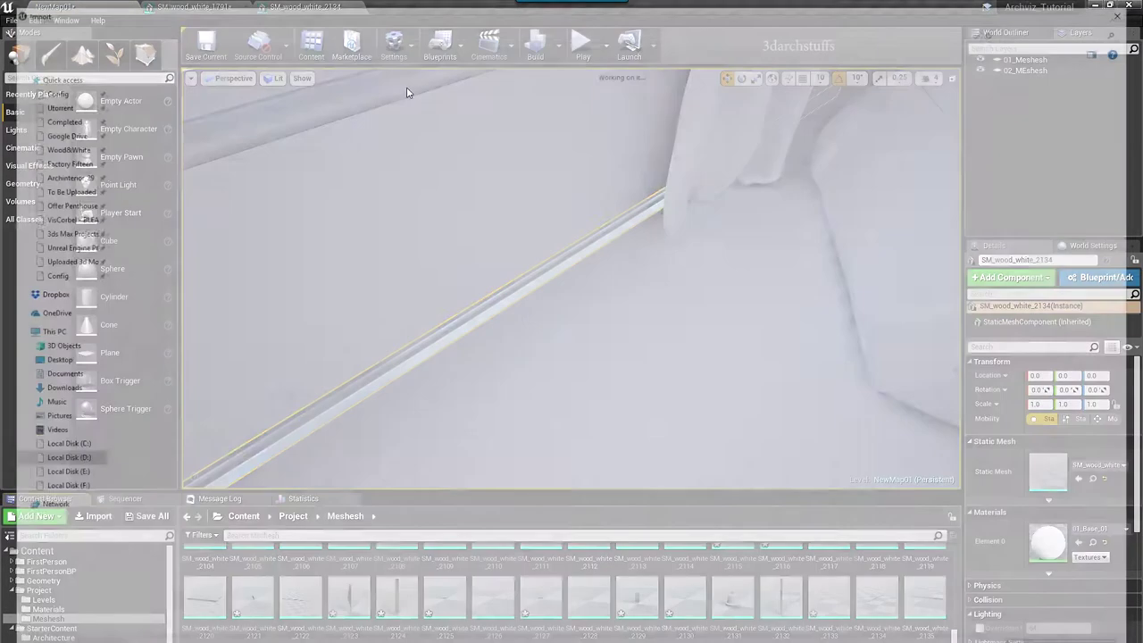
double_click(169, 69)
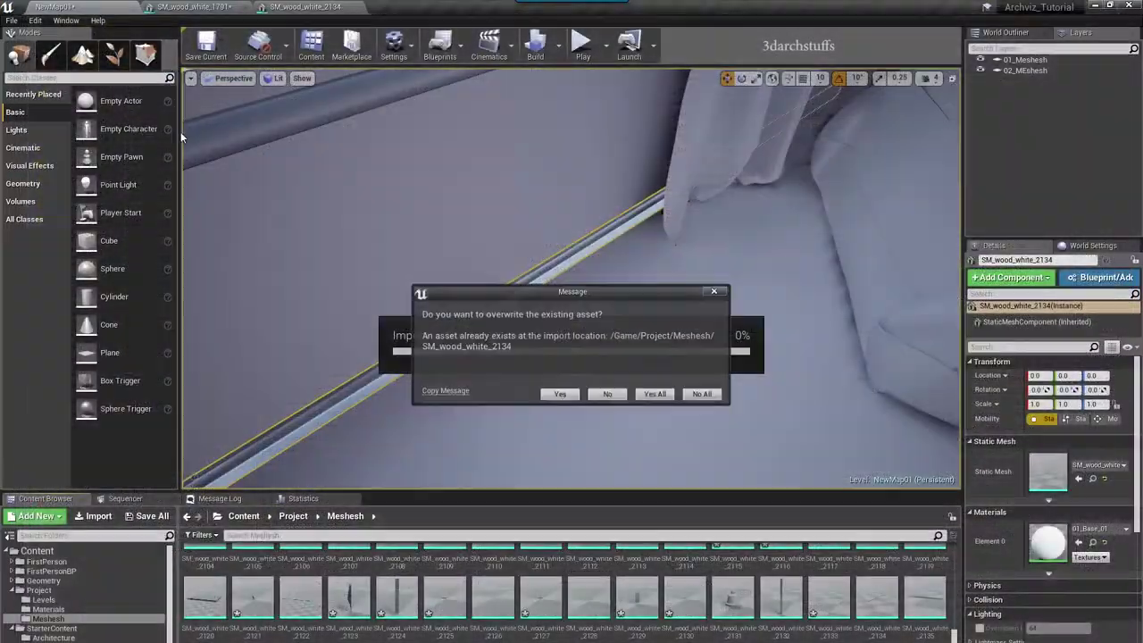
left_click(561, 395)
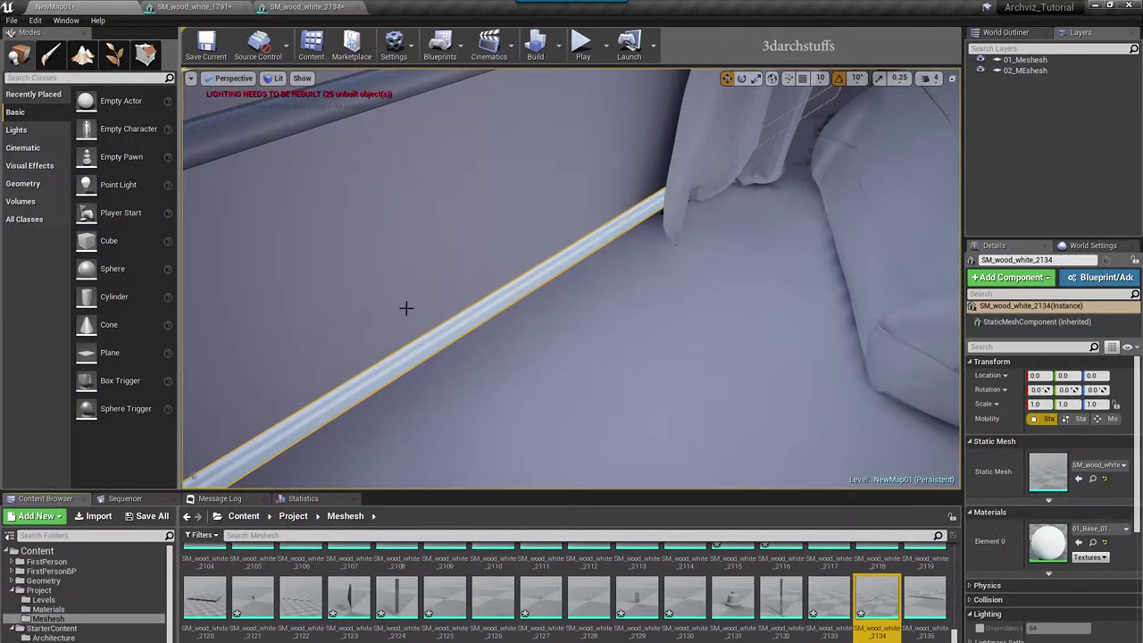
Step: Open the baseboard's static mesh, display its UV Channel 1, and apply Generate Lightmap UVs in the build settings
scroll(402, 306, "up", 3)
double_click(1048, 471)
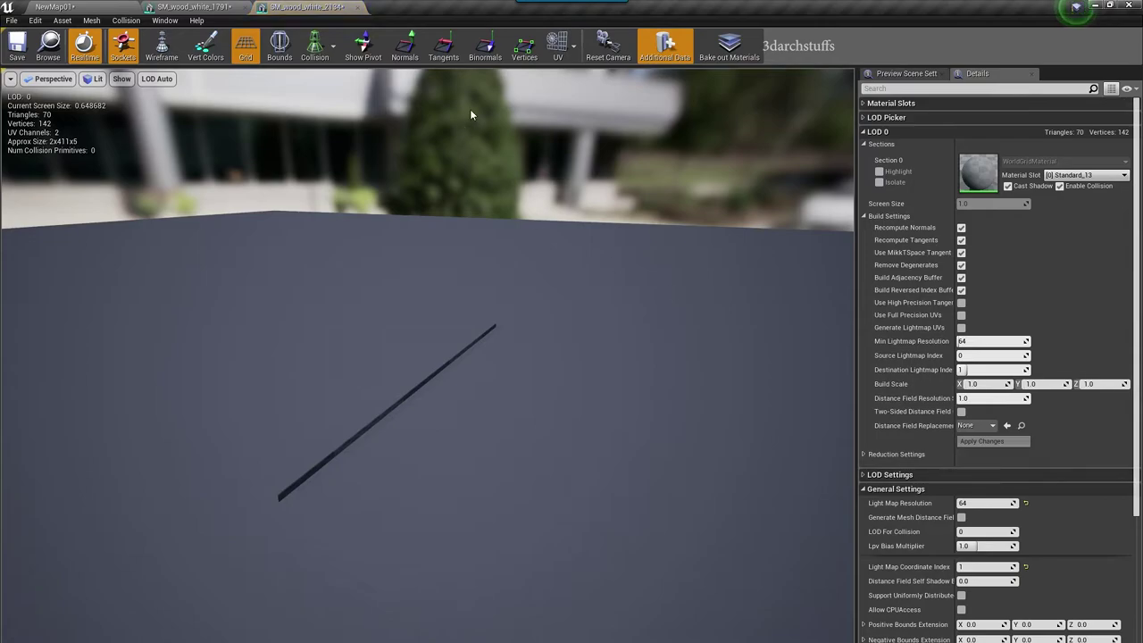
left_click(557, 49)
left_click(573, 101)
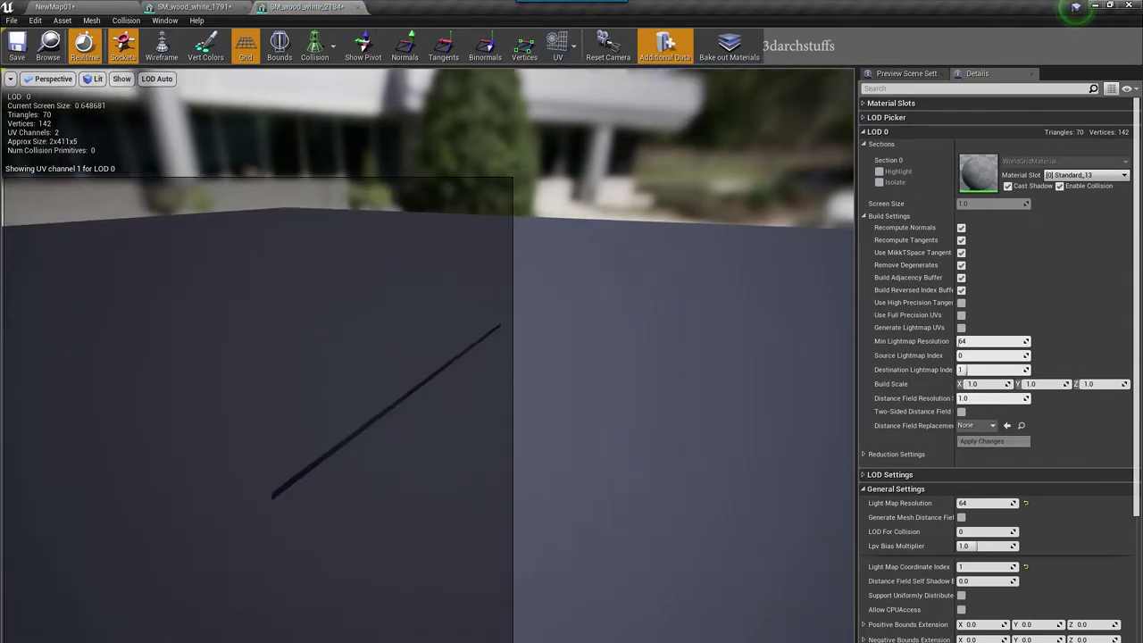
left_click(961, 328)
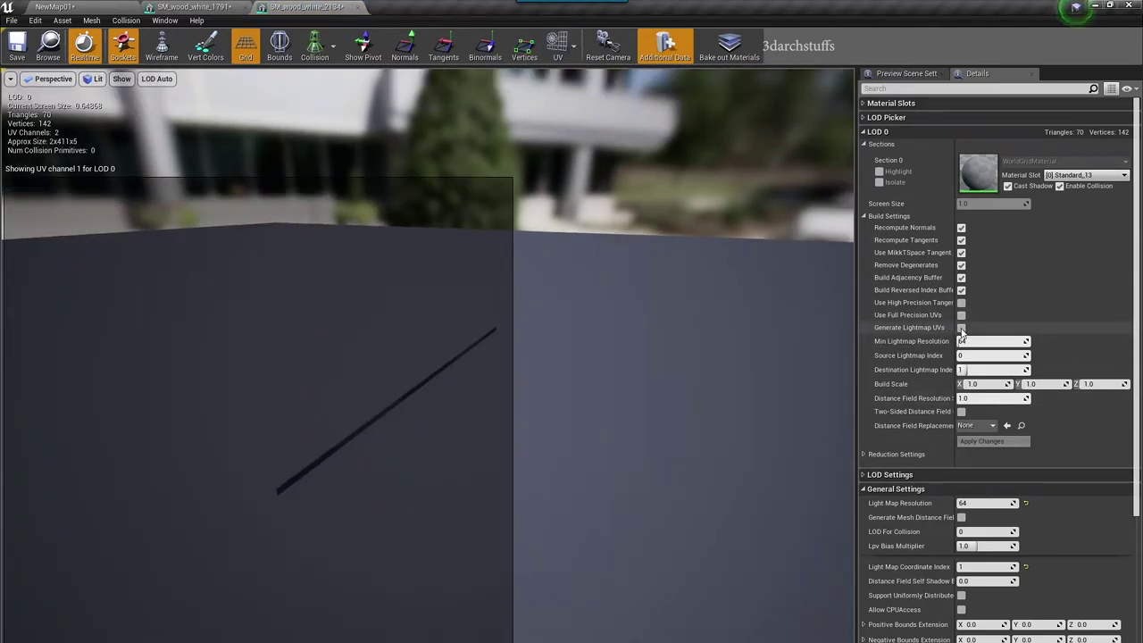
left_click(993, 441)
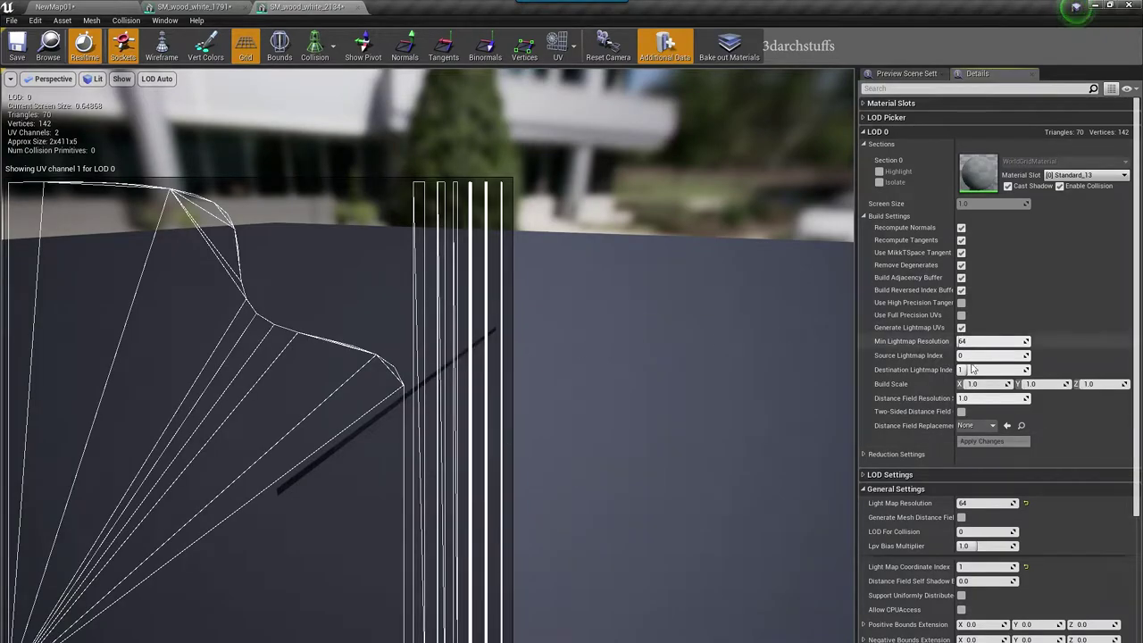
Step: Try a source lightmap index of 1 on the baseboard mesh, and reapply it with index 0
left_click(993, 441)
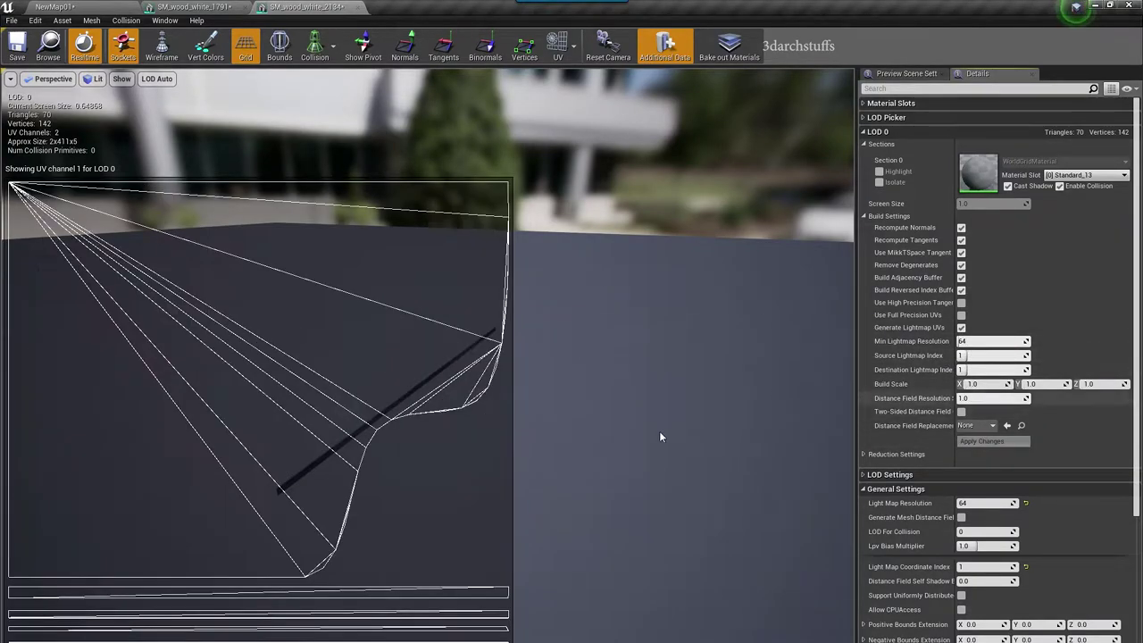
left_click_drag(974, 357, 959, 357)
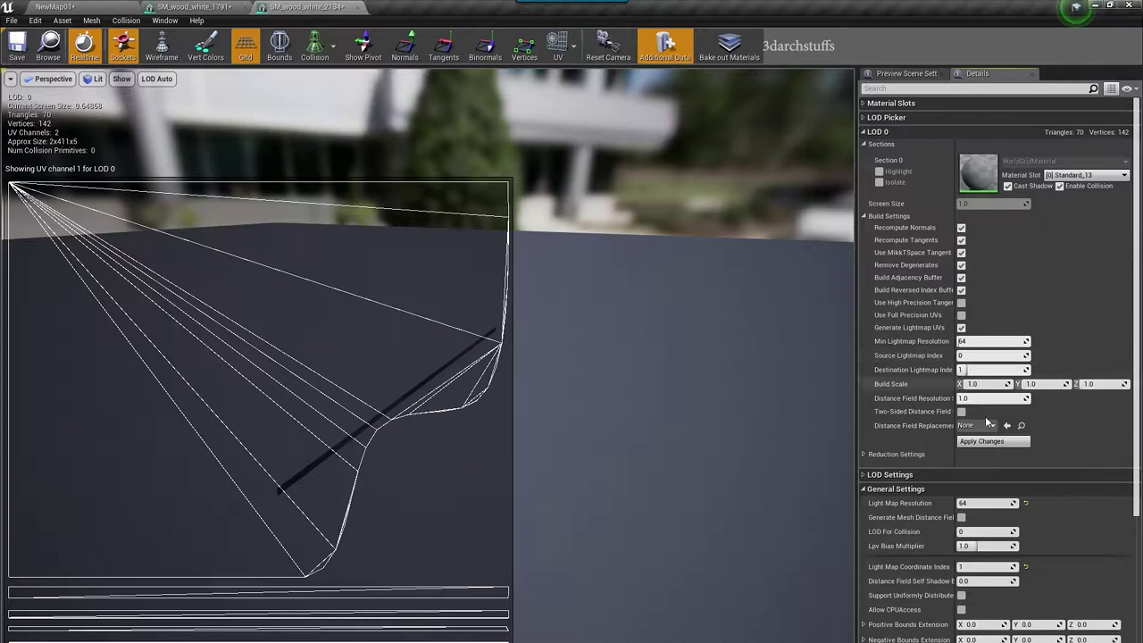
left_click(991, 441)
Step: Back in the level, inspect UV Channel 1 of the cabinet's base mesh, SM_wood_white_1835
left_click(122, 6)
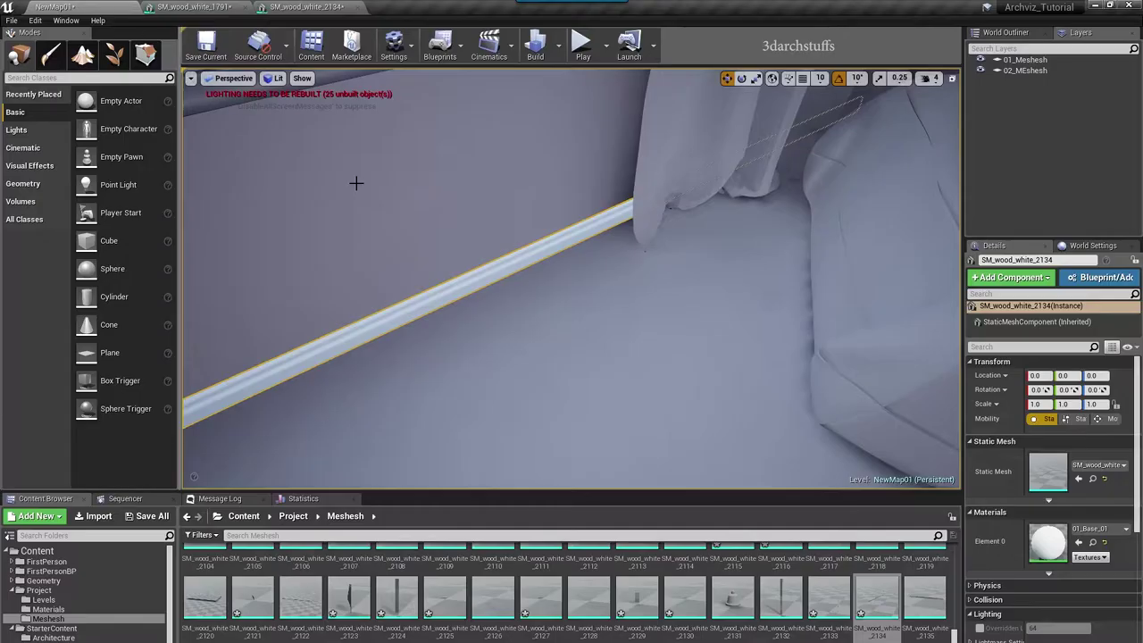
right_click_drag(650, 256, 446, 250)
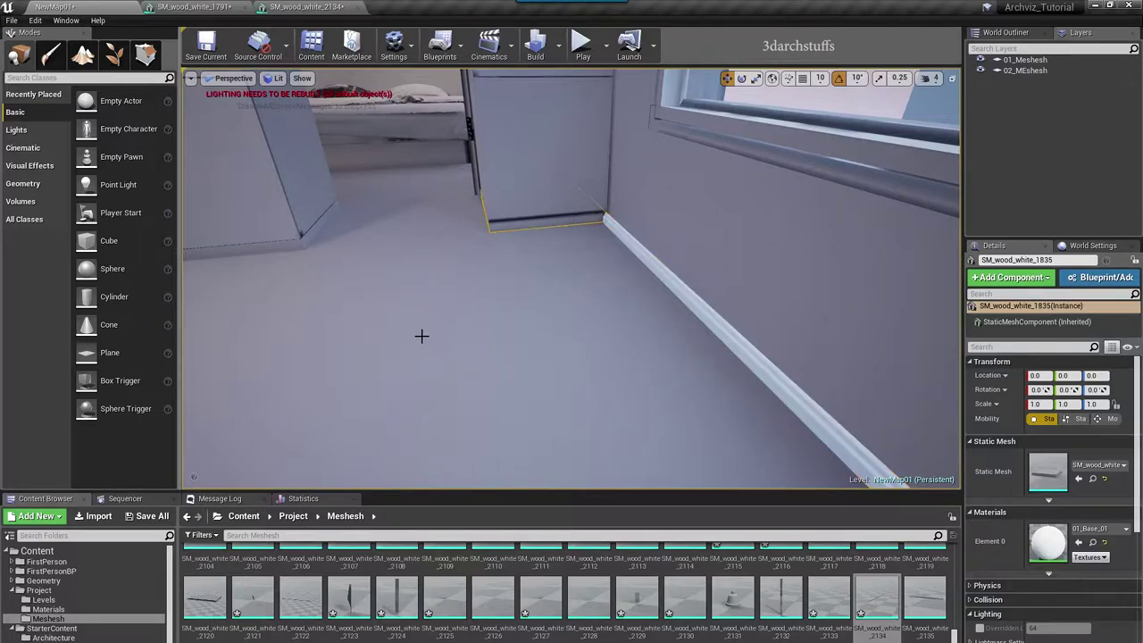
key("f")
left_click_drag(497, 324, 550, 322, "alt")
scroll(510, 322, "down", 4)
double_click(1049, 474)
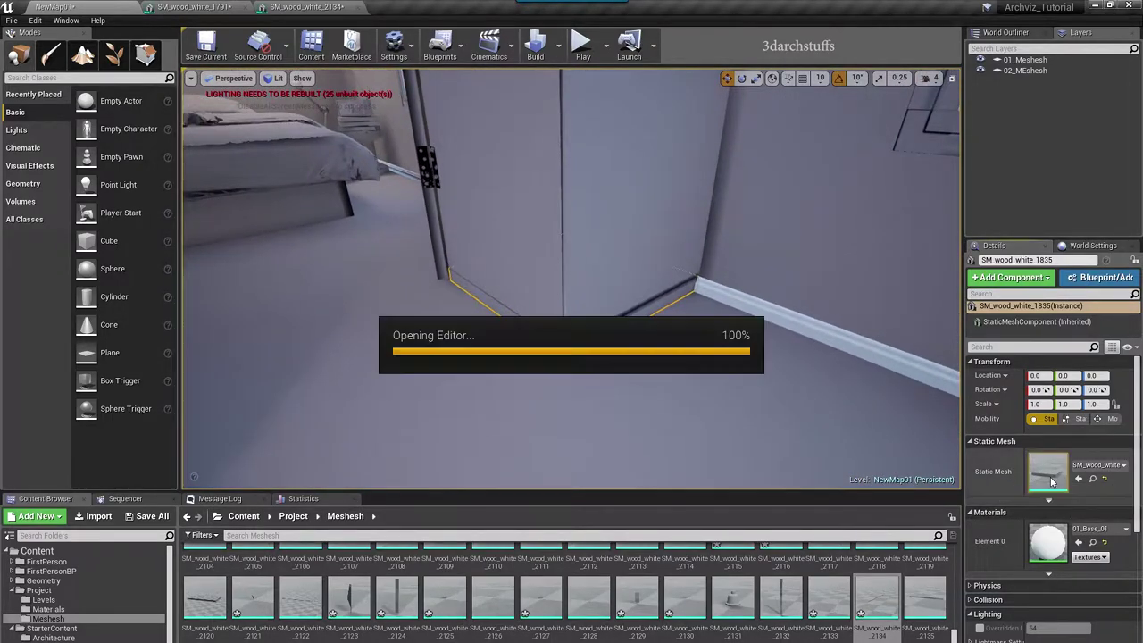
left_click(558, 47)
left_click(577, 102)
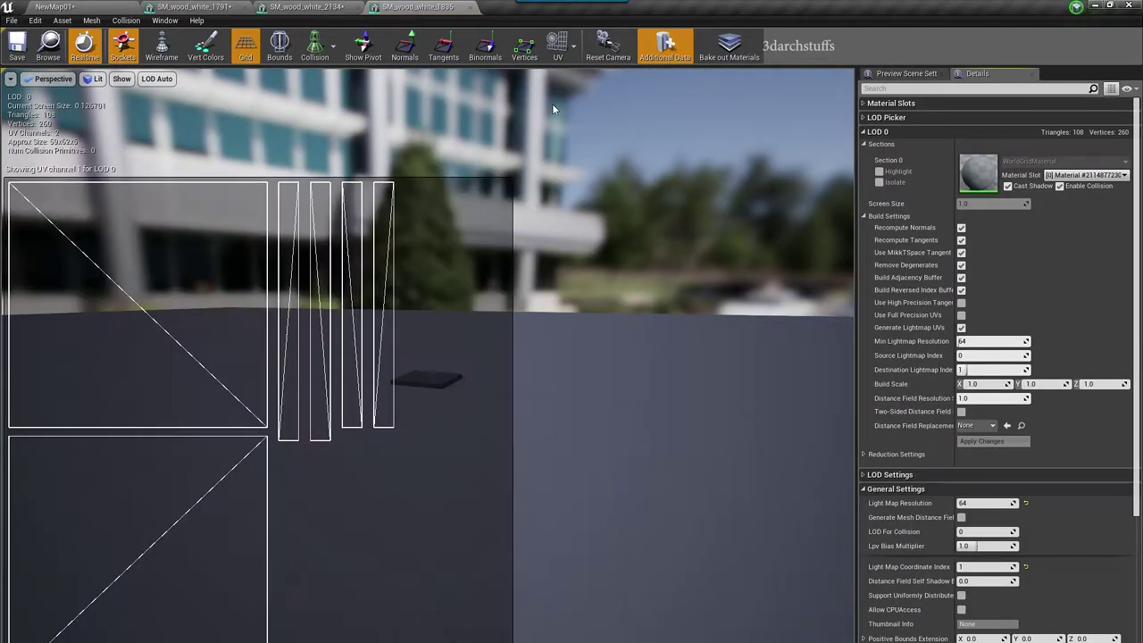
Step: Apply Generate Lightmap UVs to the cabinet panel mesh SM_wood_white_1834 and test another source lightmap index before reapplying index 0
left_click(102, 6)
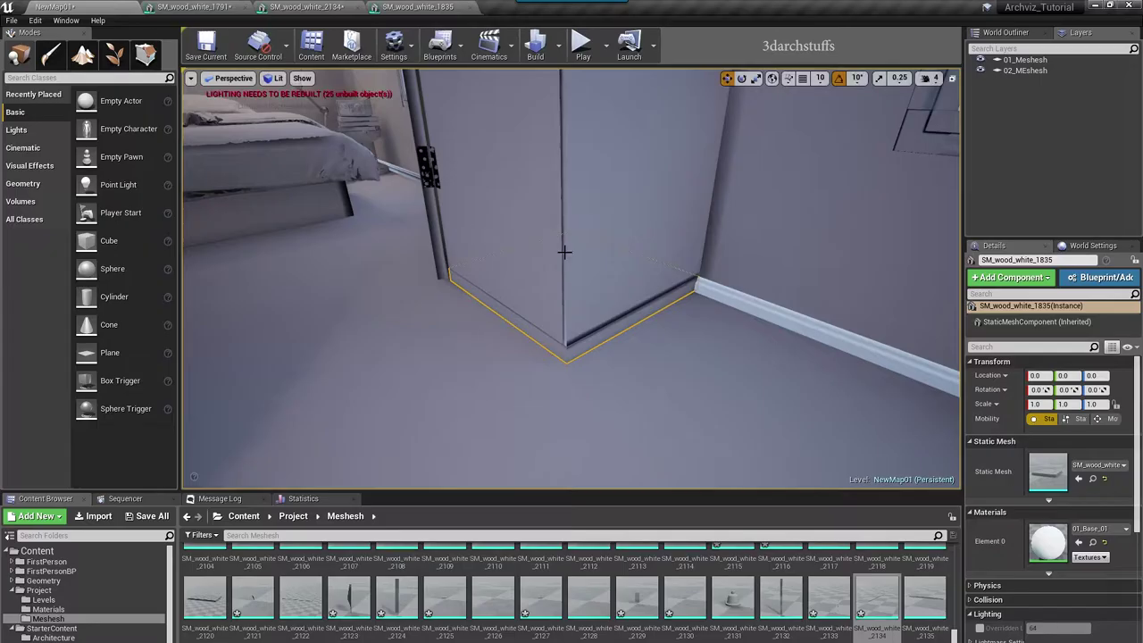
double_click(697, 159)
left_click(558, 45)
left_click(576, 100)
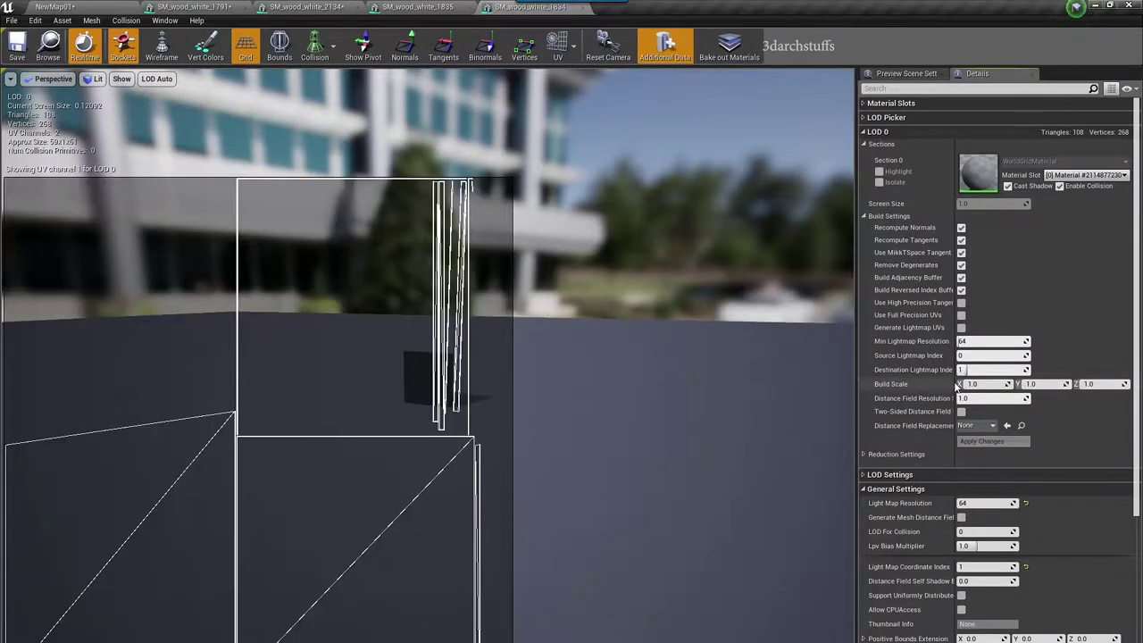
left_click(981, 441)
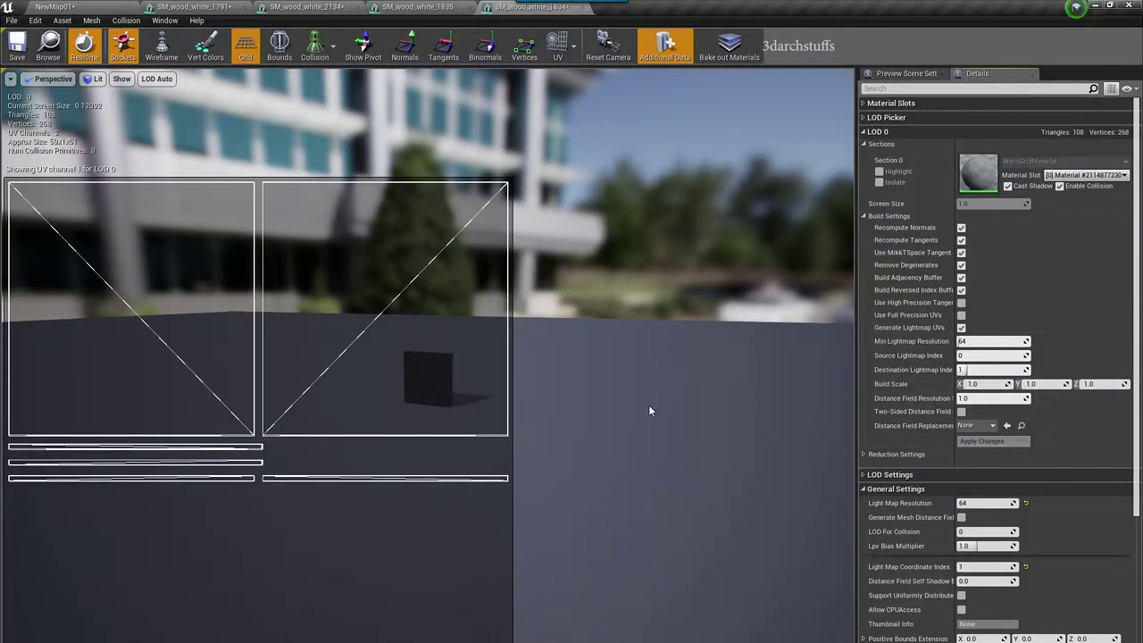
left_click(975, 441)
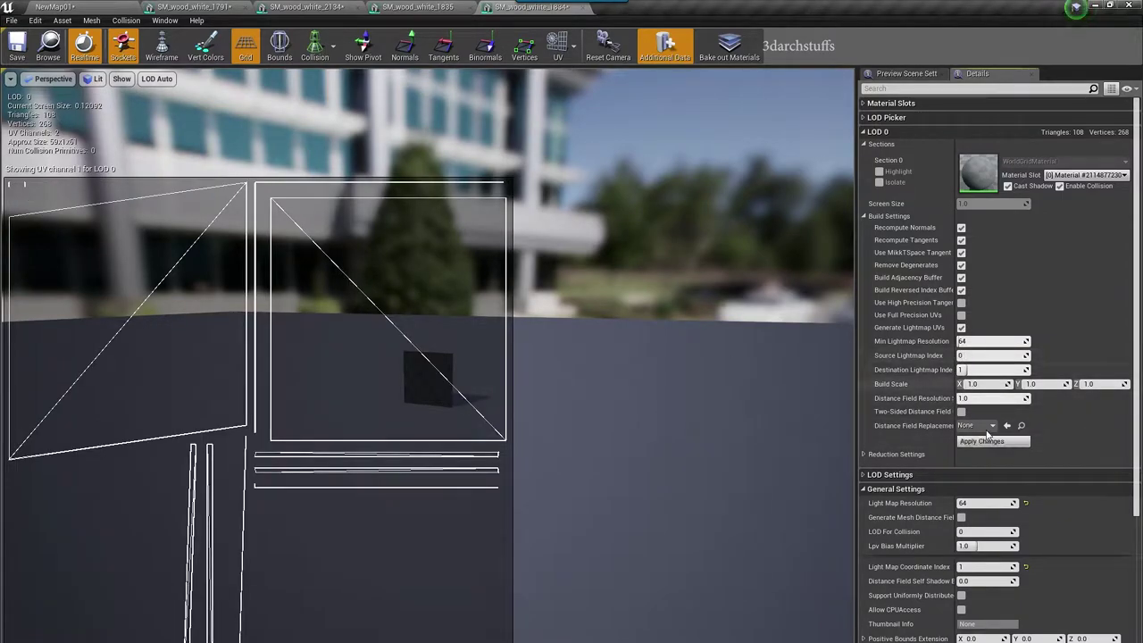
left_click(982, 440)
Step: Return to the level and select the open door's panel, SM_wood_white_1844, on its own instead of with its whole group
left_click(109, 9)
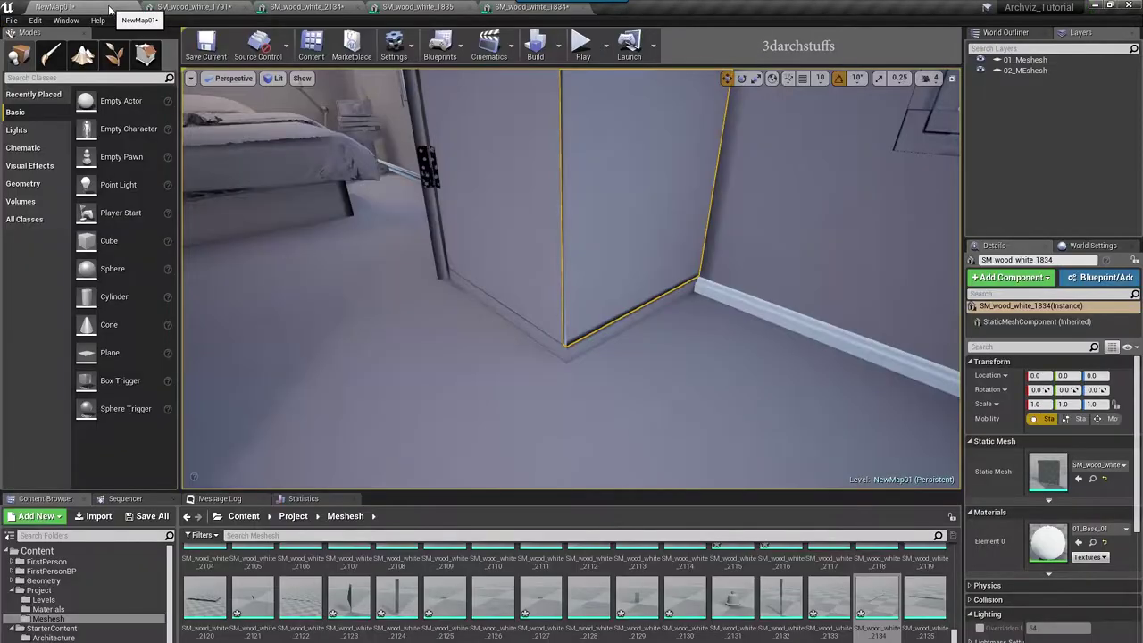
left_click_drag(518, 245, 479, 235)
left_click(518, 252)
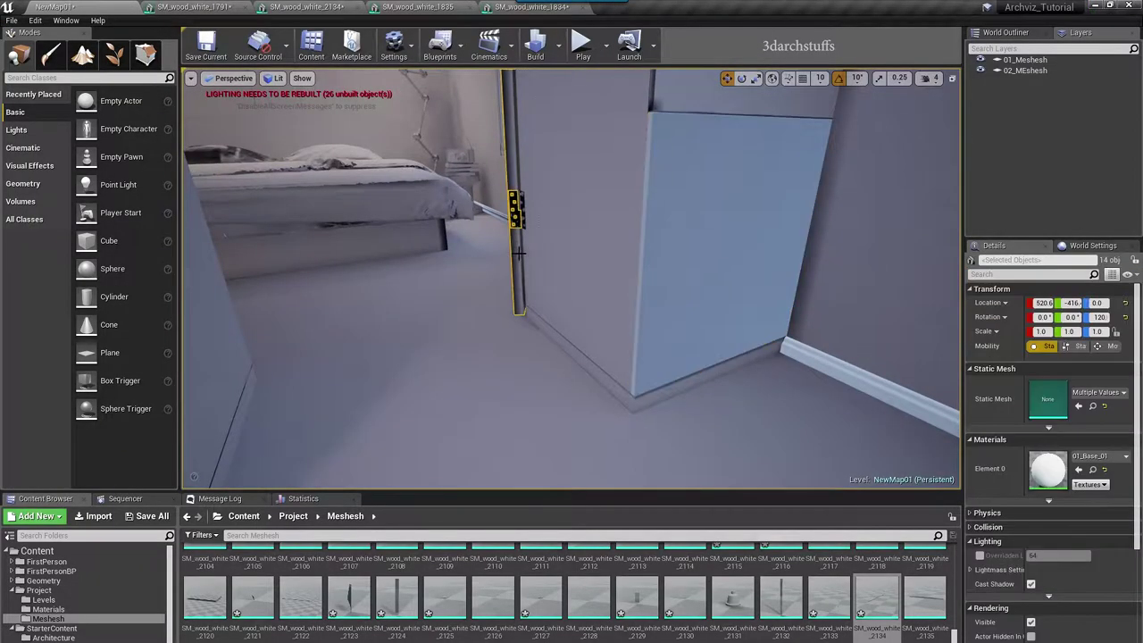
right_click_drag(612, 276, 670, 234)
key("f")
key("f")
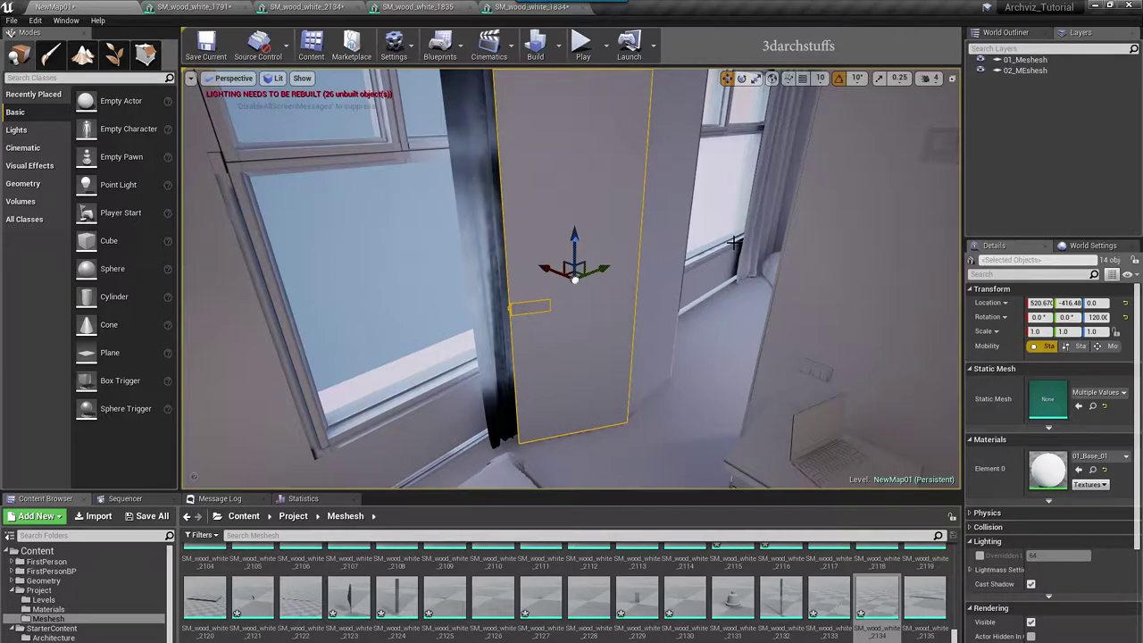
left_click(625, 358)
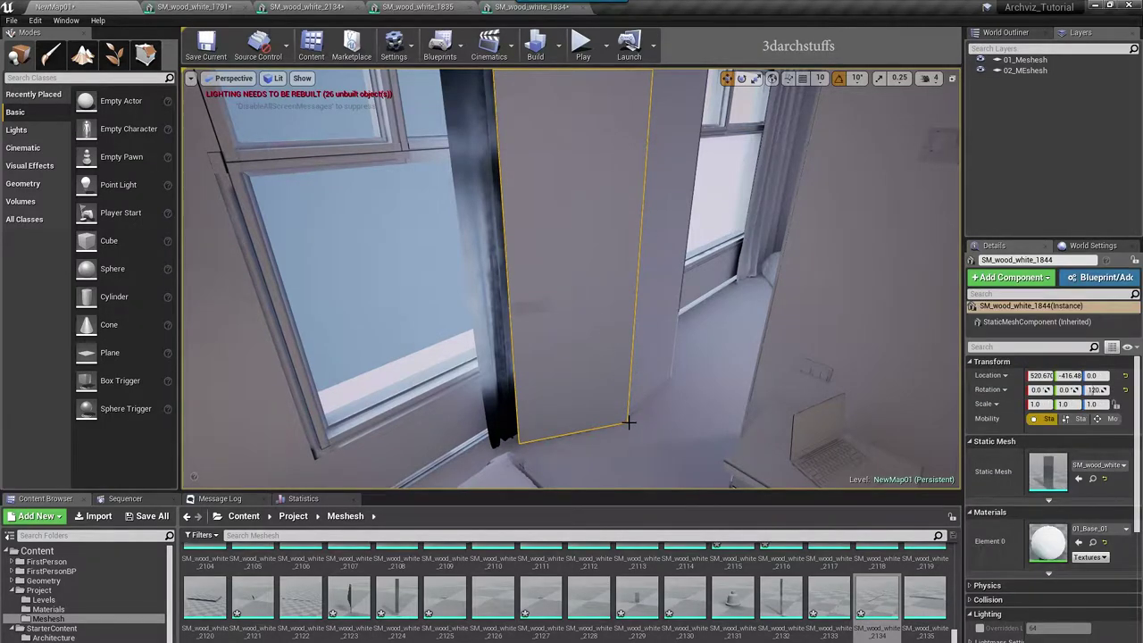
Step: Open the door panel's static mesh, display its UV Channel 1, and apply Generate Lightmap UVs
right_click_drag(653, 364, 683, 335)
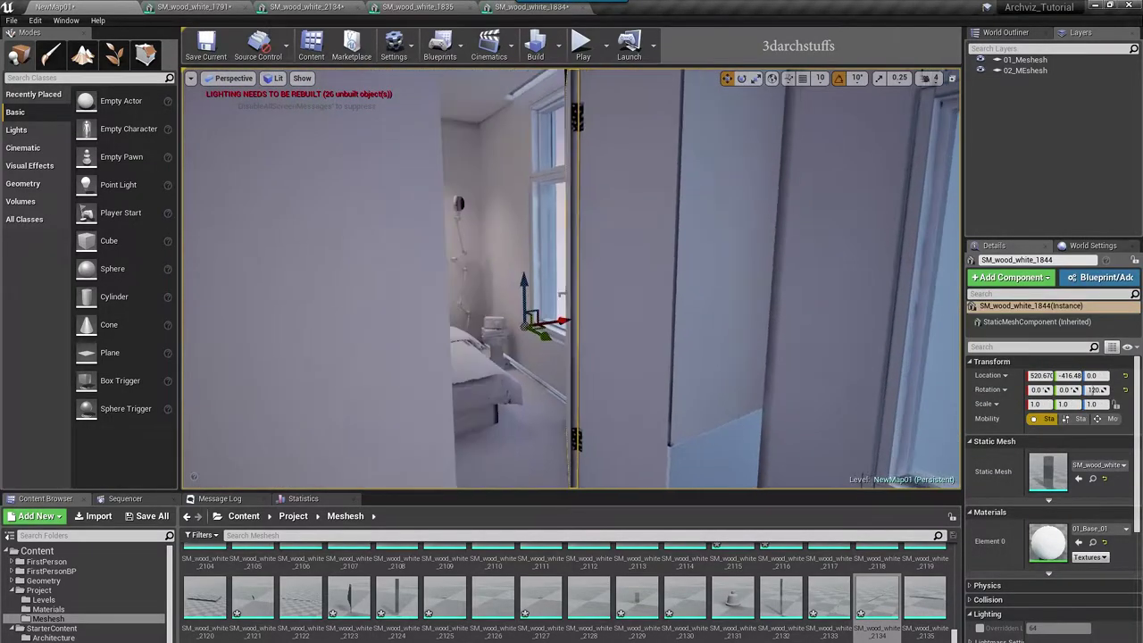
double_click(1057, 475)
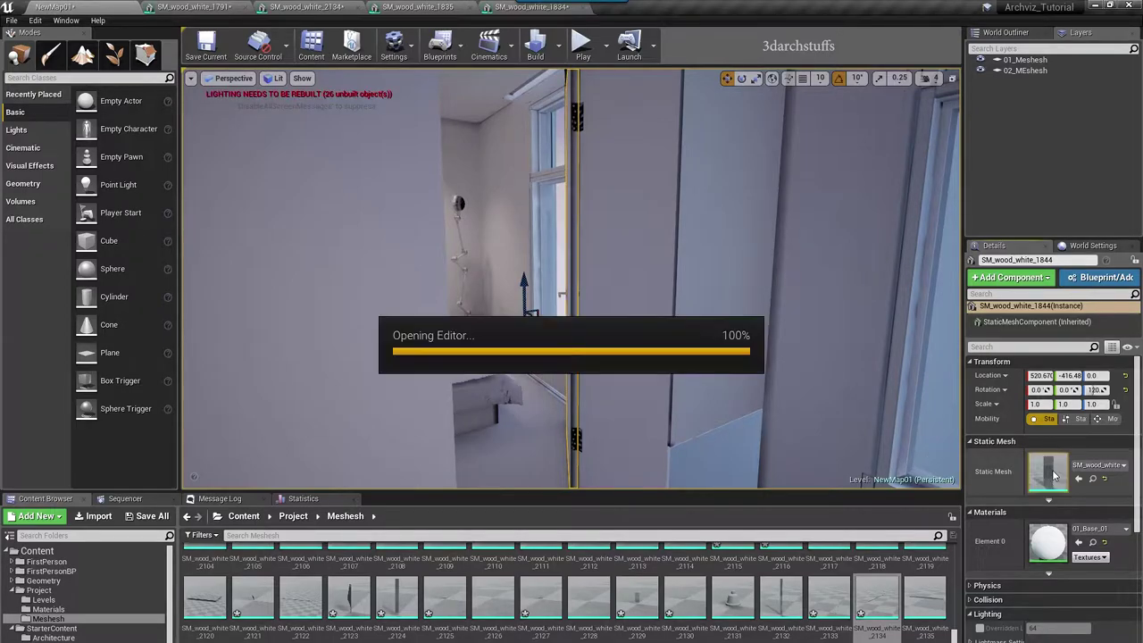
left_click(557, 46)
left_click(567, 100)
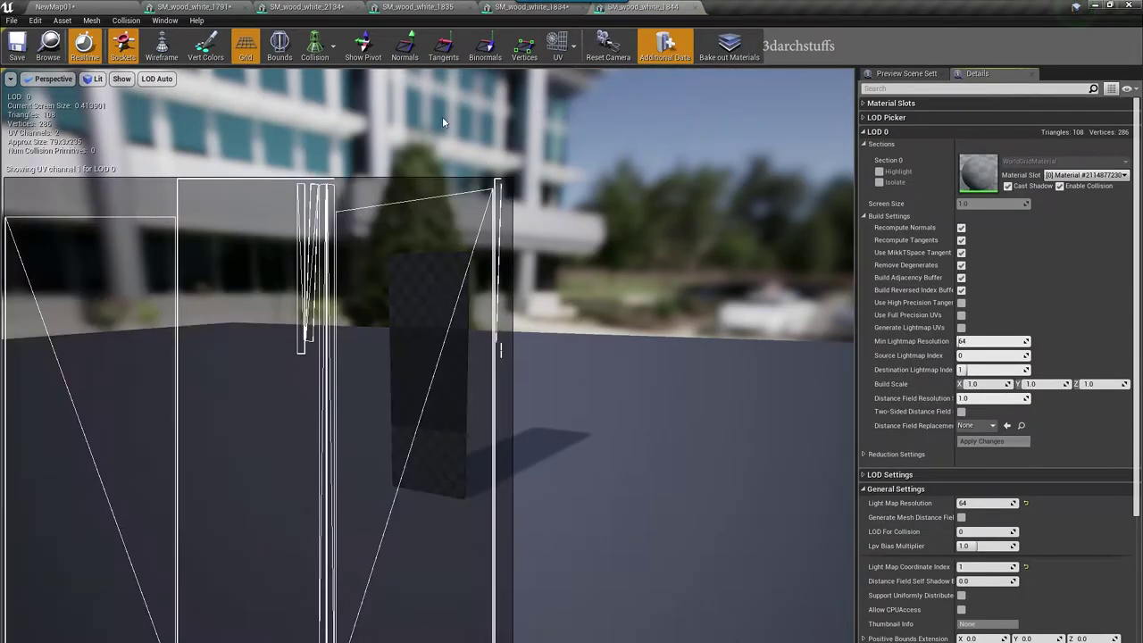
left_click(961, 327)
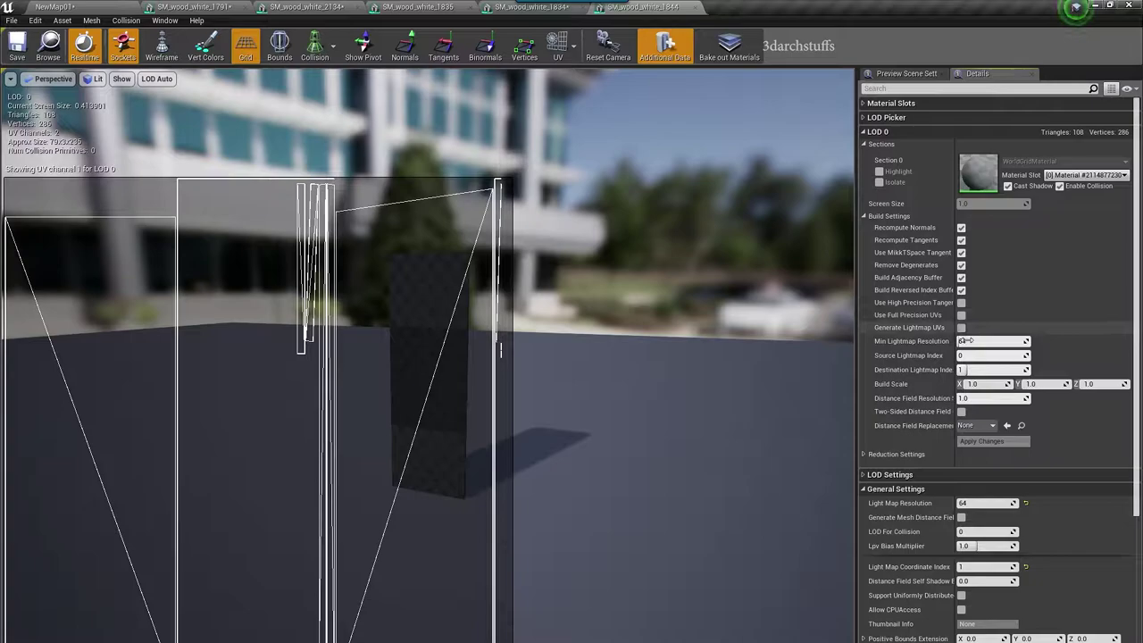
left_click(983, 441)
Step: Select the black door hinge plate in the level, display UV Channel 1 of its mesh, and apply Generate Lightmap UVs
left_click(119, 8)
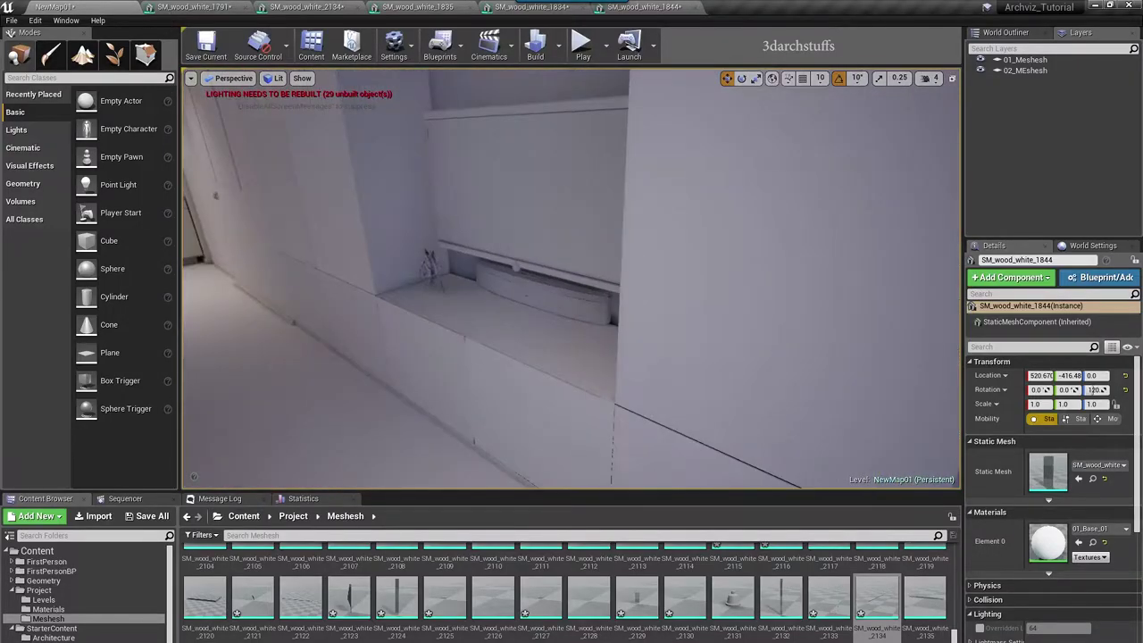
right_click_drag(610, 273, 804, 273)
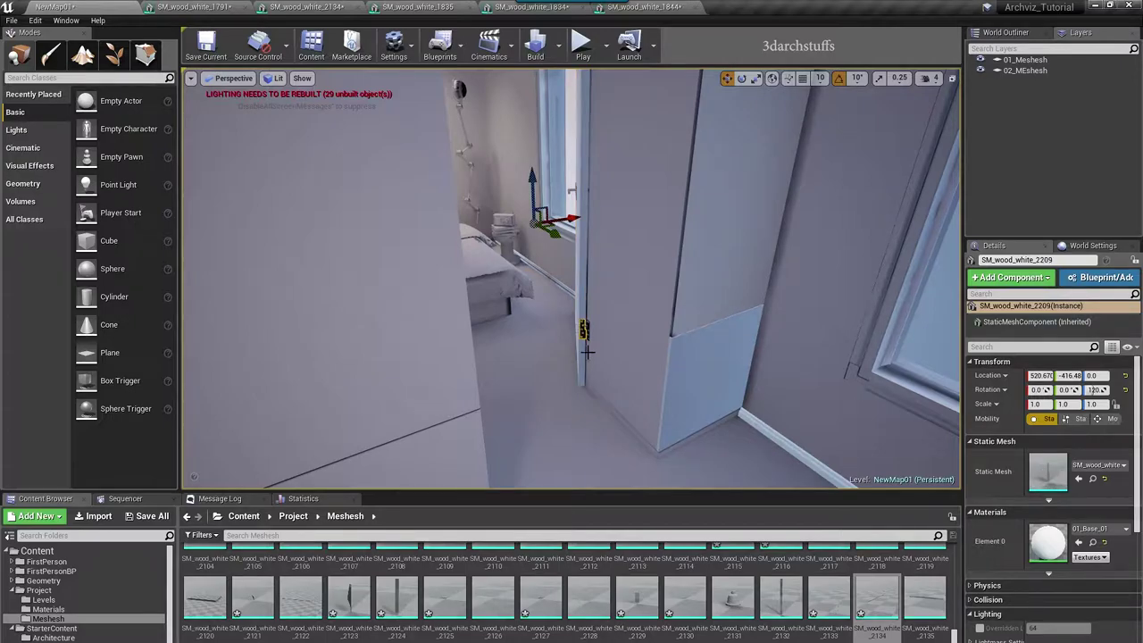
key("f")
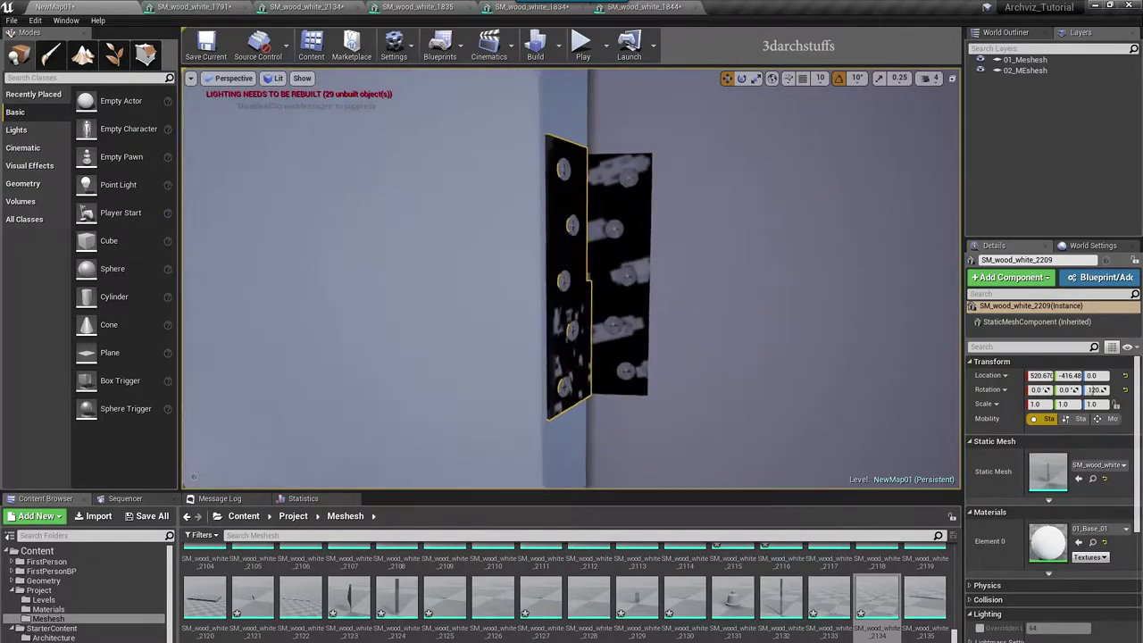
left_click_drag(819, 398, 734, 384, "alt")
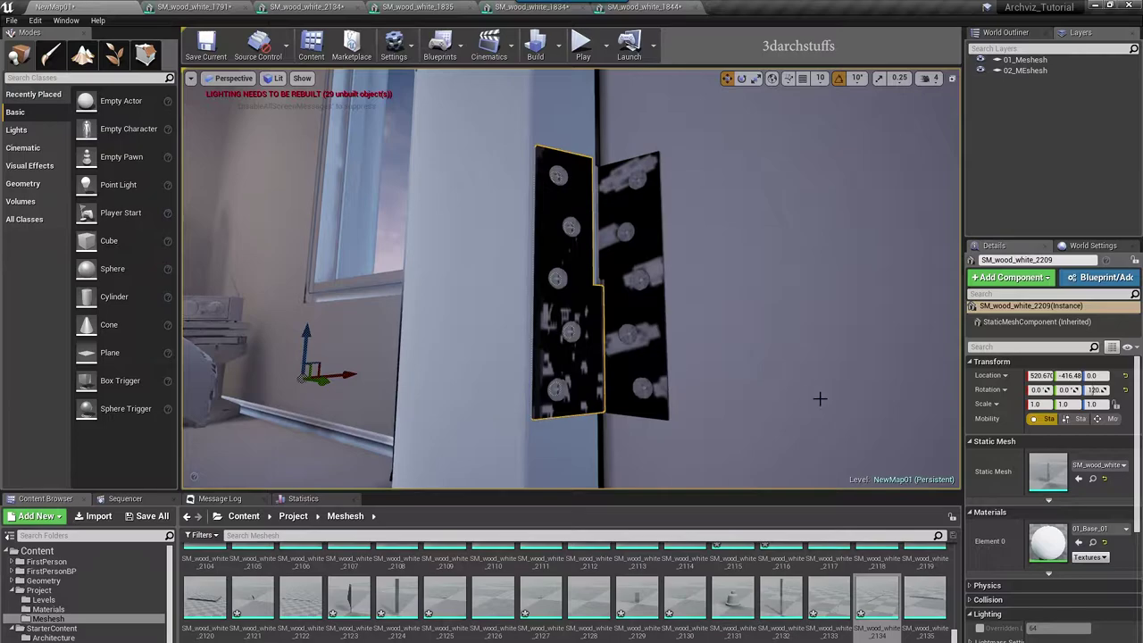
double_click(1048, 472)
left_click(561, 40)
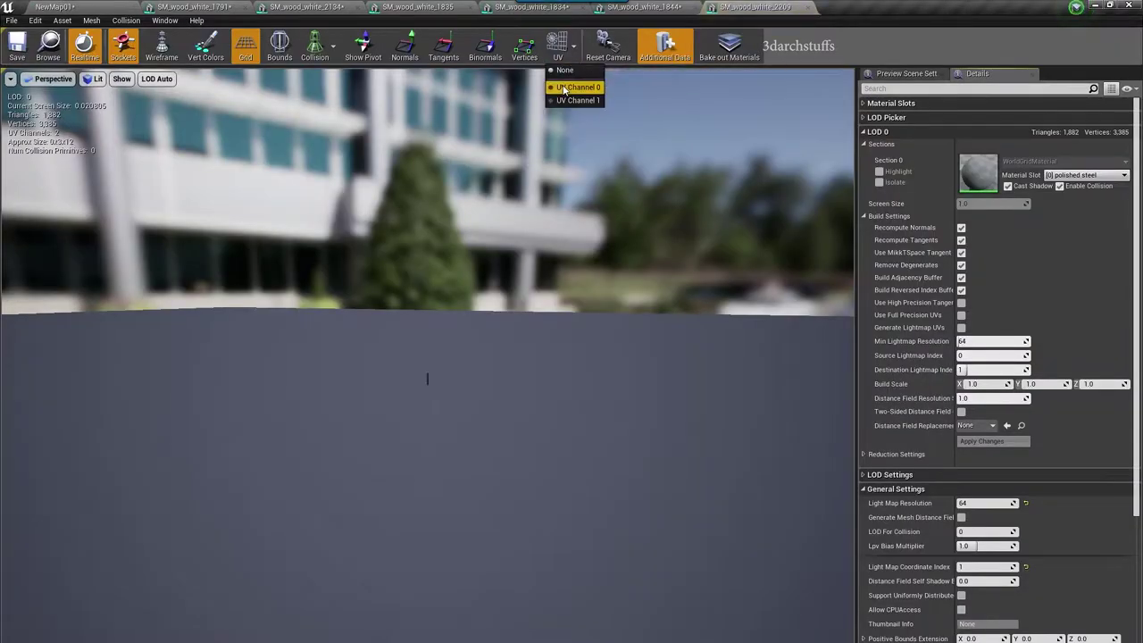
left_click(566, 93)
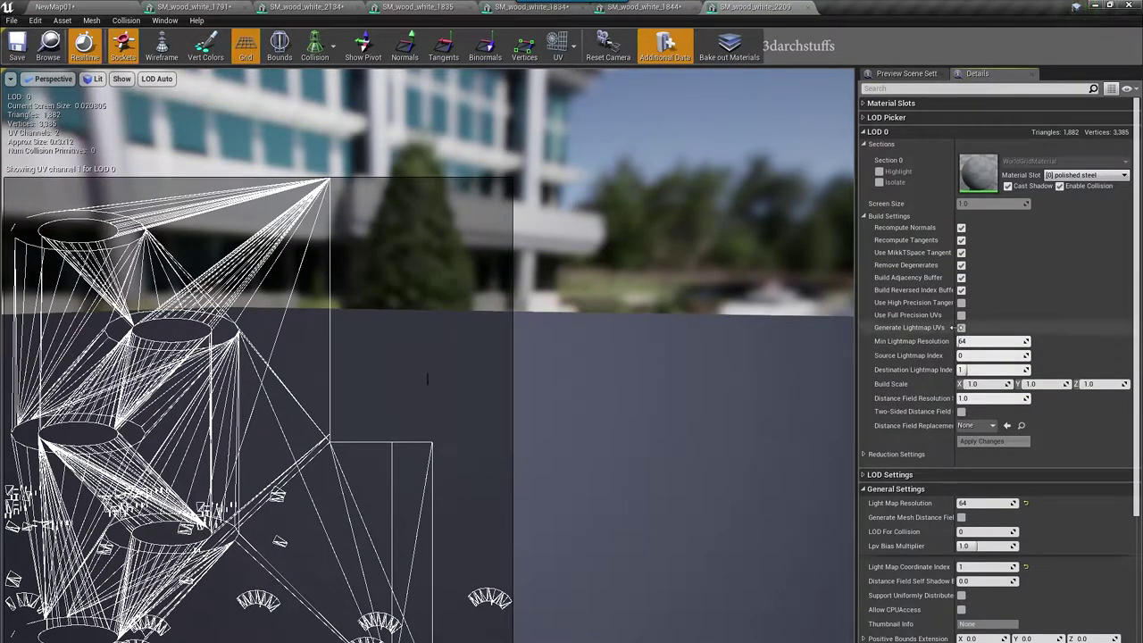
left_click(986, 440)
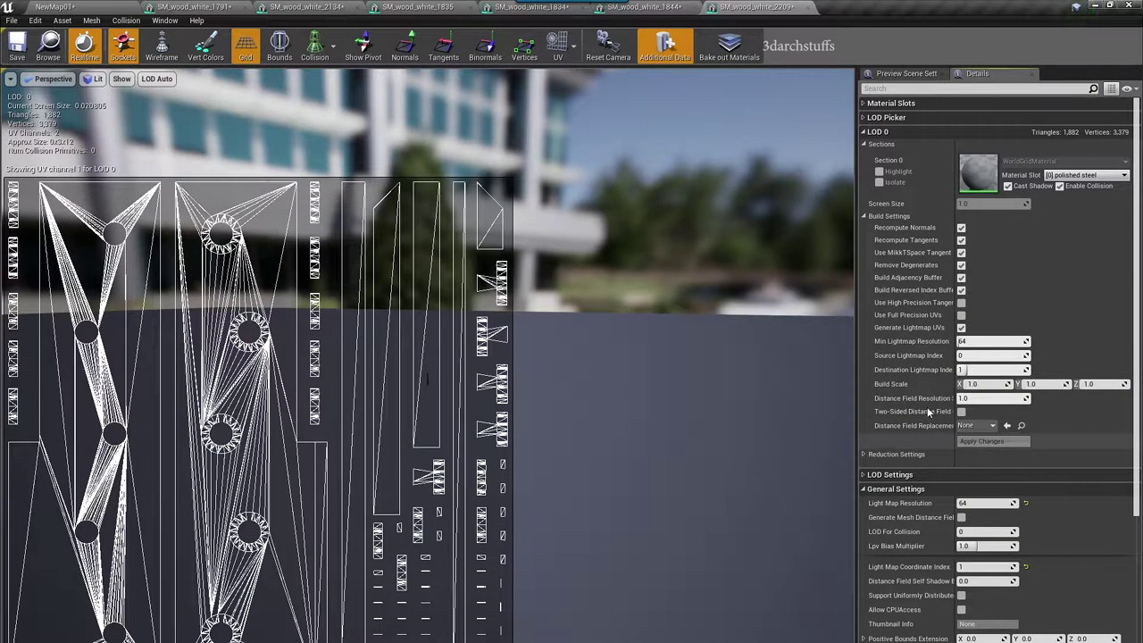
Step: Open the static mesh of the other black hinge plate, SM_wood_white_2202, display UV Channel 1, and apply Generate Lightmap UVs
left_click(109, 8)
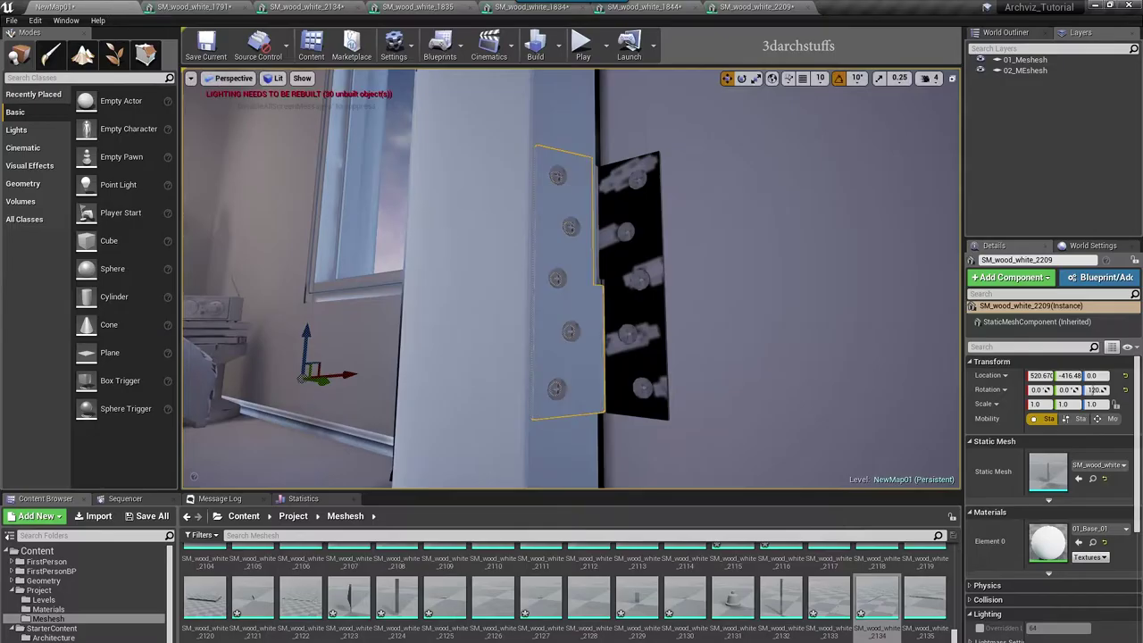
double_click(1045, 472)
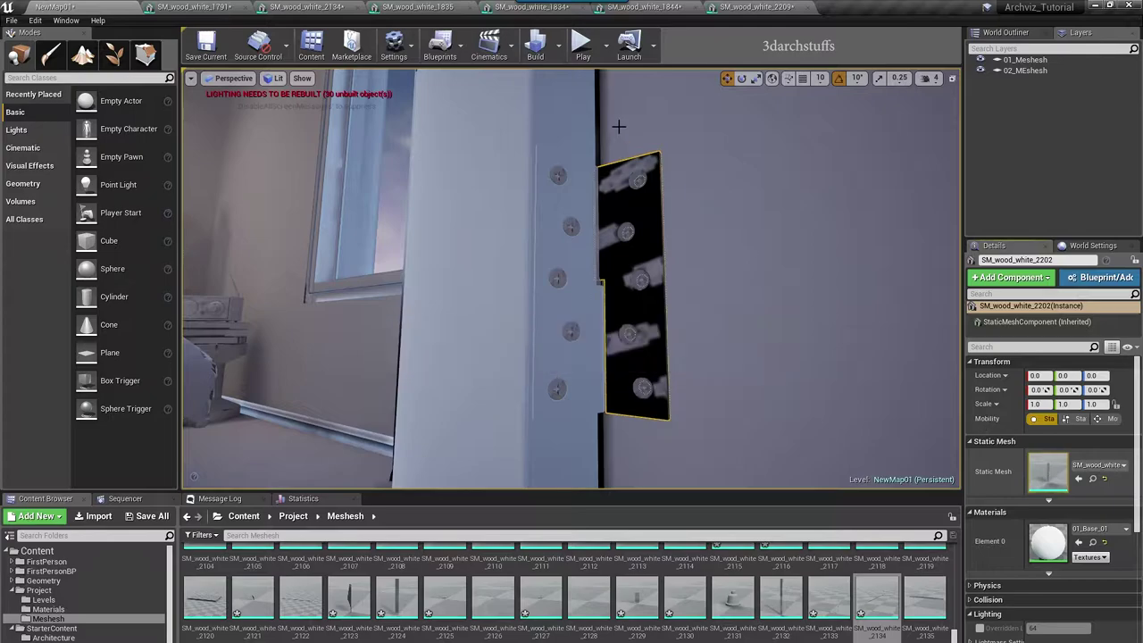
left_click(558, 48)
left_click(559, 100)
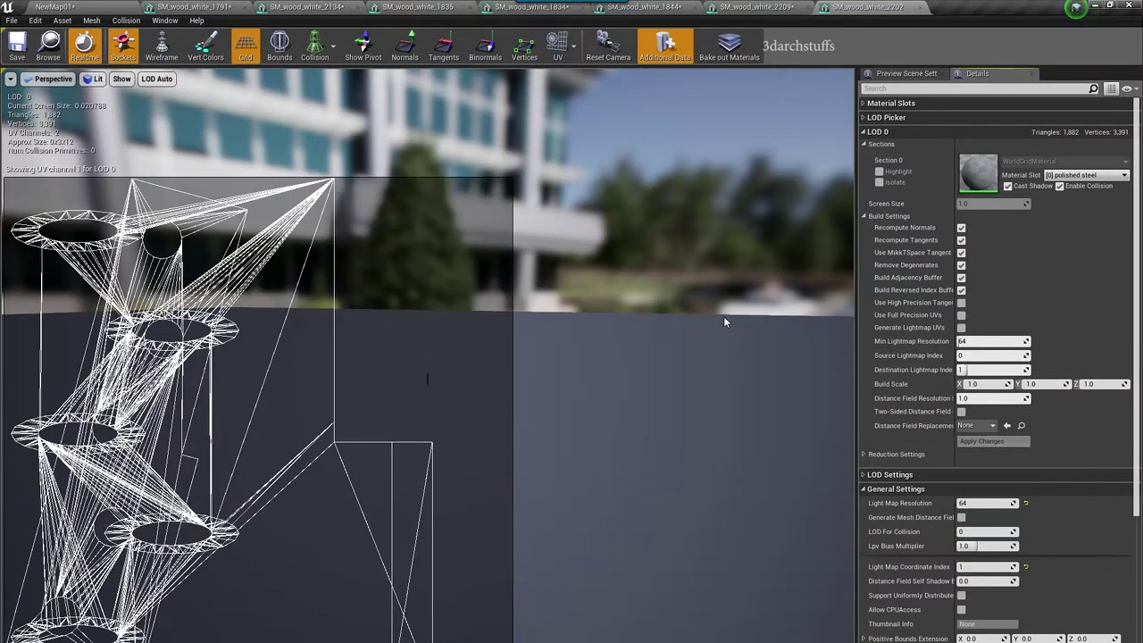
left_click(960, 328)
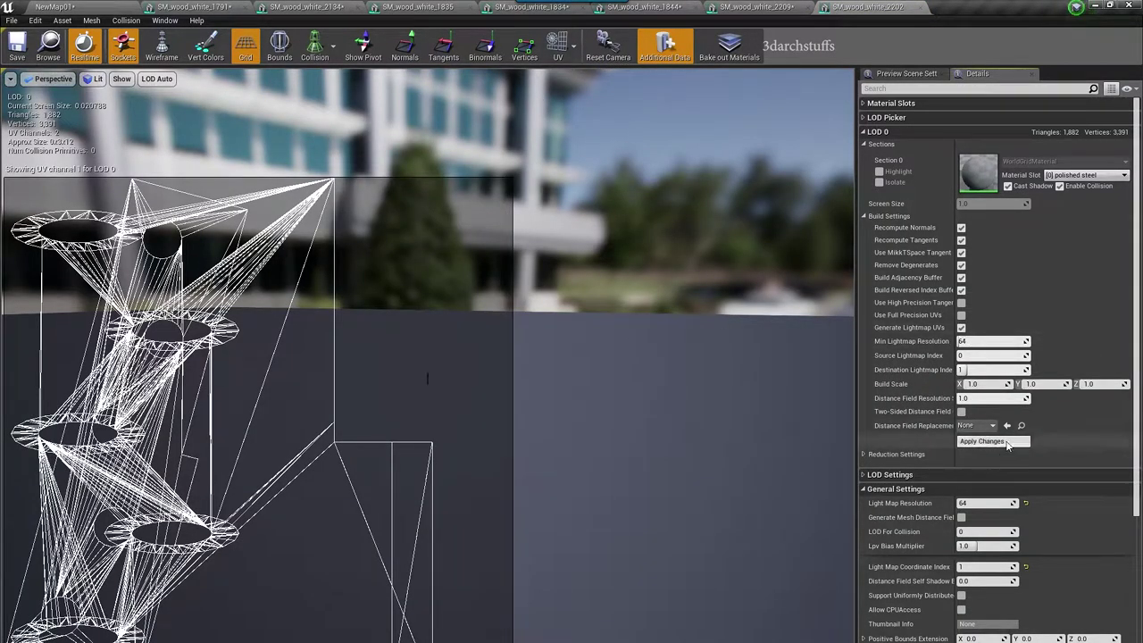
left_click(982, 441)
left_click(99, 6)
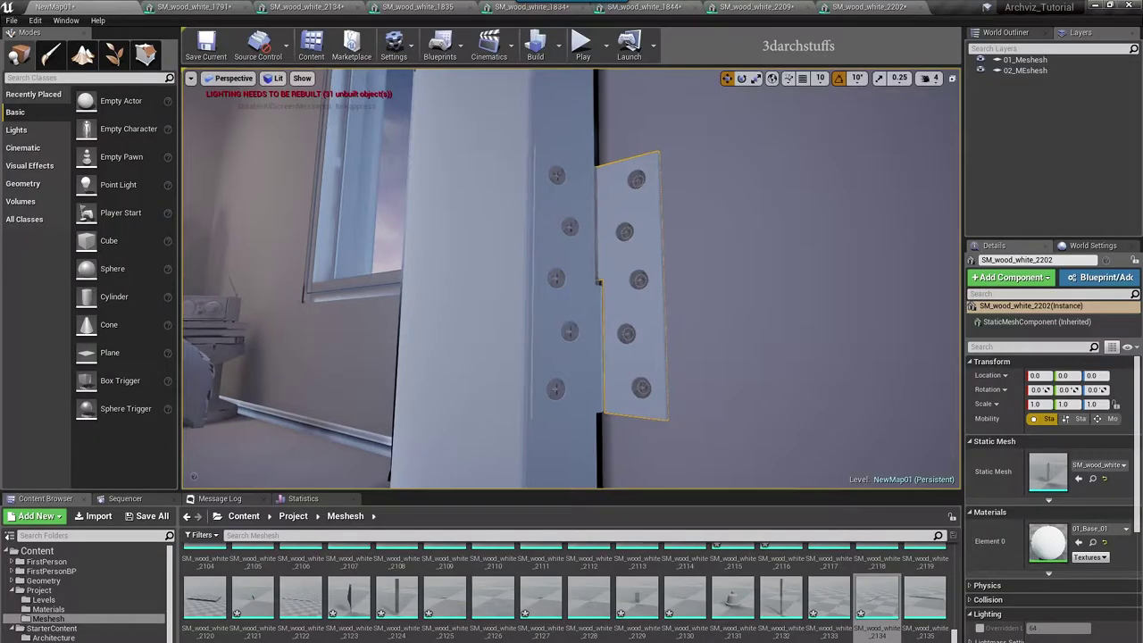
Step: Check UV Channel 1 of the cabinet panel mesh SM_wood_white_1836, then delete that panel from the level
right_click_drag(597, 257, 616, 183)
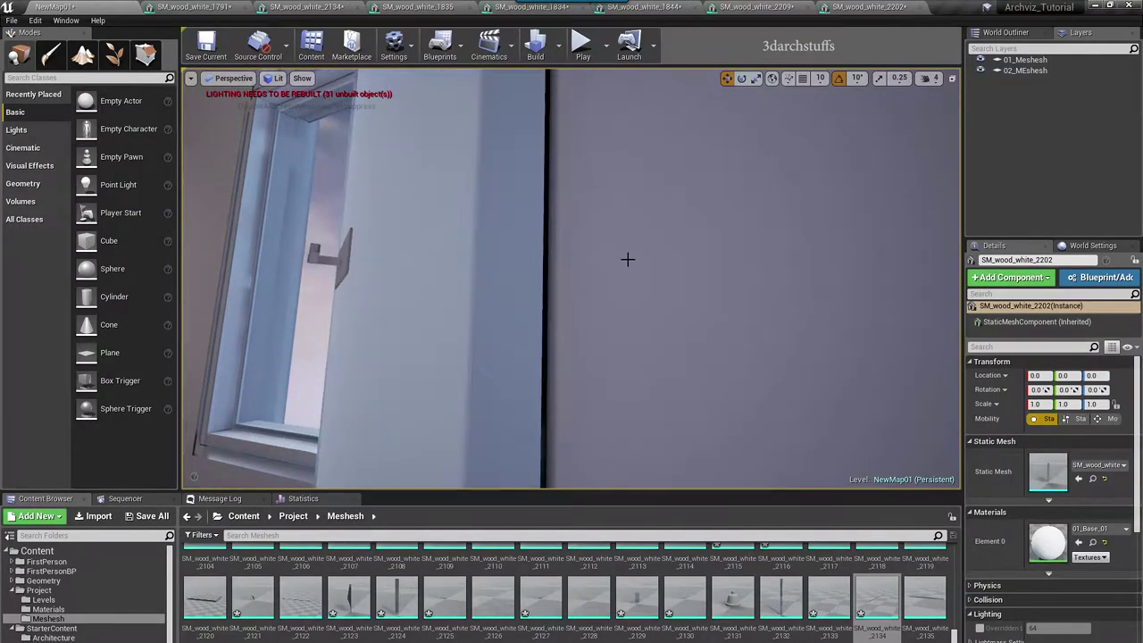
right_click_drag(628, 259, 605, 274)
left_click(438, 281)
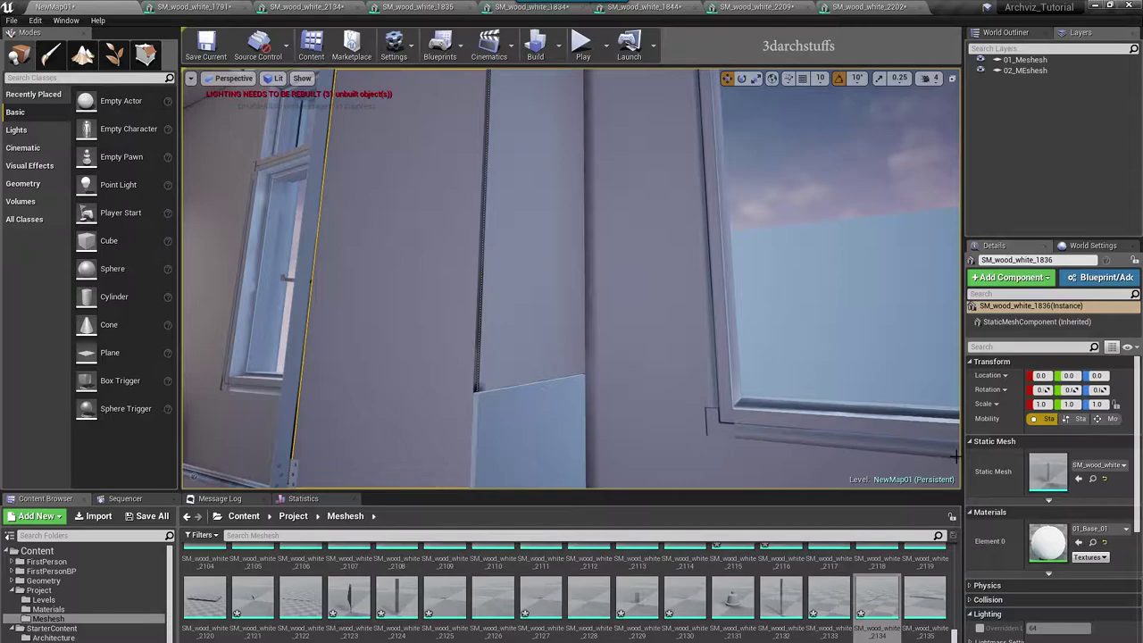
double_click(1047, 472)
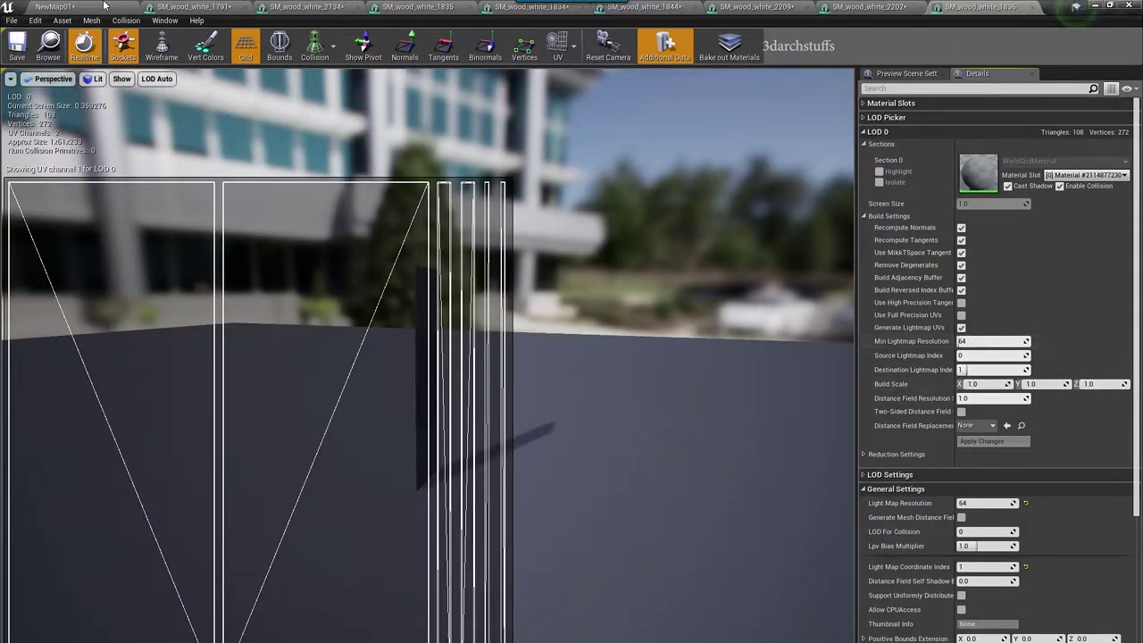
left_click(102, 6)
right_click_drag(581, 278, 567, 278)
key("Delete")
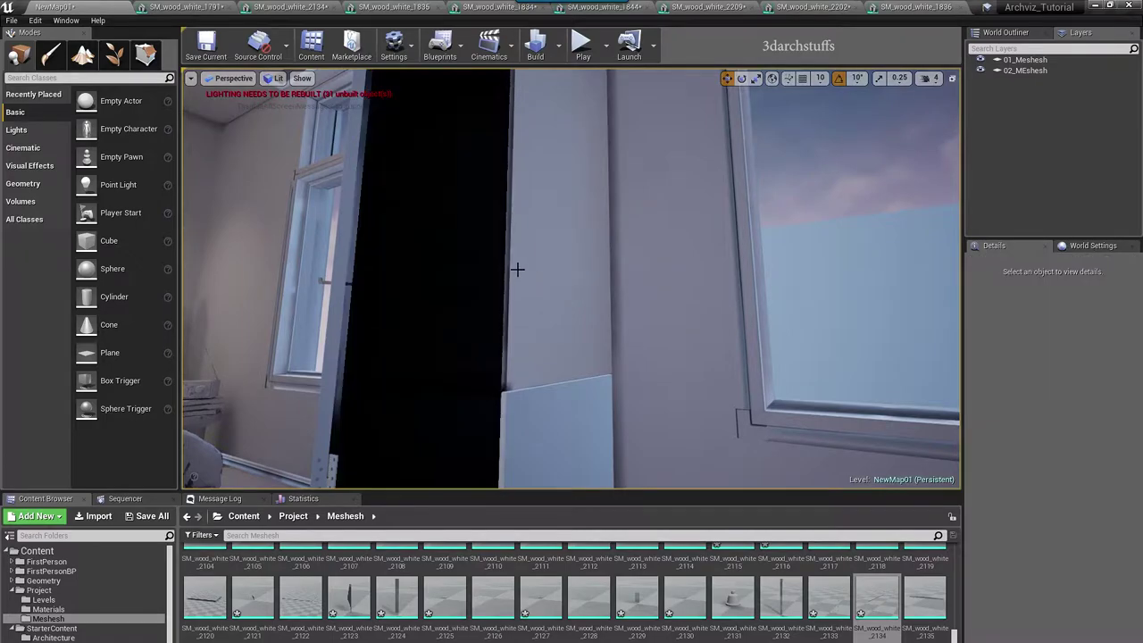
Step: Select the cabinet panel SM_wood_white_1832, display UV Channel 1 of its mesh, and apply Generate Lightmap UVs
left_click(580, 309)
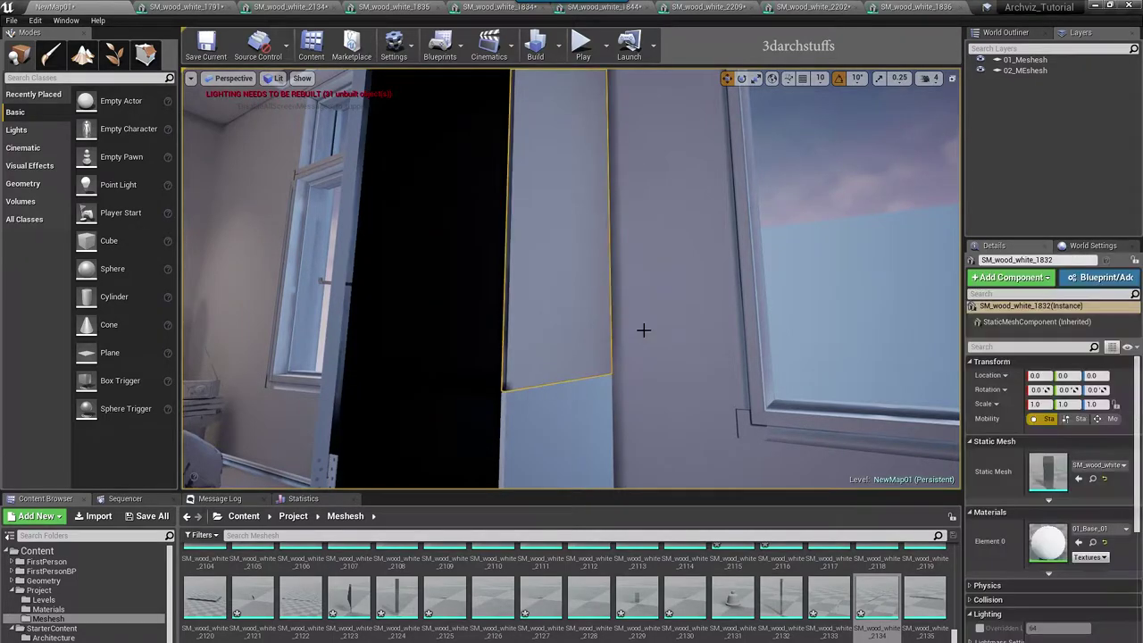
double_click(1049, 472)
left_click(557, 47)
left_click(576, 100)
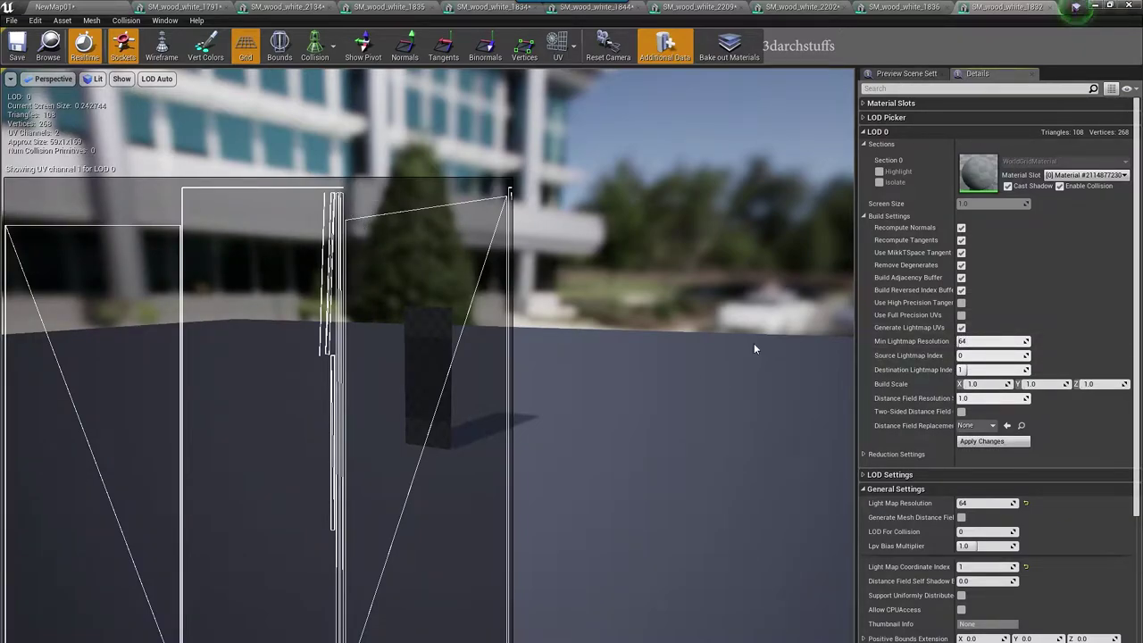
left_click(991, 443)
left_click(112, 6)
Step: Display UV Channel 1 of the upper hinge plate mesh SM_wood_white_2206 and apply Generate Lightmap UVs
mouse_move(525, 250)
right_mouse_down()
mouse_move(564, 263)
mouse_move(541, 259)
right_mouse_up()
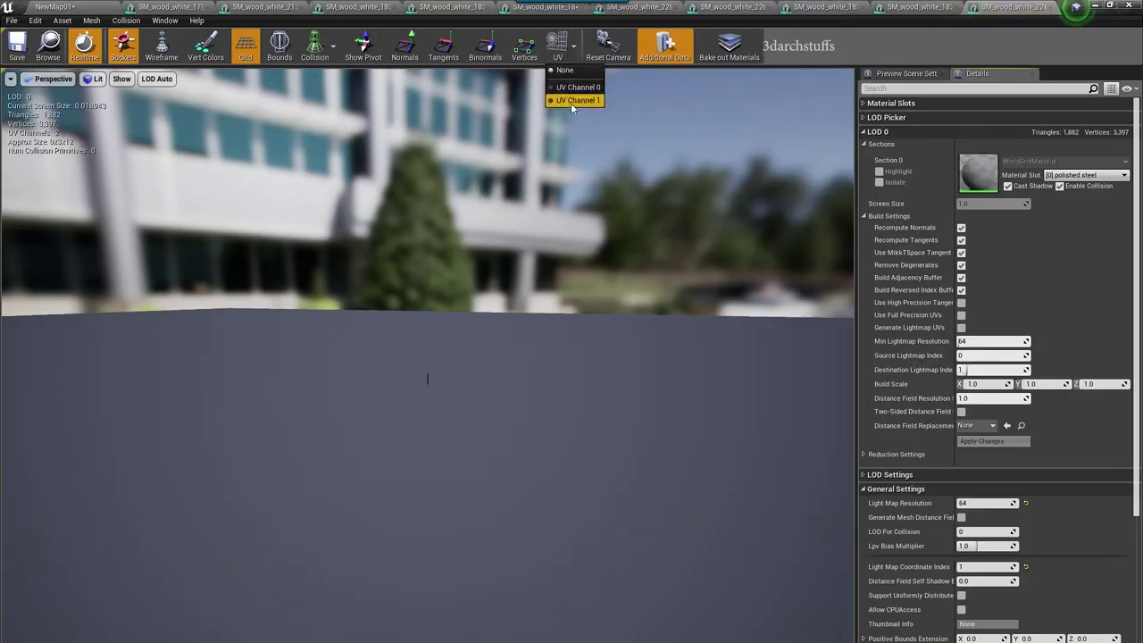
left_click(571, 92)
left_click(993, 442)
left_click(89, 7)
Step: Close the static mesh editors left open from the finished meshes
left_click(214, 8)
left_click(246, 8)
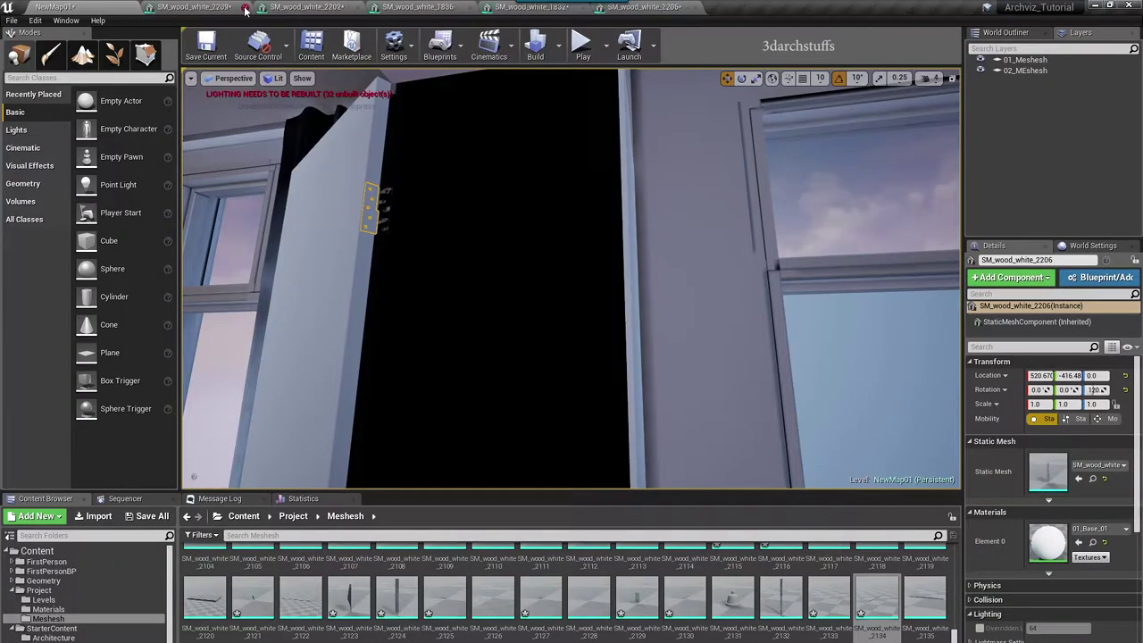
left_click(246, 8)
left_click(247, 8)
left_click(359, 8)
left_click(359, 8)
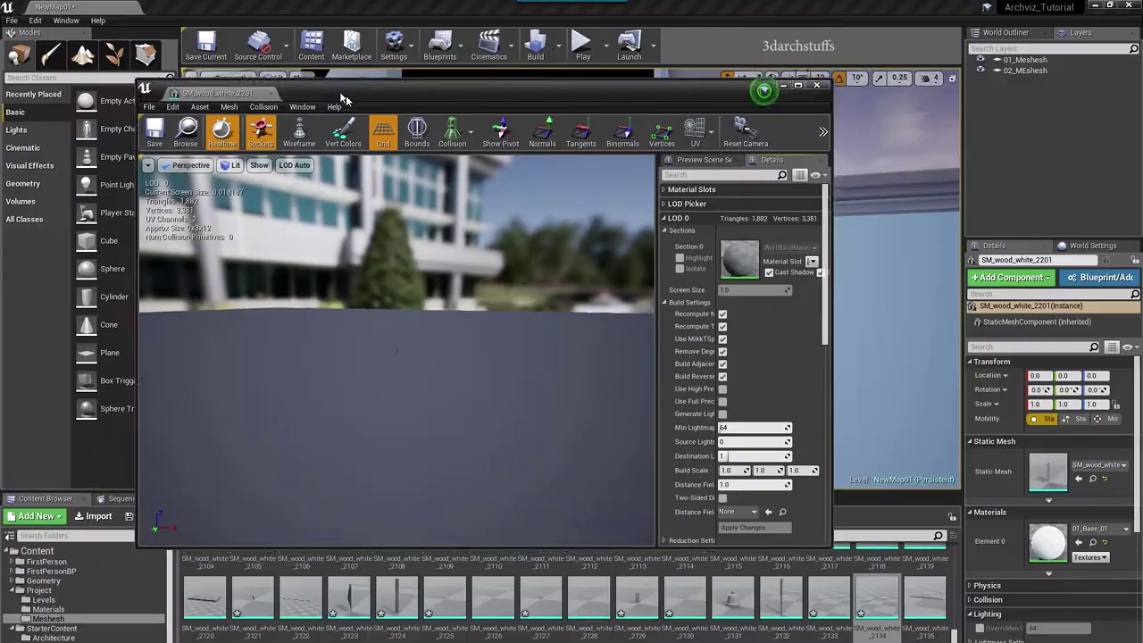
Step: Display UV Channel 1 of the hinge plate mesh SM_wood_white_2201 and apply Generate Lightmap UVs
left_click(557, 45)
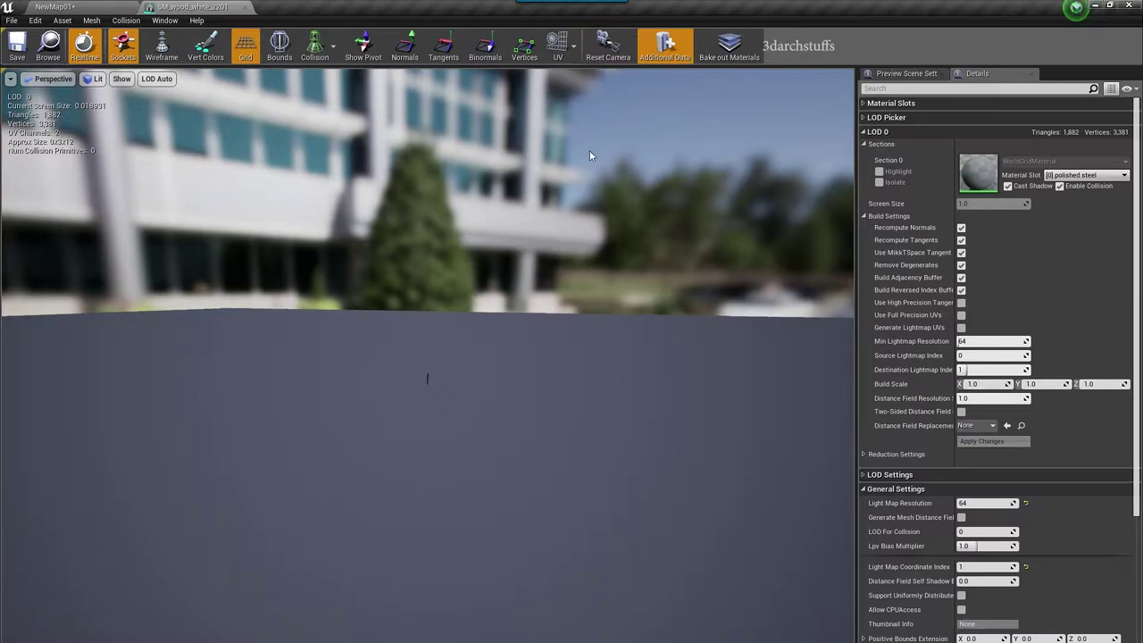
left_click(558, 45)
left_click(568, 101)
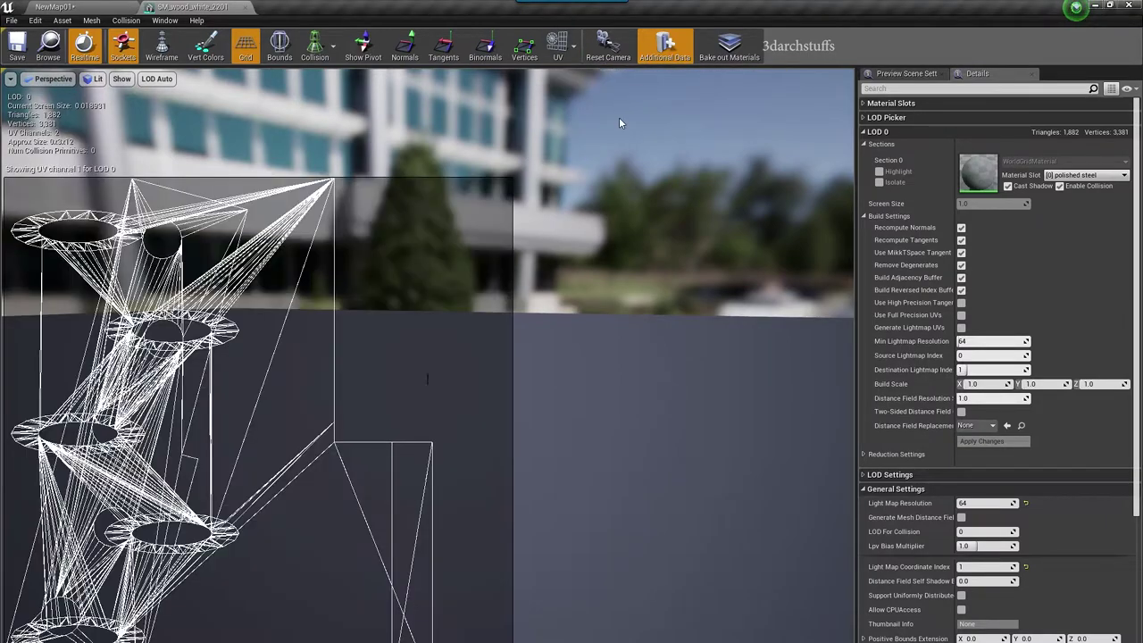
left_click(961, 328)
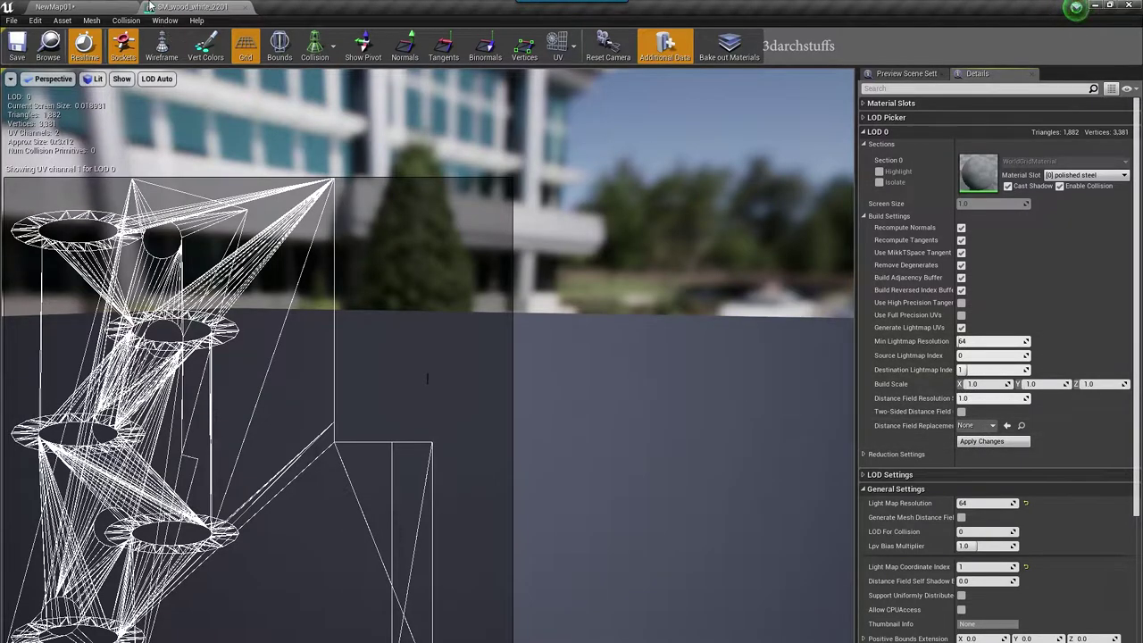
left_click(993, 441)
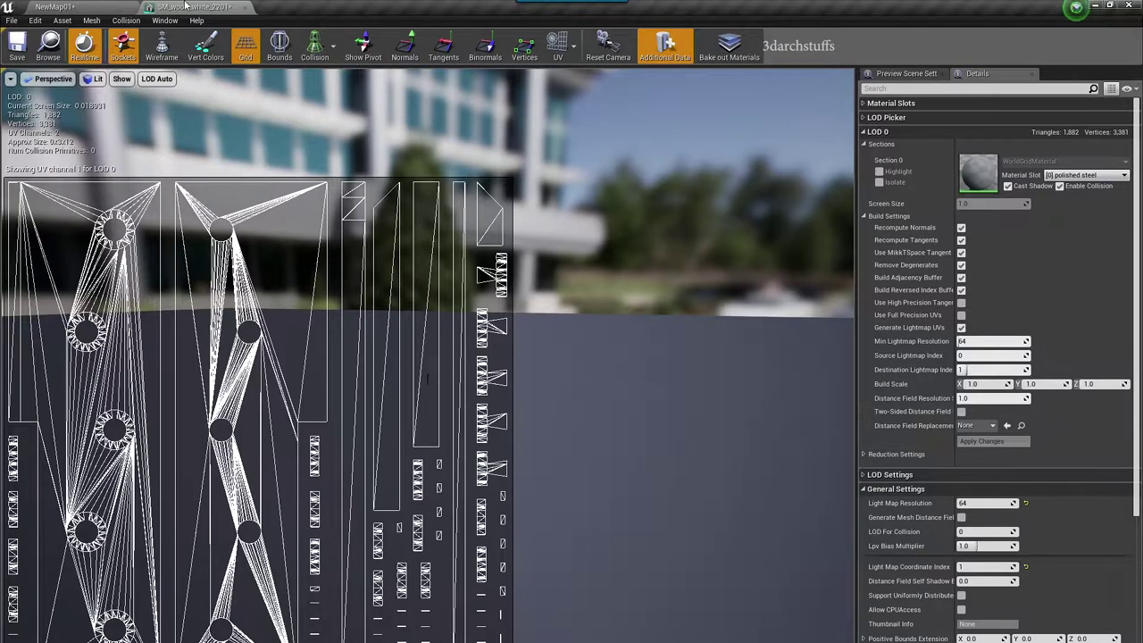
left_click(79, 8)
Step: Select the upper cabinet panel SM_wood_white_1842 near the ceiling and examine UV Channel 1 of its static mesh
right_click_drag(633, 268, 634, 125)
left_click(632, 268)
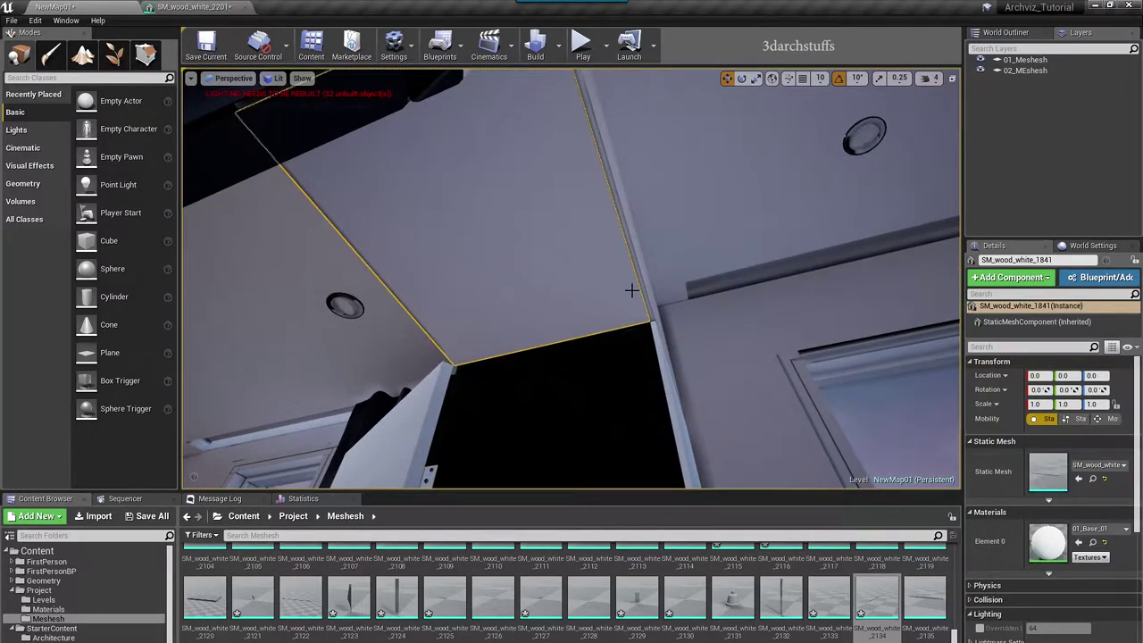
left_click(627, 235)
right_click_drag(748, 392, 844, 424)
double_click(1047, 471)
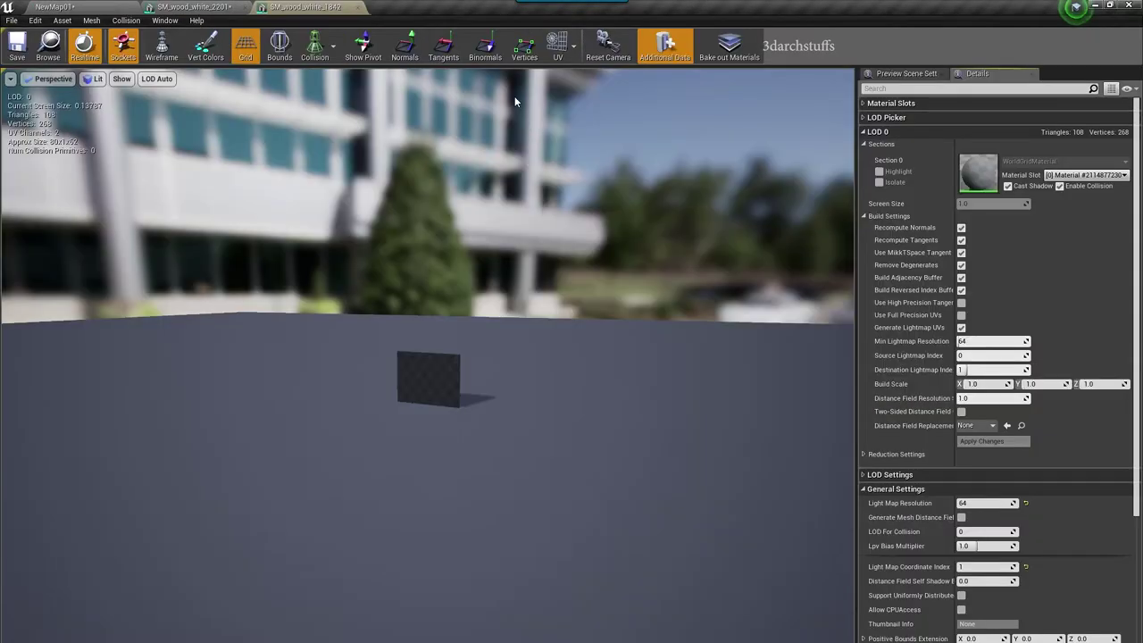
left_click(559, 54)
left_click(576, 100)
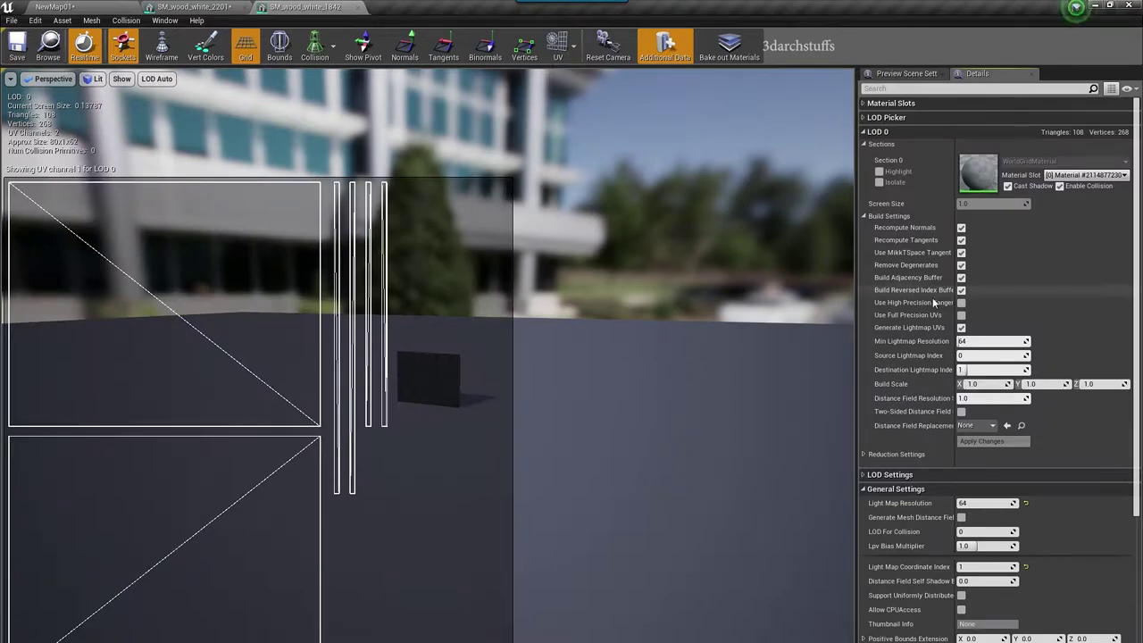
left_click(95, 7)
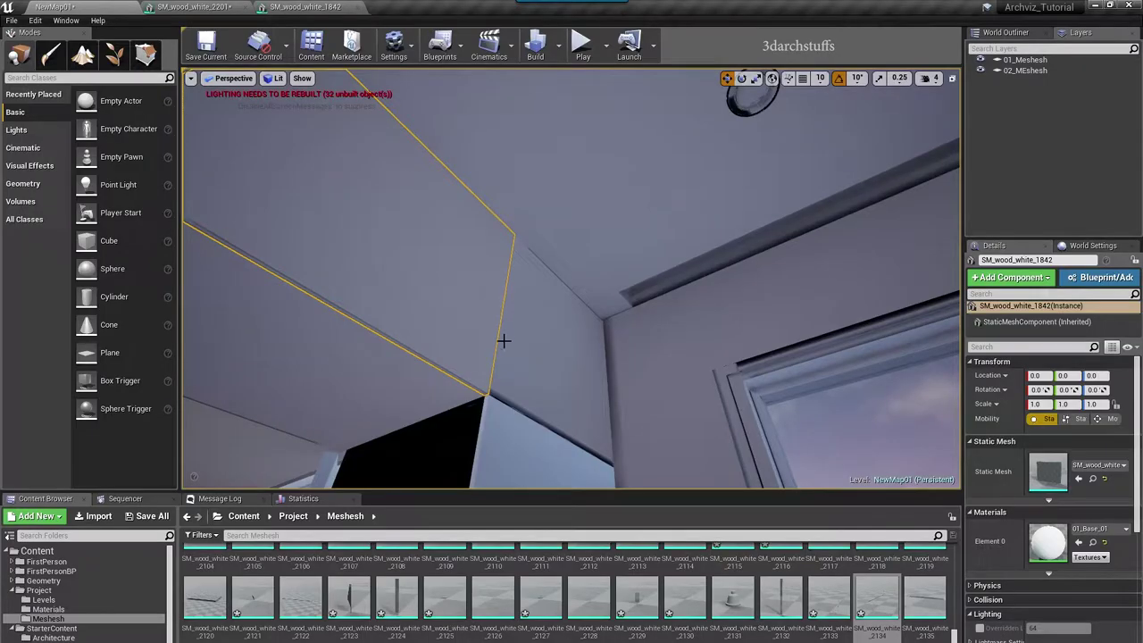
Step: Select the adjoining upper cabinet panel SM_wood_white_1833, display UV Channel 1 of its mesh, and apply Generate Lightmap UVs
left_click(598, 404)
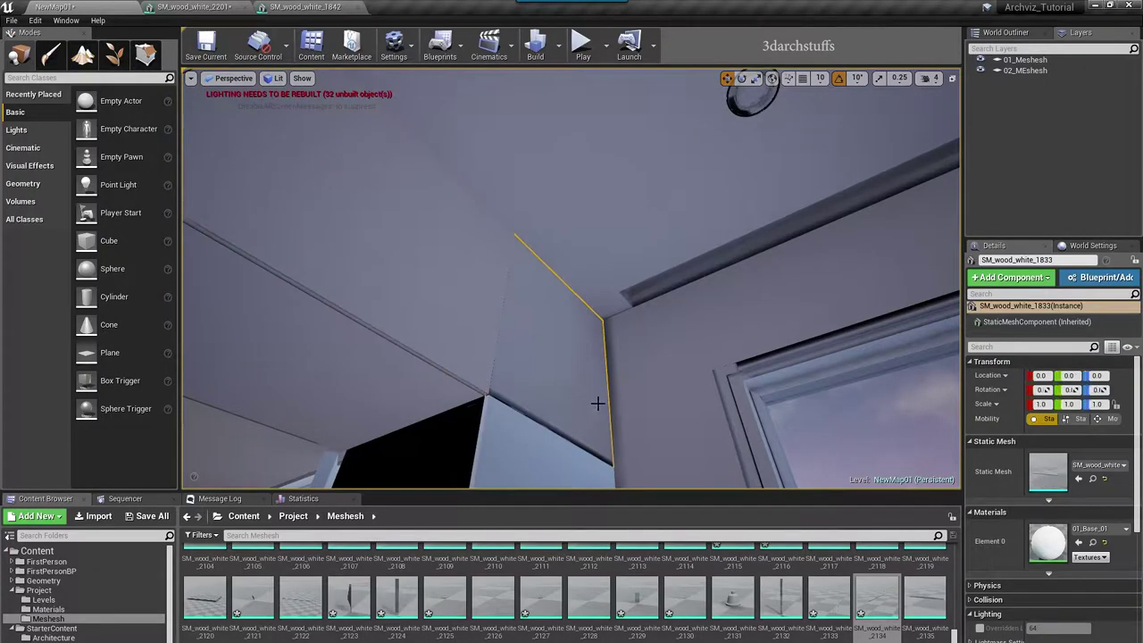
double_click(1059, 472)
left_click(561, 49)
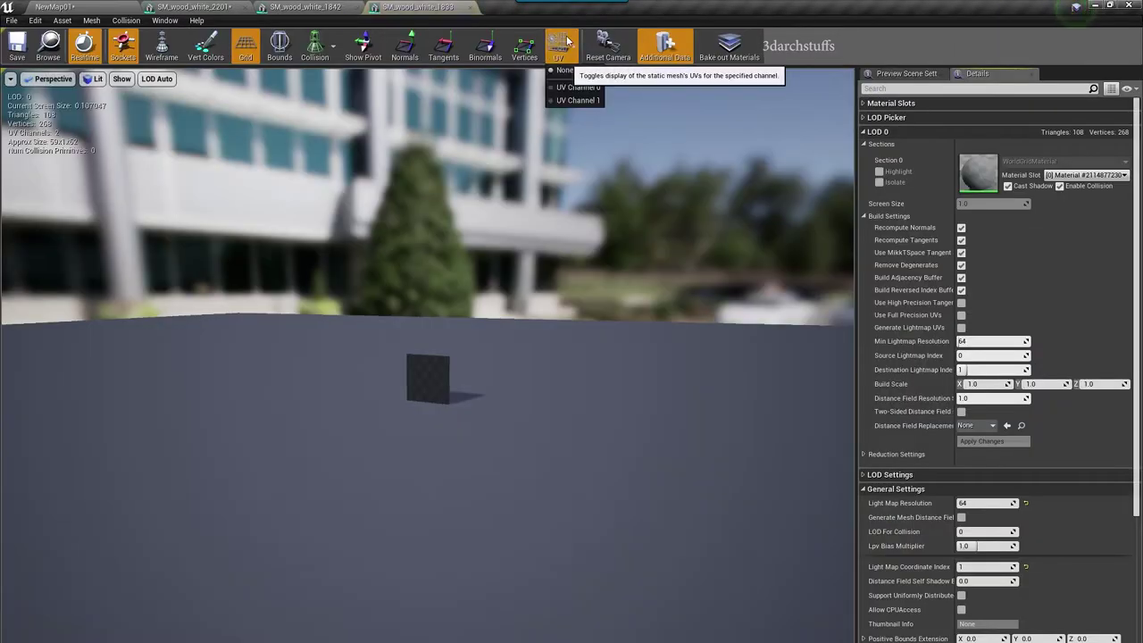
left_click(582, 101)
left_click(961, 328)
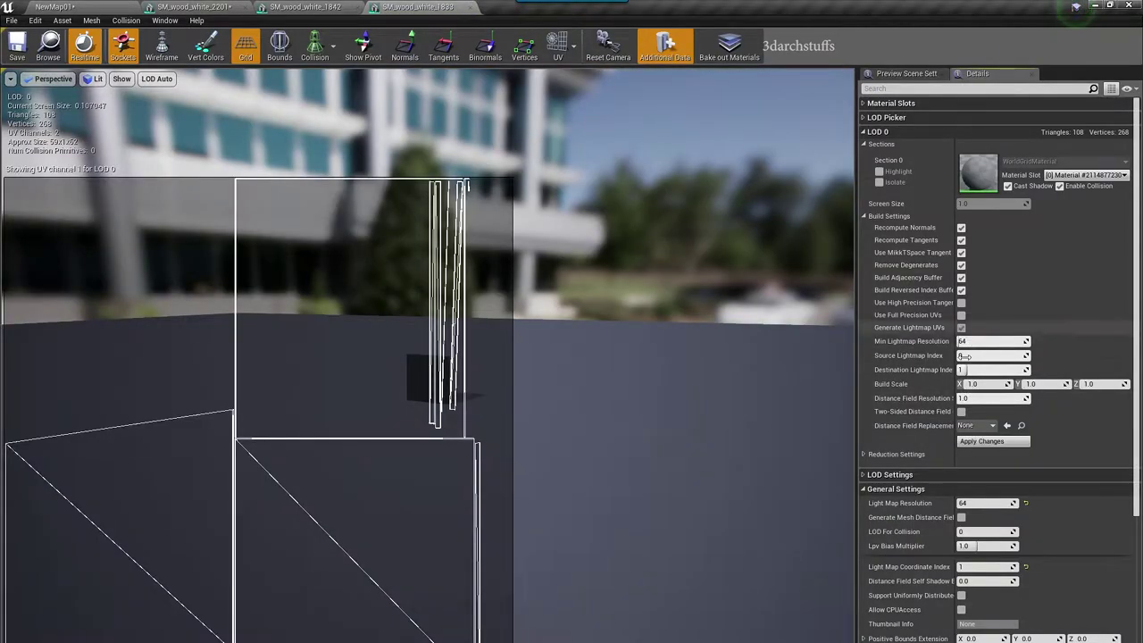
left_click(982, 441)
left_click(99, 5)
Step: Open the static mesh of the panel SM_wood_white_1807, display UV Channel 1, and apply Generate Lightmap UVs
right_click_drag(561, 218, 475, 238)
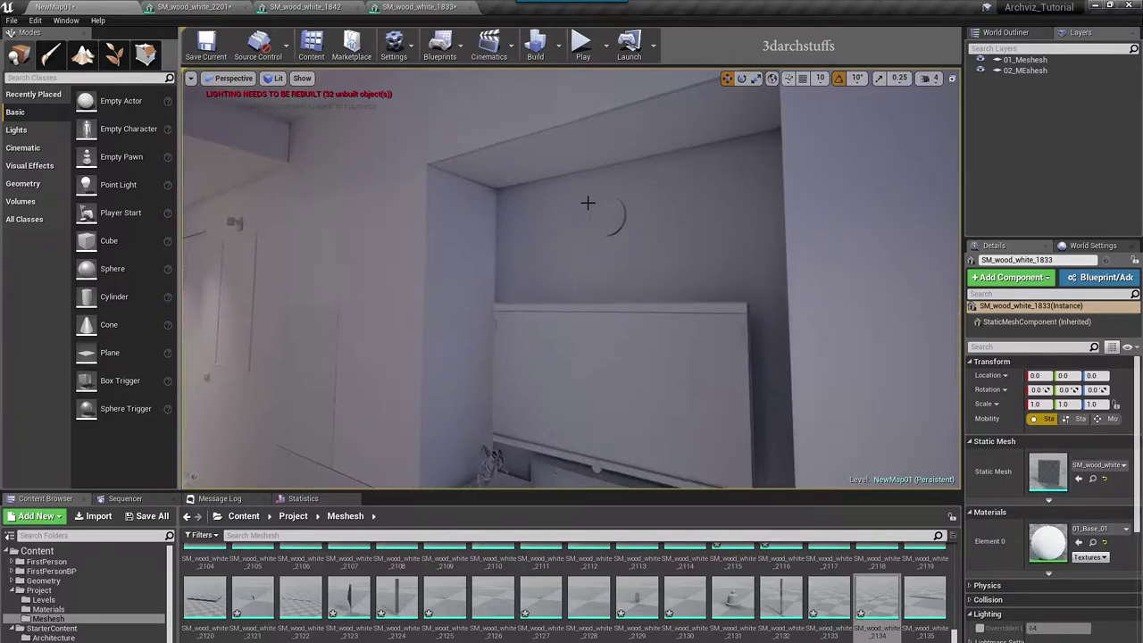
right_click_drag(588, 202, 616, 194)
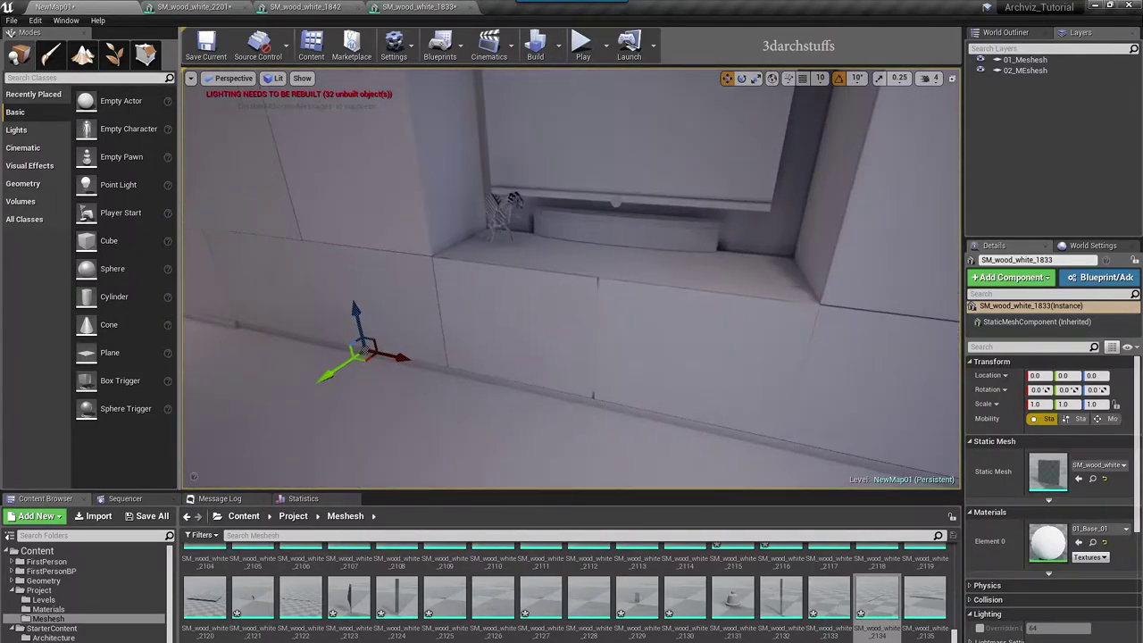
double_click(1048, 471)
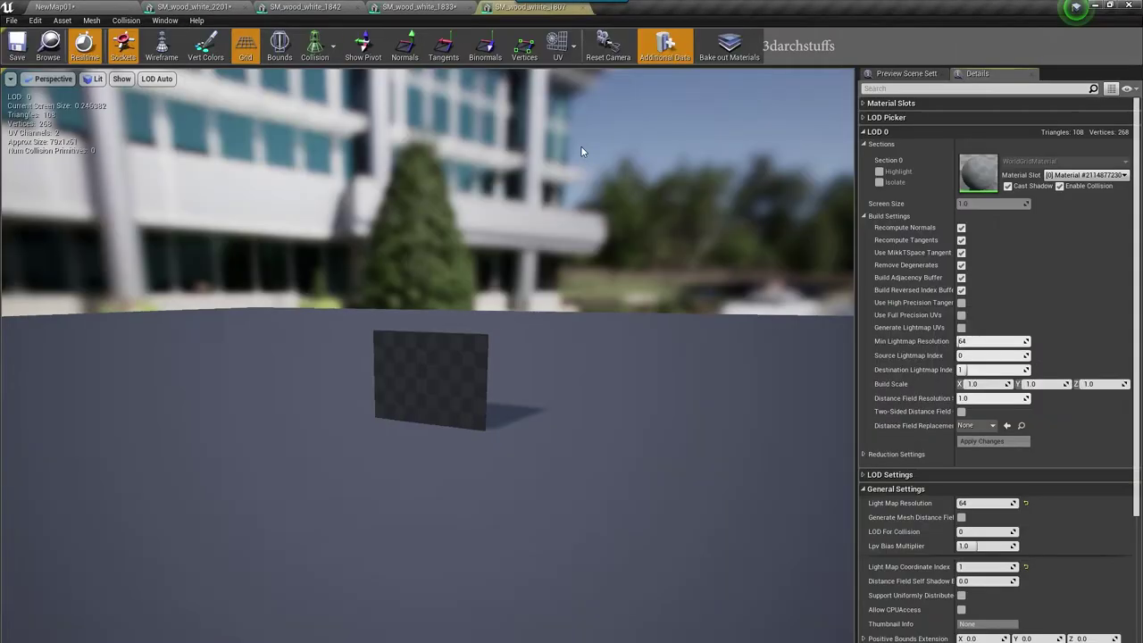
left_click(554, 44)
left_click(582, 102)
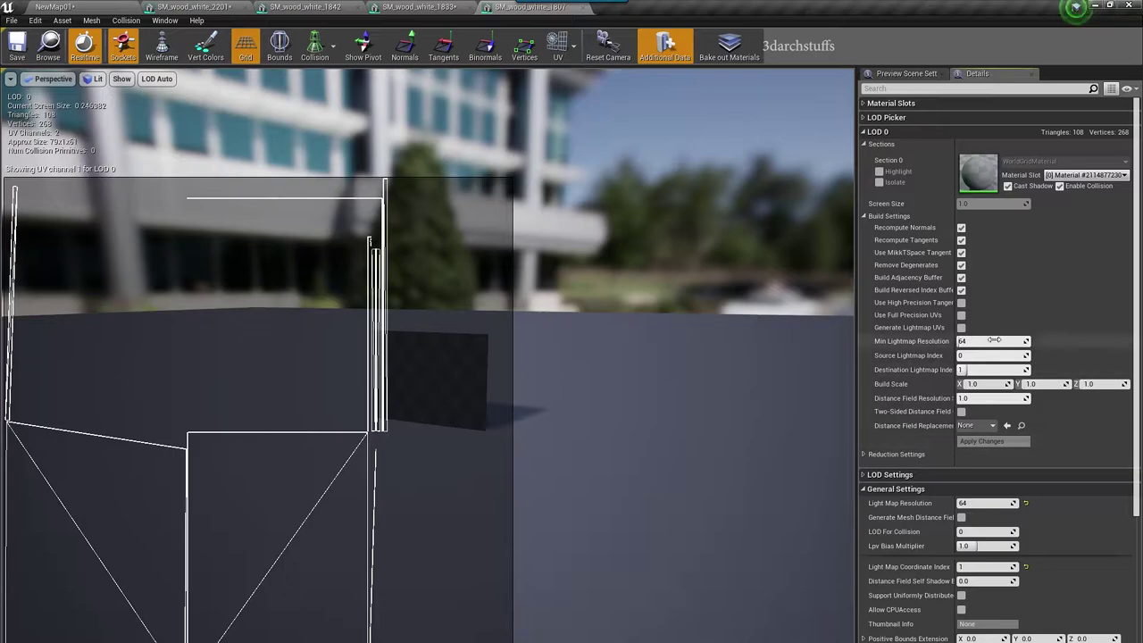
left_click(961, 328)
left_click(986, 442)
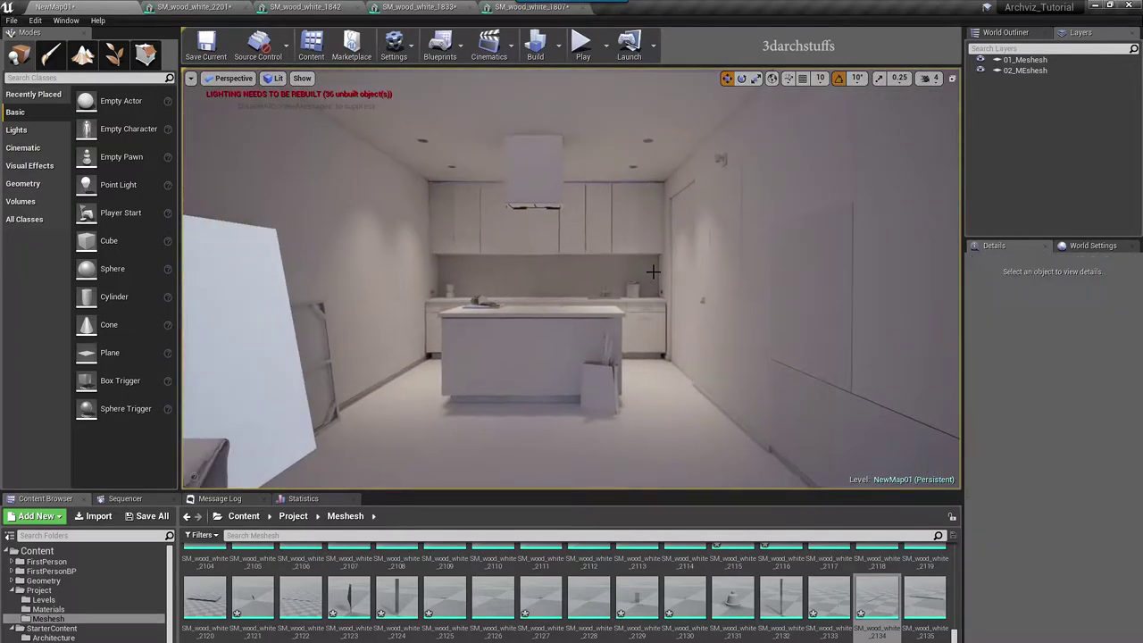
Step: Select the wall around the window, SM_wood_white_2557, and display UV Channel 1 of its static mesh
mouse_move(661, 275)
right_mouse_down()
mouse_move(482, 290)
mouse_move(384, 281)
mouse_move(277, 219)
mouse_move(680, 268)
right_mouse_up()
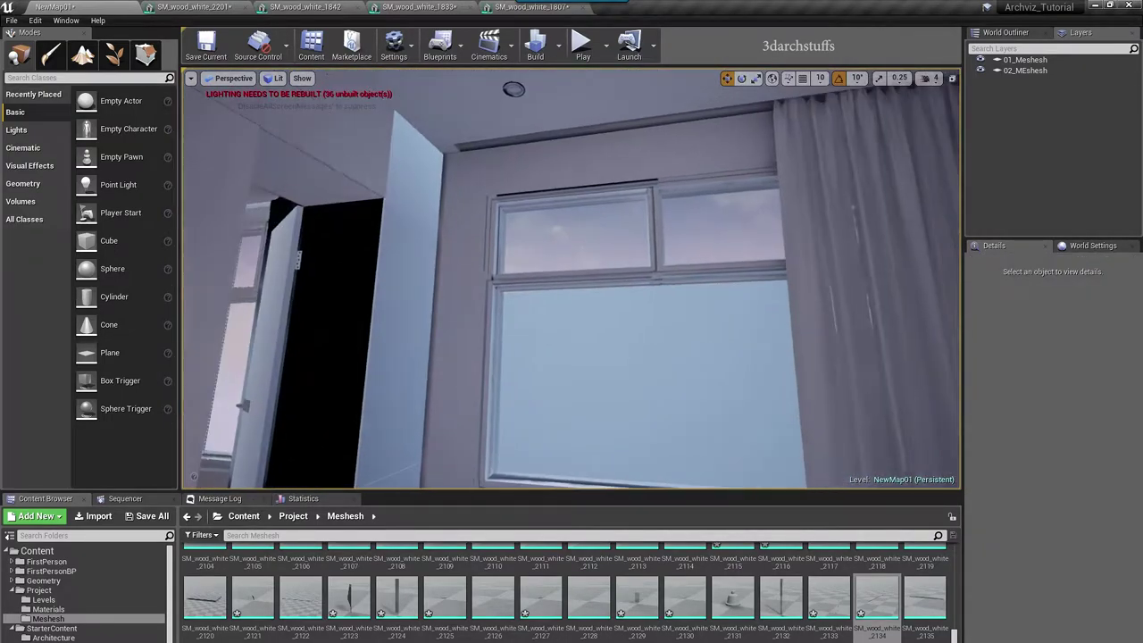
right_click_drag(536, 273, 510, 191)
left_click(544, 141)
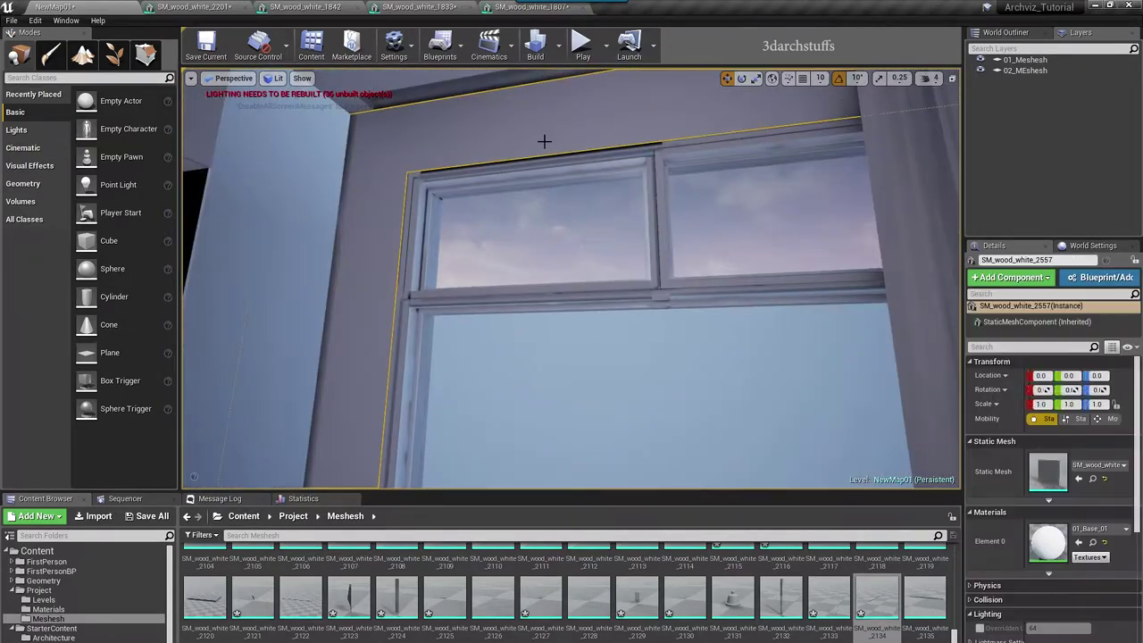
double_click(1047, 482)
left_click(558, 47)
left_click(565, 87)
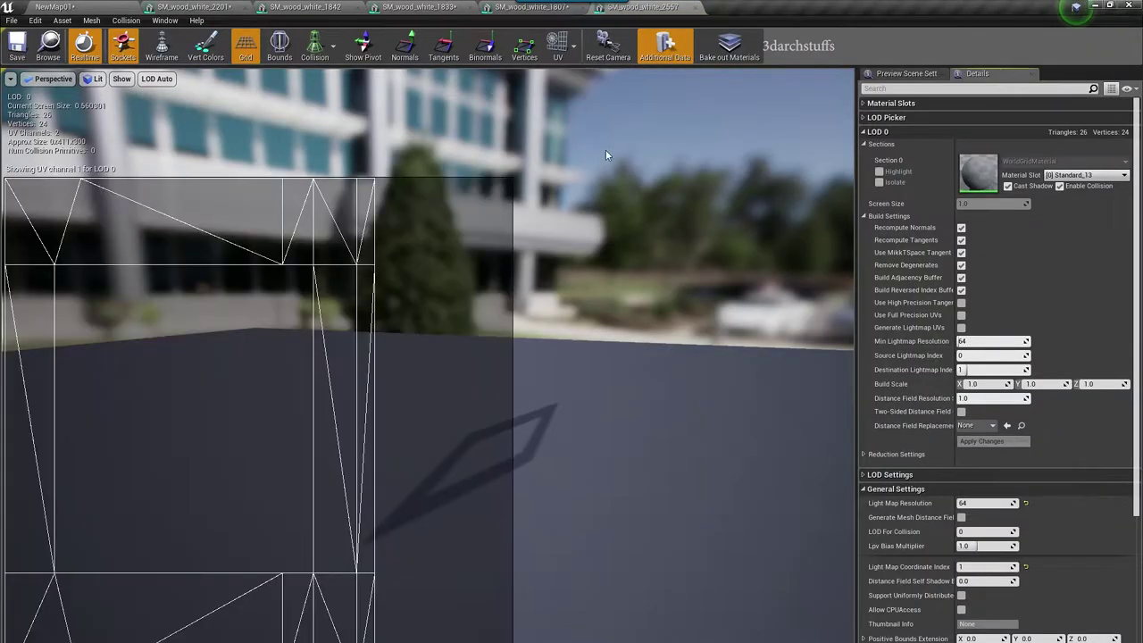
Step: Enable Generate Lightmap UVs for the SM_wood_white_2557 mesh, apply the change, and return to the level
left_click(961, 327)
left_click(982, 441)
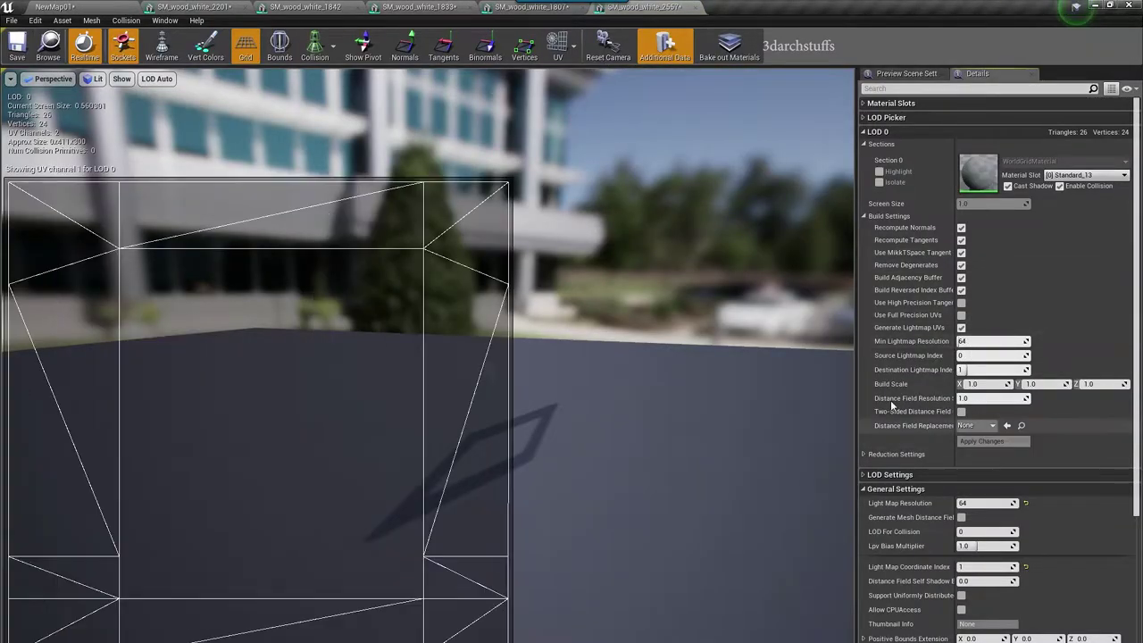
left_click(80, 7)
Step: Open the window frame mesh SM_wood_white_2120, display its UV Channel 1, and enable Generate Lightmap UVs
right_click_drag(521, 214, 548, 174)
scroll(503, 232, "up", 4)
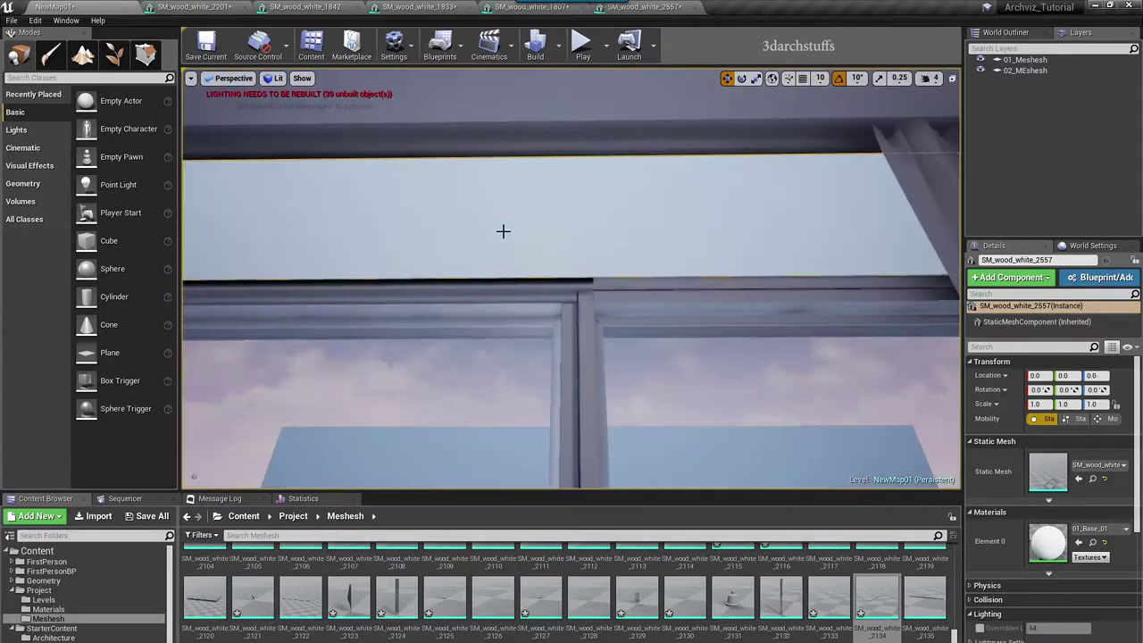
right_click_drag(503, 232, 446, 212)
left_click(682, 372)
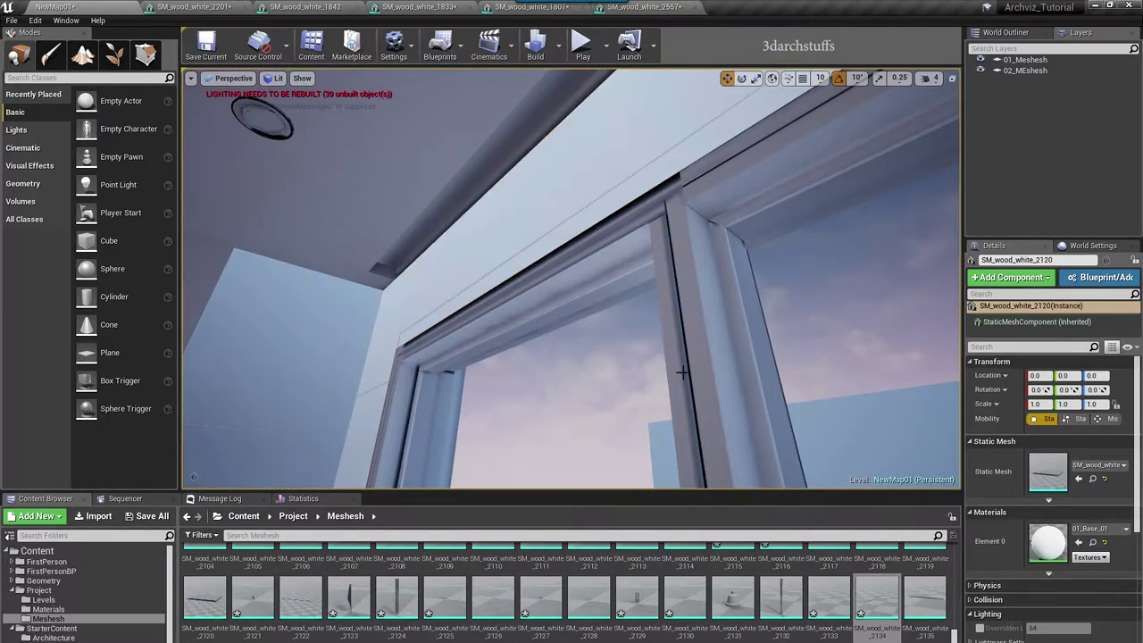
double_click(1049, 476)
left_click(559, 48)
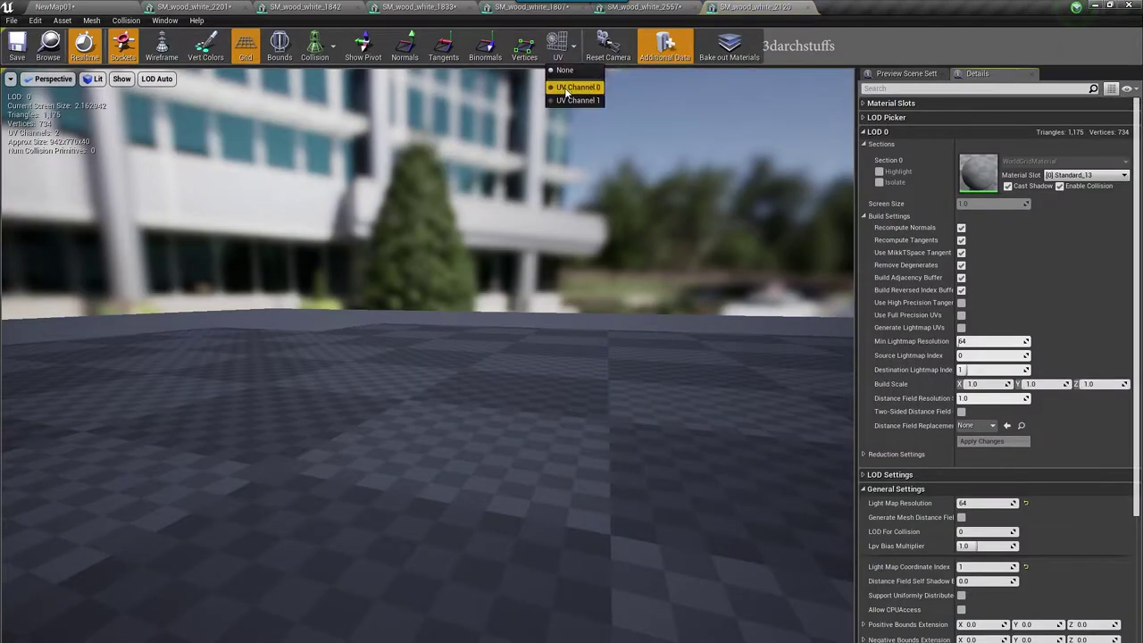
left_click(571, 100)
left_click(961, 328)
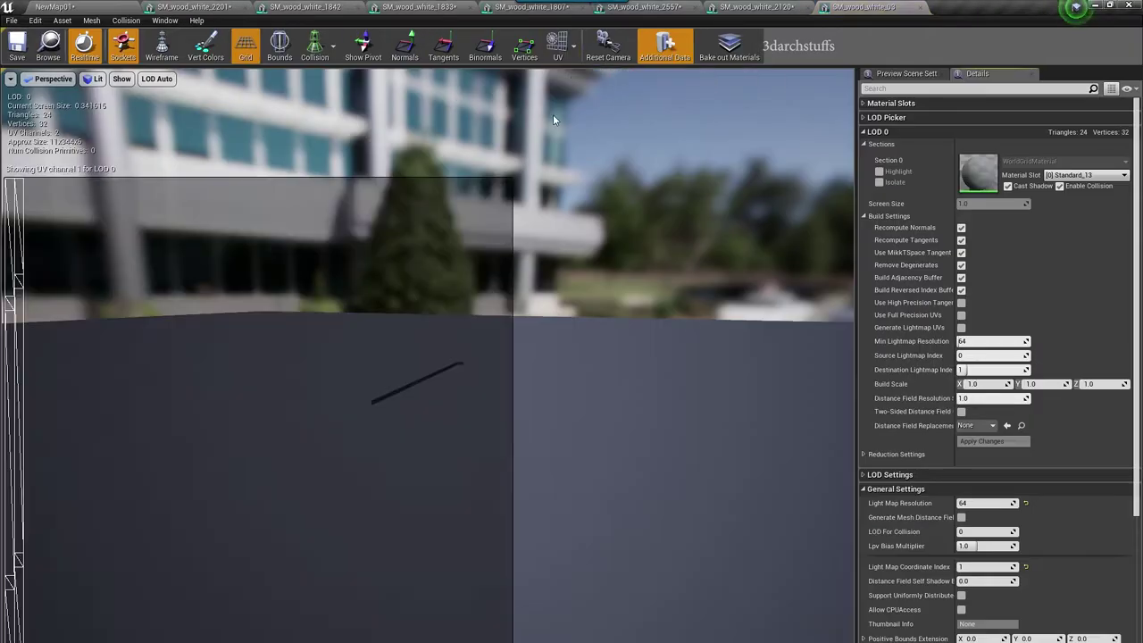
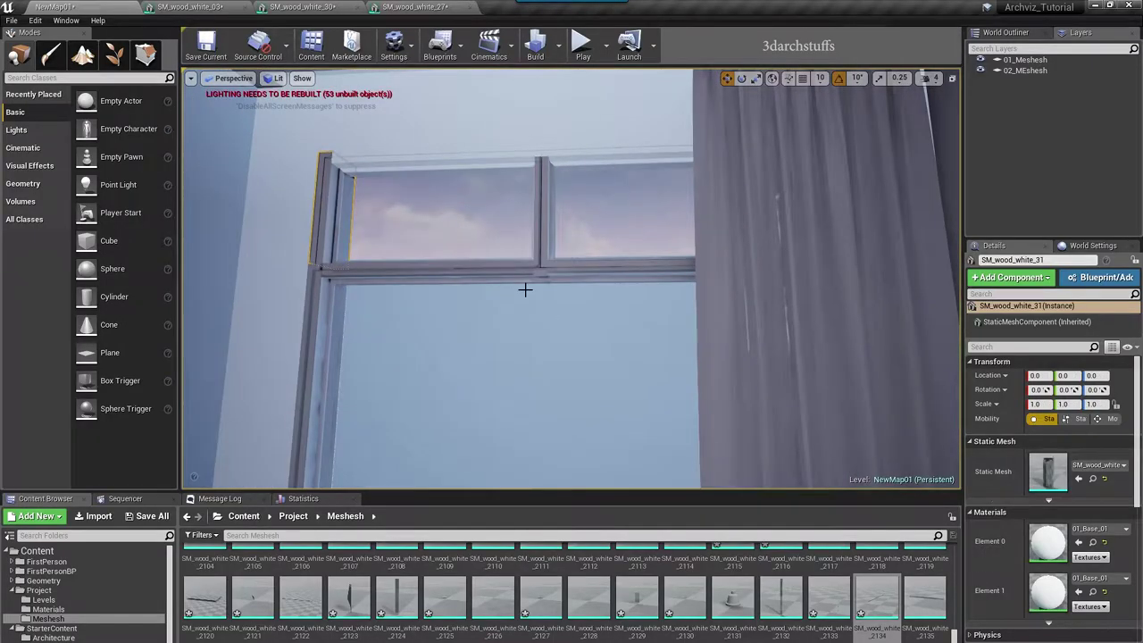
Step: Open the upper window side frame SM_wood_white_31, display UV Channel 1, and apply Generate Lightmap UVs to it
left_click_drag(525, 289, 426, 247, "alt")
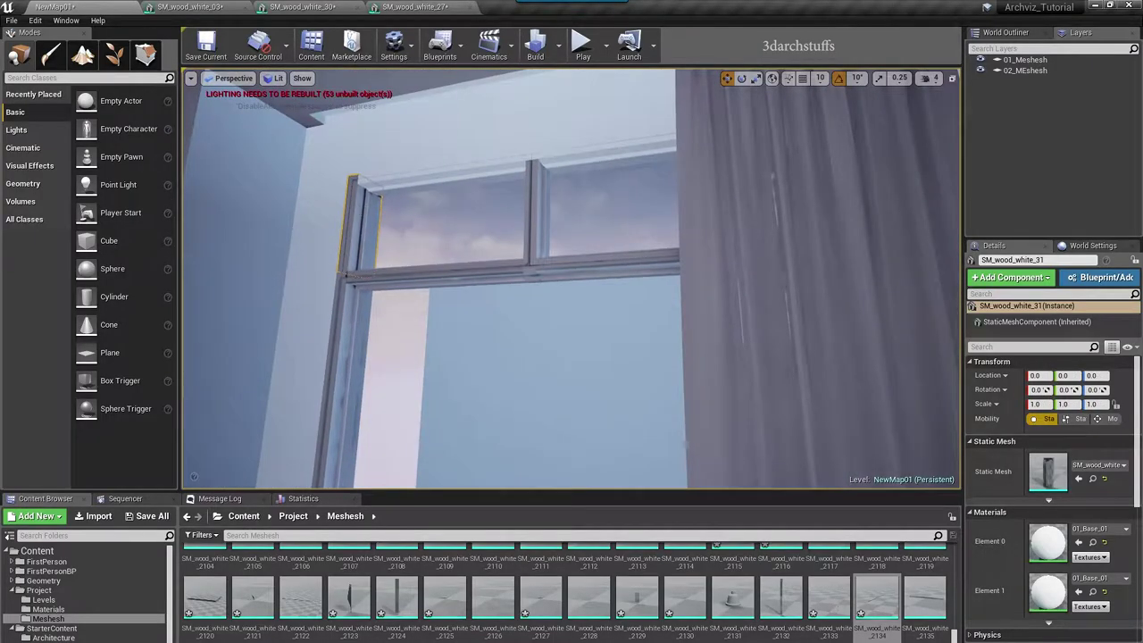
double_click(1048, 471)
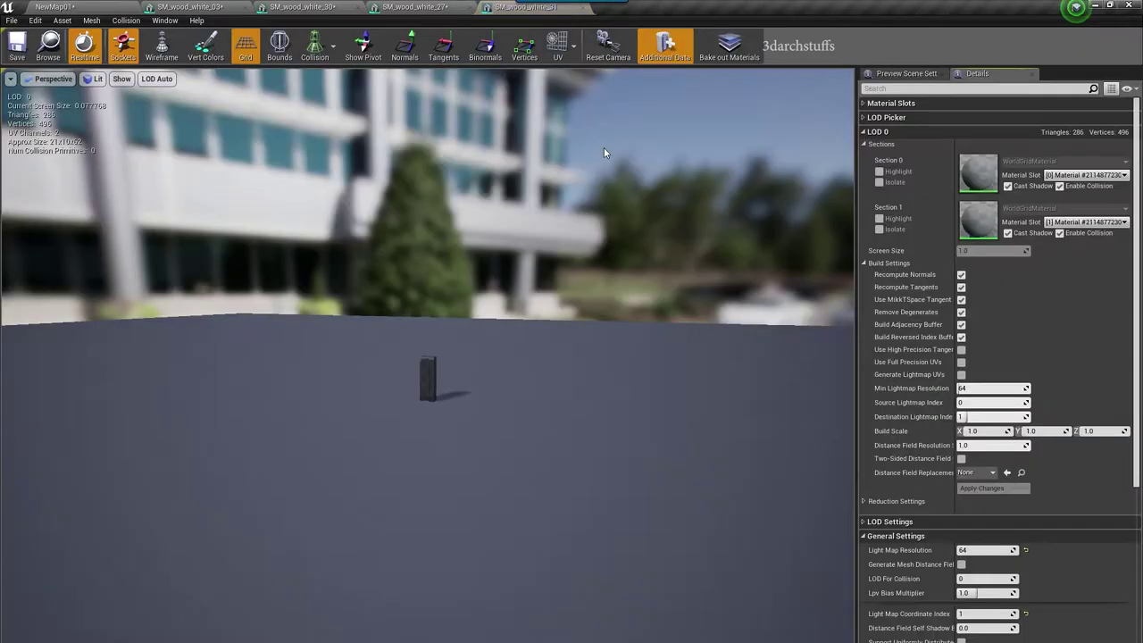
left_click(573, 46)
left_click(561, 95)
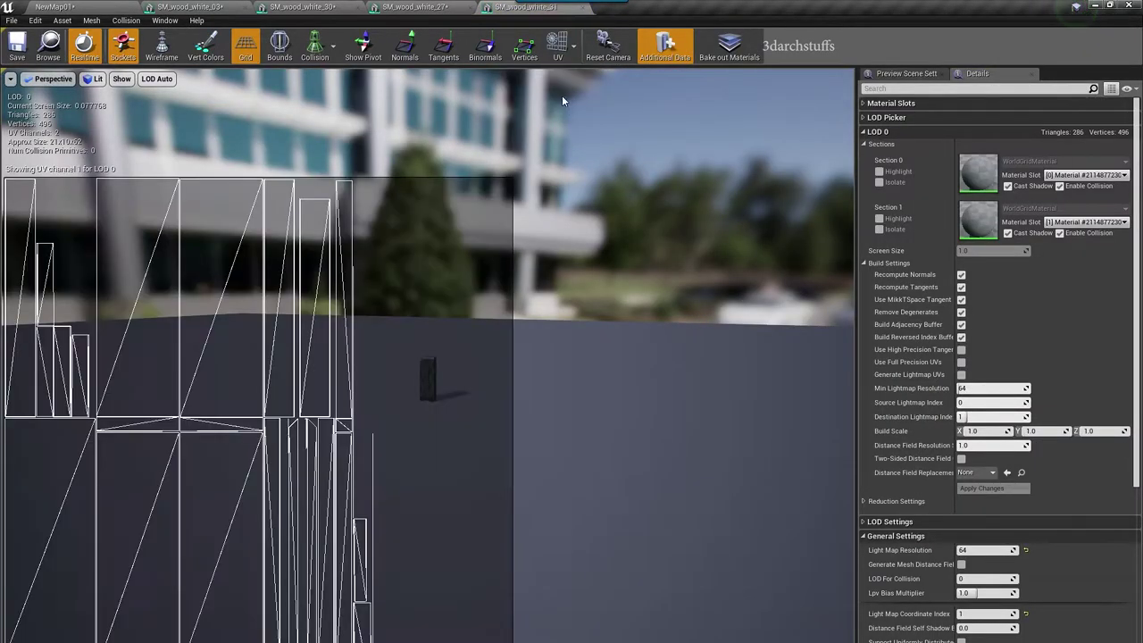
left_click(961, 374)
left_click(993, 487)
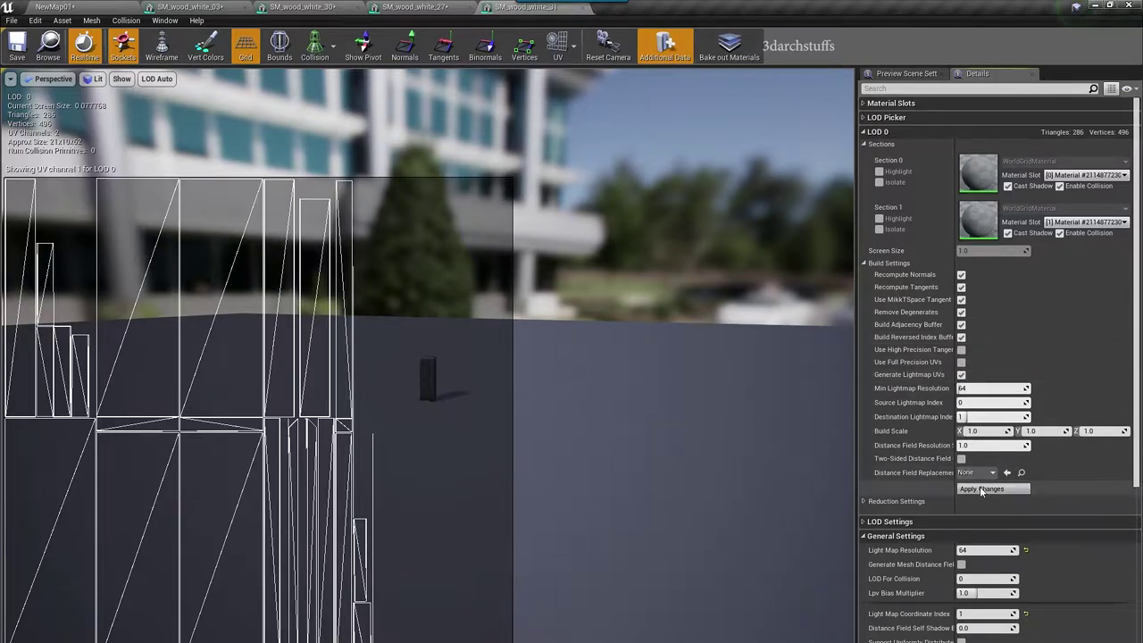
left_click(99, 6)
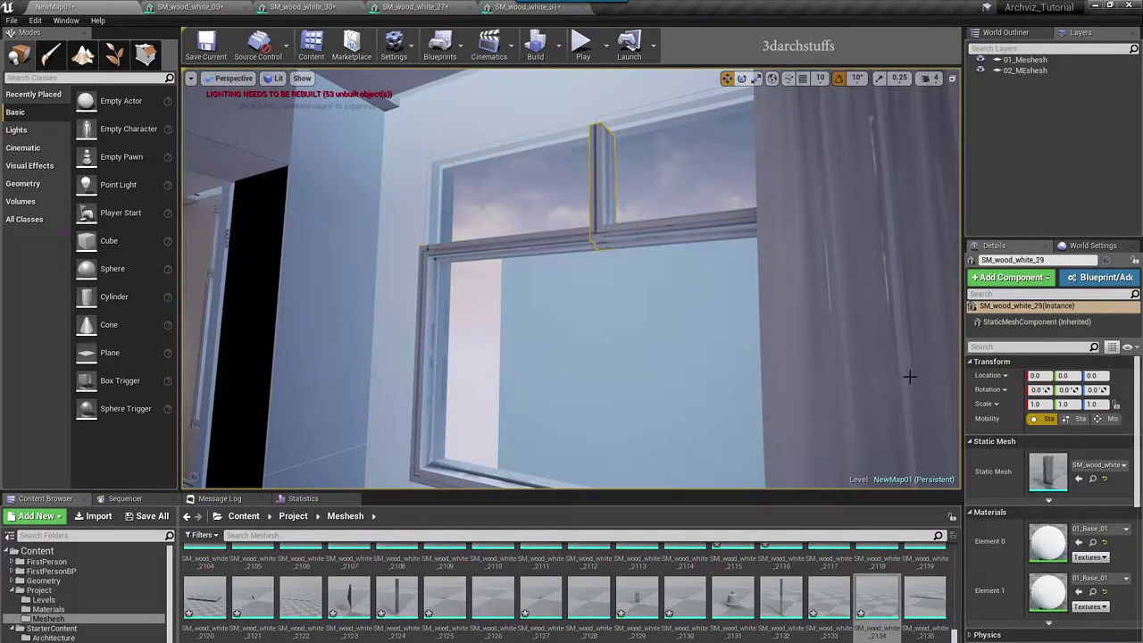
Step: Open the upper window's middle post SM_wood_white_29, display UV Channel 1, and apply Generate Lightmap UVs to it
double_click(1048, 470)
left_click(557, 47)
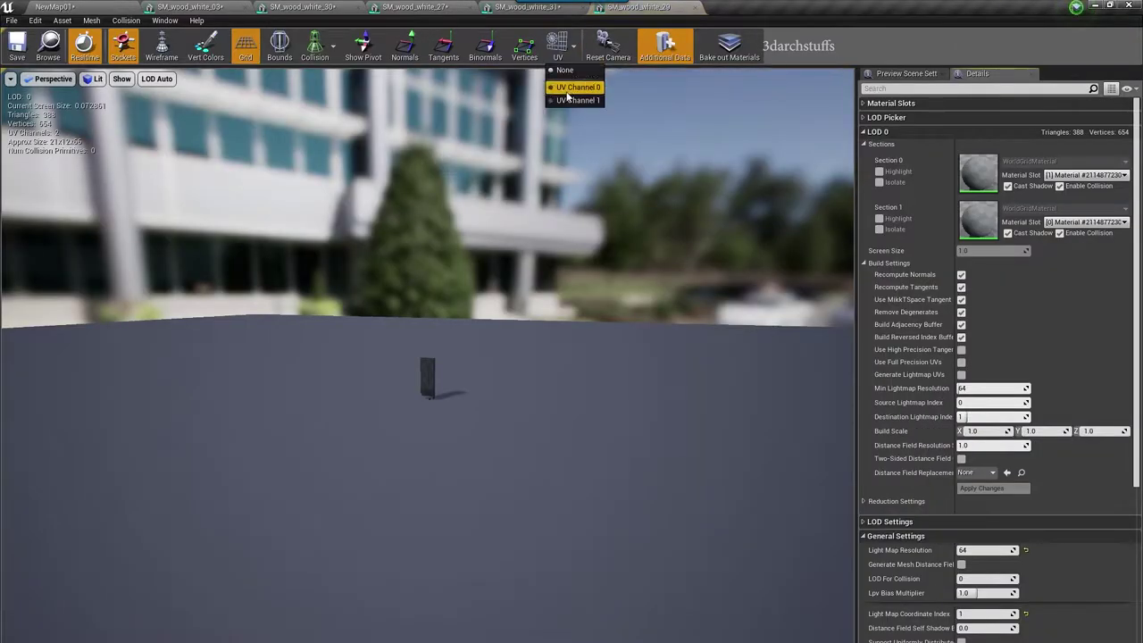
left_click(576, 100)
left_click(960, 374)
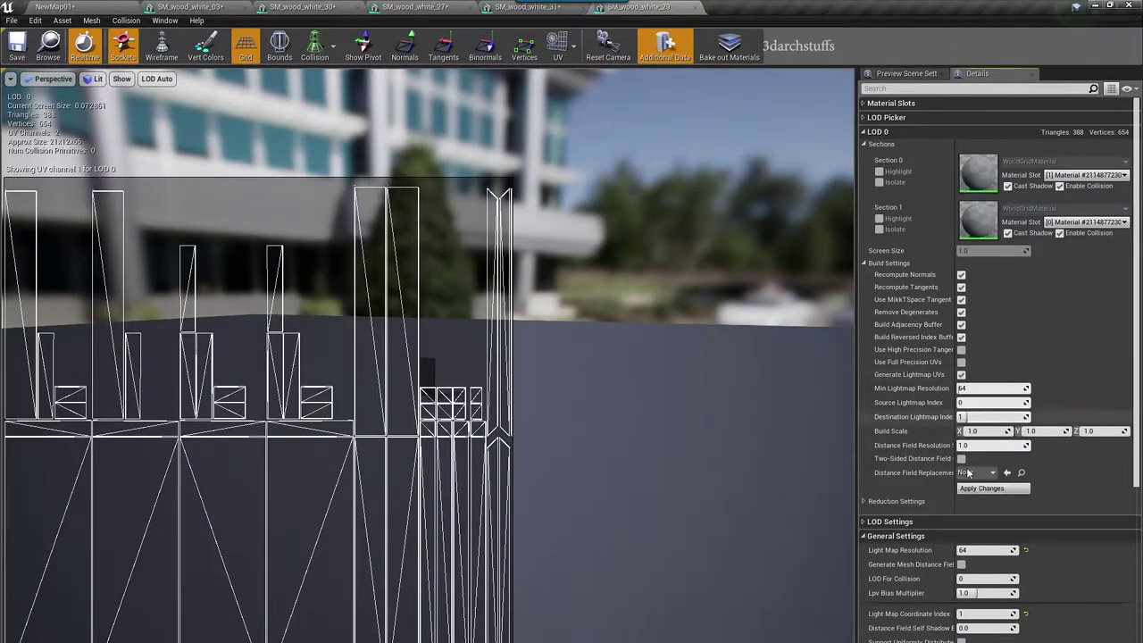
left_click(993, 488)
left_click(88, 6)
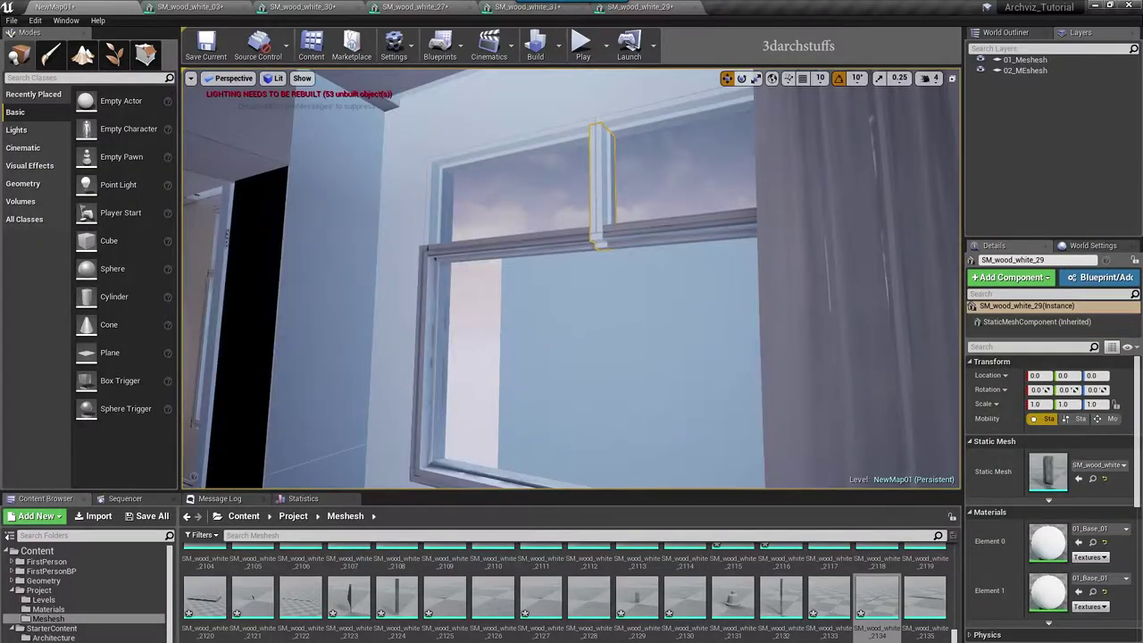
Step: Open the horizontal window bar SM_wood_white_23 beside the curtain, display UV Channel 1, and apply Generate Lightmap UVs to it
right_click_drag(580, 189, 664, 224)
key("a")
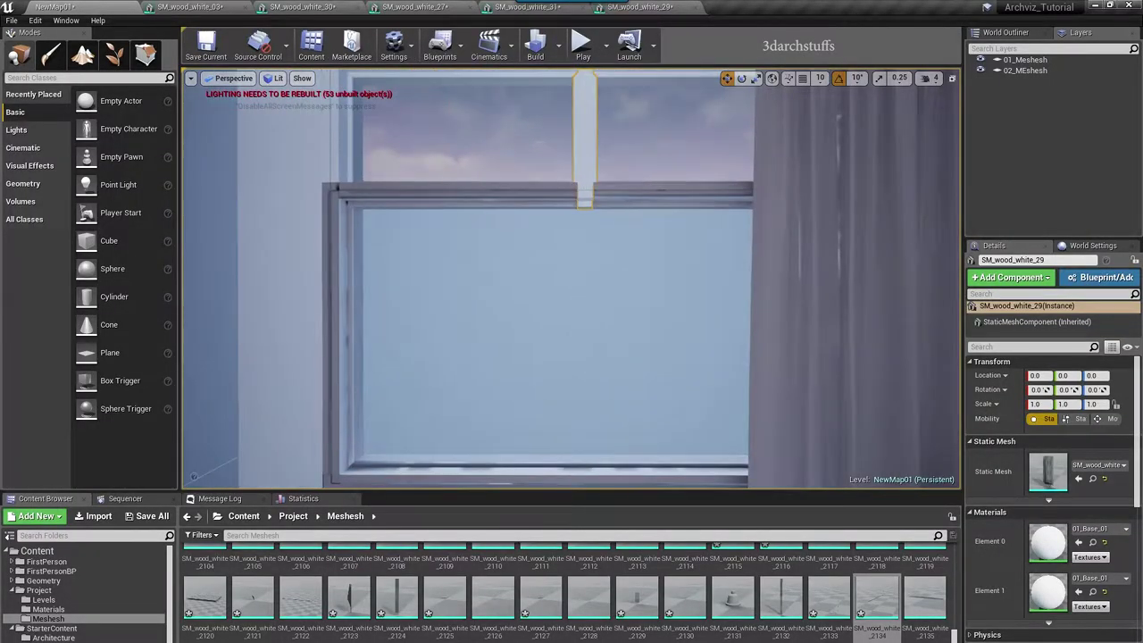
double_click(1048, 472)
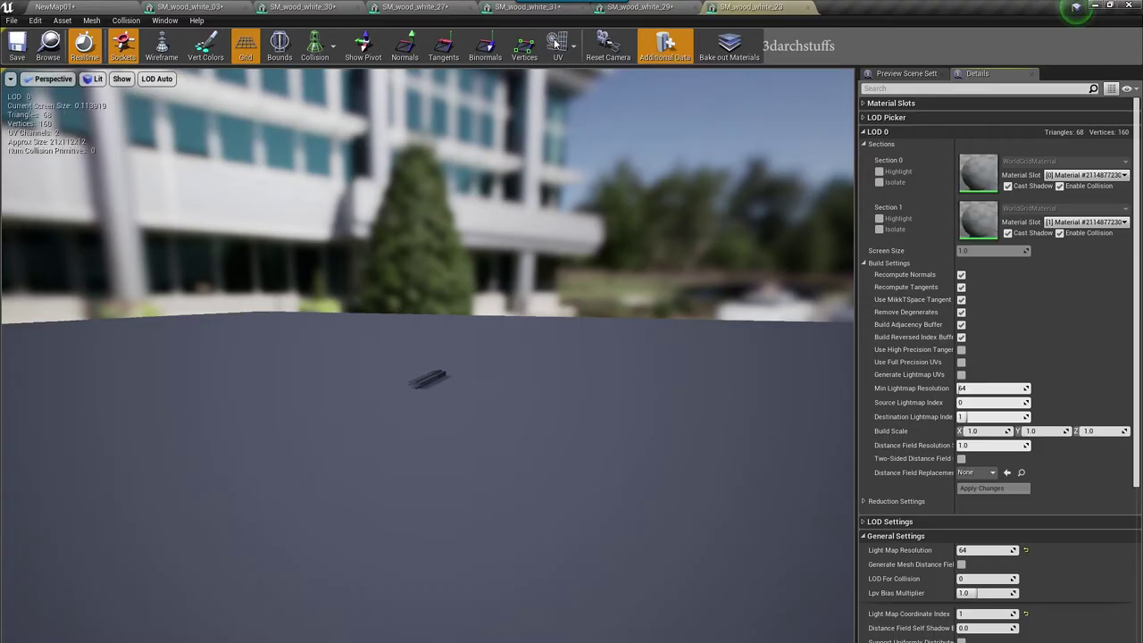
left_click(558, 45)
left_click(577, 100)
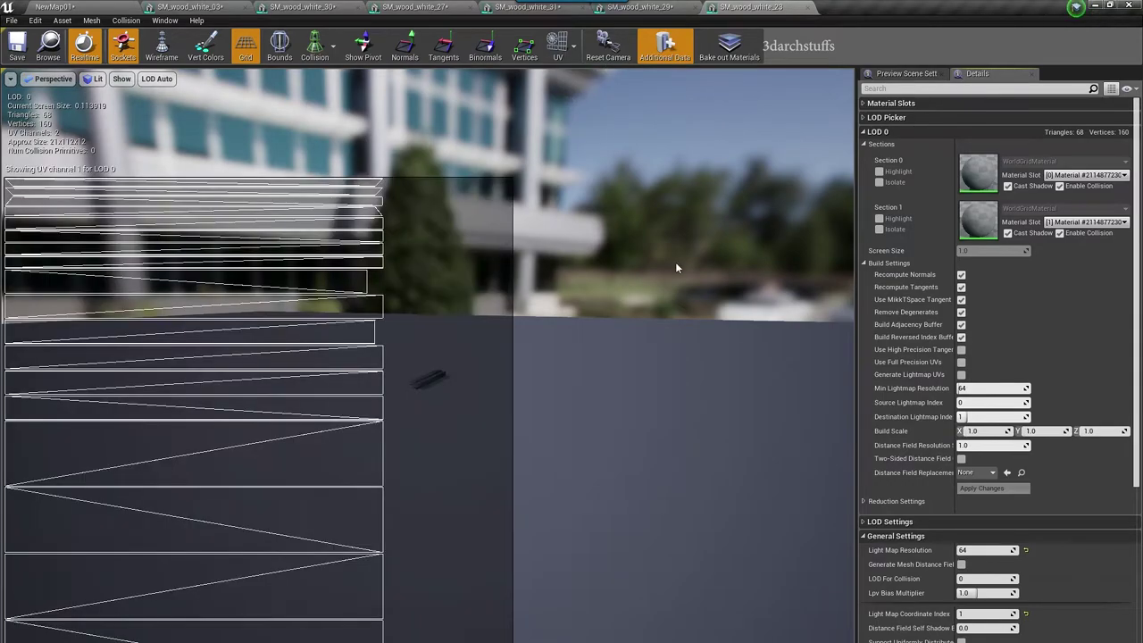
left_click(961, 375)
left_click(973, 488)
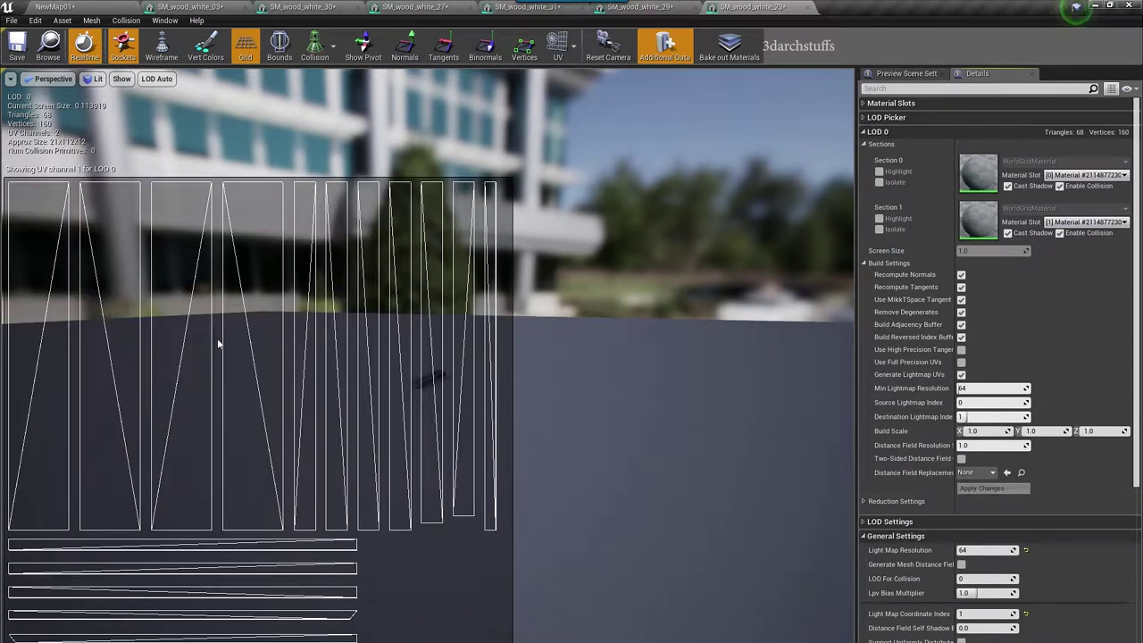
left_click(32, 7)
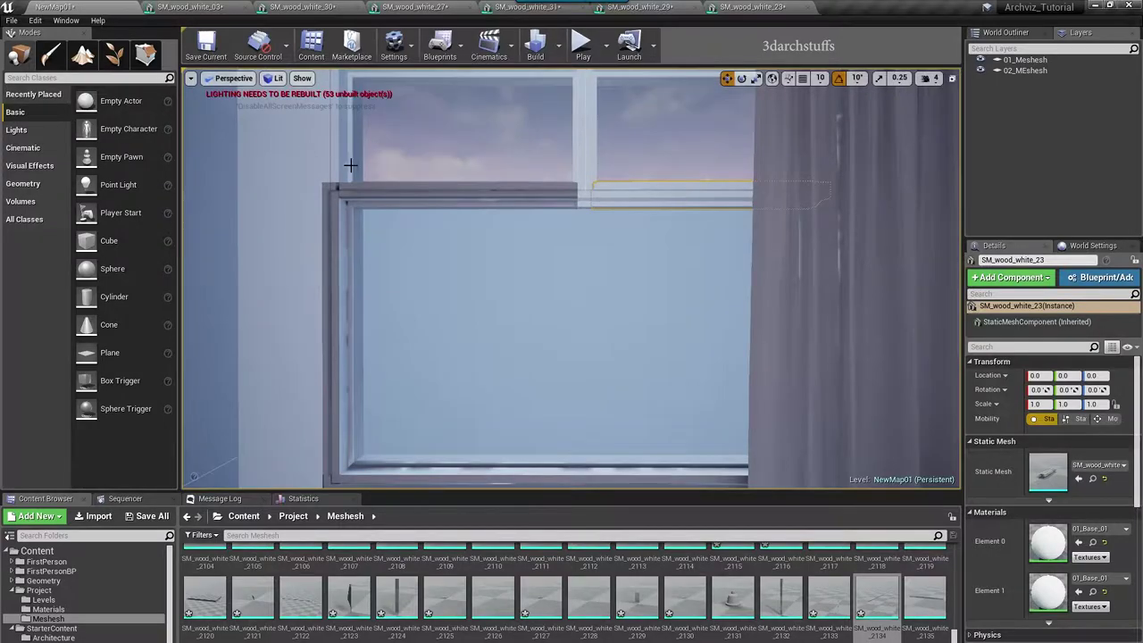
Step: Open the remaining horizontal window bar SM_wood_white_28, display UV Channel 1, and apply Generate Lightmap UVs to it
double_click(1047, 471)
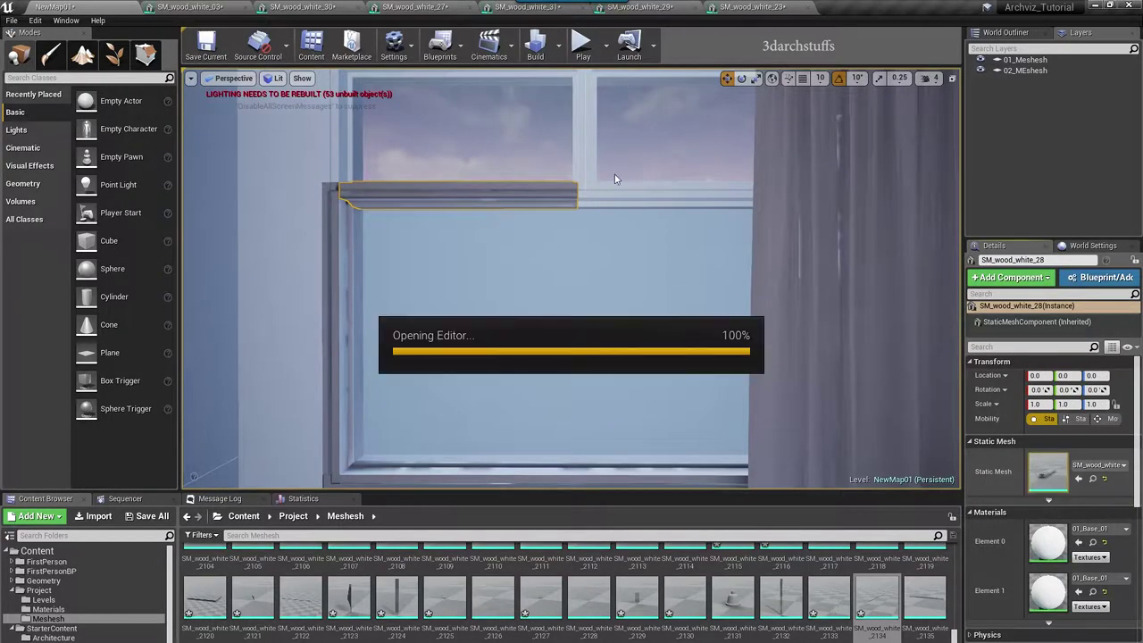
left_click(562, 46)
left_click(567, 97)
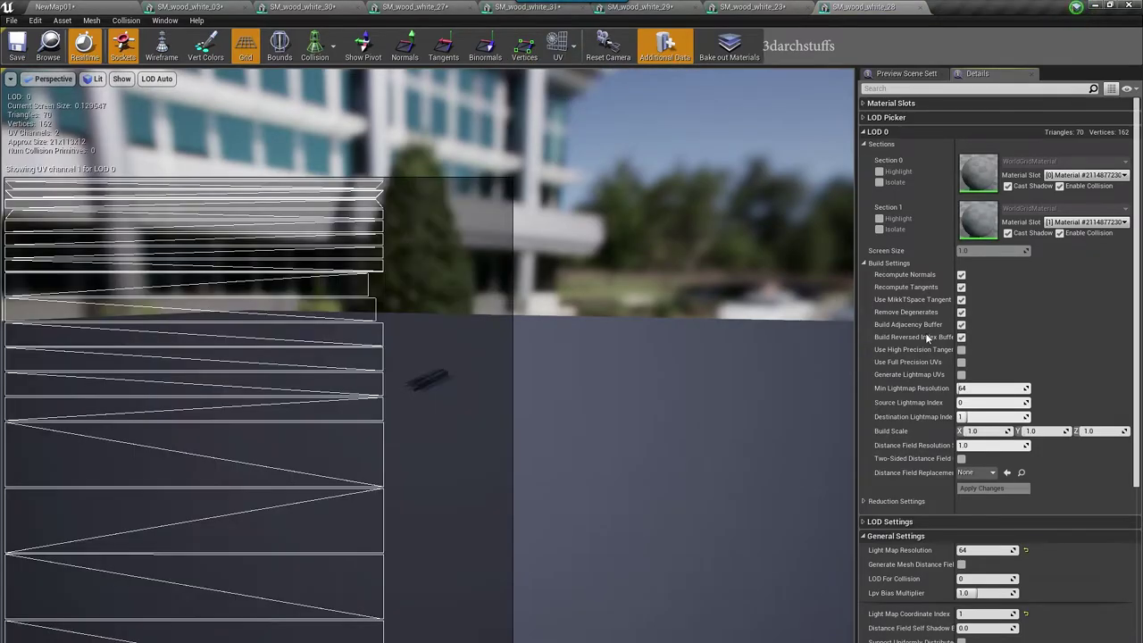
left_click(961, 374)
left_click(983, 488)
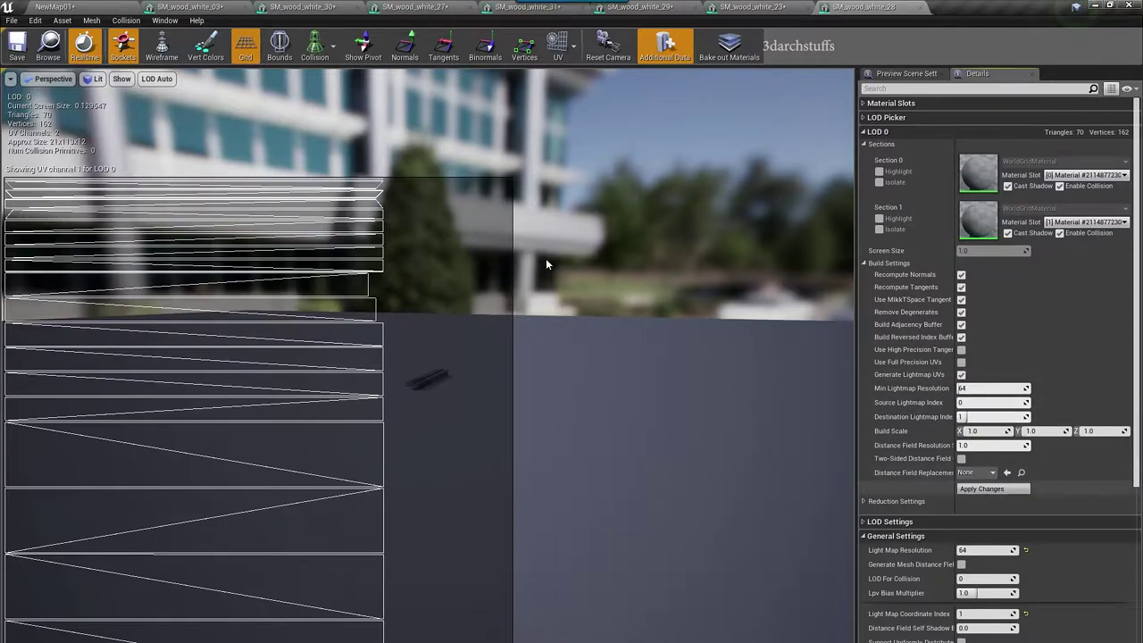
left_click(130, 6)
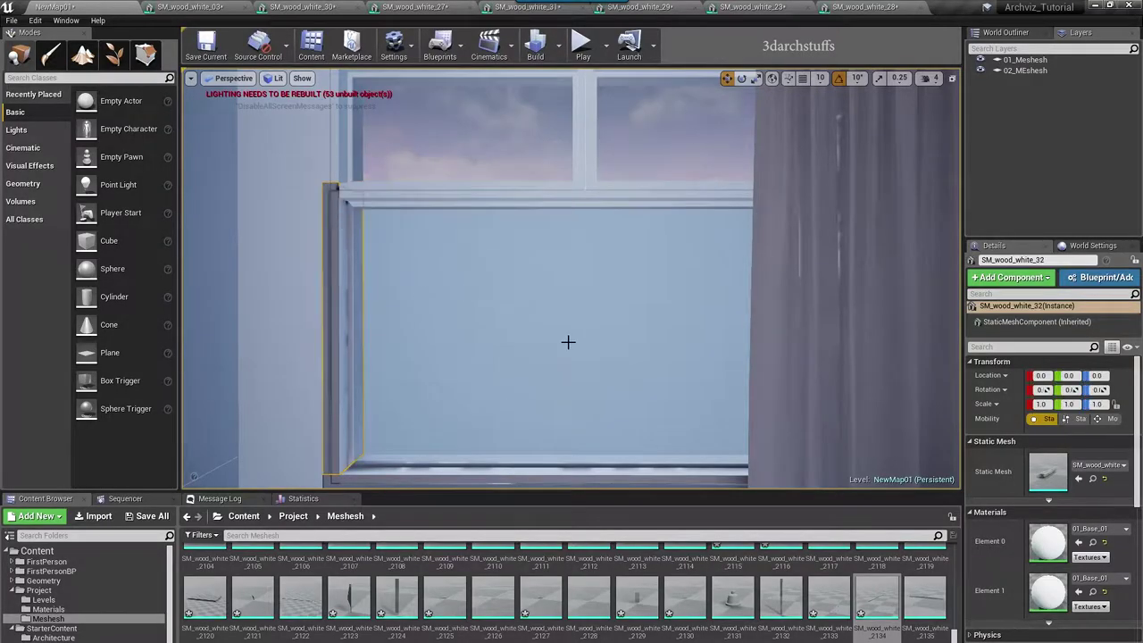
Step: Open the lower window's vertical side frame SM_wood_white_32, display UV Channel 1, and apply Generate Lightmap UVs to it
double_click(1033, 482)
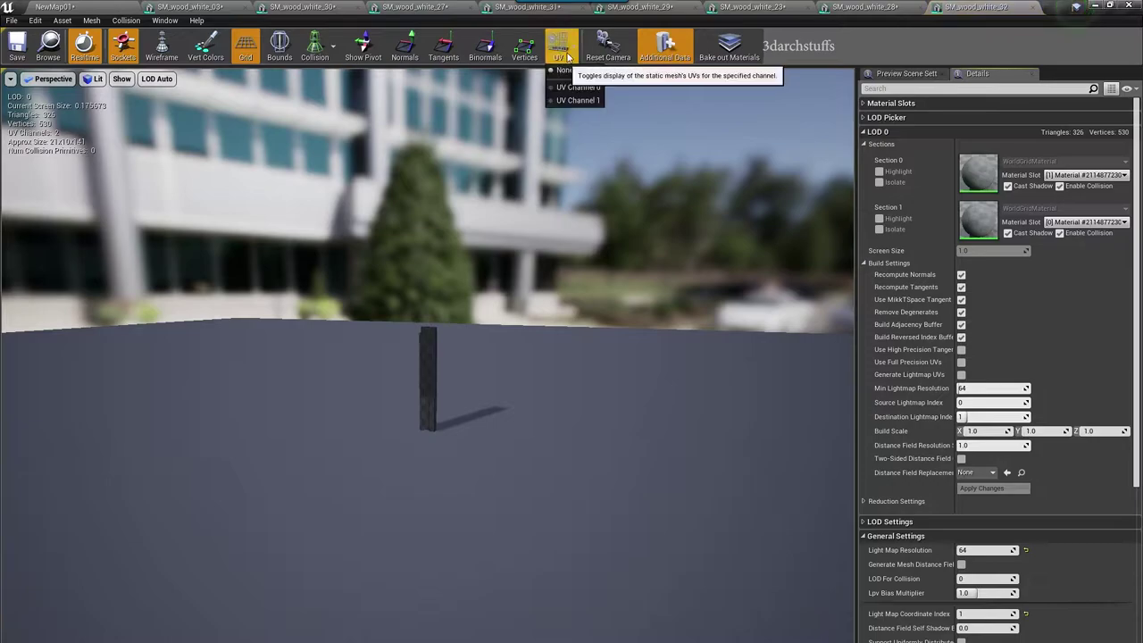
left_click(573, 105)
left_click(961, 374)
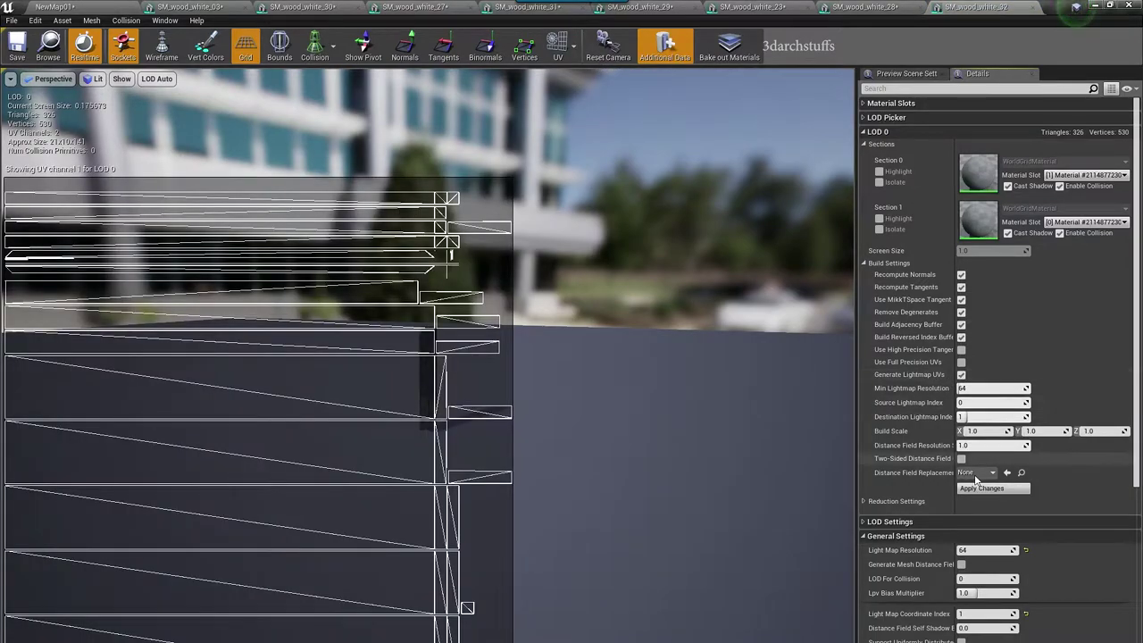
left_click(993, 487)
left_click(106, 6)
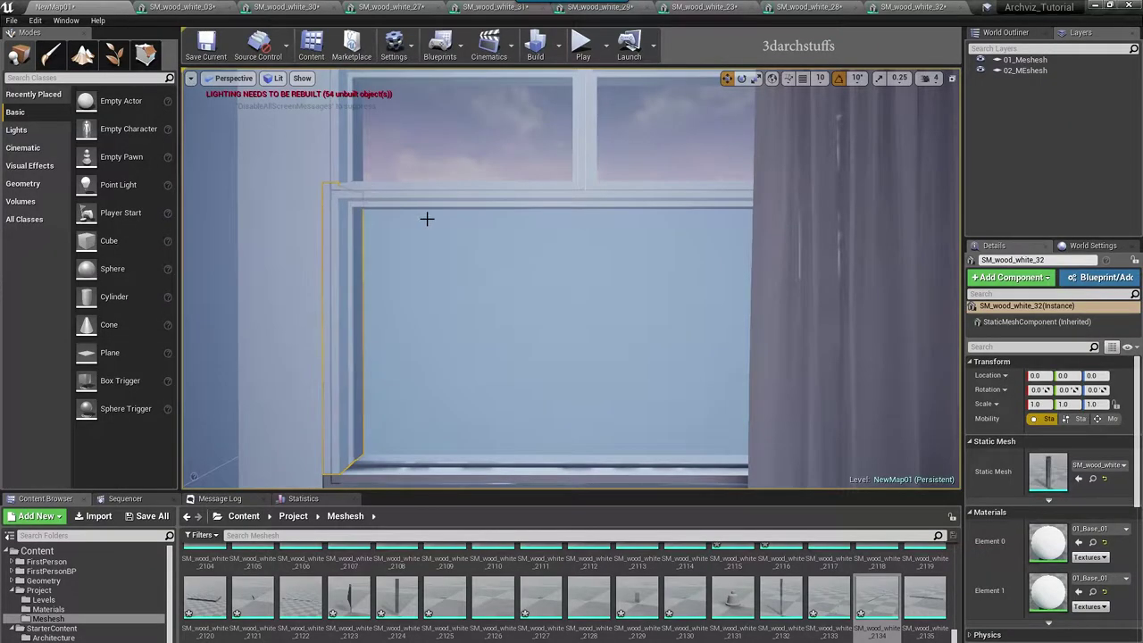
Step: Open the bottom window frame bar SM_wood_white_24, display UV Channel 1, and apply Generate Lightmap UVs to it
right_click_drag(449, 279, 536, 338)
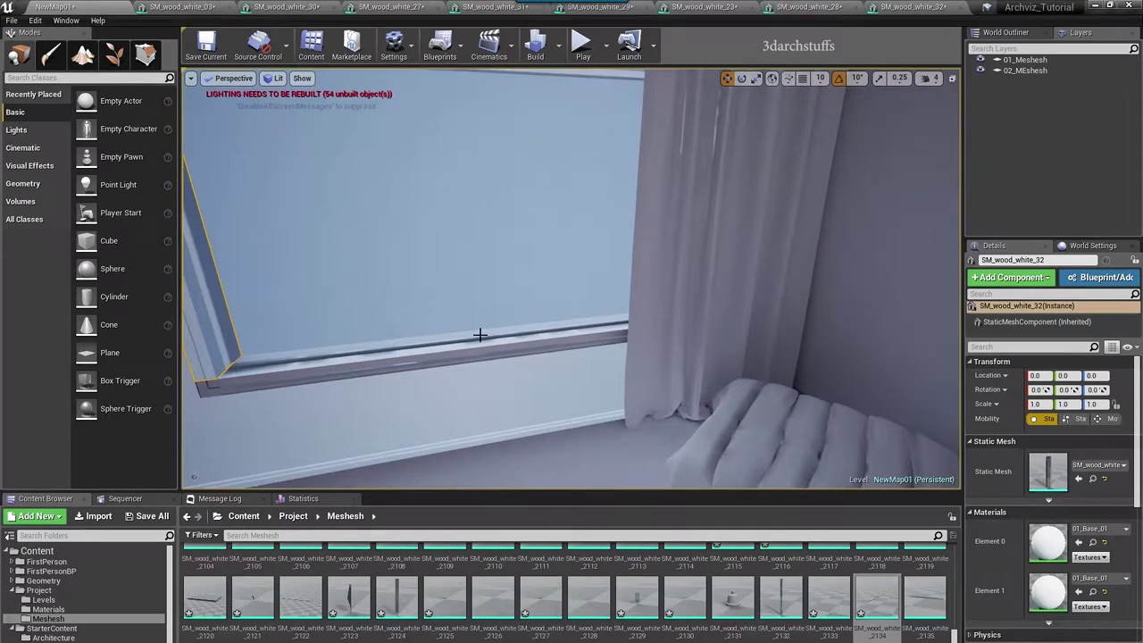
double_click(1038, 472)
left_click(557, 45)
left_click(576, 95)
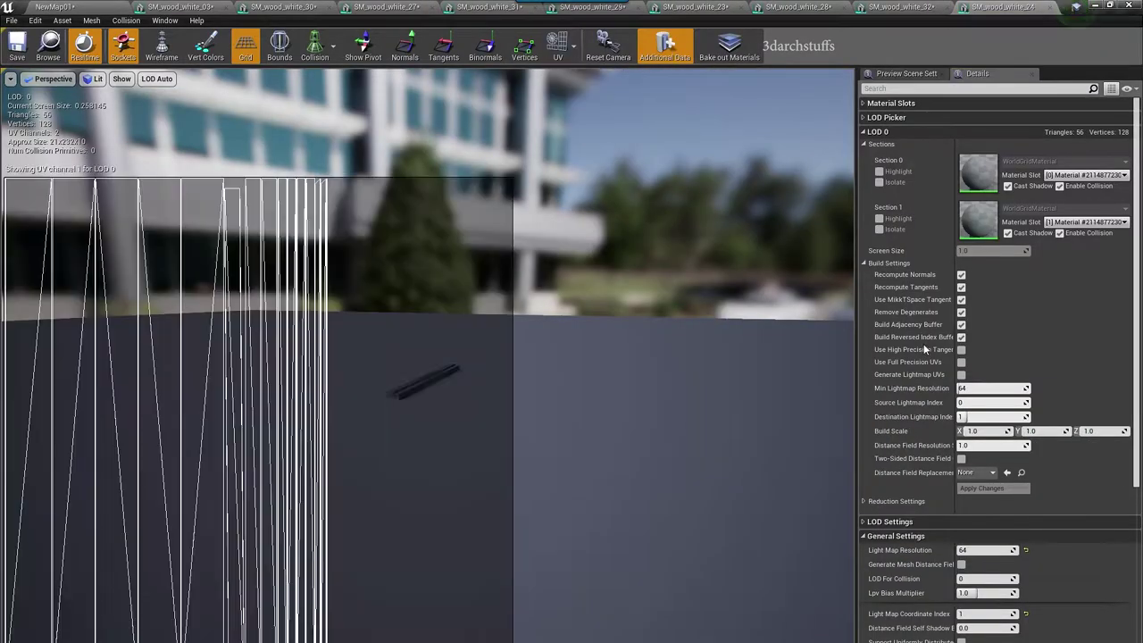
left_click(961, 374)
left_click(993, 488)
left_click(102, 8)
left_click(230, 8)
right_click_drag(236, 388, 413, 398)
left_click(413, 398)
left_click(396, 439)
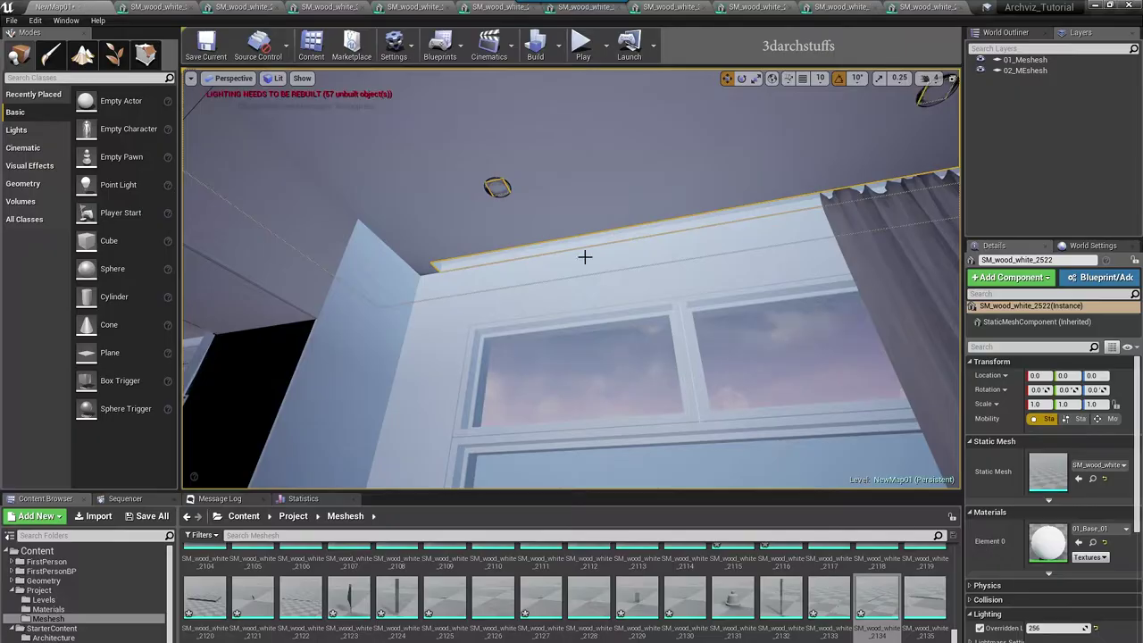
Step: Apply Generate Lightmap UVs to the cabinet panel SM_wood_white_1809 with UV Channel 1 displayed, then close older mesh editors and return to the level
right_click_drag(584, 255, 791, 415)
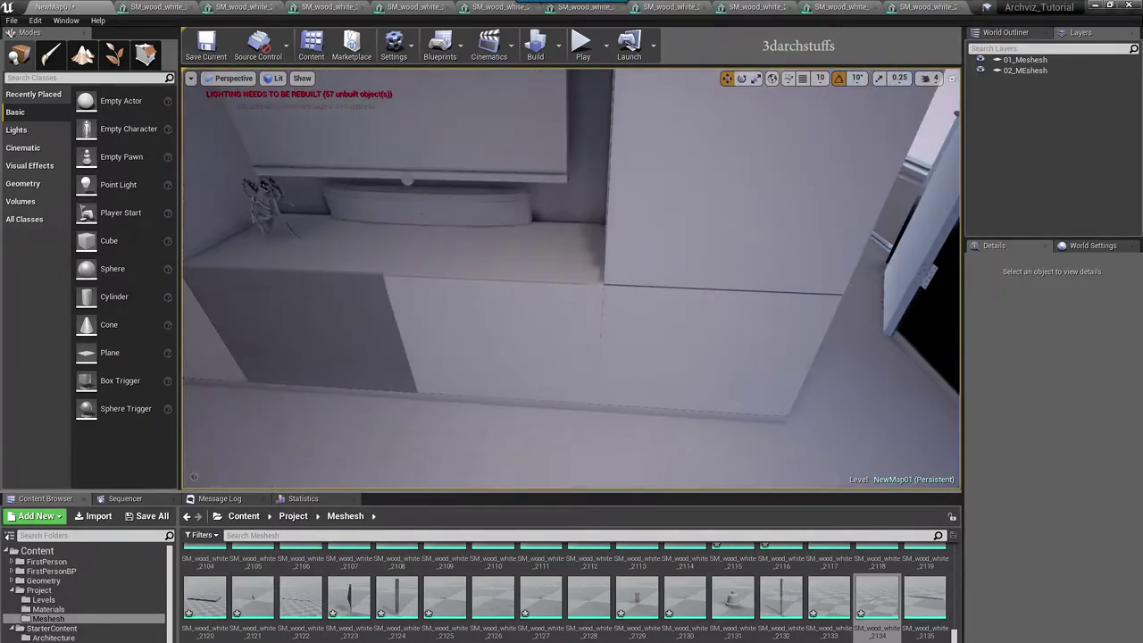
left_click(726, 332)
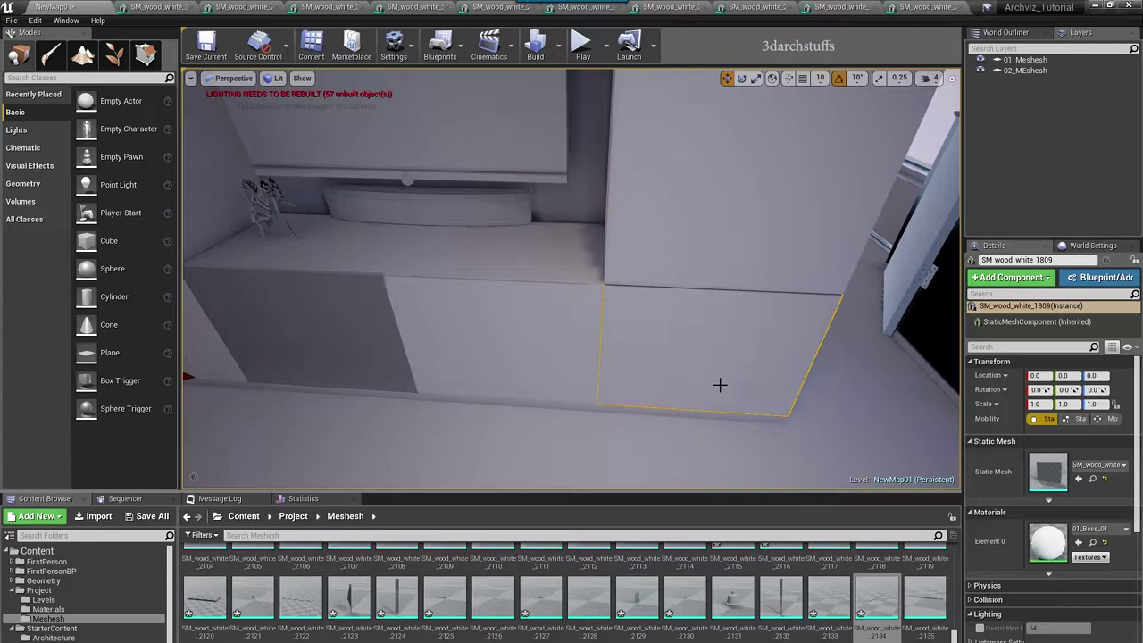
double_click(1047, 471)
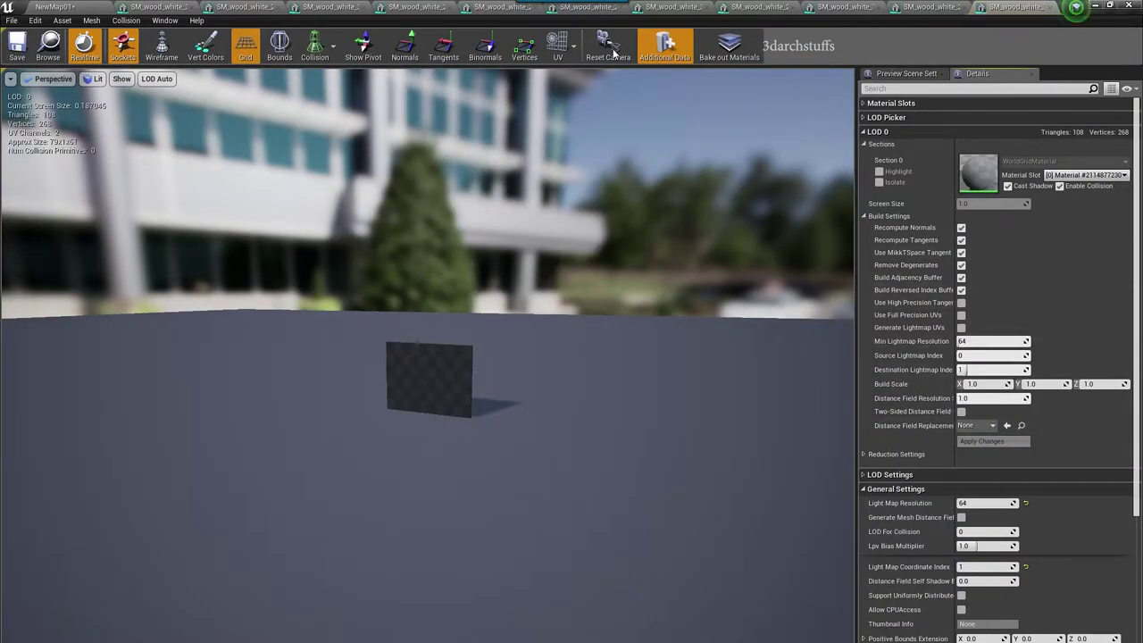
left_click(574, 46)
left_click(563, 99)
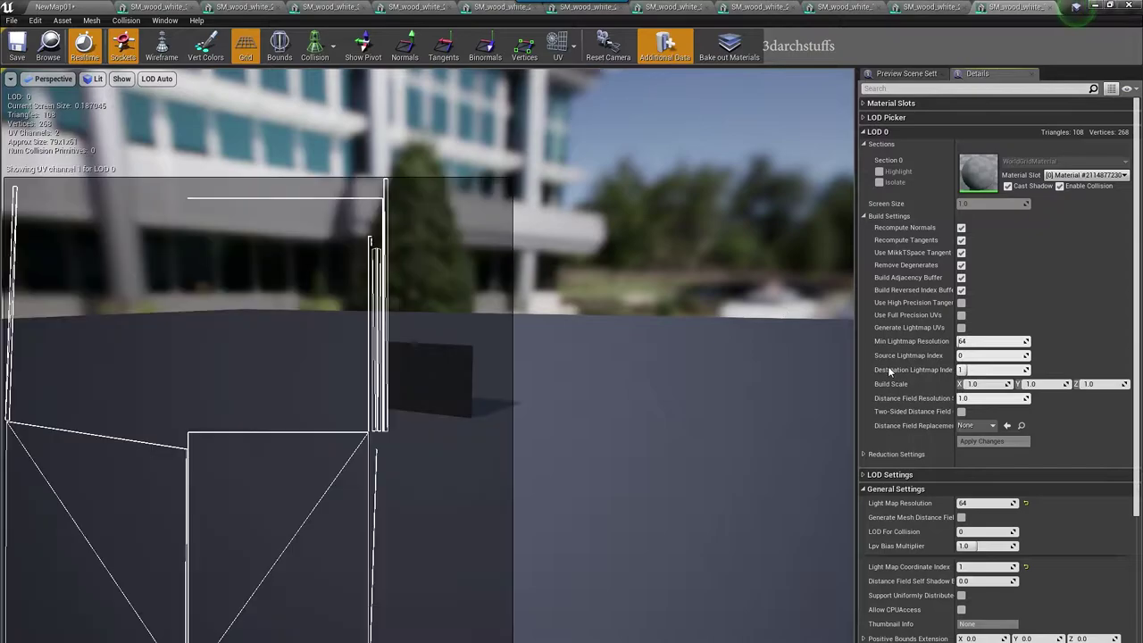
left_click(962, 327)
left_click(993, 441)
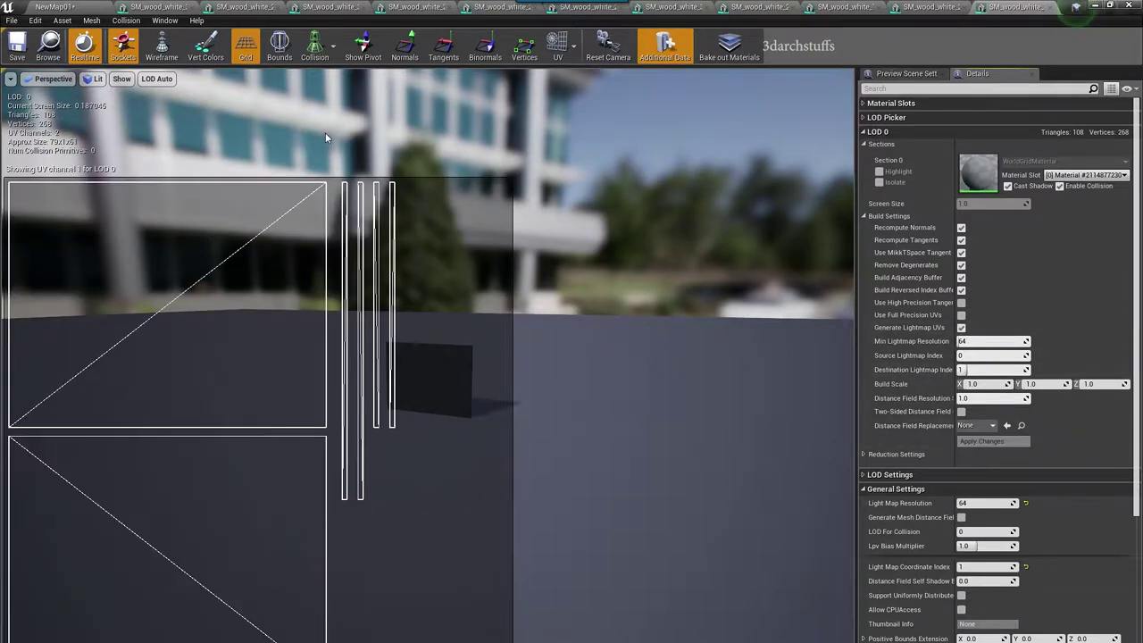
left_click(193, 9)
left_click(193, 9)
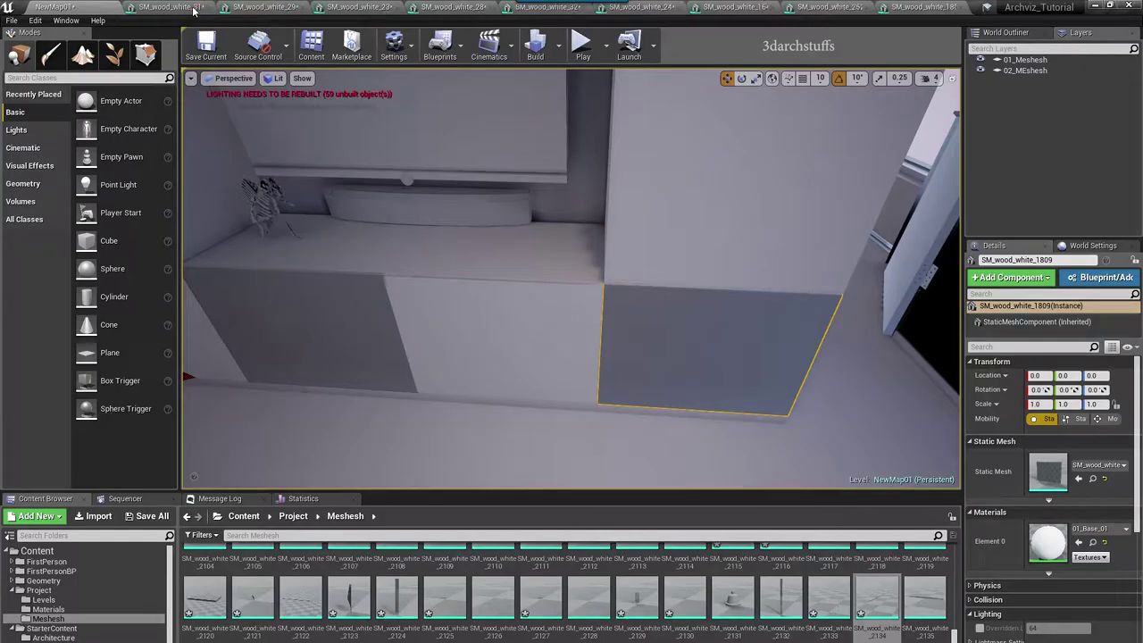
Step: Close the mesh editors of the finished window frame pieces, leaving only SM_wood_white_1809 open beside the level
left_click(195, 9)
left_click(226, 9)
left_click(230, 9)
left_click(246, 9)
left_click(246, 9)
left_click(246, 9)
left_click(247, 9)
left_click(247, 9)
left_click(246, 8)
Step: Open the small square fixture SM_wood_white_2154, display UV Channel 1, apply Generate Lightmap UVs, and return to the level
right_click_drag(383, 148, 571, 196)
right_click_drag(652, 237, 701, 179)
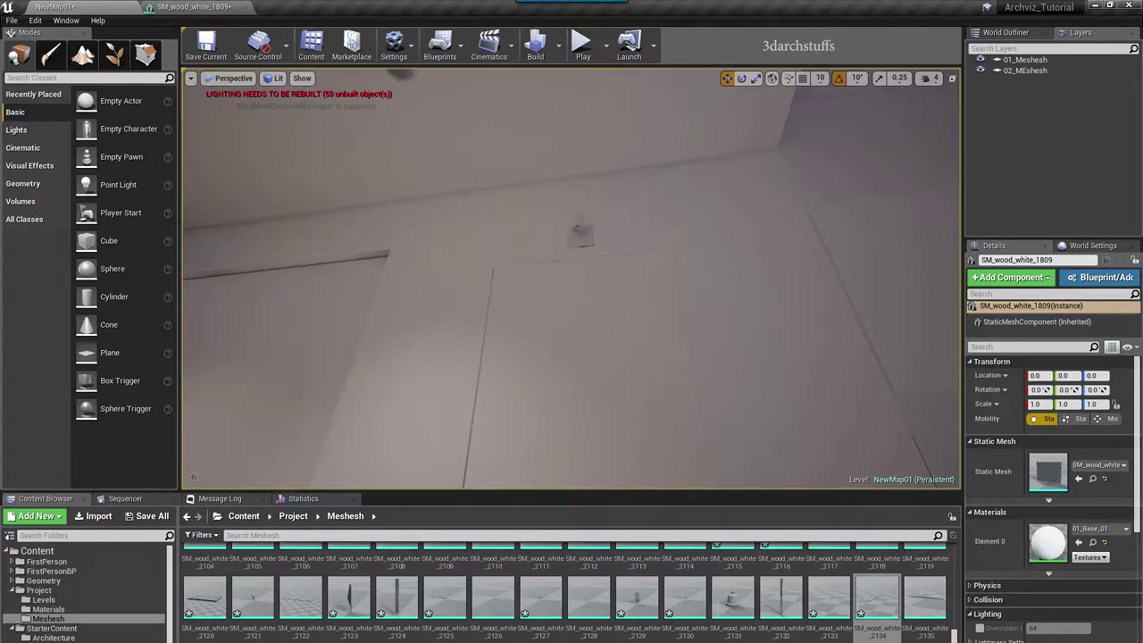
left_click(580, 236)
double_click(1048, 472)
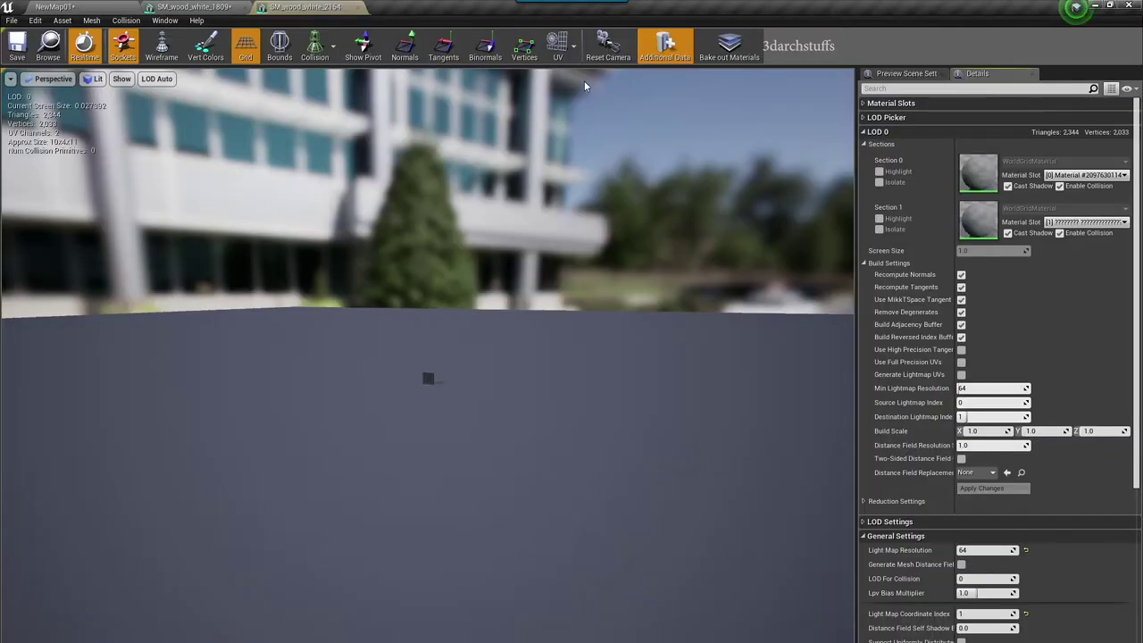
left_click(559, 46)
left_click(572, 101)
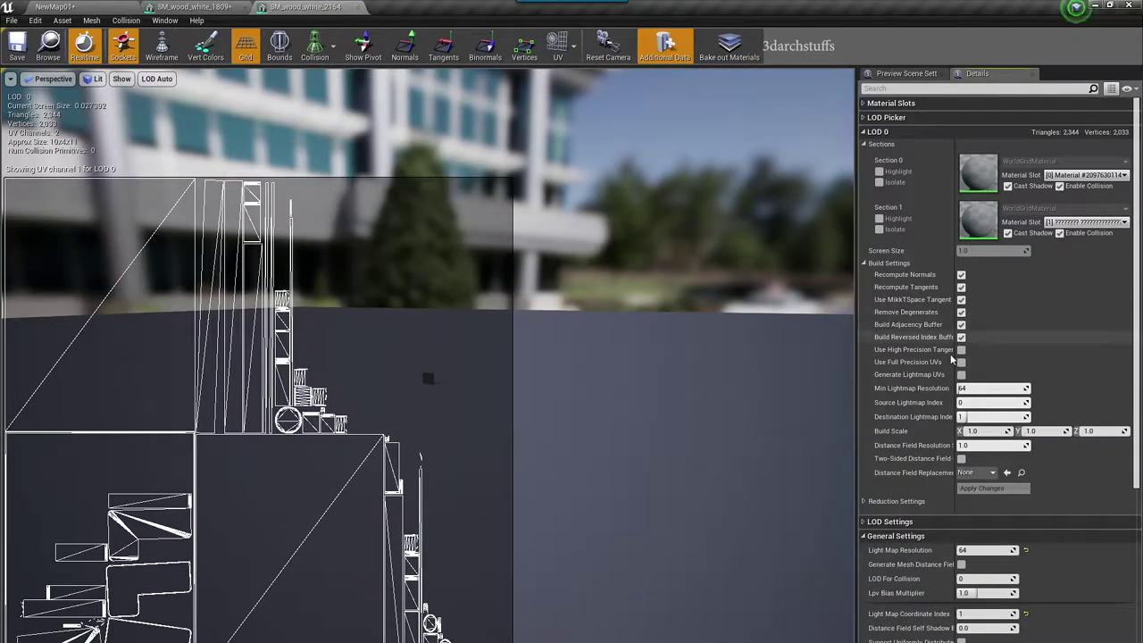
left_click(961, 374)
left_click(976, 490)
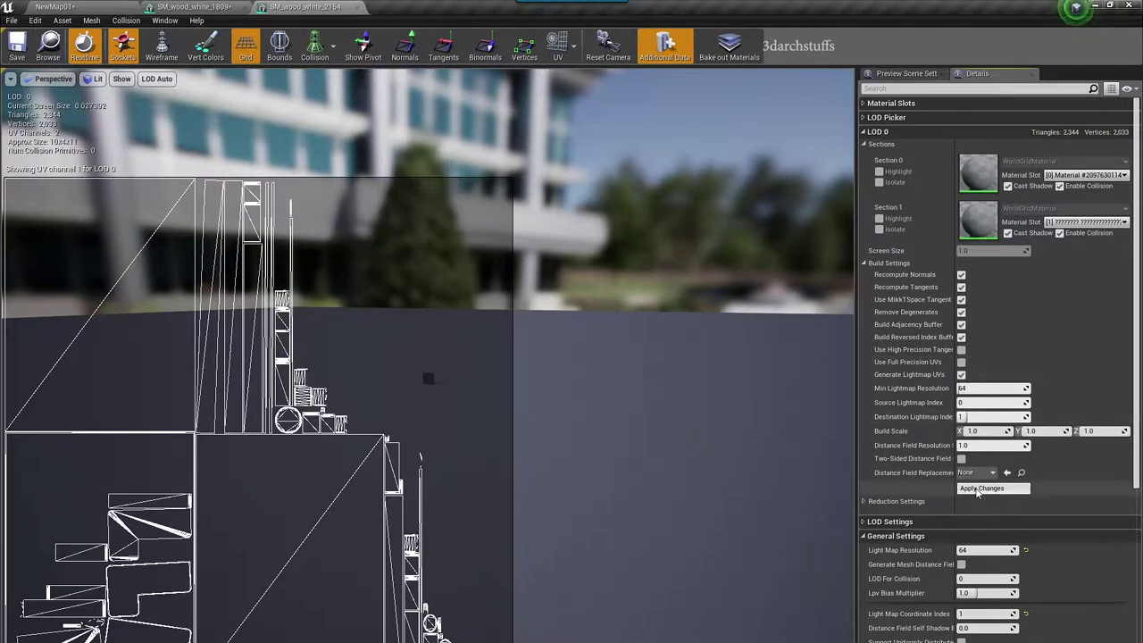
left_click(91, 8)
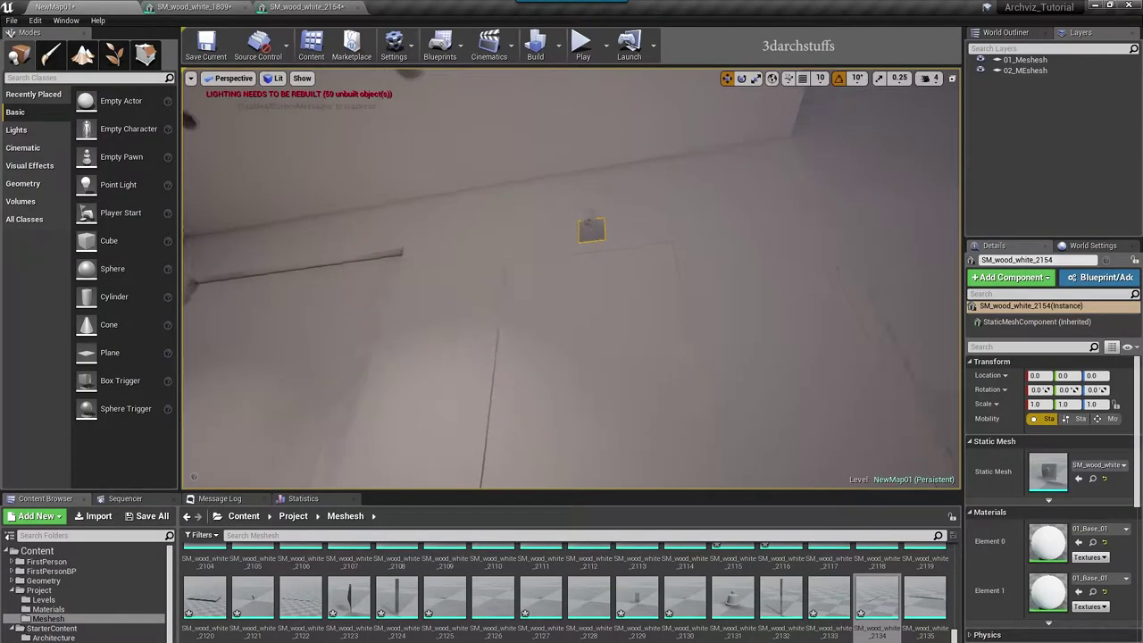
Step: Open the upper cabinet door SM_wood_white_2540, display UV Channel 1, apply Generate Lightmap UVs, and return to the level
right_click_drag(565, 277, 625, 224)
scroll(601, 247, "up", 6)
scroll(601, 243, "down", 5)
scroll(602, 232, "down", 3)
left_click(622, 352)
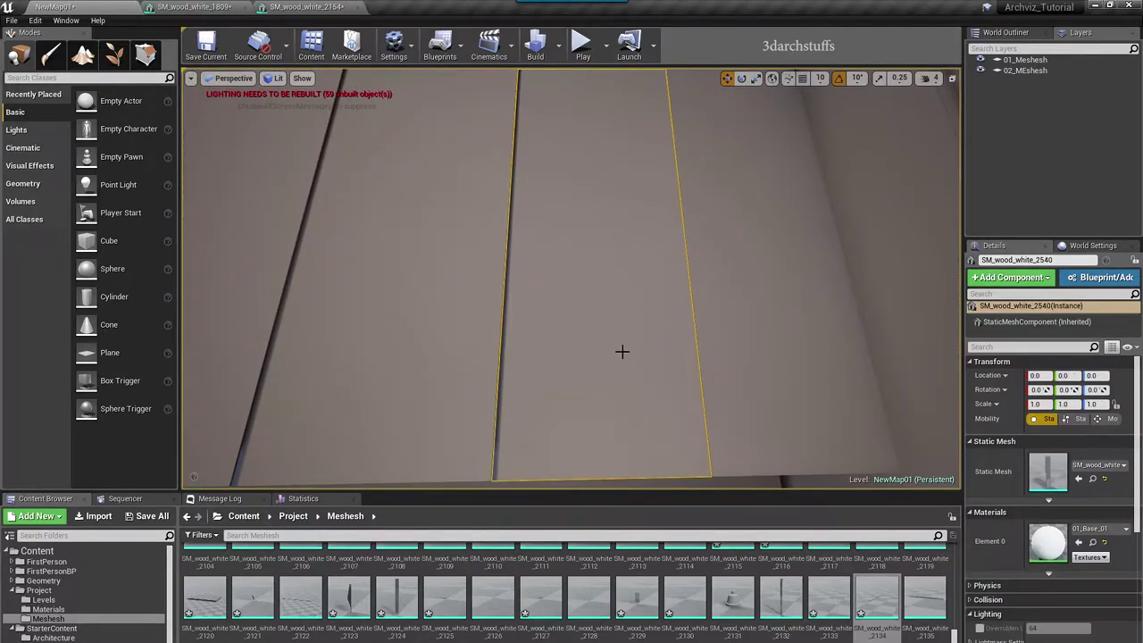
double_click(1047, 476)
left_click(558, 49)
left_click(565, 99)
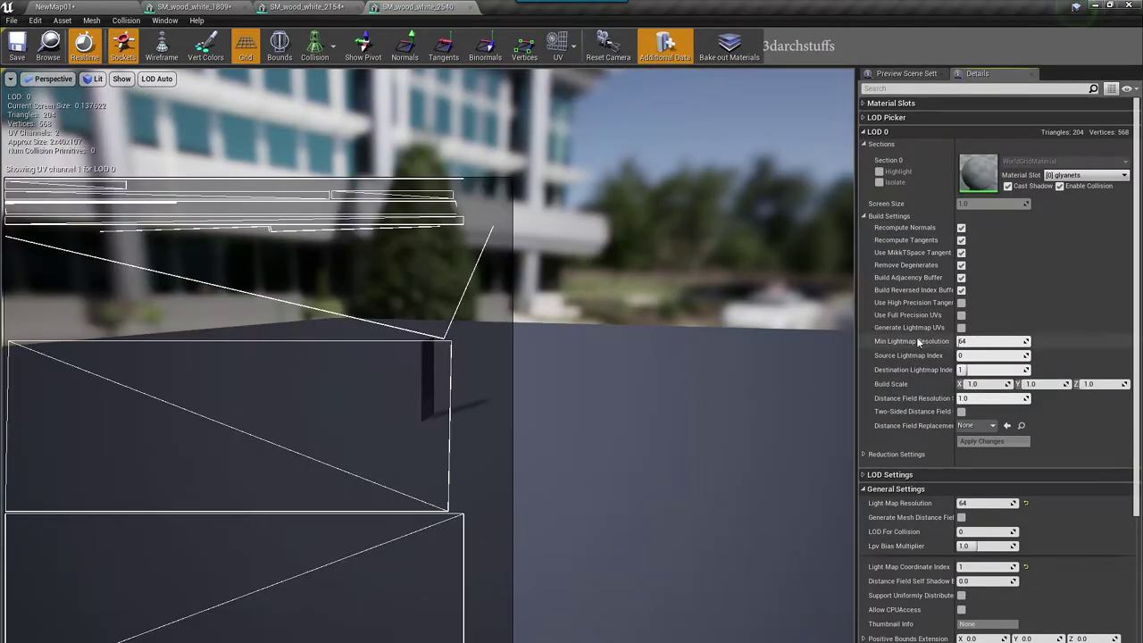
left_click(983, 443)
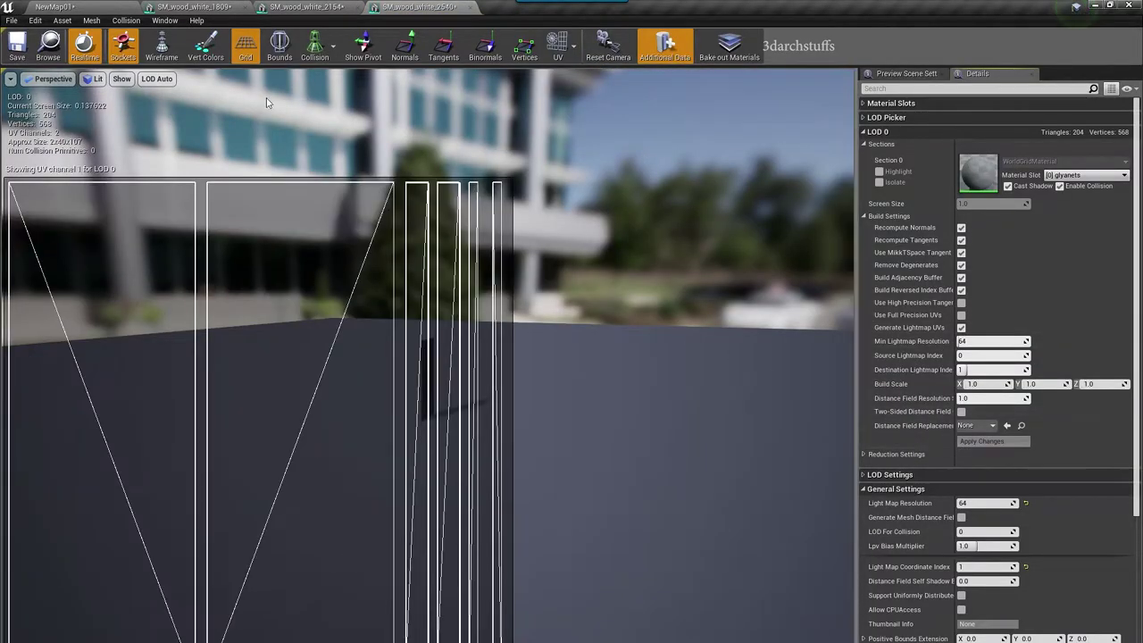
left_click(125, 6)
Step: Open the neighbouring cabinet door SM_wood_white_2541, display UV Channel 1, and apply Generate Lightmap UVs to it
right_click_drag(436, 242, 420, 254)
left_click(493, 259)
double_click(1049, 471)
left_click(558, 50)
left_click(565, 100)
left_click(982, 443)
left_click(108, 6)
Step: Open the upper cabinet door SM_wood_white_2542, display UV Channel 1, and apply Generate Lightmap UVs to it
left_click(496, 263)
double_click(1048, 471)
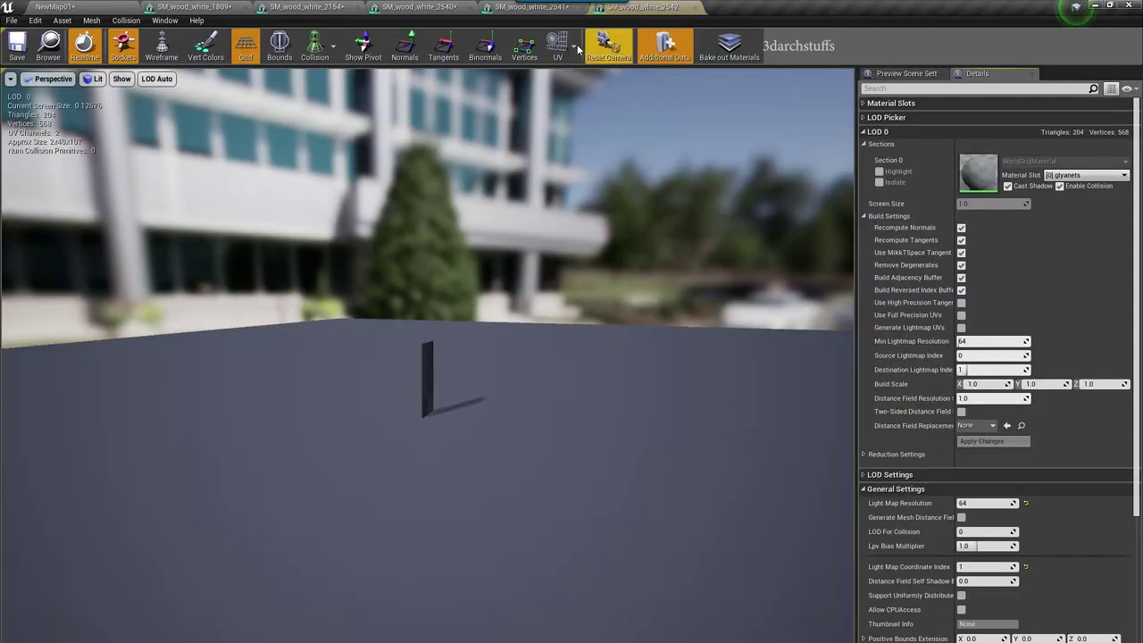
left_click(558, 49)
left_click(564, 99)
left_click(986, 443)
left_click(98, 6)
Step: Open the upper cabinet door SM_wood_white_2543, display UV Channel 1, and apply Generate Lightmap UVs to it
left_click(547, 268)
double_click(1048, 472)
left_click(961, 328)
left_click(986, 442)
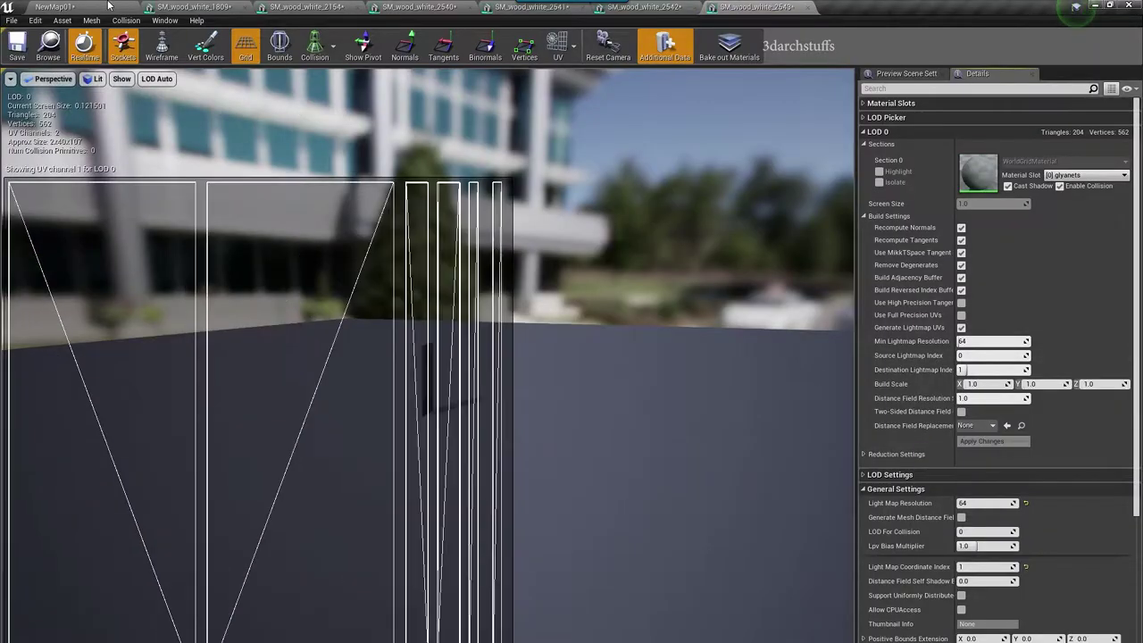
left_click(90, 6)
Step: Open the upper cabinet door SM_wood_white_2544, display UV Channel 1, and apply Generate Lightmap UVs to it
left_click(491, 266)
double_click(1048, 472)
left_click(558, 49)
left_click(565, 99)
left_click(961, 327)
Step: Open the upper cabinet door SM_wood_white_2545, display UV Channel 1, and apply Generate Lightmap UVs to it
left_click(430, 276)
double_click(1049, 472)
left_click(558, 49)
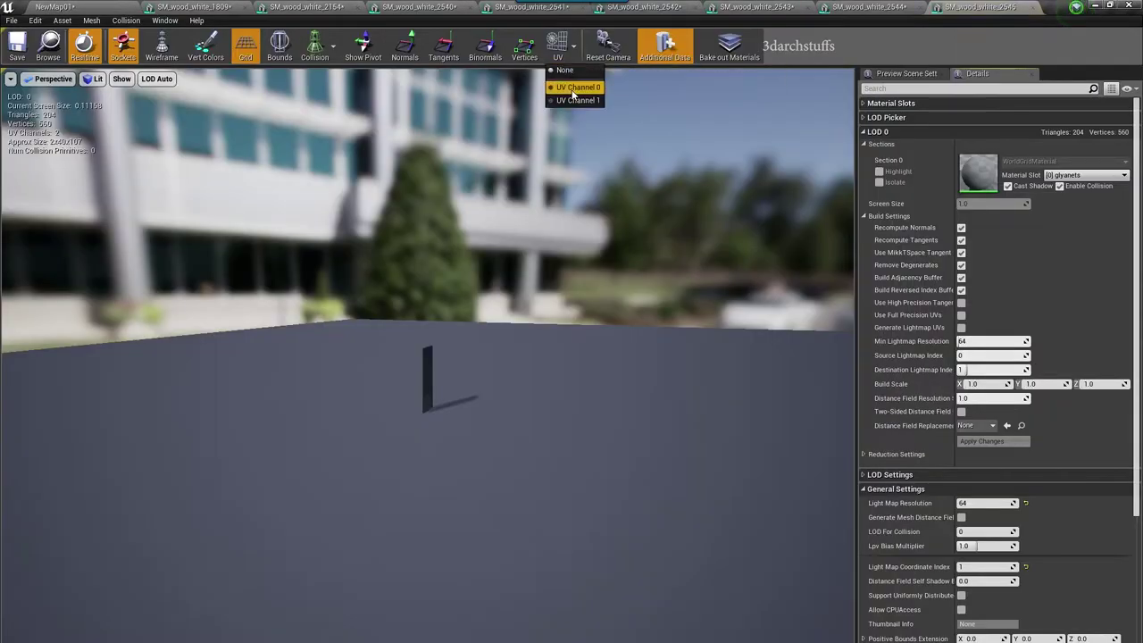
left_click(571, 99)
left_click(961, 328)
left_click(982, 442)
left_click(76, 6)
Step: Open the upper cabinet door SM_wood_white_2546, display UV Channel 1, and apply Generate Lightmap UVs to it
left_click(384, 291)
key("ctrl+e")
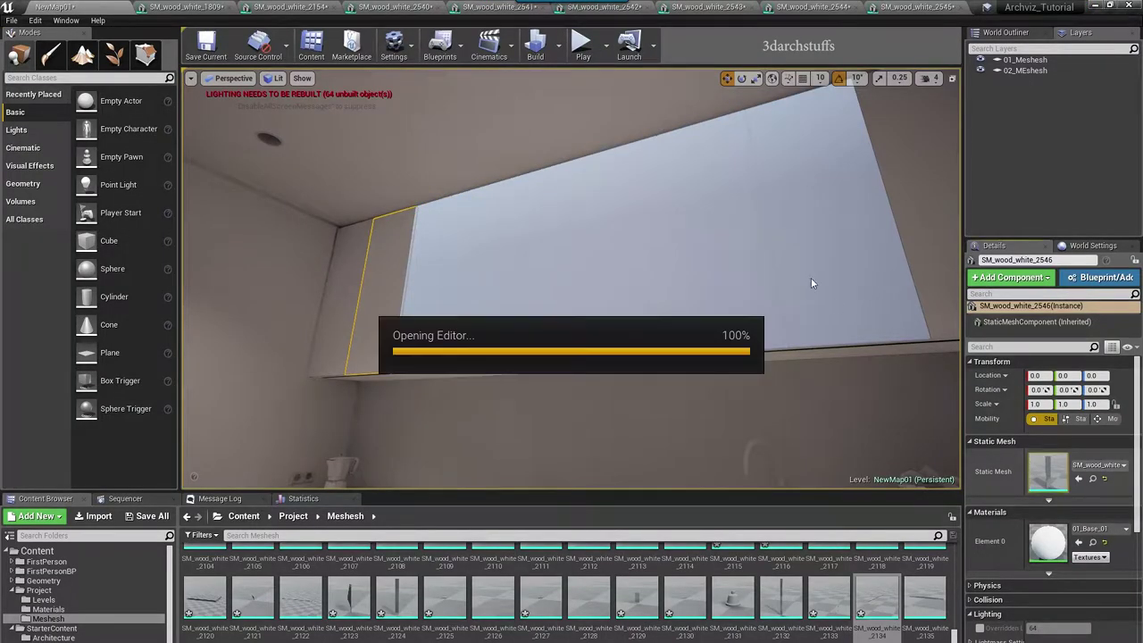
left_click(560, 45)
left_click(572, 94)
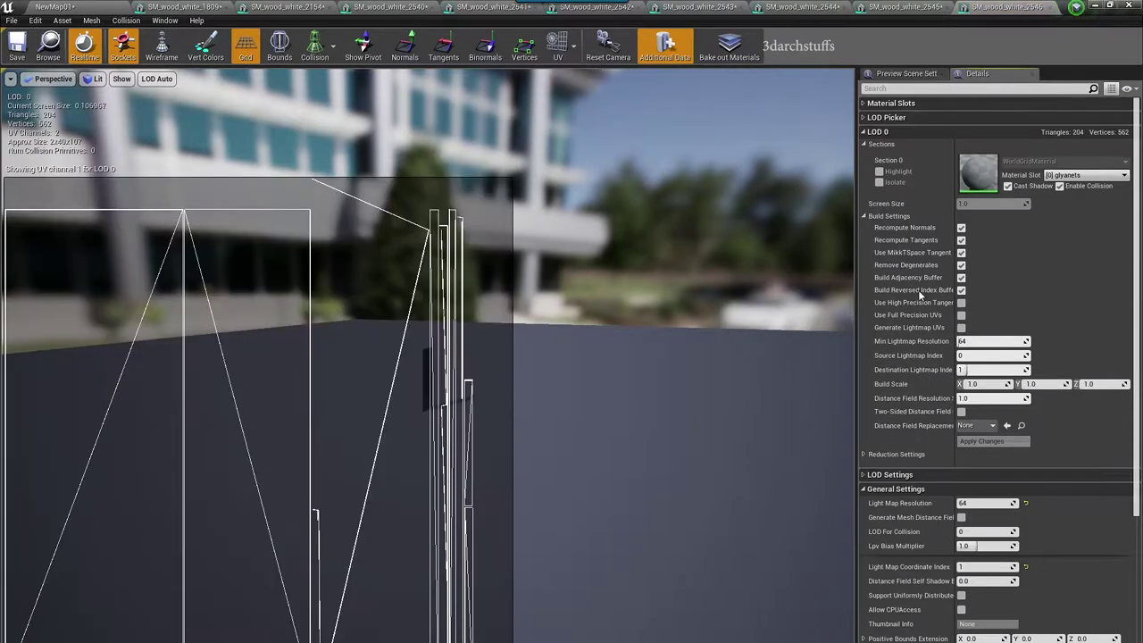
left_click(986, 441)
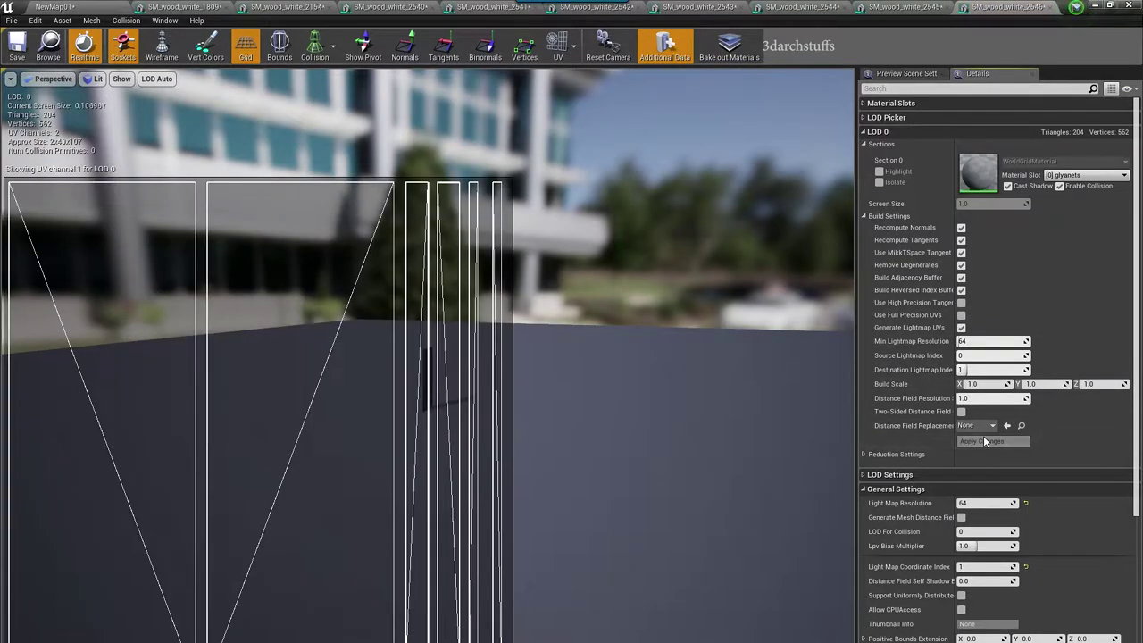
left_click(98, 7)
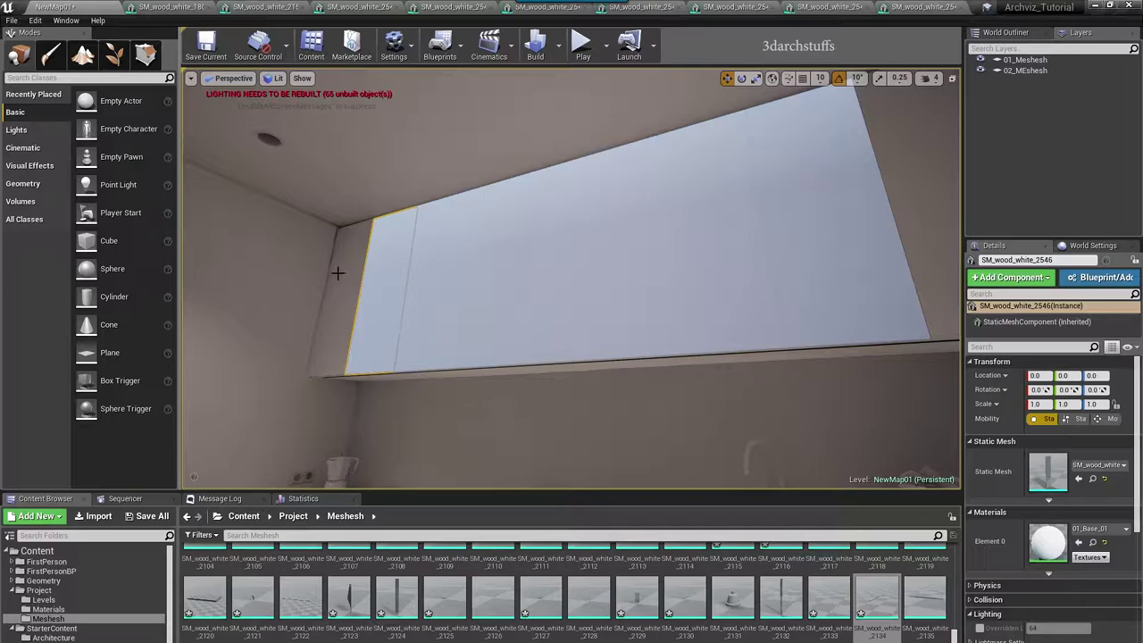
Step: Open the last cabinet door in the row, SM_wood_white_2167, display UV Channel 1, and apply Generate Lightmap UVs
double_click(1048, 482)
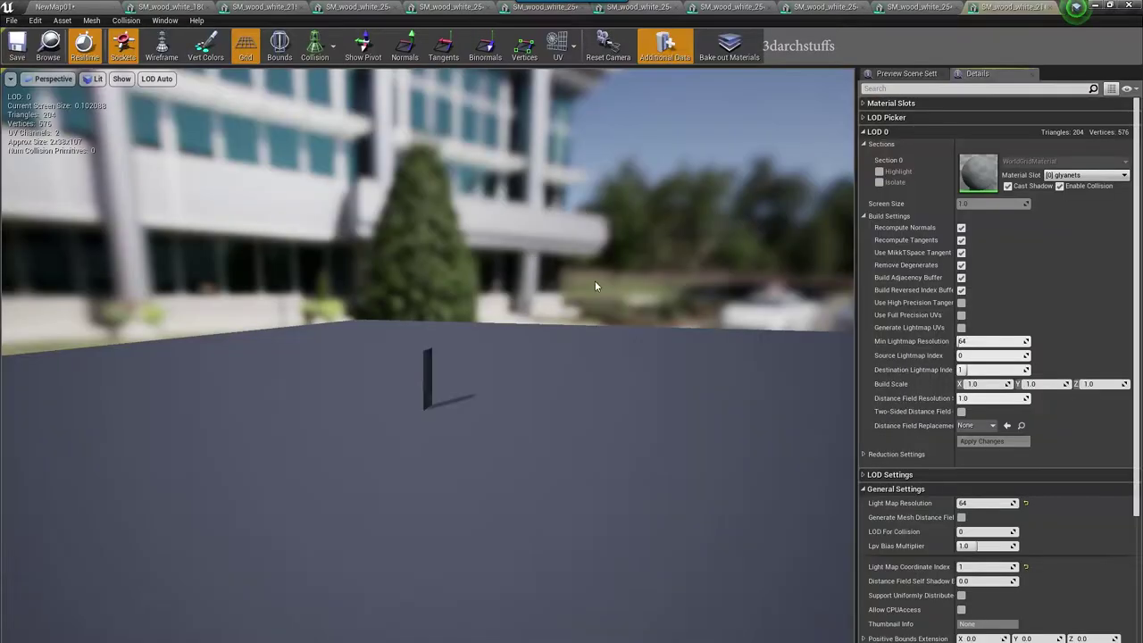
left_click(571, 100)
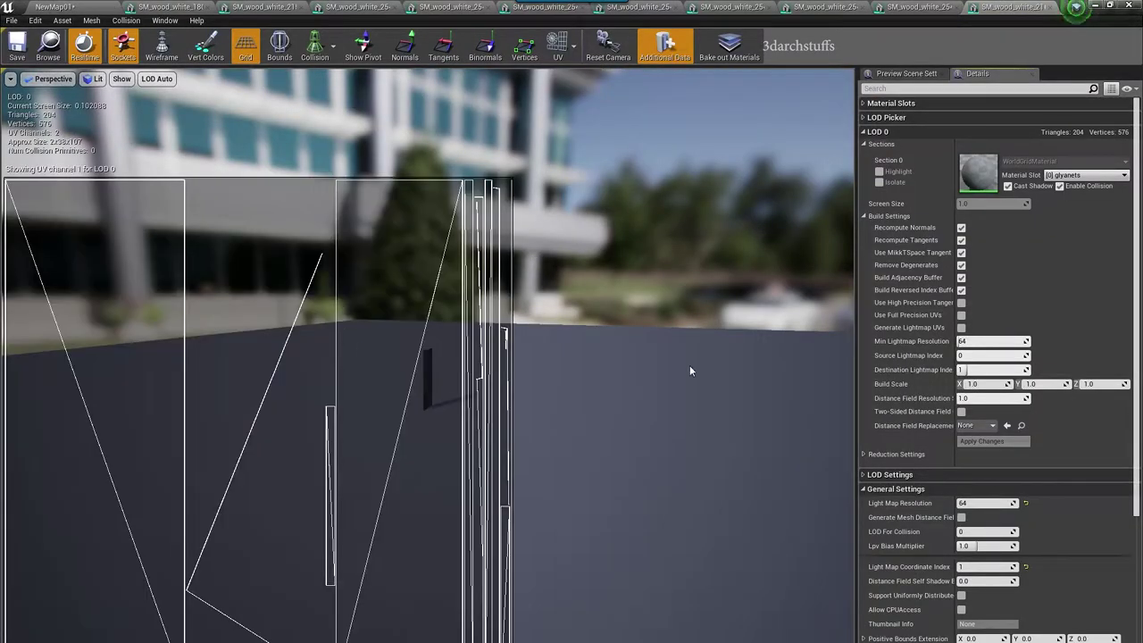
left_click(961, 328)
left_click(993, 441)
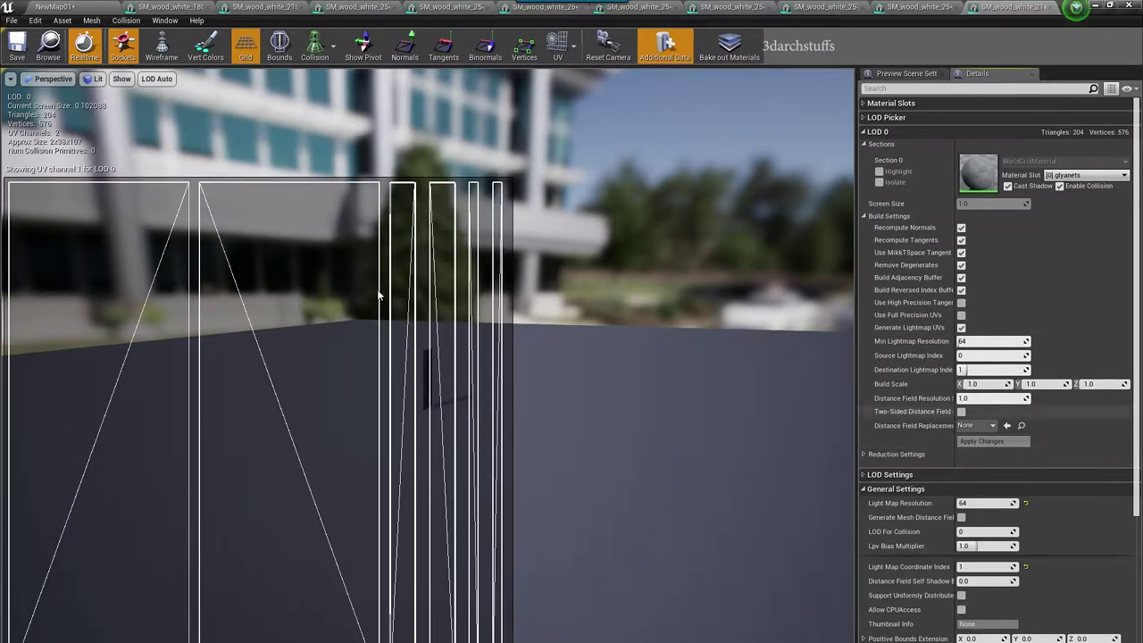
left_click(88, 9)
Step: Close the mesh editors of the finished cabinet doors, leaving only SM_wood_white_2167 open beside the level
right_click_drag(599, 216, 451, 234)
left_click(708, 216)
right_click_drag(708, 216, 641, 131)
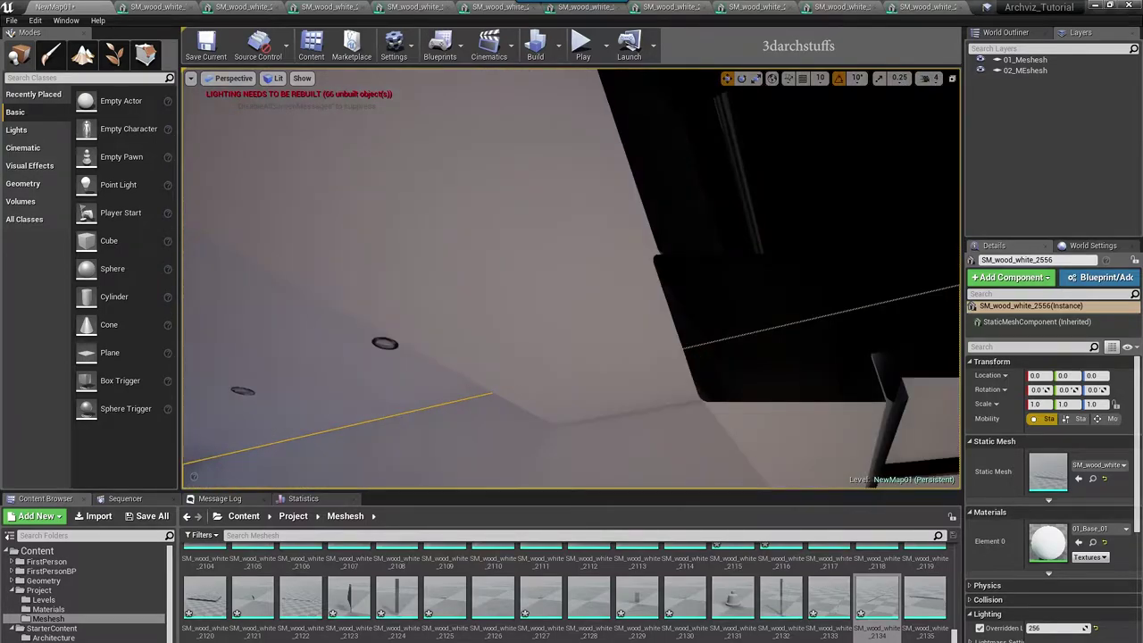
key("s")
left_click(205, 8)
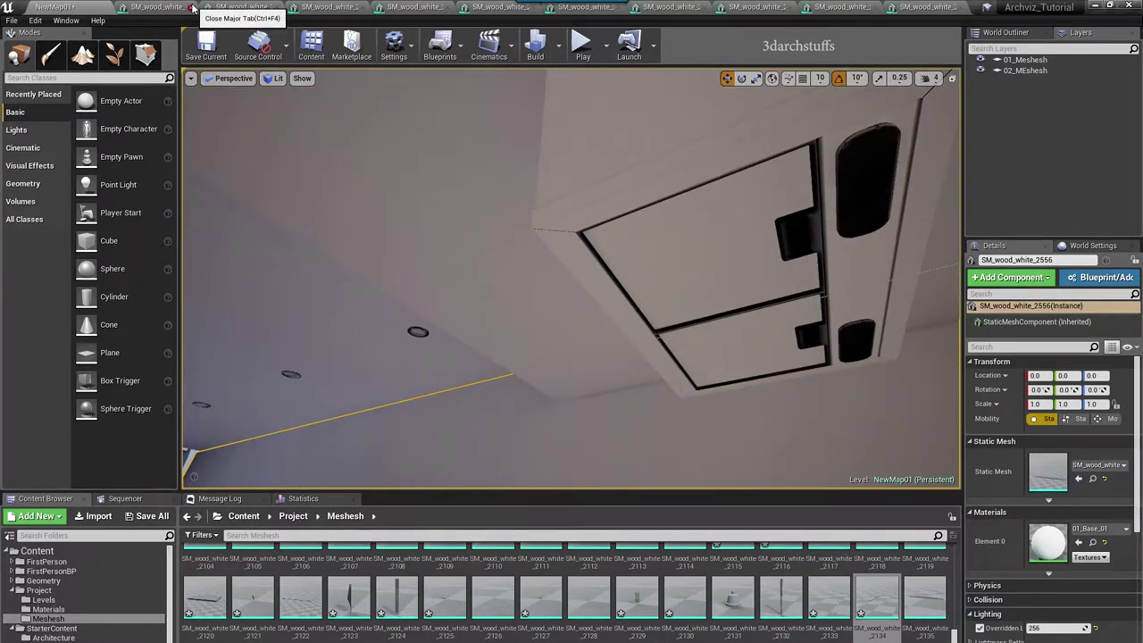
left_click(209, 8)
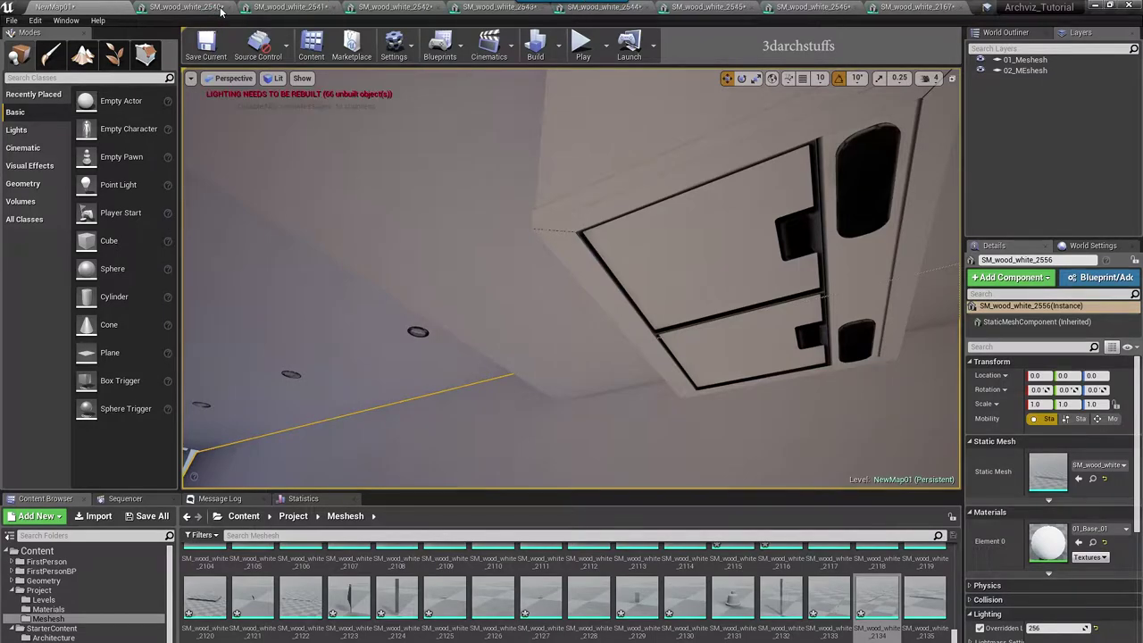
left_click(230, 8)
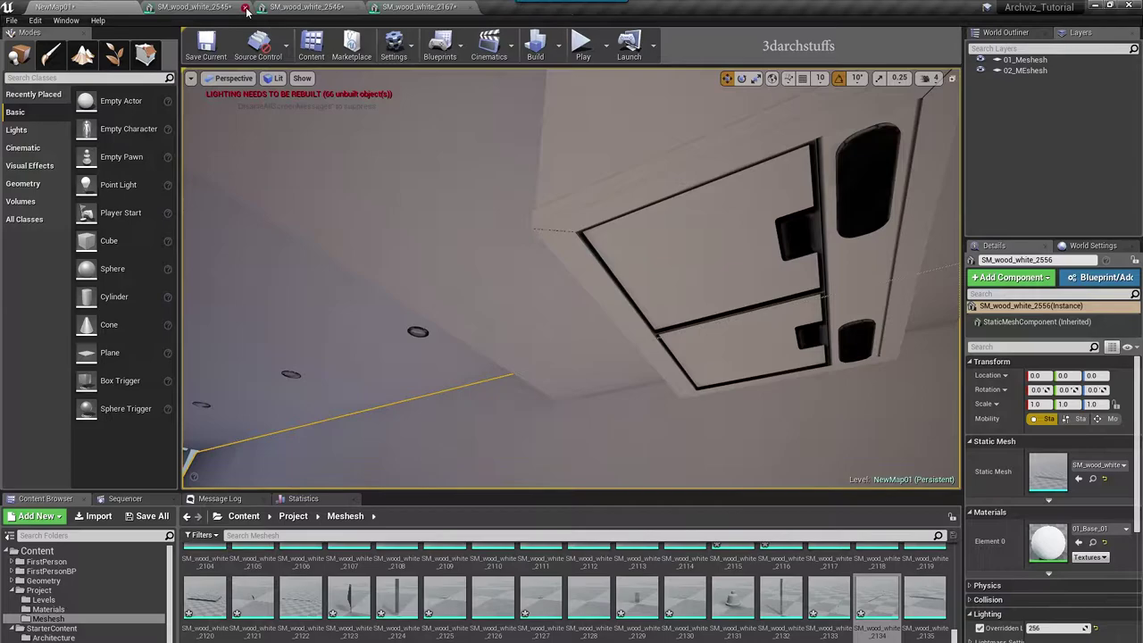
left_click(245, 8)
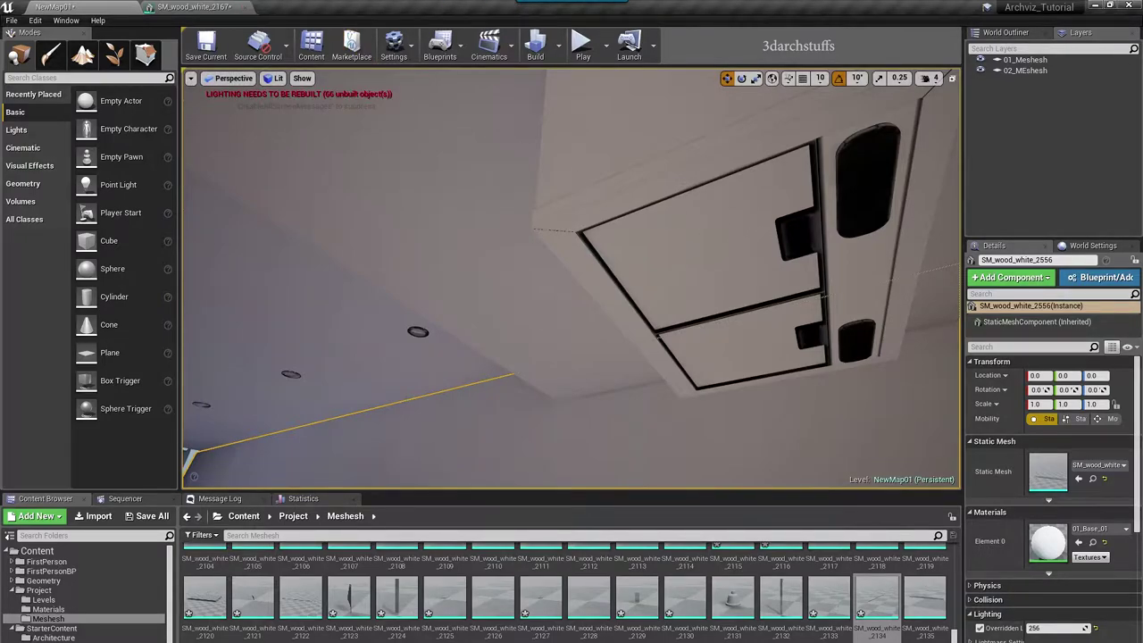
Step: Open the range hood's filter panel SM_wood_white_2253, display its UV Channel 1, and return to the level
right_click_drag(571, 278, 527, 273)
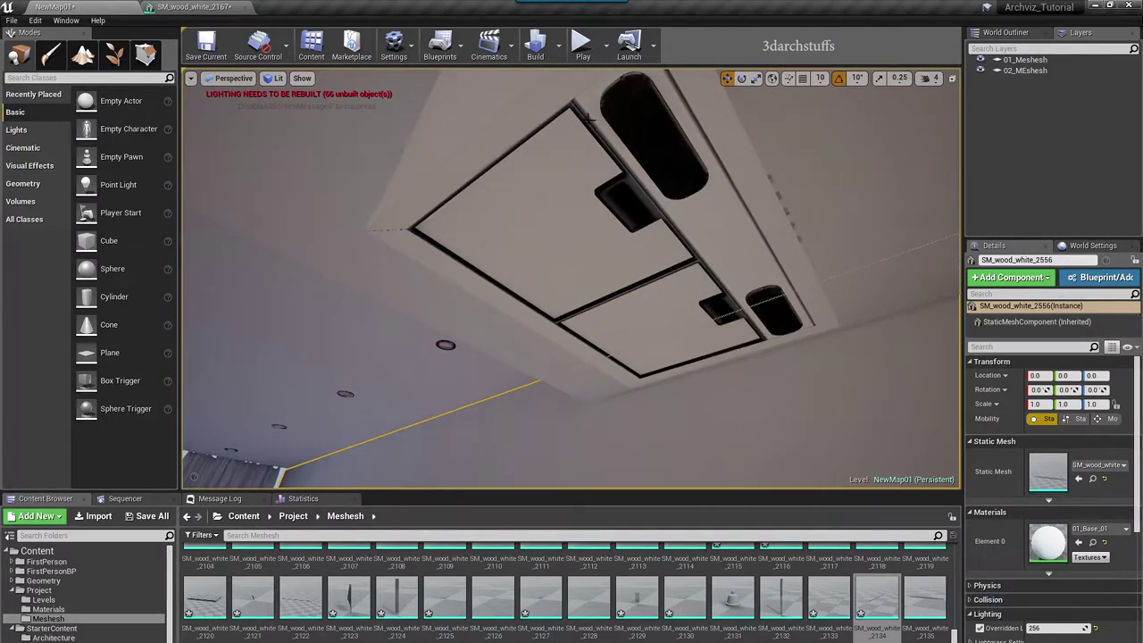
left_click(606, 171)
double_click(1047, 471)
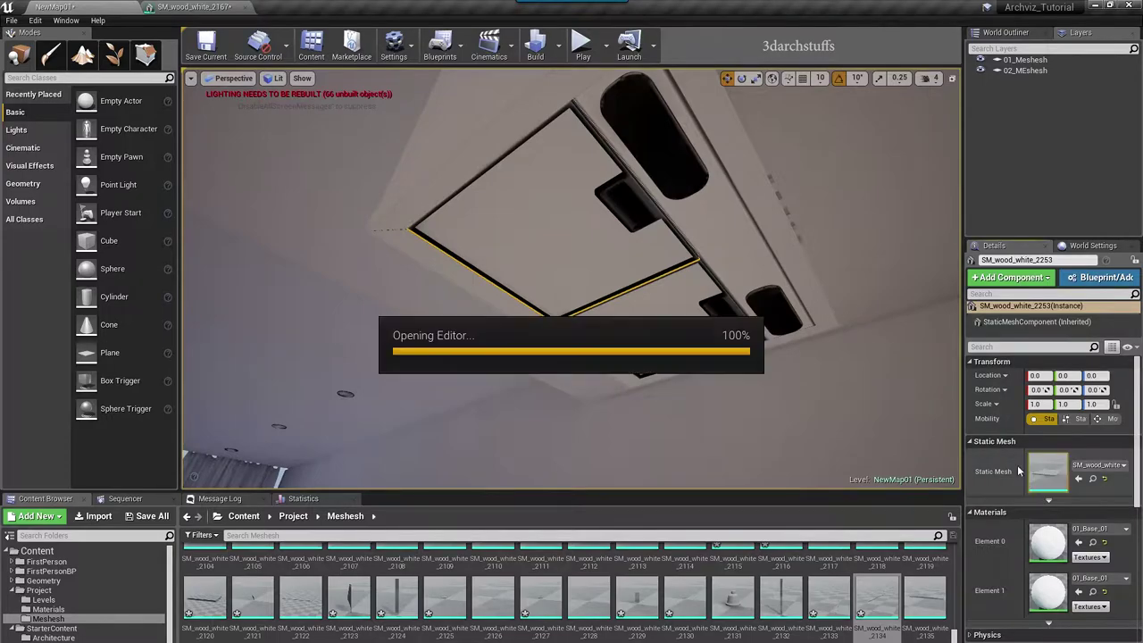
left_click(572, 100)
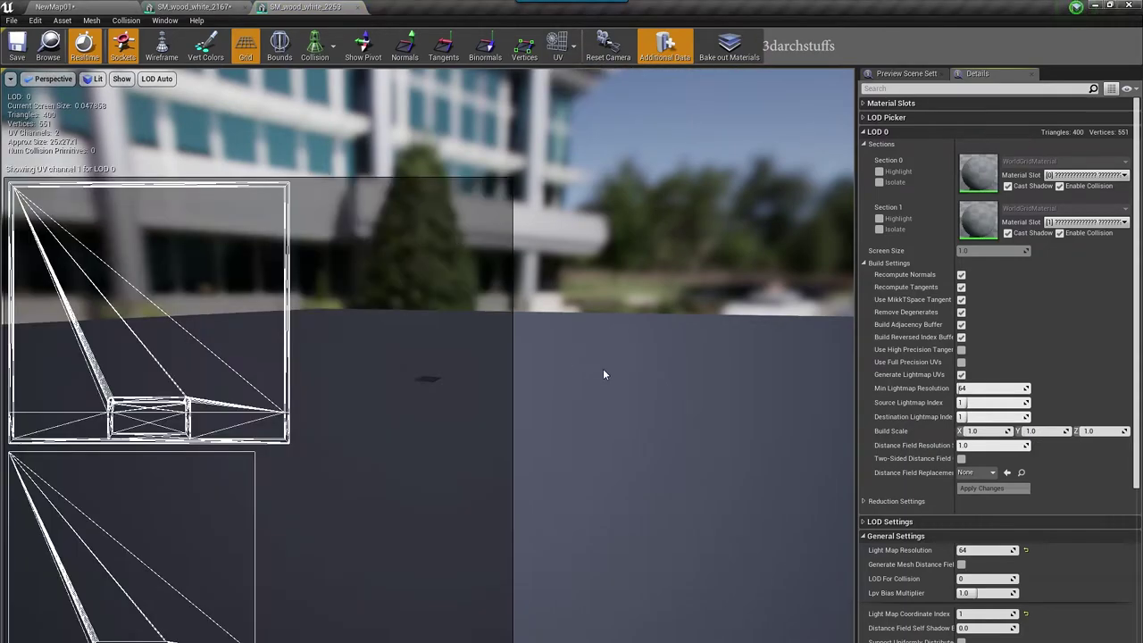
left_click(113, 6)
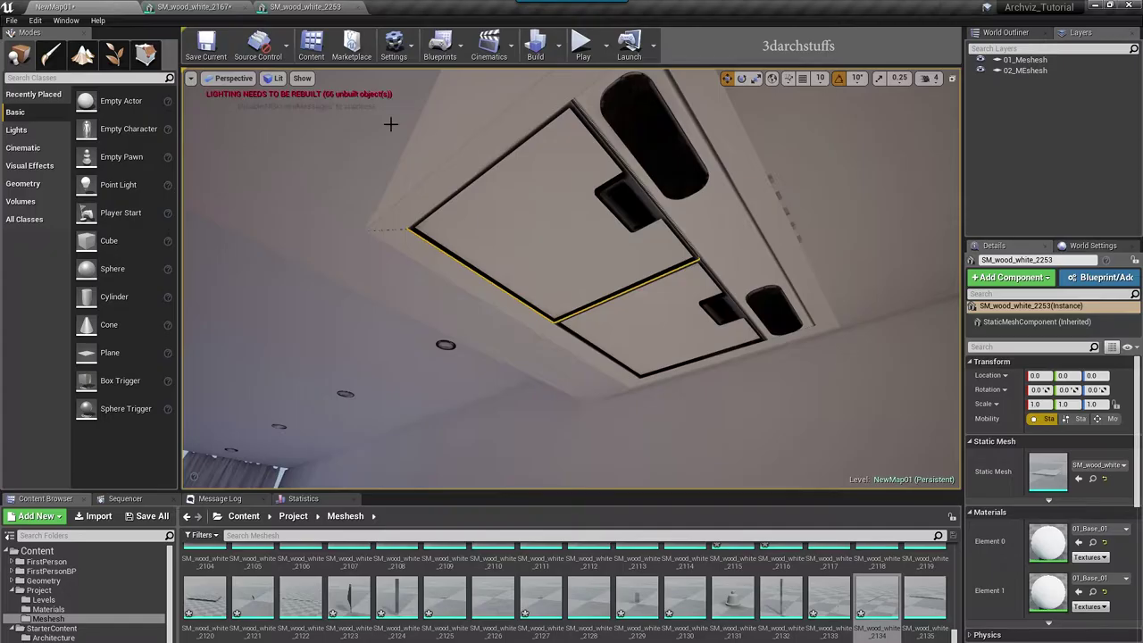
Step: Hide the UV overlay of SM_wood_white_2253, frame the mesh, and examine its geometry from below
left_click(304, 7)
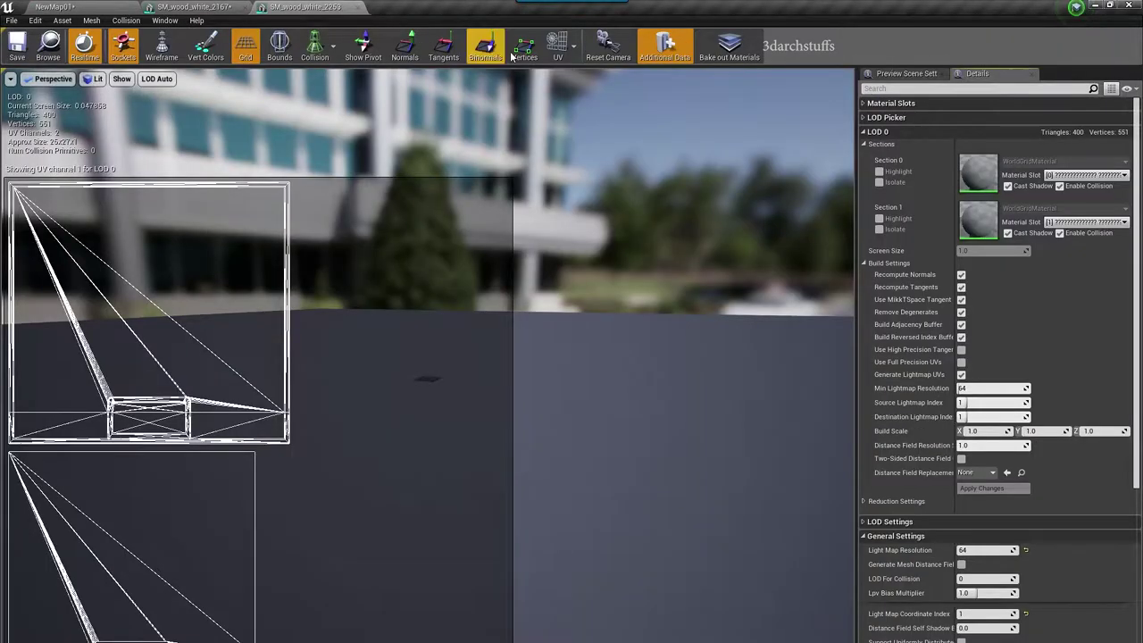
left_click(559, 46)
left_click(565, 71)
left_click_drag(466, 305, 488, 317)
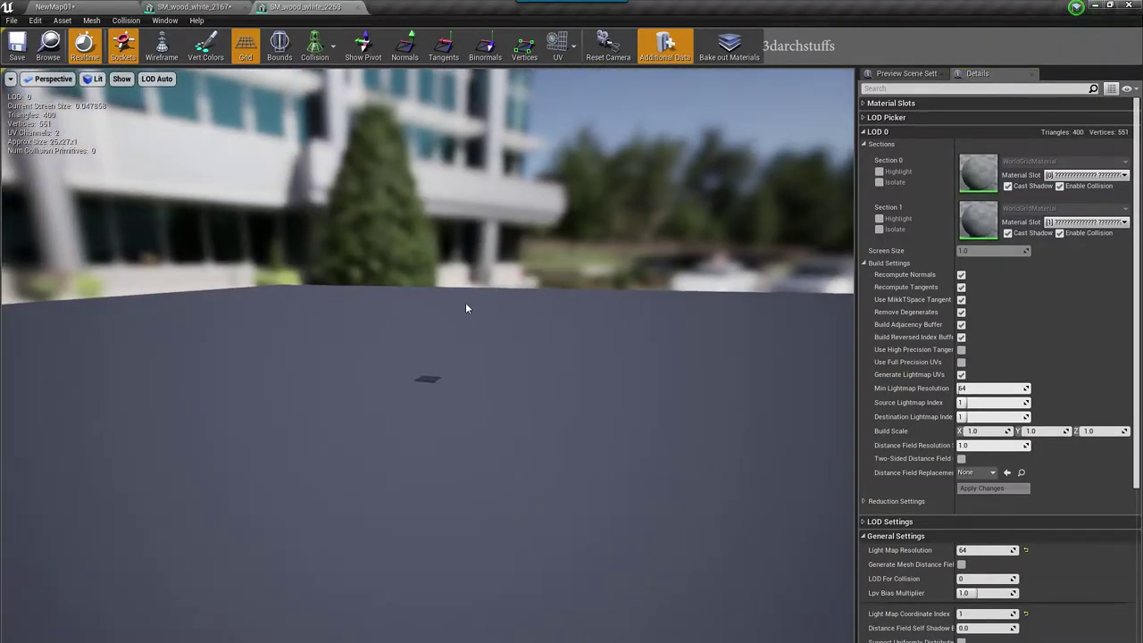
key("f")
left_click_drag(500, 368, 505, 303, "alt")
scroll(520, 393, "down", 5)
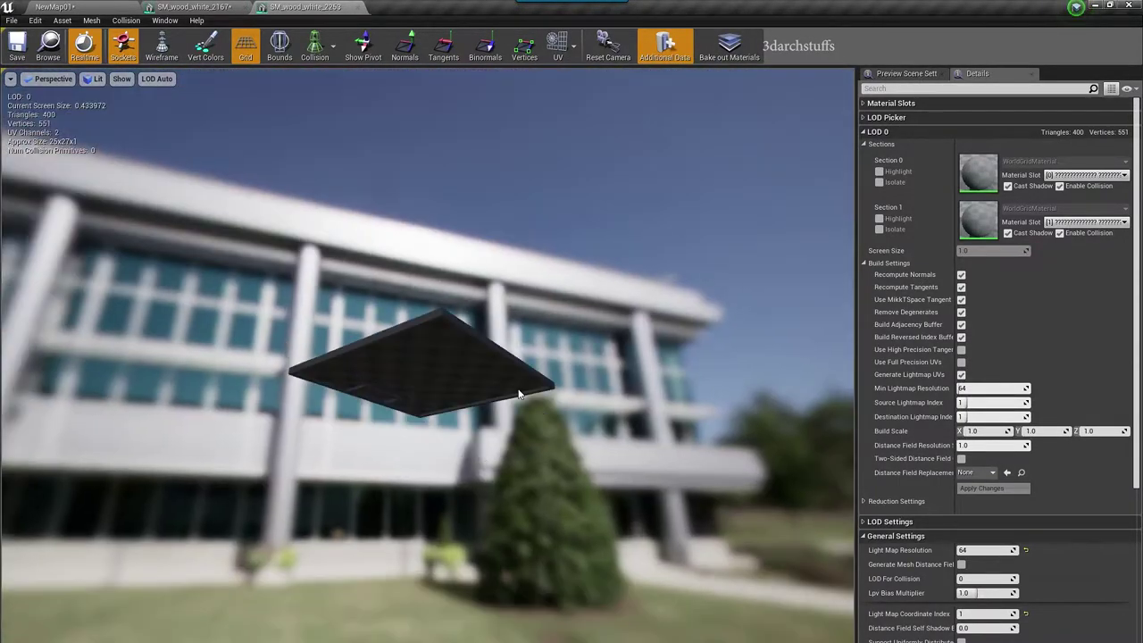
scroll(521, 394, "up", 5)
scroll(576, 505, "down", 4)
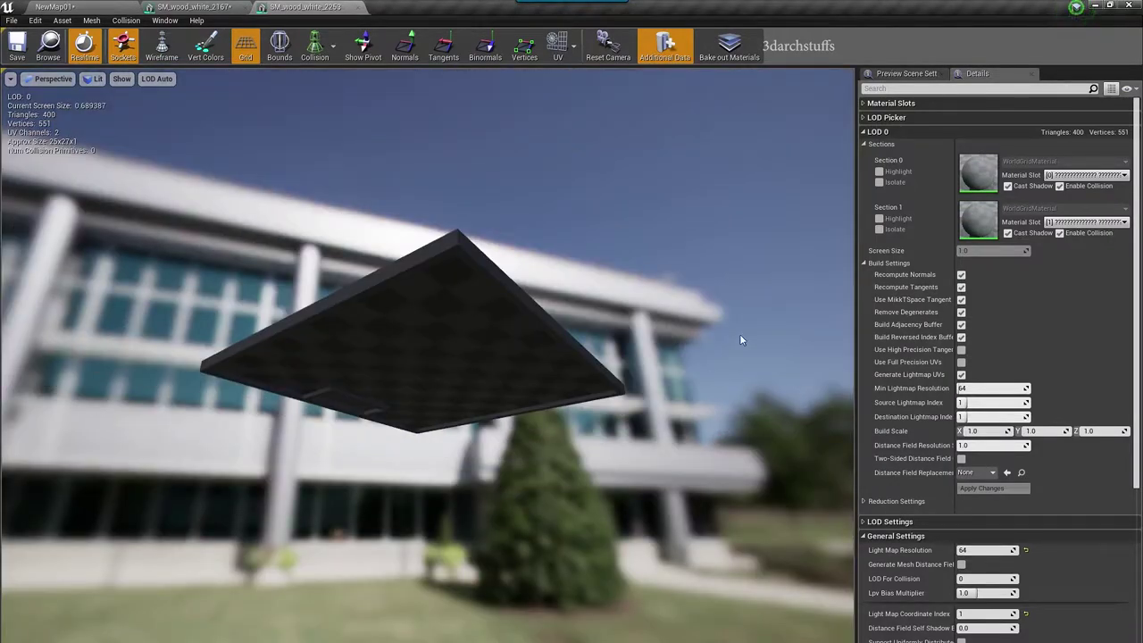
left_click(104, 7)
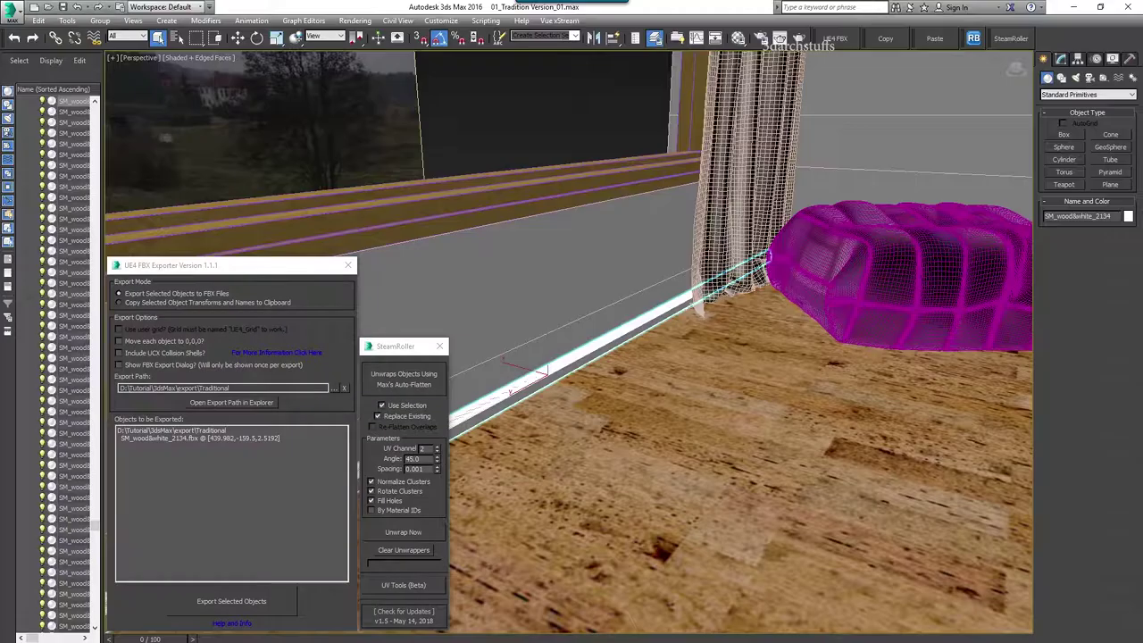
Step: Switch to 3ds Max and select the range hood's filter panel SM_wood&white_2253
middle_click_drag(884, 327, 849, 375)
middle_click_drag(911, 310, 625, 375)
scroll(789, 420, "up", 3)
scroll(732, 428, "down", 5)
scroll(607, 178, "up", 5)
left_click(581, 134)
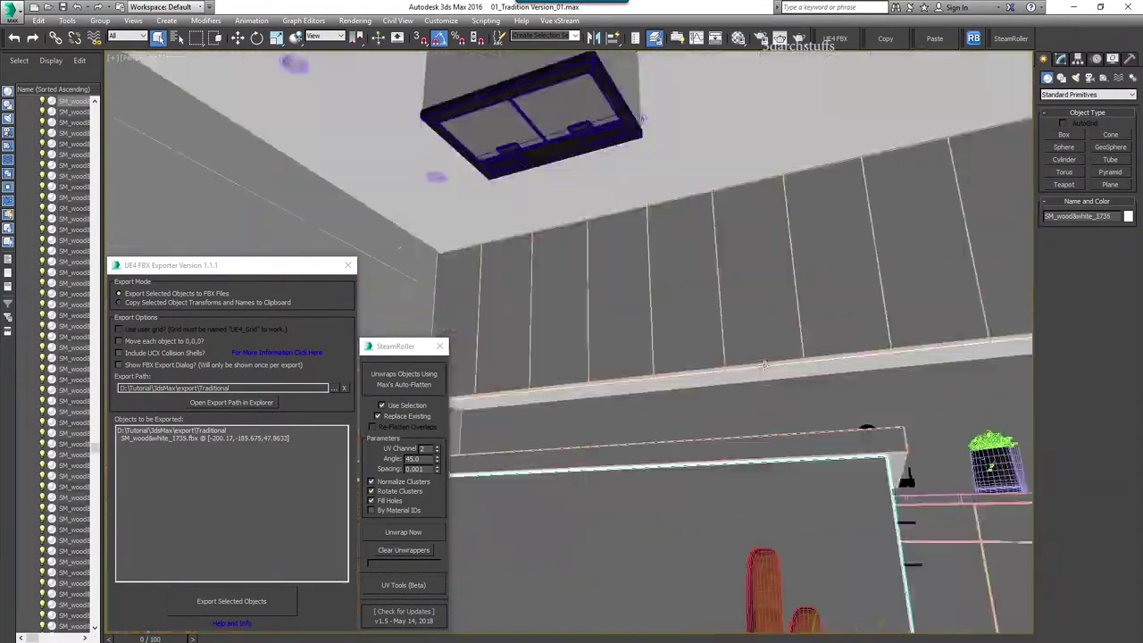
middle_click_drag(580, 179, 610, 157, "alt")
left_click(461, 180)
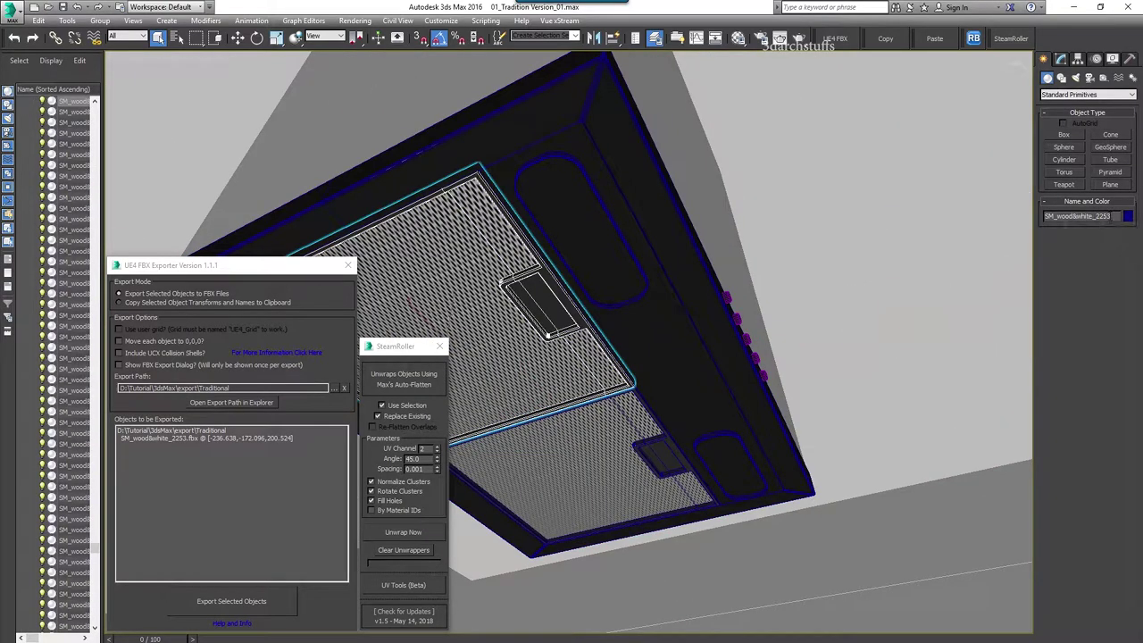
Step: Paste the UVW Map modifier with Box mapping onto the range hood's filter panel SM_wood&white_2253
left_click(1063, 63)
right_click(1076, 167)
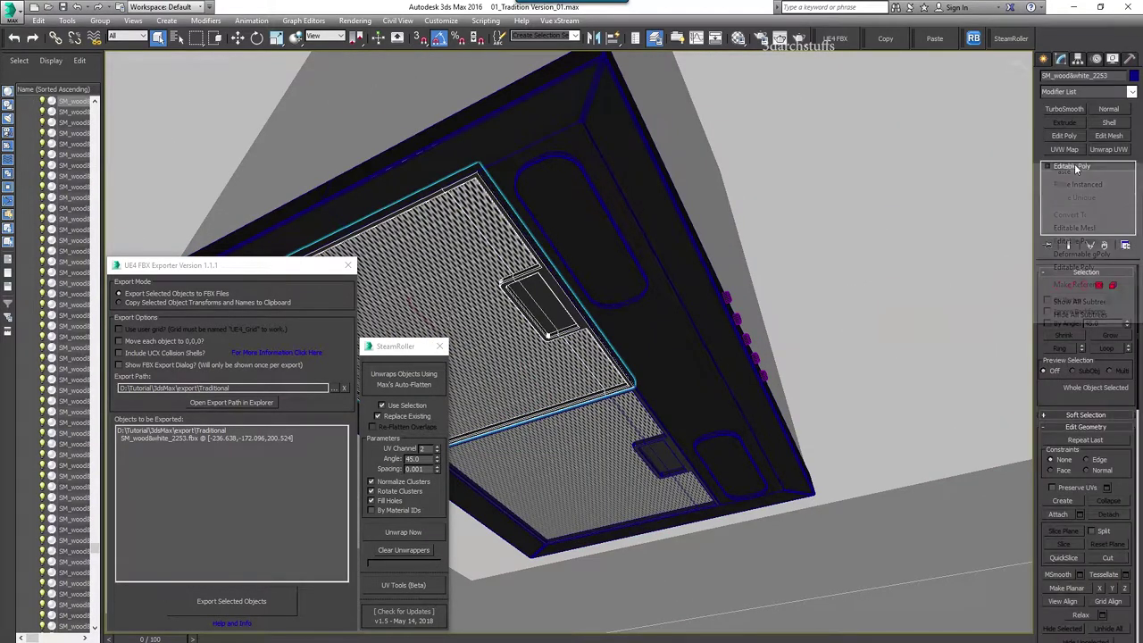
left_click(1073, 172)
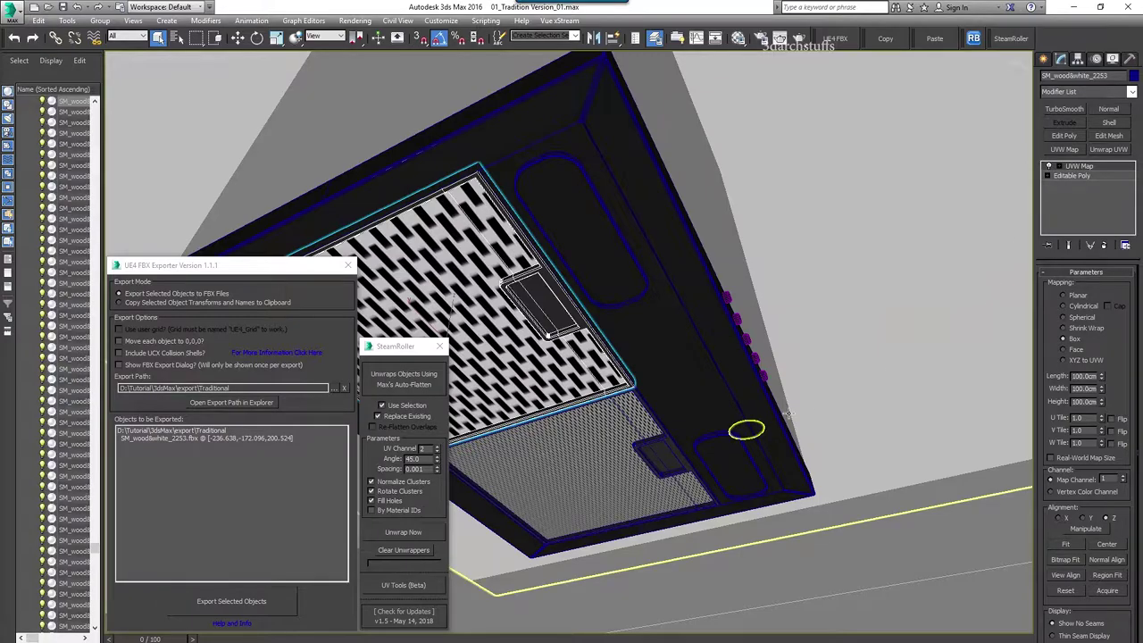
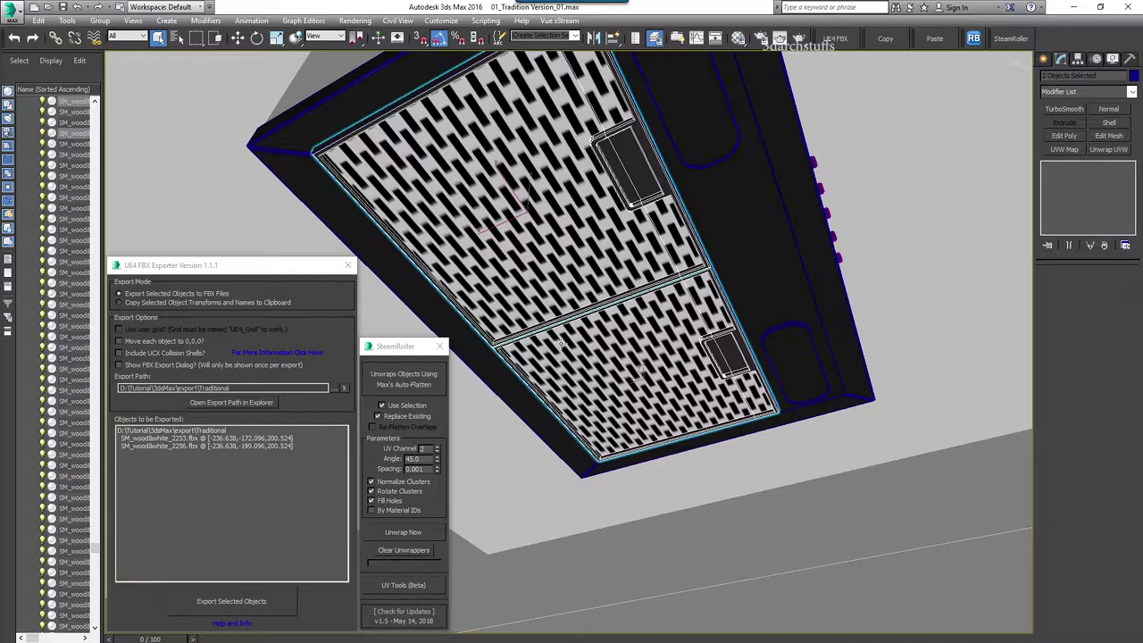
Step: Convert both filter panels, SM_wood&white_2253 and SM_wood&white_2256, to editable geometry and export them as FBX files
mouse_move(614, 456)
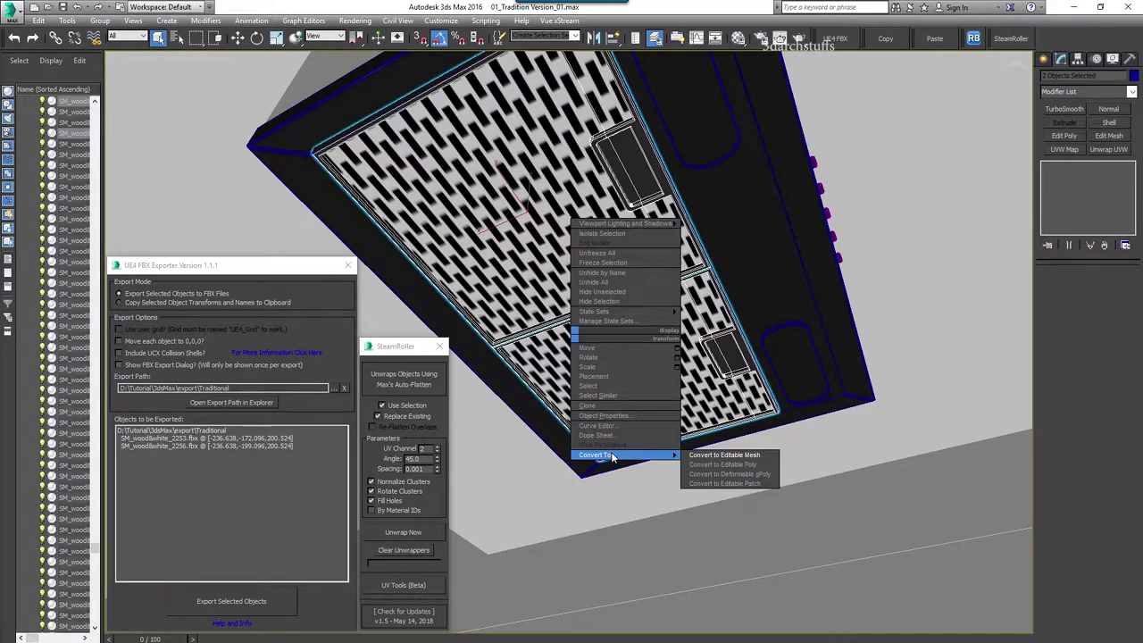
left_click(715, 457)
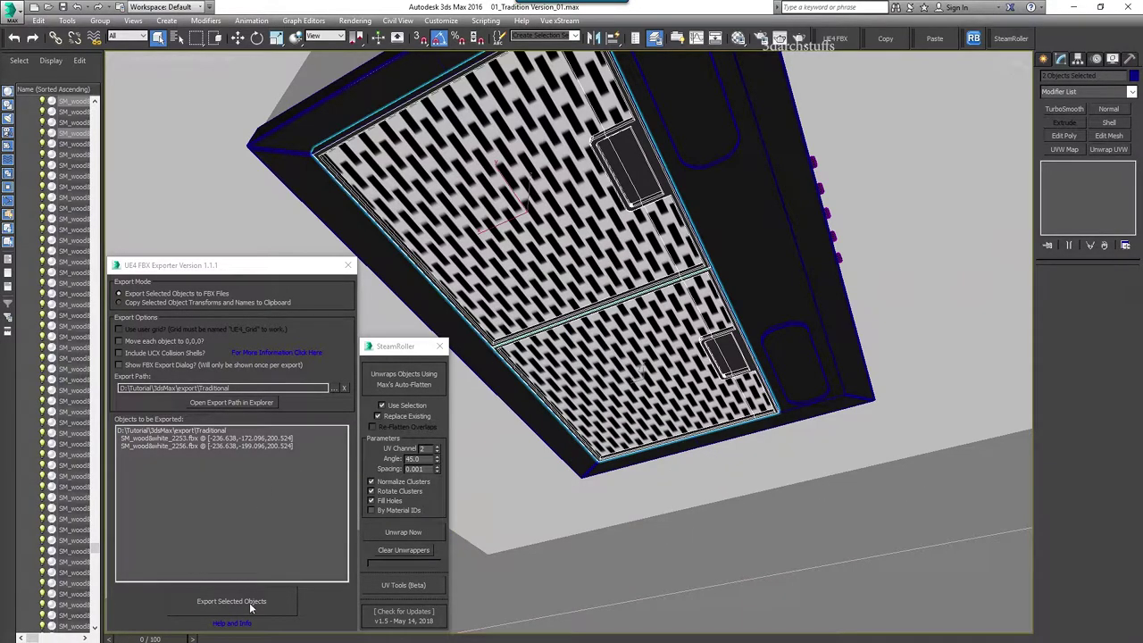
left_click(231, 601)
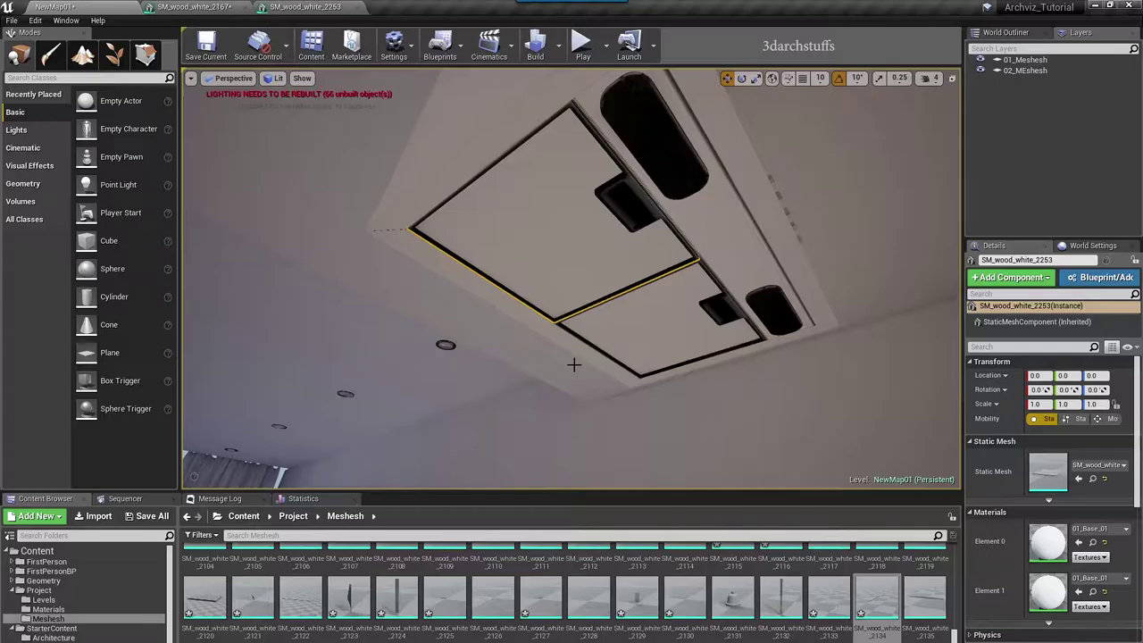
Step: In Unreal, import the exported filter panels into the Meshesh folder, overwriting all existing assets
right_click_drag(703, 351, 723, 358)
key("ctrl+b")
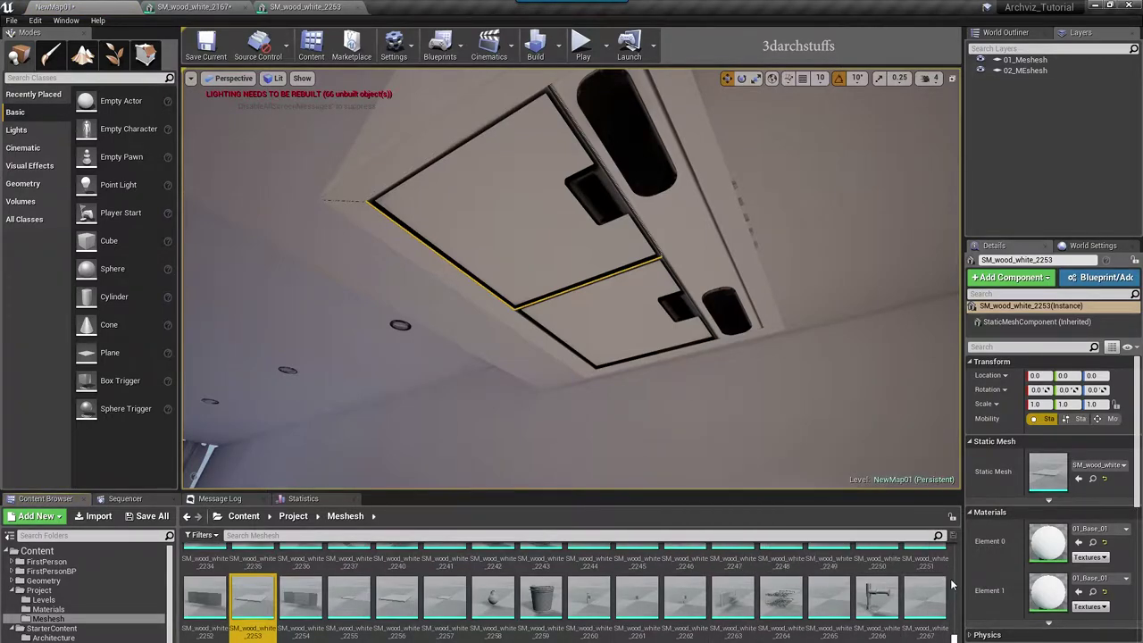
right_click(950, 578)
left_click(929, 276)
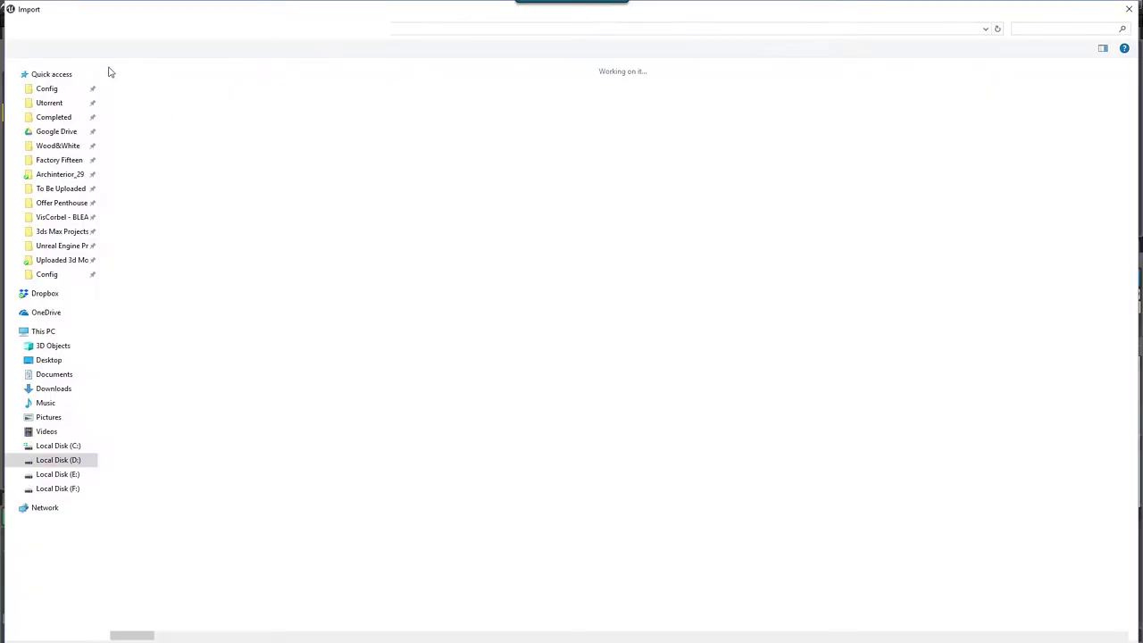
left_click(161, 70)
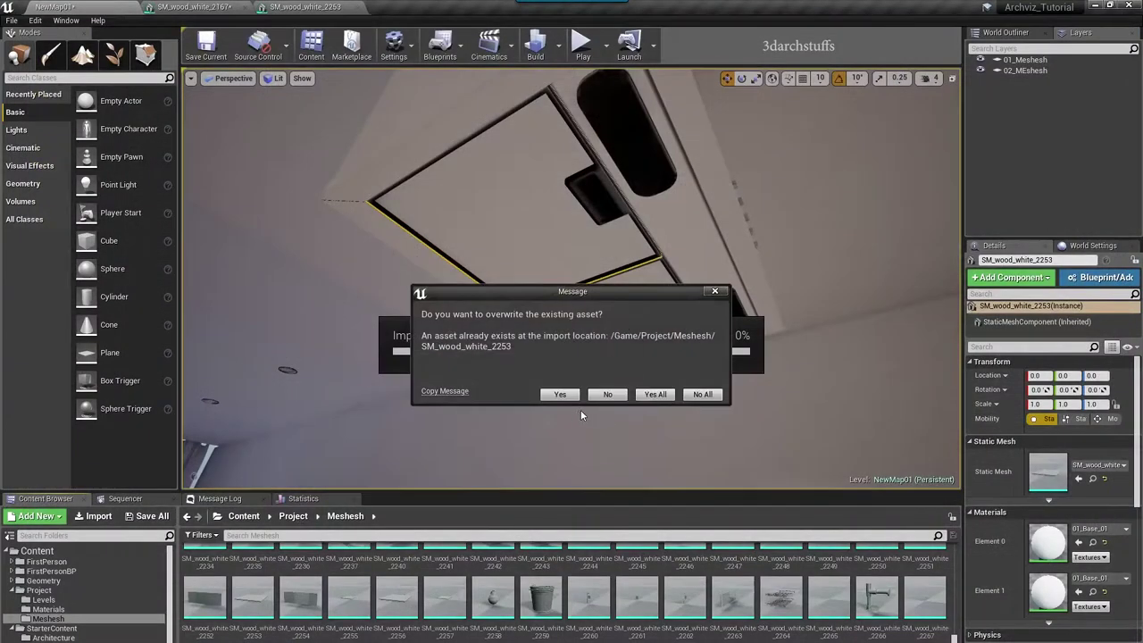
left_click(670, 400)
Step: Open the reimported panel SM_wood_white_2253, examine its geometry and UV Channel 1, and hide the UV overlay
left_click_drag(831, 293, 770, 289, "alt")
double_click(1045, 484)
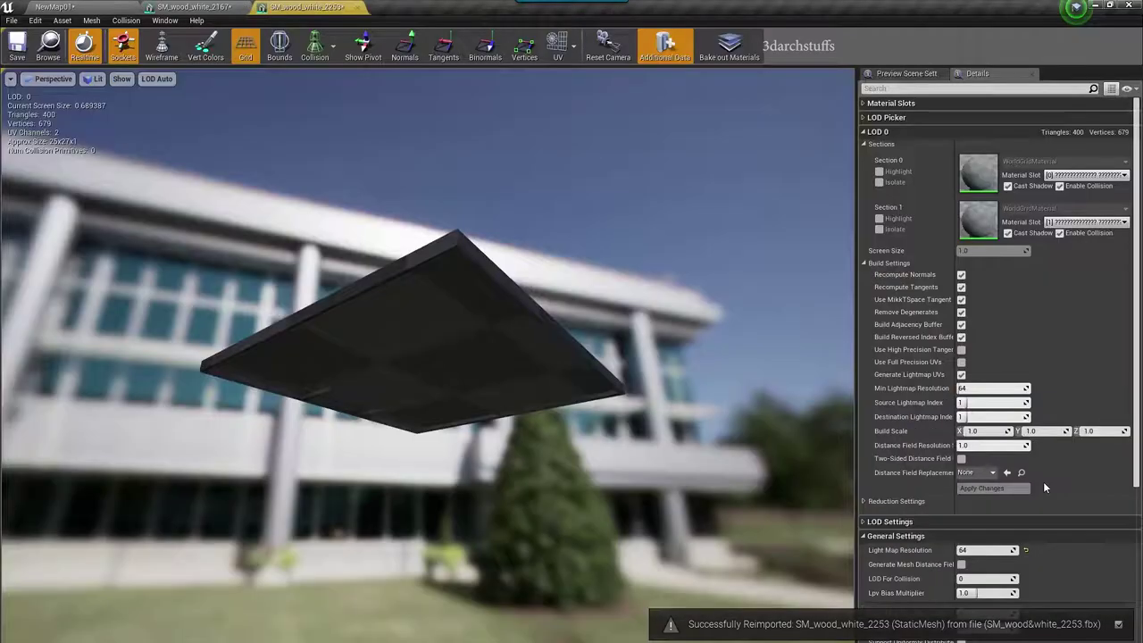
left_click(526, 46)
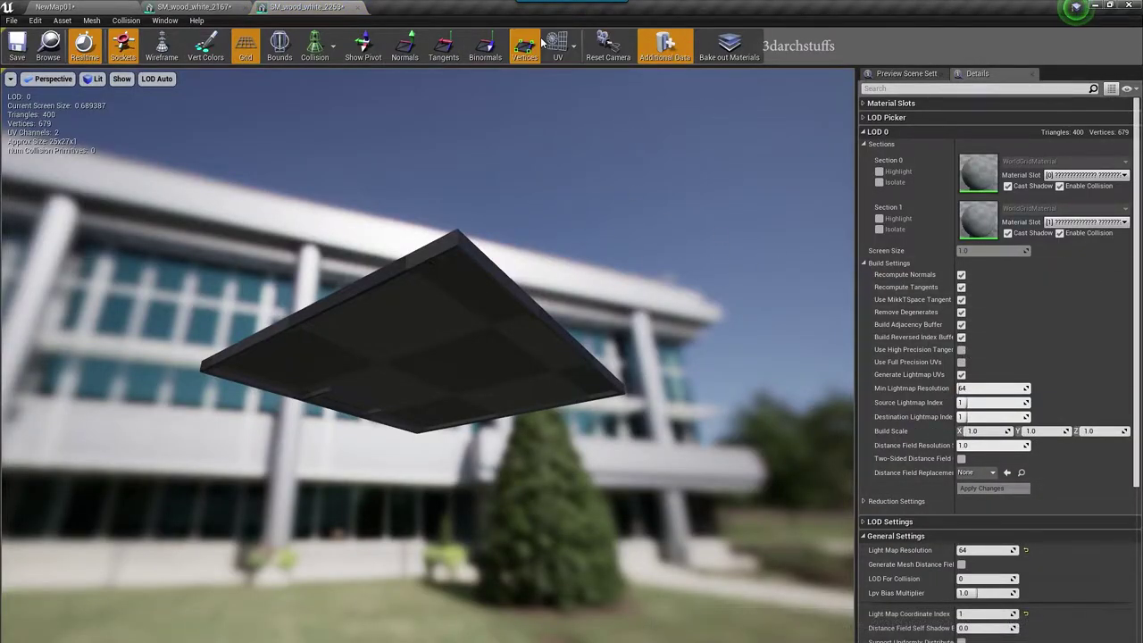
left_click(526, 47)
left_click(574, 46)
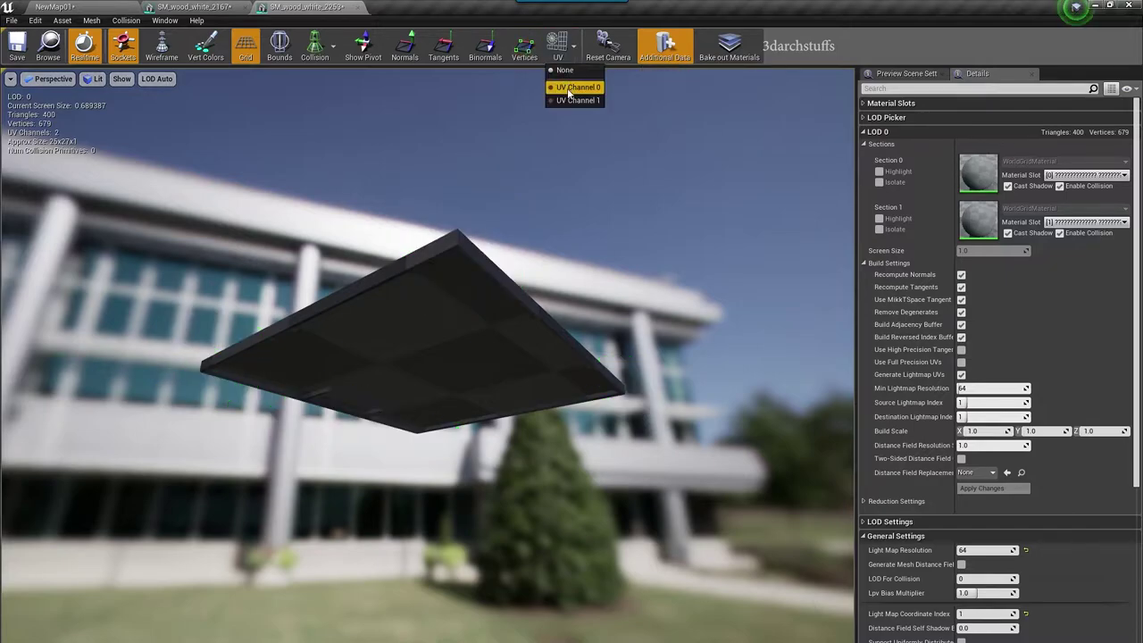
left_click(571, 96)
left_click_drag(571, 357, 544, 357)
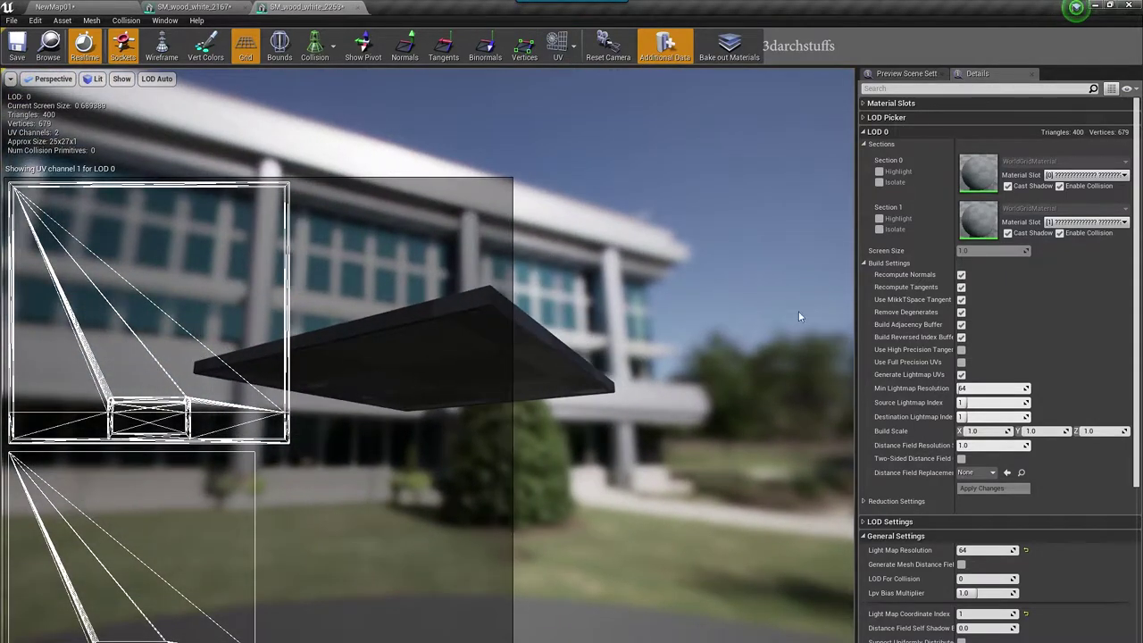
left_click(563, 48)
left_click(569, 71)
mouse_move(507, 277)
left_mouse_down()
mouse_move(585, 275)
mouse_move(511, 259)
mouse_move(514, 245)
mouse_move(525, 268)
left_mouse_up()
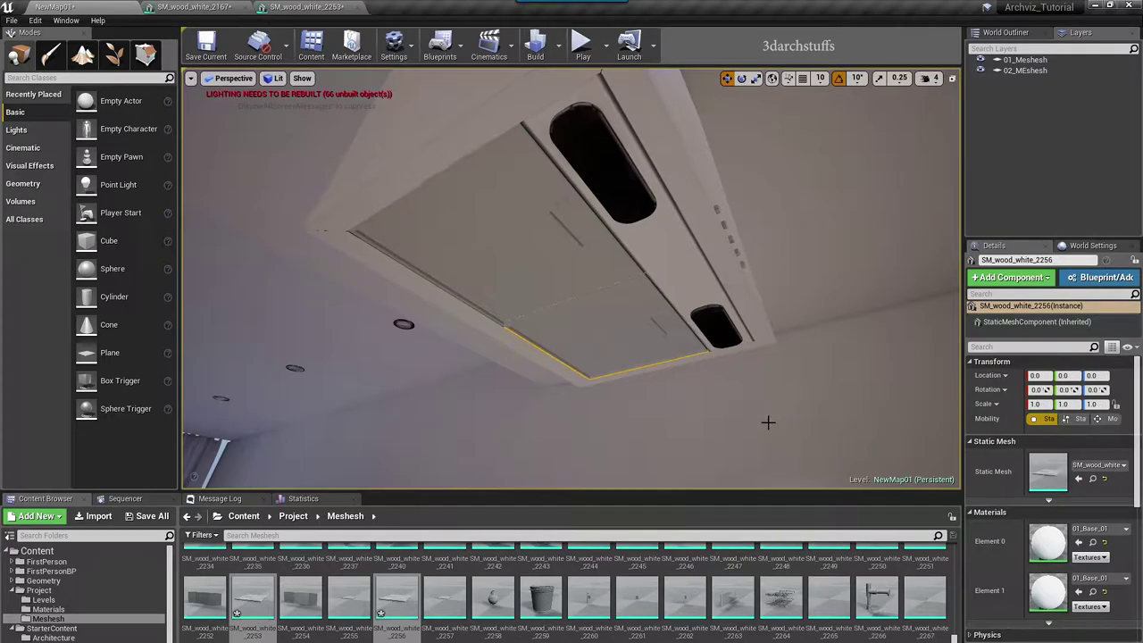
Step: Generate lightmap UVs for the range hood part SM_wood_white_1644, display its UV Channel 1, and return to the level
right_click_drag(638, 268, 637, 304)
right_click_drag(544, 243, 546, 192)
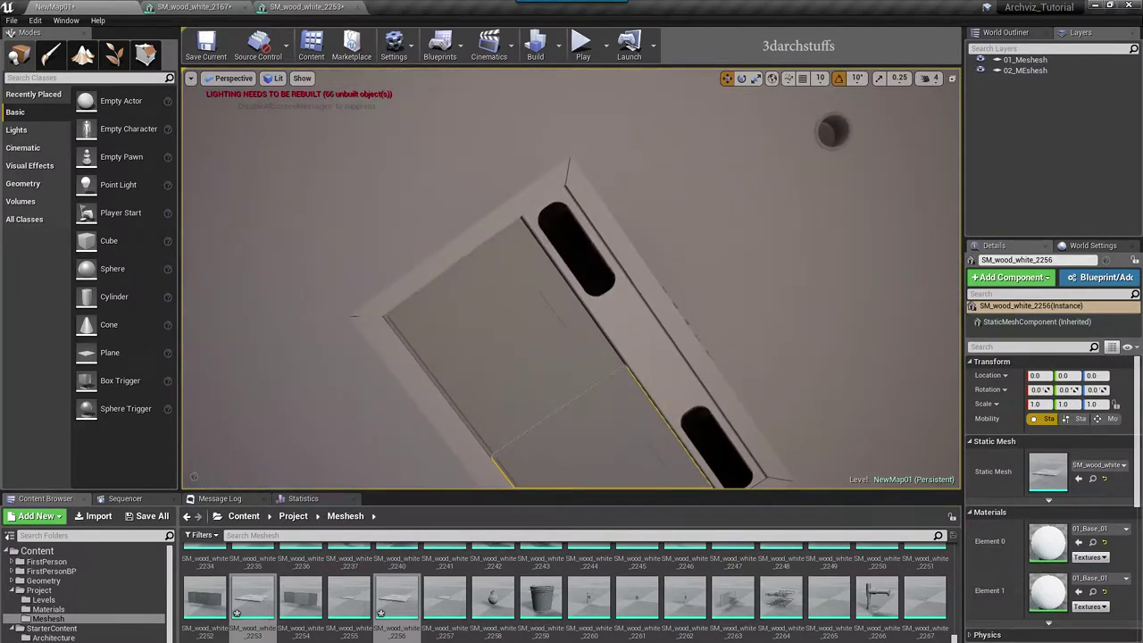
double_click(1048, 470)
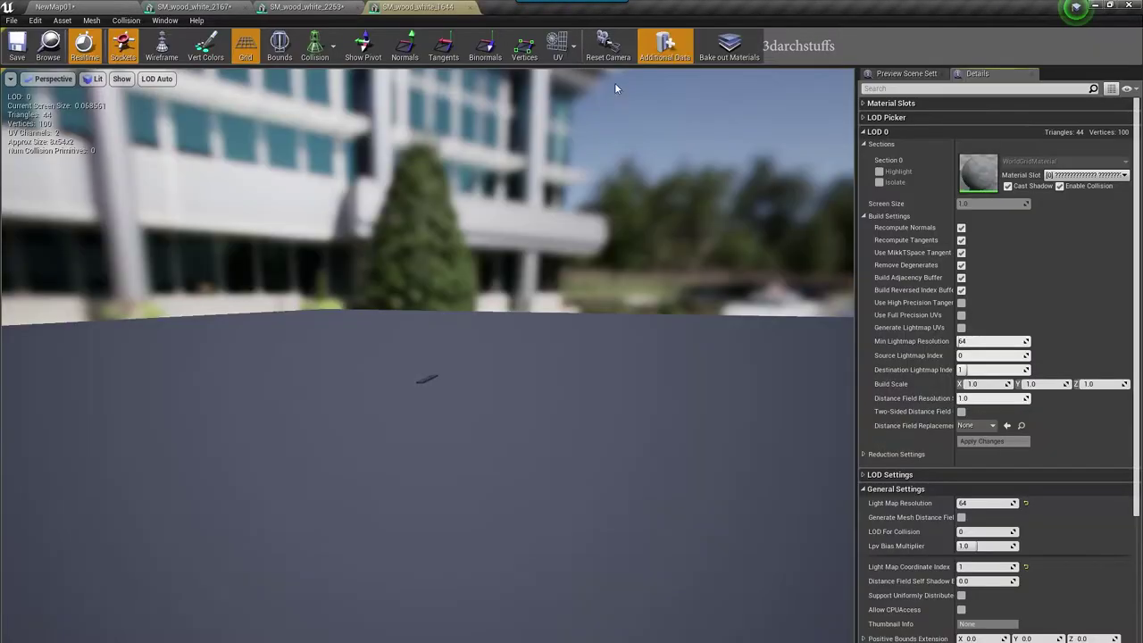
left_click(557, 45)
left_click(961, 328)
left_click(981, 441)
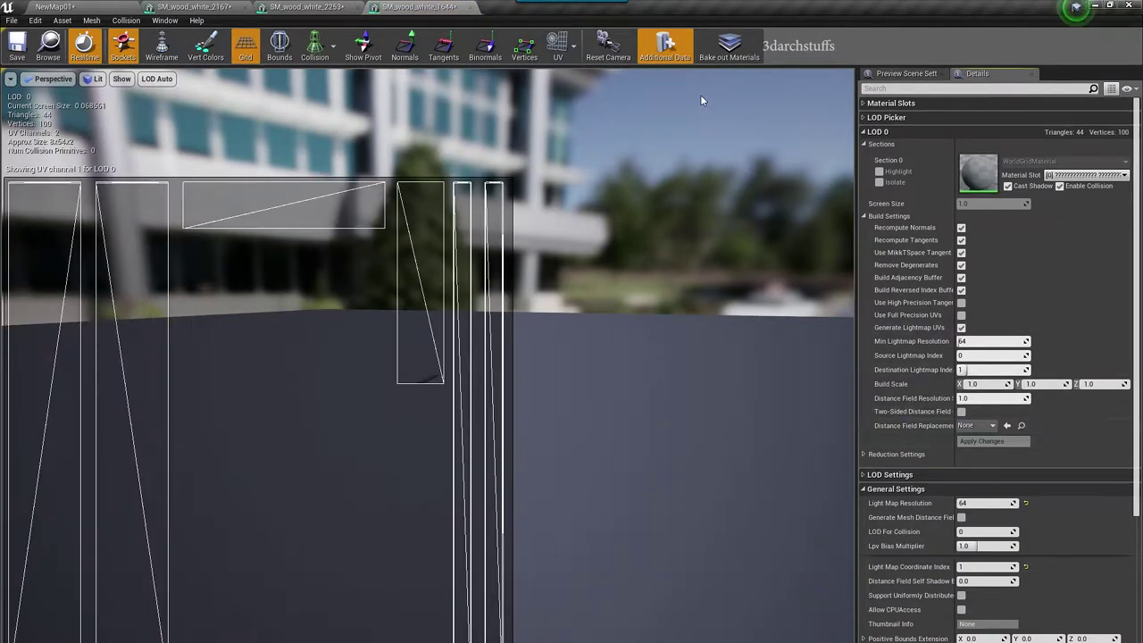
left_click(57, 7)
Step: Select the coffee pot SM_wood_white_1914 in the kitchen corner and frame it in the level view
right_click_drag(655, 262, 617, 277)
scroll(669, 256, "up", 3)
scroll(618, 277, "up", 4)
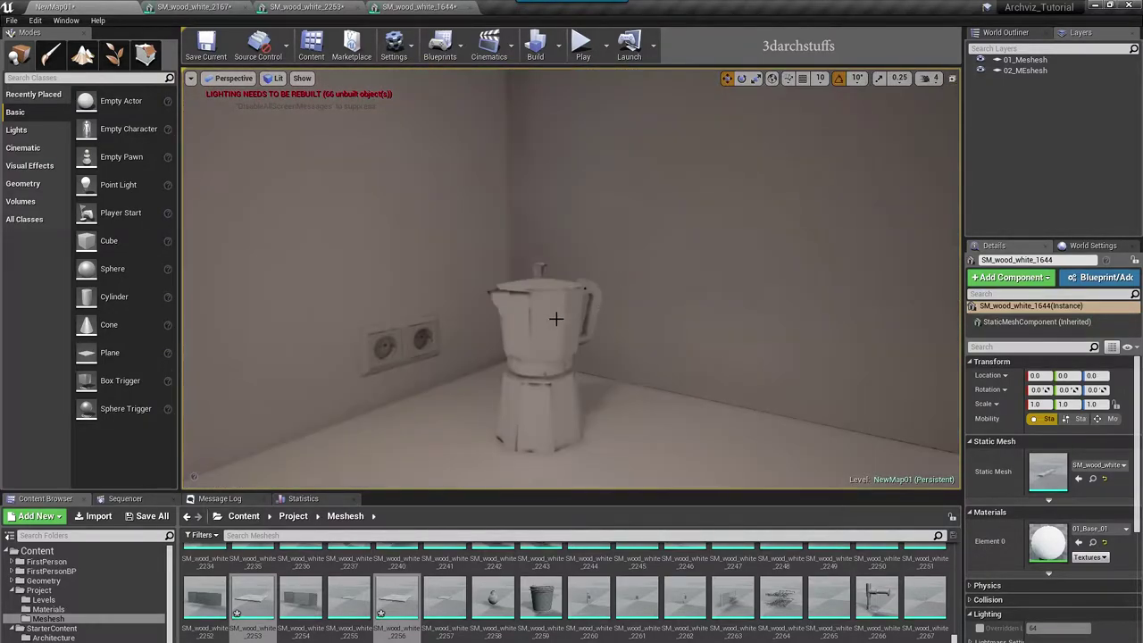
left_click(543, 351)
key("f")
Step: Examine the coffee pot's shading from several angles and check its lightmap resolution override setting
left_click_drag(552, 325, 611, 347, "alt")
mouse_move(696, 293)
left_mouse_down("alt")
mouse_move(653, 306)
mouse_move(696, 293)
left_mouse_up("alt")
left_click_drag(518, 153, 518, 154, "alt")
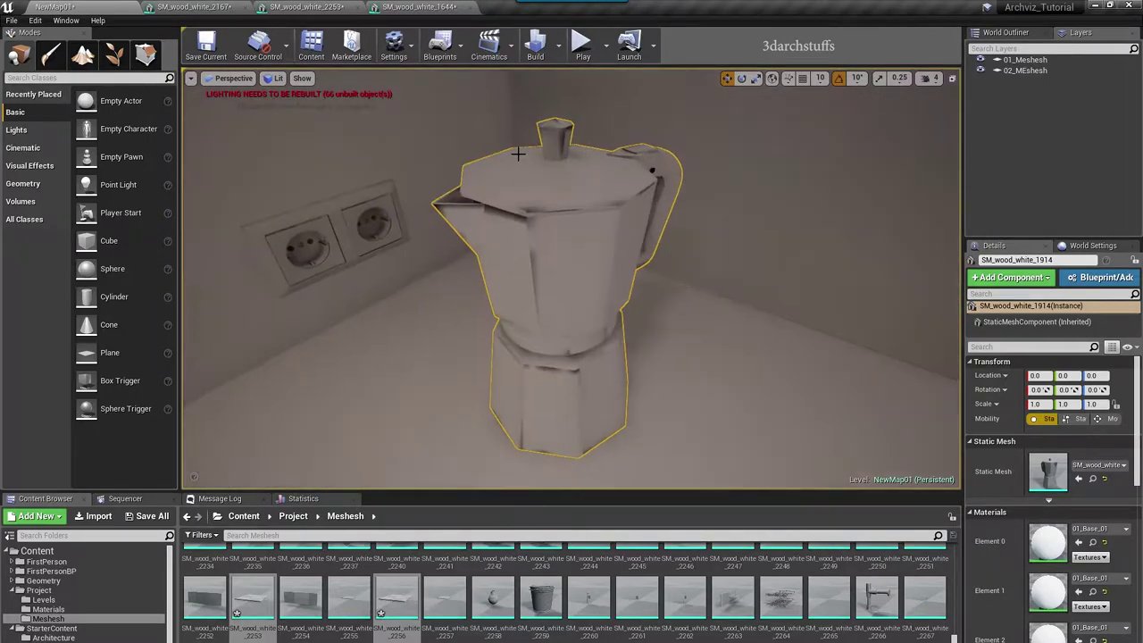
left_click_drag(721, 293, 721, 292, "alt")
left_click_drag(575, 225, 631, 240, "alt")
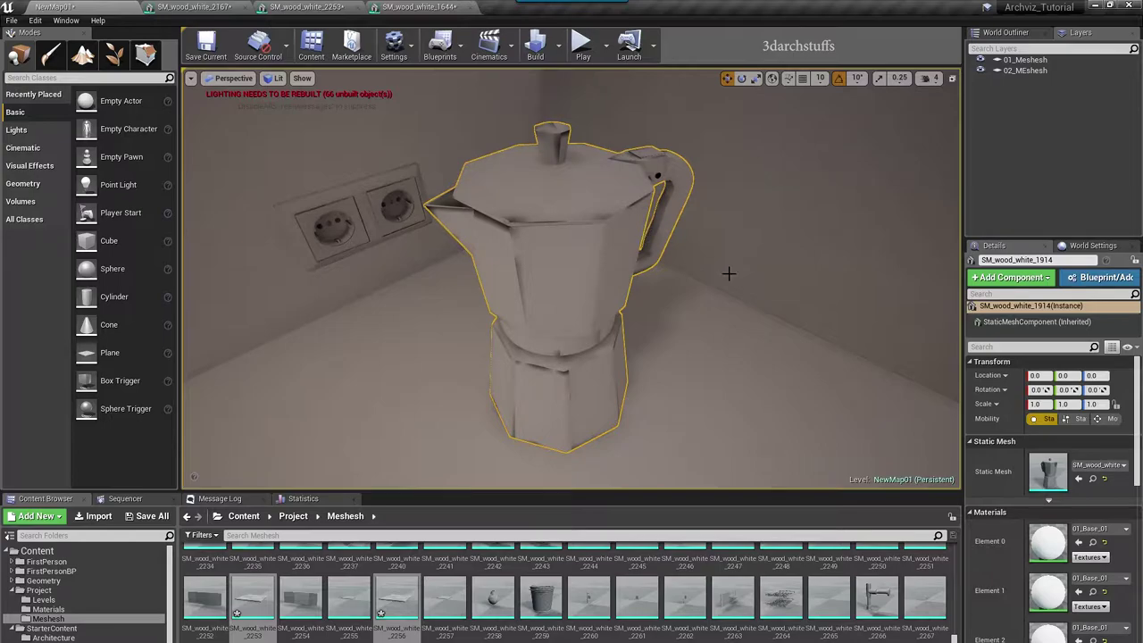
scroll(984, 464, "down", 3)
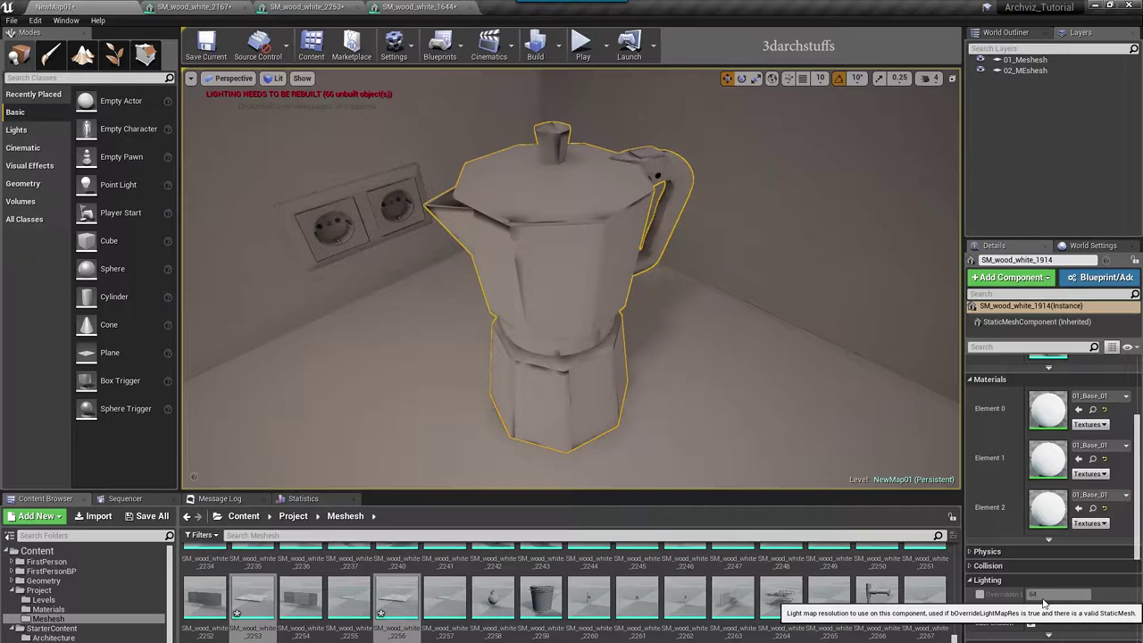
scroll(1043, 604, "up", 5)
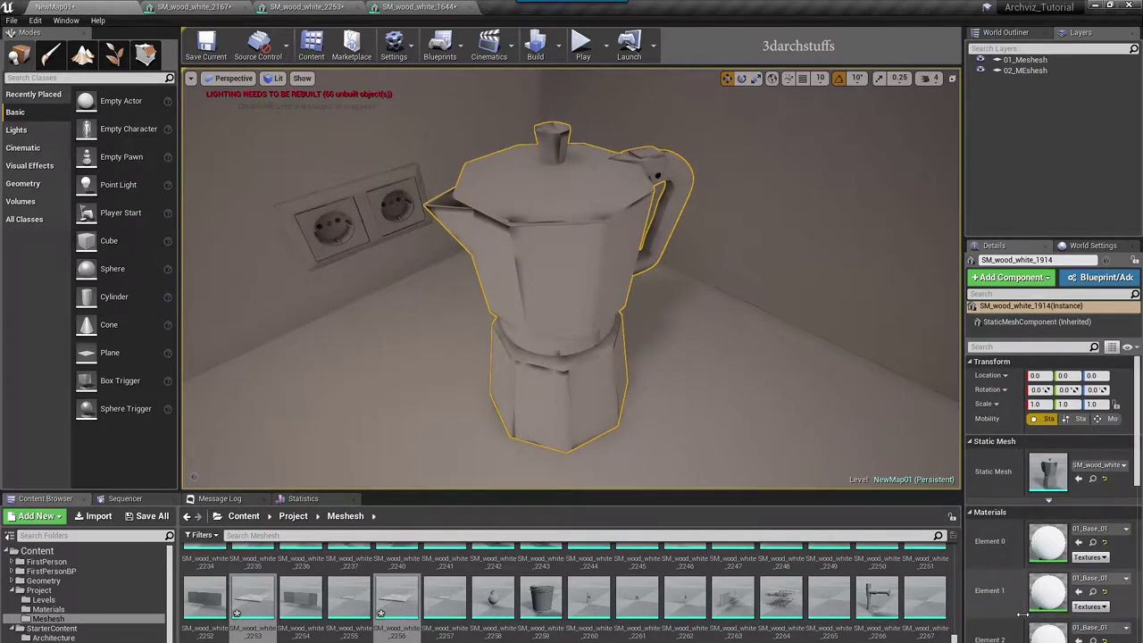
Step: Generate lightmap UVs for the coffee pot mesh SM_wood_white_1914 with UV Channel 1 displayed, and return to the level
double_click(1056, 474)
left_click(559, 49)
left_click(578, 100)
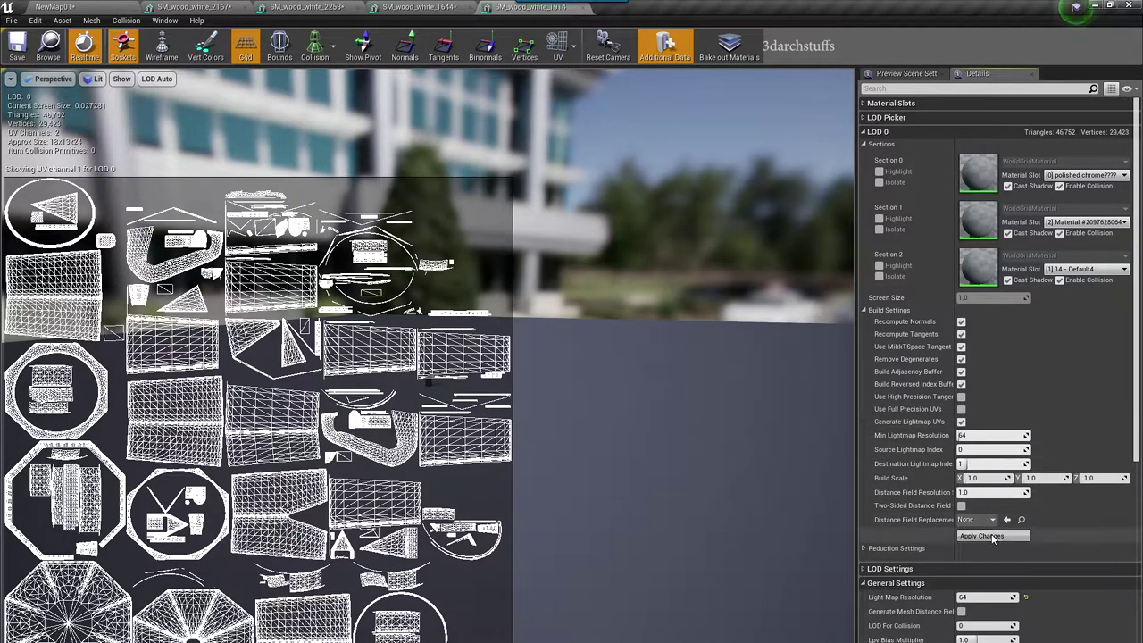
left_click(993, 536)
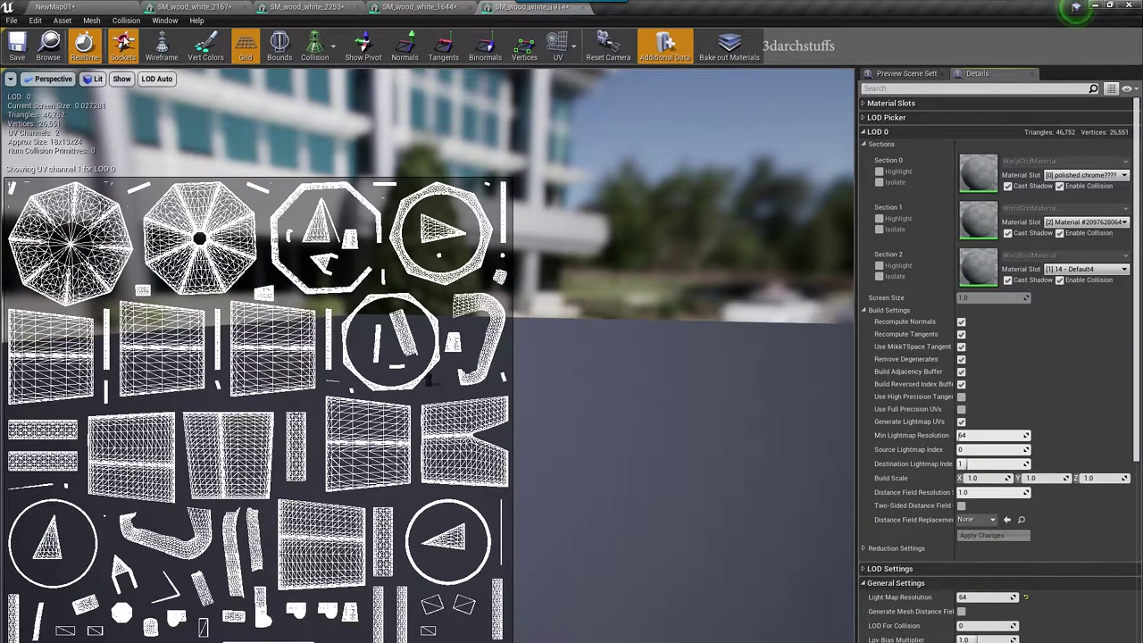
left_click(112, 7)
Step: Generate lightmap UVs for the first wall socket, SM_wood_white_2170, while viewing UV Channel 1, and return to the level
right_click_drag(722, 270, 495, 245)
left_click(401, 213)
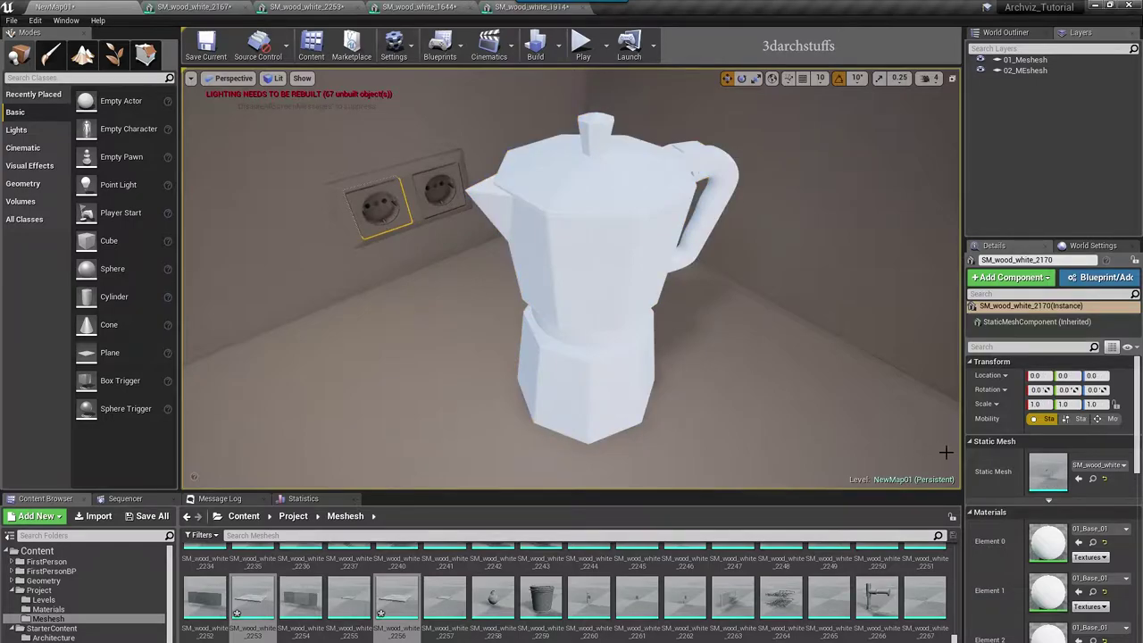
double_click(1048, 471)
left_click(557, 47)
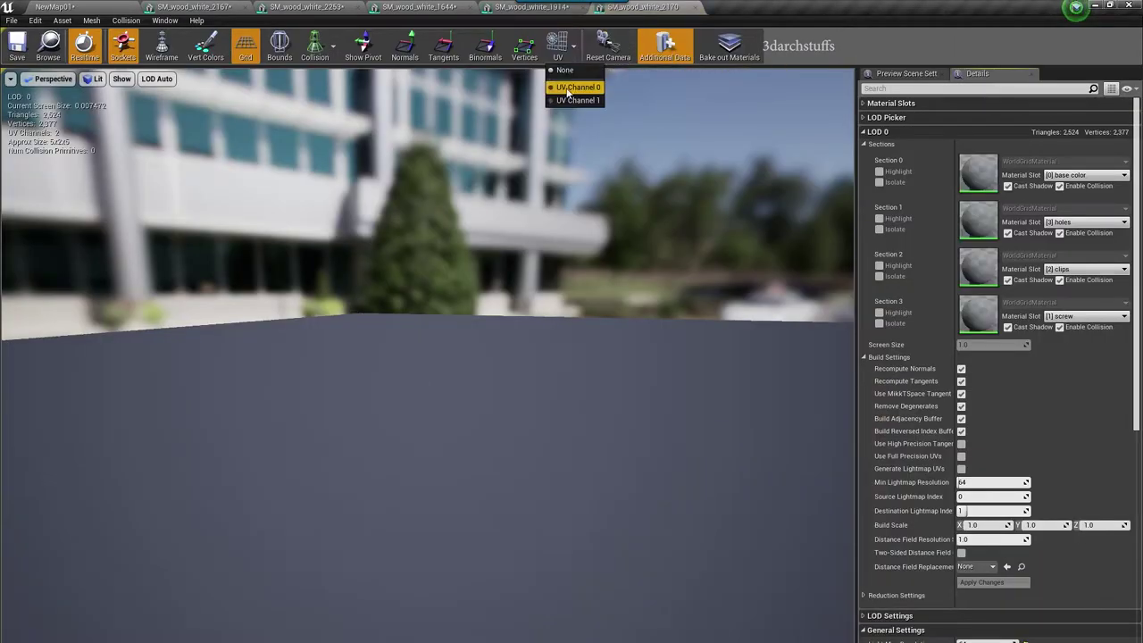
left_click(571, 87)
left_click(557, 46)
left_click(574, 100)
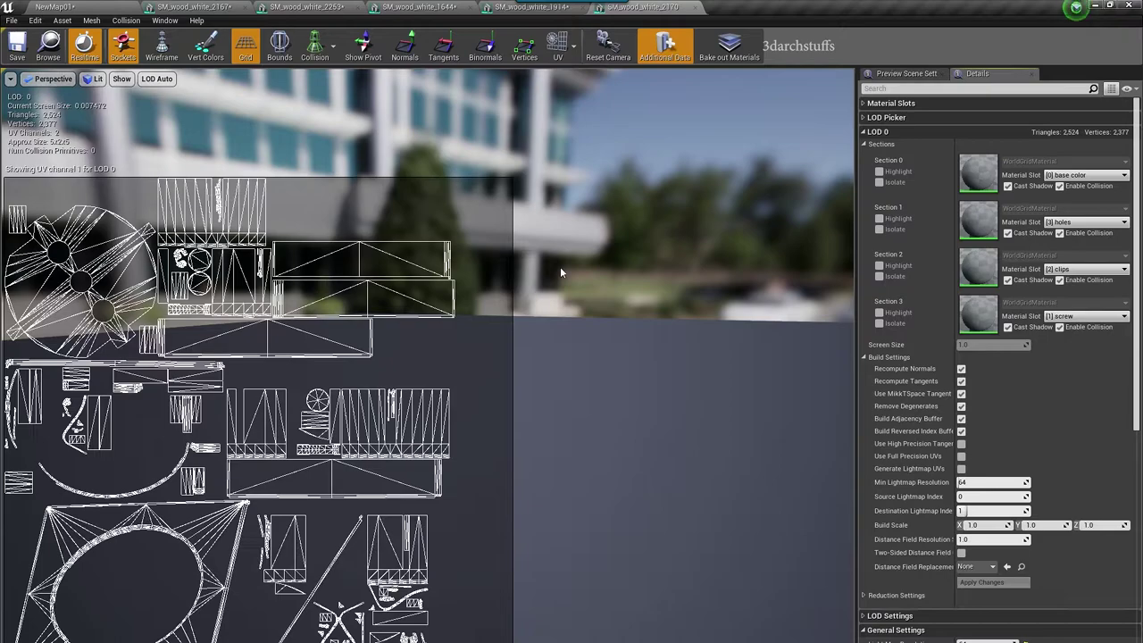
left_click(961, 468)
left_click(982, 581)
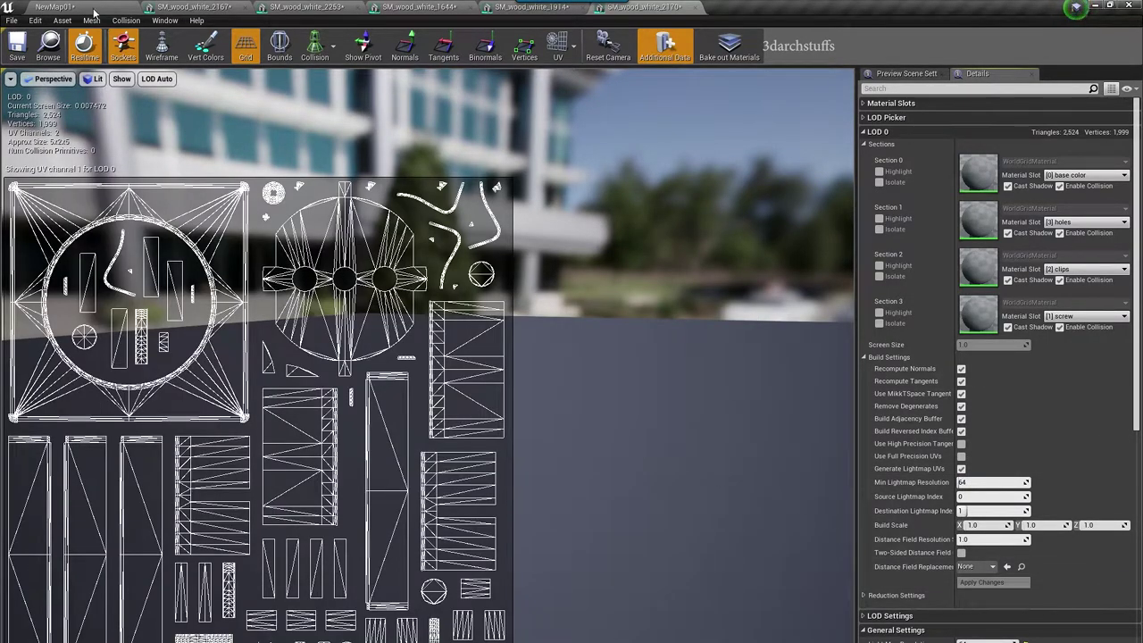
left_click(93, 8)
Step: Generate lightmap UVs for the second wall socket, SM_wood_white_2171, with UV Channel 1 displayed, and return to the level
left_click(437, 193)
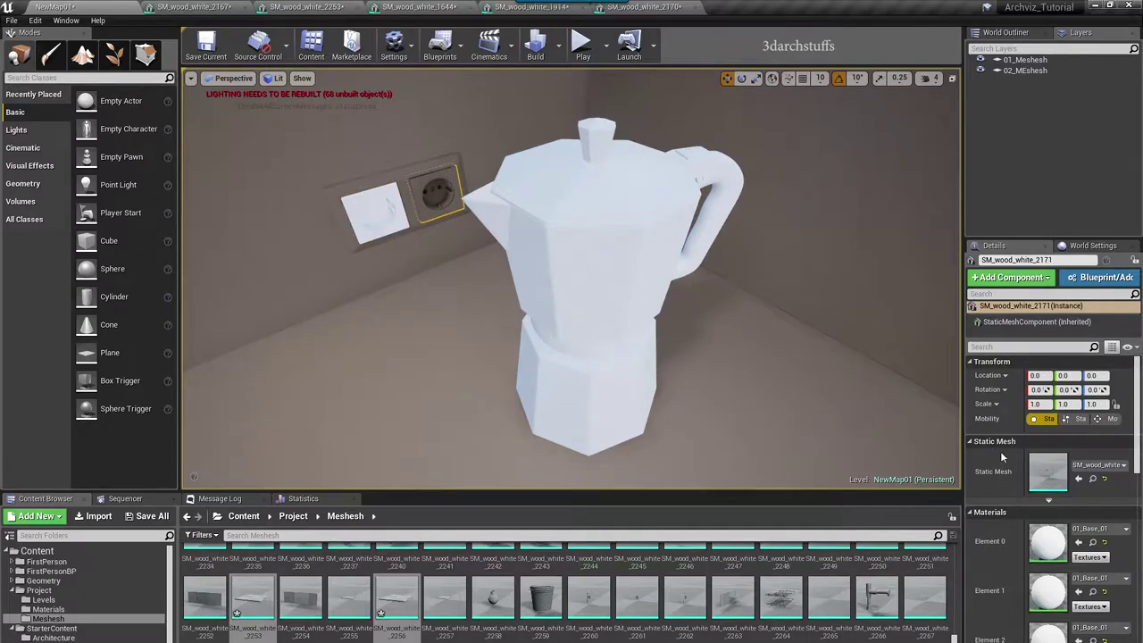
double_click(1047, 471)
left_click(558, 47)
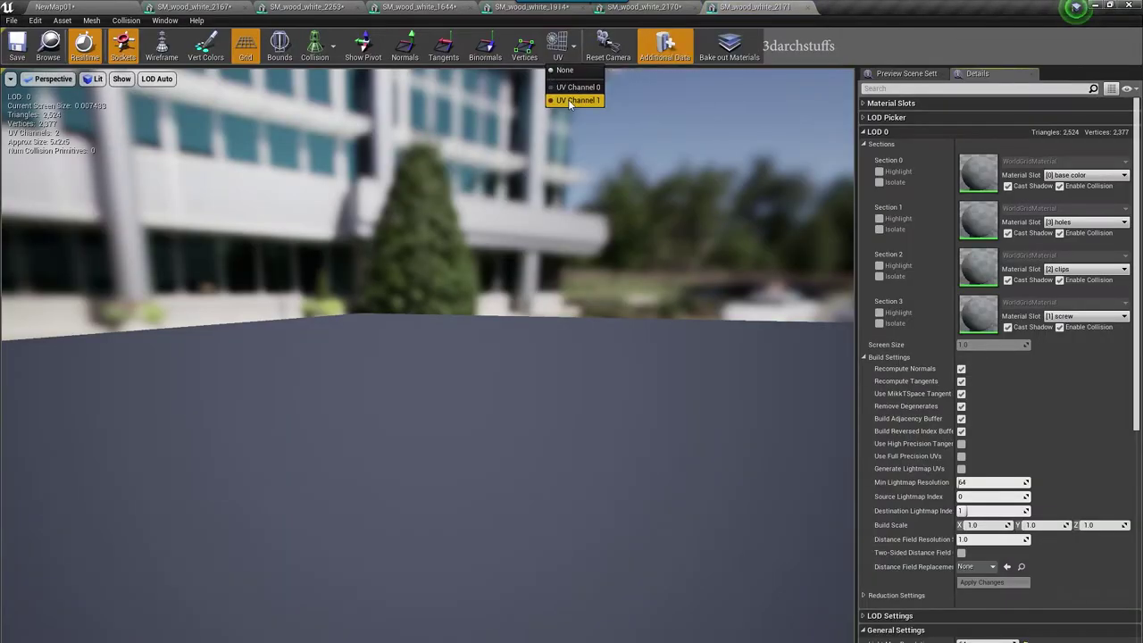
left_click(569, 100)
left_click(982, 583)
left_click(121, 6)
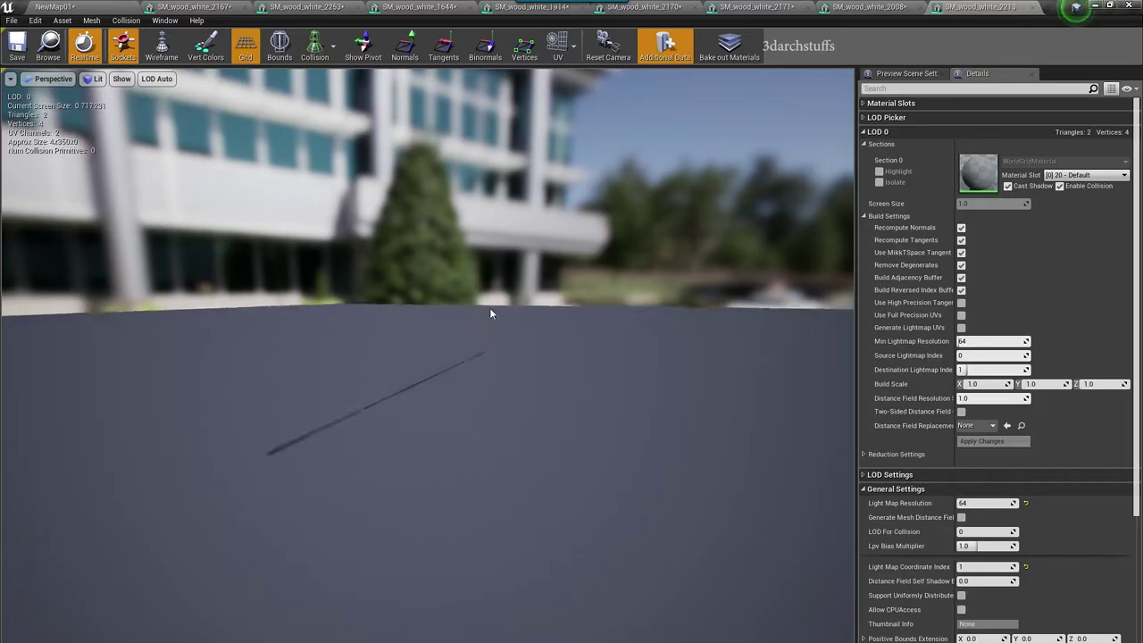
Step: Inspect the thin strip mesh SM_wood_white_2213, then switch to 3ds Max and locate the underside of the wall cabinets
left_click_drag(489, 309, 437, 309)
left_click_drag(518, 427, 518, 482)
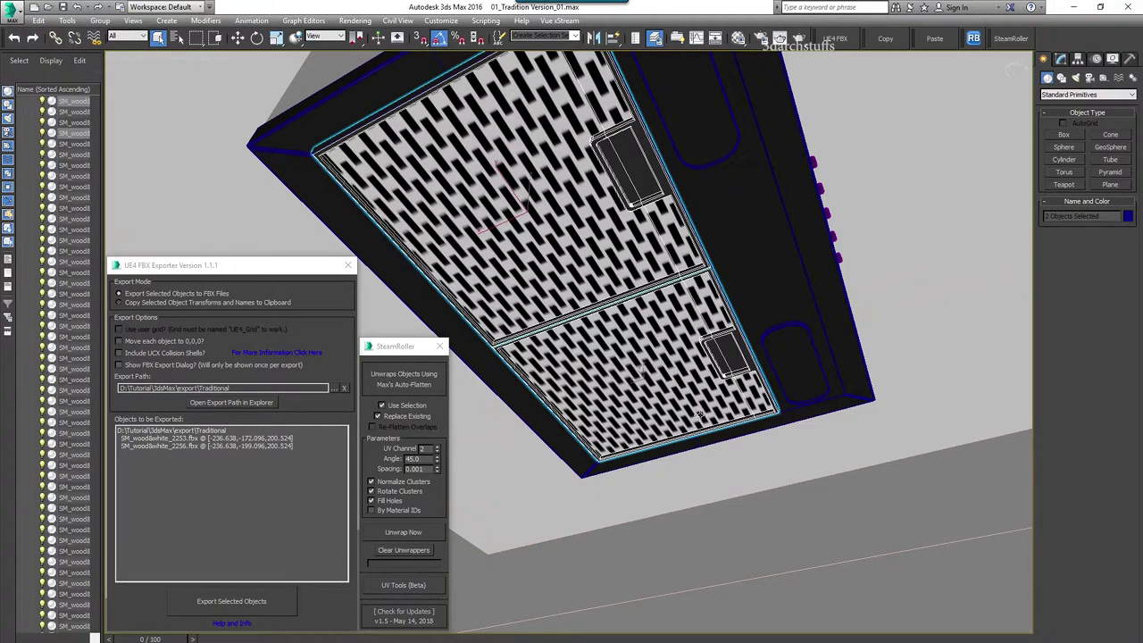
middle_click_drag(729, 465, 921, 434, "alt")
scroll(794, 441, "up", 4)
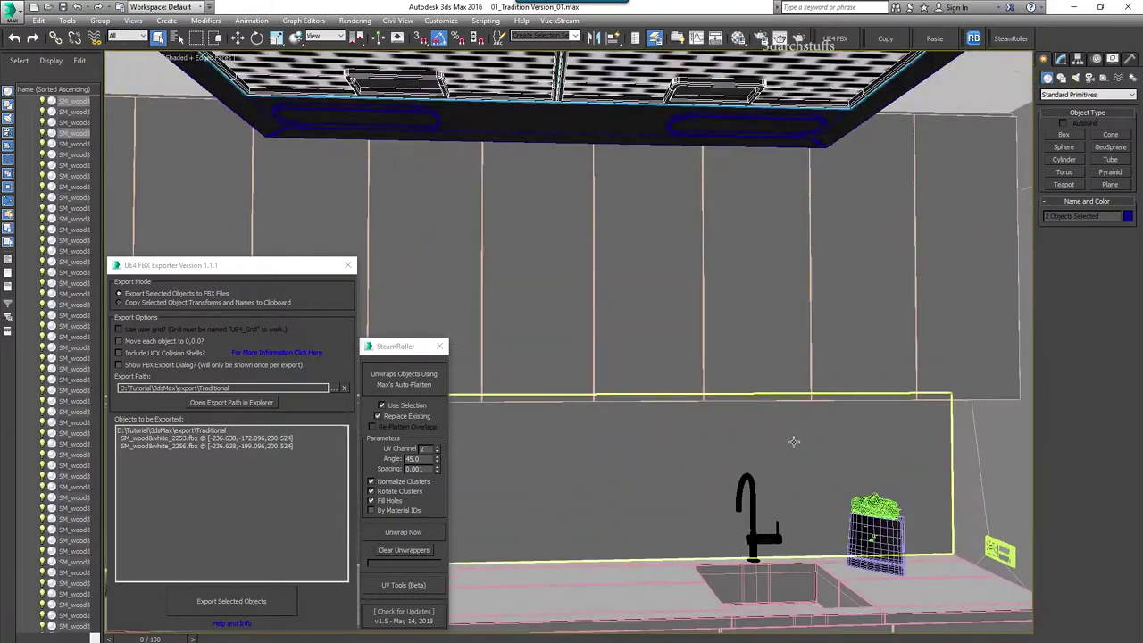
middle_click_drag(786, 455, 749, 397, "alt")
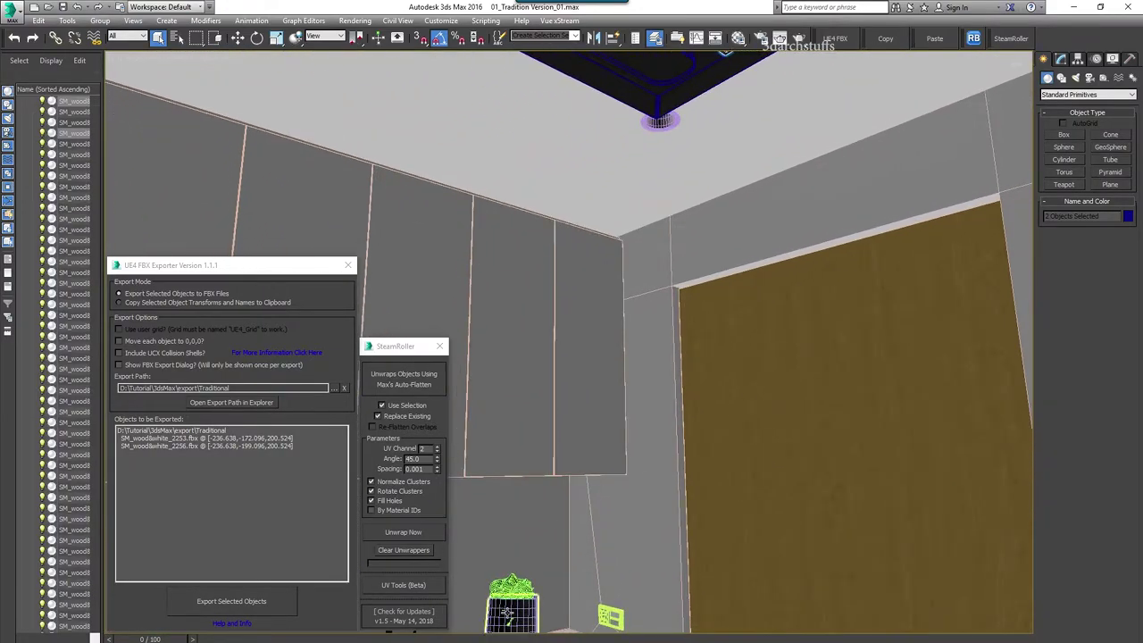
left_click(508, 614)
key("z")
middle_click_drag(638, 561, 714, 513, "alt")
middle_click_drag(773, 355, 709, 316)
Step: Select and frame the strip SM_wood&white_2213 under the wall cabinets and add a Normal modifier to it
left_click(683, 204)
key("z")
middle_click_drag(849, 224, 844, 273, "alt")
left_click(1061, 58)
left_click(1108, 109)
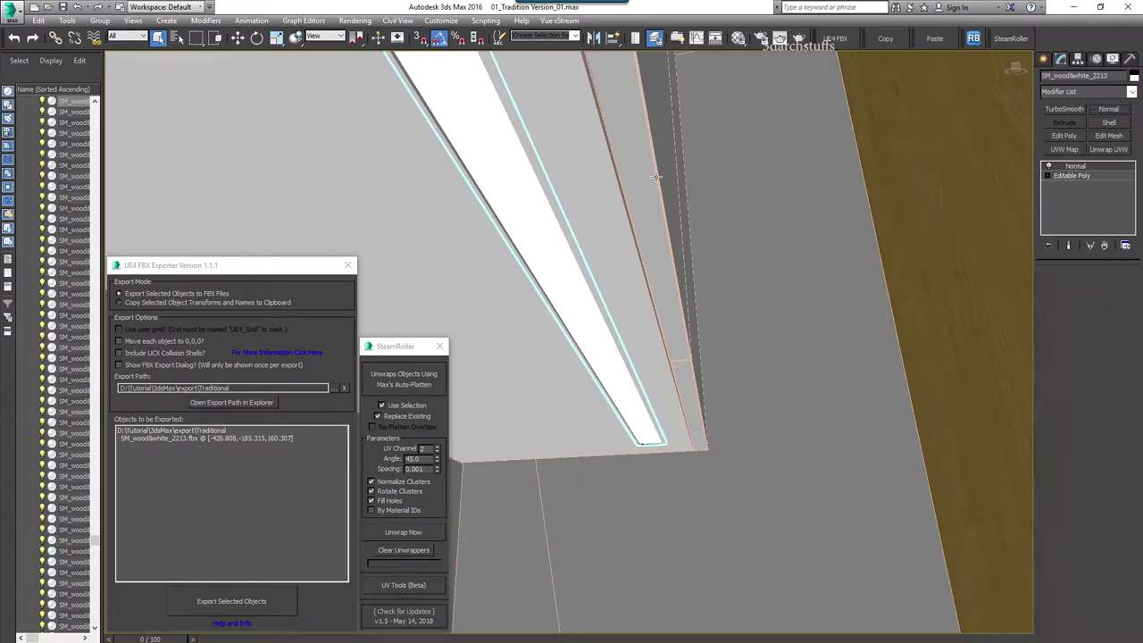
Step: Export the corrected strip from 3ds Max, switch to Unreal and import SM_wood&white_2213.fbx into the Meshesh folder, overwriting the existing asset
left_click(273, 600)
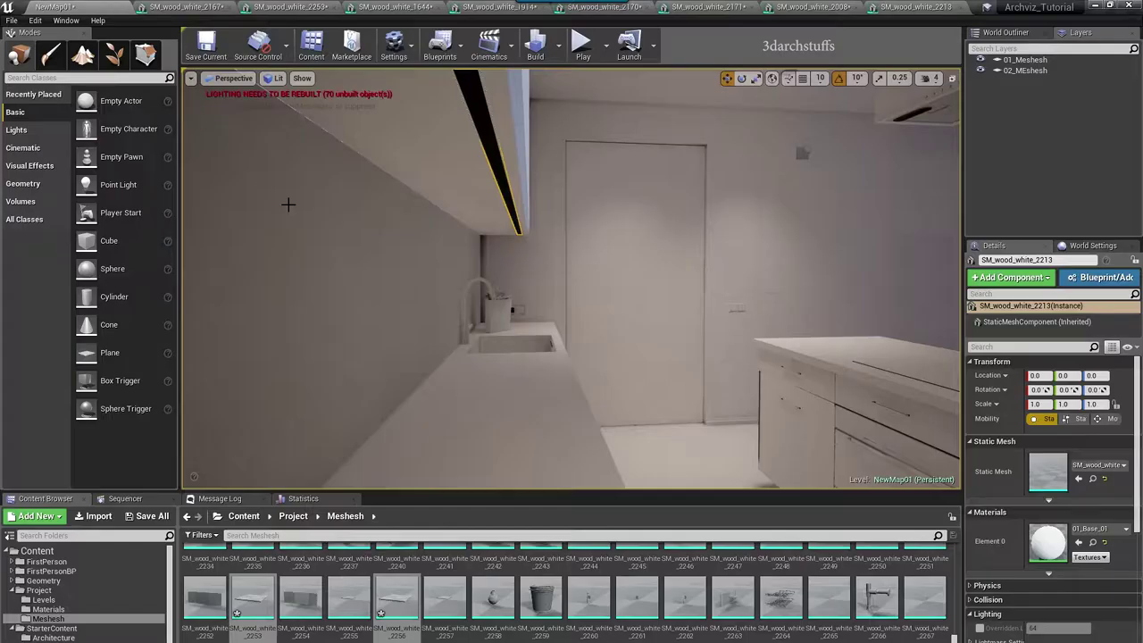
right_click_drag(648, 334, 620, 327)
key("ctrl+b")
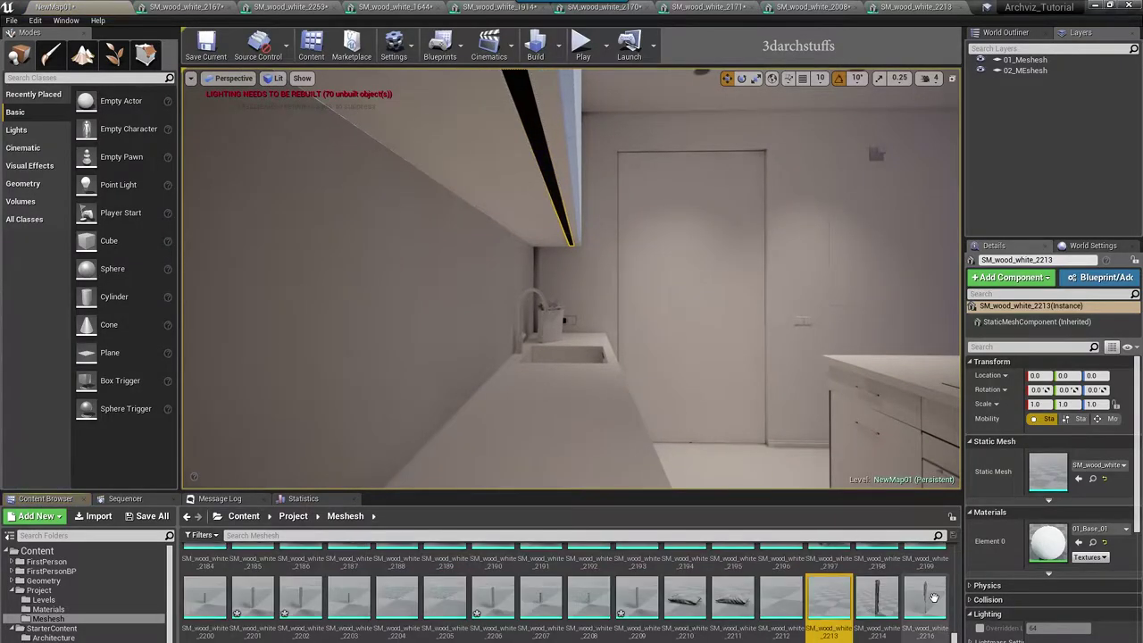
right_click(951, 586)
left_click(983, 343)
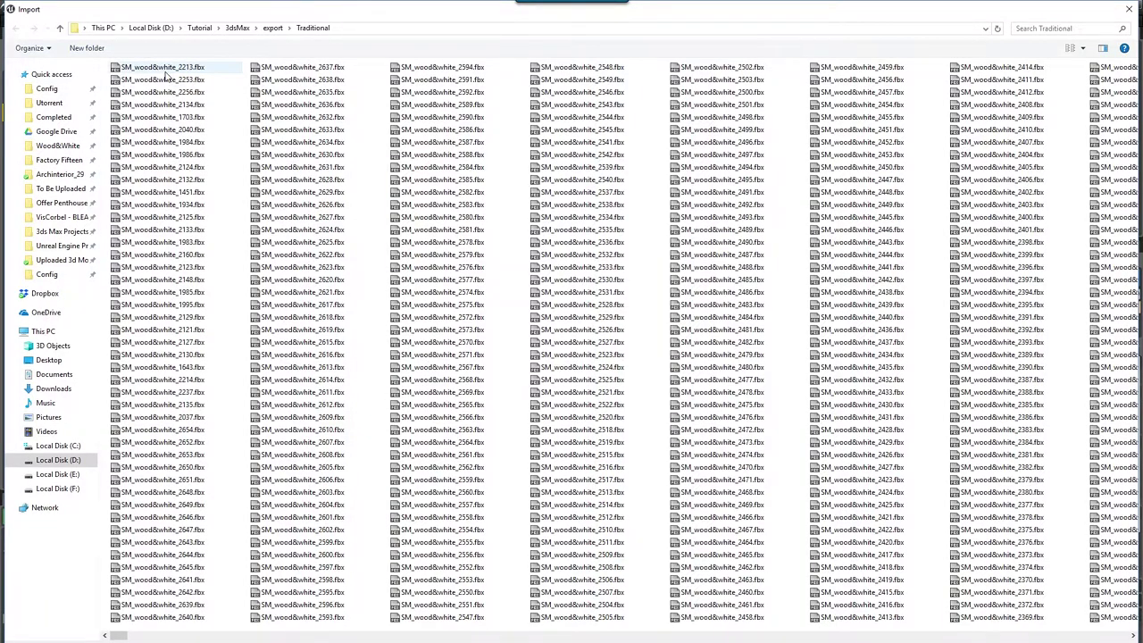
double_click(166, 70)
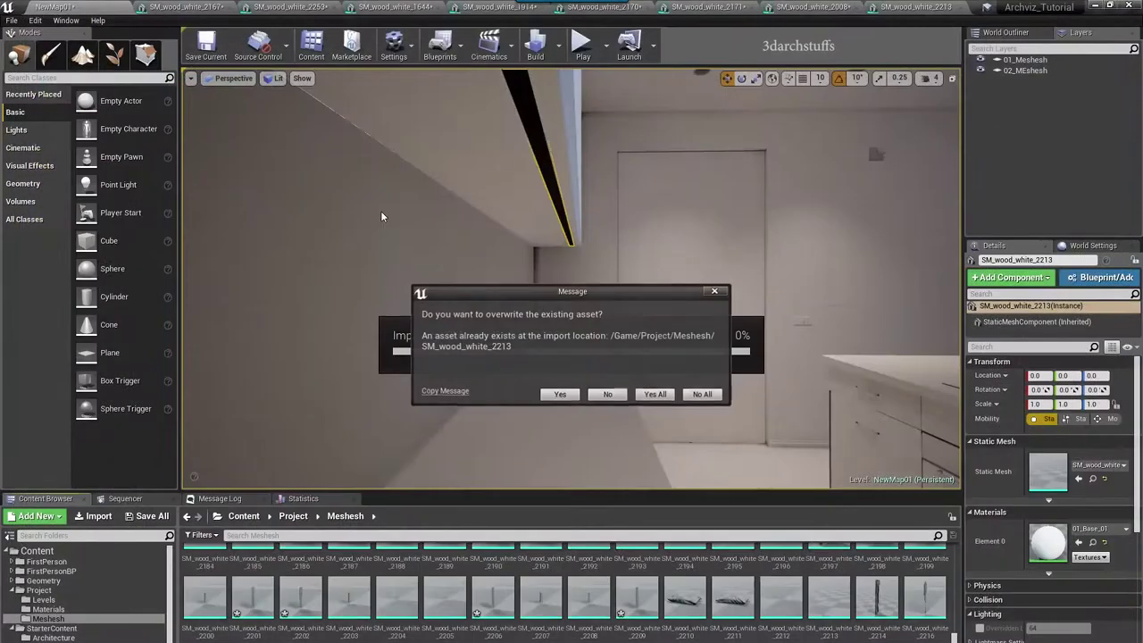
left_click(560, 394)
right_click_drag(590, 312, 607, 291)
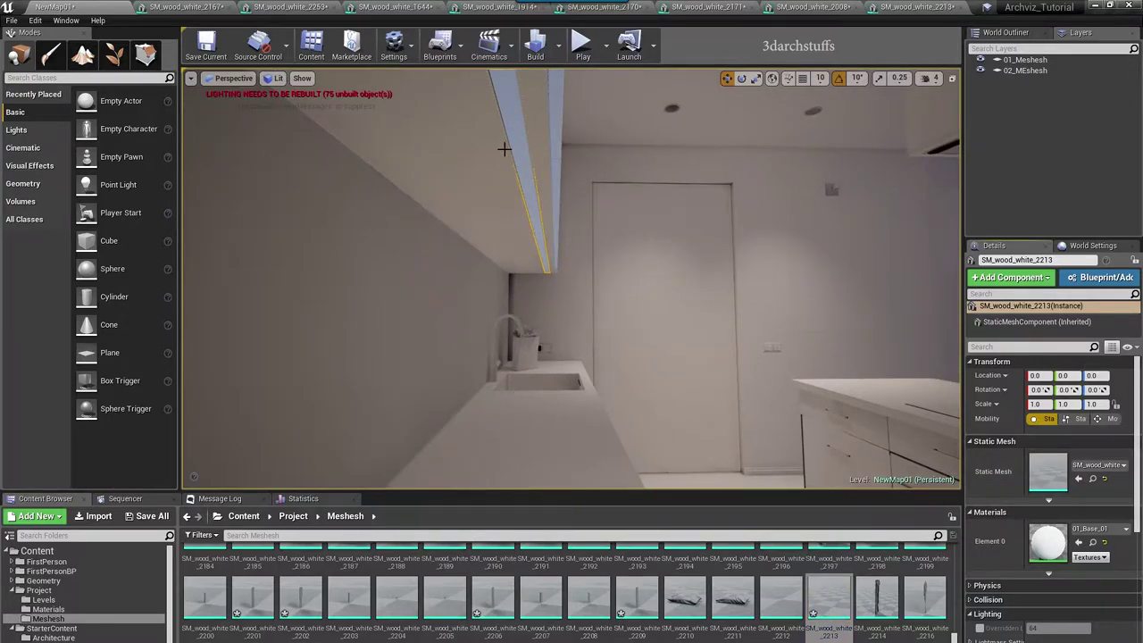
Step: Open the reimported strip mesh SM_wood_white_2213 and generate its lightmap UVs
double_click(1048, 472)
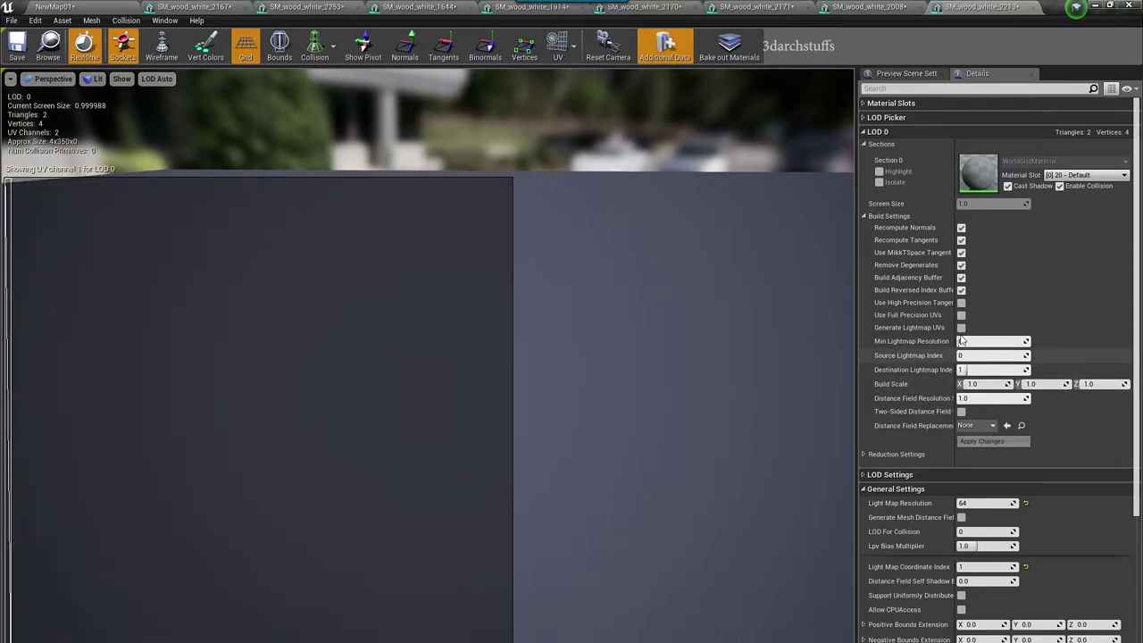
left_click(961, 327)
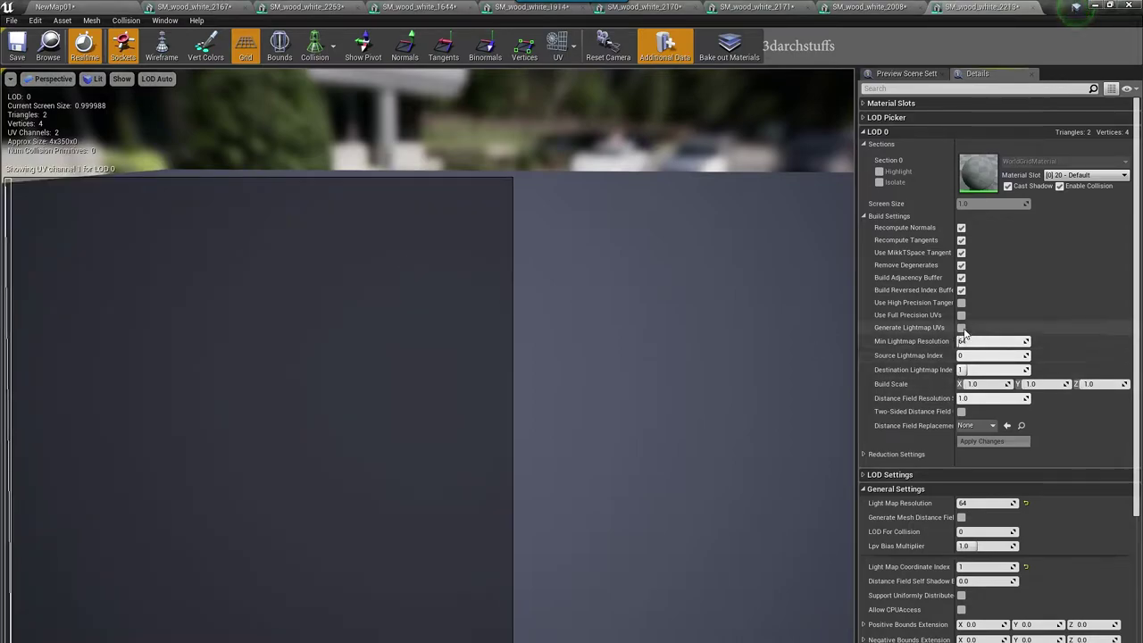
left_click(982, 441)
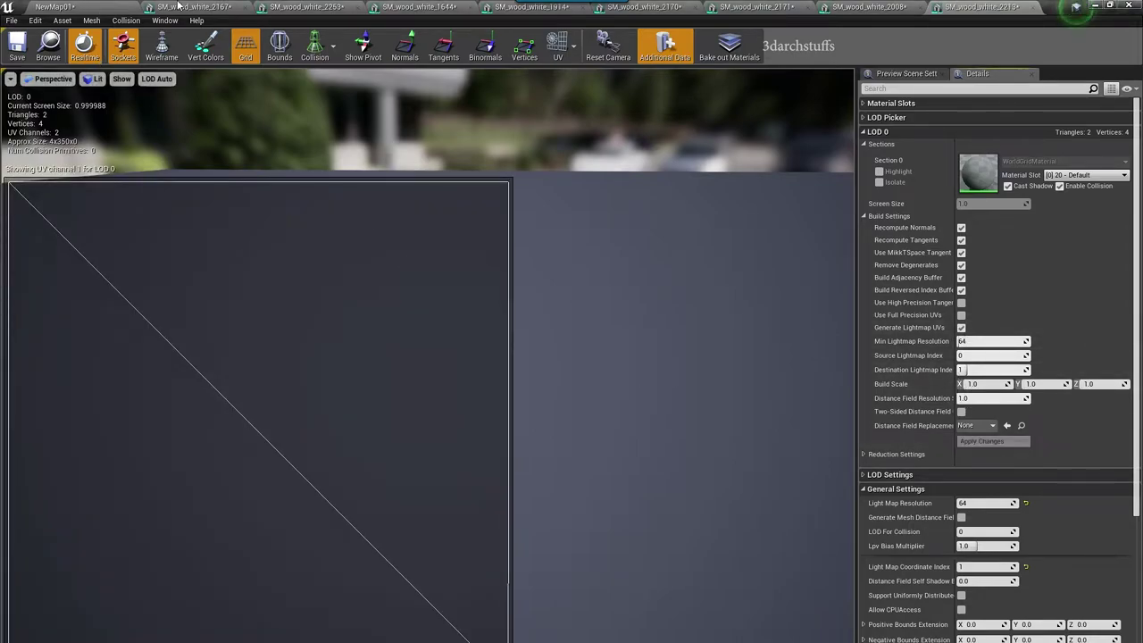
Step: Close the editors of the already fixed meshes, from SM_wood_white_2167 through SM_wood_white_2008, keeping SM_wood_white_2213 open
left_click(246, 8)
left_click(247, 8)
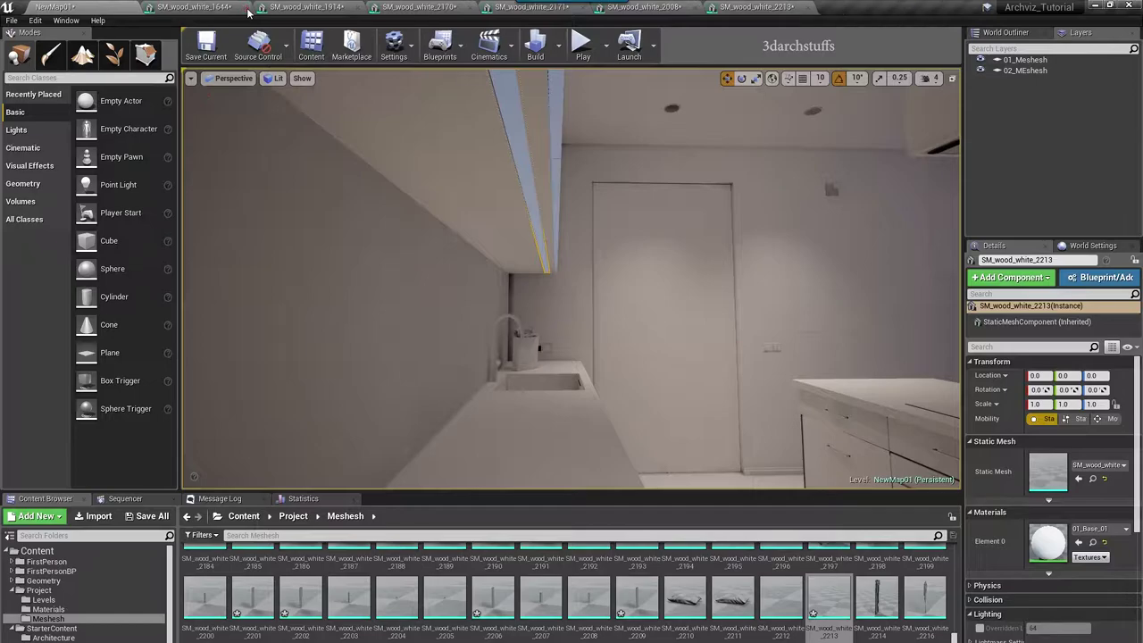
left_click(246, 8)
left_click(246, 8)
left_click(246, 8)
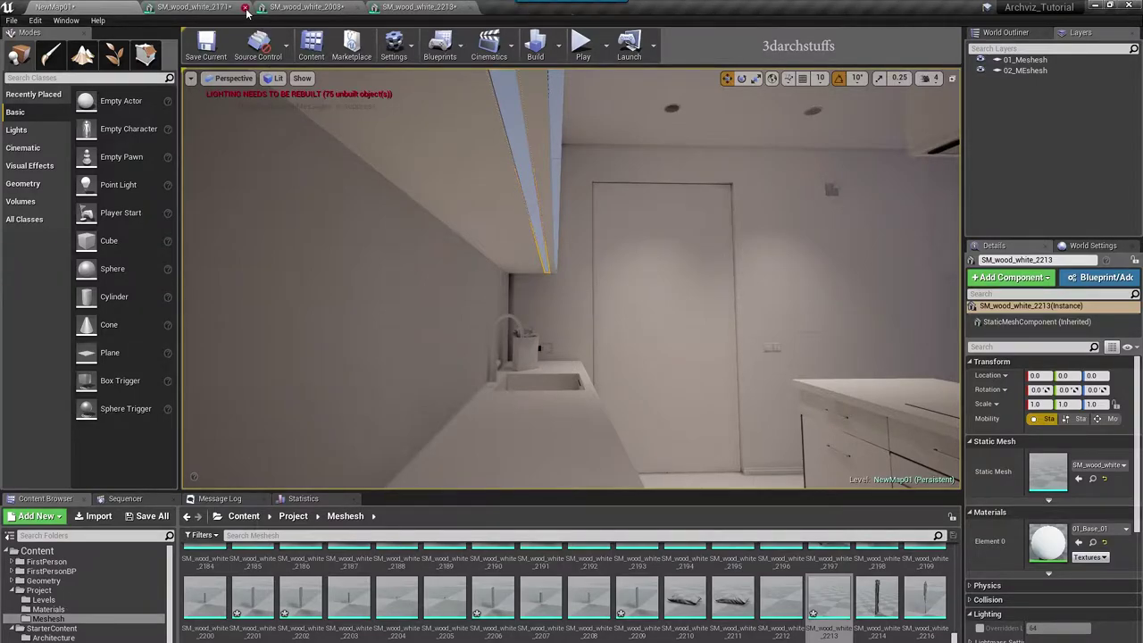
left_click(247, 8)
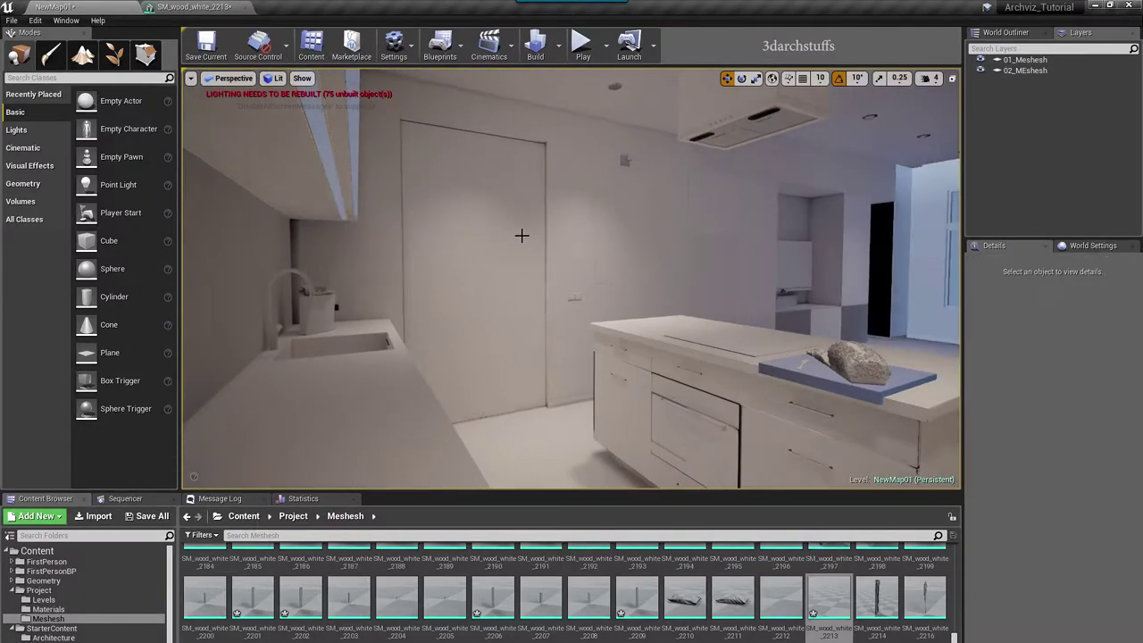
Step: Select the dark oblong fitting SM_wood_white_2244 under the range hood, open its mesh and display UV Channel 1
right_click_drag(277, 295, 277, 232)
right_click_drag(523, 225, 509, 203)
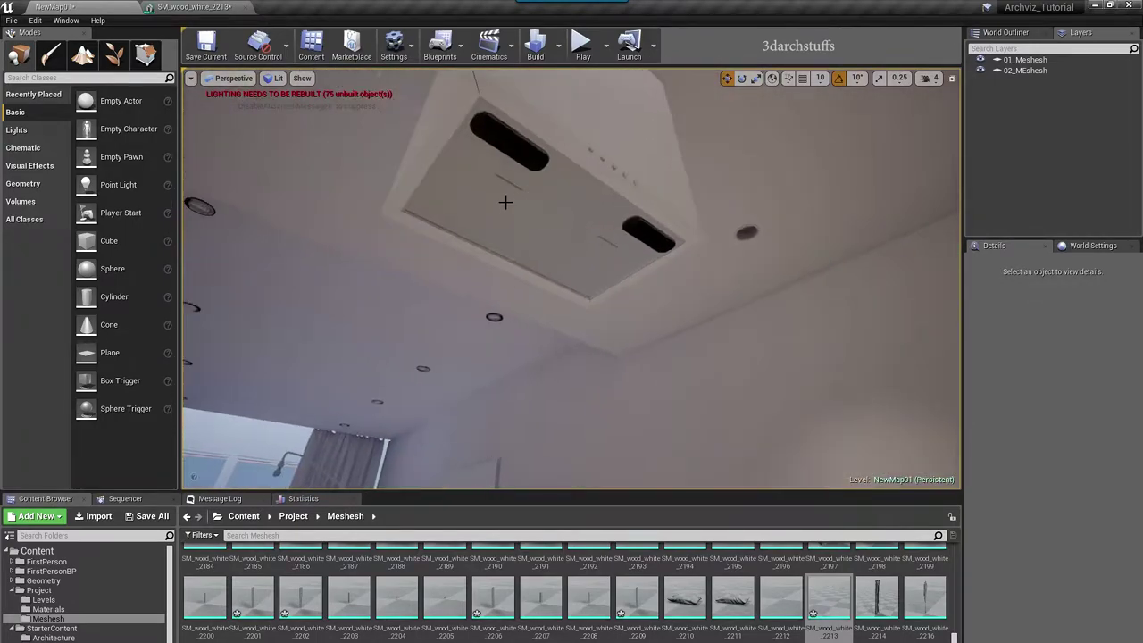
left_click(520, 210)
key("f")
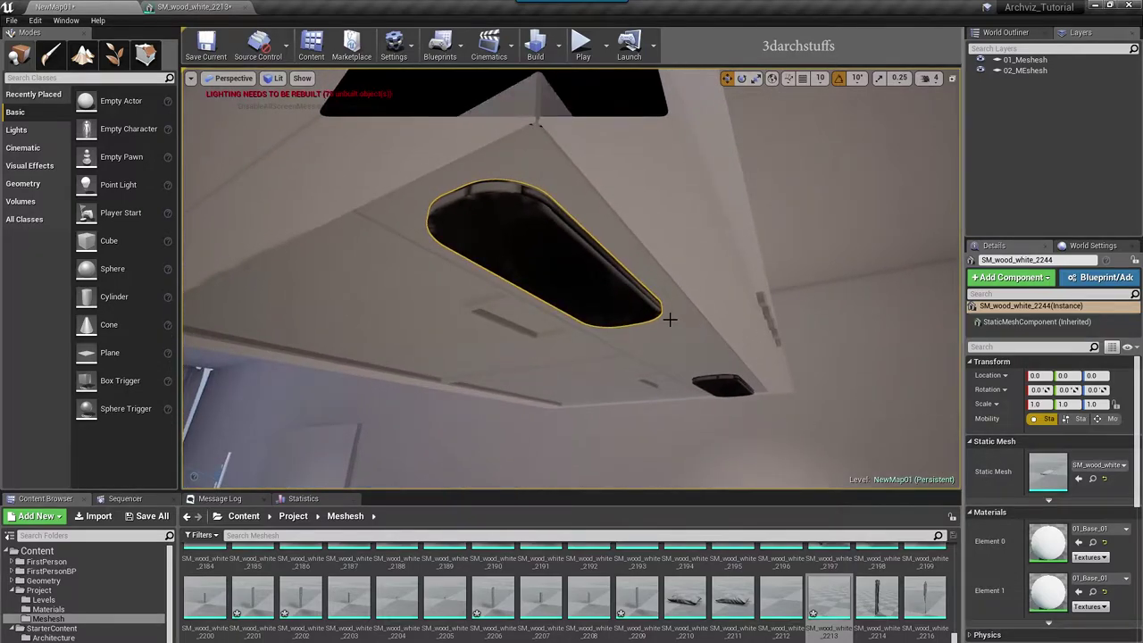
right_click_drag(671, 323, 672, 324)
key("s")
scroll(583, 249, "up", 3)
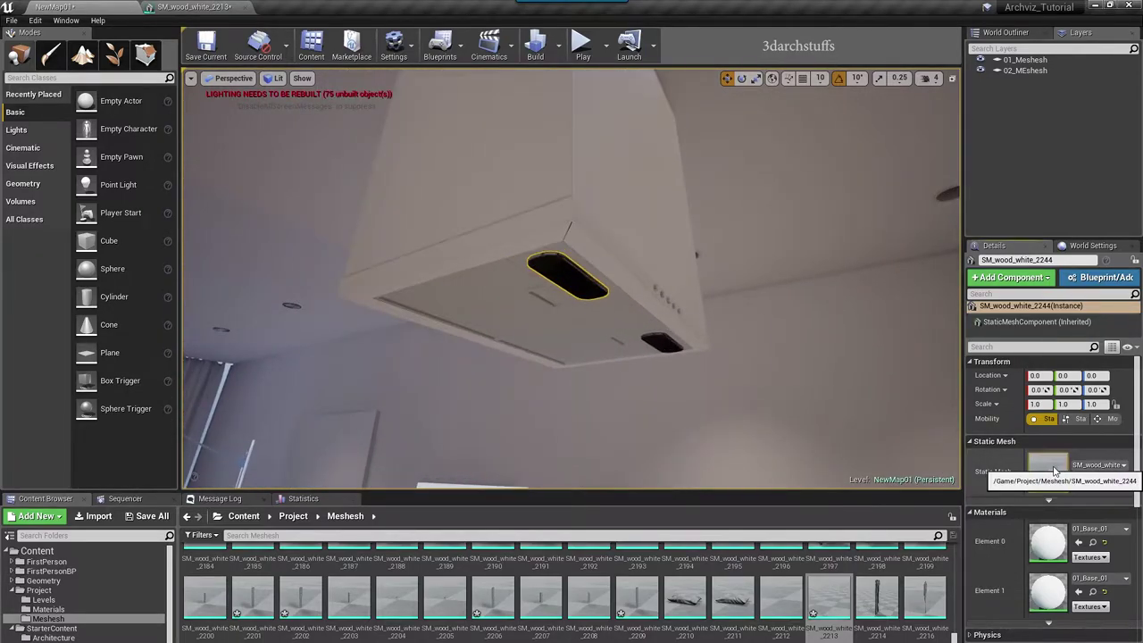
double_click(1048, 471)
key("f")
left_click_drag(378, 463, 402, 466, "alt")
left_click(560, 48)
left_click(573, 101)
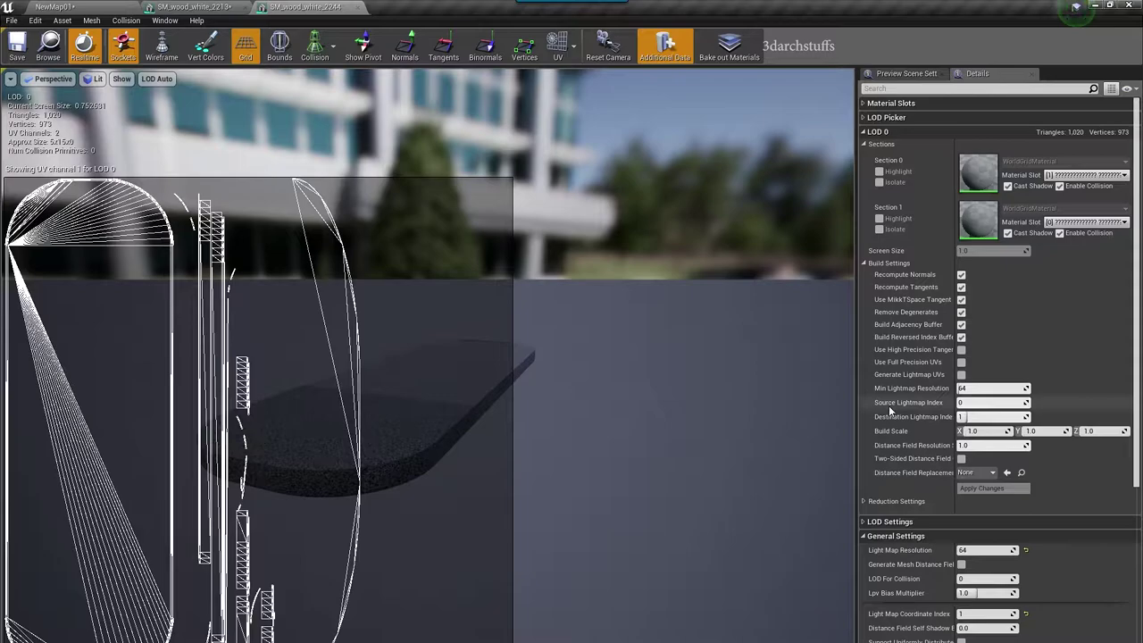
Step: Generate lightmap UVs for the hood fitting SM_wood_white_2244 and return to the level
left_click(961, 375)
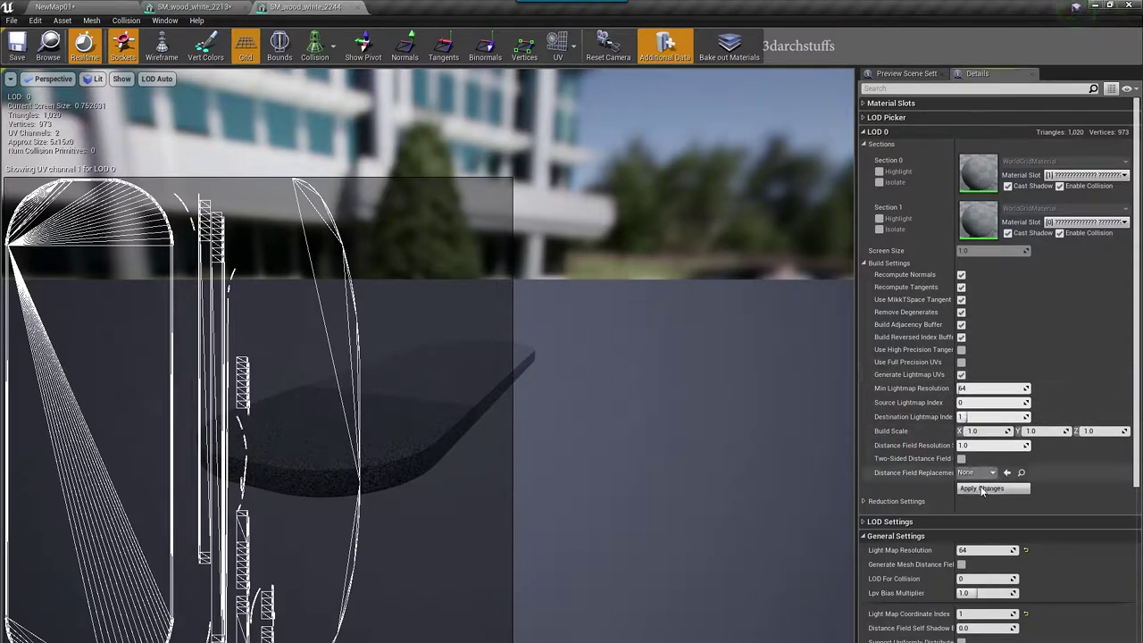
left_click(979, 489)
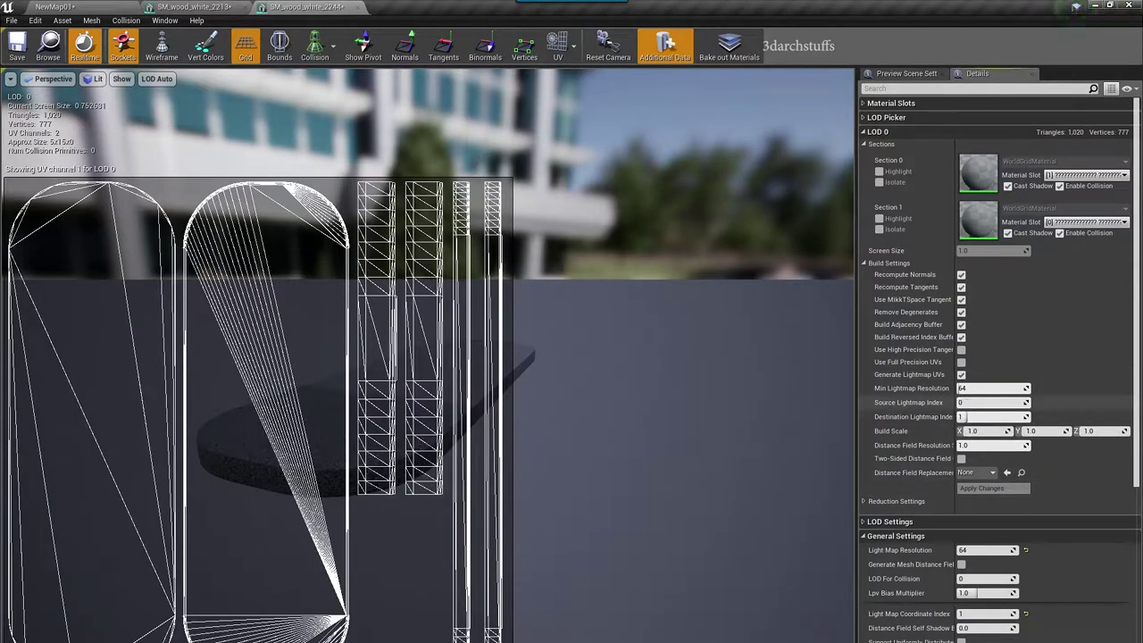
left_click(979, 489)
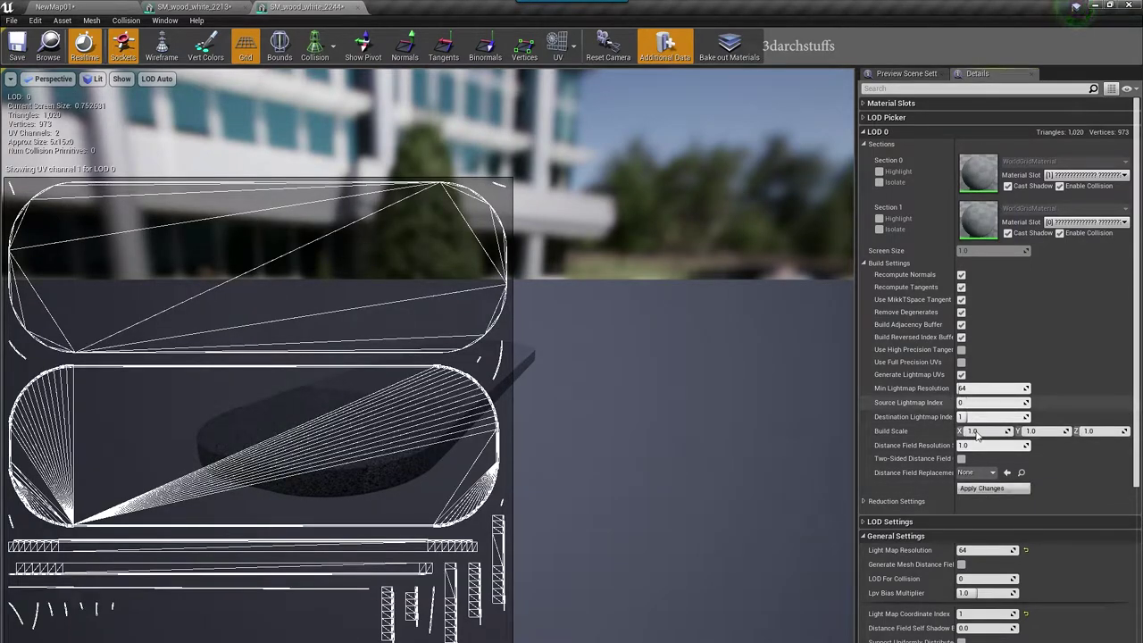
left_click(987, 489)
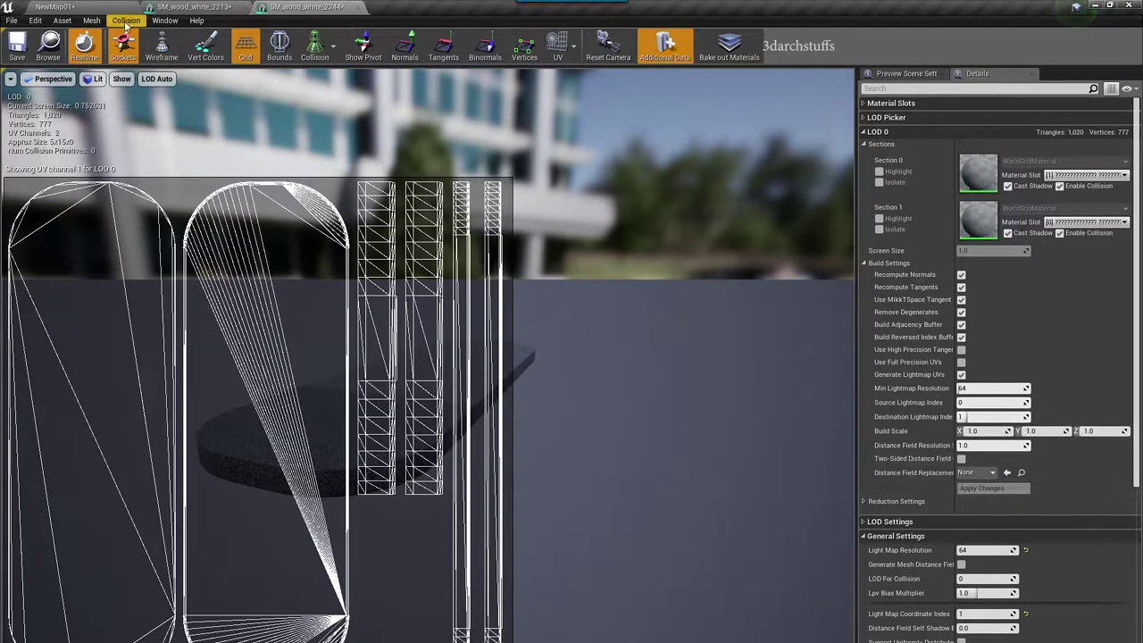
left_click(91, 8)
Step: Generate lightmap UVs for the hood's second oblong fitting, SM_wood_white_2245, with UV Channel 1 displayed
left_click(663, 343)
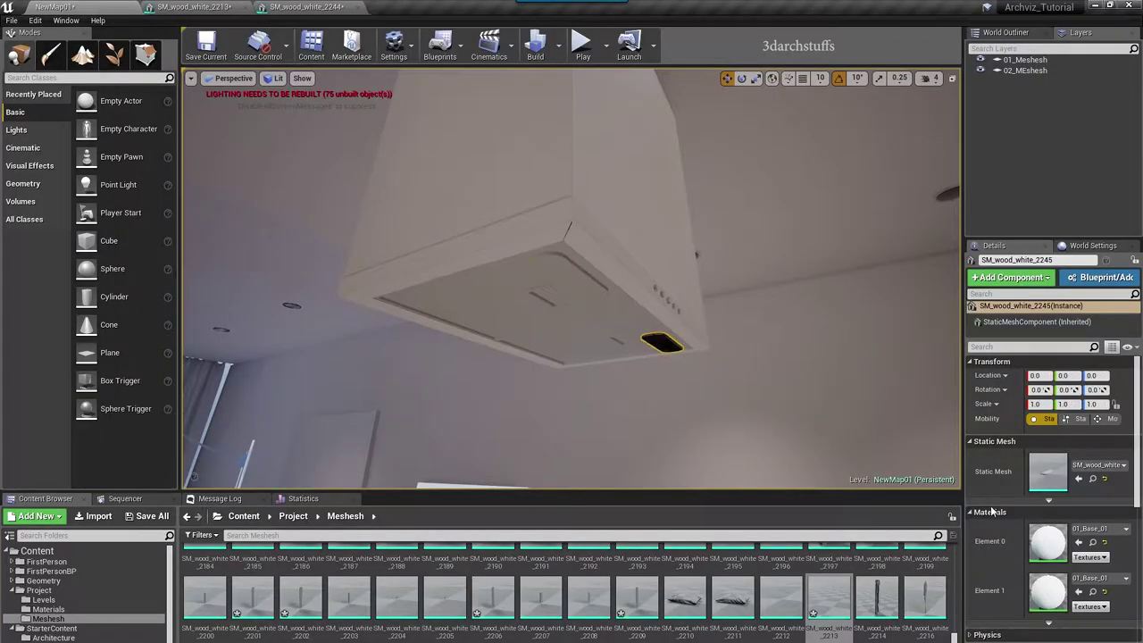
double_click(1045, 469)
left_click(561, 56)
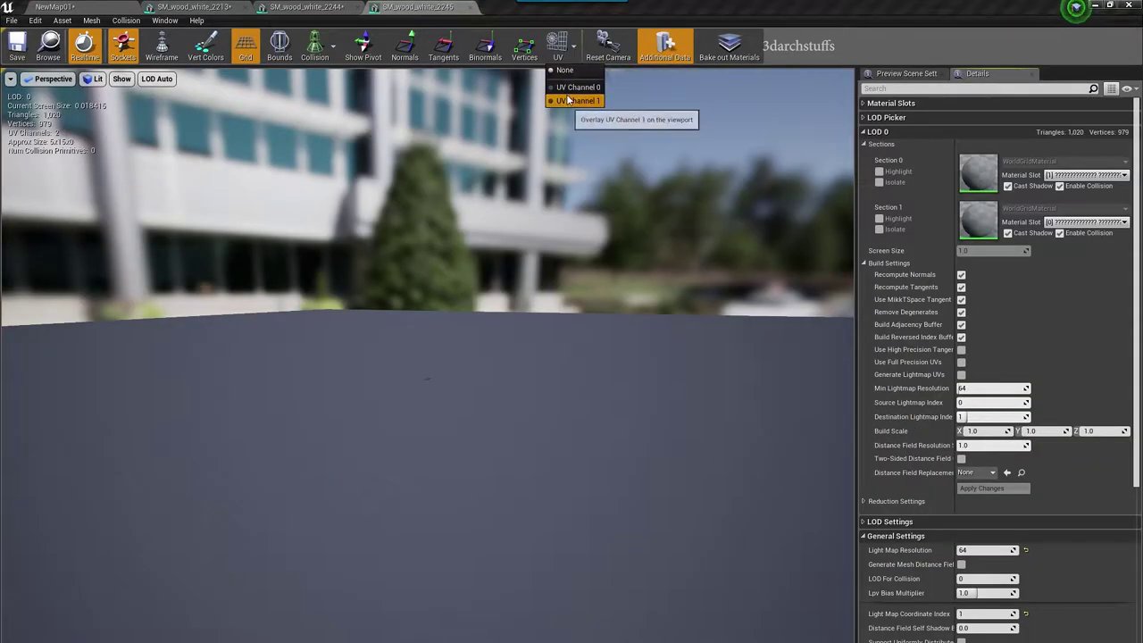
left_click(572, 97)
left_click(987, 488)
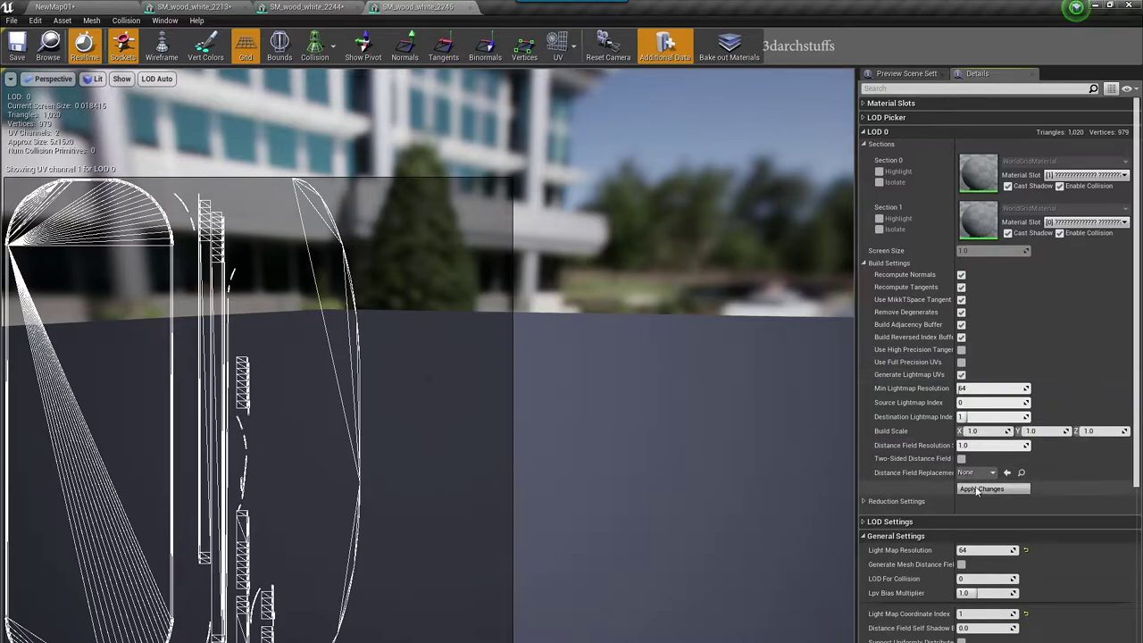
Step: Return to the level, select the outer ring SM_wood_white_1569 of a ceiling downlight and open its mesh
right_click_drag(527, 251, 488, 98)
key("Escape")
key("w")
right_click_drag(491, 183, 481, 182)
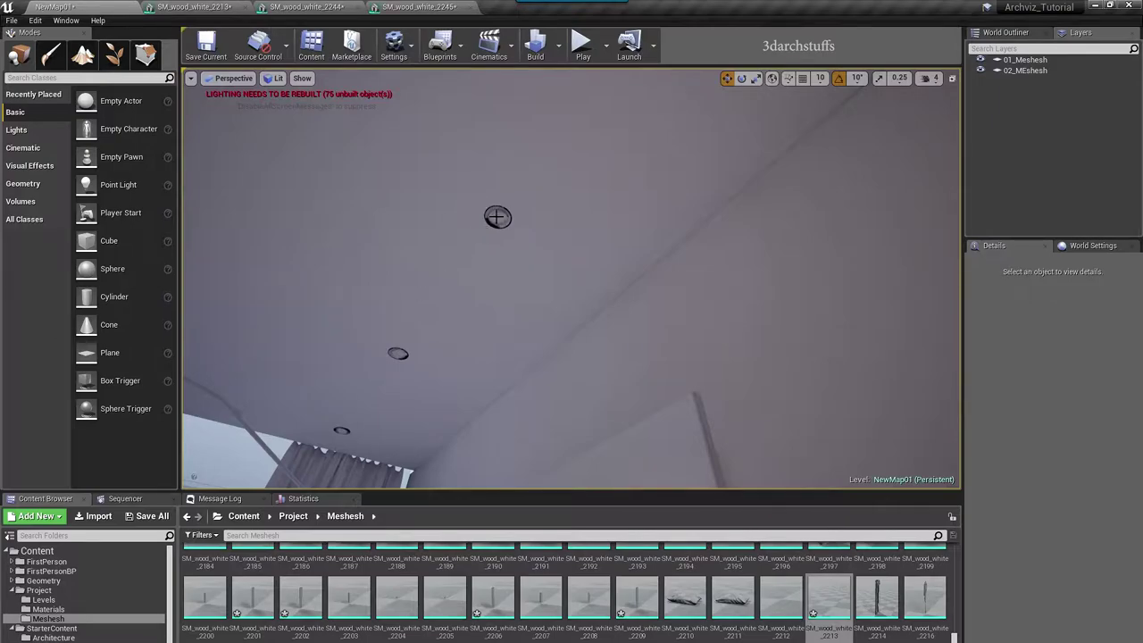
left_click(498, 217)
key("f")
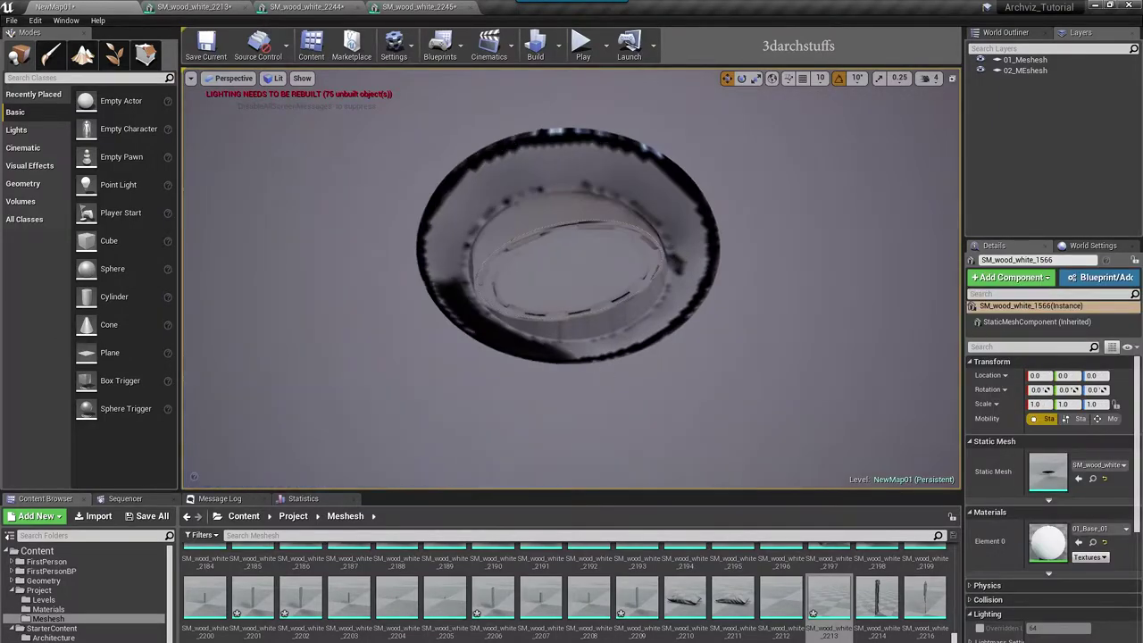
left_click(672, 285)
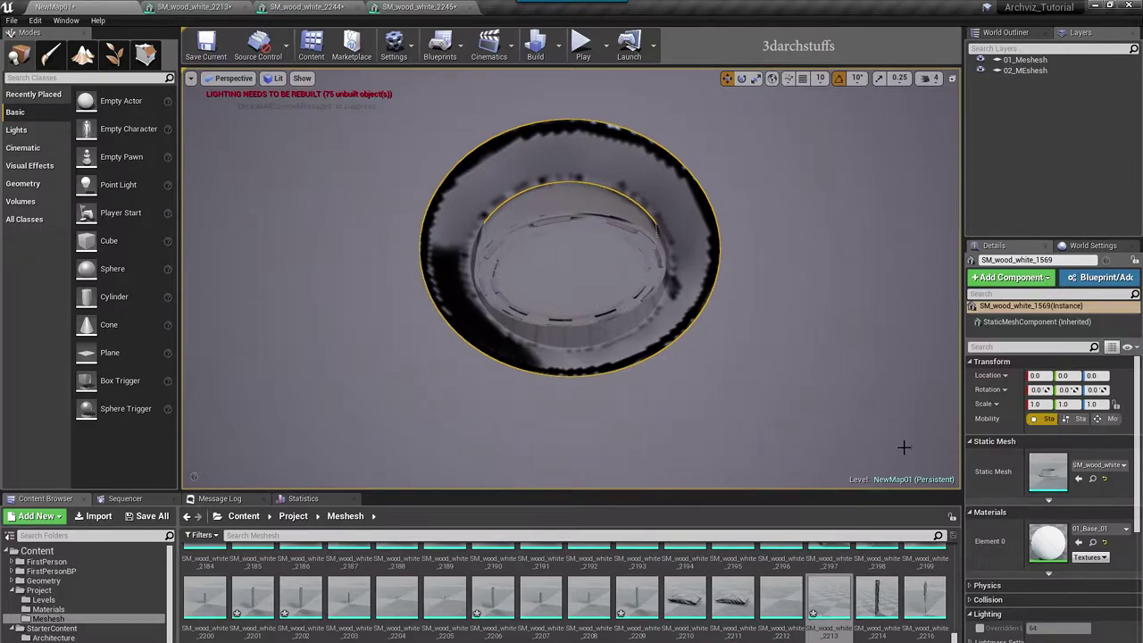
double_click(1047, 476)
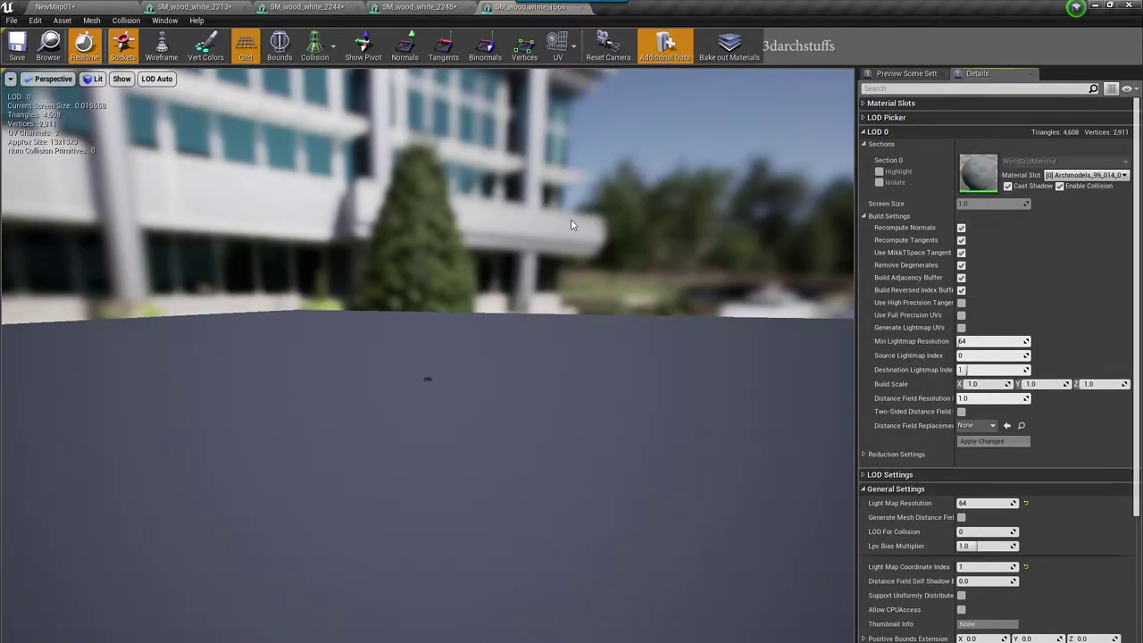
Step: Display UV Channel 1 for the downlight ring SM_wood_white_1569 and generate its lightmap UVs
key("f")
left_click_drag(529, 306, 536, 169, "alt")
left_click_drag(491, 379, 552, 177)
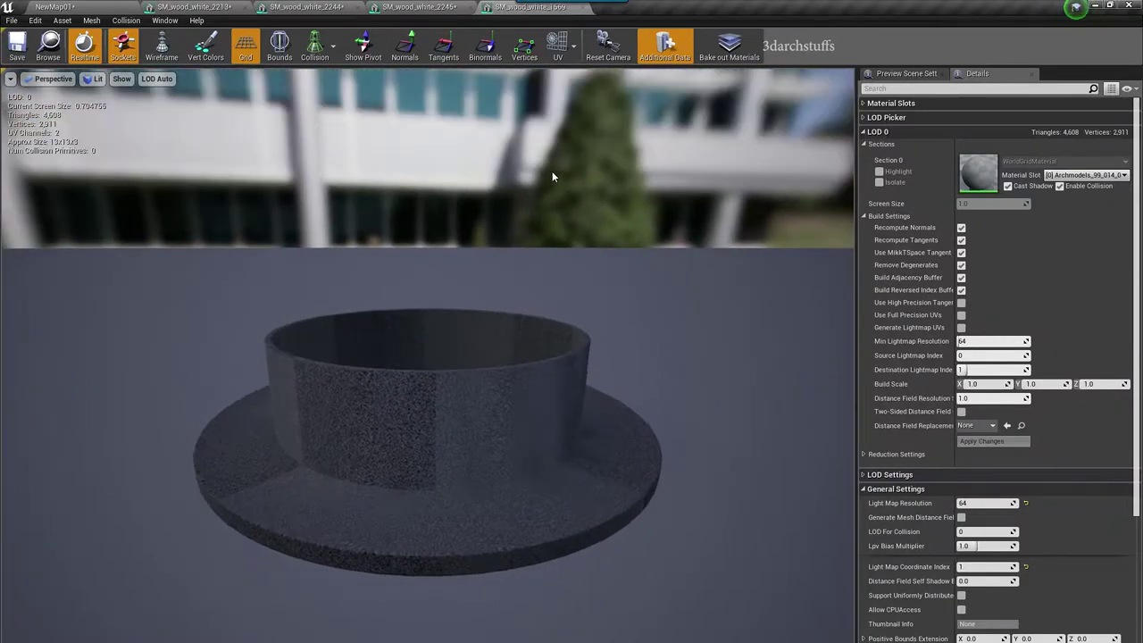
left_click(573, 45)
left_click(576, 93)
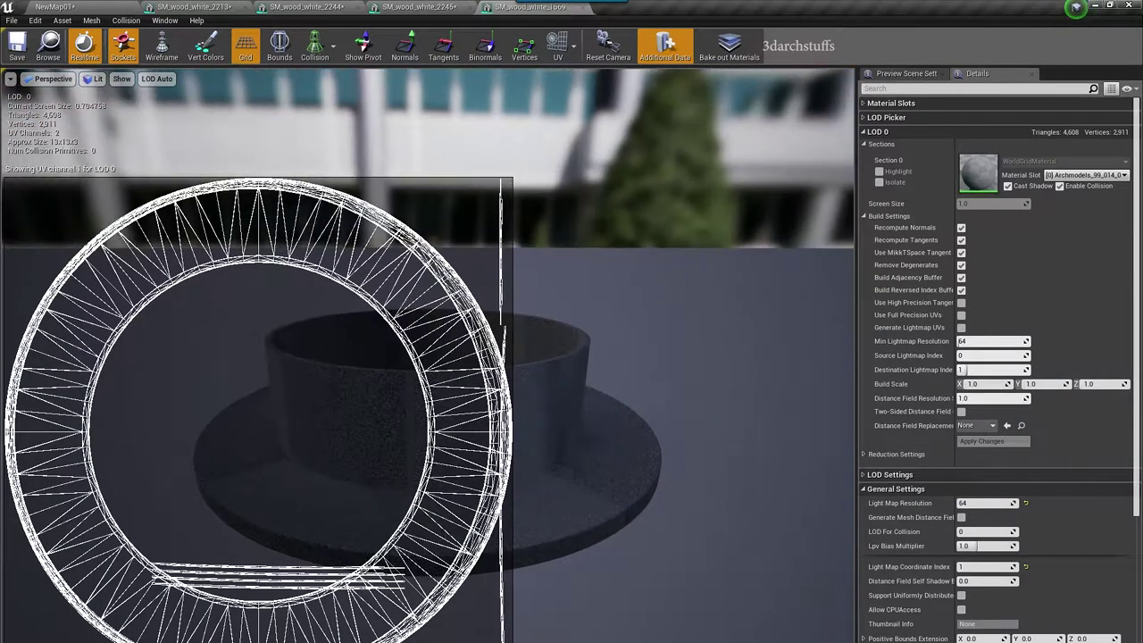
left_click(961, 328)
left_click(983, 441)
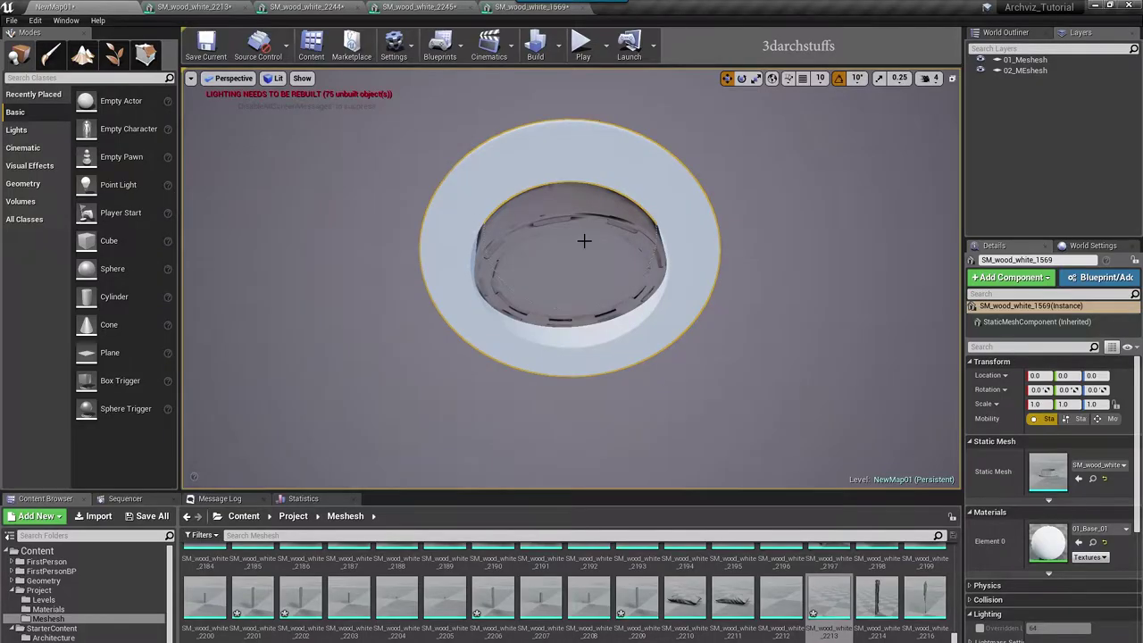
Step: Generate lightmap UVs for the next ceiling downlight's ring, SM_wood_white_1567, with UV Channel 1 displayed
mouse_move(584, 240)
right_mouse_down()
mouse_move(591, 234)
mouse_move(585, 246)
right_mouse_up()
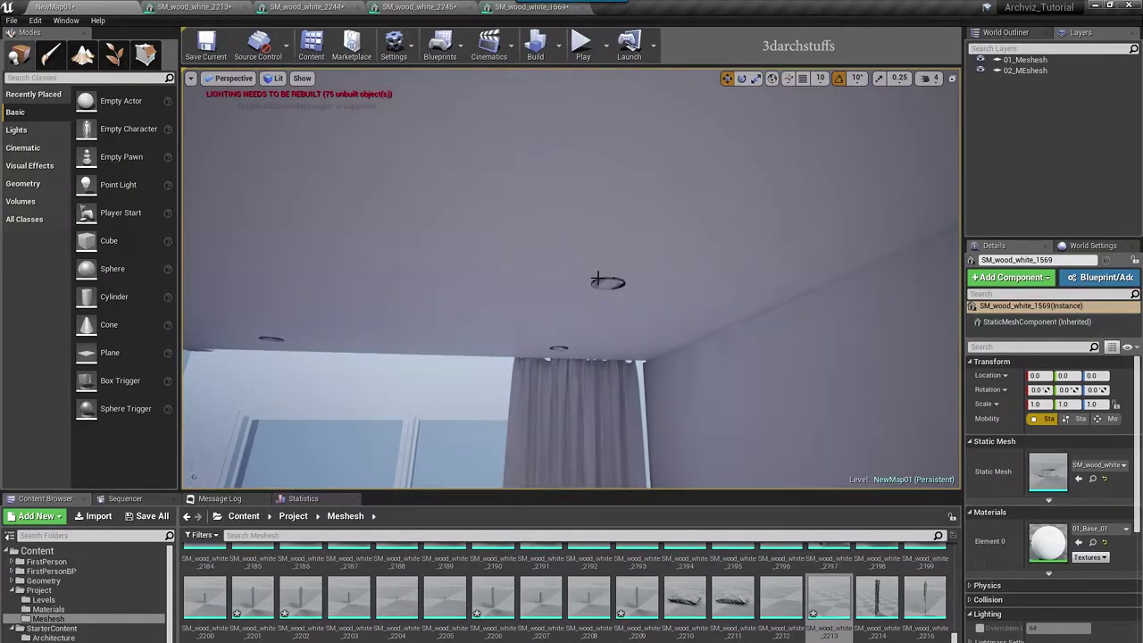
left_click(607, 284)
key("f")
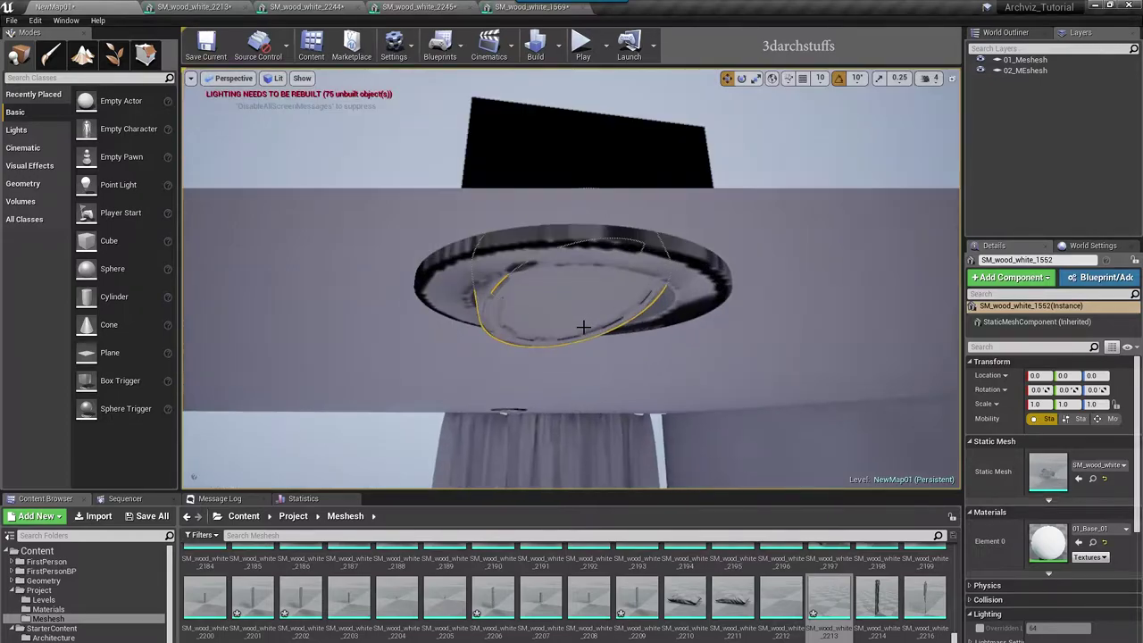
double_click(1049, 472)
left_click(561, 45)
left_click(576, 100)
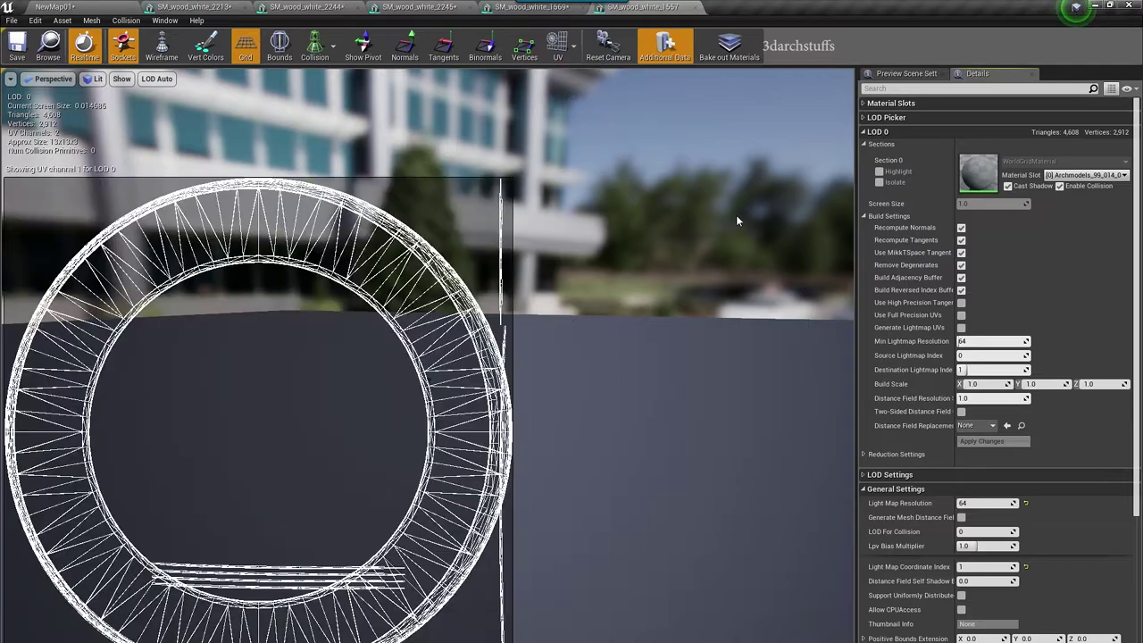
left_click(961, 327)
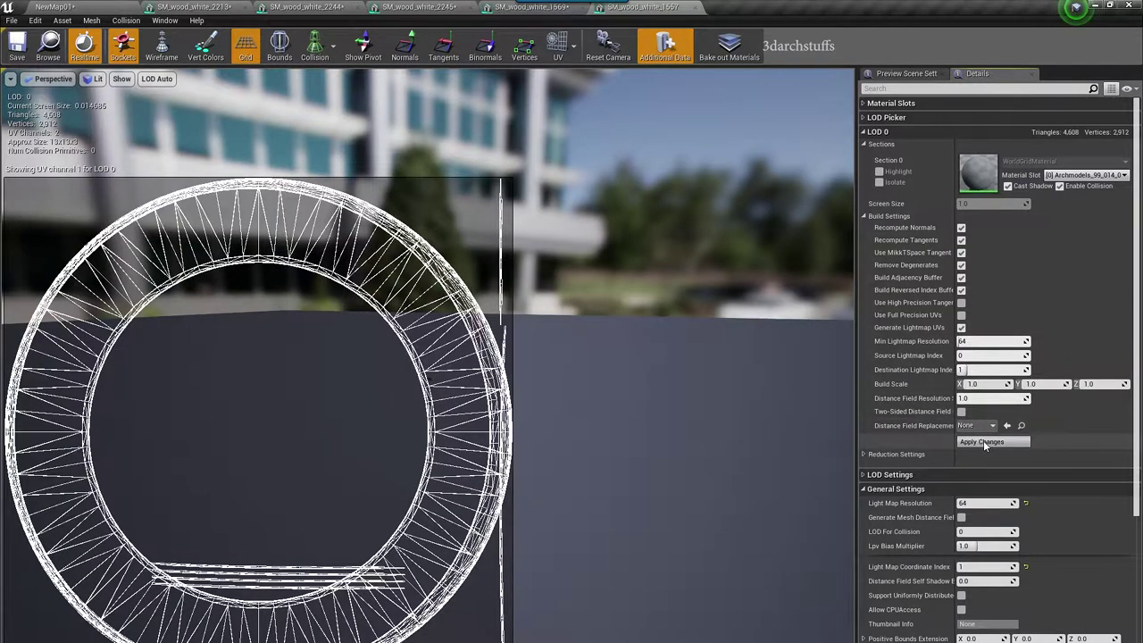
left_click(983, 440)
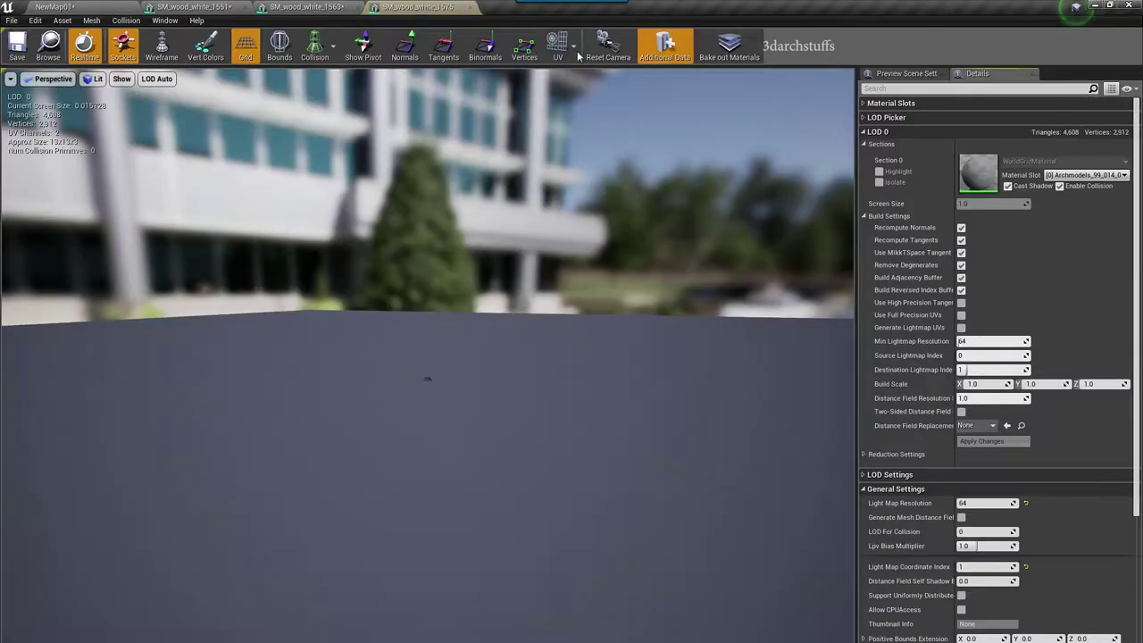
Step: Generate lightmap UVs for the downlight ring SM_wood_white_1575 with UV Channel 1 displayed
left_click(557, 46)
left_click(573, 96)
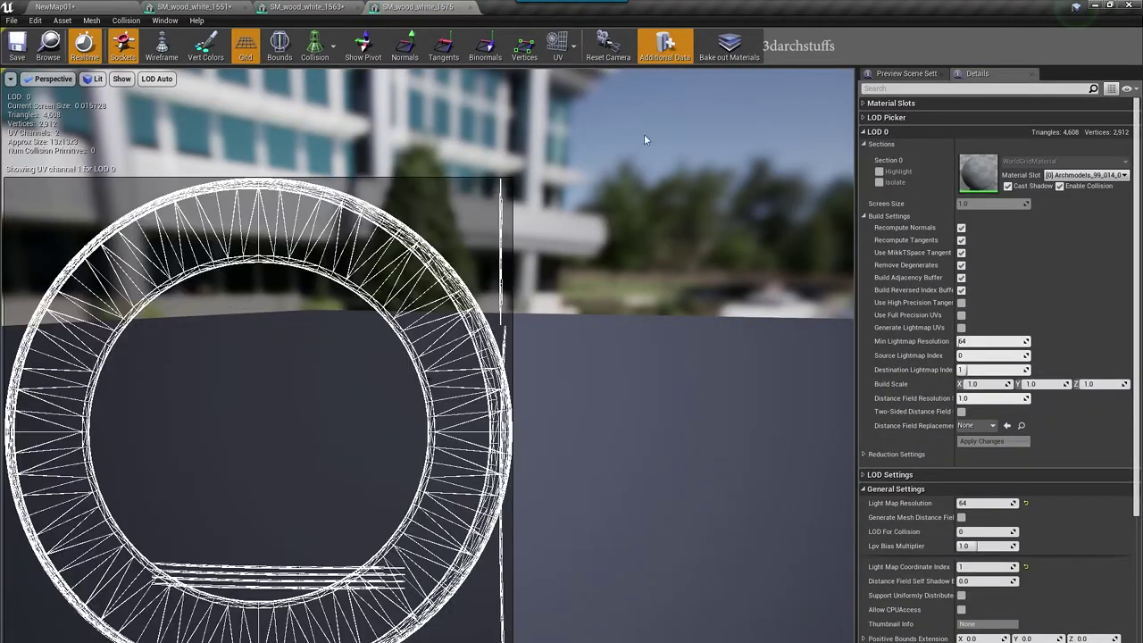
left_click(961, 327)
left_click(981, 441)
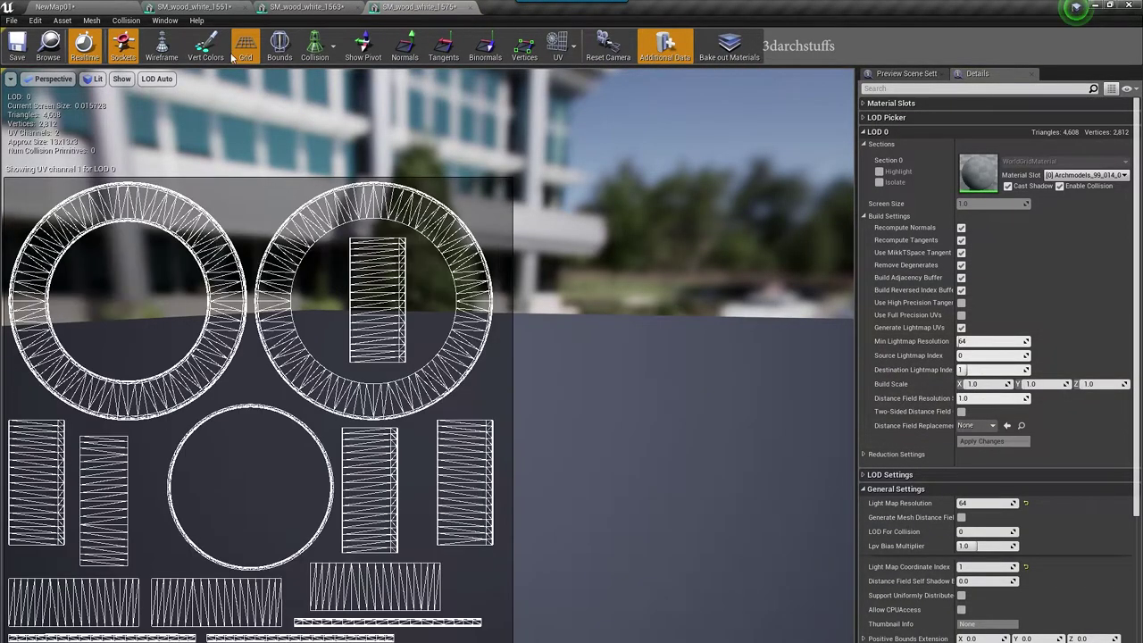
Step: Select the next ceiling downlight's ring, SM_wood_white_1528, and generate its lightmap UVs with UV Channel 1 displayed
left_click(113, 8)
right_click_drag(558, 193, 680, 193)
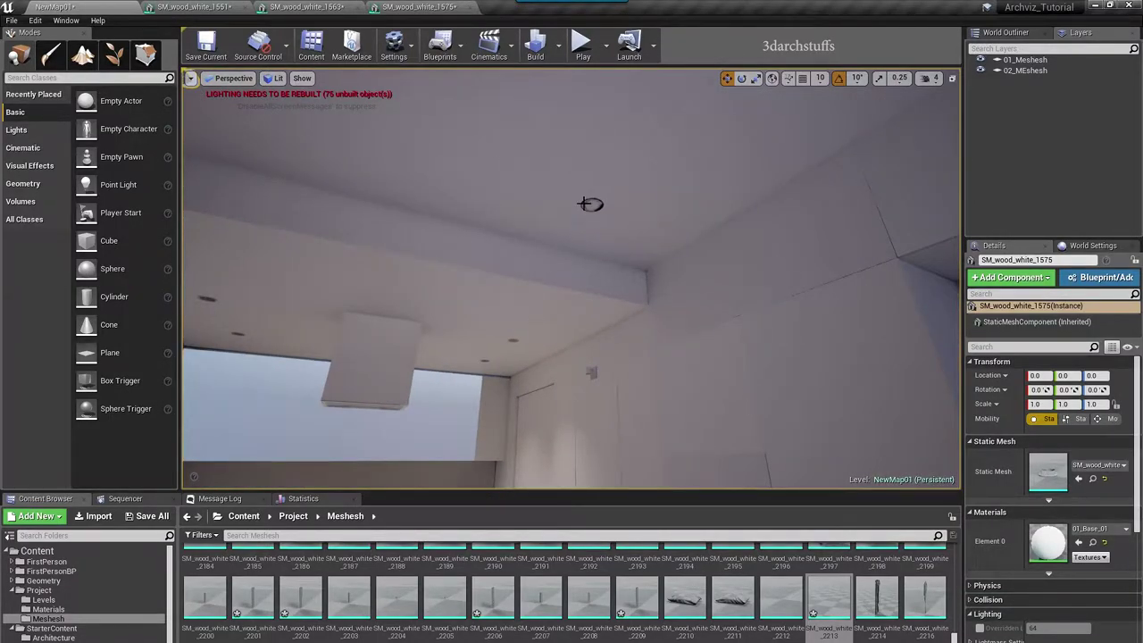
double_click(1052, 480)
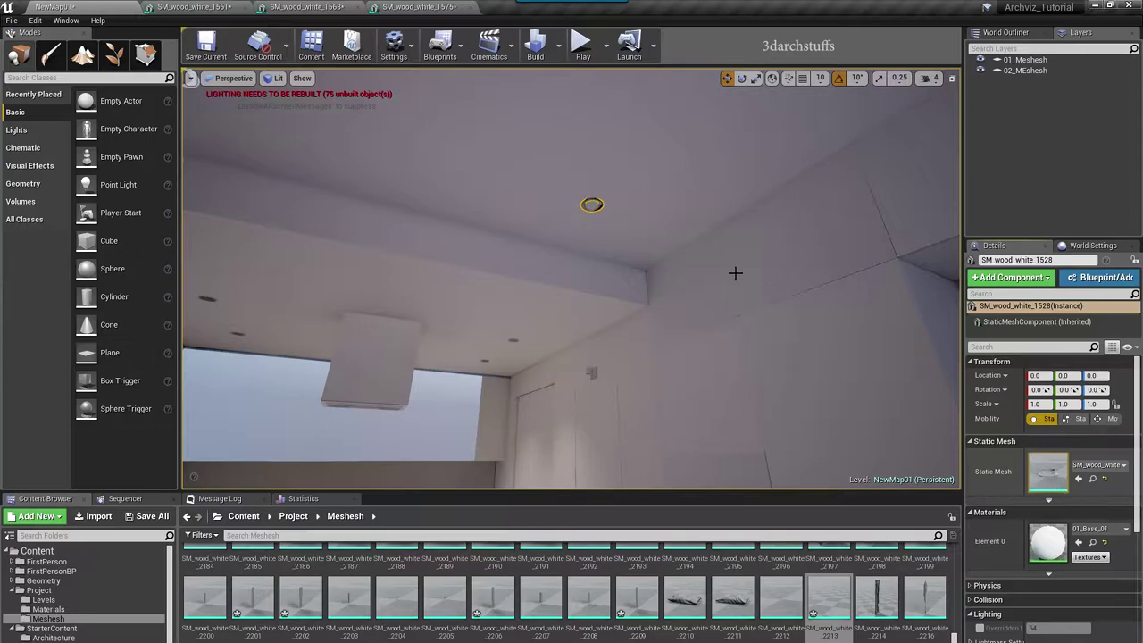
left_click(559, 48)
left_click(578, 100)
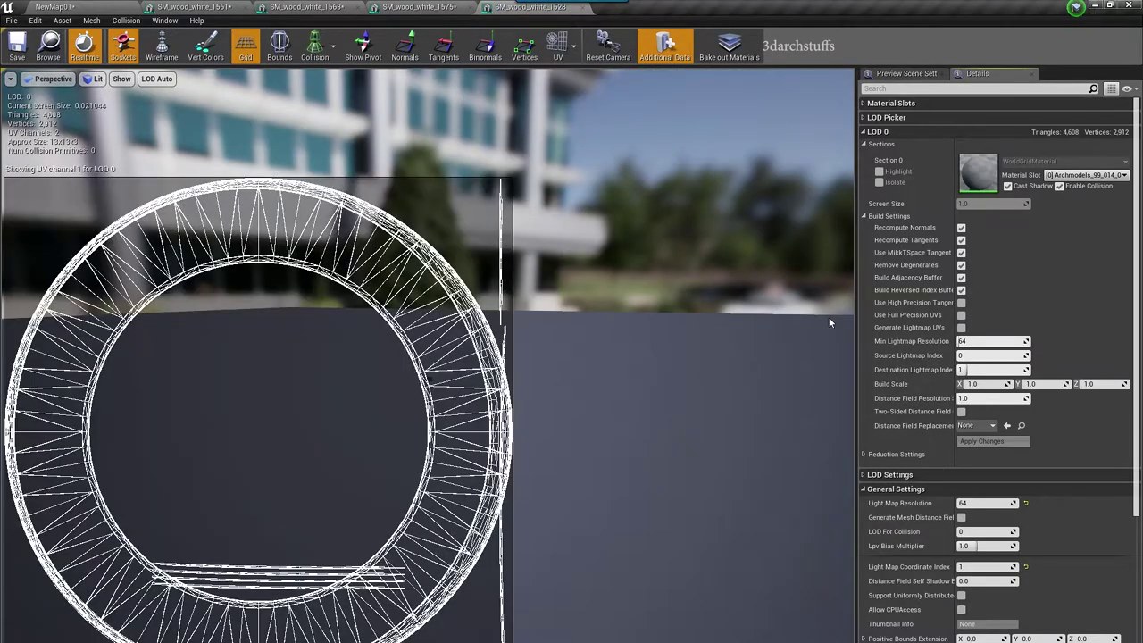
left_click(960, 328)
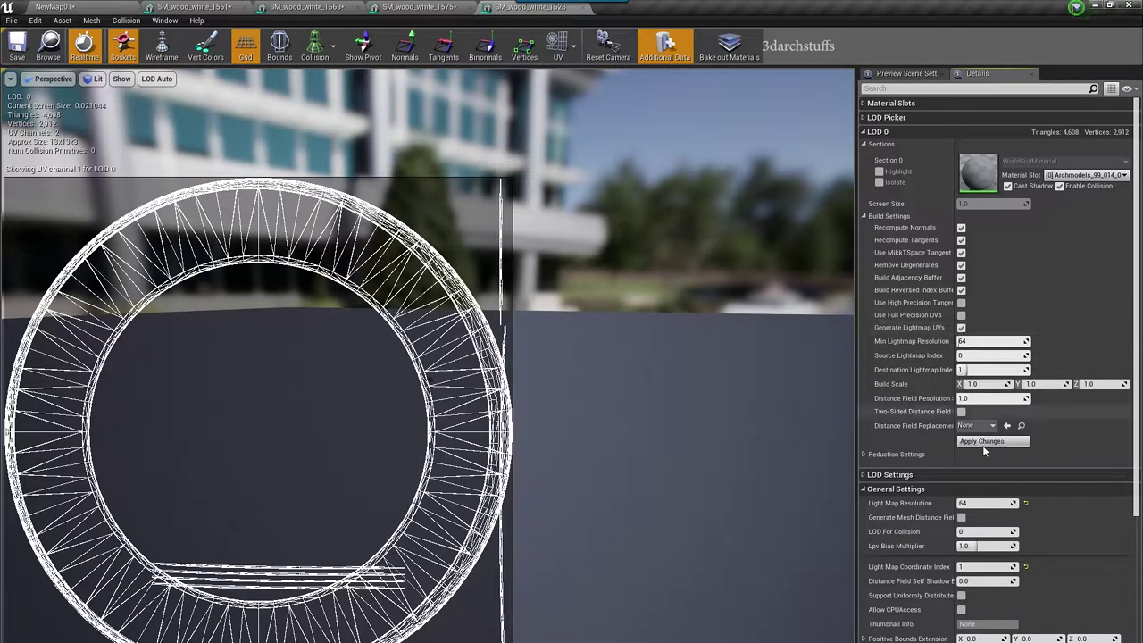
left_click(982, 441)
Step: Back in the level, open the adjacent downlight ring SM_wood_white_1539 and generate its lightmap UVs with UV Channel 1 displayed
left_click(89, 6)
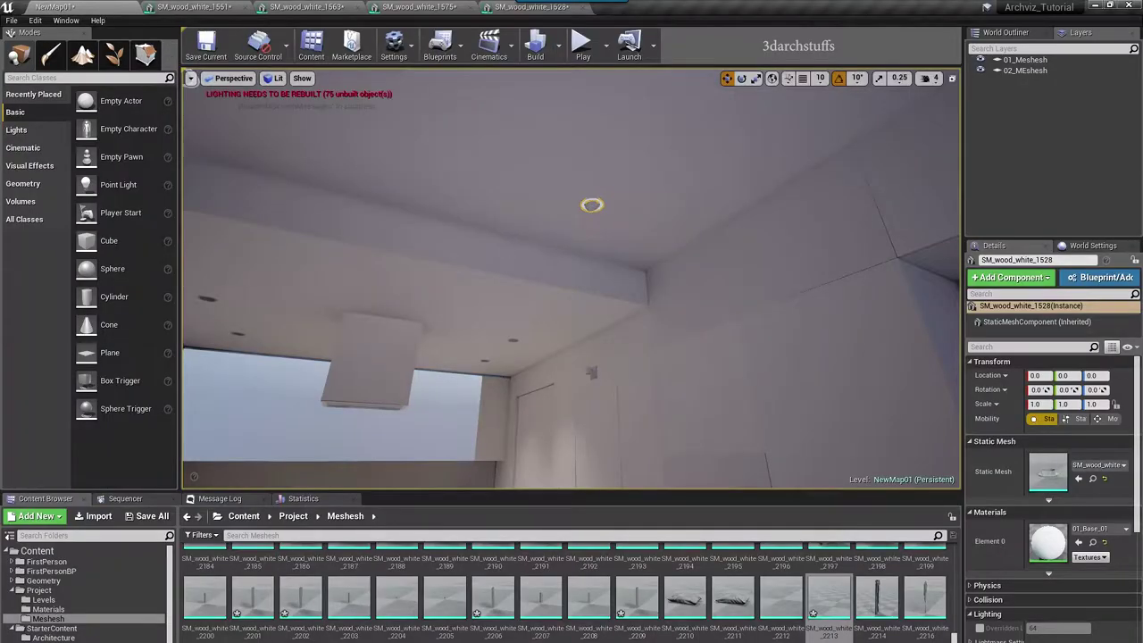
right_click_drag(527, 253, 715, 254)
right_click_drag(529, 219, 500, 198)
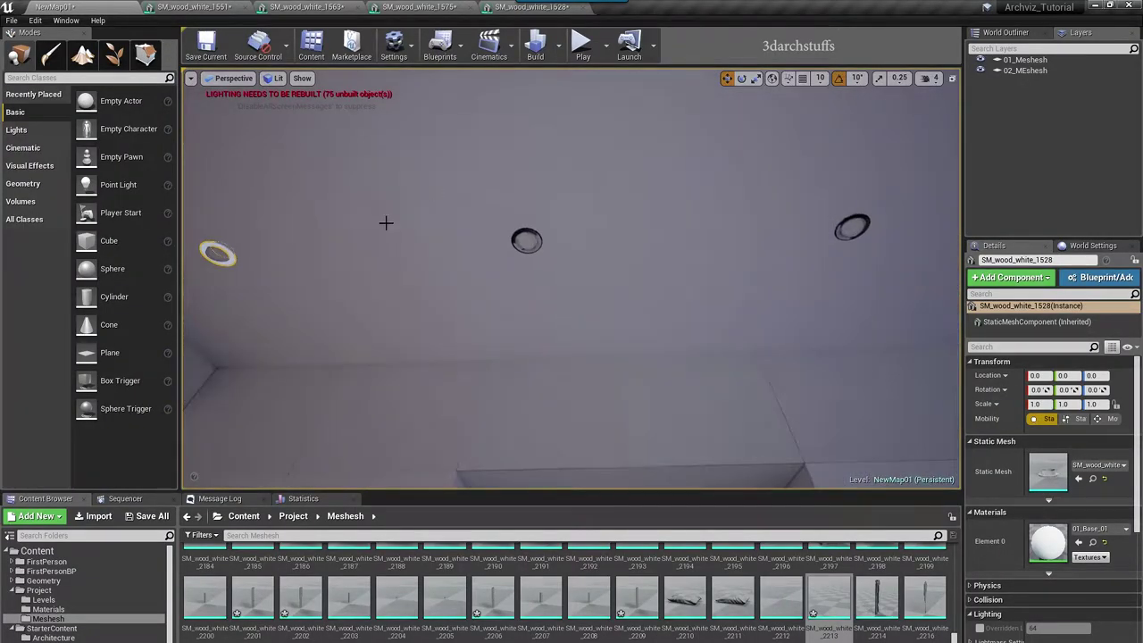
double_click(1048, 471)
left_click(560, 56)
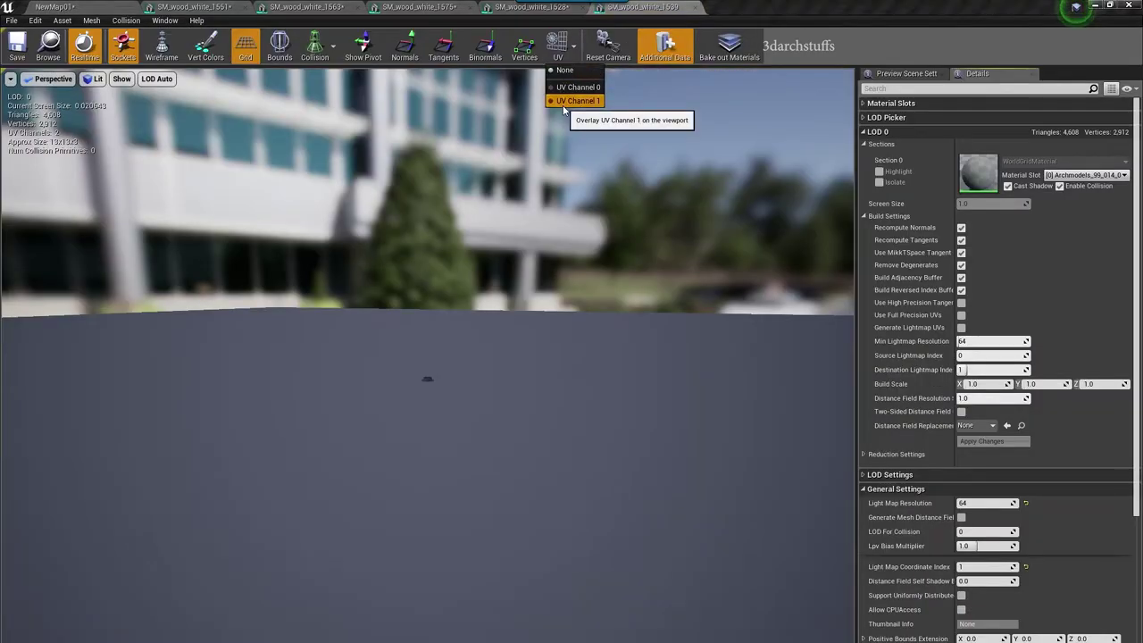
left_click(578, 100)
left_click(961, 328)
left_click(981, 441)
Step: Generate lightmap UVs for the following downlight ring in the row, SM_wood_white_1545, with UV Channel 1 displayed
left_click(102, 9)
right_click_drag(495, 205, 604, 266)
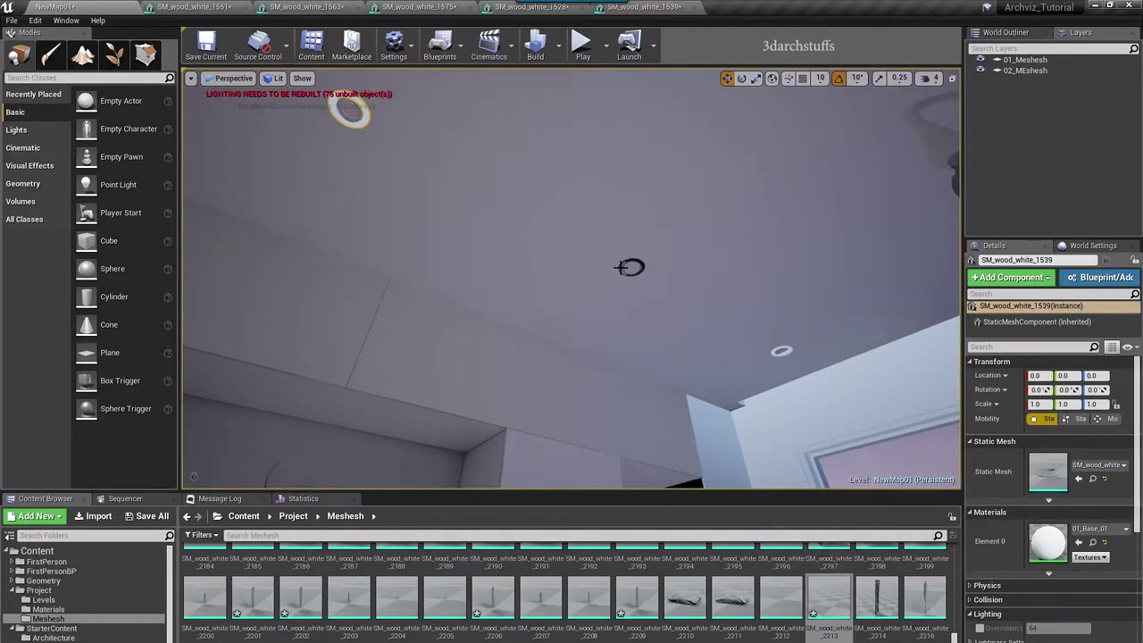
double_click(1048, 471)
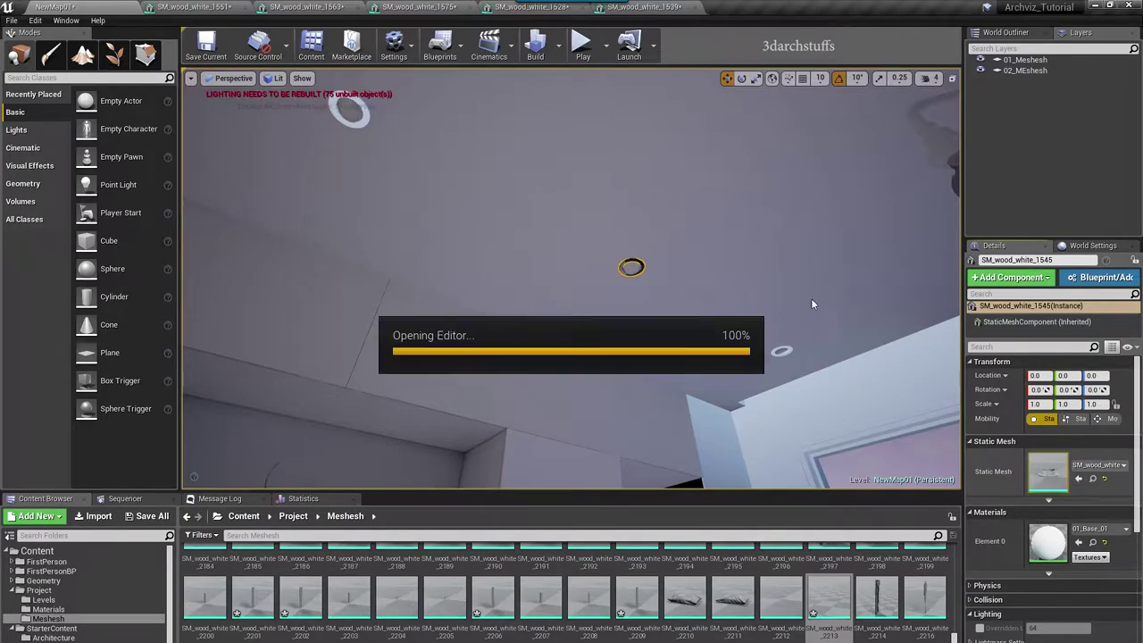
left_click(557, 45)
left_click(575, 100)
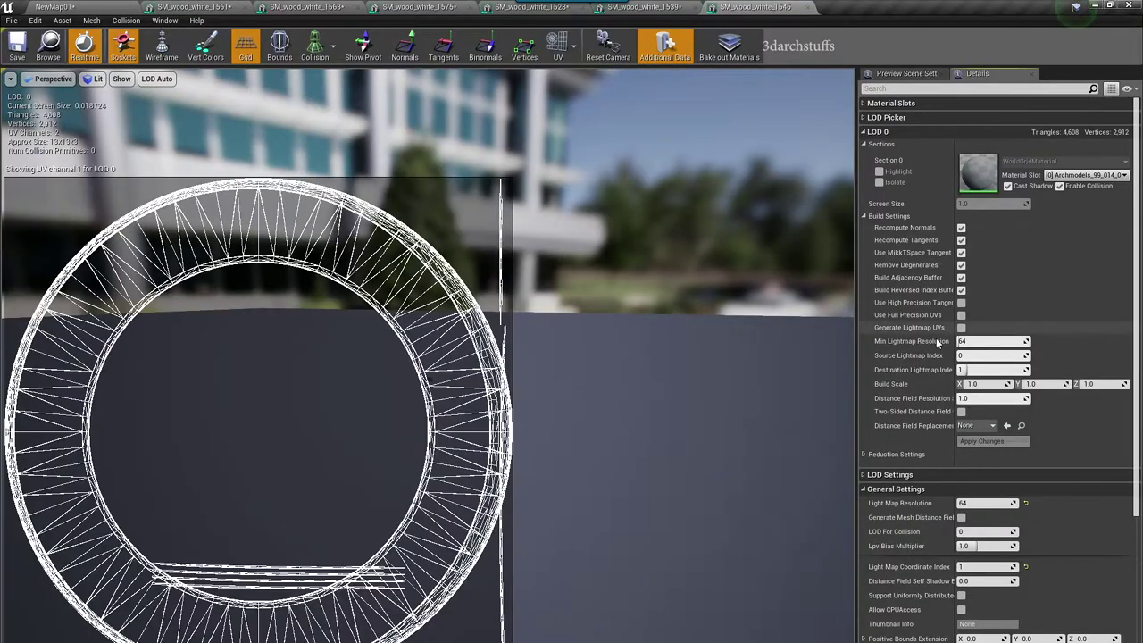
left_click(996, 443)
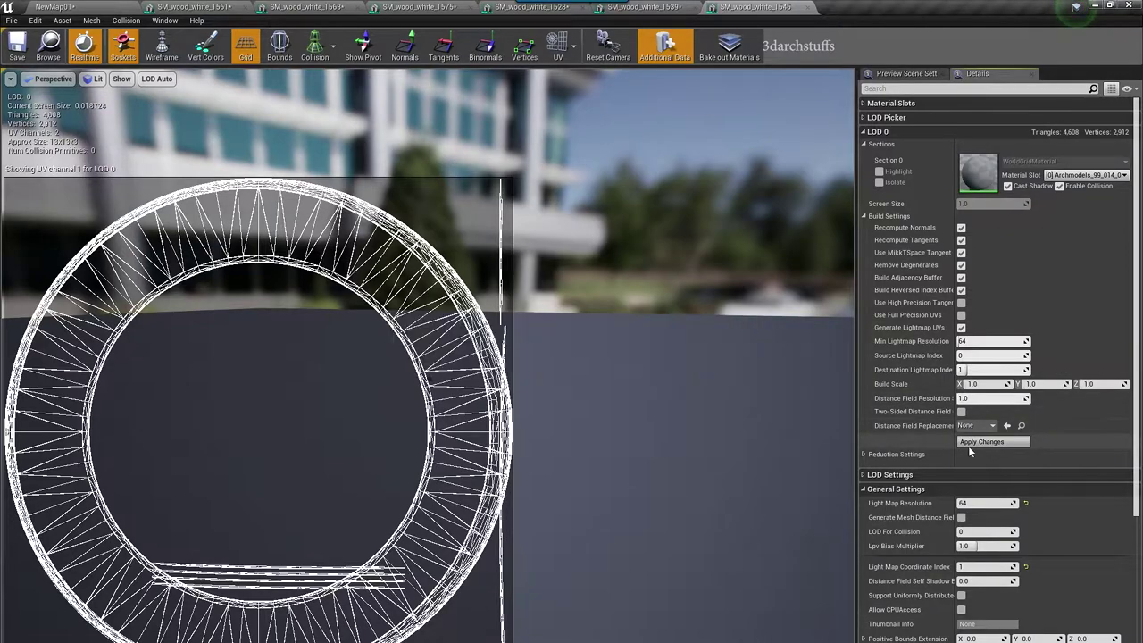
Step: Return to the level and deselect the downlight ring SM_wood_white_1545
left_click(100, 8)
right_click_drag(475, 269, 566, 352)
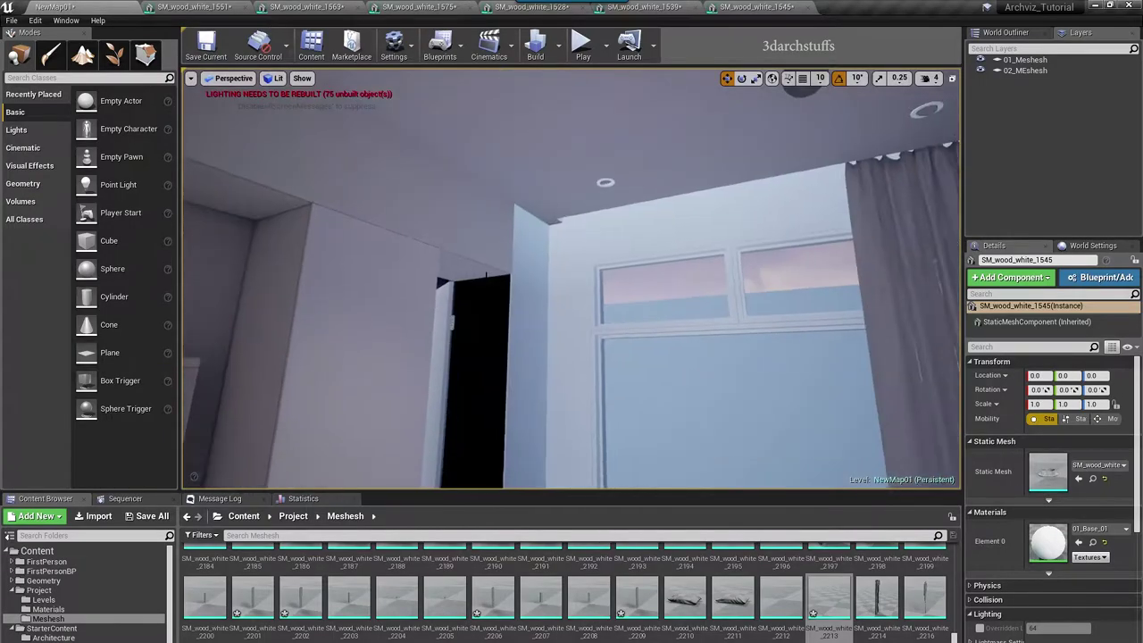
right_click_drag(567, 289, 562, 298)
key("Escape")
Step: Select the sofa's armrest mesh SM_wood_white_46 and generate its lightmap UVs with its UV layout displayed
right_click_drag(641, 280, 840, 270)
scroll(637, 268, "up", 5)
right_click_drag(678, 227, 637, 266)
middle_click_drag(635, 265, 696, 326)
middle_click_drag(656, 274, 612, 274)
right_click_drag(629, 242, 539, 248)
left_click(471, 252)
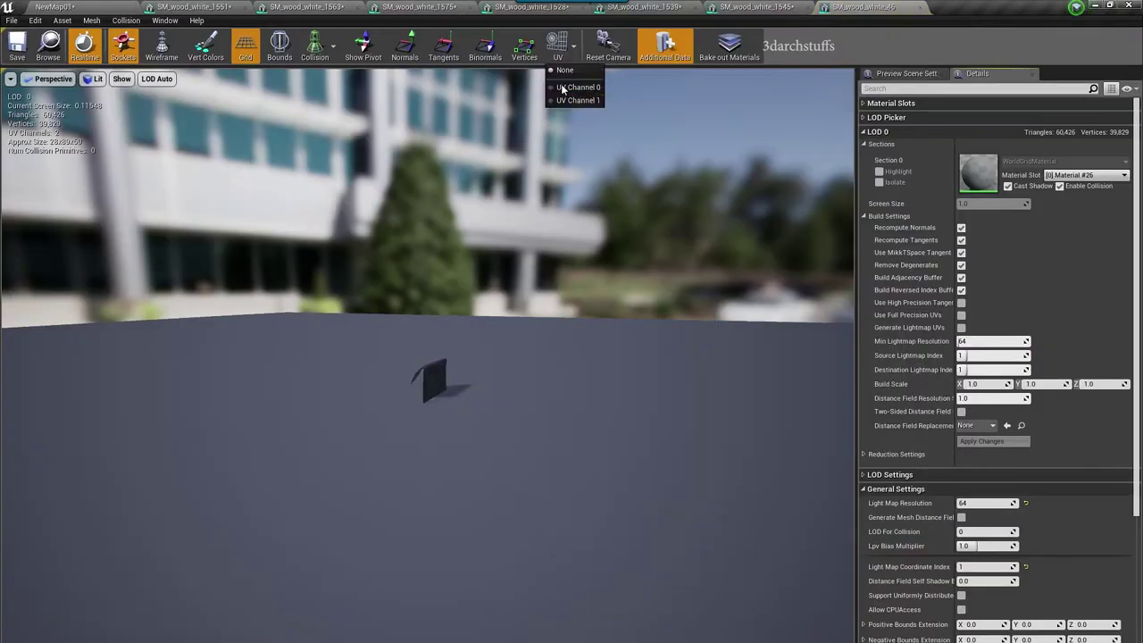
left_click(587, 92)
left_click(982, 442)
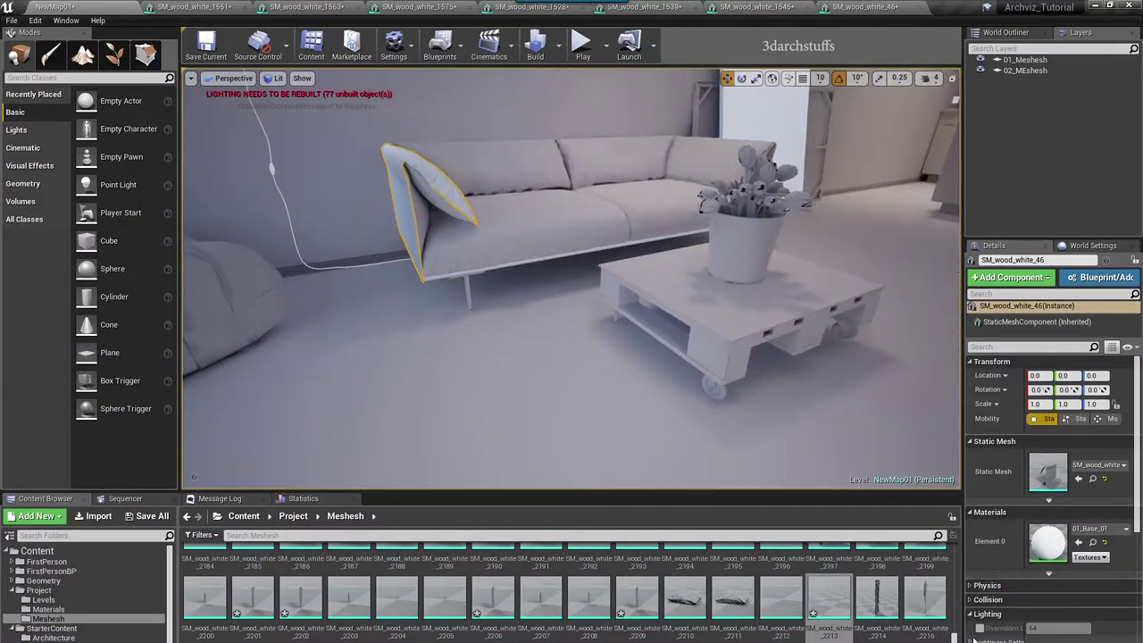
Step: Override the lightmap resolution of the sofa armrest SM_wood_white_46 with 256
left_click(1050, 630)
type("256")
key("Return")
Step: Generate lightmap UVs for the sofa cushion SM_wood_white_2168 and override its lightmap resolution with 256
left_click(613, 286)
double_click(1047, 471)
left_click(559, 45)
left_click(587, 91)
left_click(991, 444)
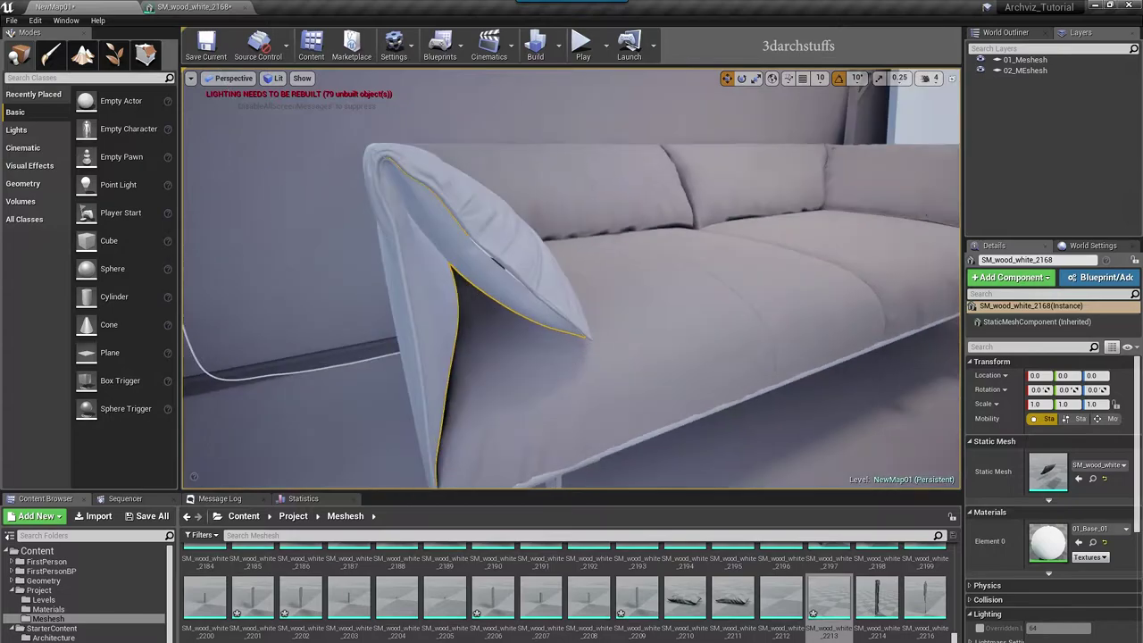
left_click(980, 628)
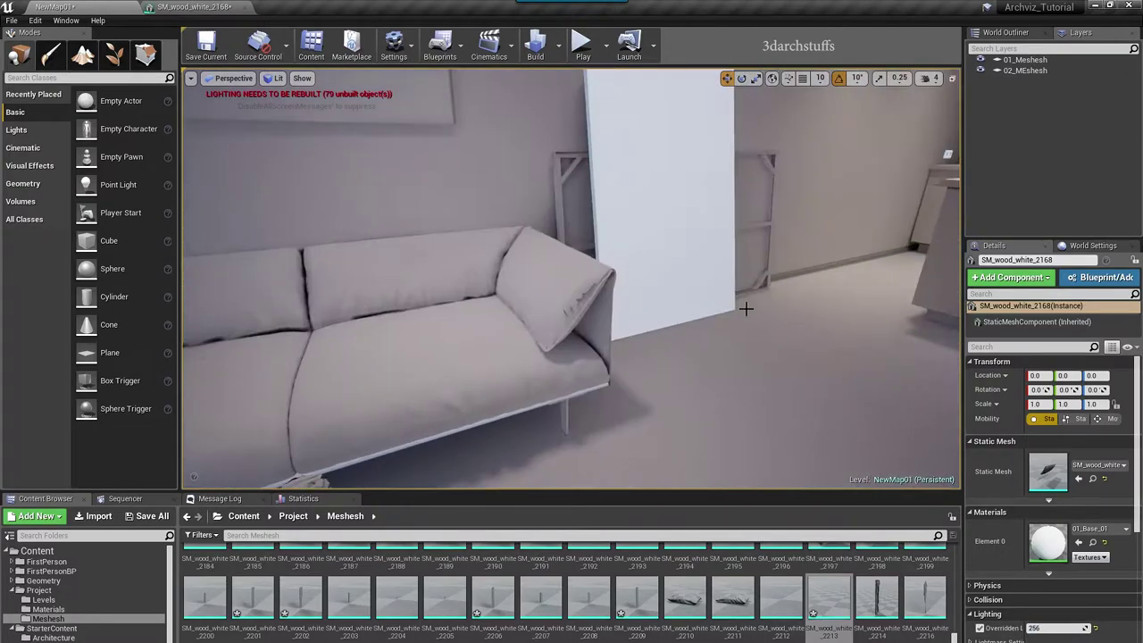
Step: Open the sofa mesh SM_wood_white_48, and generate lightmap UVs for the flower bucket SM_wood_white_2259 on the pallet table
double_click(1047, 469)
left_click(562, 46)
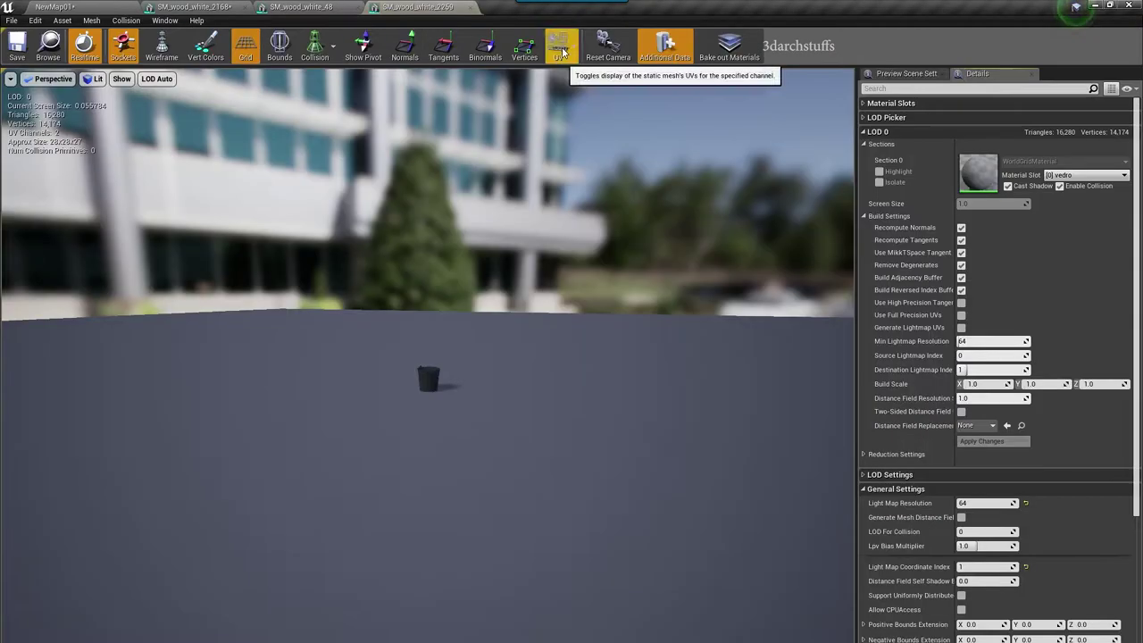
left_click(562, 46)
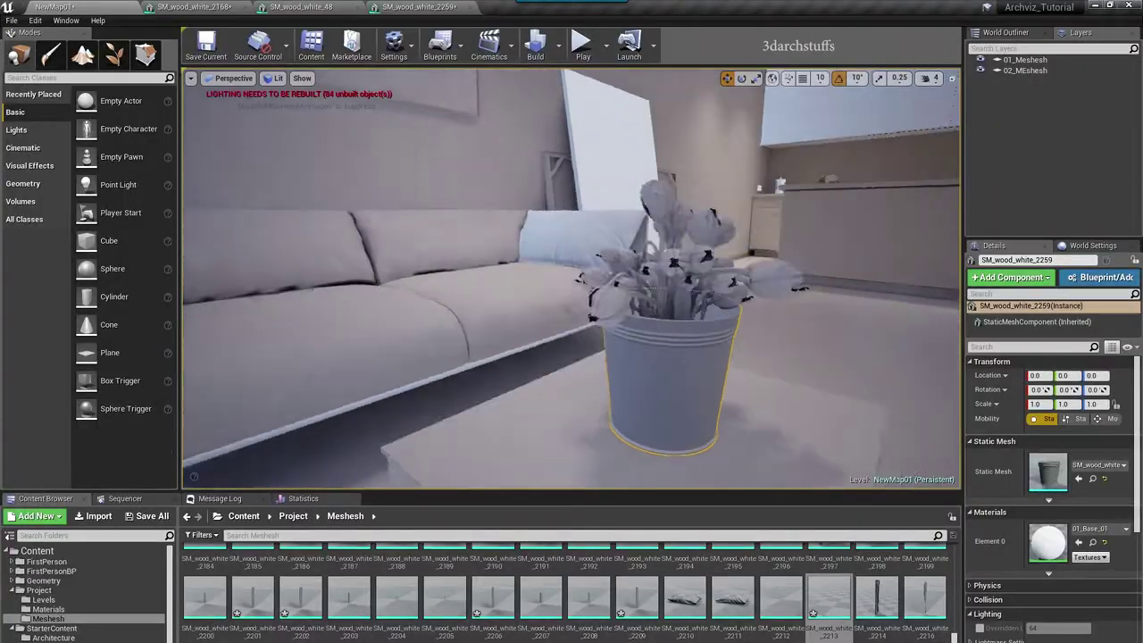
Step: Select the hob panel set into the kitchen island, SM_wood_white_1509, open its mesh and display UV Channel 1
right_click_drag(571, 279, 638, 307)
right_click_drag(589, 255, 562, 257)
left_click(475, 234)
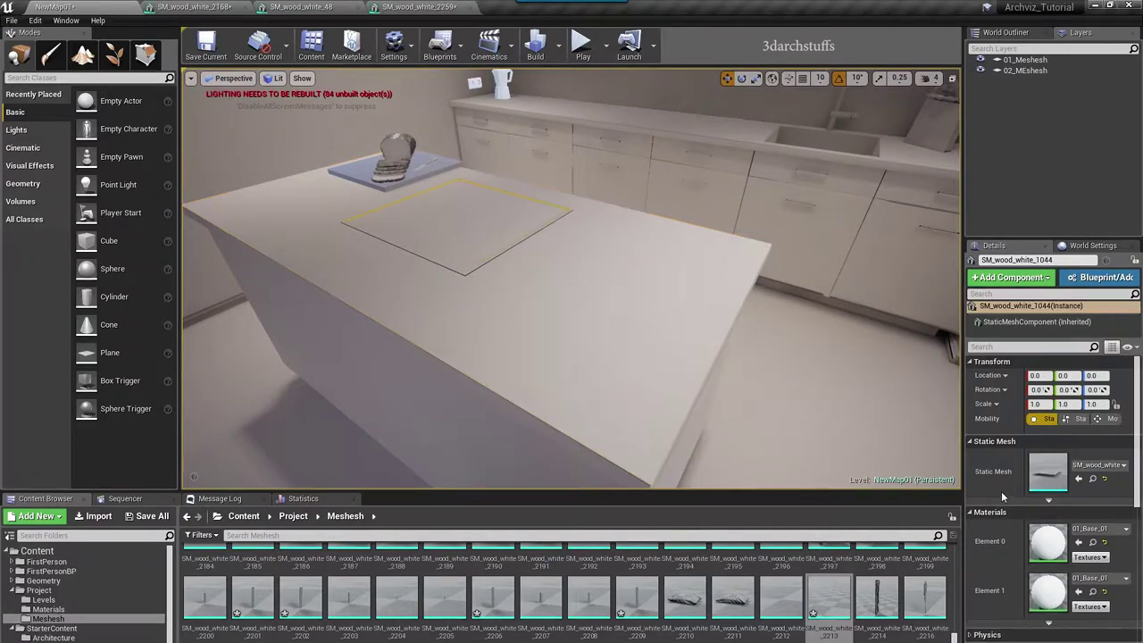
right_click_drag(553, 307, 601, 361)
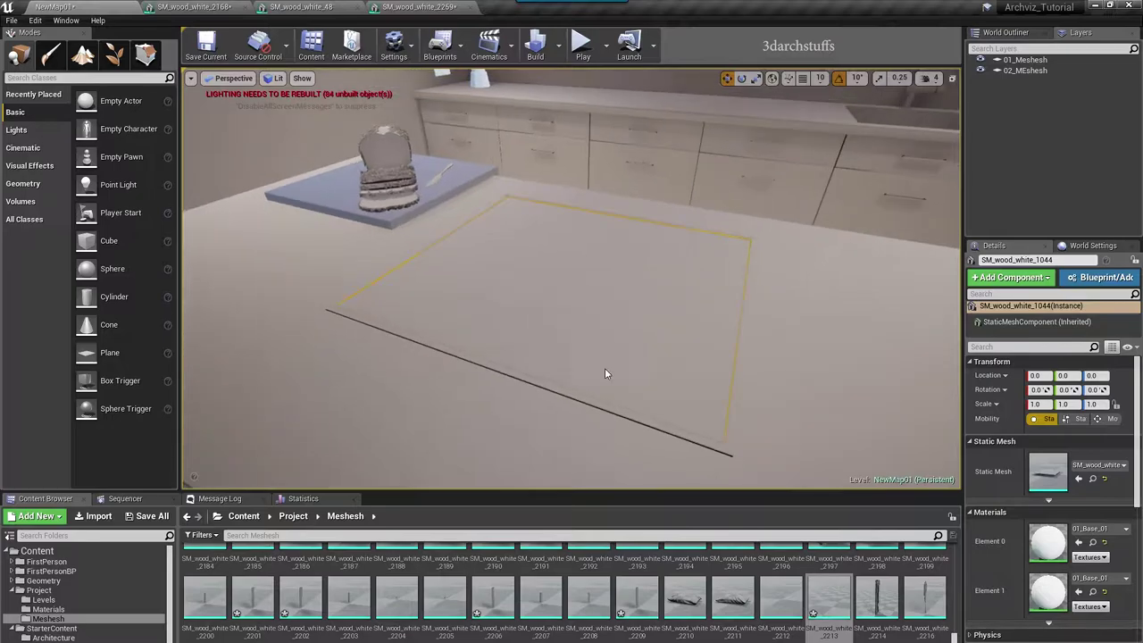
double_click(1048, 470)
left_click(555, 49)
left_click(565, 99)
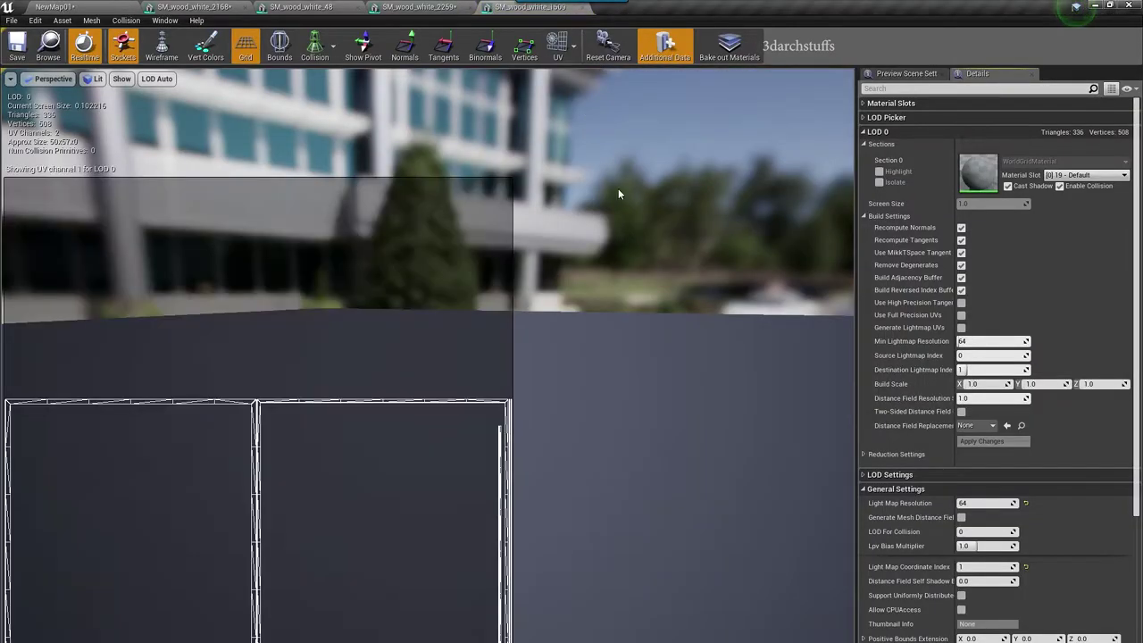
Step: Generate lightmap UVs for the hob panel SM_wood_white_1509, using 1 as the source lightmap index
left_click(961, 328)
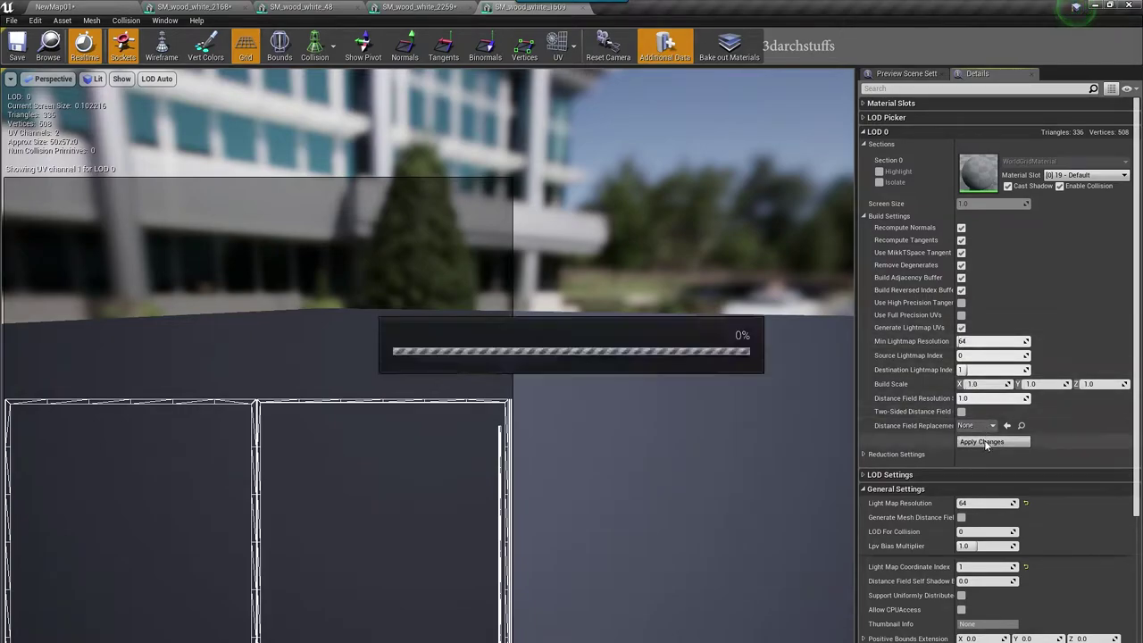
left_click(986, 442)
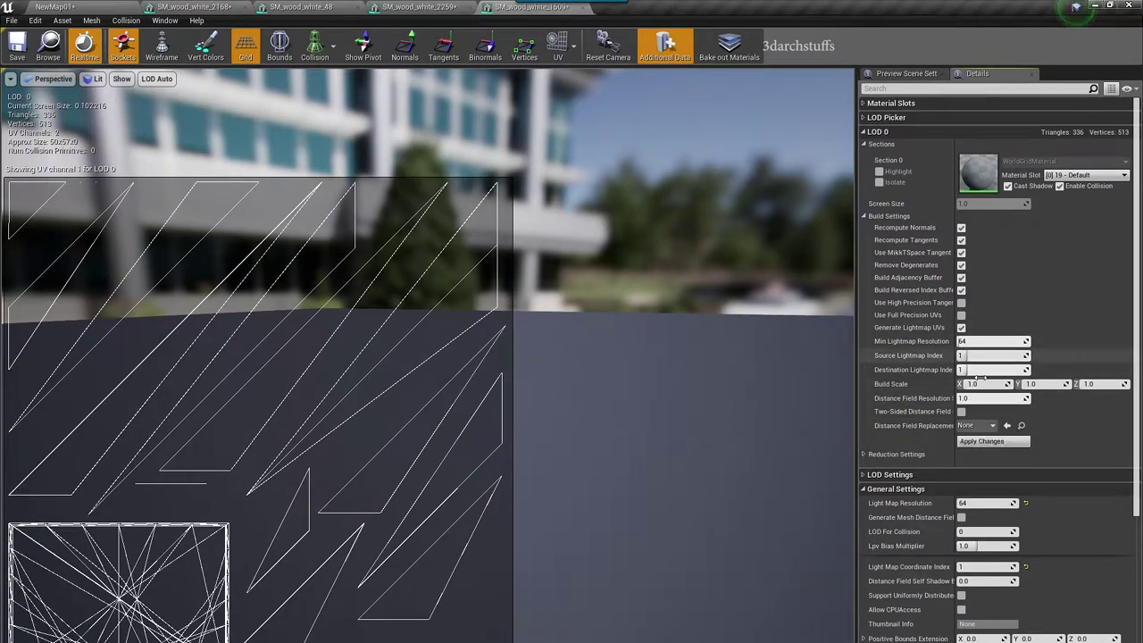
left_click(986, 441)
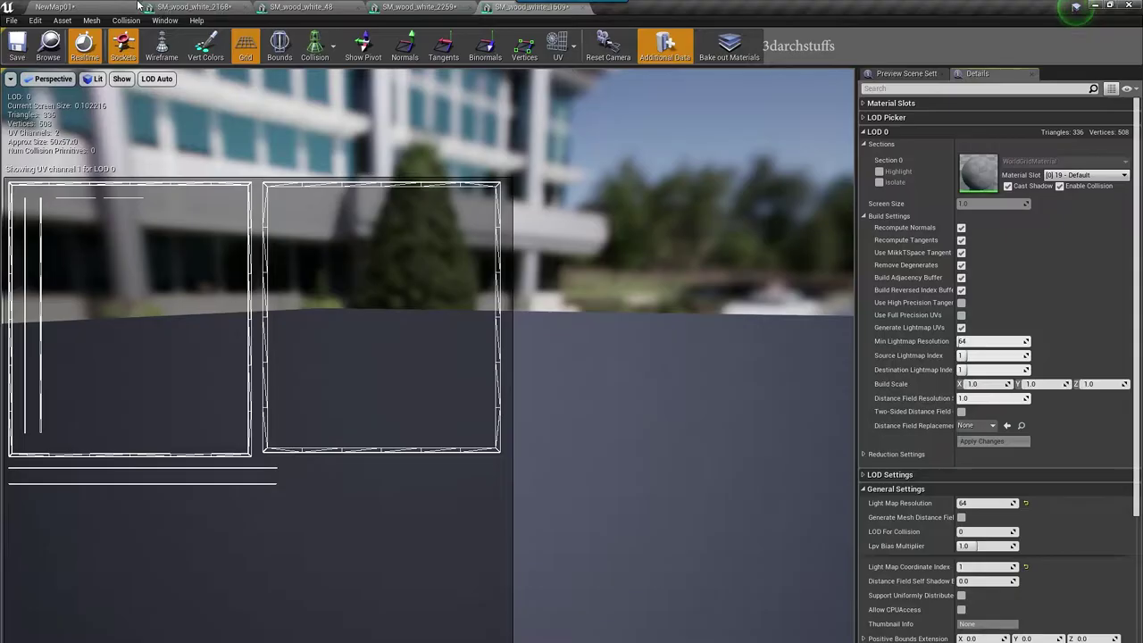
Step: Return to the level and deselect the hob panel
left_click(136, 7)
left_click_drag(556, 248, 616, 246, "alt")
scroll(563, 263, "down", 10)
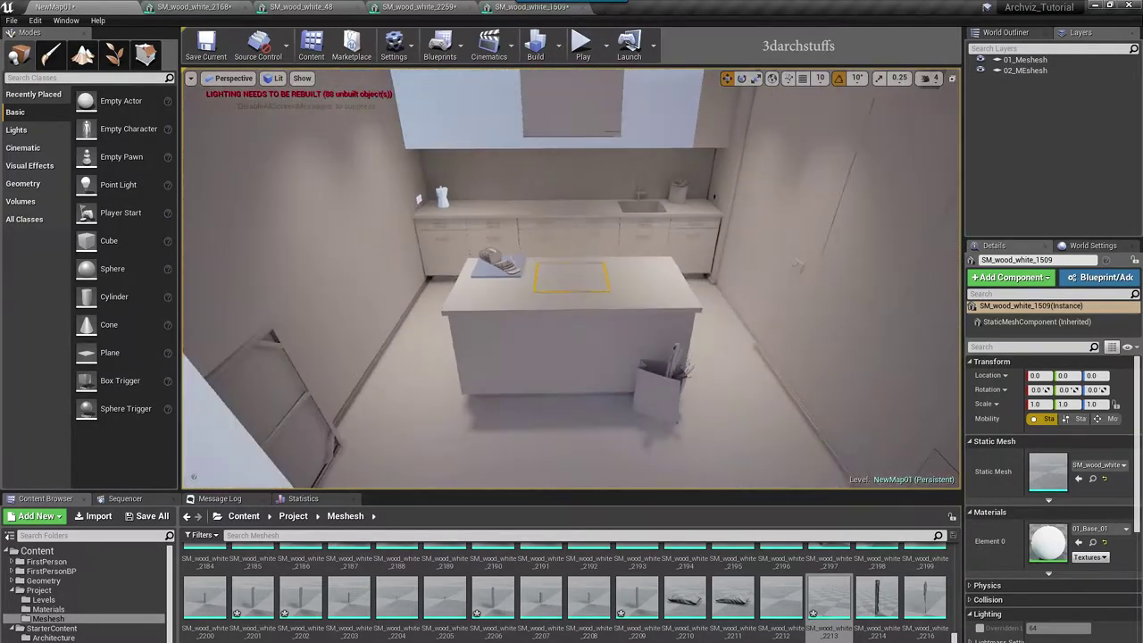
left_click_drag(614, 345, 585, 276, "alt")
key("Escape")
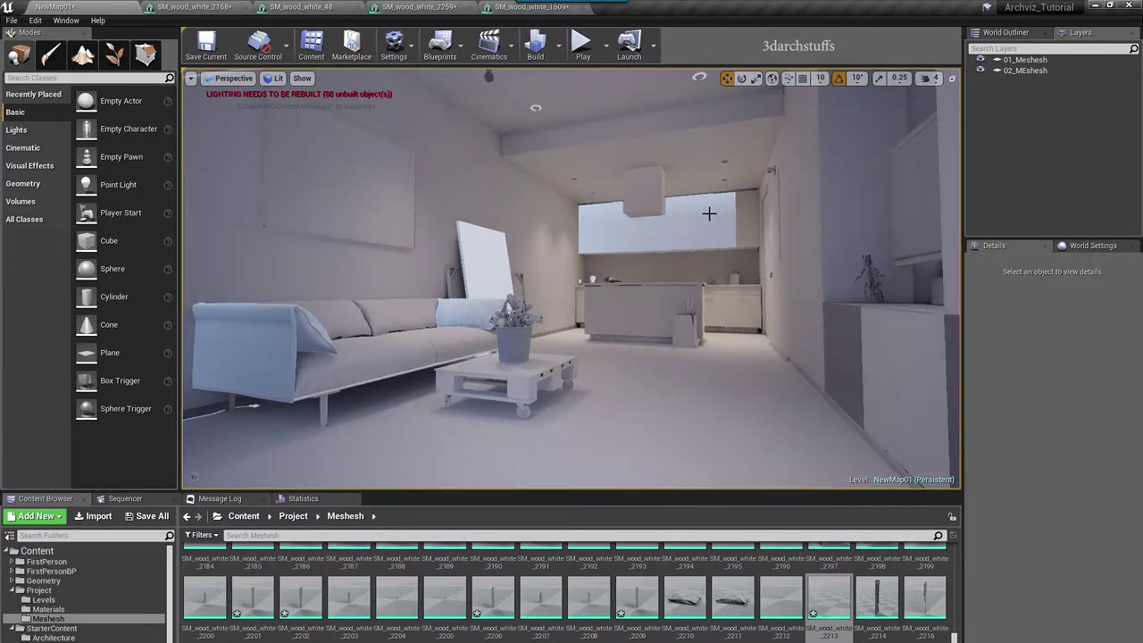
Step: Generate lightmap UVs for the thin strip above the kitchen wall cabinets, SM_wood_white_2539, and close the open mesh editors
scroll(715, 210, "up", 5)
right_click_drag(665, 219, 746, 183)
scroll(665, 219, "up", 8)
scroll(672, 231, "up", 4)
right_click_drag(679, 237, 552, 314)
key("s")
key("s")
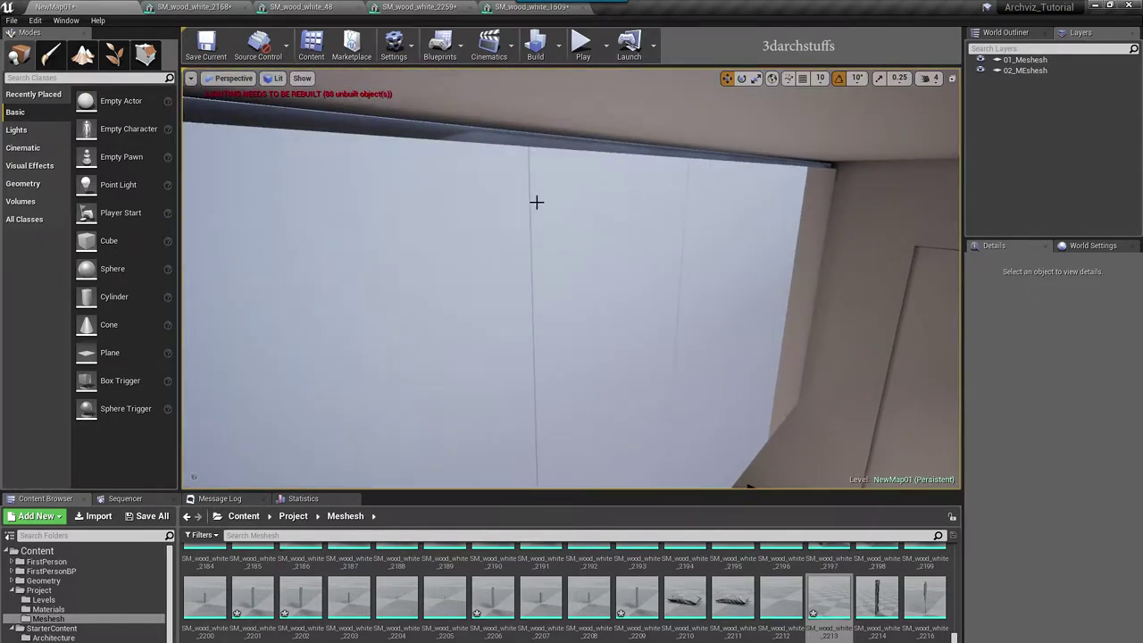
left_click(500, 133)
double_click(1048, 471)
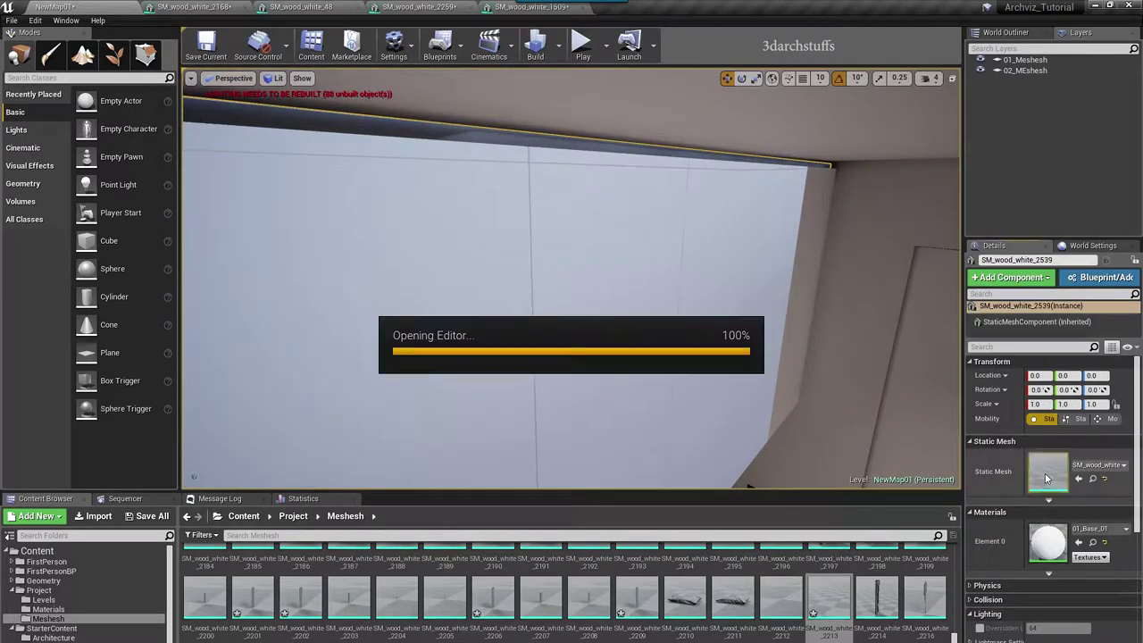
left_click(558, 46)
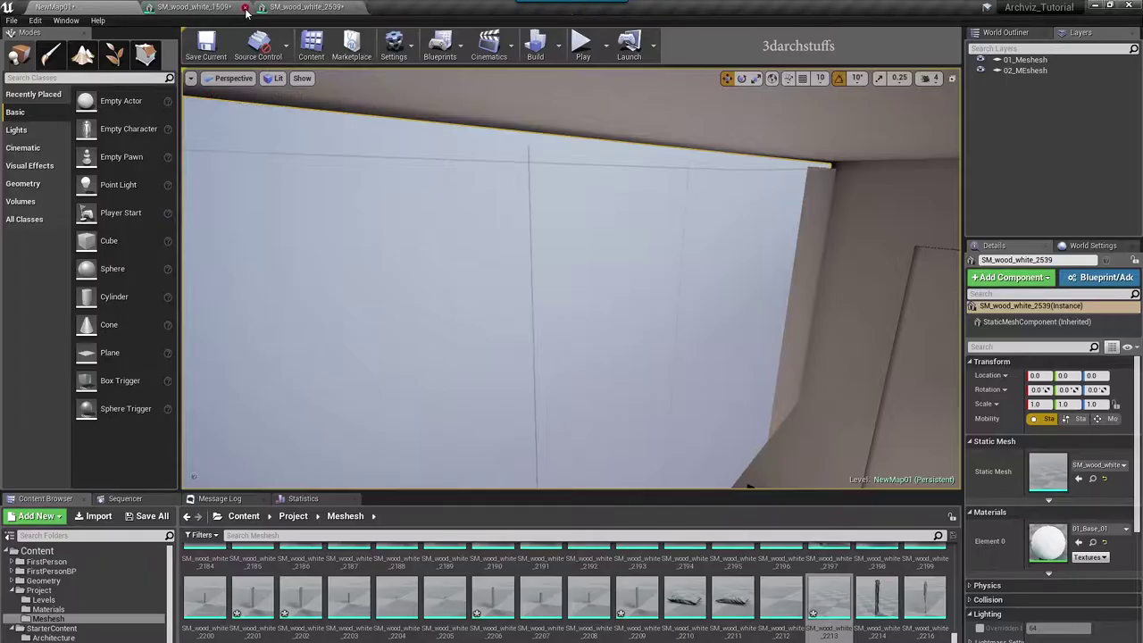
left_click(239, 8)
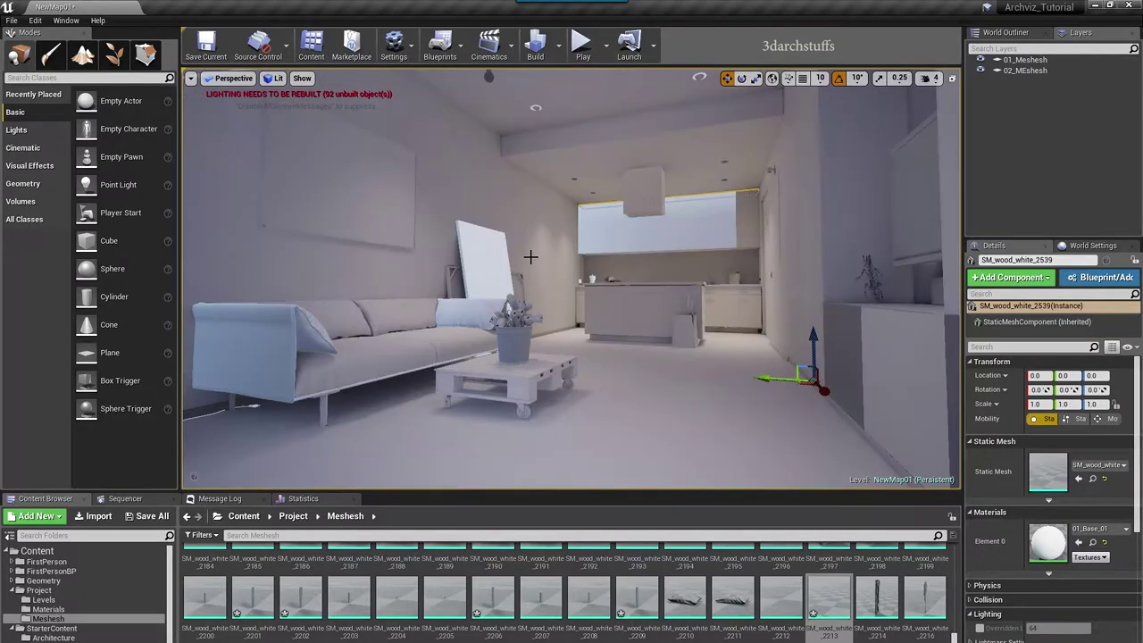
key("Escape")
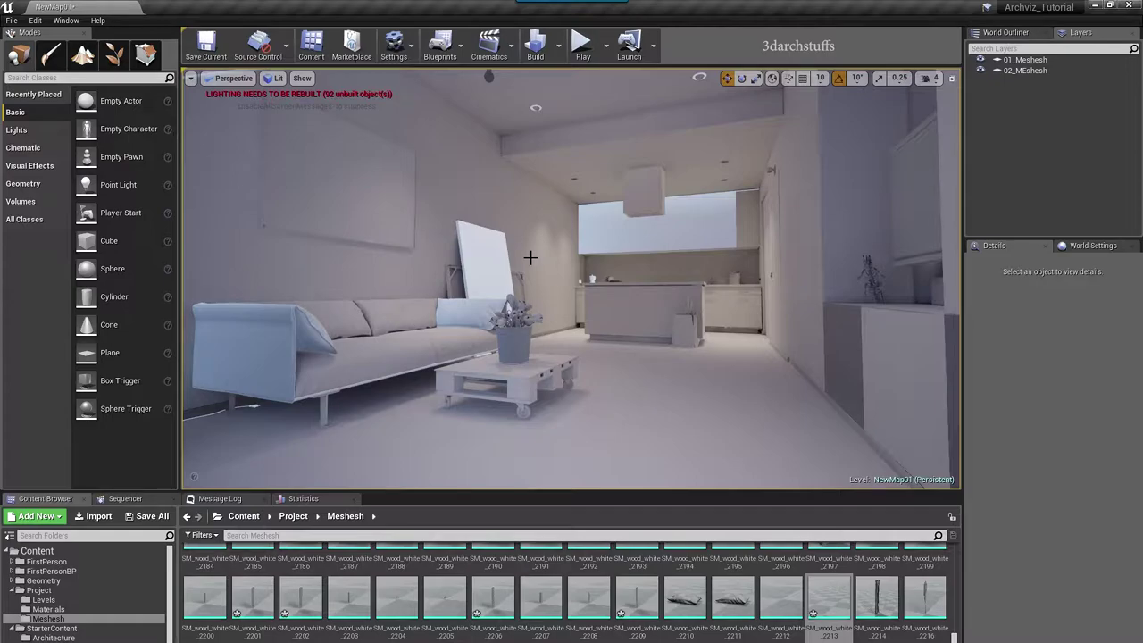
Step: Open the mesh of the picture on the wall above the sofa, SM_wood_white_1704, and display its UV Channel 1
left_click(293, 176)
double_click(1053, 481)
left_click(559, 44)
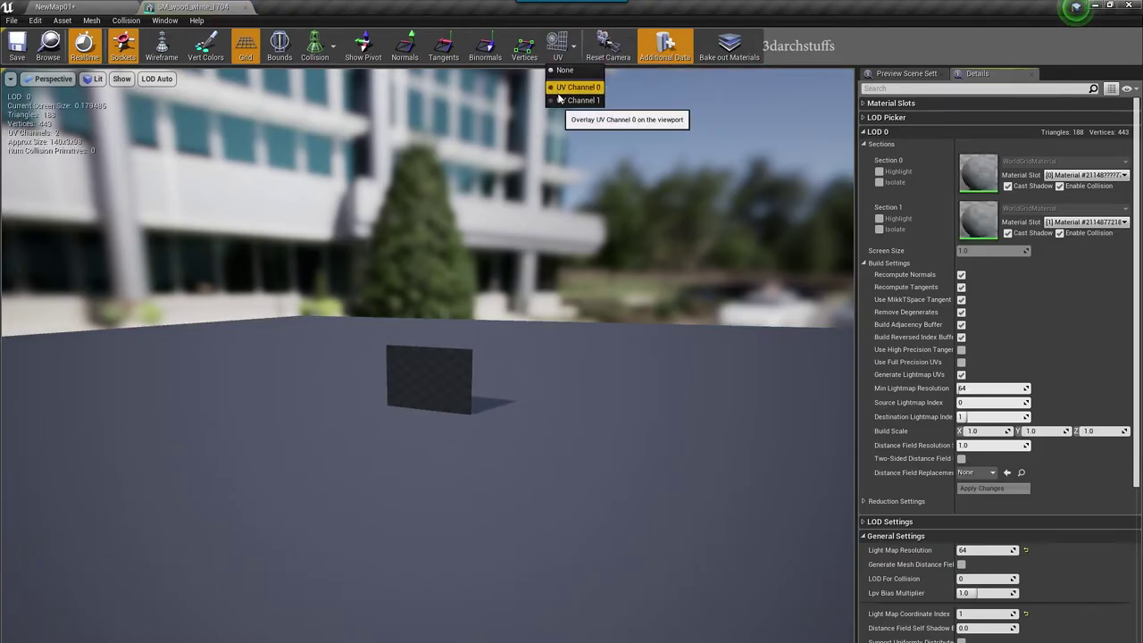
left_click(561, 104)
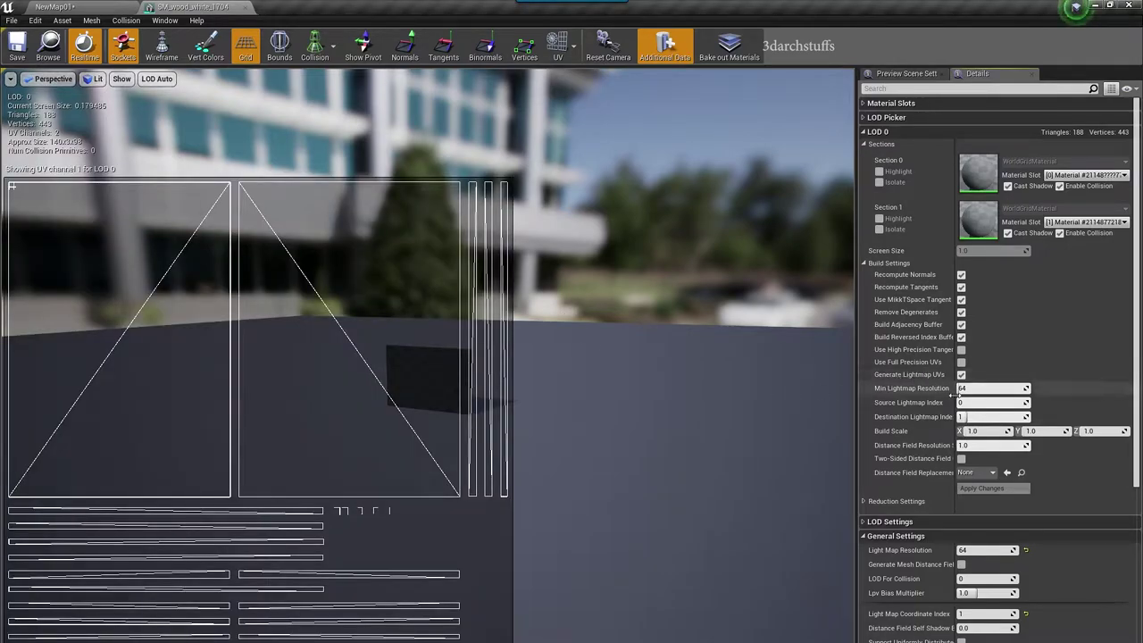
Step: Set the picture mesh's source lightmap index to 1, switch Generate Lightmap UVs off, and apply the changes
left_click_drag(982, 403, 994, 402)
left_click(987, 489)
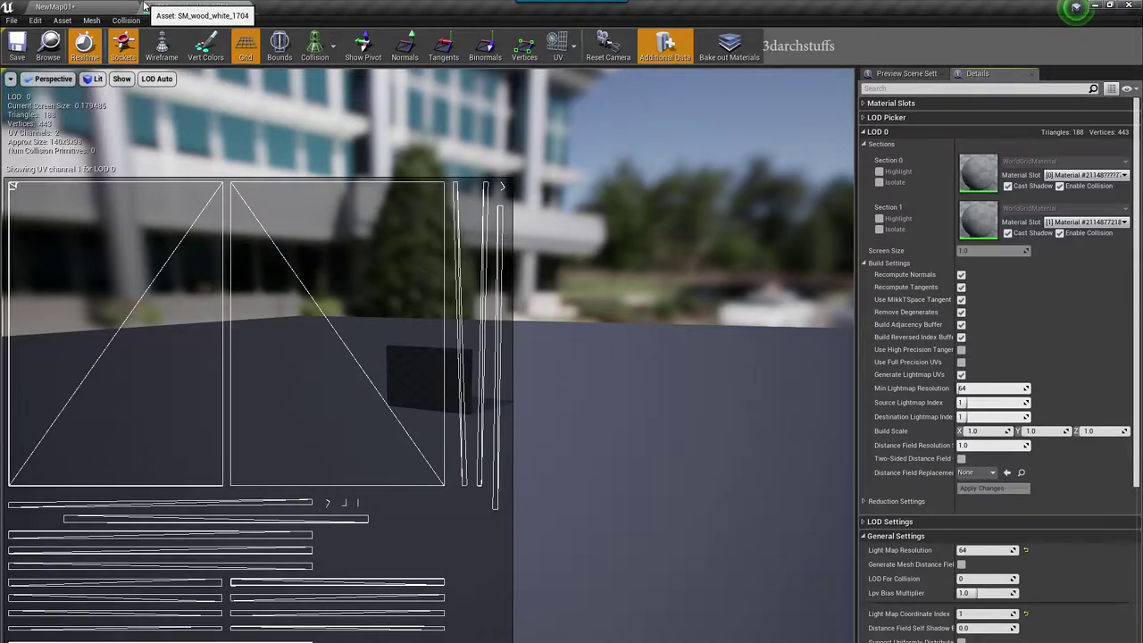
left_click(995, 490)
left_click(961, 375)
left_click(995, 490)
Step: Close the picture's mesh editor, clear the selection in the level, and save the map with its modified assets
left_click(245, 8)
right_click_drag(677, 278, 751, 279)
key("Escape")
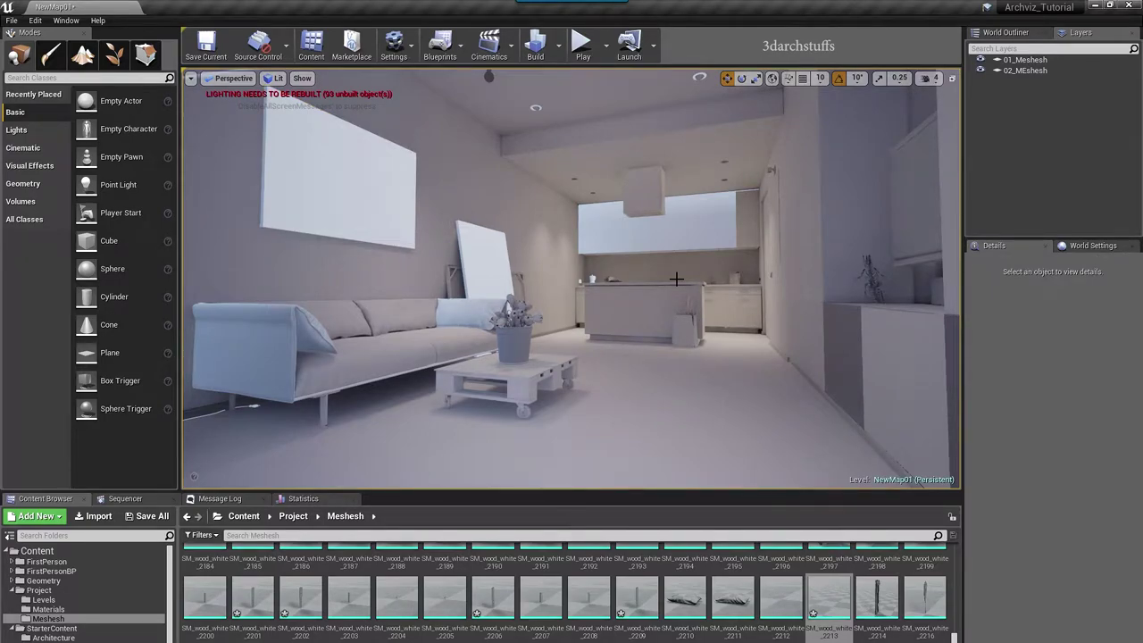
key("ctrl+s")
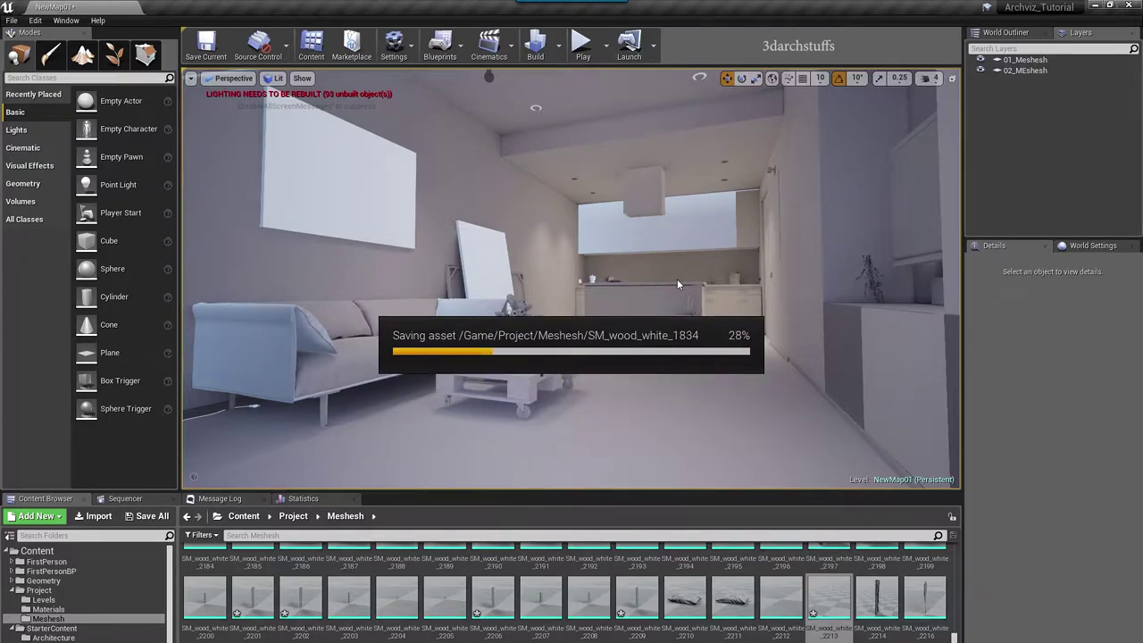
Step: Set the lighting quality to Medium, open the Lightmass world settings, and build the level
left_click(558, 45)
mouse_move(572, 92)
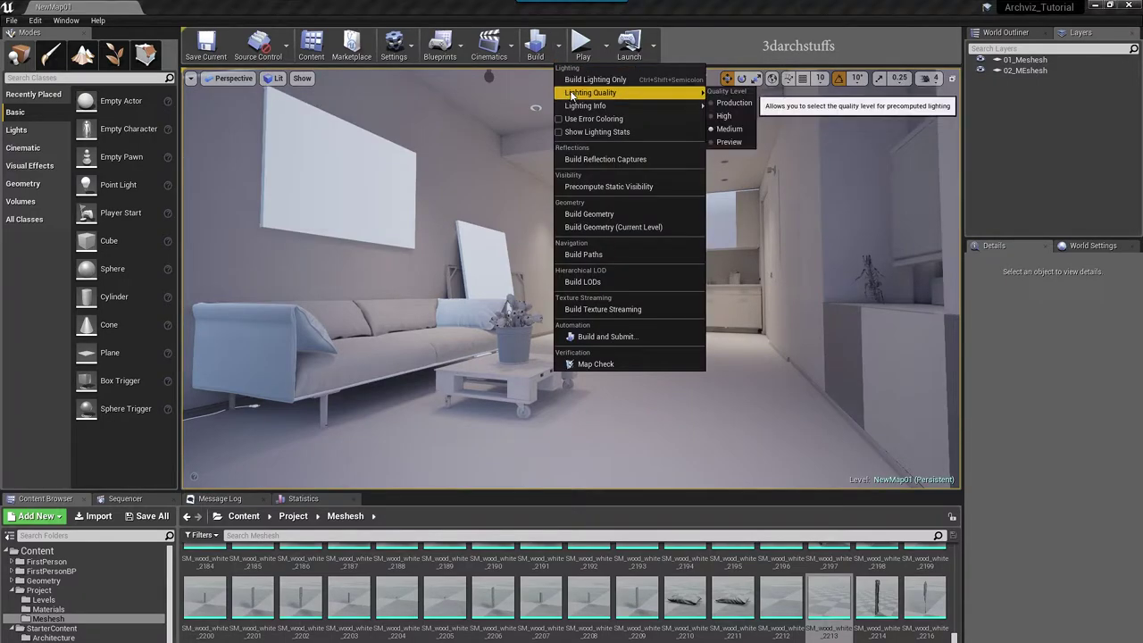
left_click(729, 124)
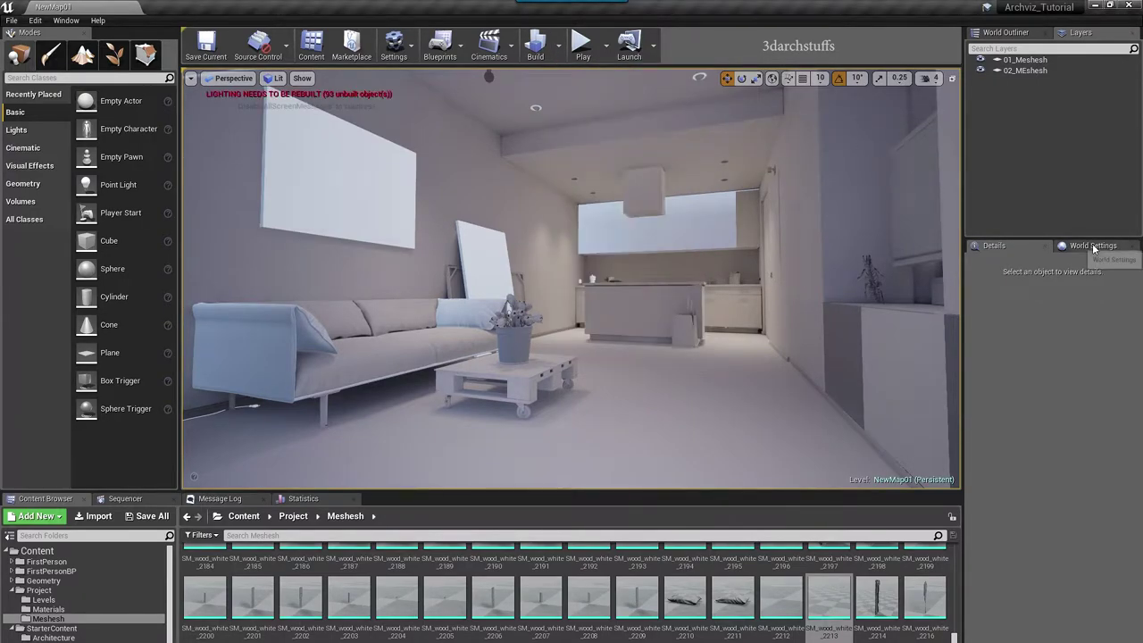
left_click(1092, 245)
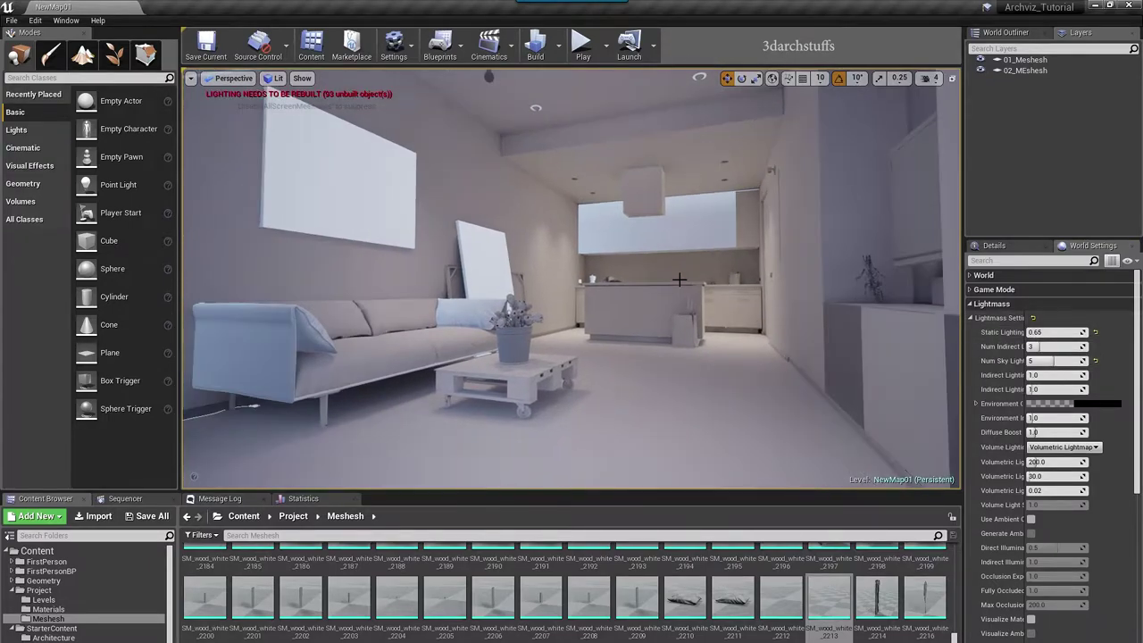
left_click(535, 45)
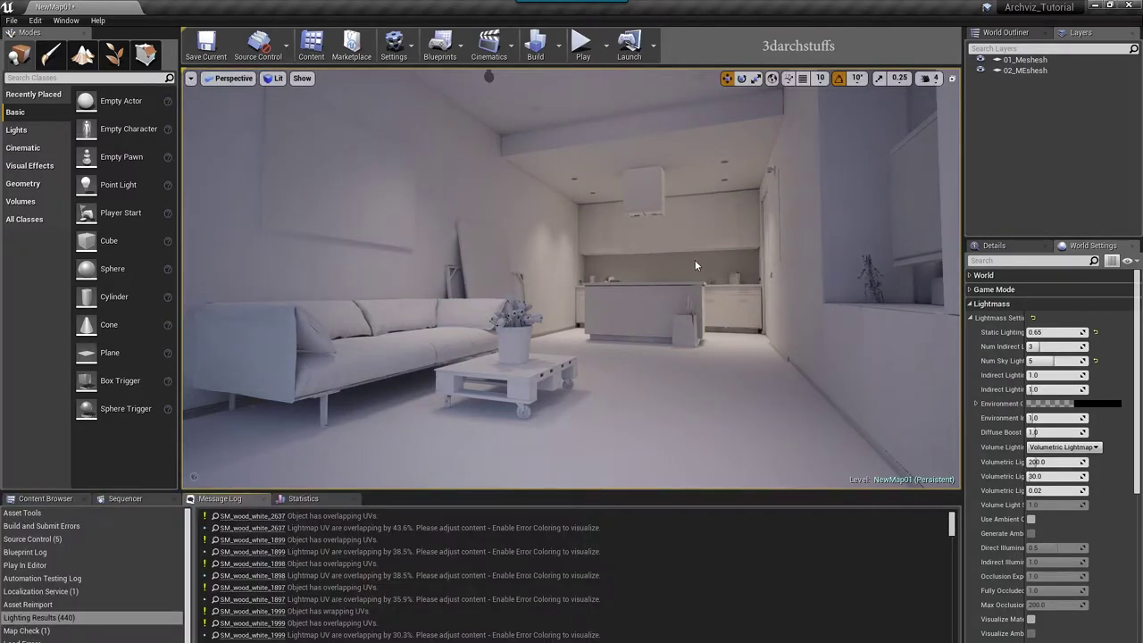
Step: Examine the baked lighting in a full-screen viewport, from the living room to the kitchen wall cabinets
right_click_drag(707, 260, 738, 246)
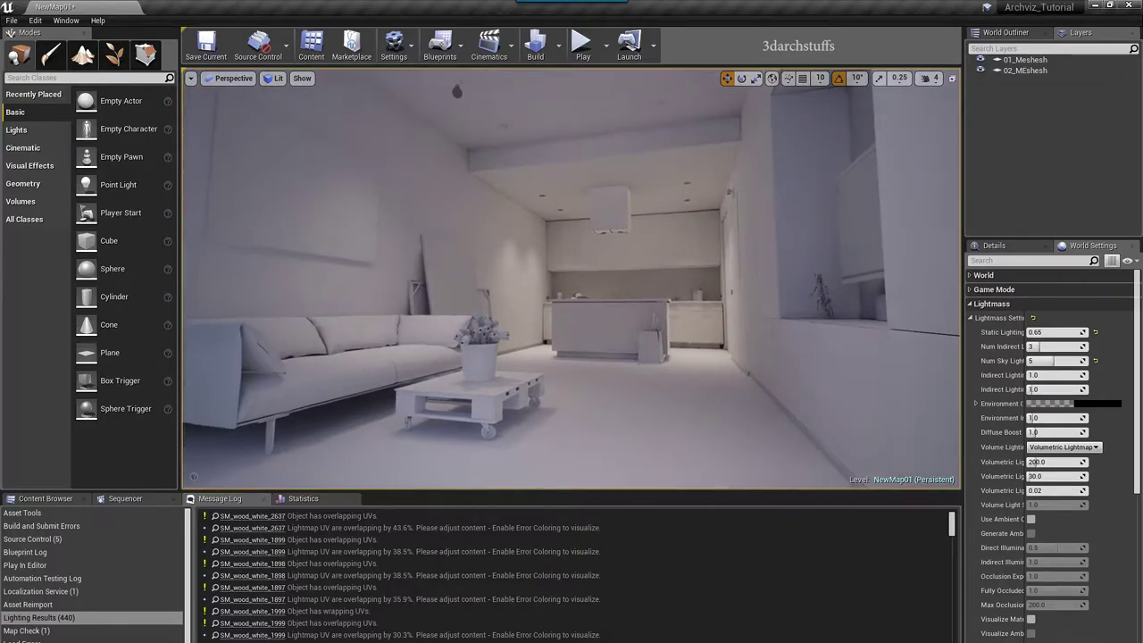
key("F11")
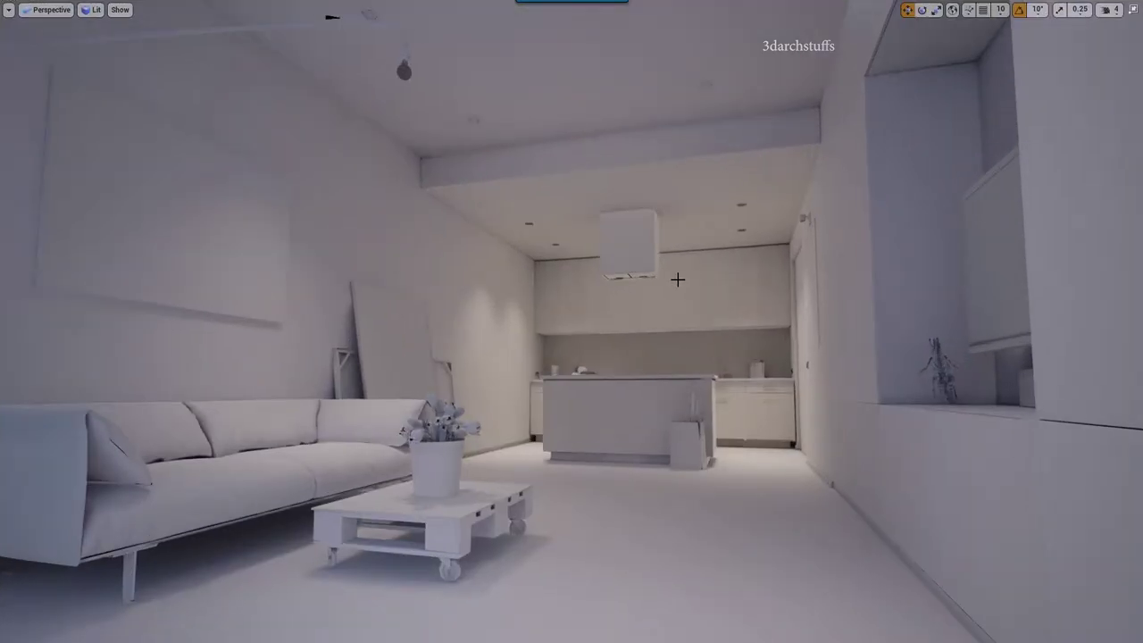
right_click_drag(685, 278, 580, 291)
scroll(686, 279, "up", 3)
right_click_drag(686, 279, 748, 260)
scroll(686, 309, "up", 6)
scroll(686, 309, "up", 10)
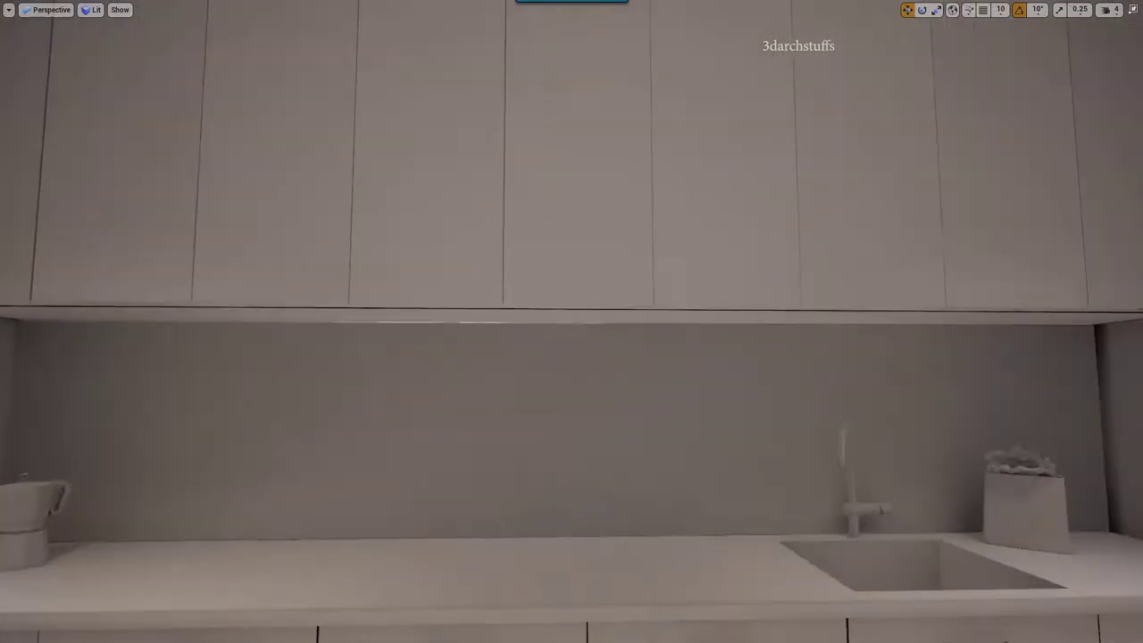
right_click_drag(718, 345, 501, 318)
middle_click_drag(709, 323, 661, 371)
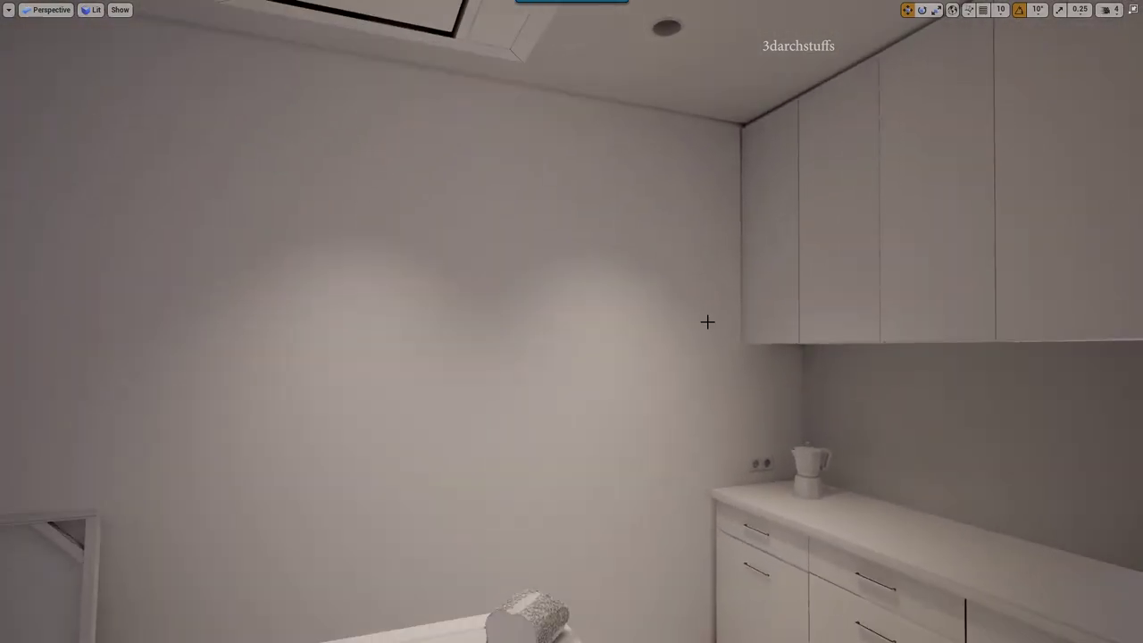
Step: Try deleting a filter panel on the underside of the kitchen range hood, and undo the deletion
right_click_drag(706, 323, 656, 251)
middle_click_drag(703, 315, 731, 289)
mouse_move(702, 316)
left_mouse_down("alt")
mouse_move(659, 327)
mouse_move(684, 320)
left_mouse_up("alt")
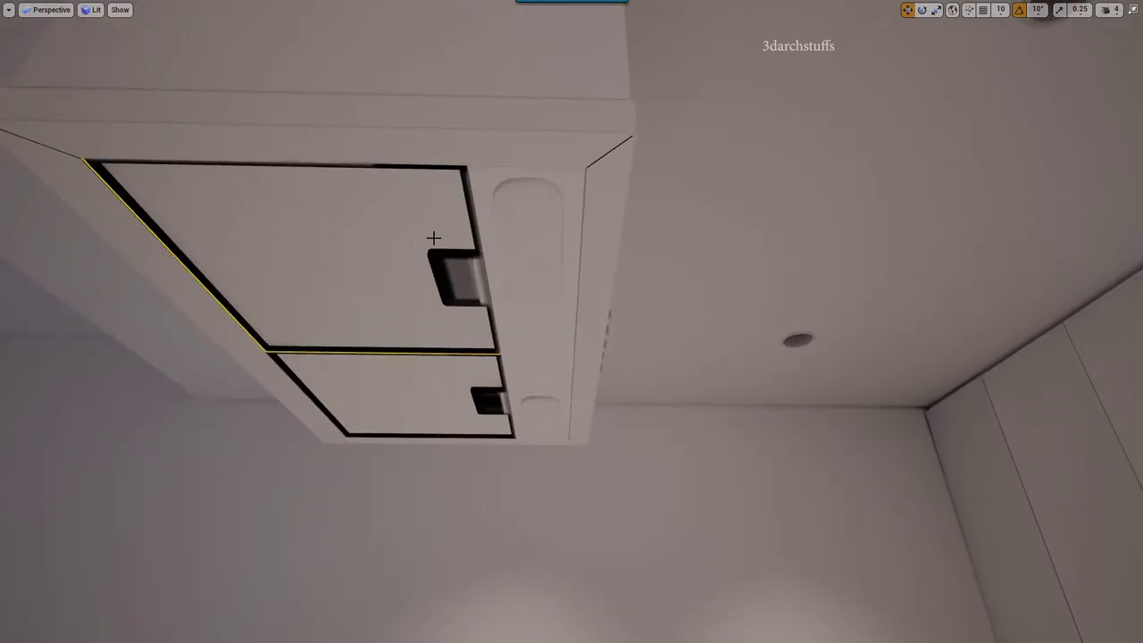
key("Delete")
key("ctrl+z")
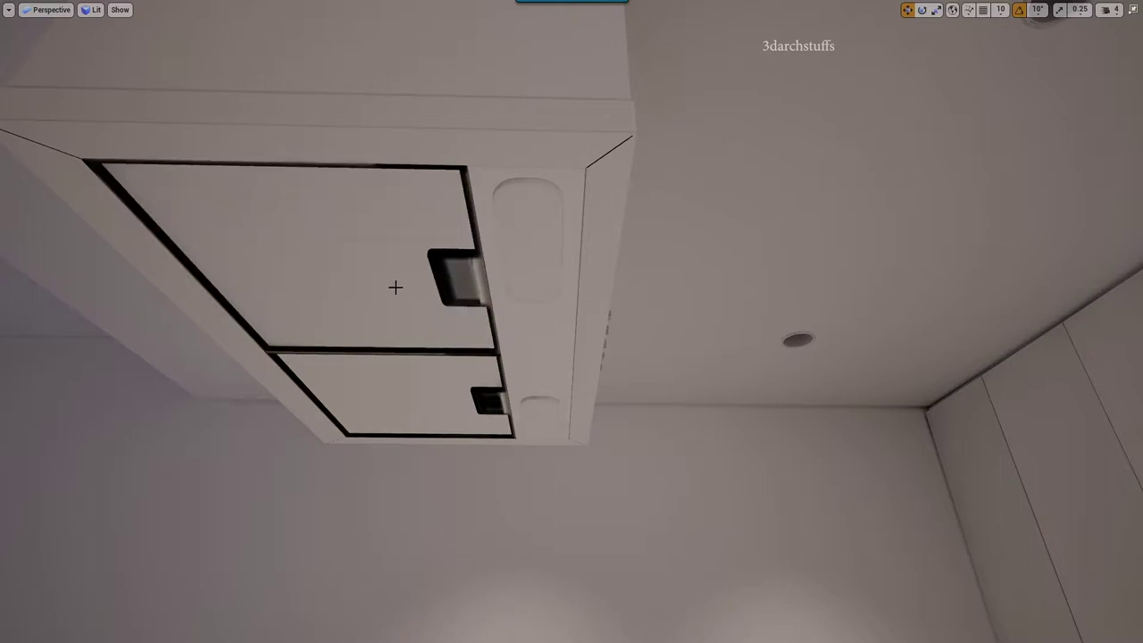
Step: Examine the dark gaps and recessed handles of both range hood filter panels by selecting them up close
right_click_drag(395, 288, 396, 289)
right_click_drag(399, 249, 396, 253)
left_click_drag(396, 253, 395, 253, "alt")
right_click_drag(494, 180, 488, 195)
right_click_drag(396, 307, 397, 307)
left_click(412, 343)
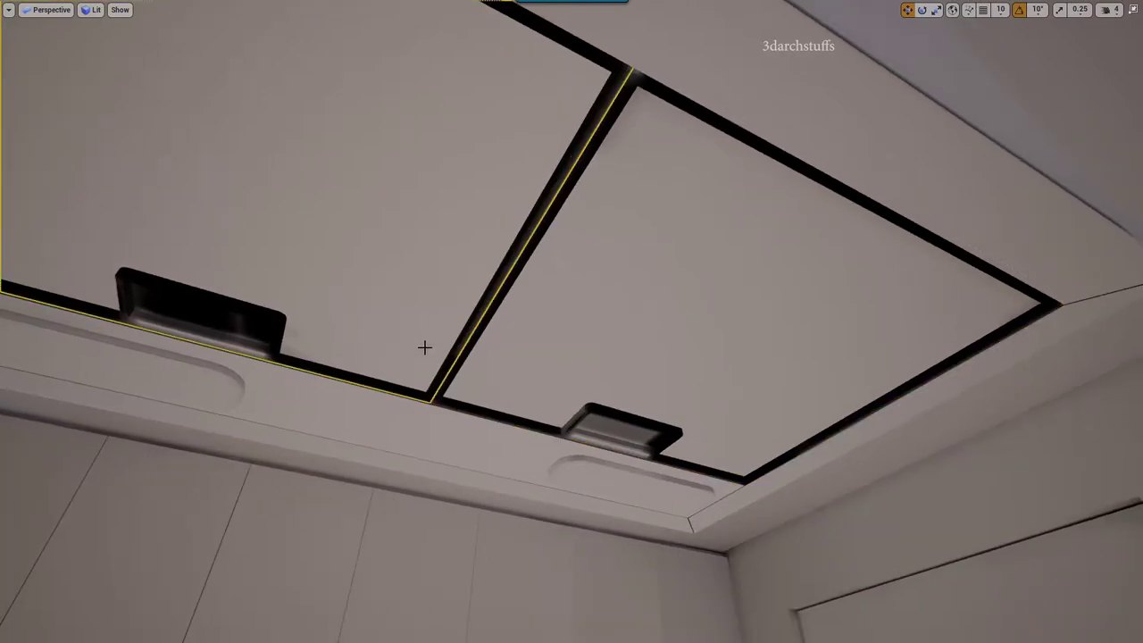
left_click(618, 466)
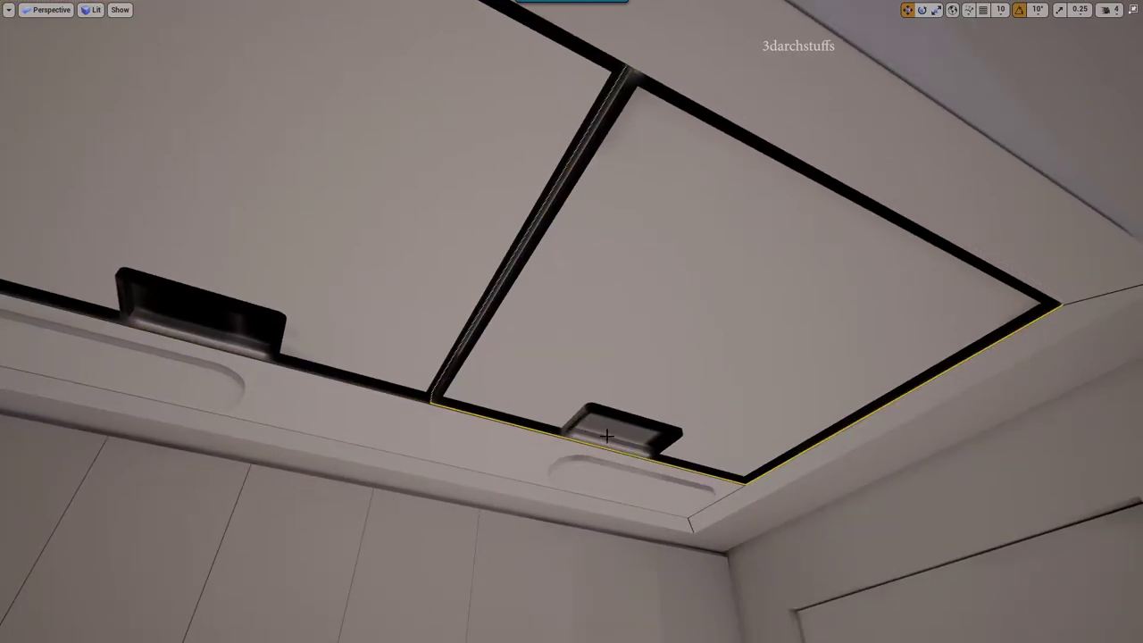
right_click_drag(618, 466, 619, 466)
right_click_drag(587, 408, 585, 402)
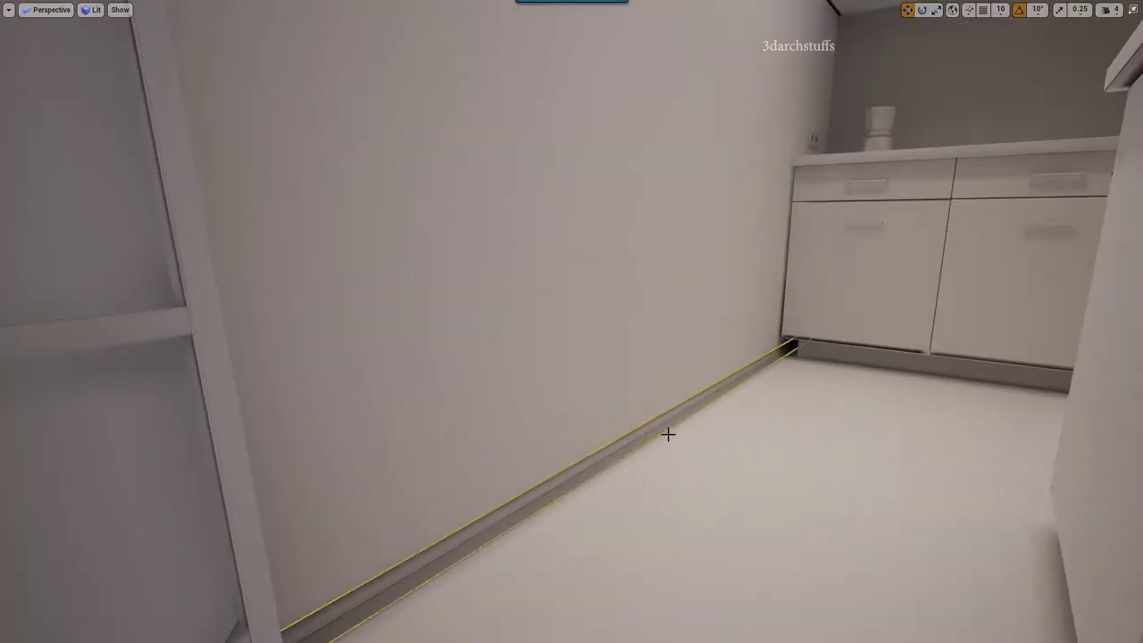
Step: Inspect the skirting along the wall behind the leaning frames and the rest of the living room
right_click_drag(734, 396, 759, 385)
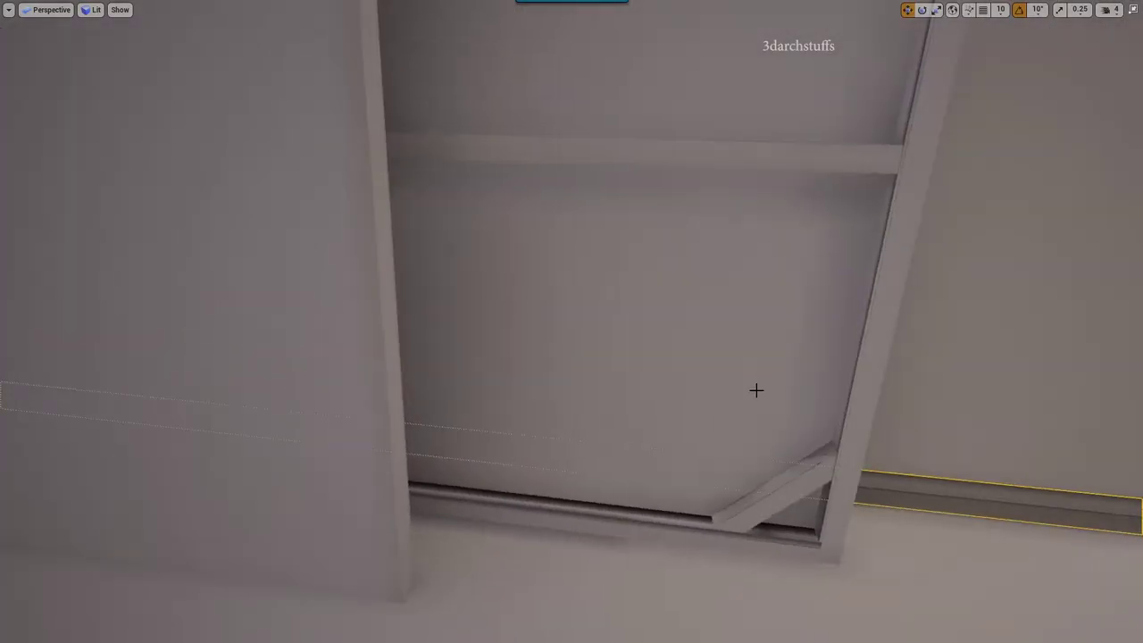
right_click_drag(689, 531, 571, 473)
right_click_drag(743, 457, 741, 380)
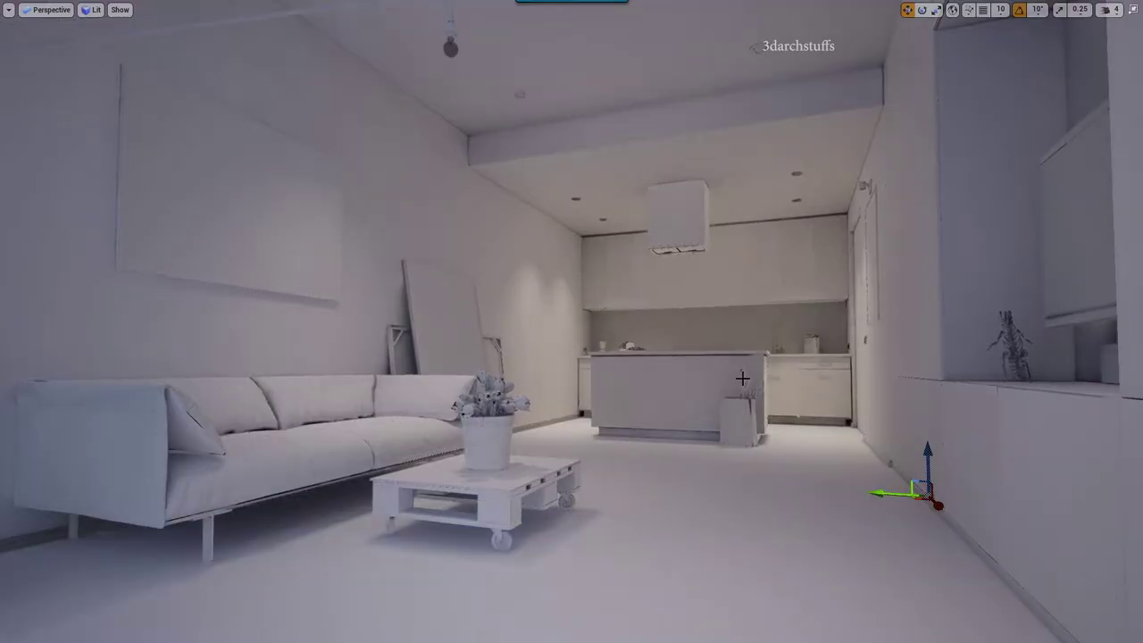
Step: Select the small black button on the wall cable beside the sofa and examine it up close
right_click_drag(755, 330, 725, 278)
mouse_move(625, 334)
right_mouse_down()
mouse_move(636, 334)
mouse_move(645, 290)
right_mouse_up()
scroll(629, 325, "up", 5)
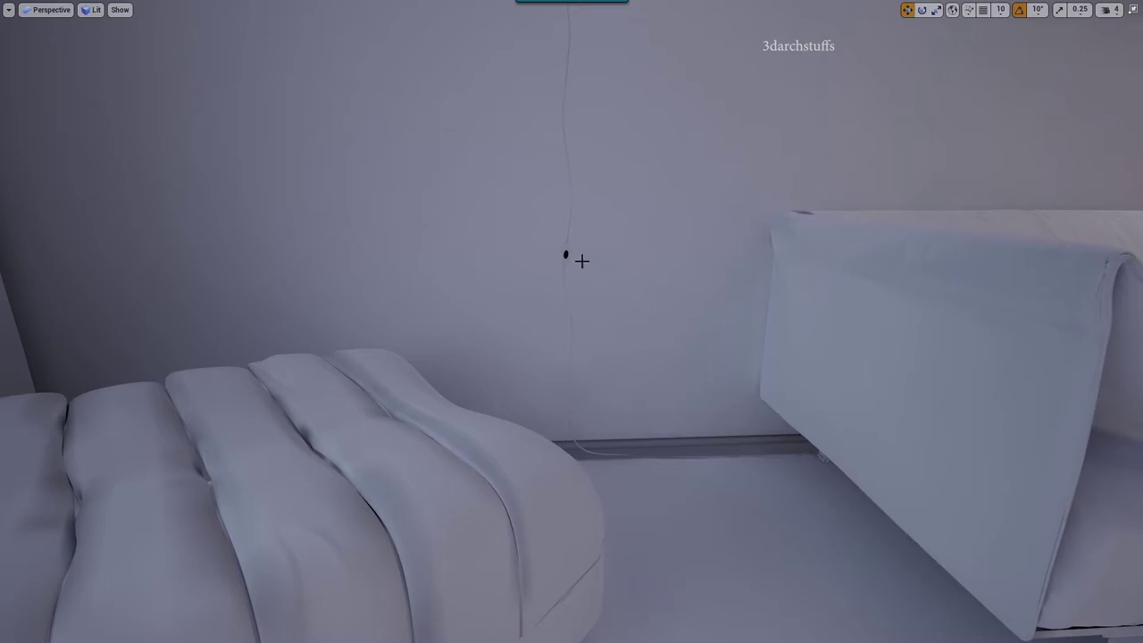
key("f")
left_click_drag(722, 278, 738, 265, "alt")
right_click_drag(738, 264, 714, 250, "alt")
right_click_drag(759, 288, 830, 277, "alt")
right_click_drag(186, 480, 349, 475)
Step: Leave the full-screen view and focus the viewport on the cable's black button
key("F11")
right_click_drag(718, 286, 622, 252)
key("Escape")
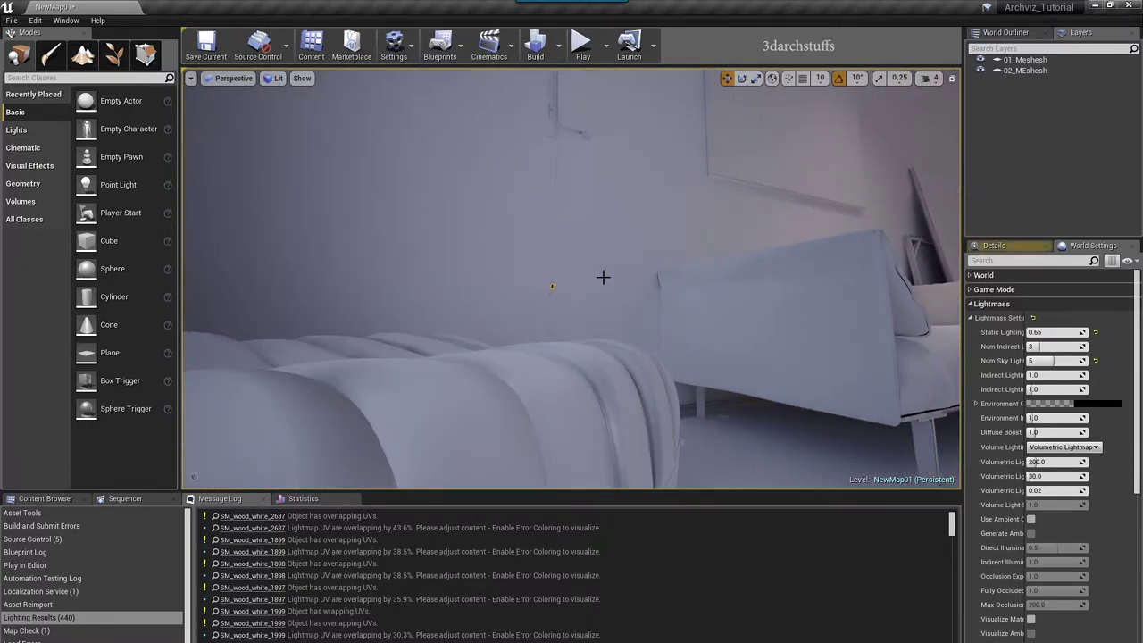
key("f")
left_click_drag(938, 274, 926, 275, "alt")
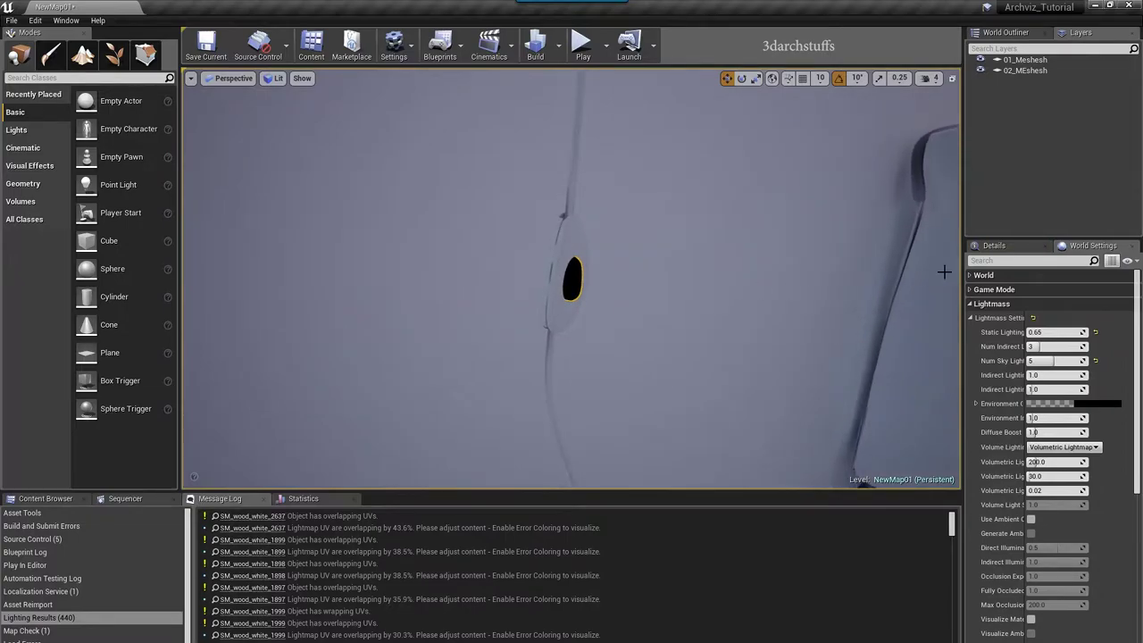
Step: Open the button's static mesh, SM_wood_white_2160, in the mesh editor and inspect its faces
left_click(1009, 253)
double_click(1049, 471)
key("f")
left_click_drag(529, 284, 563, 384, "alt")
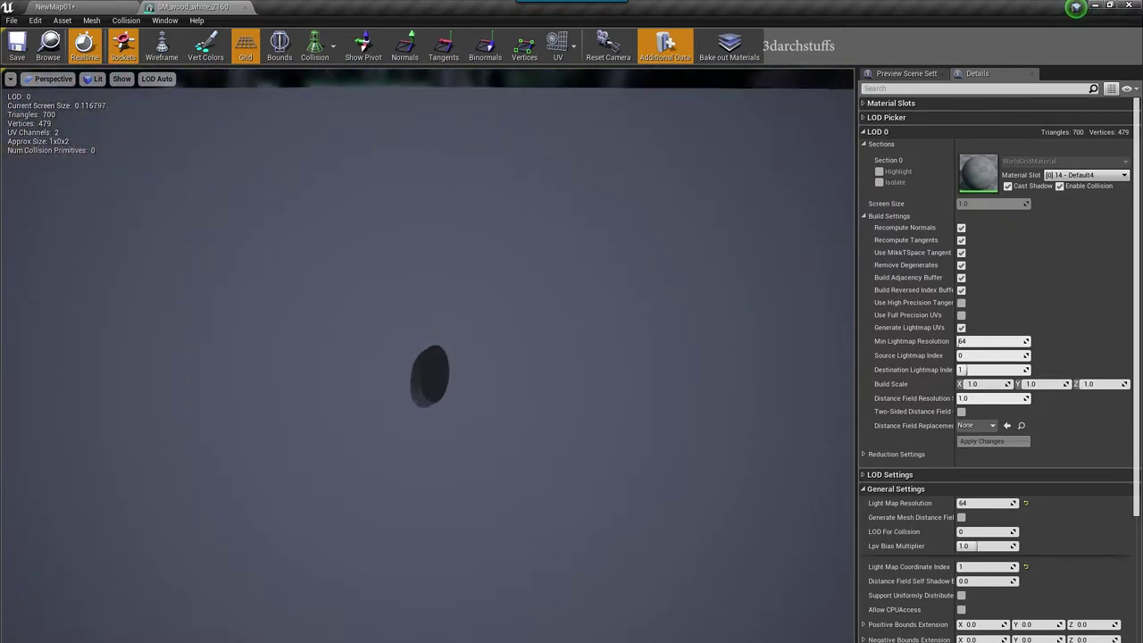
mouse_move(563, 384)
right_mouse_down()
mouse_move(571, 465)
mouse_move(564, 389)
right_mouse_up()
mouse_move(480, 505)
left_mouse_down()
mouse_move(505, 406)
mouse_move(480, 505)
left_mouse_up()
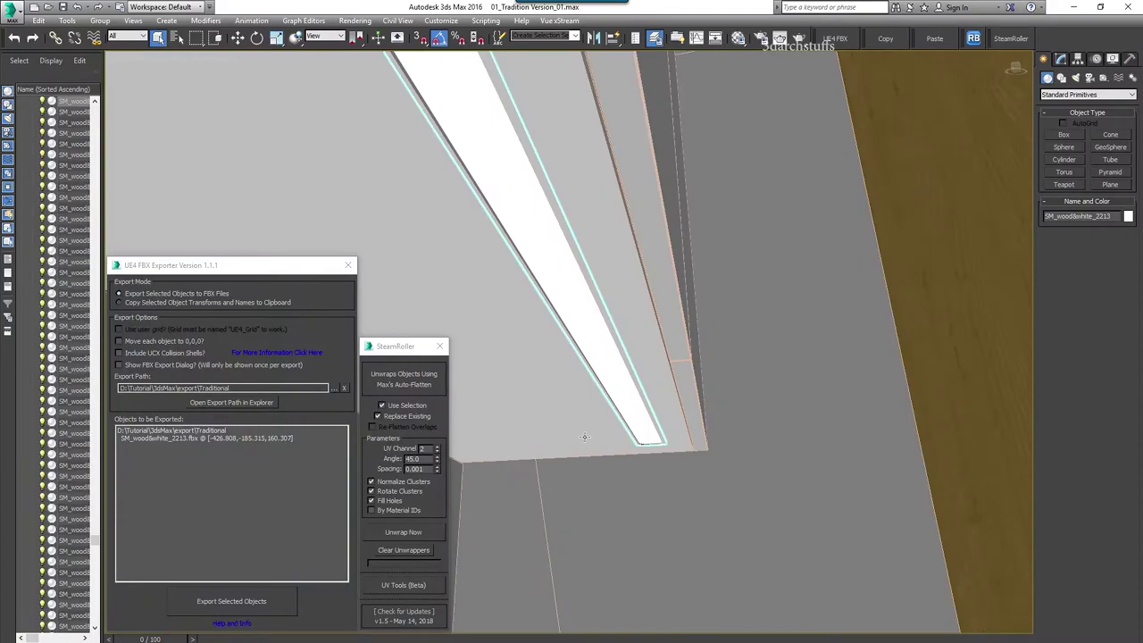
Step: In 3ds Max, select the matching cable button, SM_wood&white_2160, beside the sofa and frame it
middle_click_drag(585, 437, 728, 273, "alt")
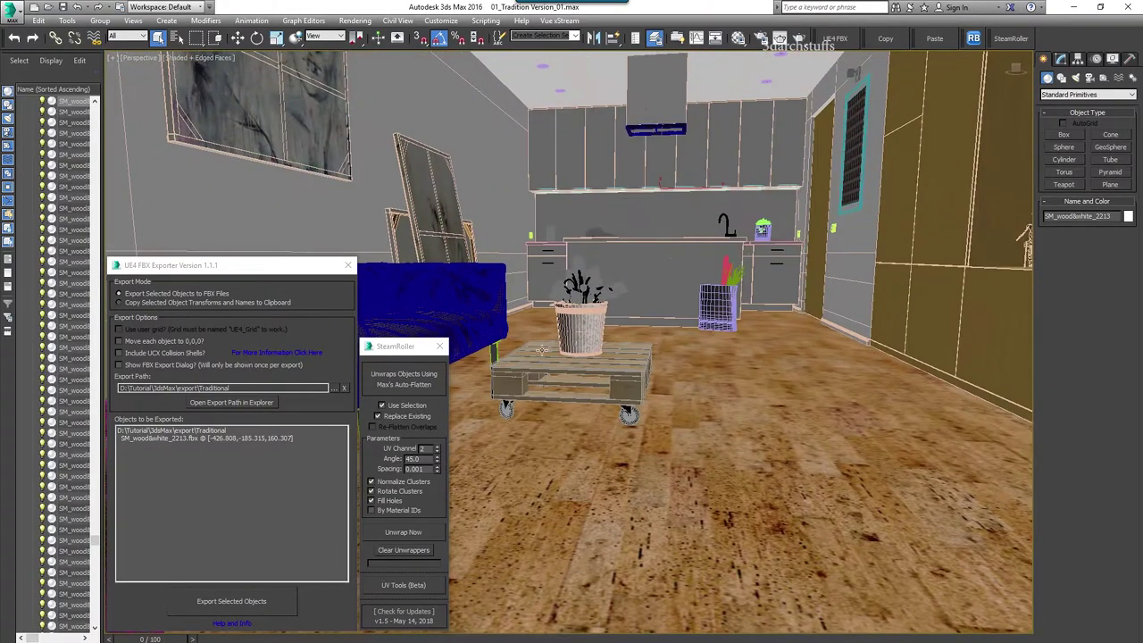
left_click(444, 323)
key("z")
middle_click_drag(624, 348, 677, 232, "alt")
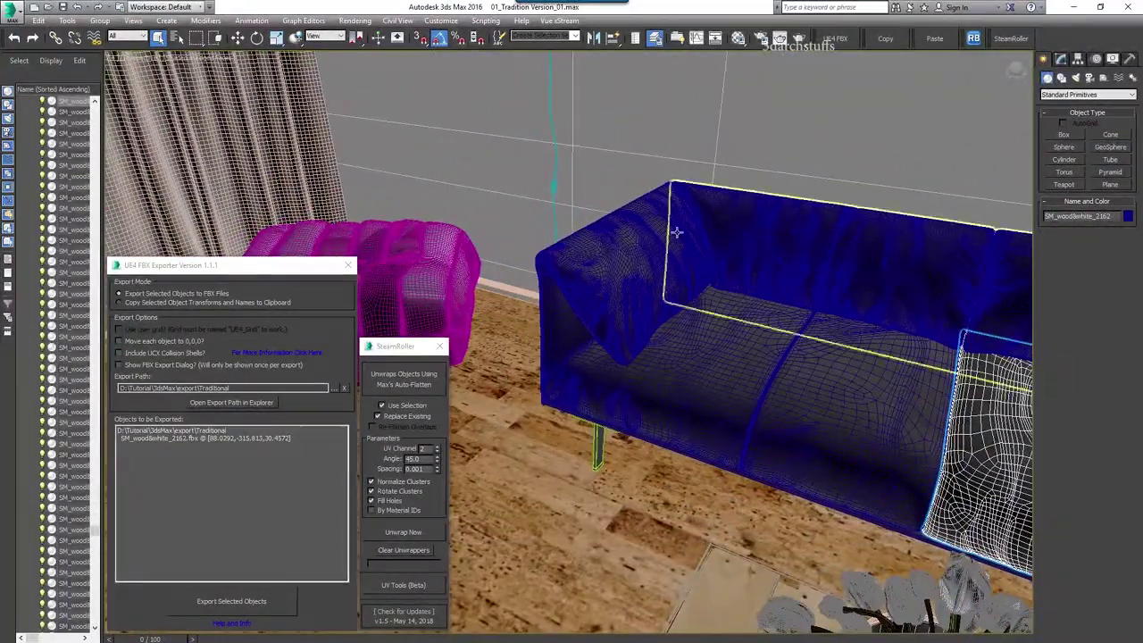
left_click(553, 187)
key("z")
middle_click_drag(577, 245, 691, 256, "alt")
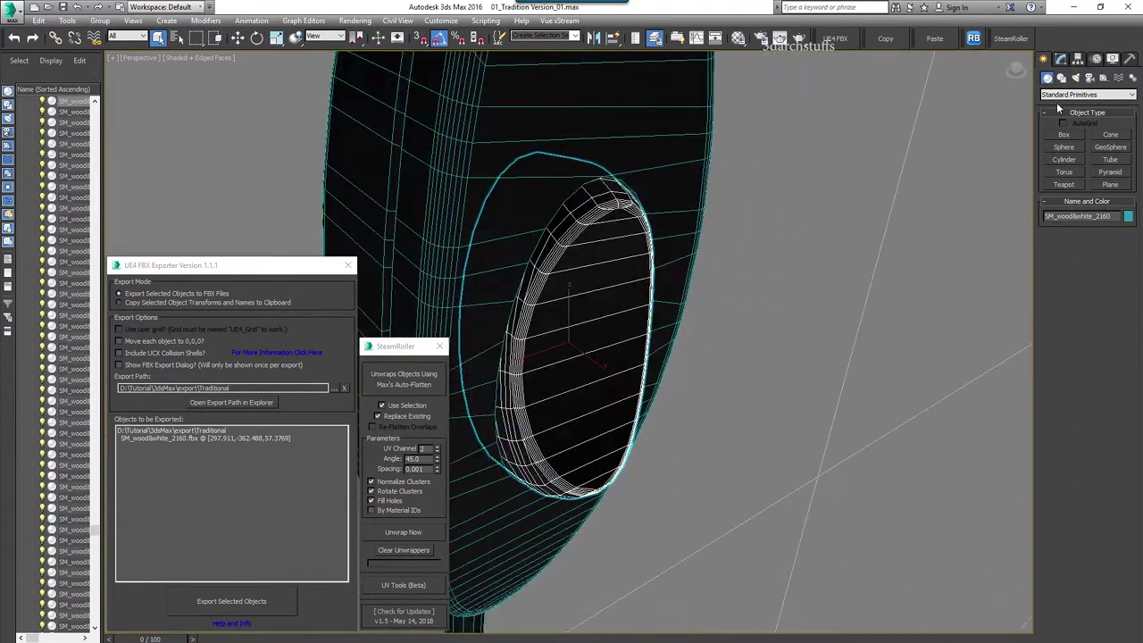
Step: Flip the button's normals with a Normal modifier and export the object as FBX
left_click(1062, 59)
left_click(1107, 109)
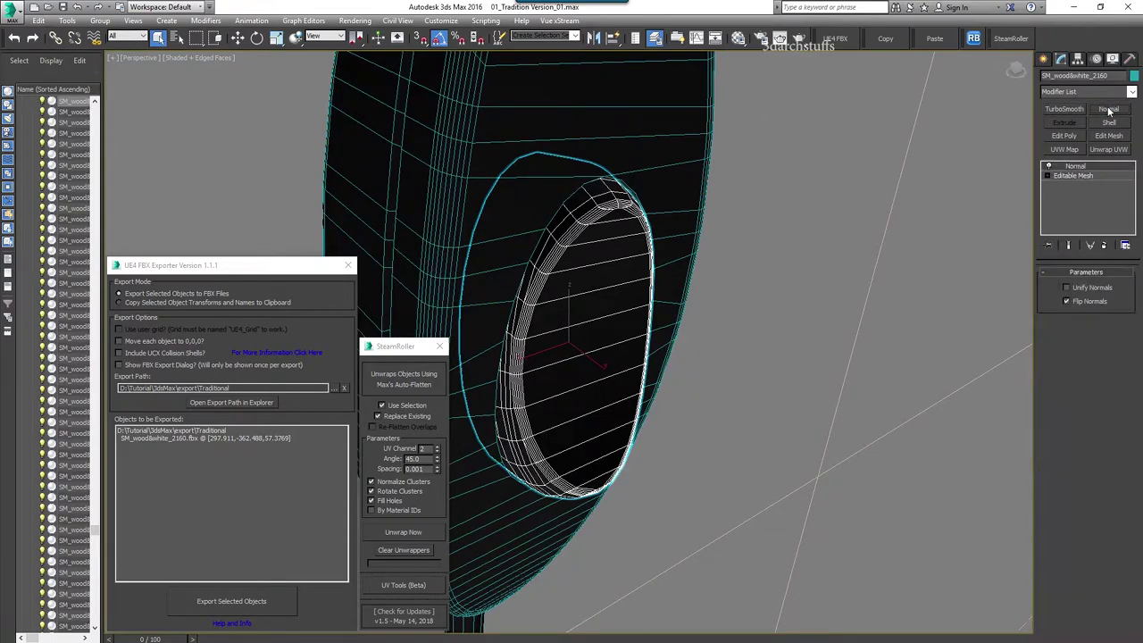
left_click(247, 594)
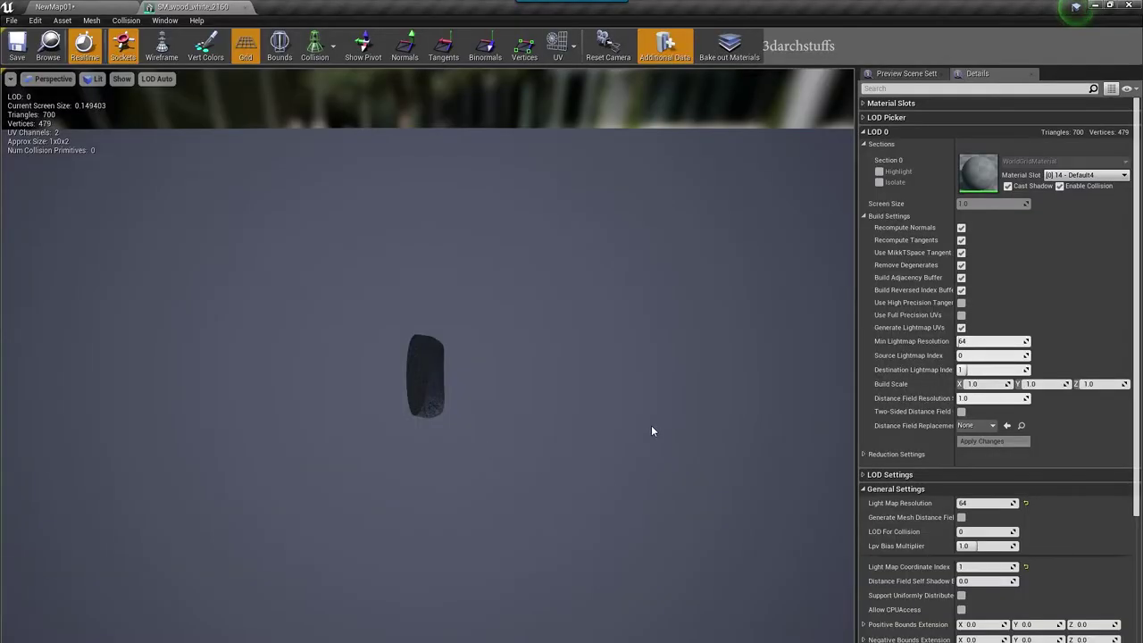
Step: Back in Unreal, locate the button's mesh in the Meshesh folder and import the new FBX, overwriting the existing asset
left_click(130, 7)
right_click_drag(627, 318, 663, 313)
key("ctrl+b")
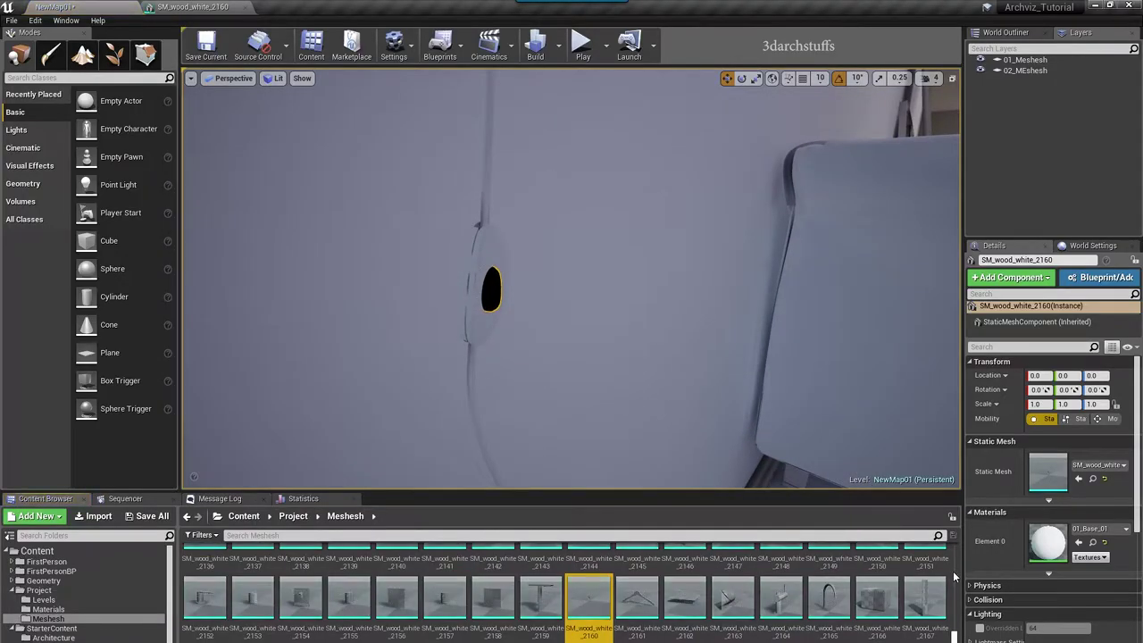
right_click(954, 578)
left_click(996, 295)
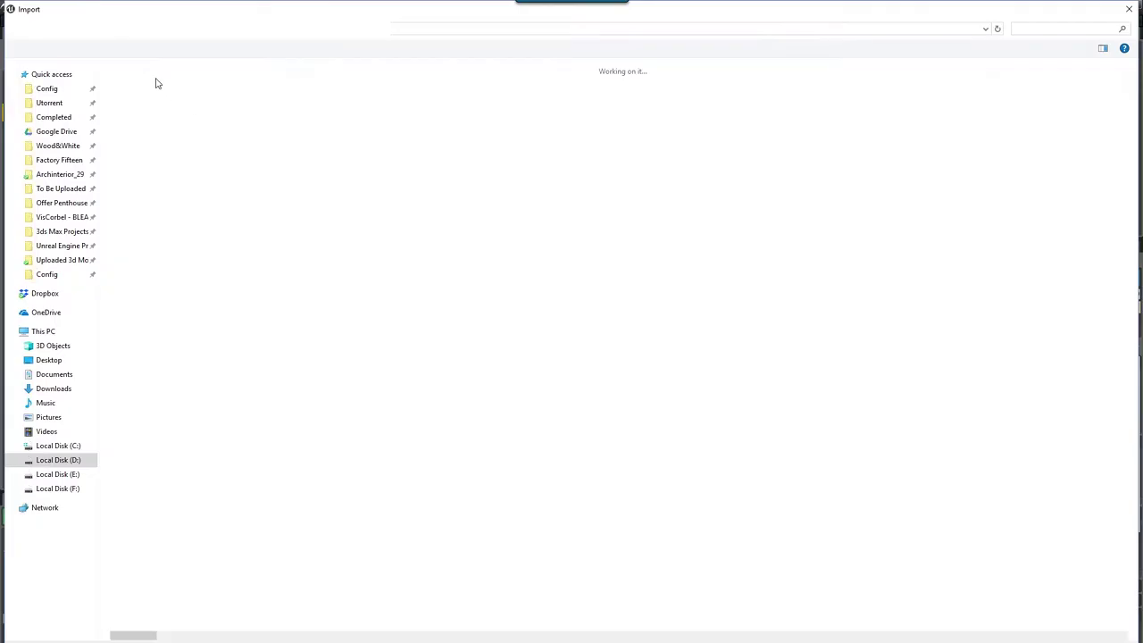
double_click(152, 70)
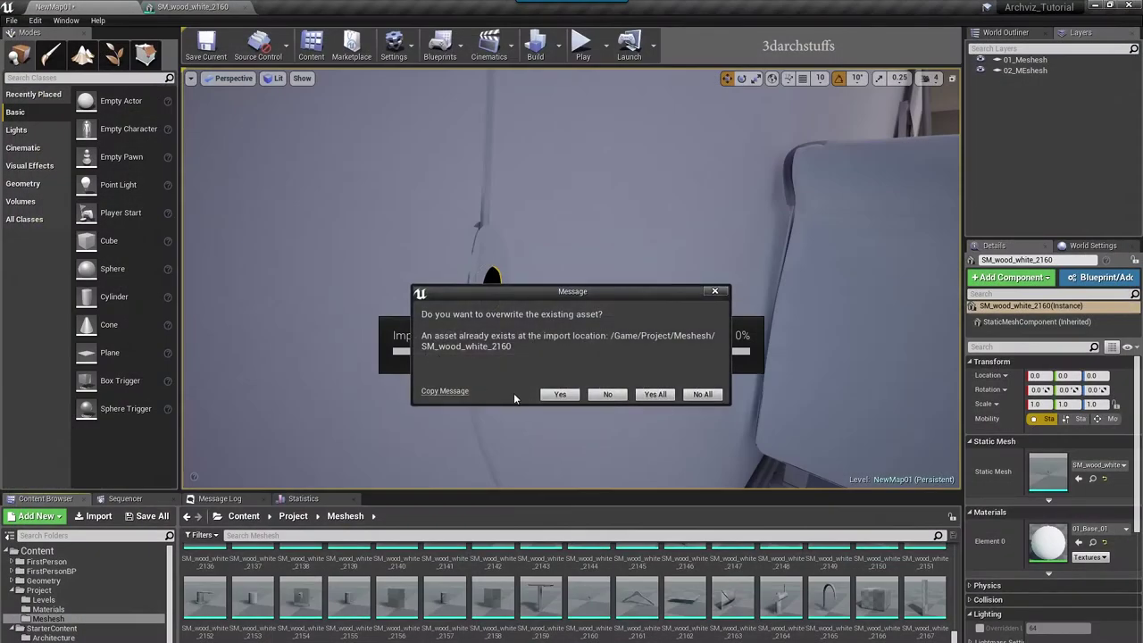
left_click(559, 395)
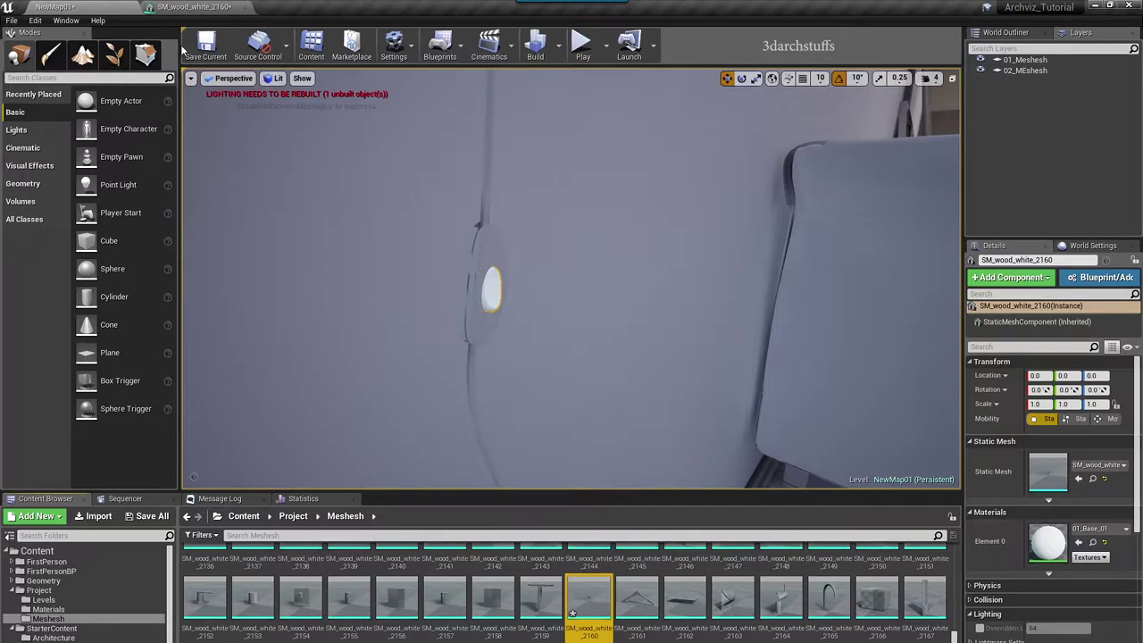
Step: Open the reimported SM_wood_white_2160 mesh, inspect its surfaces, and display its UV Channel 1
double_click(585, 600)
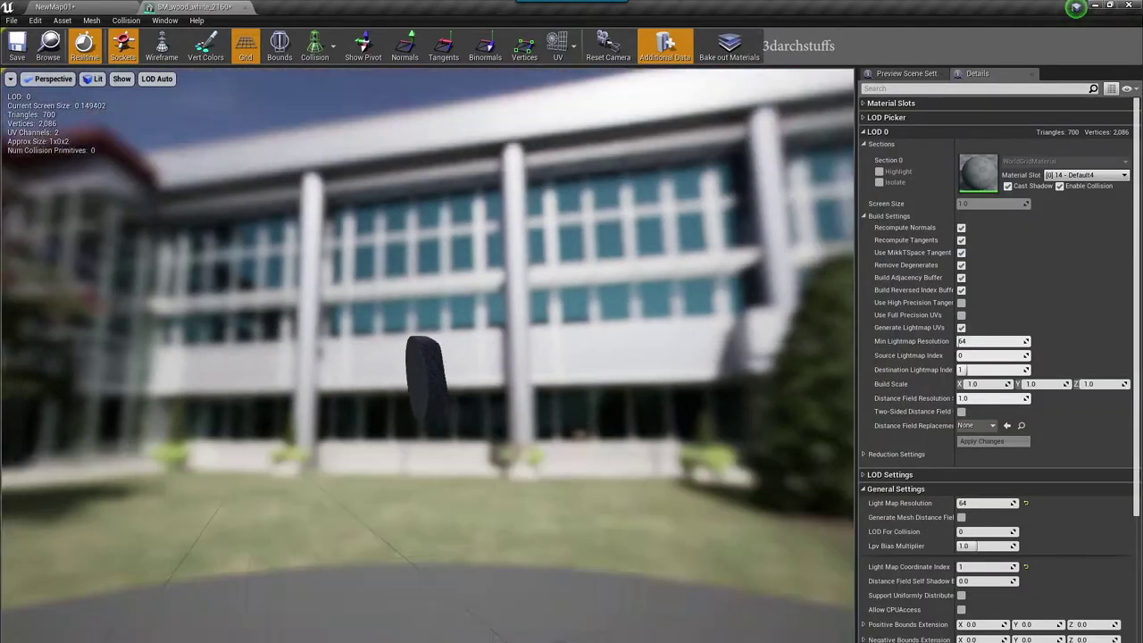
left_click_drag(403, 317, 403, 455)
scroll(402, 317, "up", 2)
scroll(403, 317, "down", 3)
left_click_drag(402, 318, 402, 362)
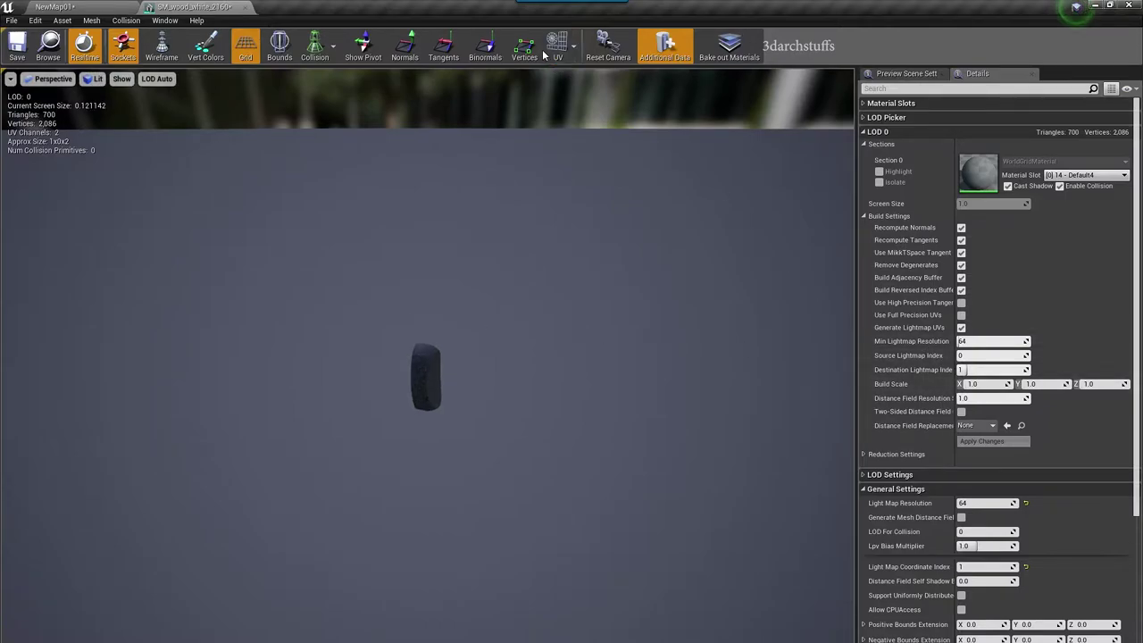
left_click(573, 44)
left_click(561, 94)
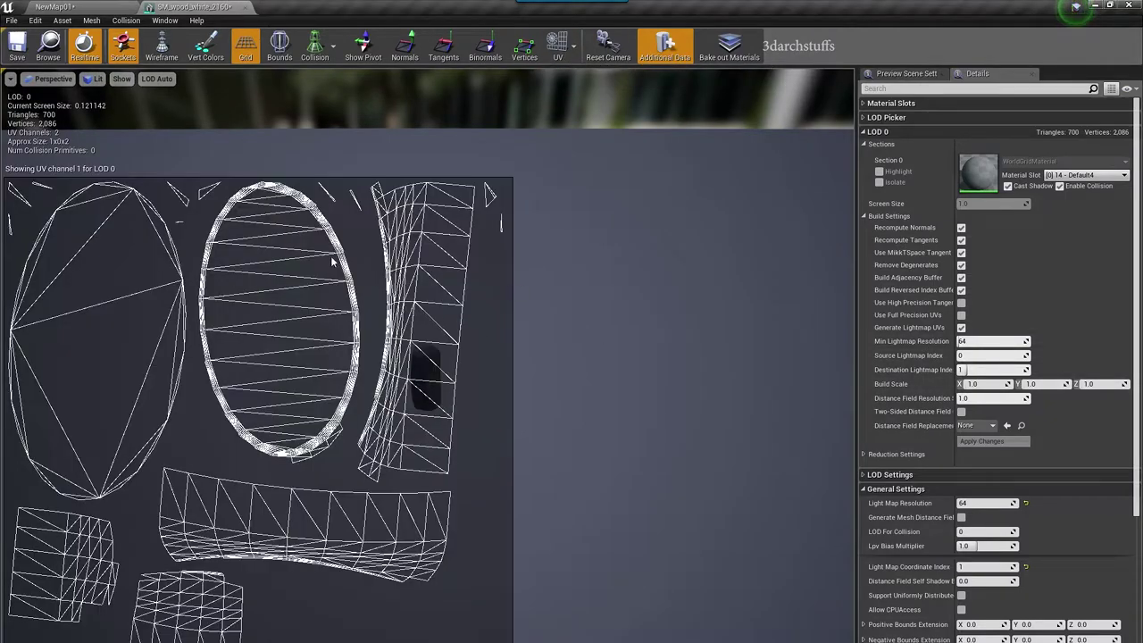
Step: Return to the NewMap01 level and select the black wedge-shaped piece, SM_wood_white_2121, on the hanging lamp's arm
left_click(60, 12)
right_click_drag(249, 128, 375, 71)
mouse_move(480, 273)
right_mouse_down()
mouse_move(456, 264)
mouse_move(479, 274)
right_mouse_up()
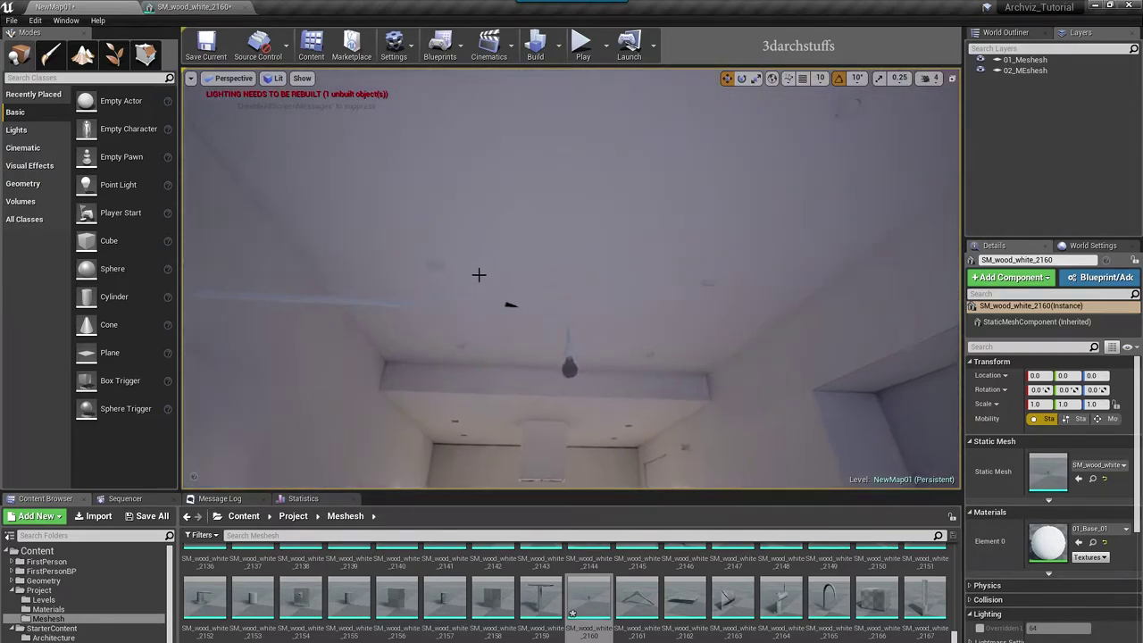
scroll(478, 388, "up", 5)
right_click_drag(477, 389, 456, 474)
scroll(477, 389, "down", 1)
left_click_drag(478, 388, 715, 384, "alt")
mouse_move(714, 384)
right_mouse_down("alt")
mouse_move(751, 384)
mouse_move(705, 384)
right_mouse_up("alt")
left_click_drag(705, 384, 492, 447, "alt")
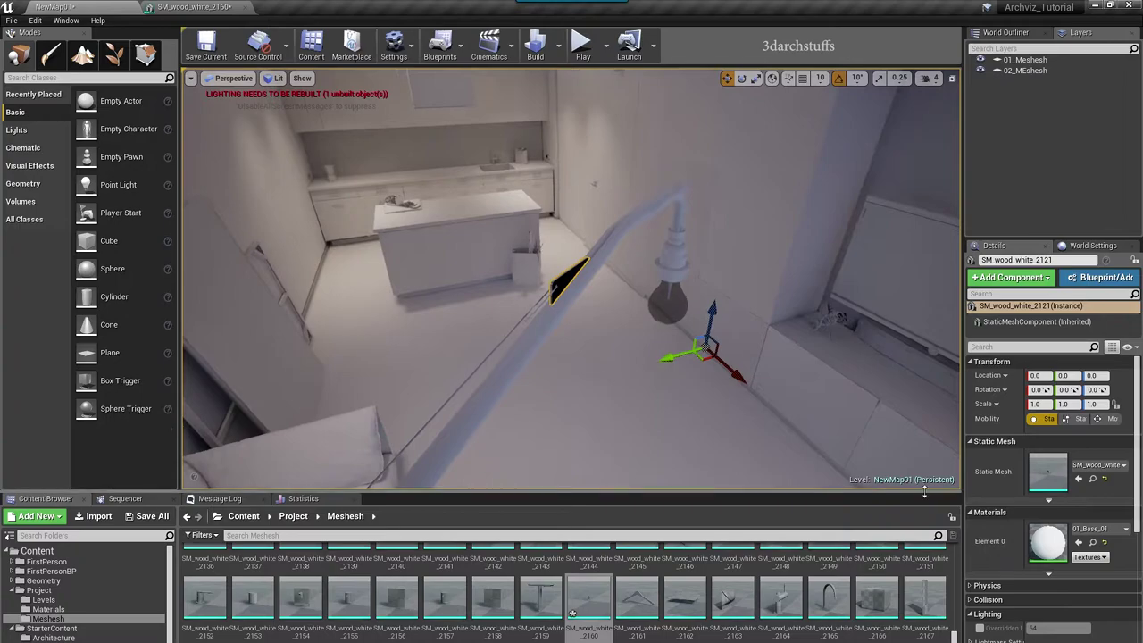
Step: Open the SM_wood_white_2121 mesh, display UV Channel 1, and rebuild its lightmap UVs with Source Lightmap Index 0
double_click(1048, 472)
key("f")
left_click_drag(533, 339, 384, 420, "alt")
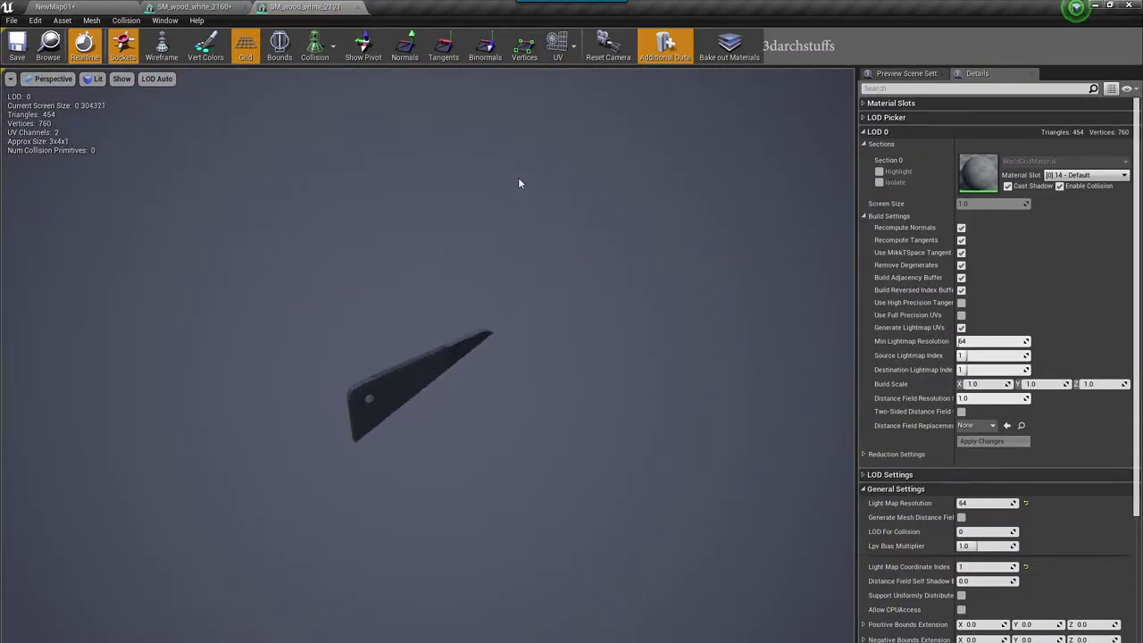
left_click(557, 44)
left_click(581, 100)
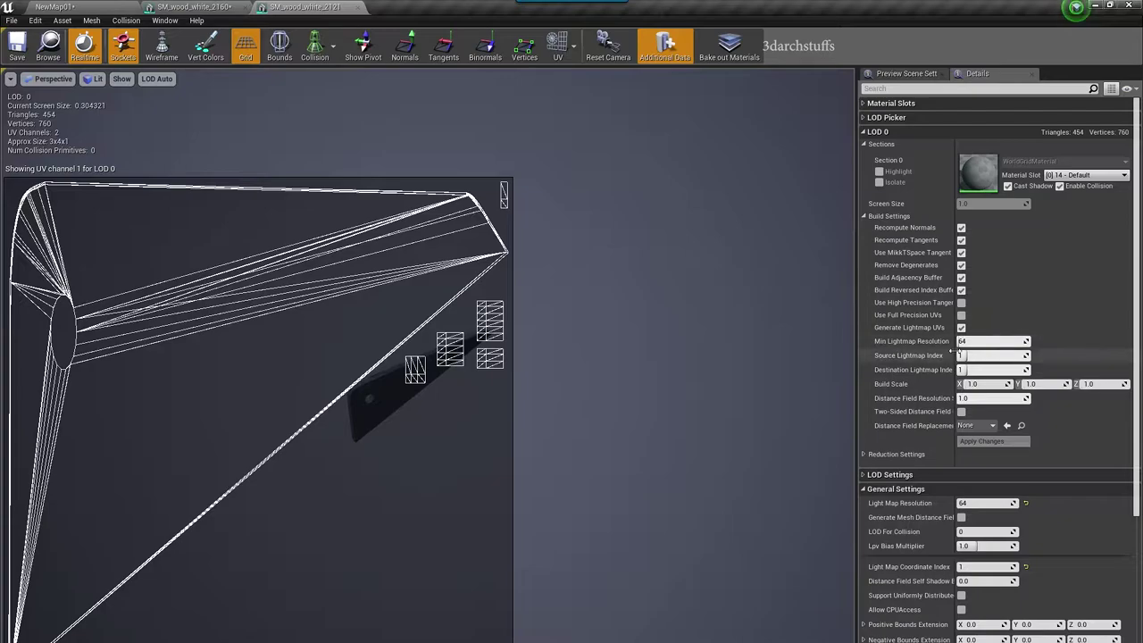
left_click(980, 441)
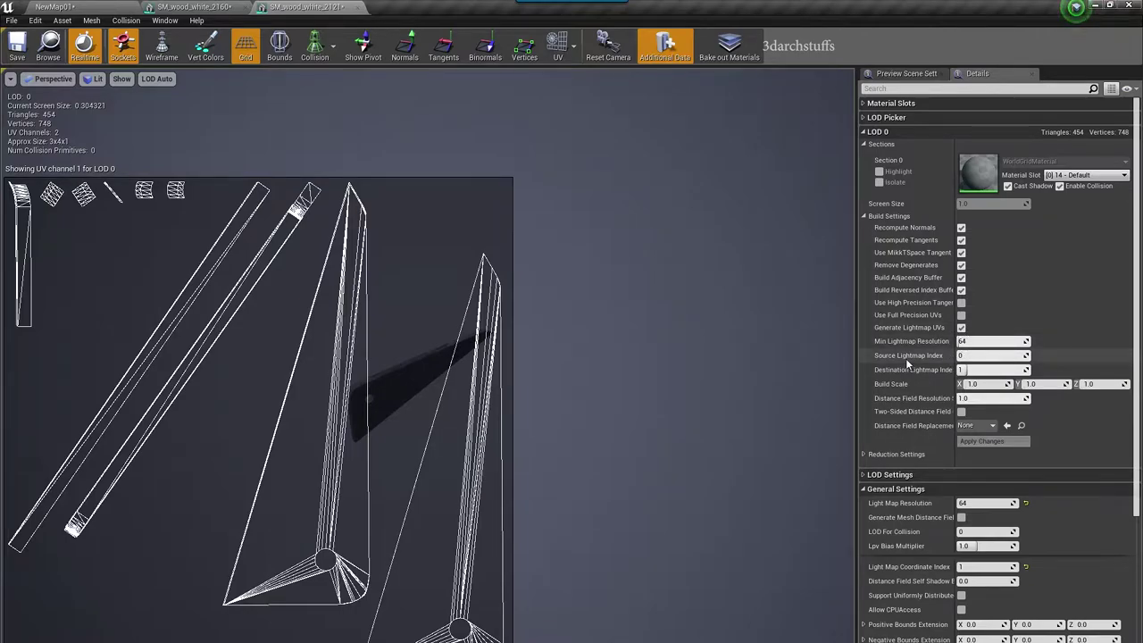
Step: Return to the level and select the wooden frame piece, SM_wood_white_43
left_click(119, 7)
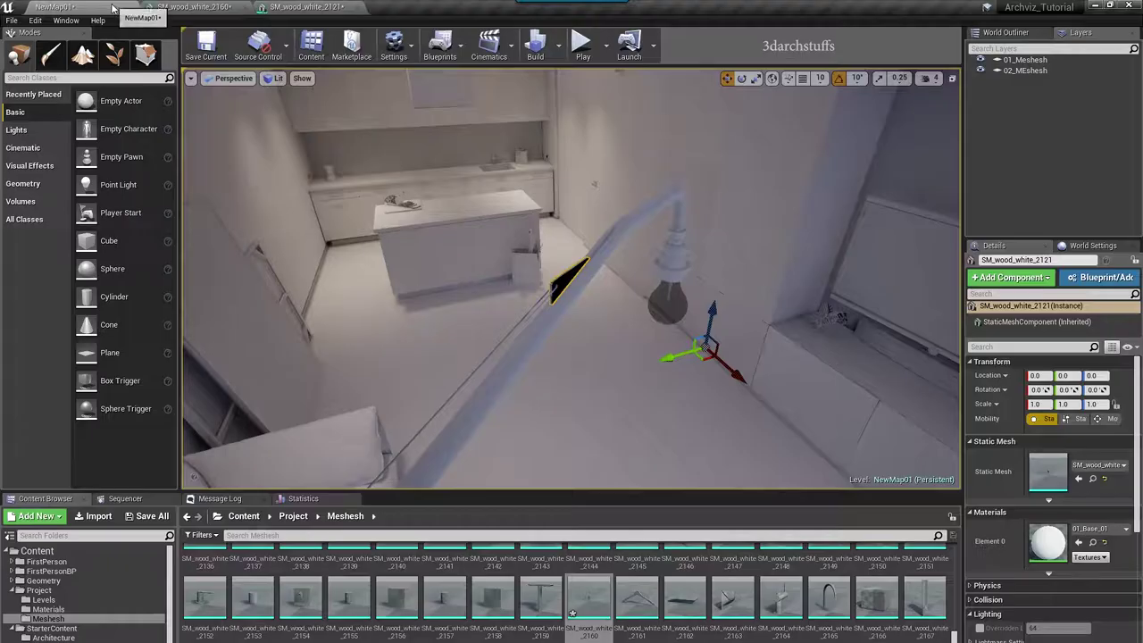
left_click_drag(503, 314, 446, 314, "alt")
left_click_drag(608, 245, 608, 312, "alt")
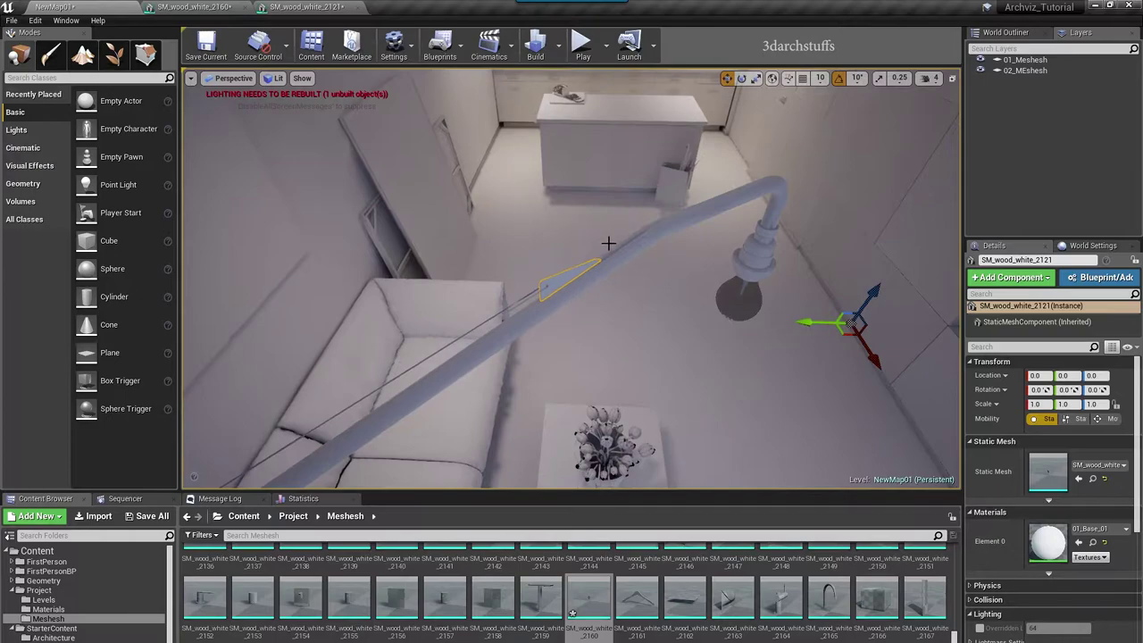
right_click_drag(580, 254, 576, 192)
scroll(580, 254, "up", 3)
scroll(579, 254, "up", 5)
right_click_drag(580, 253, 482, 277)
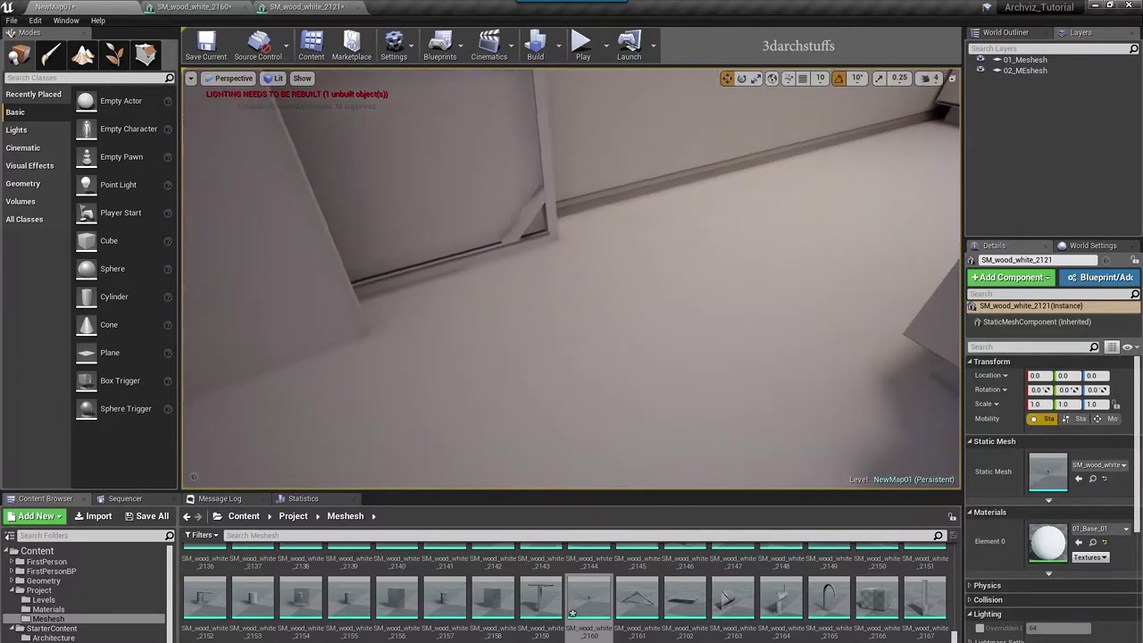
Step: Open the SM_wood_white_43 mesh, display UV Channel 1, enable Generate Lightmap UVs, and apply the changes
double_click(1045, 469)
left_click_drag(263, 105, 408, 9)
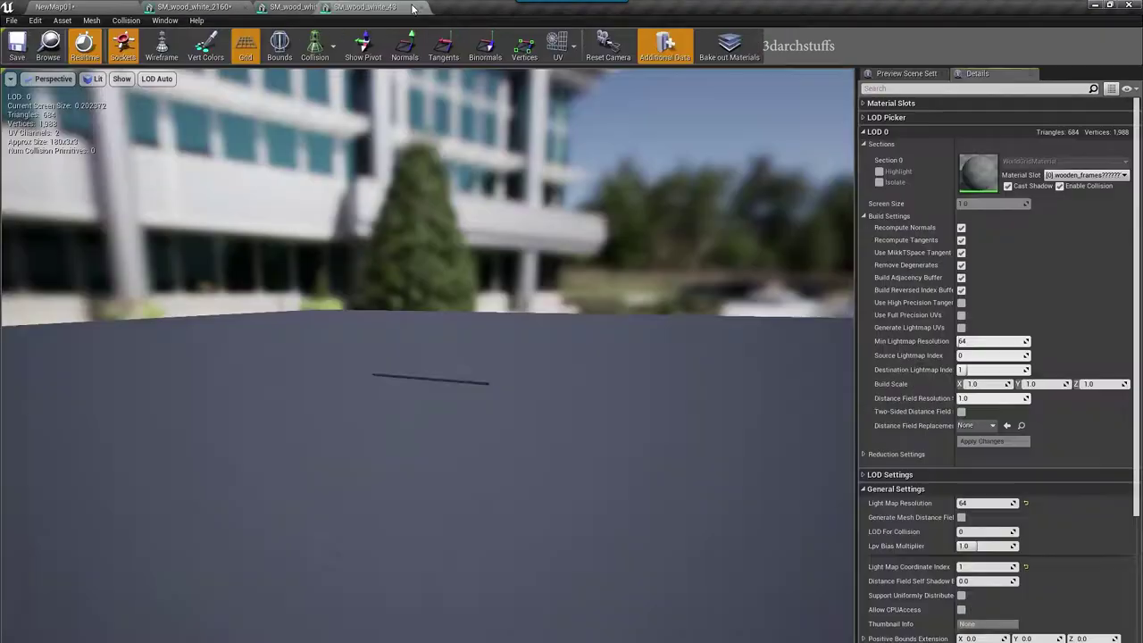
left_click(577, 49)
left_click(566, 100)
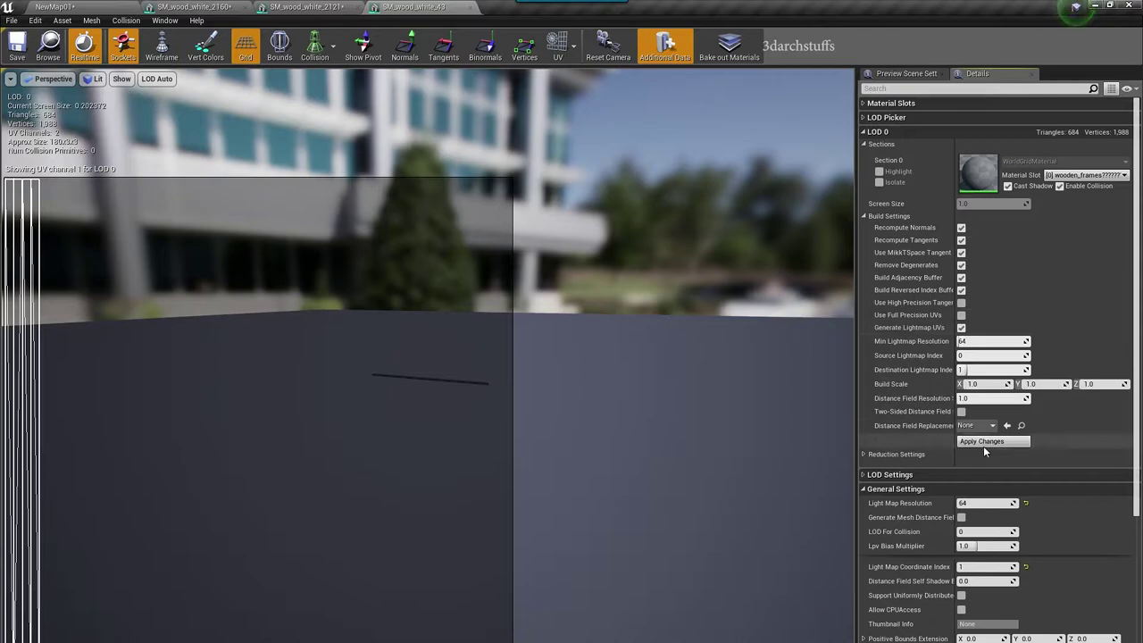
left_click(984, 445)
Step: Select the kitchen island's long panel, SM_wood_white_1735, in the level and generate lightmap UVs for its mesh with UV Channel 1 displayed
left_click(127, 6)
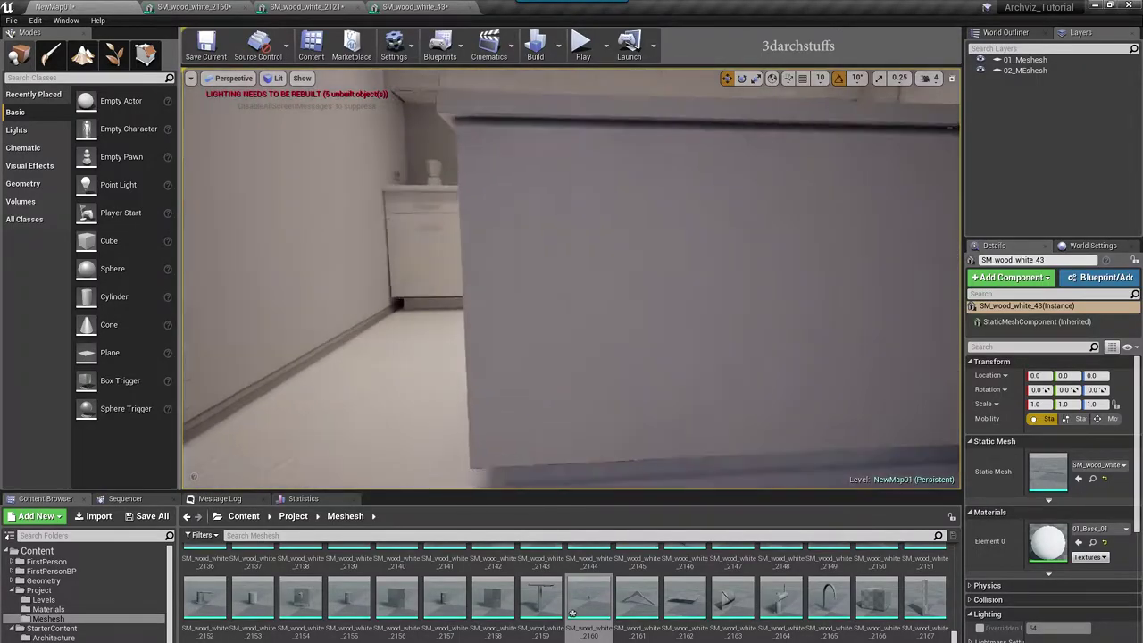
right_click_drag(494, 217, 469, 222)
left_click(445, 270)
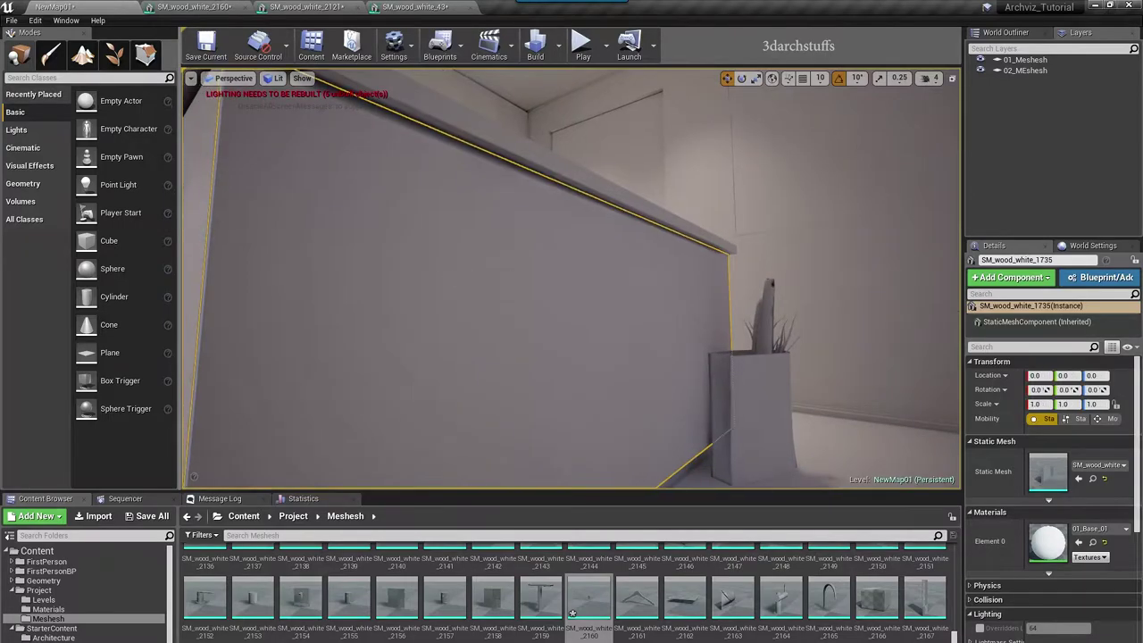
right_click_drag(446, 269, 402, 259)
double_click(1049, 471)
left_click(573, 45)
left_click(572, 95)
left_click(961, 328)
left_click(993, 441)
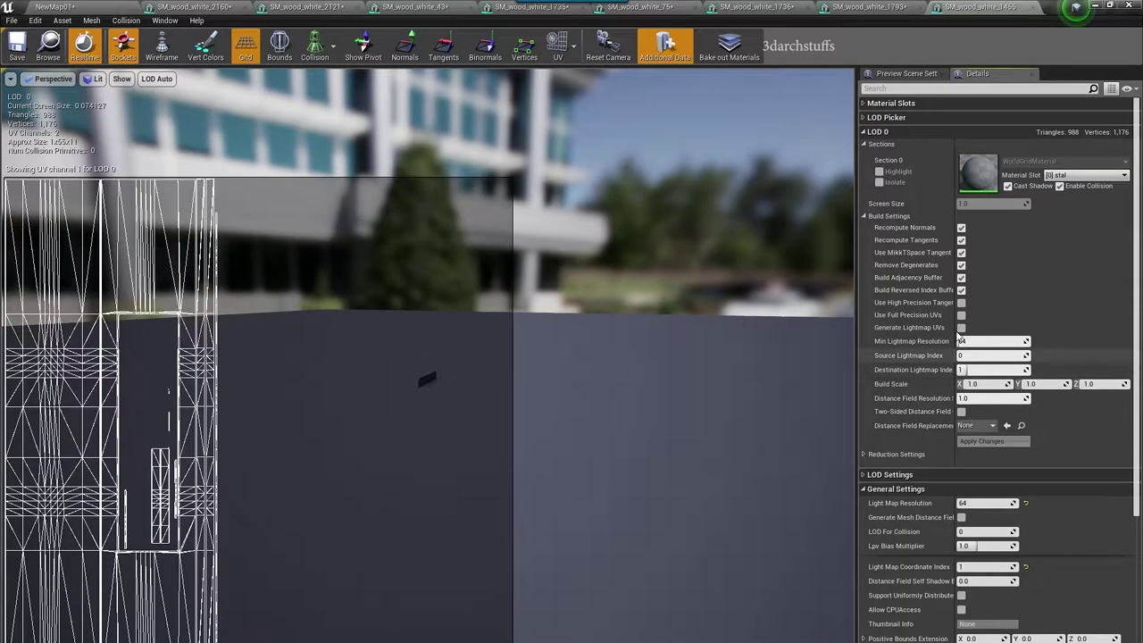
Step: Generate lightmap UVs for SM_wood_white_1455, then regenerate them with Source Lightmap Index 1
left_click(961, 328)
left_click(961, 328)
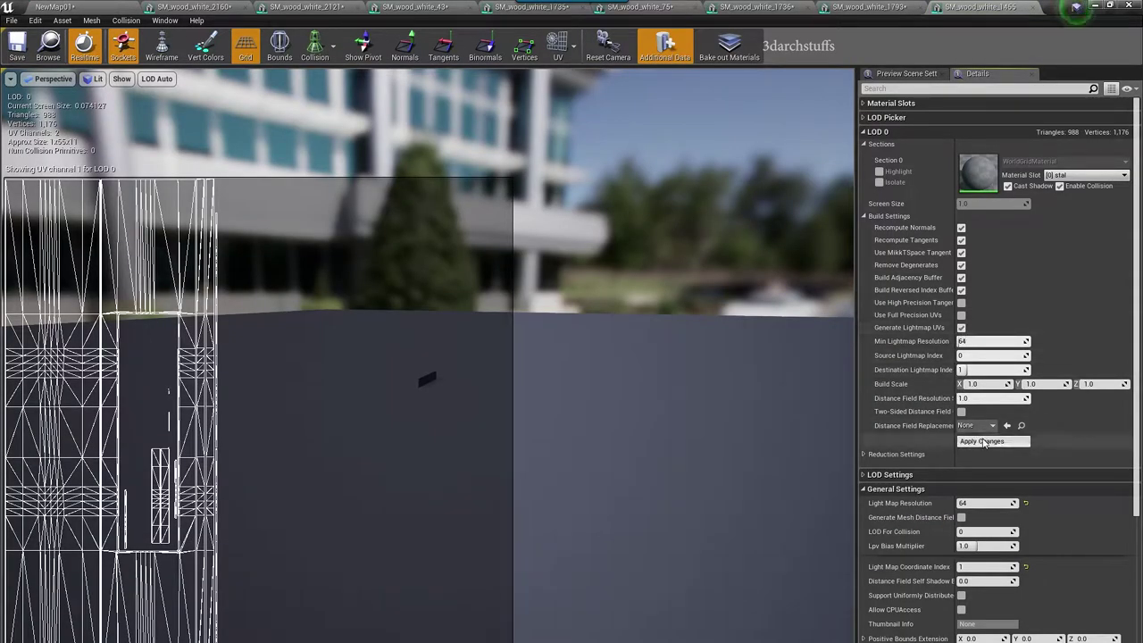
left_click(982, 441)
left_click_drag(958, 357, 966, 357)
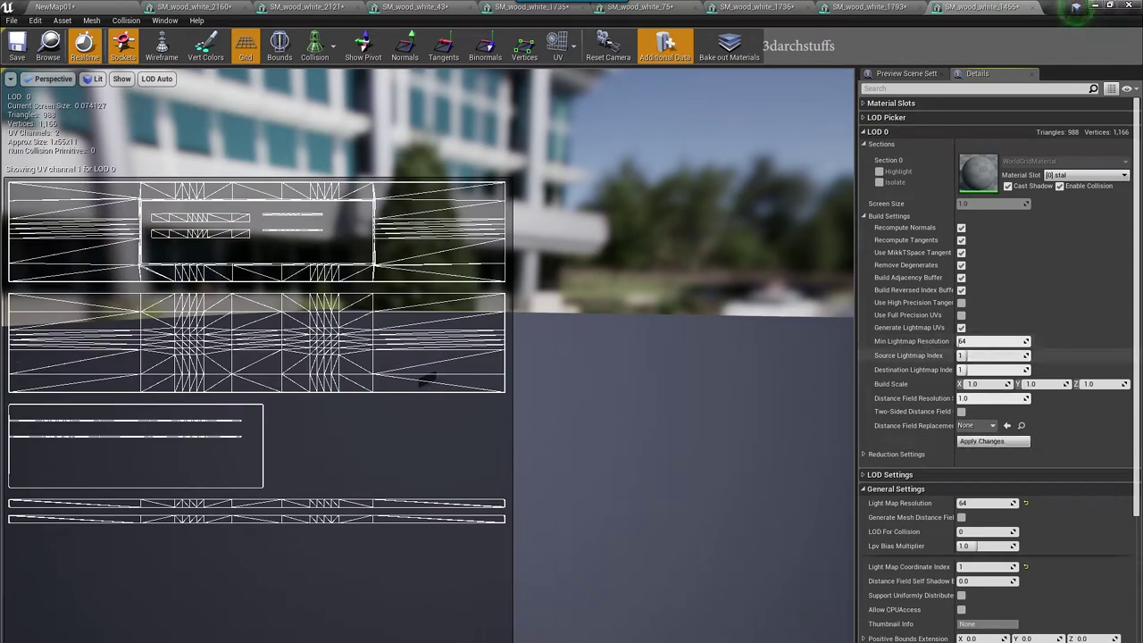
left_click(980, 441)
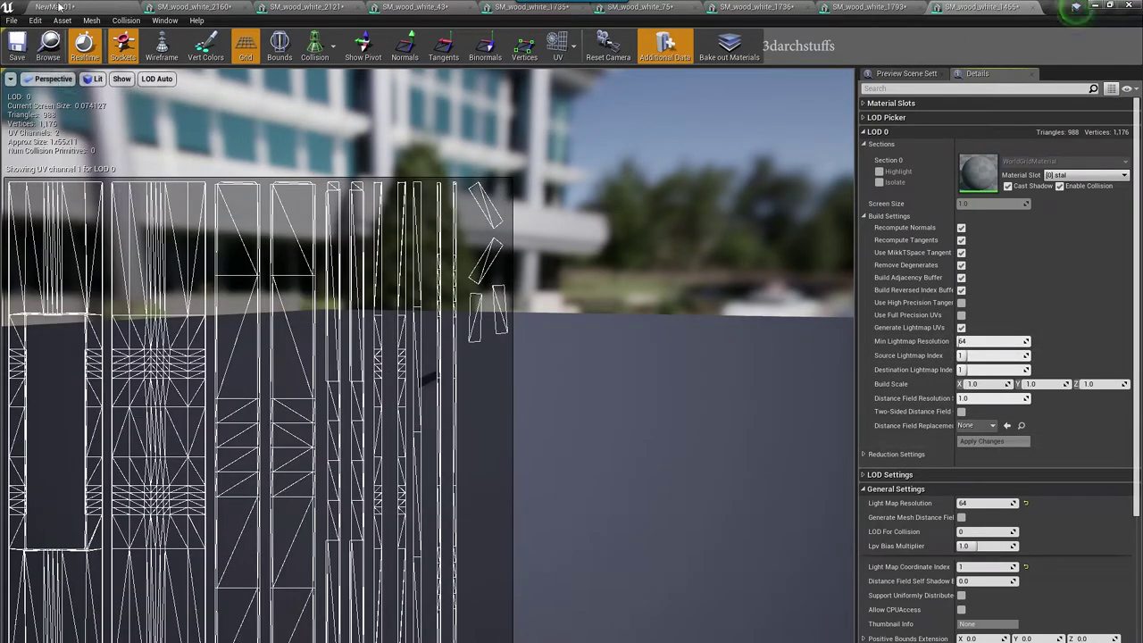
Step: Open the oven glass mesh SM_wood_white_1734, display UV Channel 1, and generate its lightmap UVs with Source Lightmap Index 1
left_click(39, 7)
double_click(1047, 471)
left_click(557, 45)
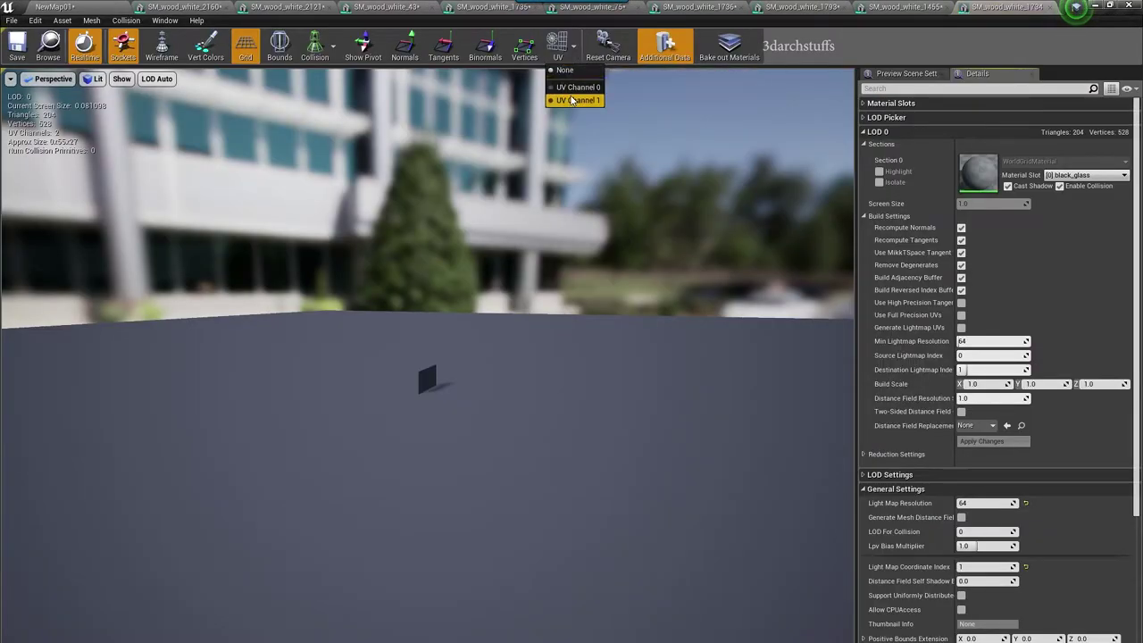
left_click(573, 100)
left_click(961, 328)
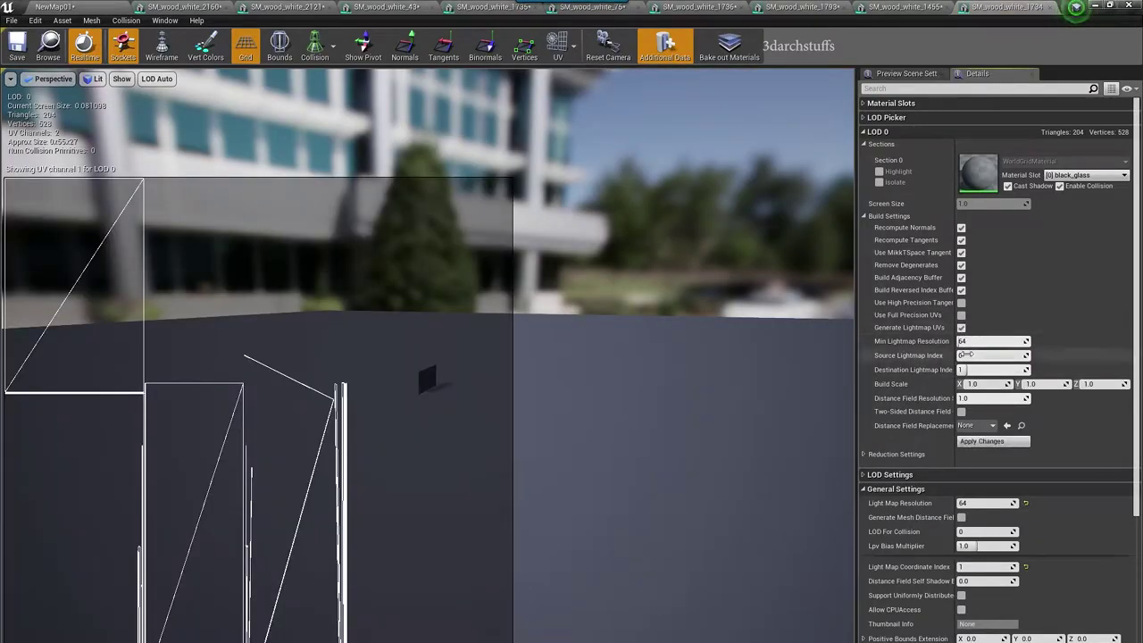
left_click(975, 441)
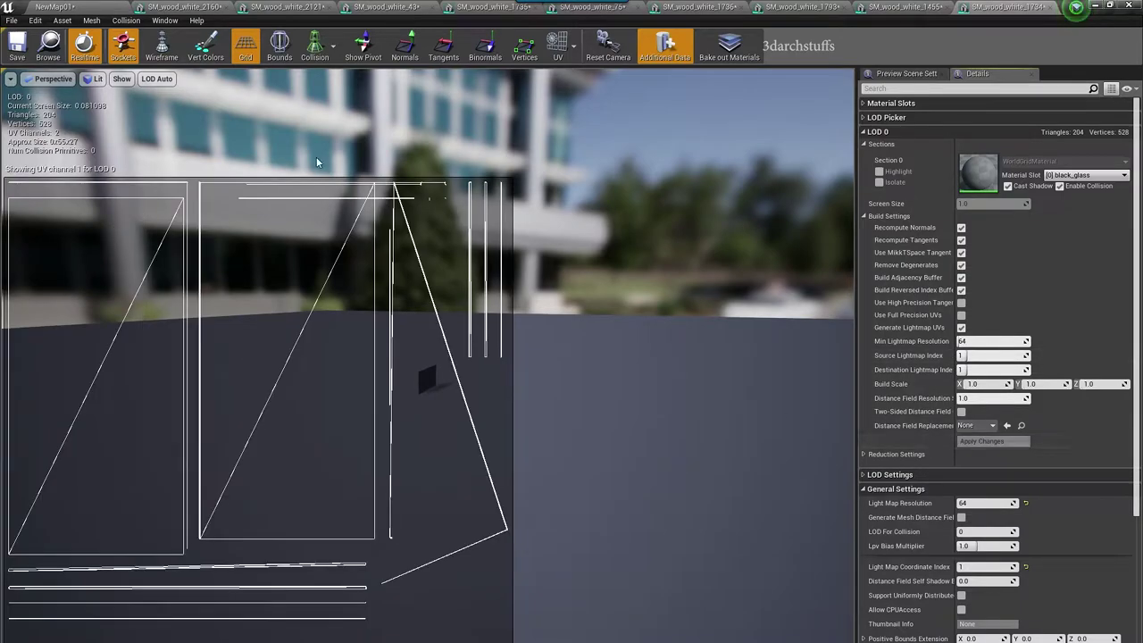
left_click(993, 441)
Step: Select the cabinet door beside the oven, SM_wood_white_1792, generate its mesh's lightmap UVs, and adjust and apply its Source Lightmap Index
left_click(68, 7)
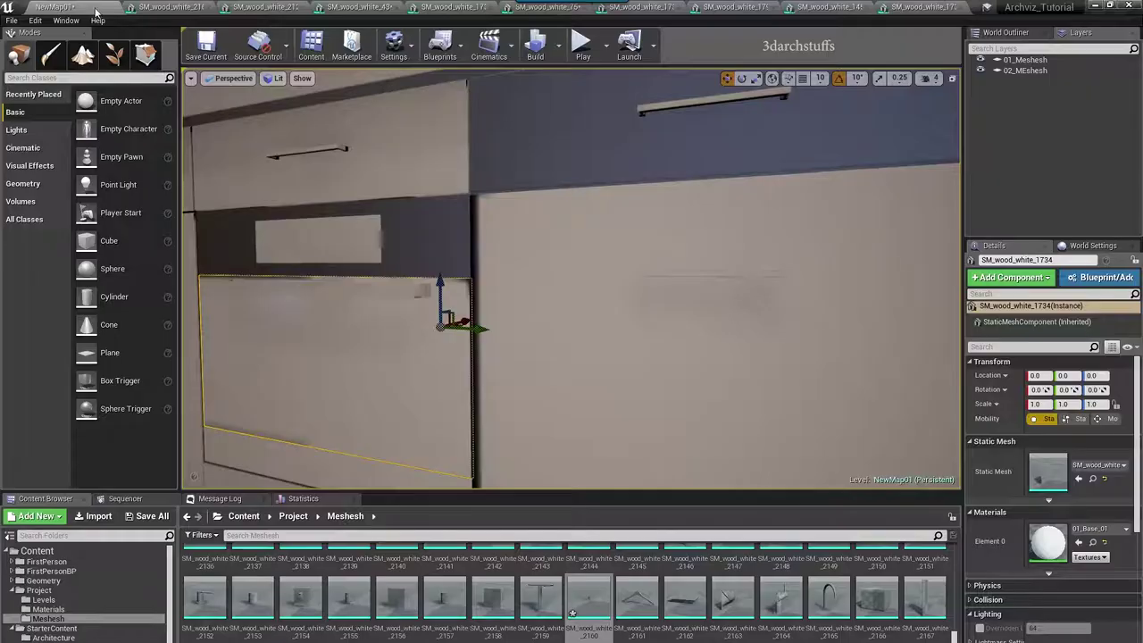
left_click(464, 403)
left_click(536, 392)
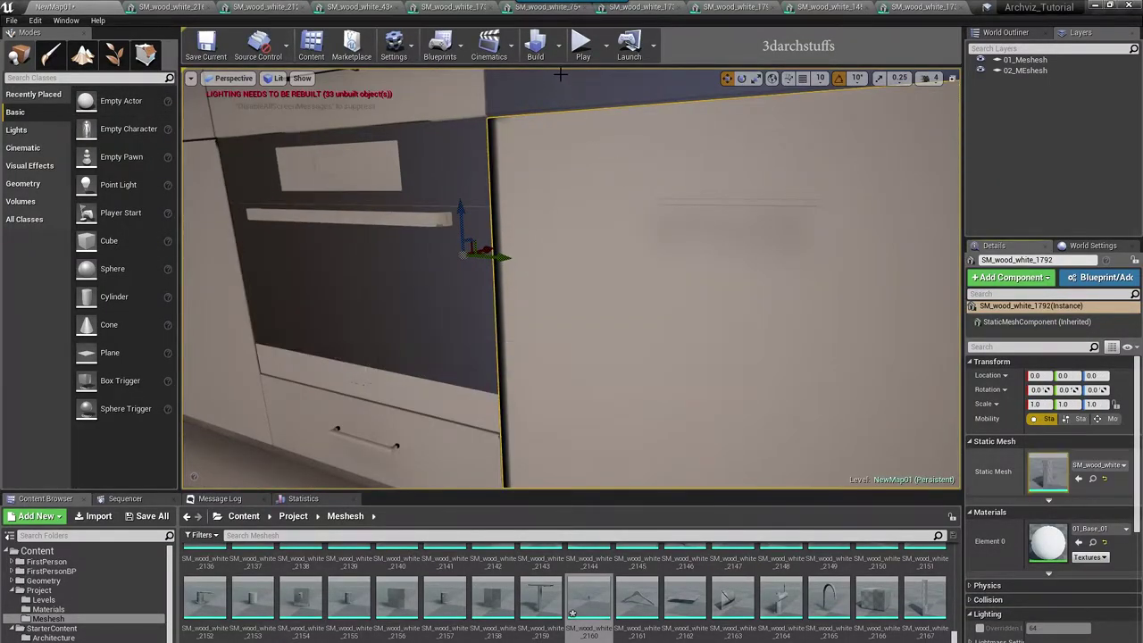
double_click(1048, 471)
left_click(557, 44)
left_click(585, 96)
left_click(961, 328)
left_click(981, 442)
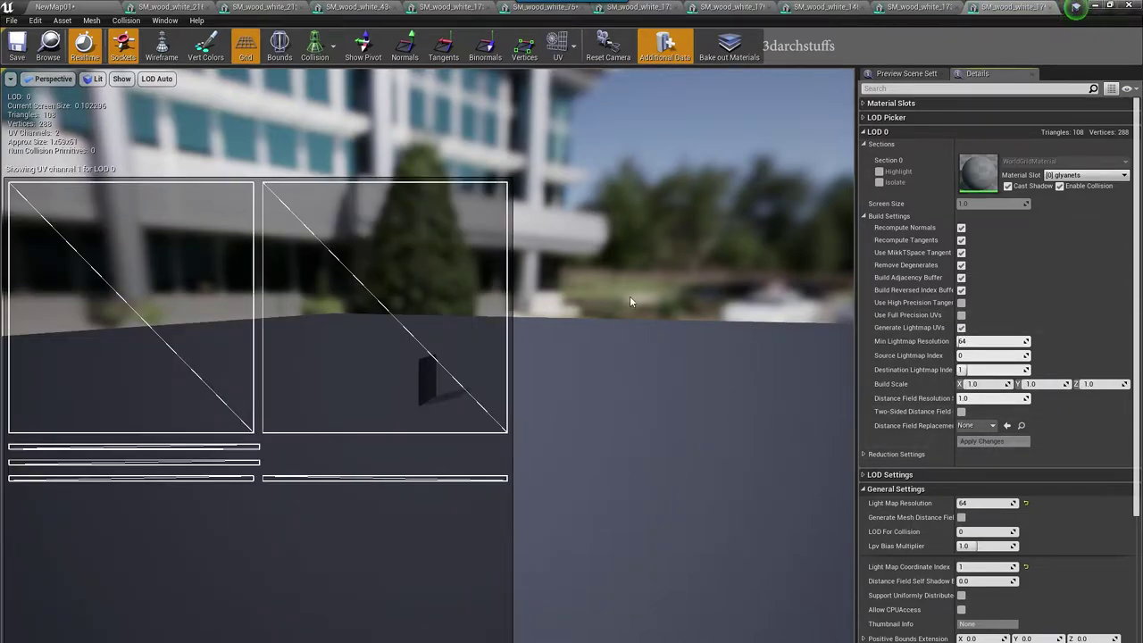
left_click_drag(962, 355, 970, 357)
left_click(987, 441)
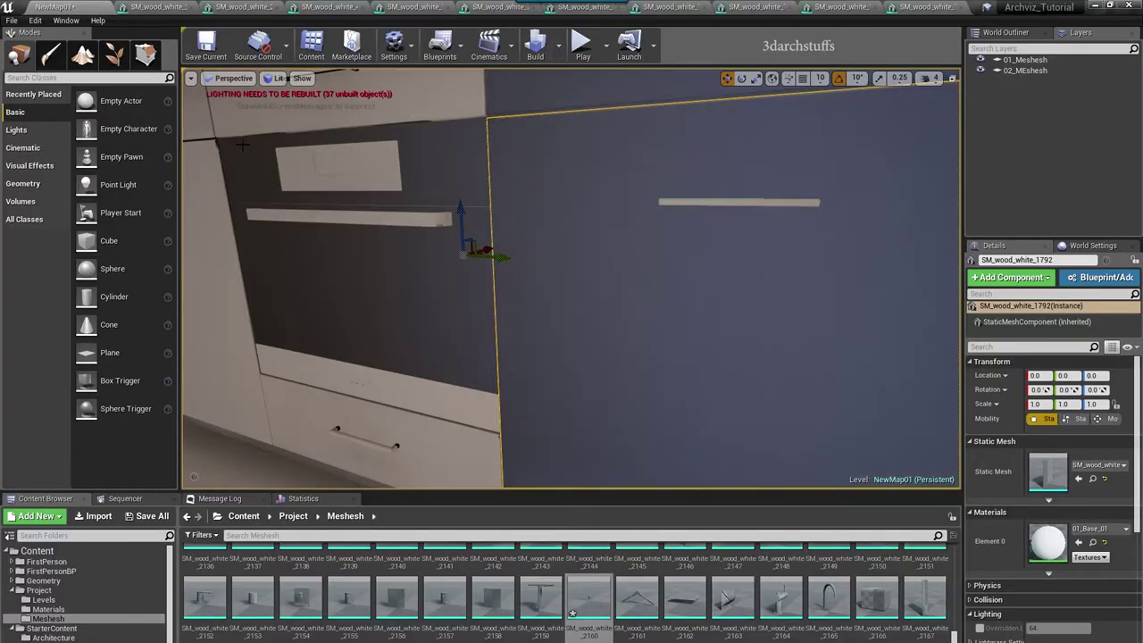
Step: Select the island's other cabinet front, SM_wood_white_1795, and generate lightmap UVs for its mesh with UV Channel 1 displayed
right_click_drag(500, 232, 648, 237)
right_click_drag(562, 155, 554, 161)
double_click(1048, 471)
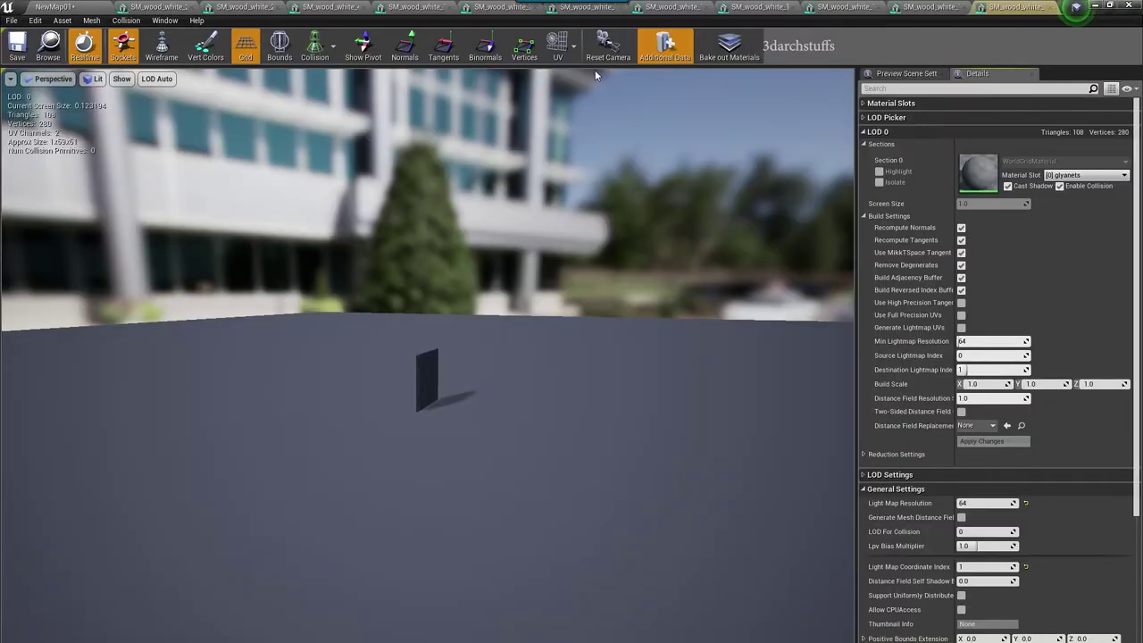
left_click(559, 45)
left_click(576, 93)
left_click(961, 328)
left_click(993, 441)
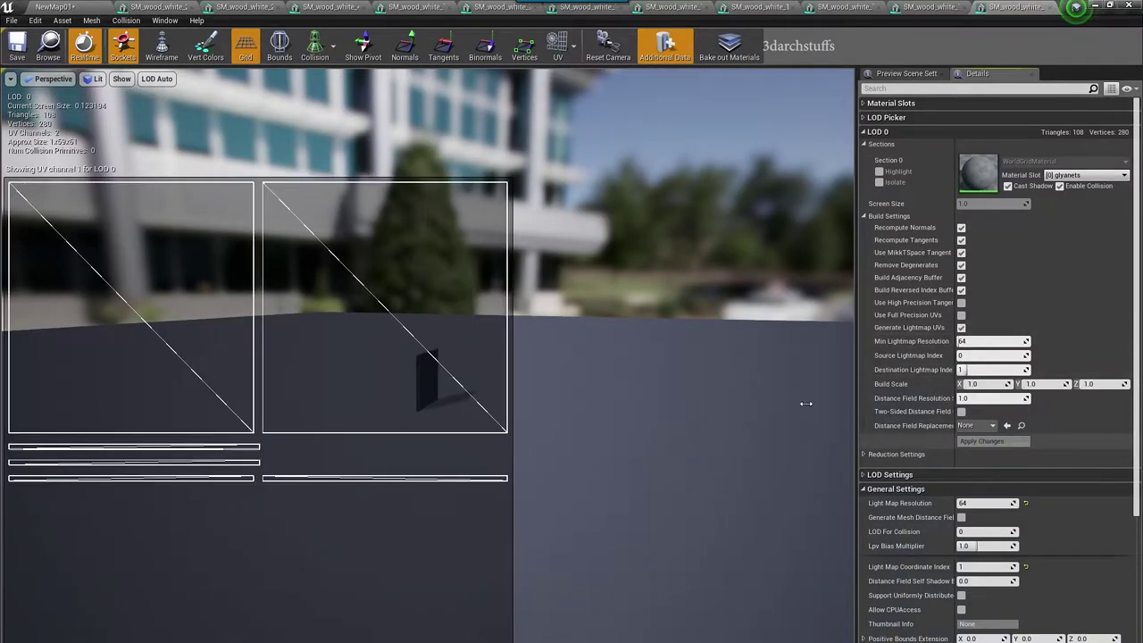
Step: Close the finished mesh editors, keeping only the NewMap01 level and SM_wood_white_1795 open
left_click(192, 8)
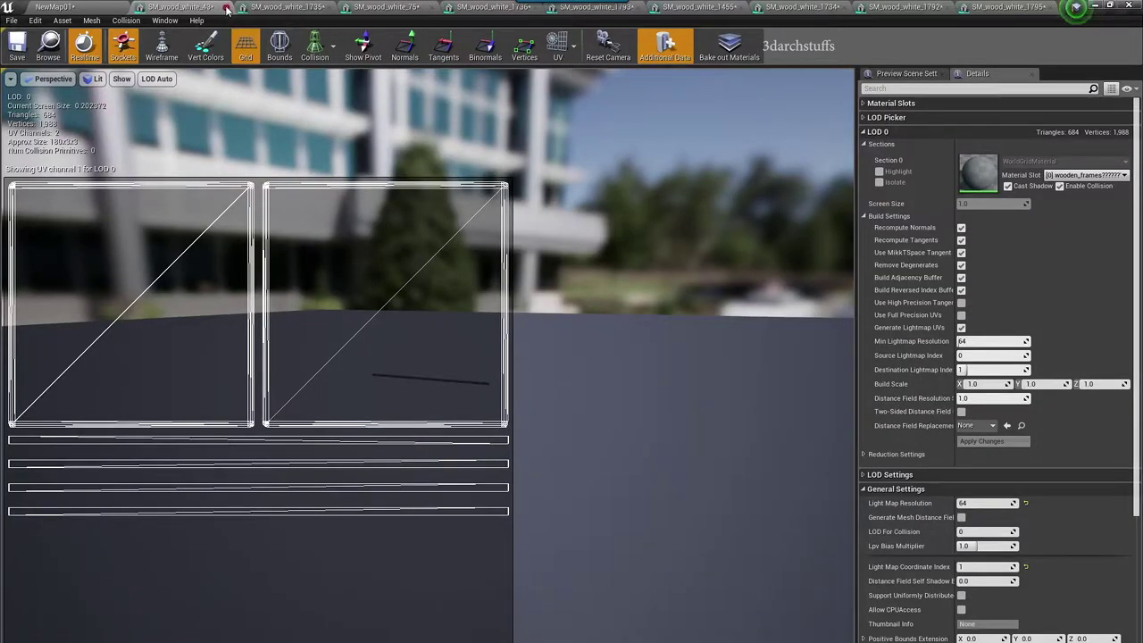
left_click(228, 8)
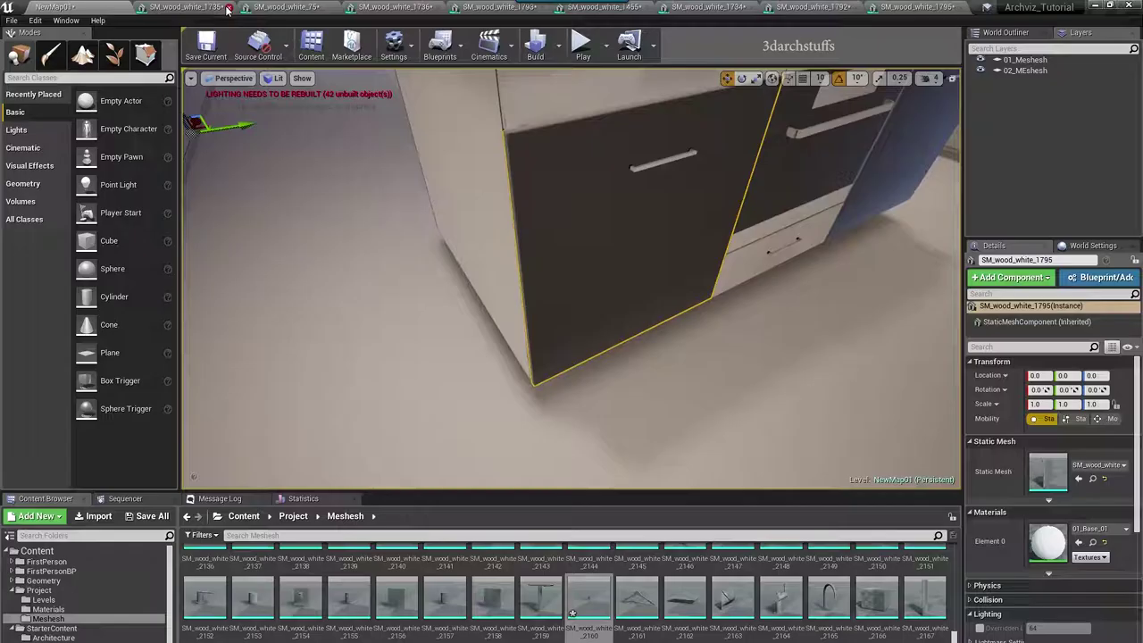
left_click(247, 8)
left_click(246, 8)
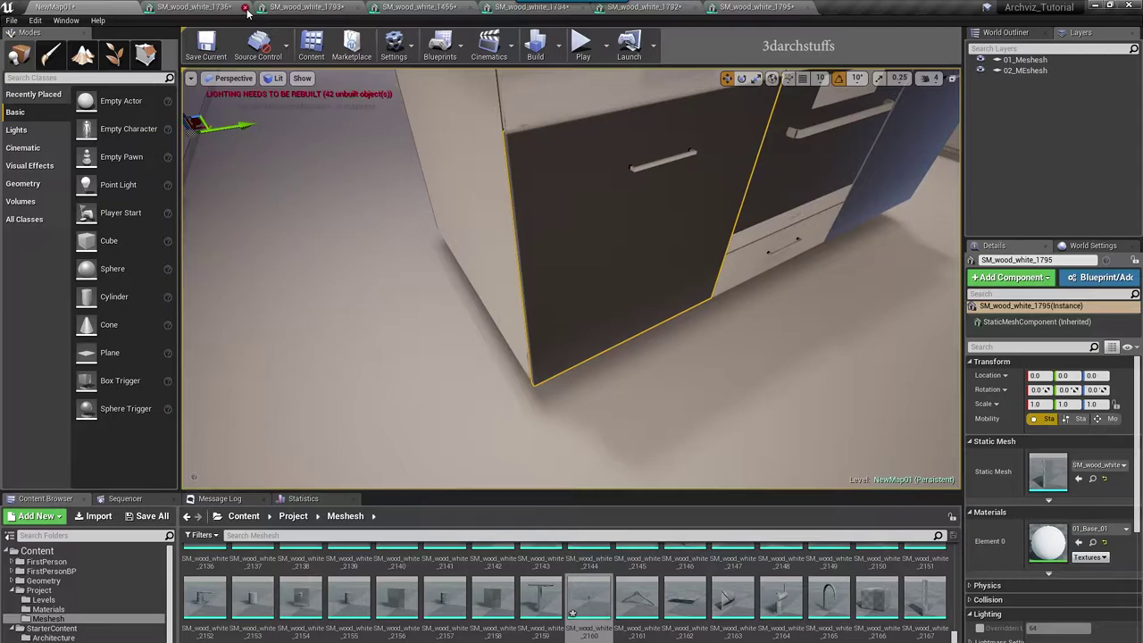
left_click(247, 8)
left_click(246, 8)
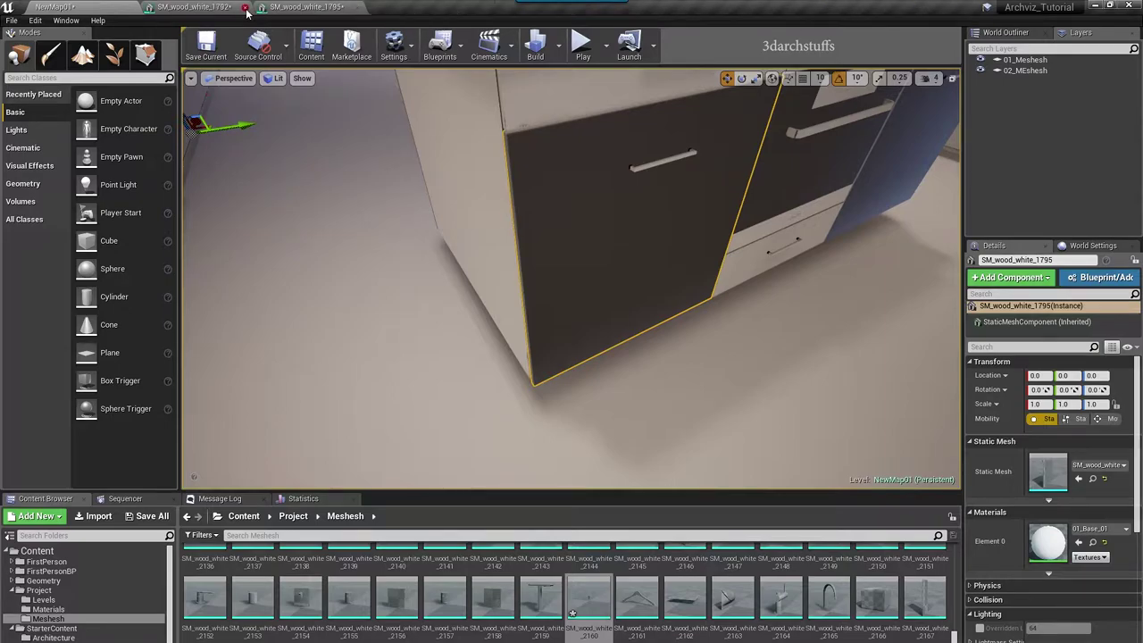
left_click(246, 9)
Step: Select the kitchen island's end panel, SM_wood_white_1737, and generate lightmap UVs for its mesh with UV Channel 1 displayed
right_click_drag(444, 205, 554, 147)
key("Escape")
right_click_drag(467, 273, 393, 286)
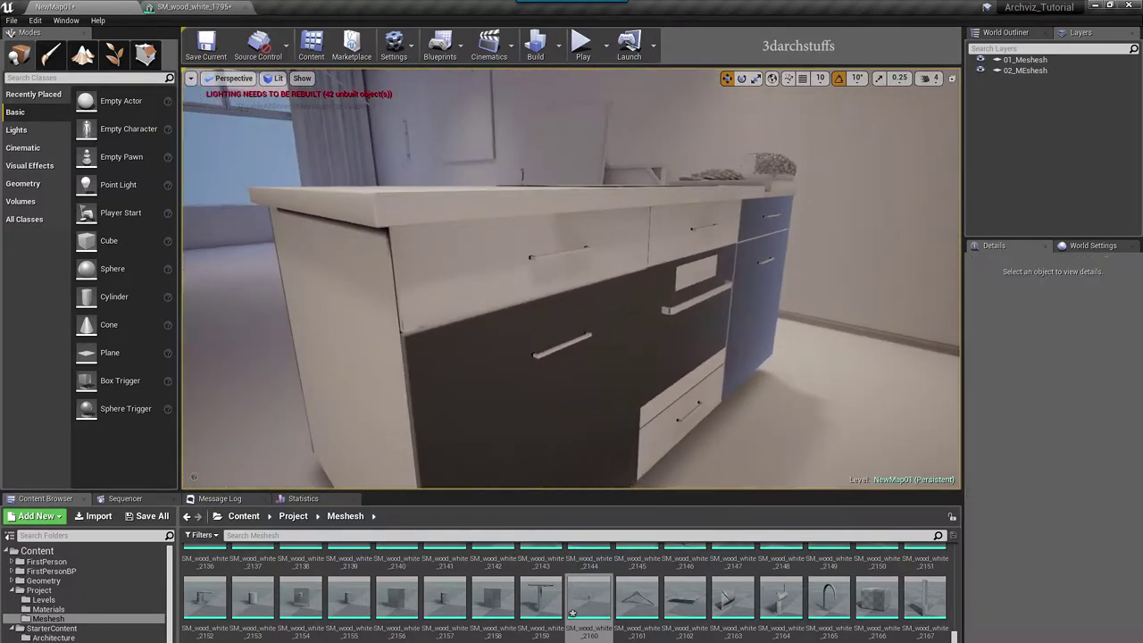
left_click(411, 301)
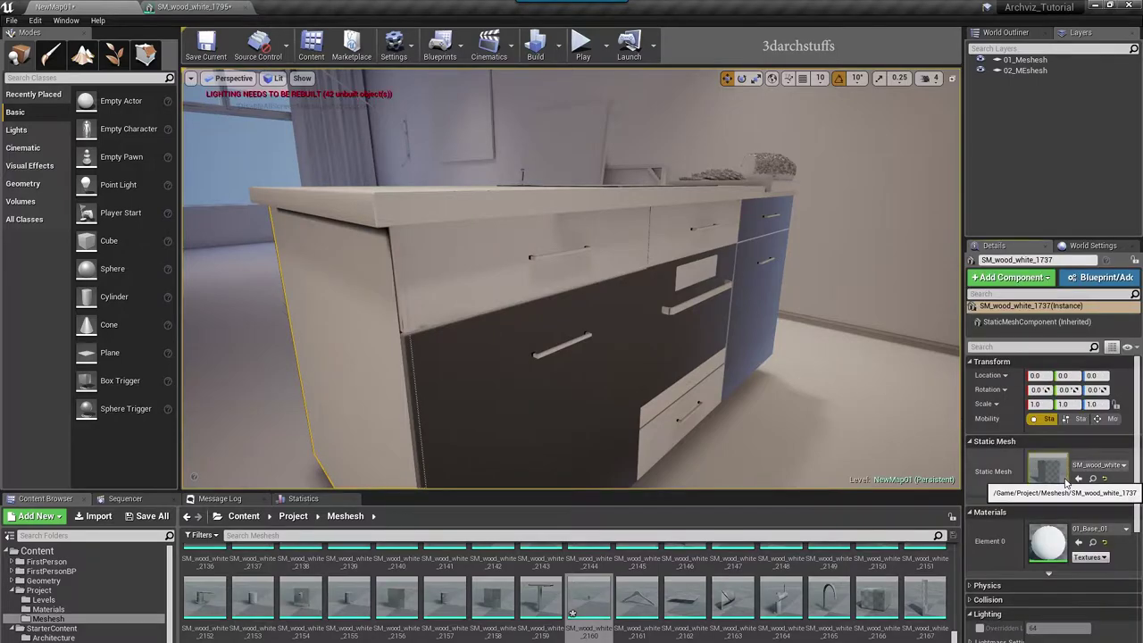
double_click(1098, 466)
left_click(558, 51)
left_click(578, 100)
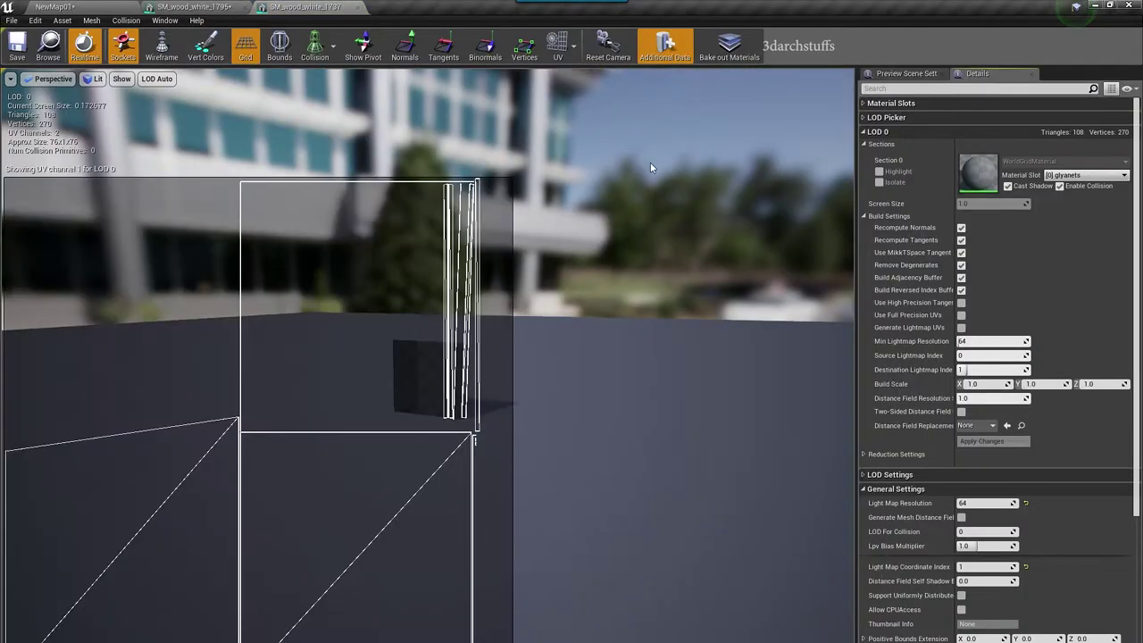
left_click(961, 328)
left_click(982, 441)
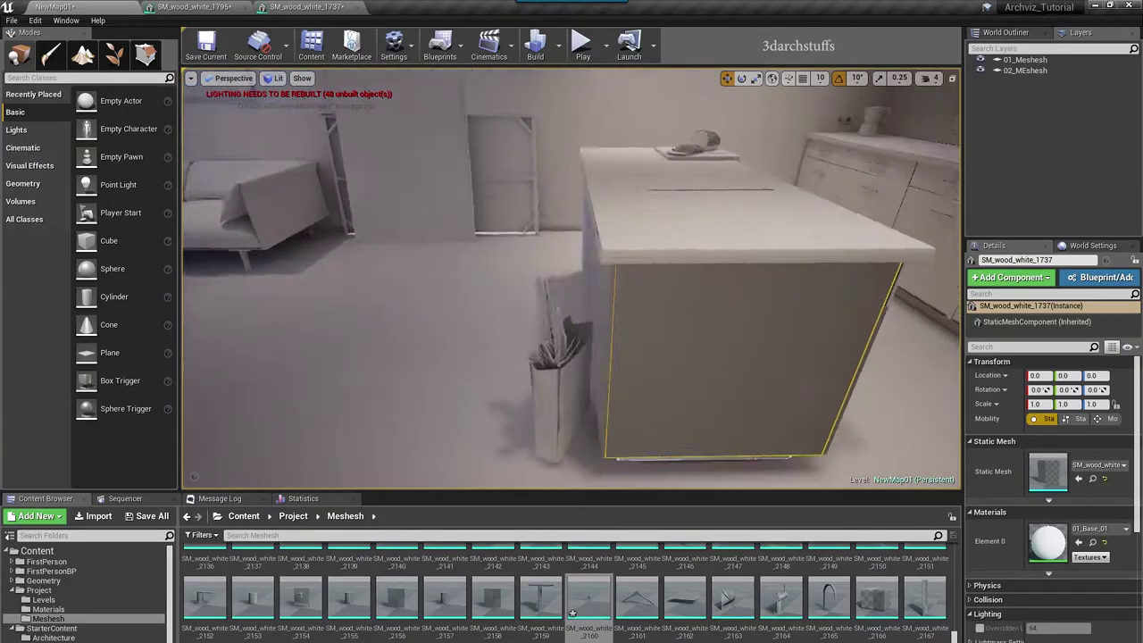
Step: Select the paper bag beside the kitchen island, SM_wood_white_2197, and generate lightmap UVs for its mesh with UV Channel 1 displayed
mouse_move(667, 394)
right_mouse_down()
mouse_move(705, 394)
mouse_move(667, 394)
right_mouse_up()
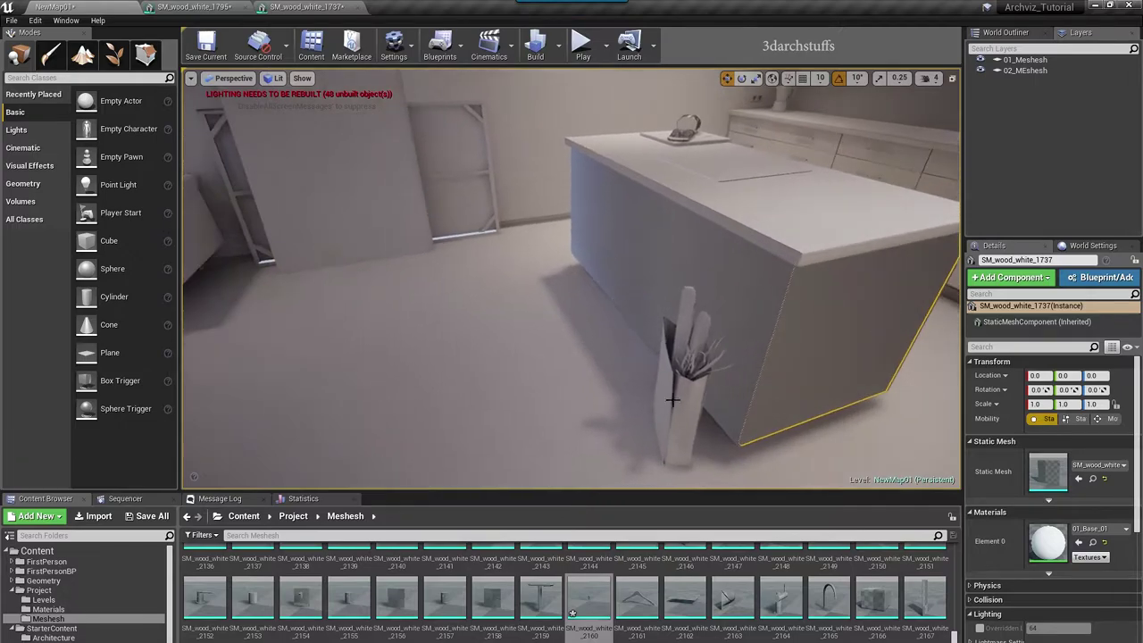
key("f")
left_click_drag(607, 414, 943, 477, "alt")
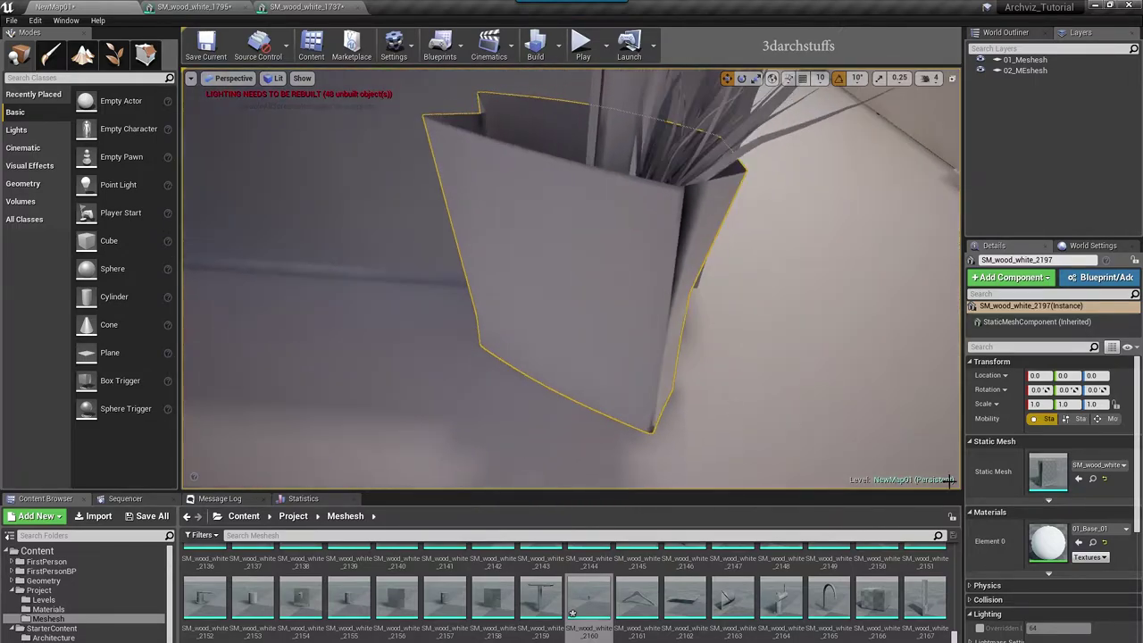
double_click(1047, 471)
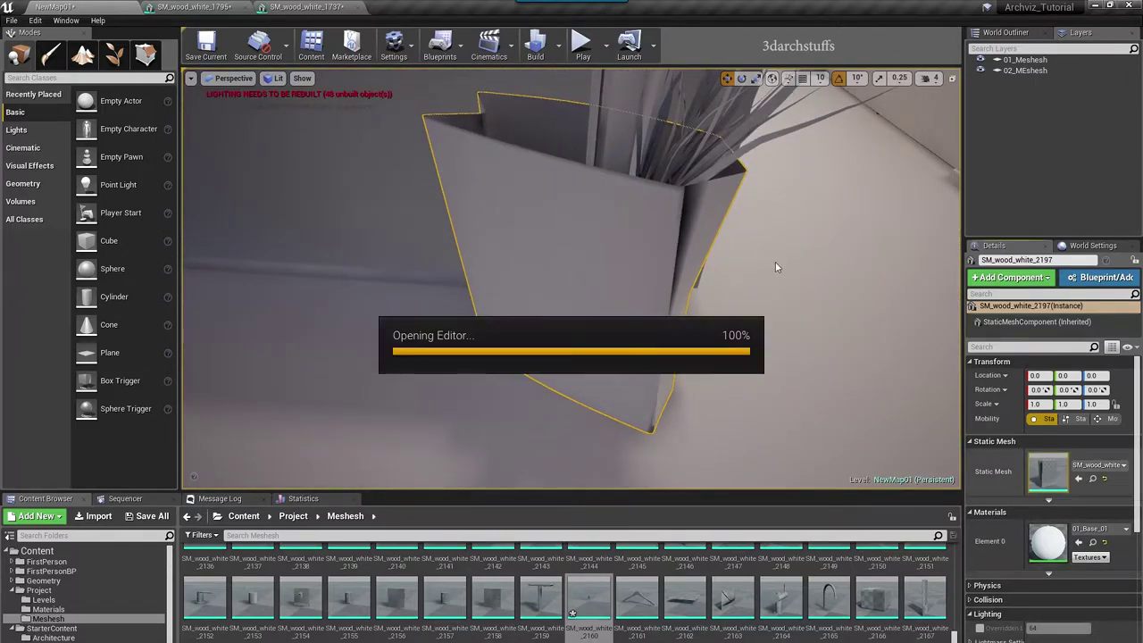
left_click(557, 46)
left_click(578, 100)
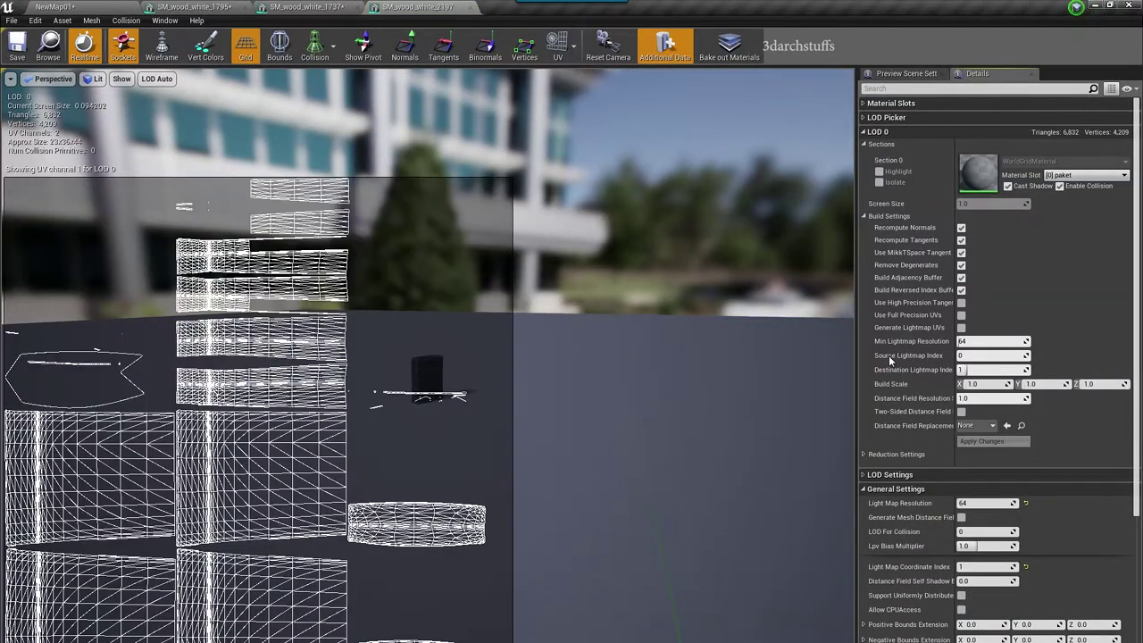
left_click(961, 328)
left_click(991, 440)
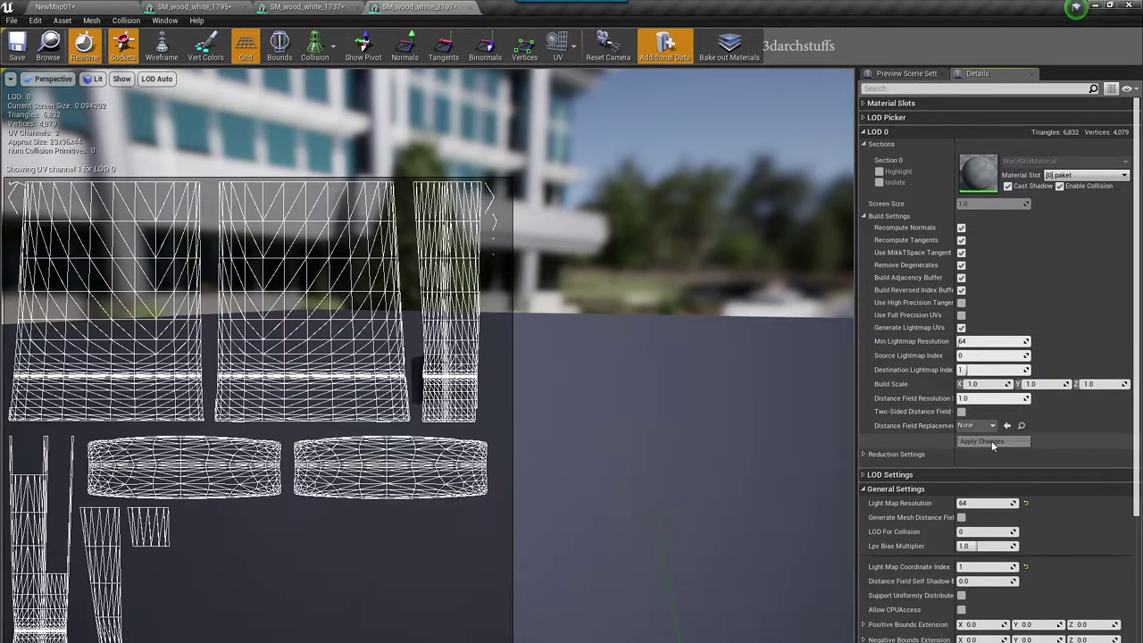
Step: Select the kitchen island's plinth, SM_wood_white_1738, and generate lightmap UVs for its mesh with UV Channel 1 displayed
left_click(109, 7)
right_click_drag(458, 201, 468, 112)
scroll(456, 199, "up", 2)
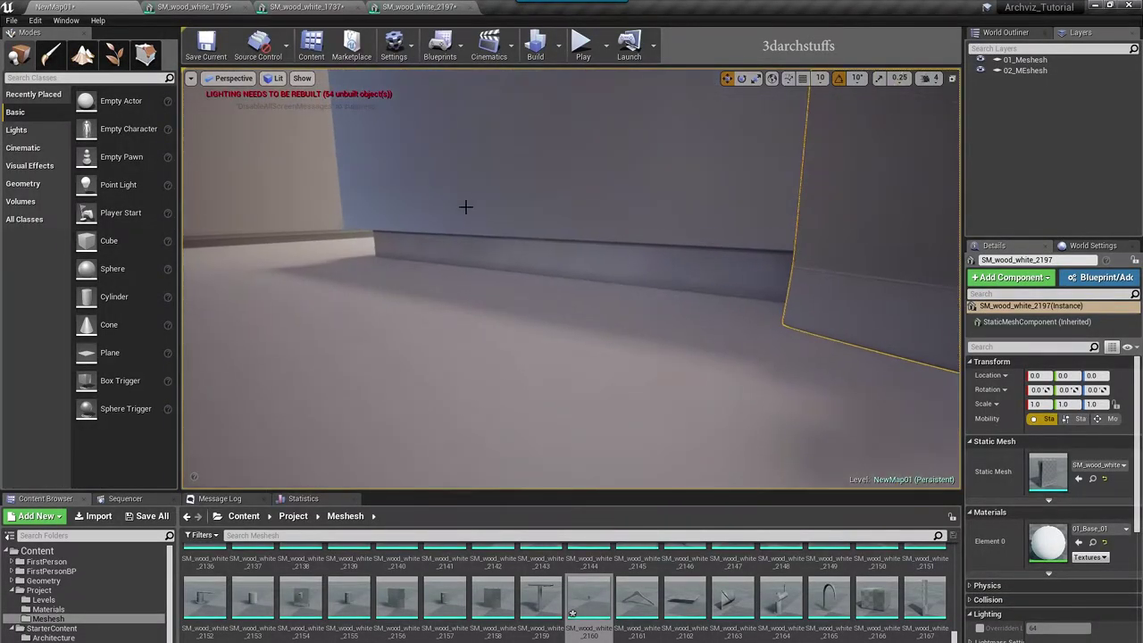
left_click(523, 247)
double_click(1047, 473)
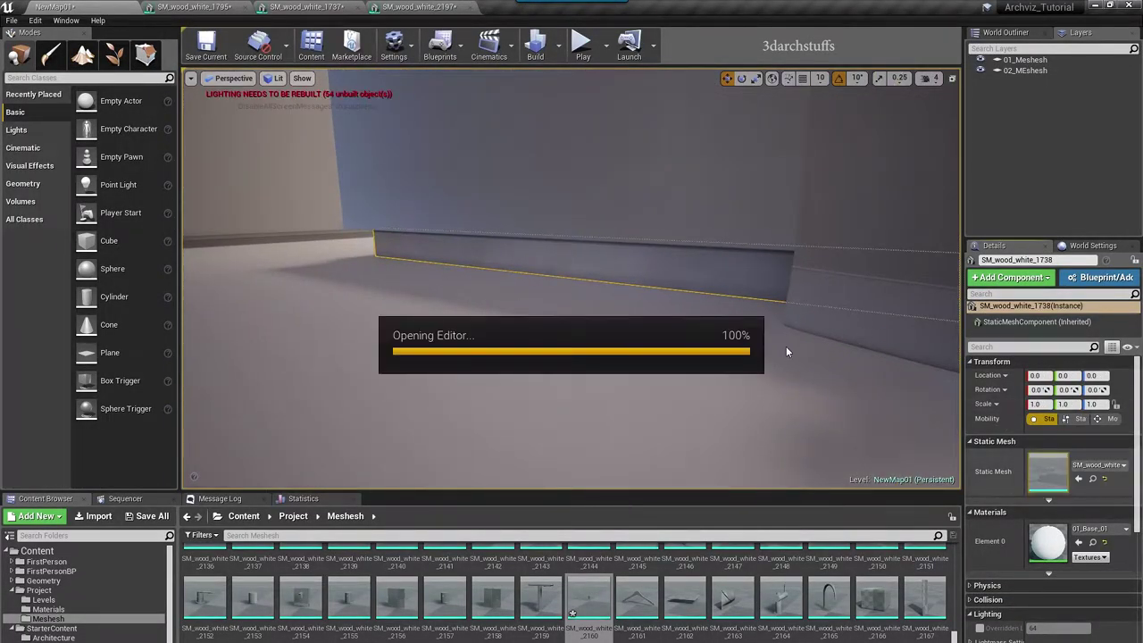
left_click(558, 45)
left_click(562, 101)
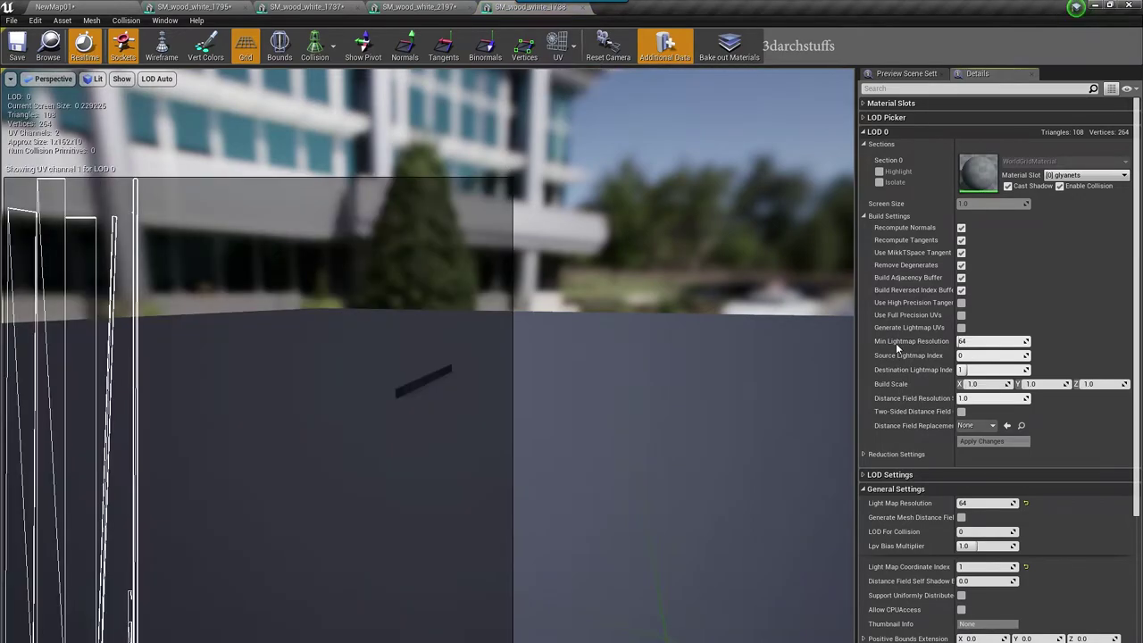
left_click(961, 328)
left_click(982, 440)
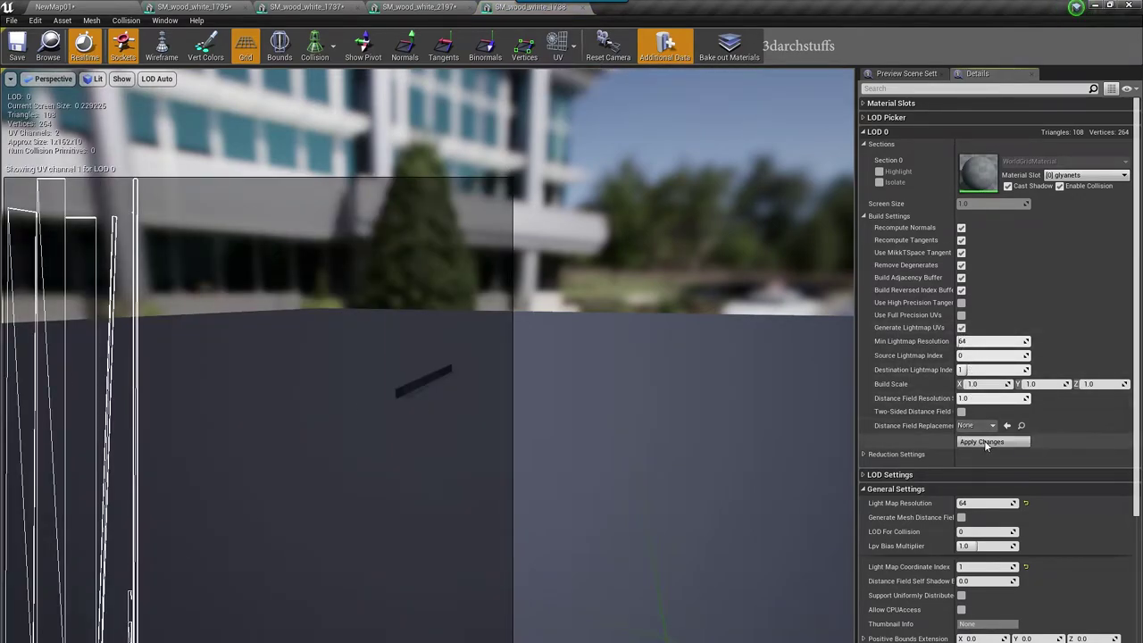
Step: In the NewMap01 level, select the wall's baseboard, SM_wood_white_35, and the plinth below the kitchen cabinets
left_click(120, 11)
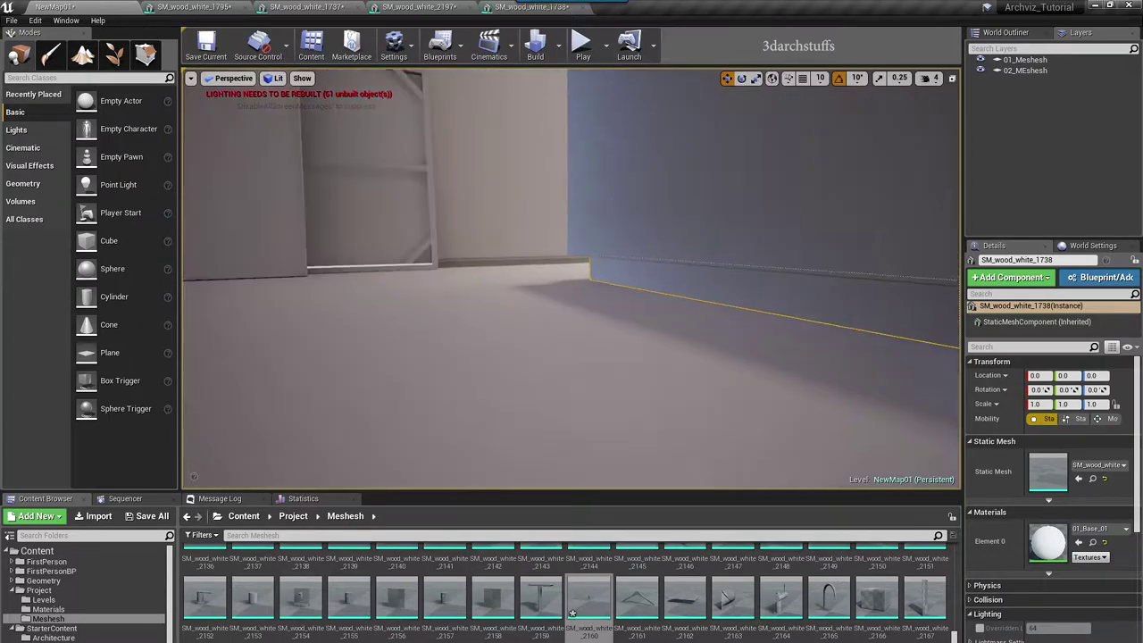
right_click_drag(590, 324, 482, 322)
right_click_drag(667, 278, 676, 251)
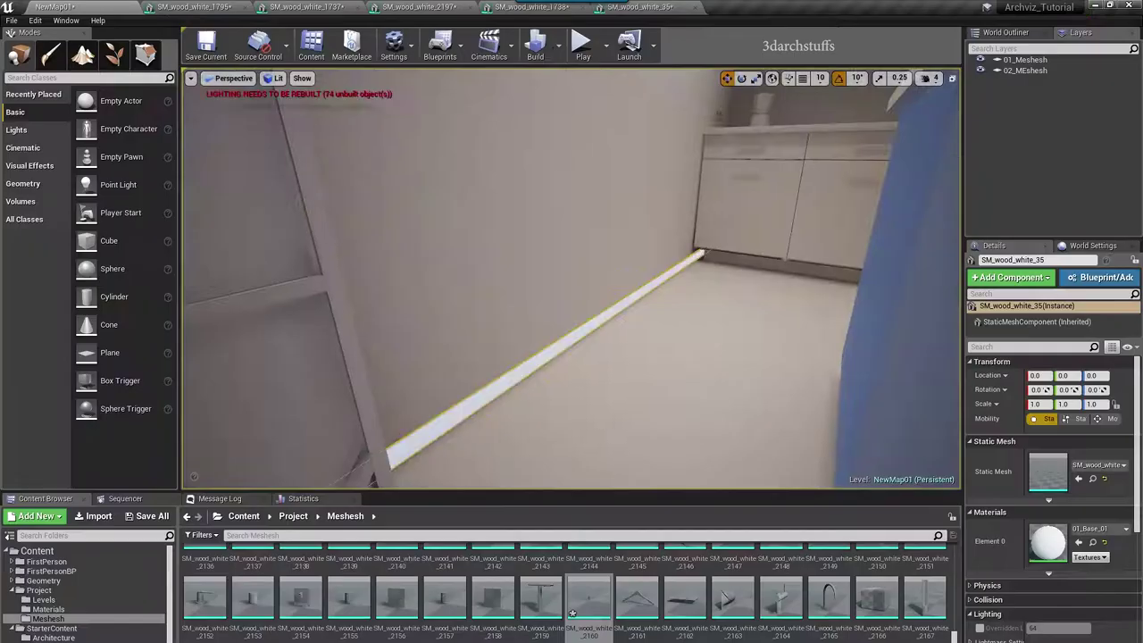
left_click(779, 267)
Step: Select the filter panel on the underside of the range hood, SM_wood_white_2253
right_click_drag(572, 295, 591, 95)
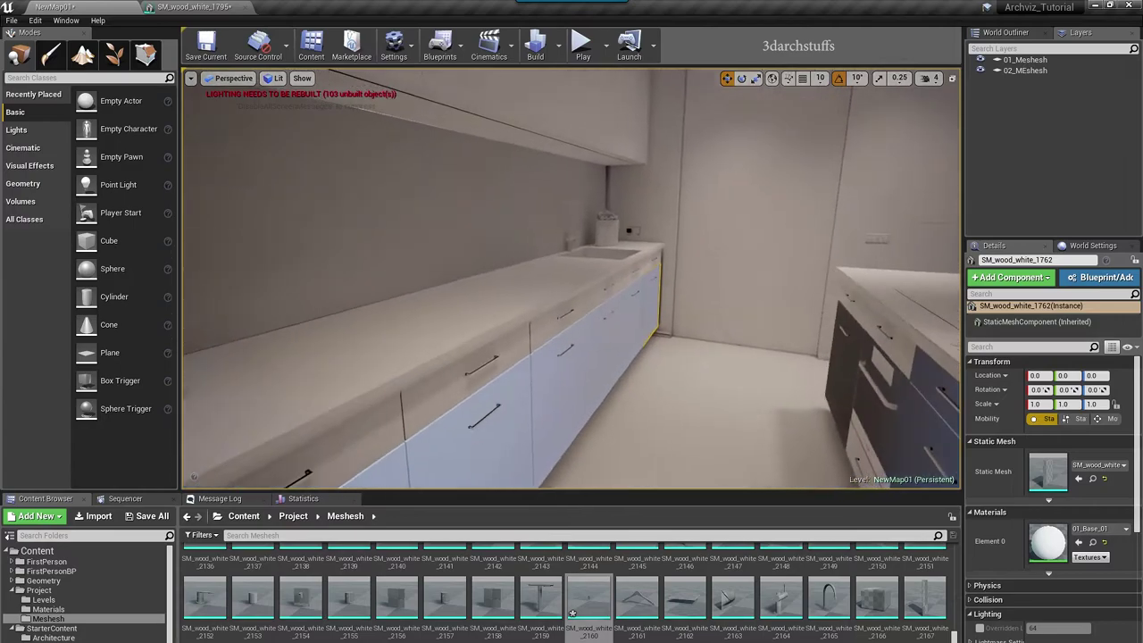
left_click(519, 285)
right_click_drag(598, 313, 676, 278)
key("w")
right_click_drag(684, 320, 665, 302)
left_click(497, 319)
right_click_drag(497, 319, 479, 321)
right_click_drag(613, 265, 611, 250)
key("f")
Step: Open the SM_wood_white_2253 mesh in its editor and examine the checker texture on the panel's underside
double_click(1048, 472)
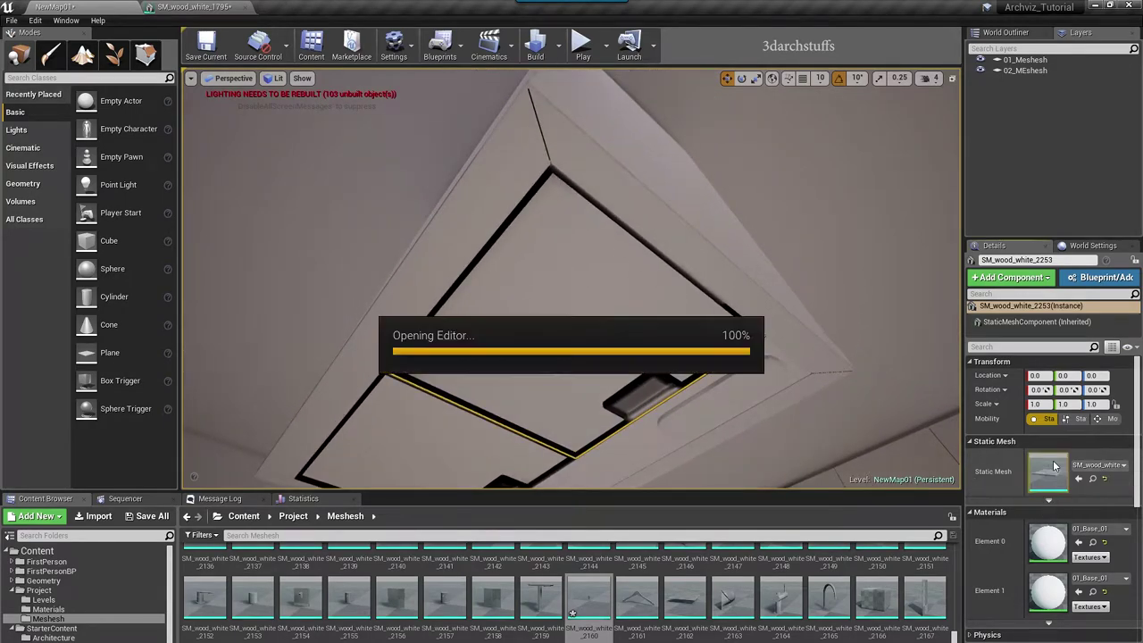
key("f")
left_click_drag(541, 397, 488, 281, "alt")
right_click_drag(541, 401, 541, 344)
left_click_drag(539, 439, 688, 352, "alt")
left_click_drag(492, 518, 524, 482)
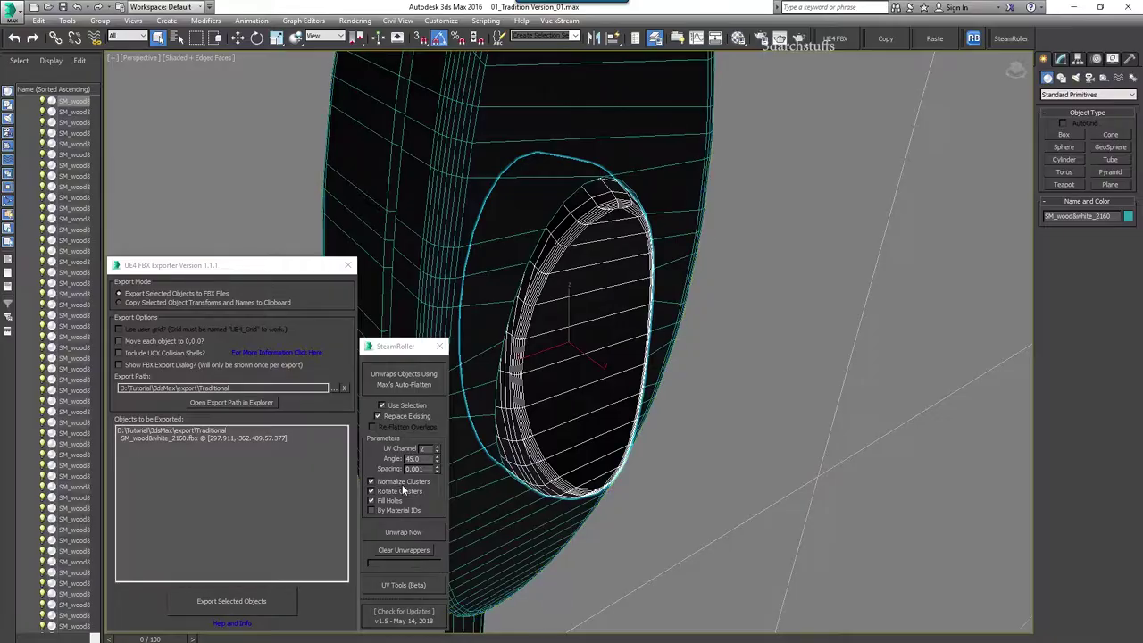
Step: Switch to 3ds Max and select the range hood's filter panel, SM_wood&white_2253, for a close view from below
scroll(605, 458, "down", 5)
middle_click_drag(727, 456, 827, 407, "alt")
middle_click_drag(902, 369, 848, 375)
left_click(639, 260)
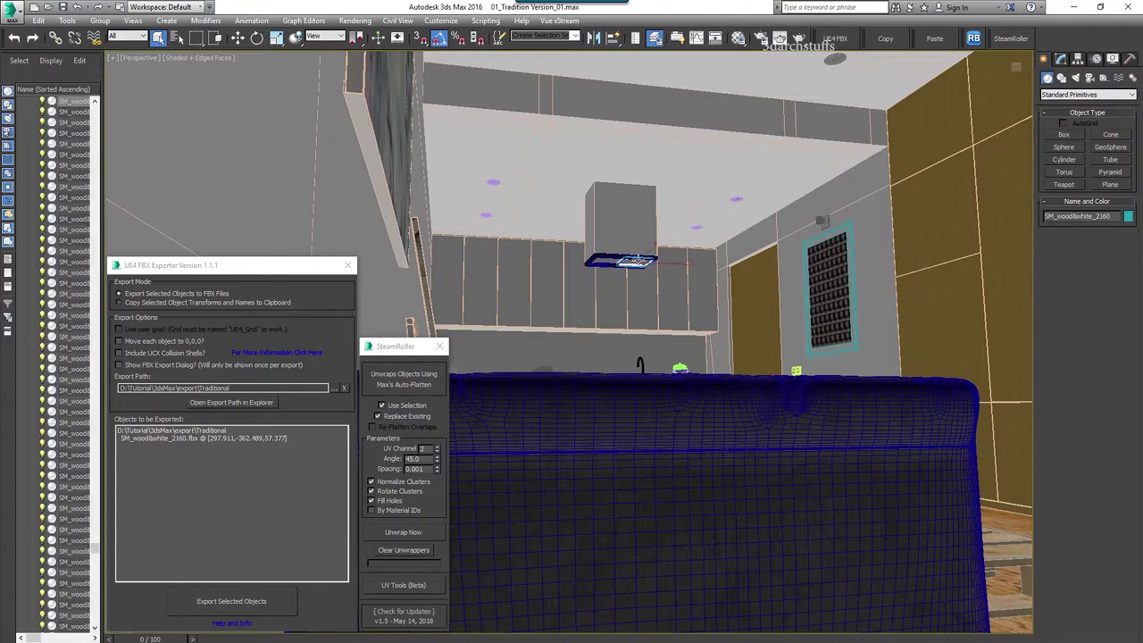
key("z")
middle_click_drag(656, 391, 733, 328, "alt")
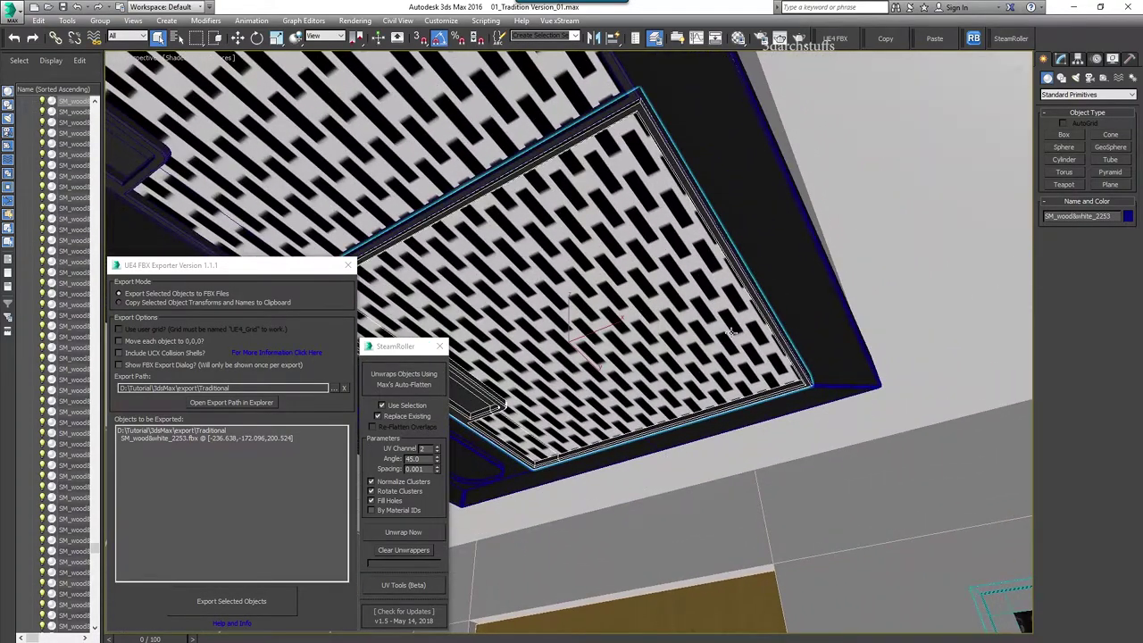
key("Delete")
left_click(750, 281)
key("Delete")
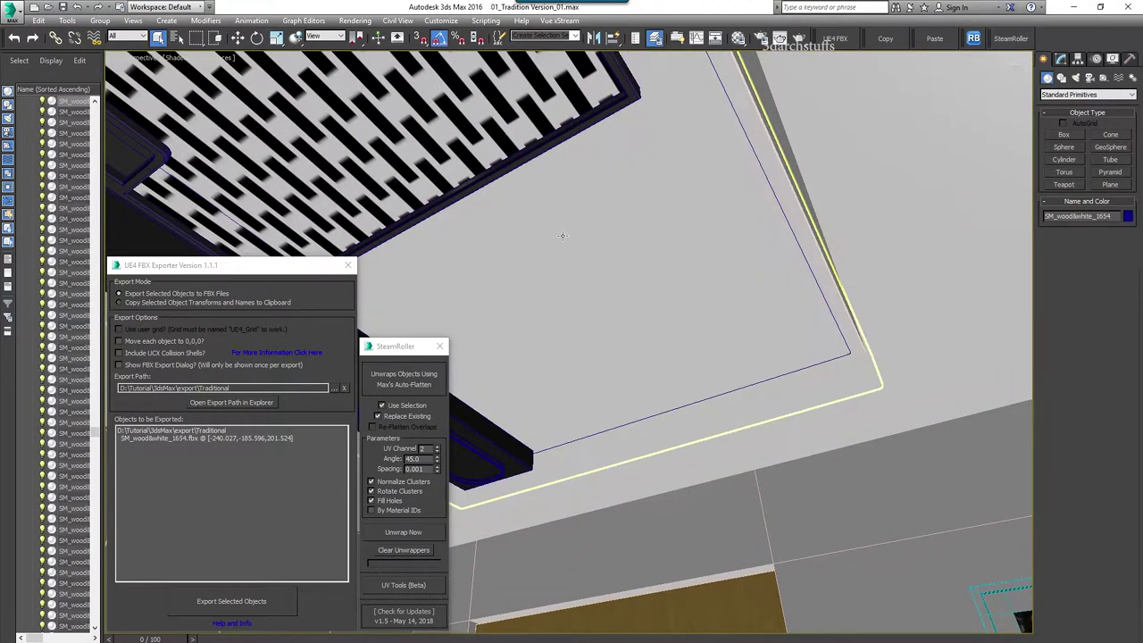
left_click(508, 151)
right_click(646, 203)
left_click(414, 186)
middle_click_drag(536, 223, 575, 251, "alt")
key("ctrl+z")
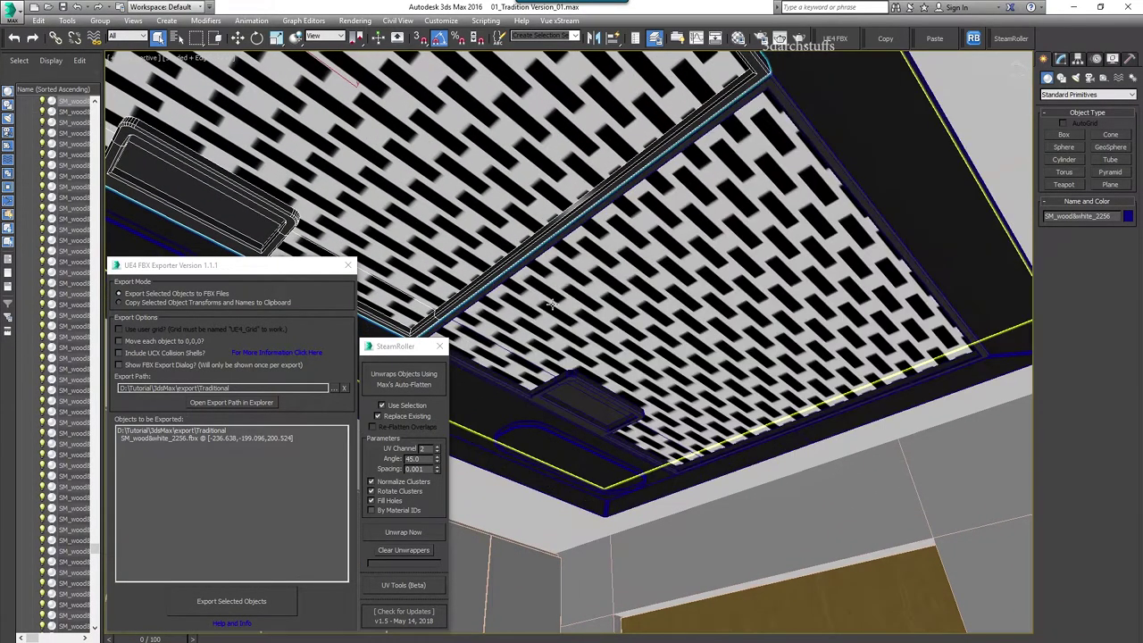
Step: Apply UVW Map to the hood's filter panels, using Box mapping on SM_wood&white_2253 and collapsing it before mapping SM_wood&white_2256
left_click(660, 259)
left_click(1061, 61)
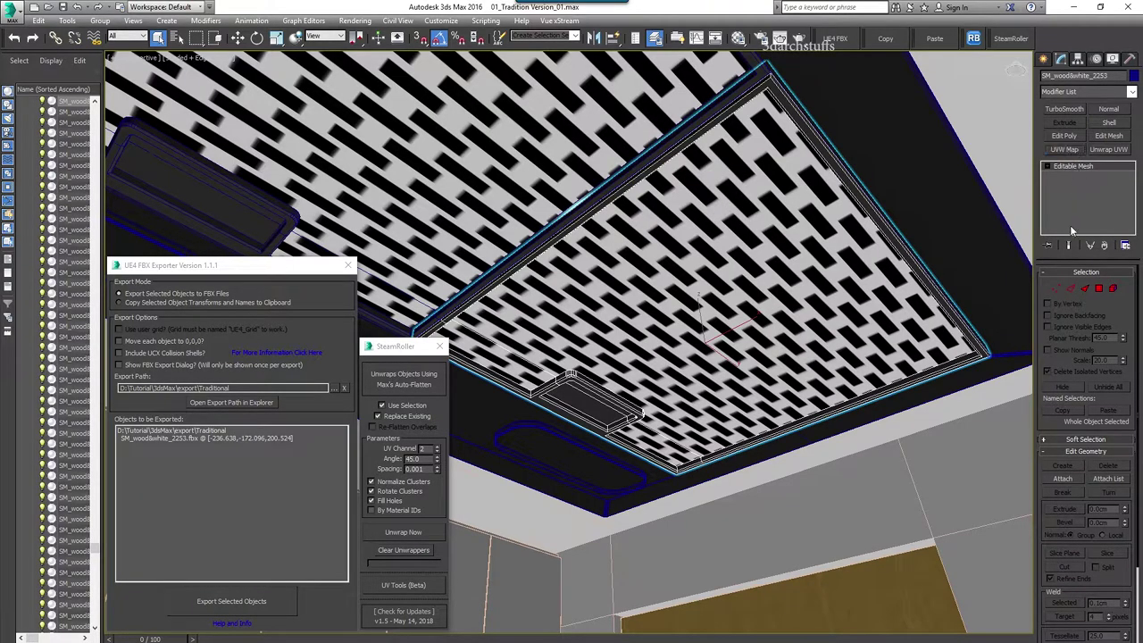
left_click(1064, 149)
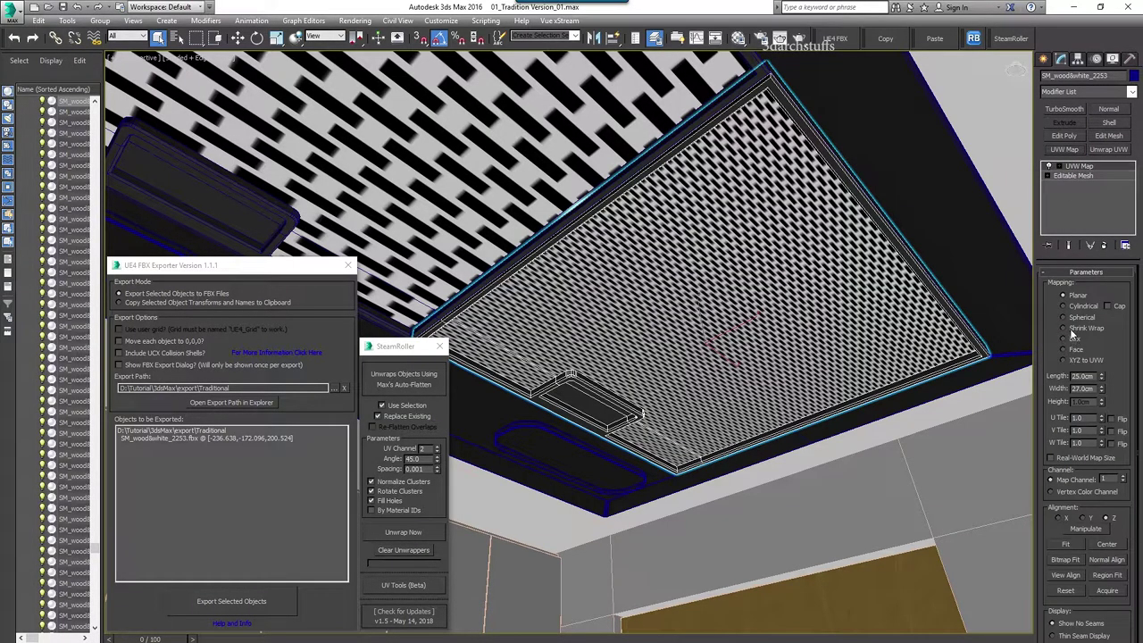
left_click(1065, 340)
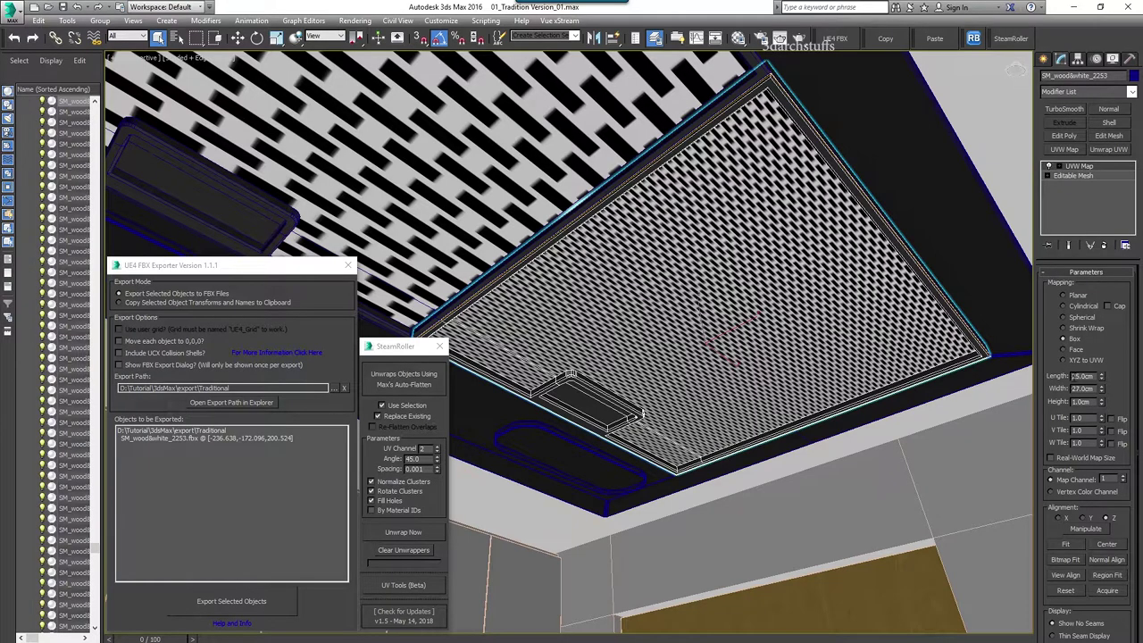
left_click(589, 165)
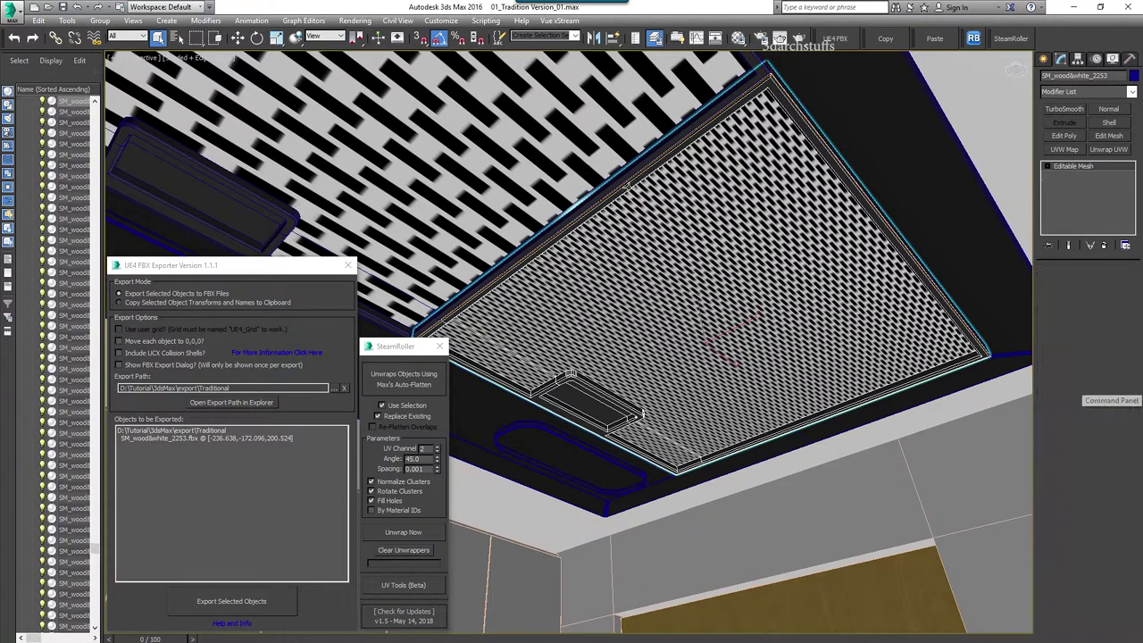
left_click(1068, 150)
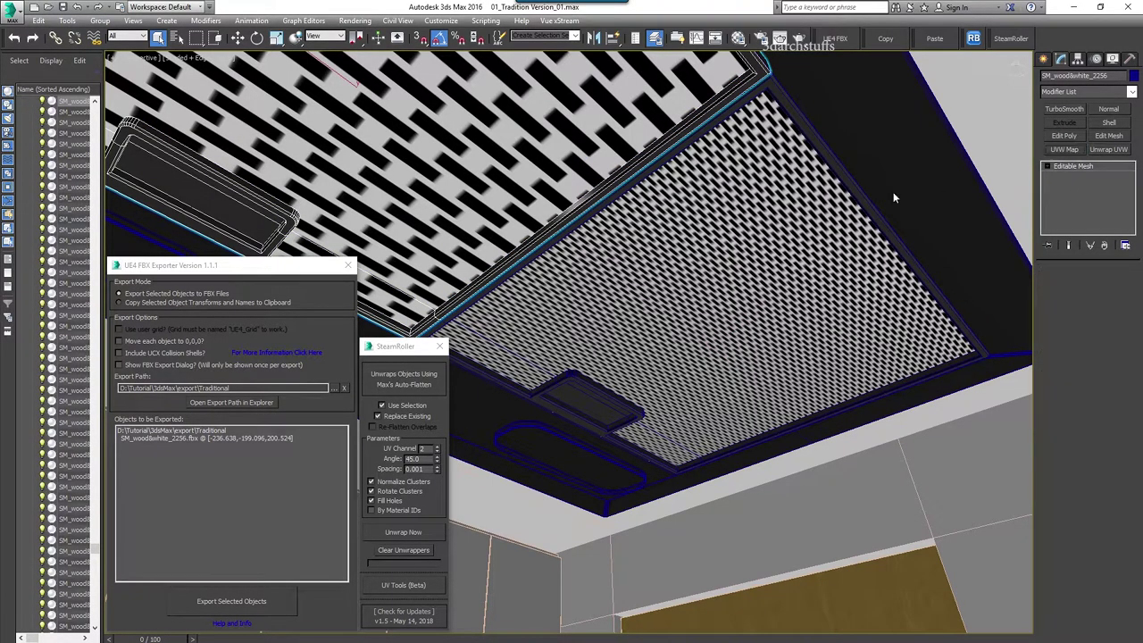
Step: Select both hood filter panels, SM_wood&white_2256 and SM_wood&white_2253, and export them as FBX files to the Traditional folder
middle_click_drag(713, 247, 755, 361)
left_click(797, 343, "ctrl")
middle_click_drag(536, 517, 638, 426)
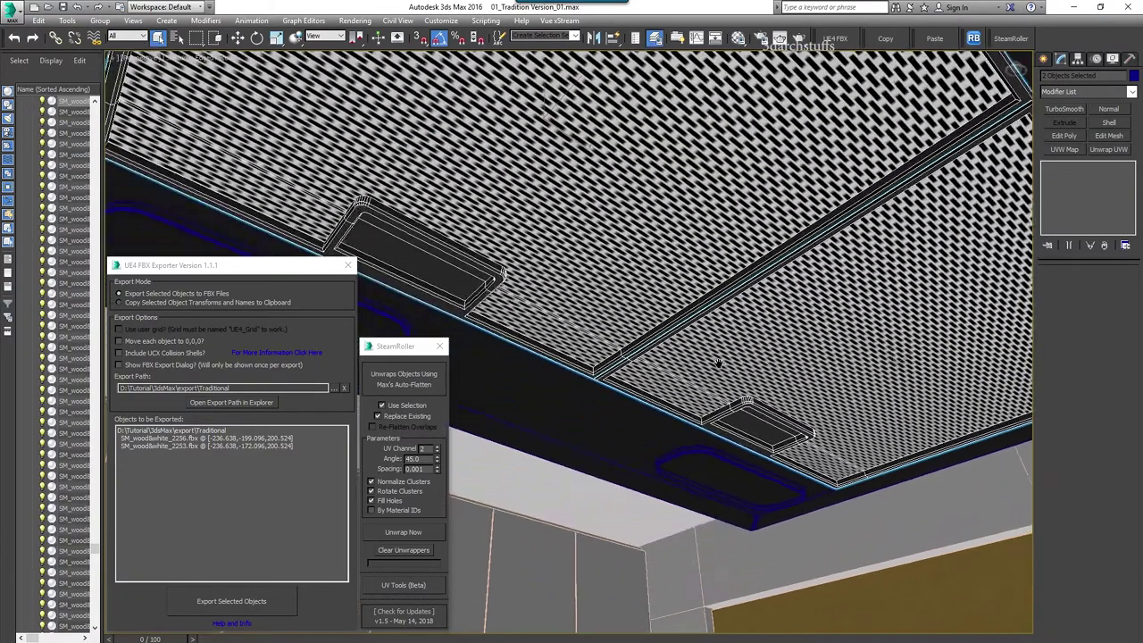
left_click(275, 605)
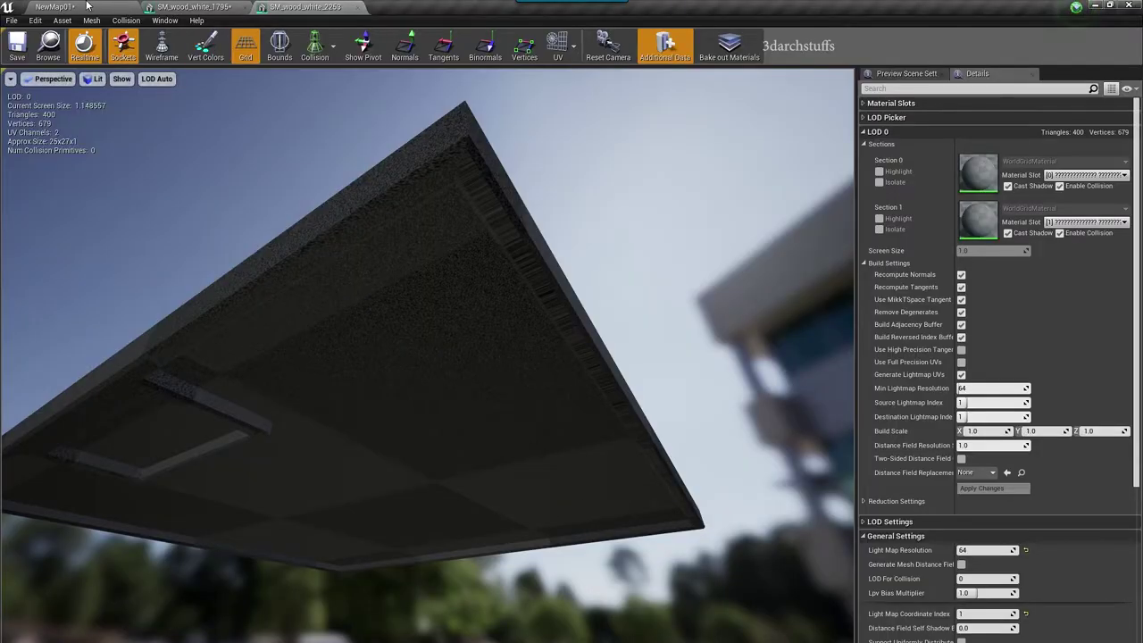
Step: Switch to Unreal, locate SM_wood_white_2253 in the Meshesh folder, and import the exported hood panels, overwriting all existing assets
left_click(88, 5)
right_click_drag(700, 354, 743, 371)
key("ctrl+b")
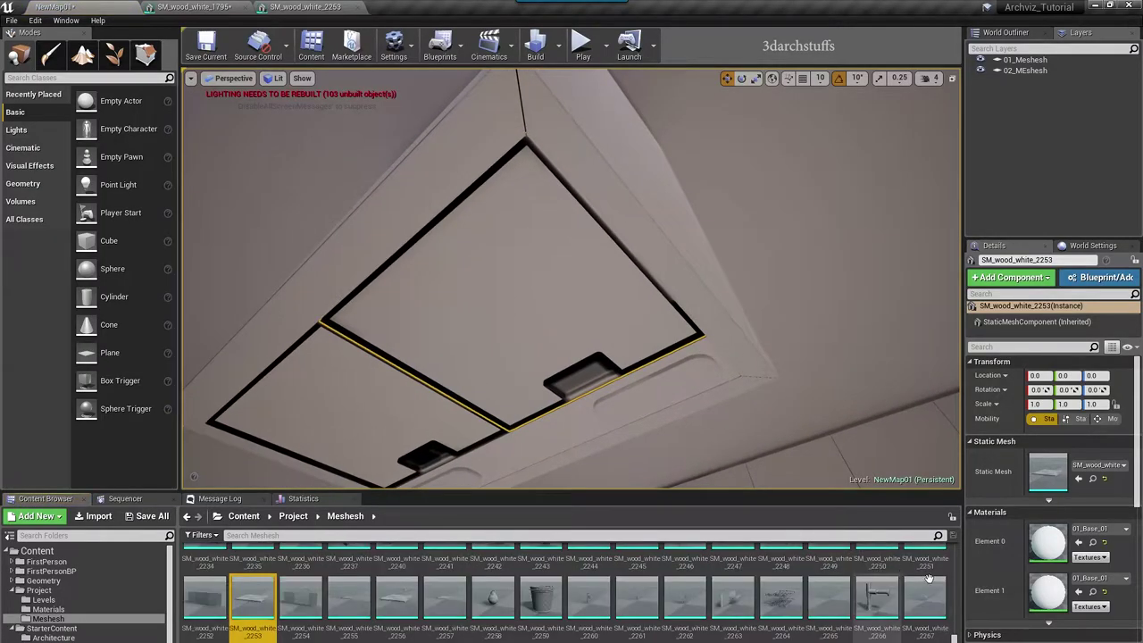
right_click(952, 591)
left_click(1004, 307)
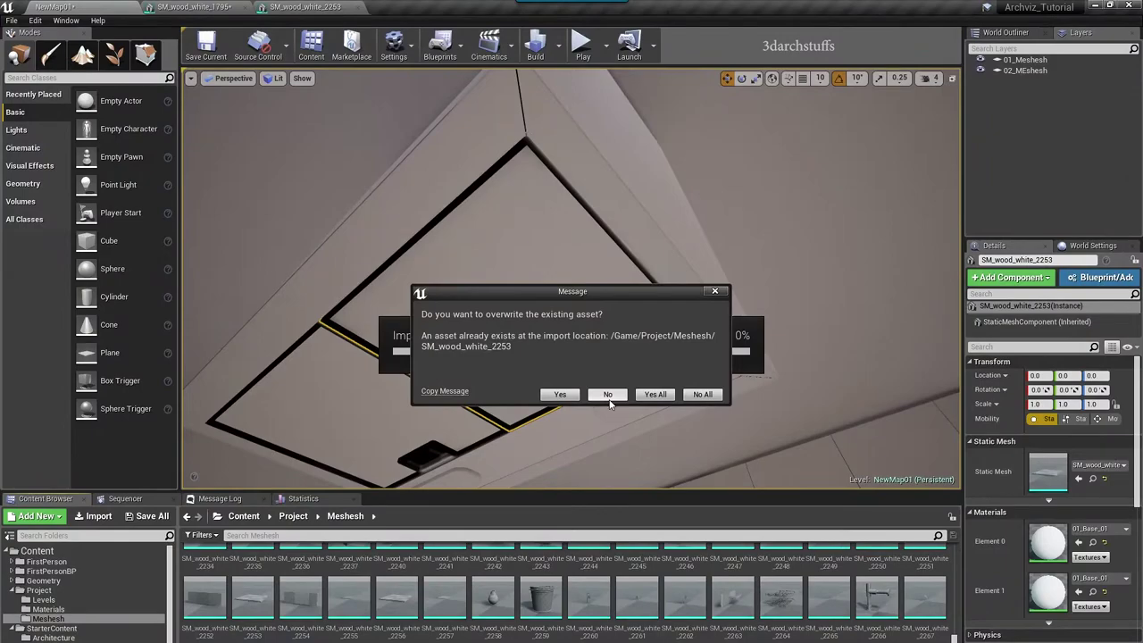
left_click(643, 392)
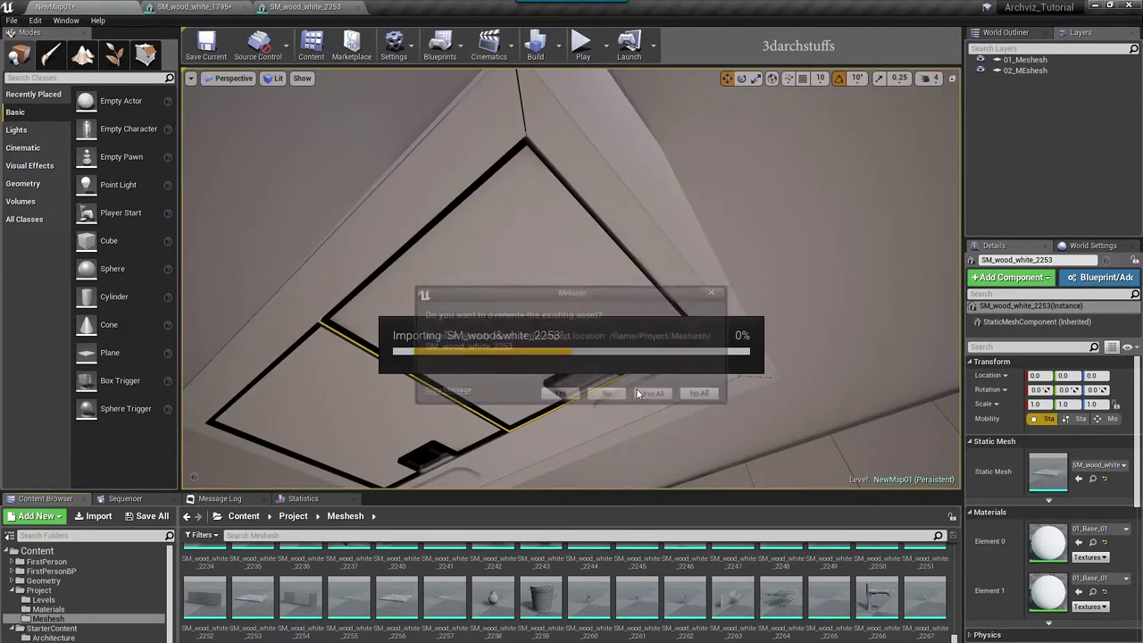
Step: Examine the reimported hood panels in the level and the updated SM_wood_white_2253 mesh in its editor
right_click_drag(837, 430, 759, 479)
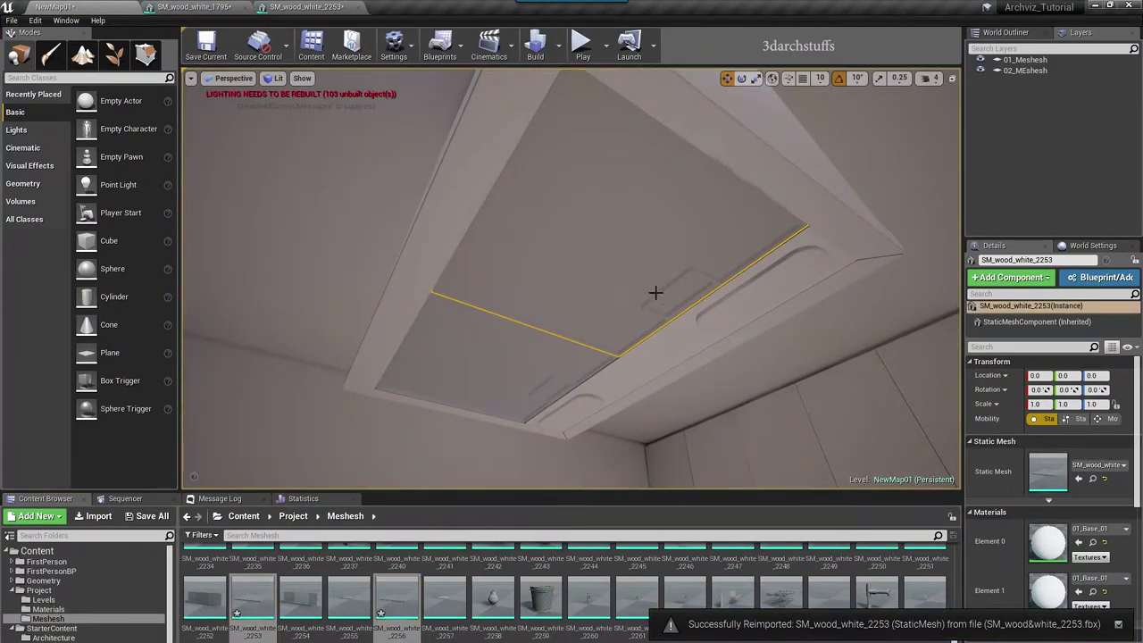
double_click(1047, 472)
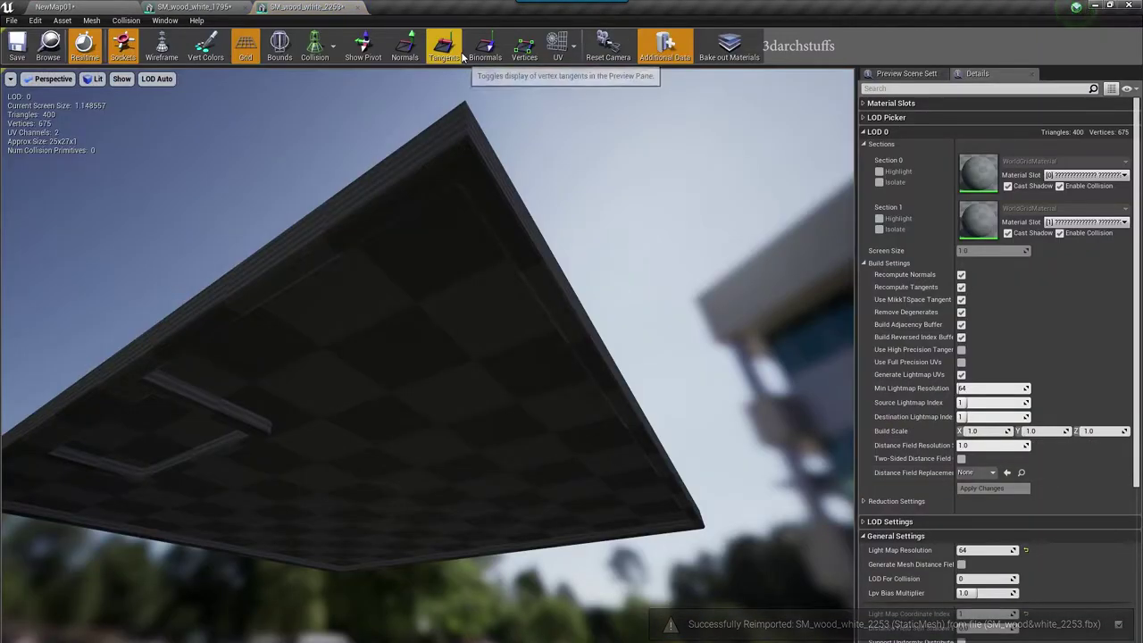
left_click(102, 7)
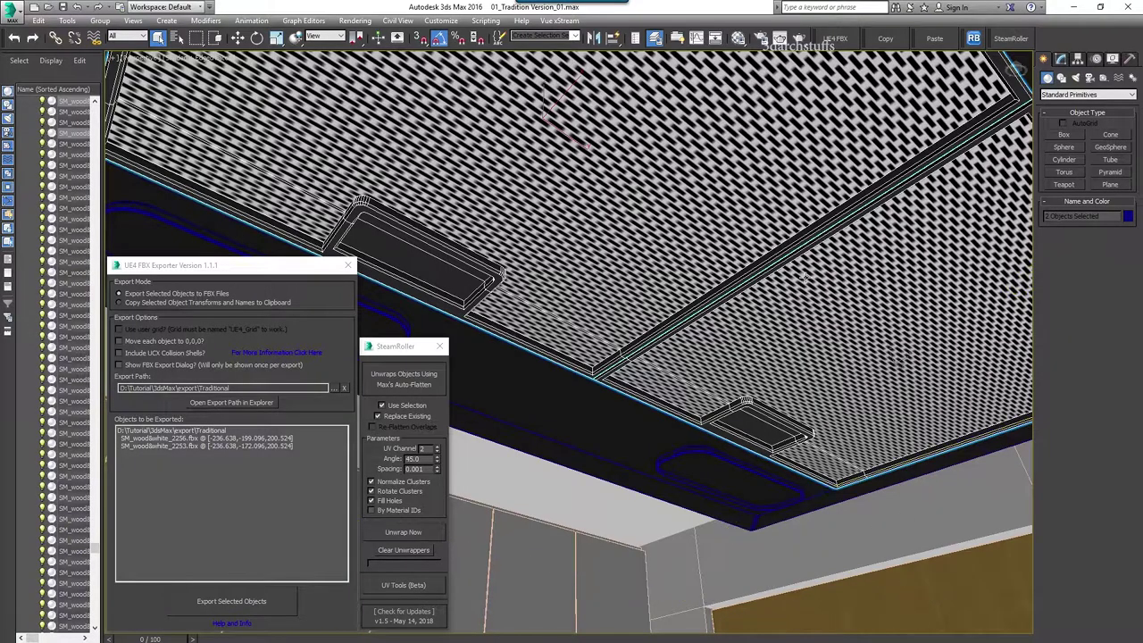
Step: In 3ds Max, apply a UVW Map with Box mapping to hood panel SM_wood&white_2256, setting length, width and height to 25 cm
left_click(757, 168)
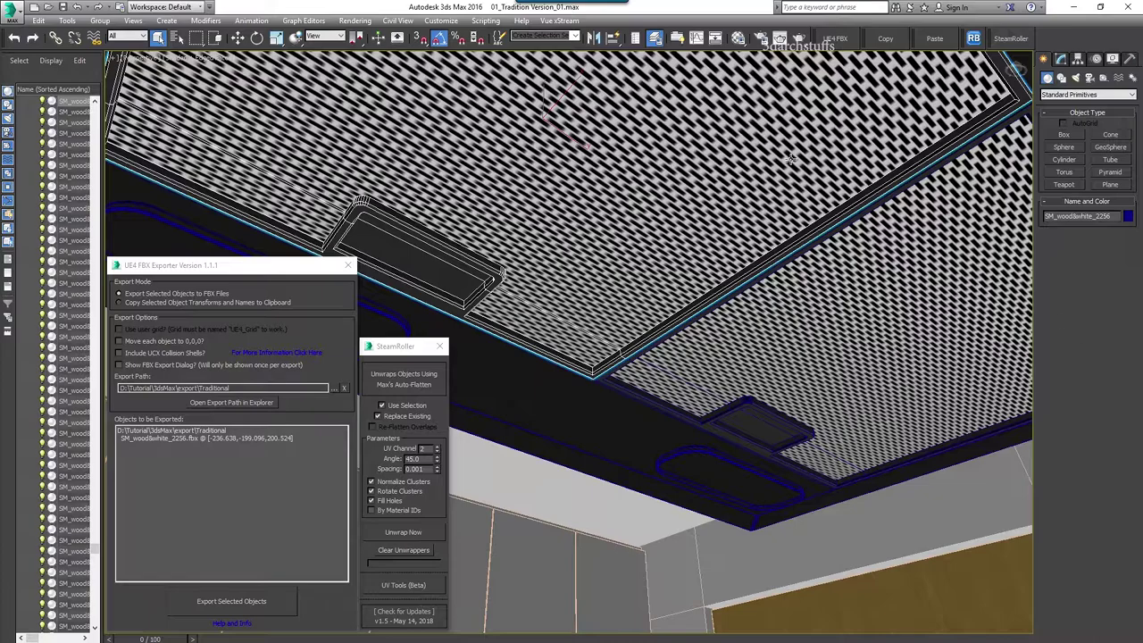
left_click(1061, 59)
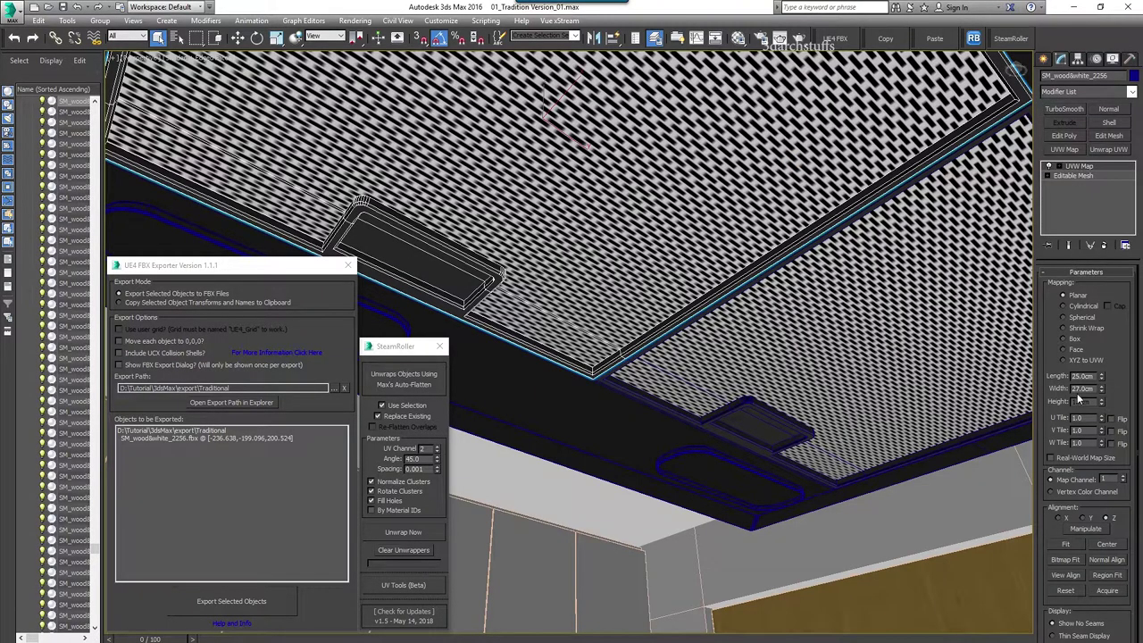
left_click(1071, 340)
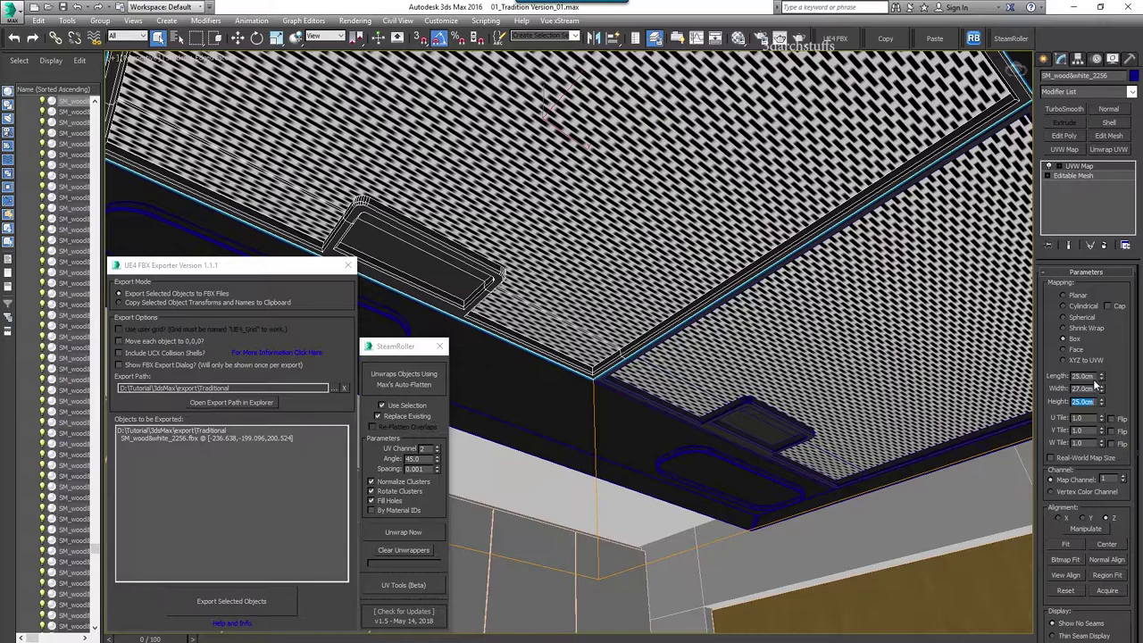
left_click_drag(1095, 377, 965, 377)
type("25")
key("Tab")
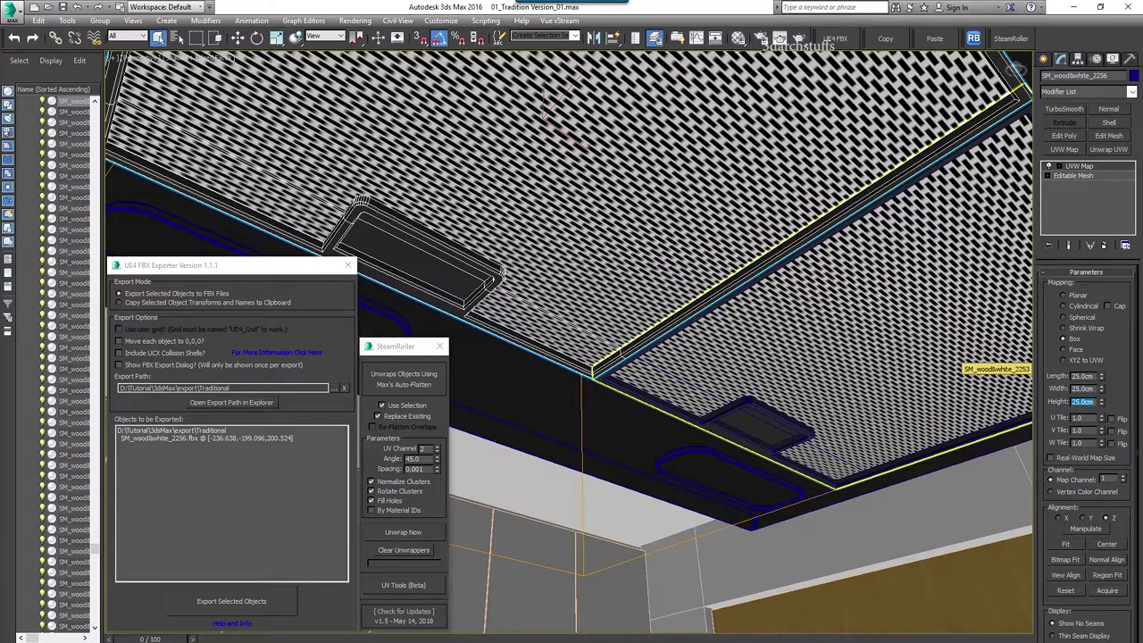
Step: Select the other hood panel, SM_wood&white_2253, and apply a UVW Map with Box mapping
left_click(833, 314)
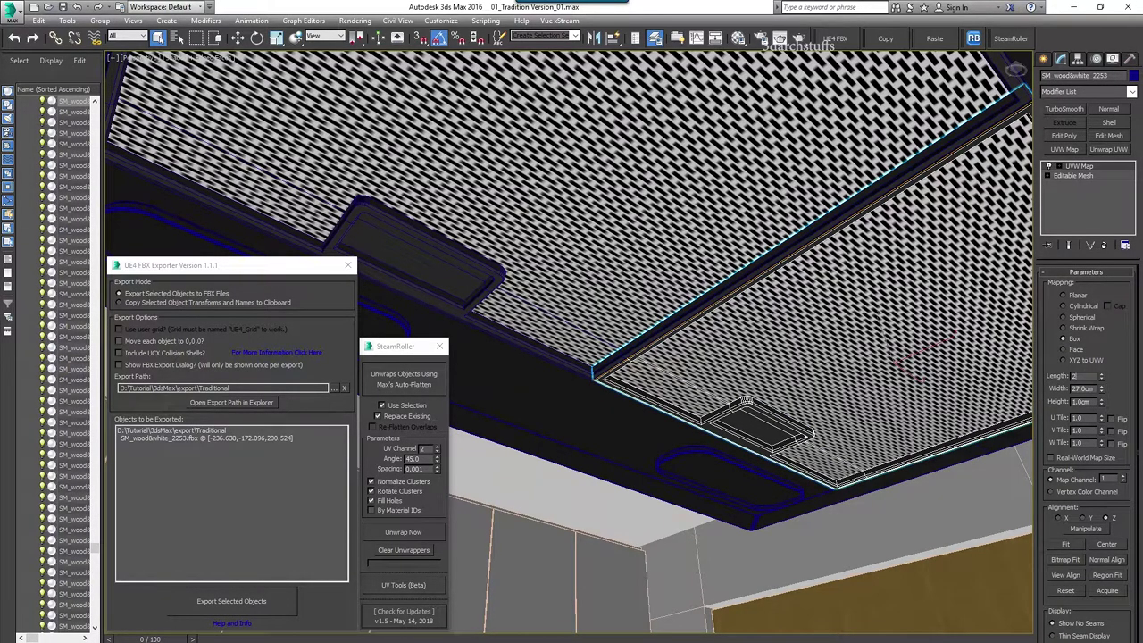
Step: Set the length, width and height of the Box UVW mapping on SM_wood&white_2253 to 25 cm
type("252")
key("Return")
type("25")
key("Tab")
type("2")
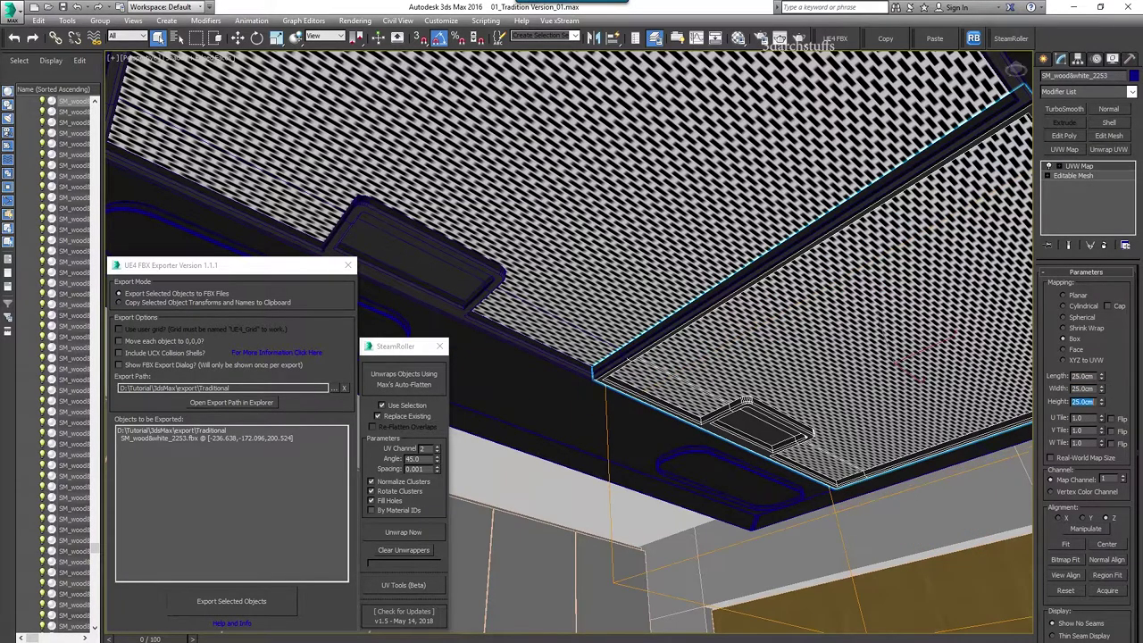
Step: Export SM_wood&white_2253 and SM_wood&white_2256 as FBX files and reimport them over the existing meshes in Unreal Engine's Meshesh folder
left_click(741, 161, "ctrl")
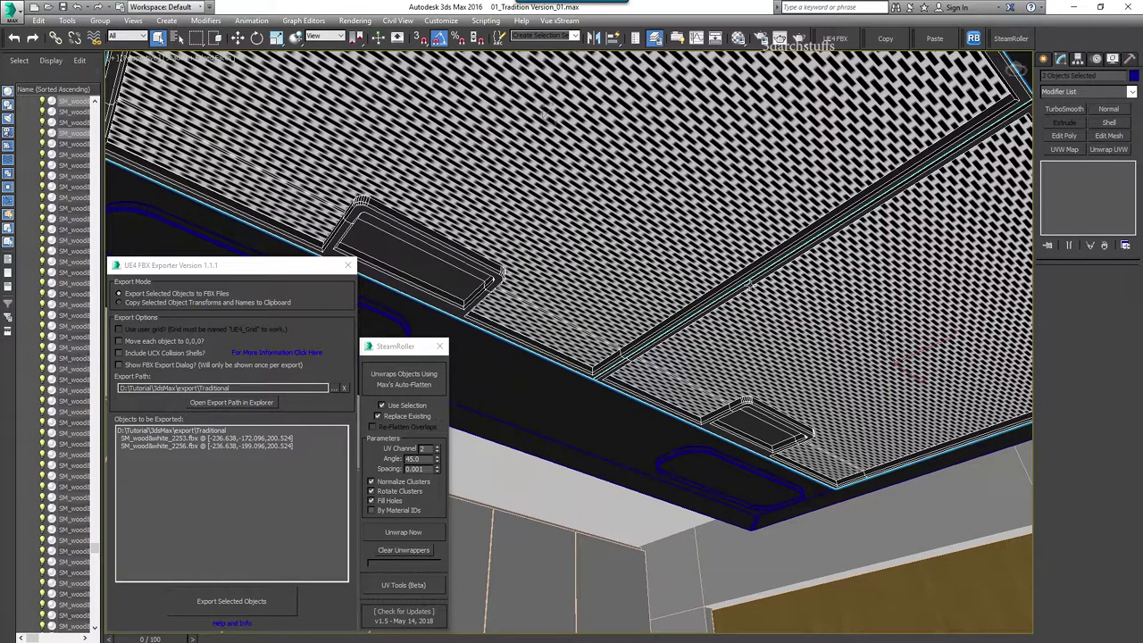
left_click(268, 600)
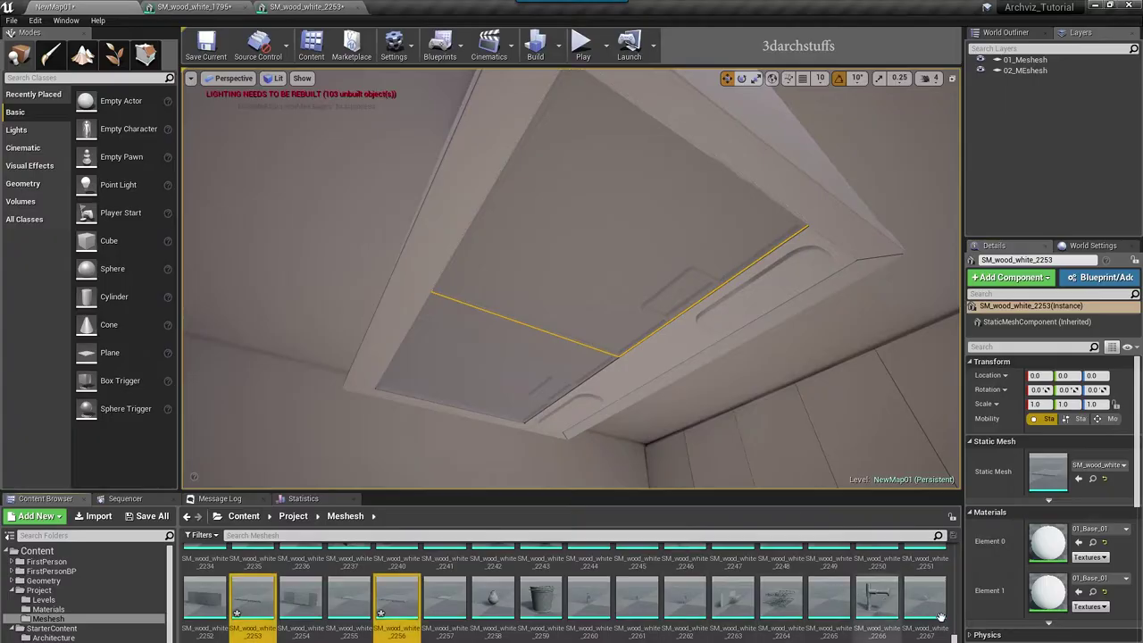
right_click(952, 611)
left_click(1027, 288)
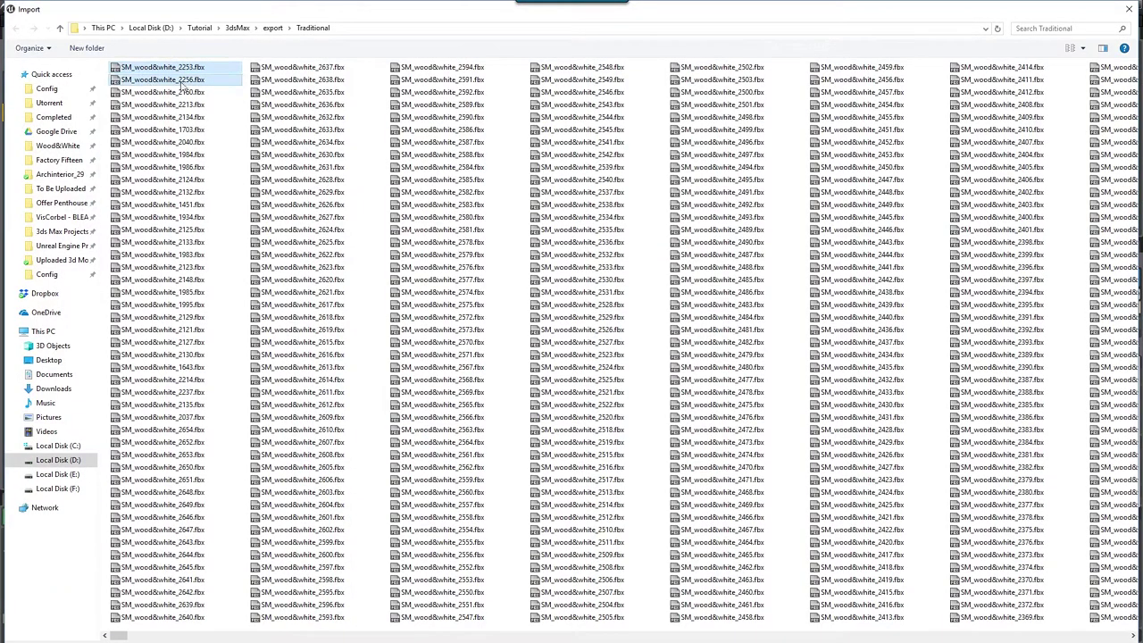
key("Return")
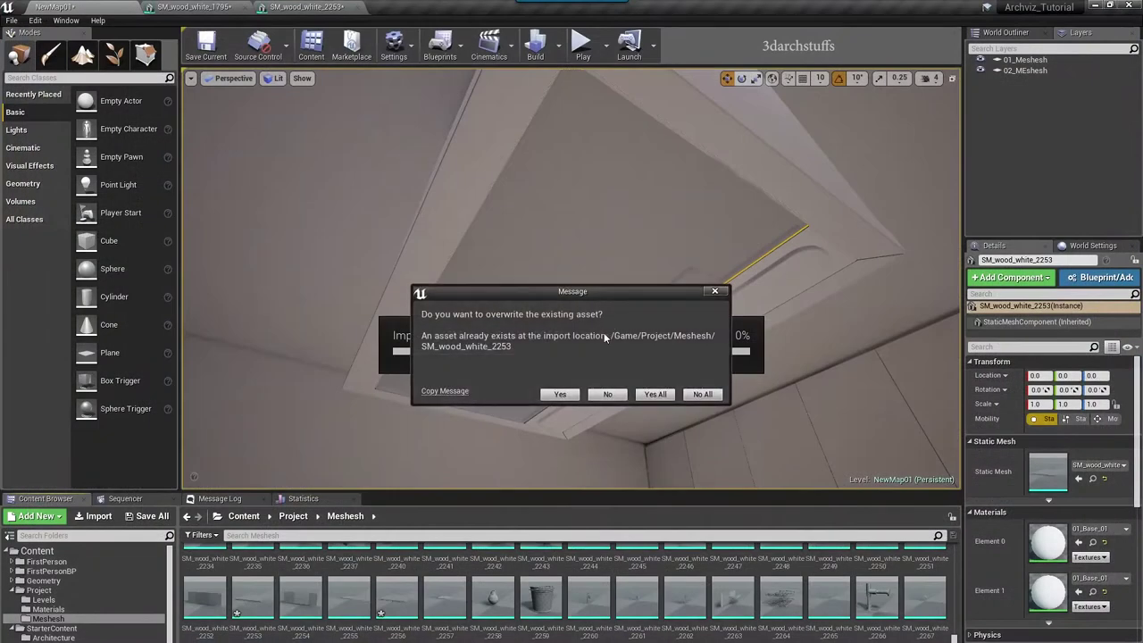
left_click(657, 395)
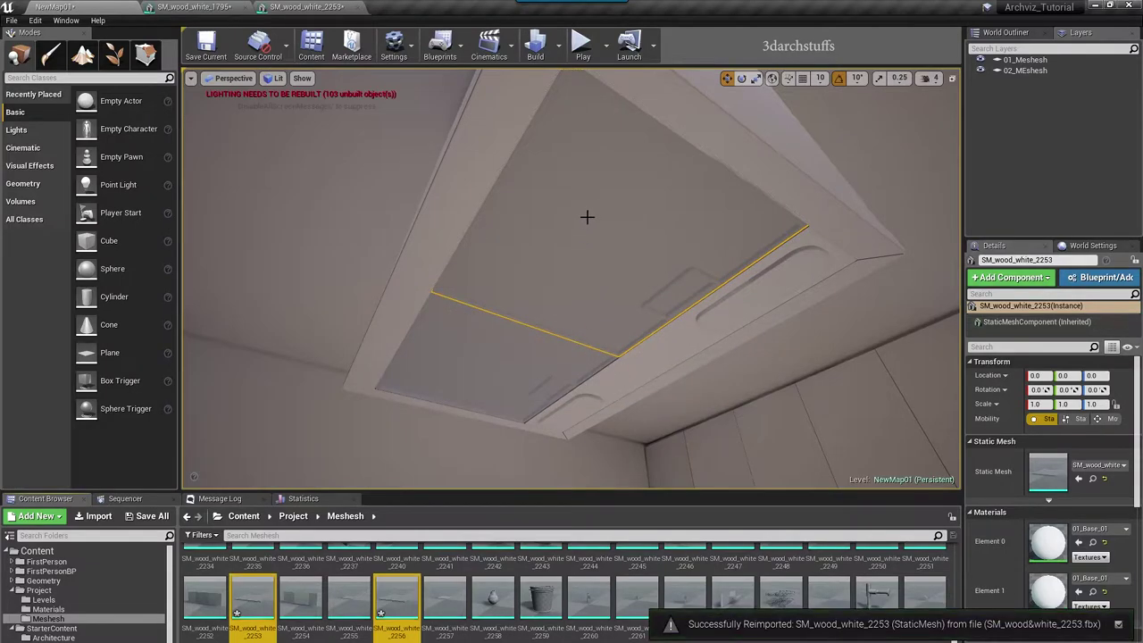
double_click(1064, 471)
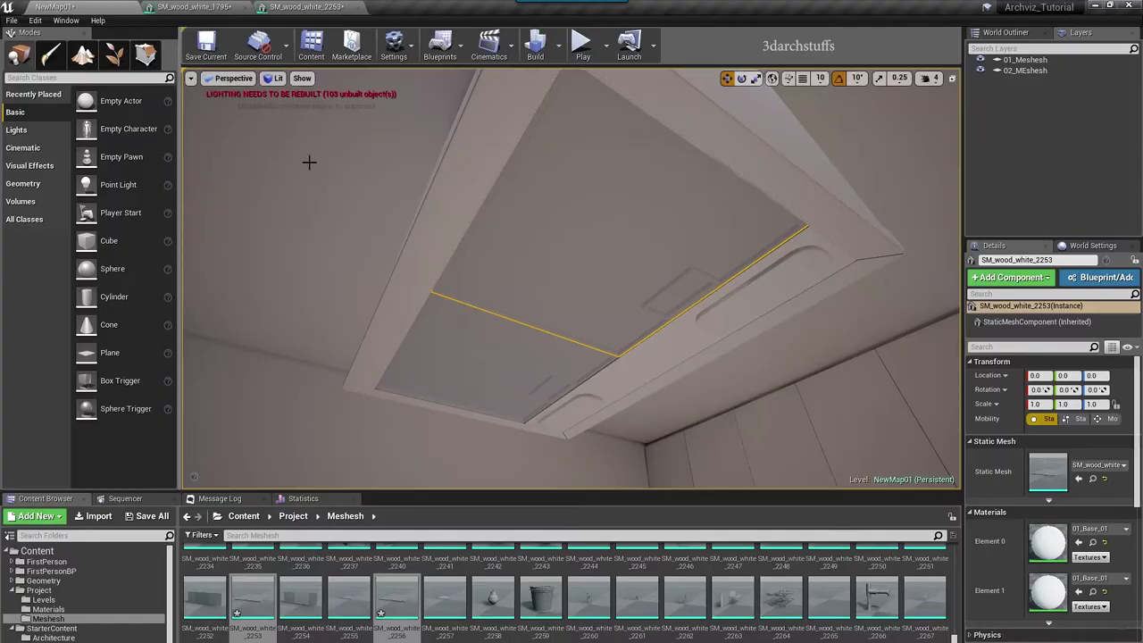
Step: Display UV channel 1 of the canvas mesh SM_wood_white_1701, which stands behind the board leaning on the living room wall
right_click_drag(309, 161, 339, 179)
right_click_drag(635, 233, 536, 295)
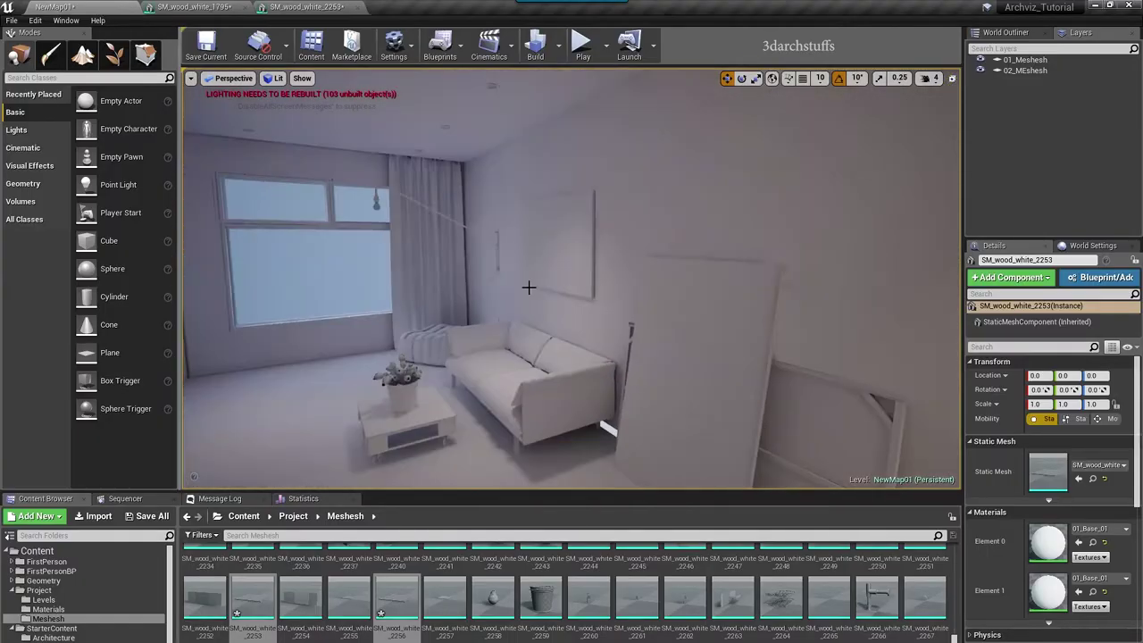
key("Escape")
scroll(635, 233, "up", 5)
right_click_drag(635, 232, 581, 223)
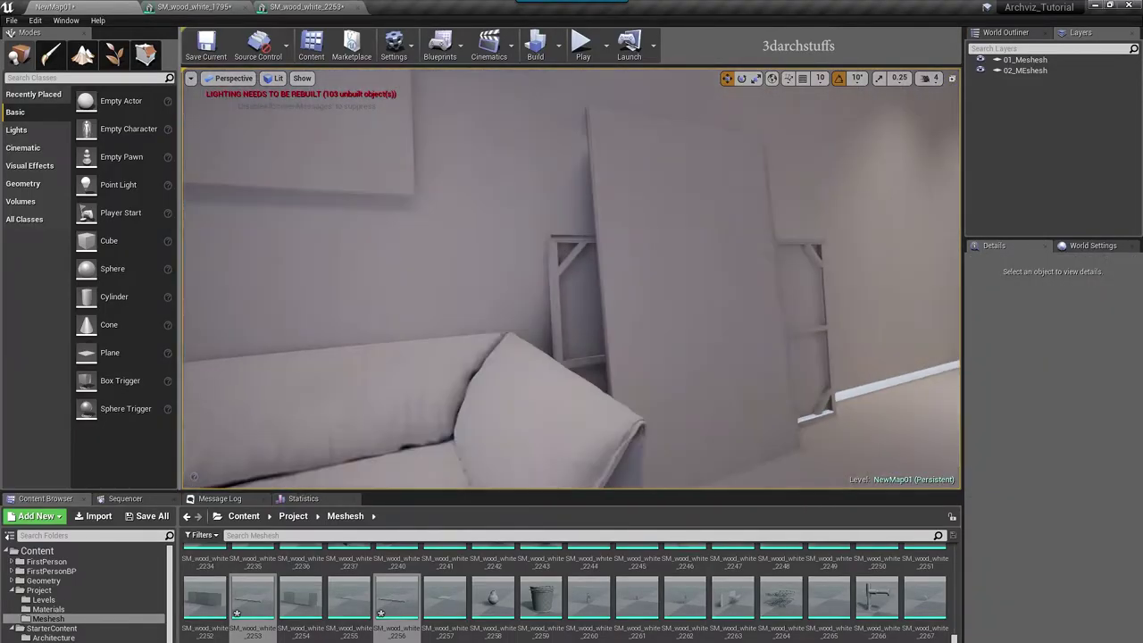
scroll(655, 225, "up", 5)
right_click_drag(655, 224, 655, 220)
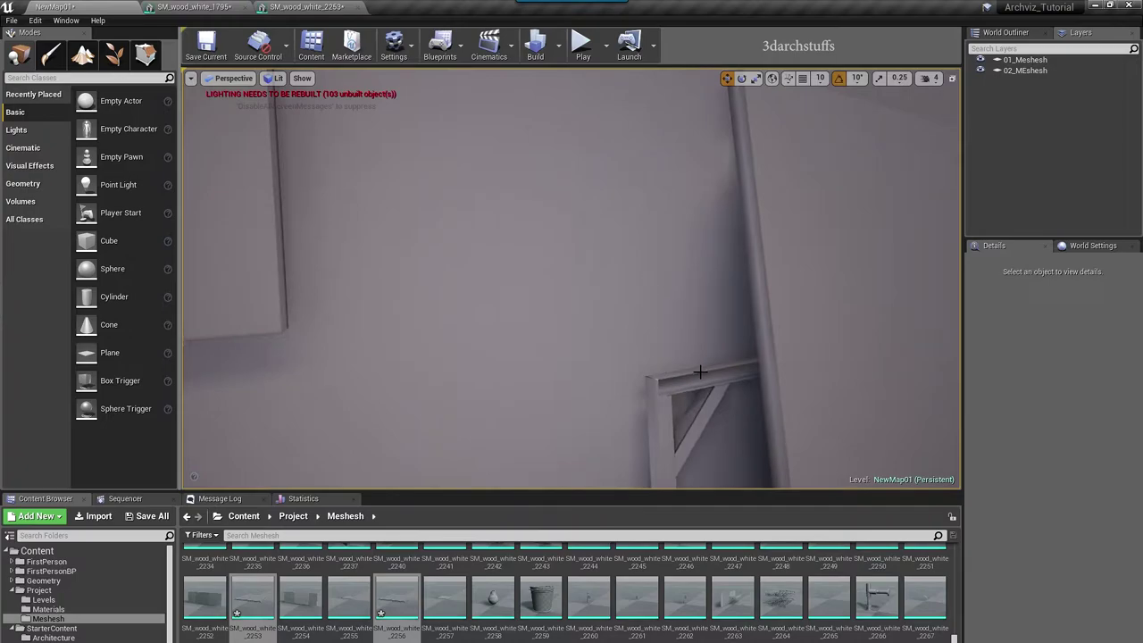
left_click(701, 371)
double_click(1048, 469)
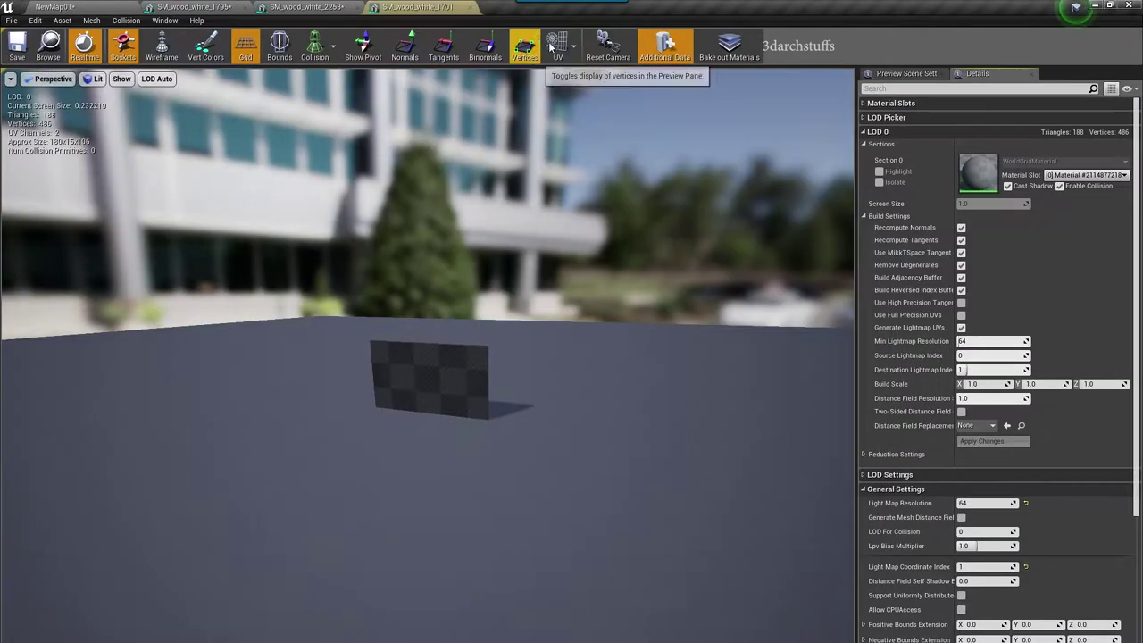
left_click(558, 45)
left_click(569, 100)
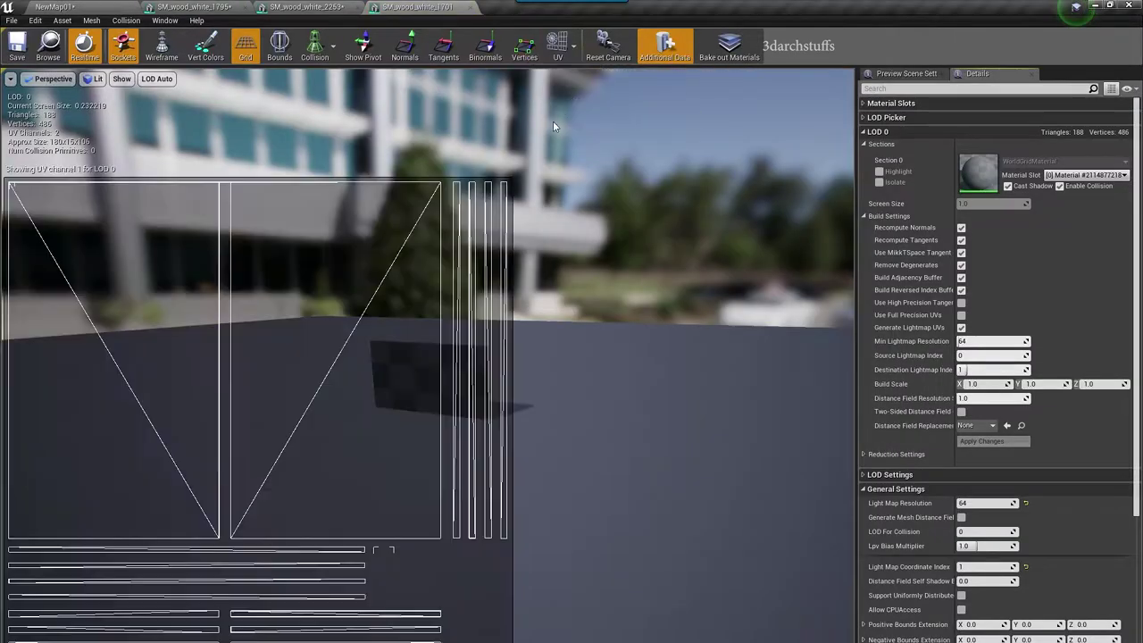
Step: Delete the canvas mesh SM_wood_white_1701 behind the leaning board from the level
left_click(58, 7)
right_click_drag(509, 220, 538, 232)
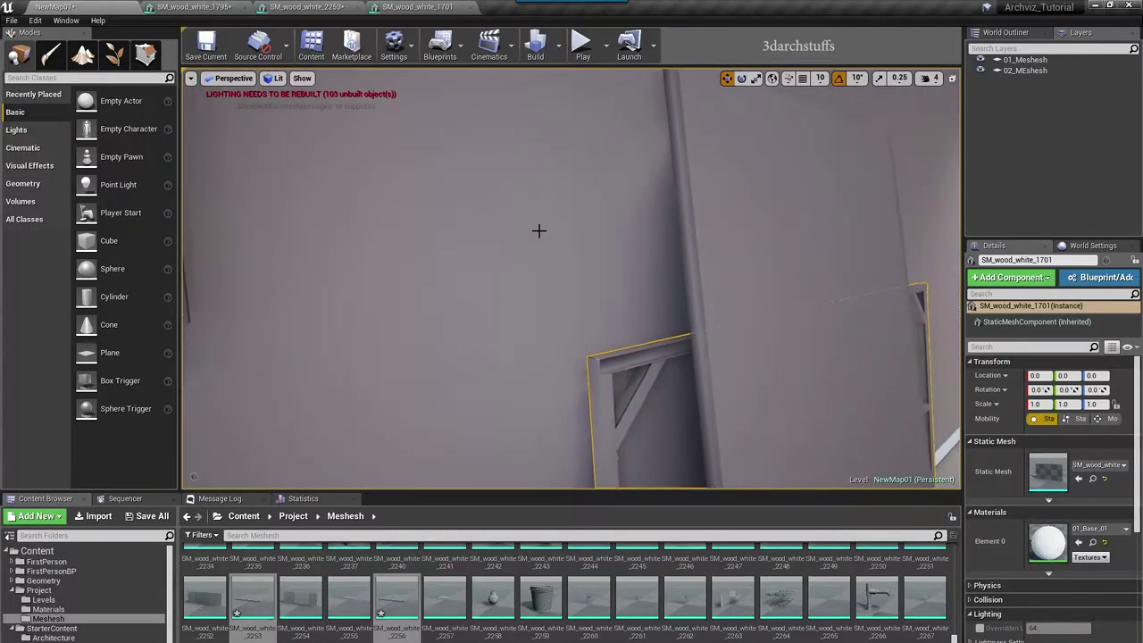
key("Delete")
Step: Check UV channel 1 of the upper frame bar SM_wood_white_36 and apply its LOD build settings
left_click(611, 350)
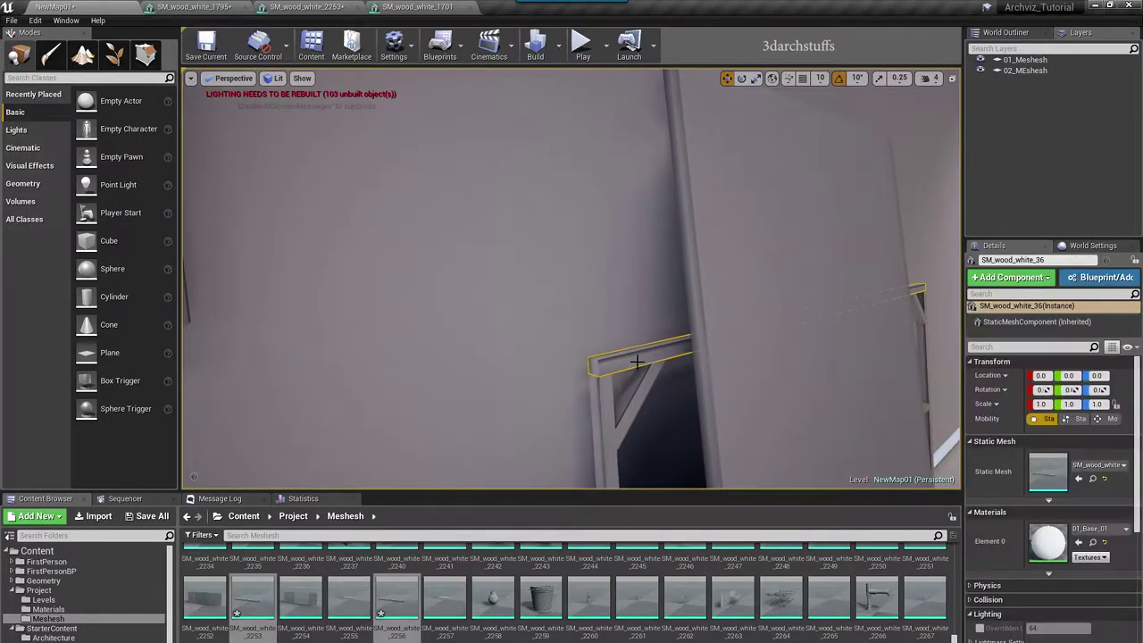
double_click(1049, 471)
left_click(558, 45)
left_click(572, 100)
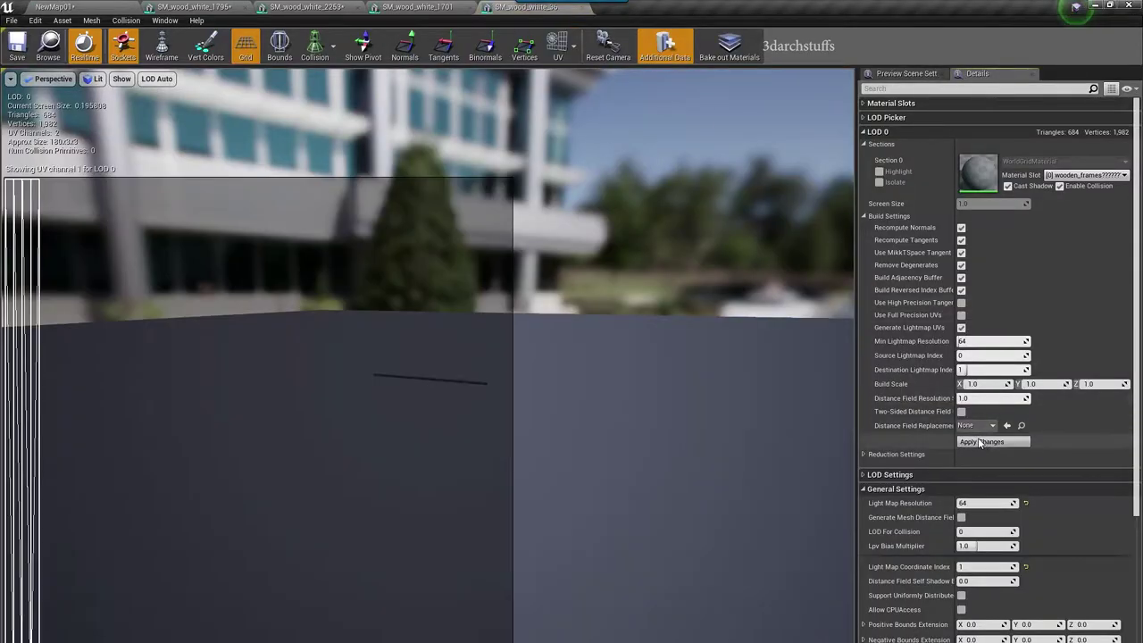
left_click(54, 7)
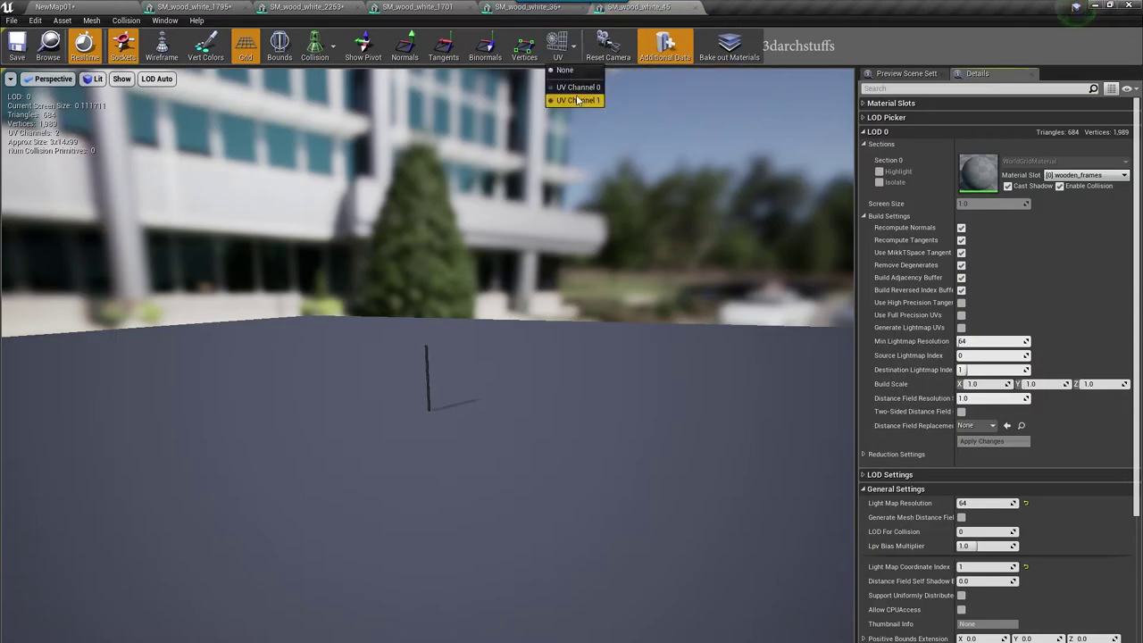
Step: Check UV channel 1 of the frame bars SM_wood_white_45 and SM_wood_white_38 and apply their LOD build settings
left_click(576, 101)
left_click(53, 6)
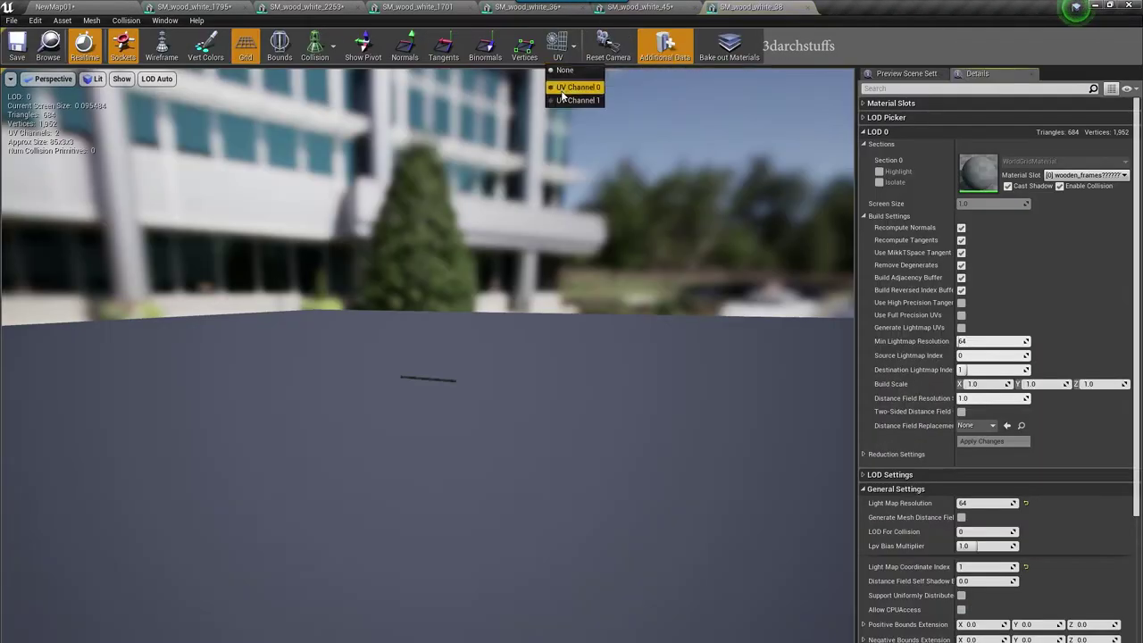
left_click(571, 101)
left_click(54, 6)
Step: Enable the overridden light map resolution on the leaning board SM_wood_white_1703
right_click_drag(581, 177, 612, 107)
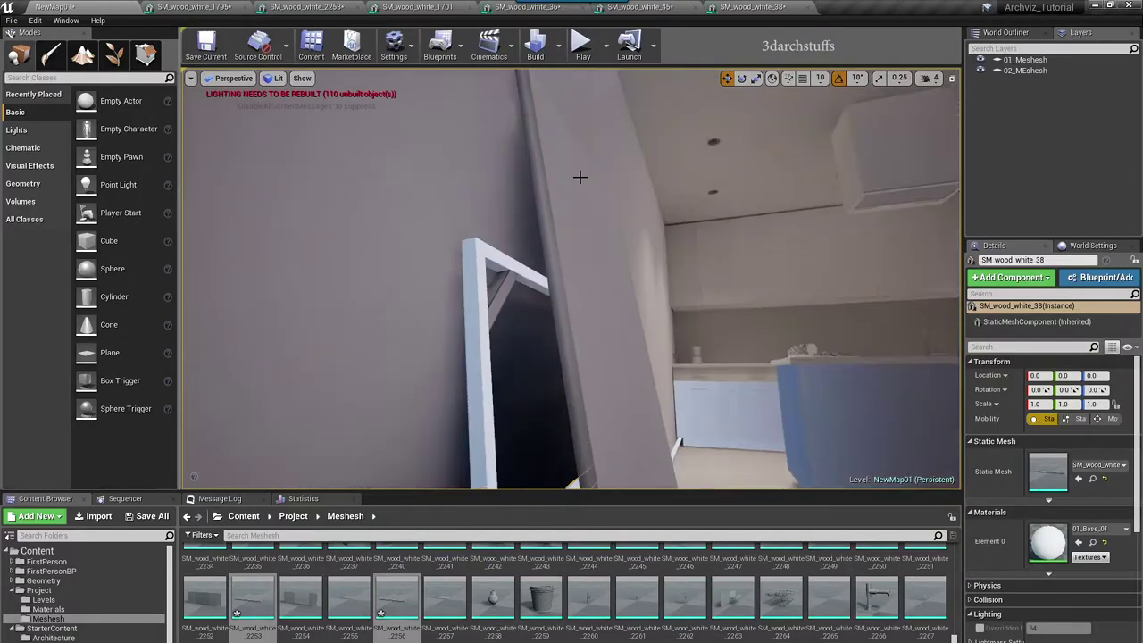
left_click(542, 205)
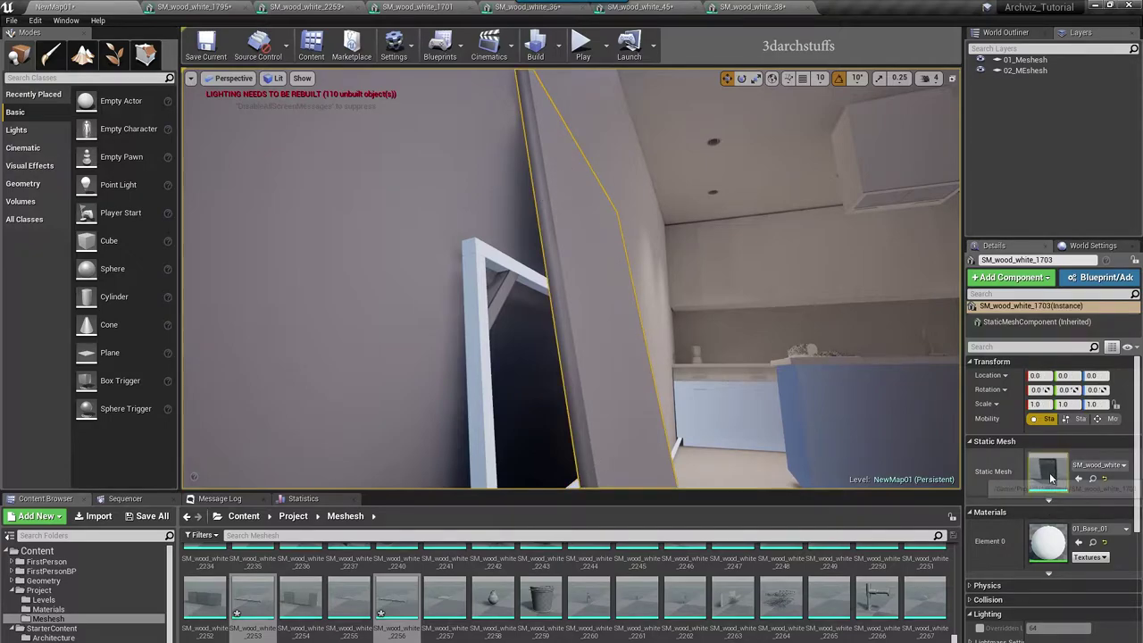
left_click(980, 628)
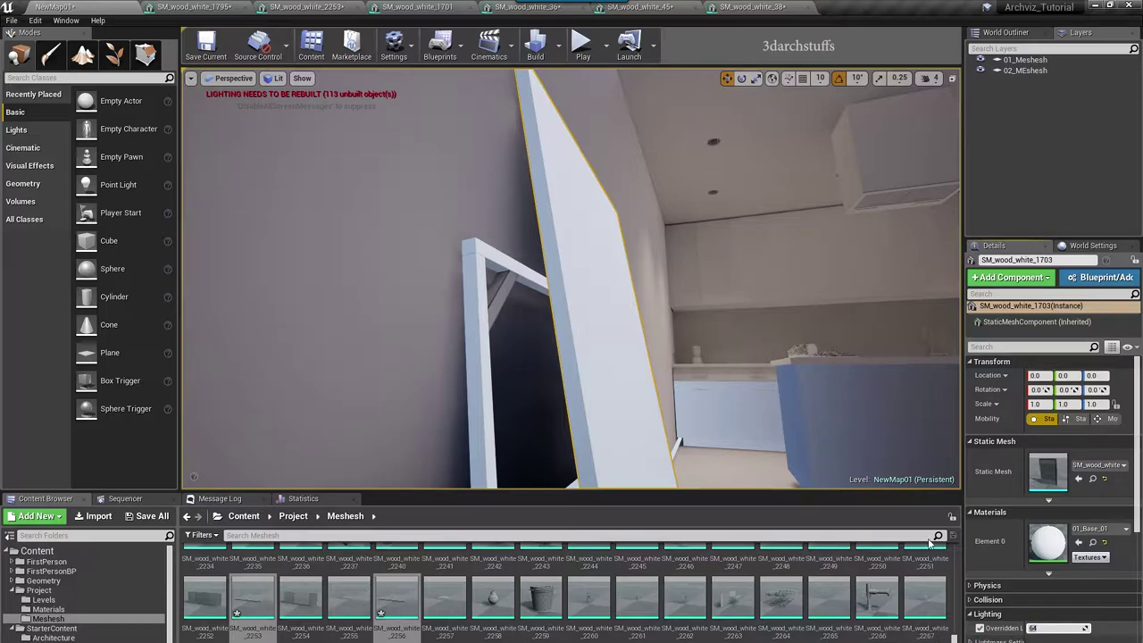
Step: Display UV channel 1 of the mesh SM_wood_white_1802 along the base of the wall panels
right_click_drag(668, 359, 694, 321)
left_click(867, 356)
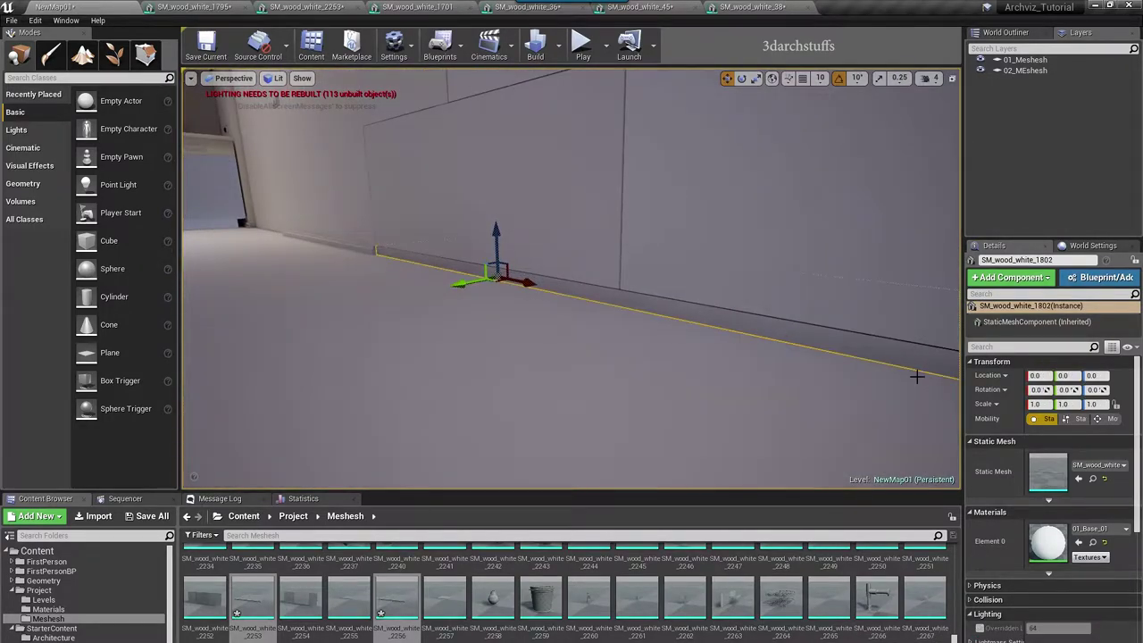
double_click(1048, 471)
left_click(558, 49)
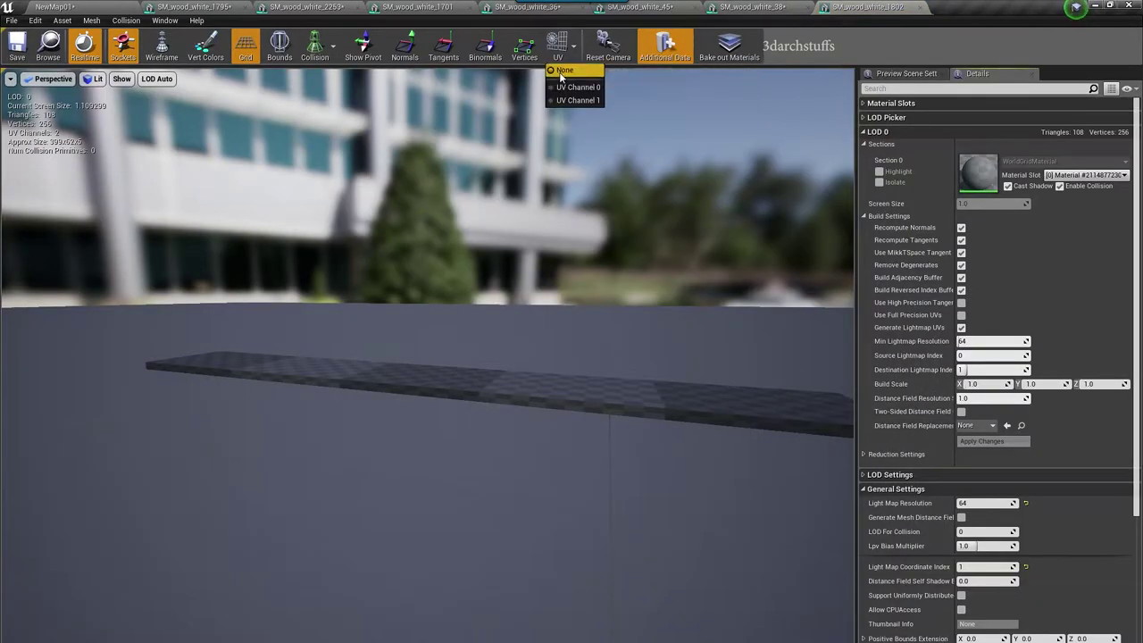
left_click(579, 100)
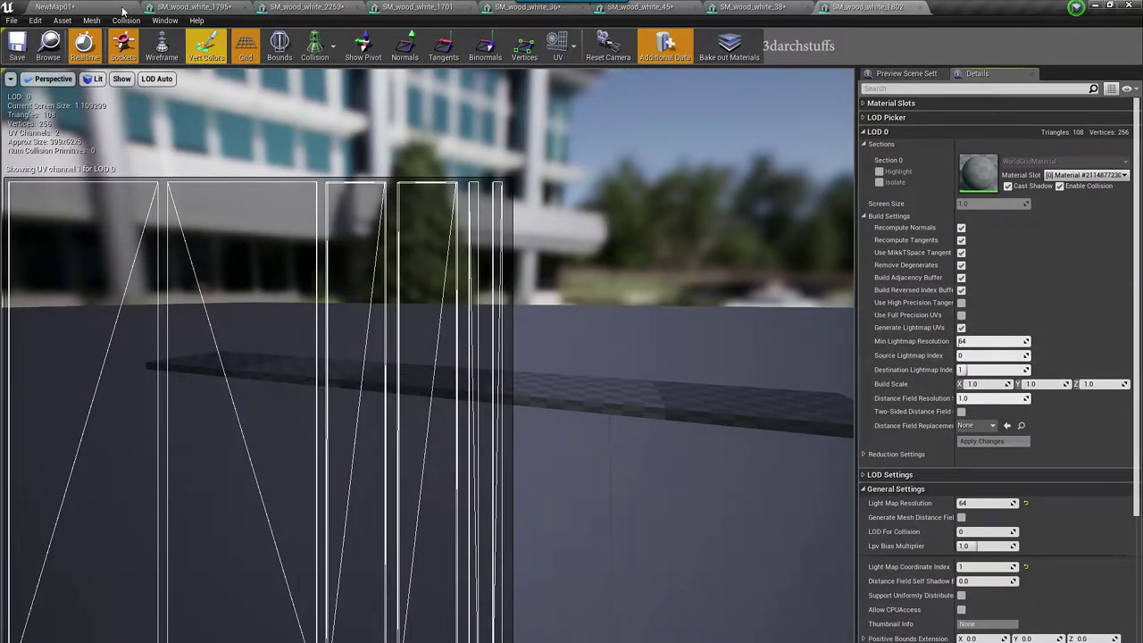
Step: Override the light map resolution of SM_wood_white_1802 in the level with 256
left_click(124, 9)
left_click(980, 627)
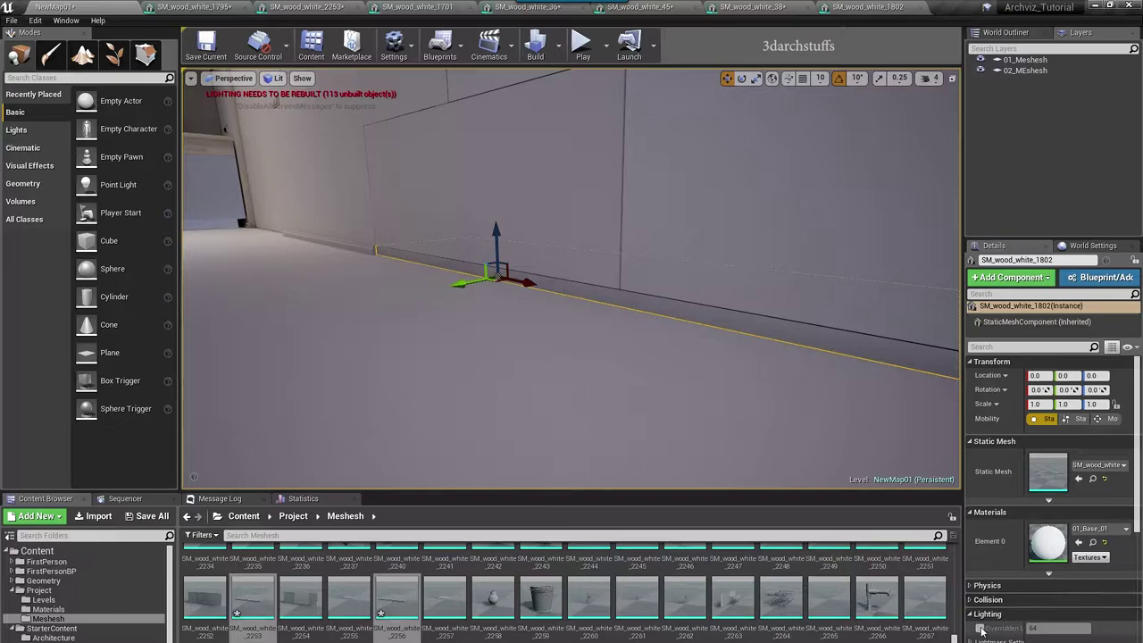
type("25")
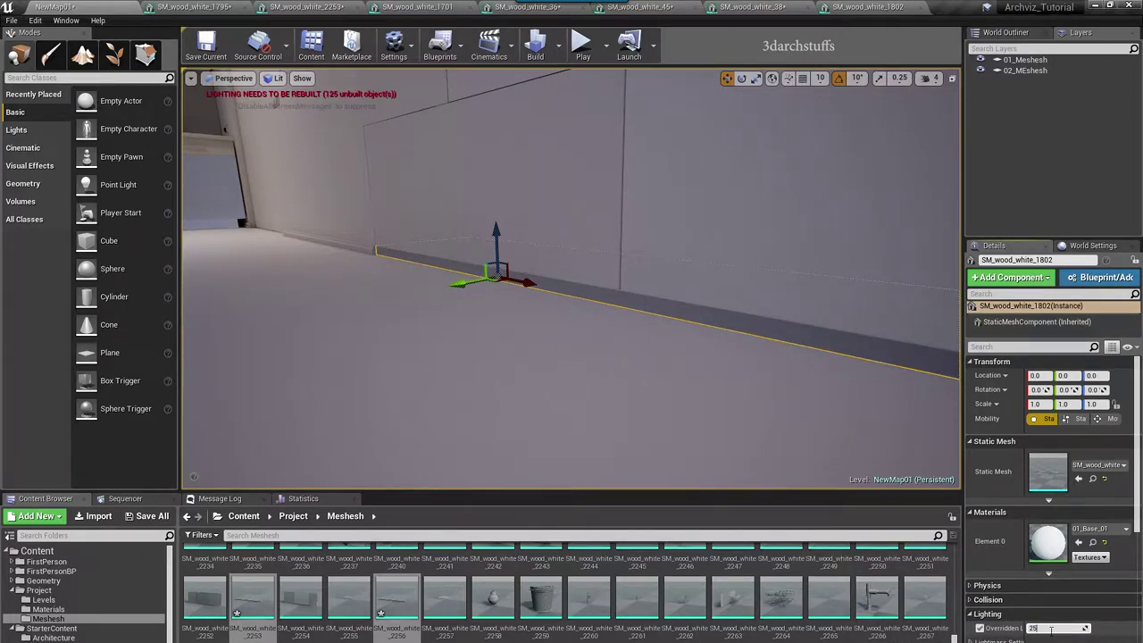
Step: Examine the static mesh of the kitchen wall beside the sink, SM_wood_white_2559
right_click_drag(672, 341, 653, 298)
key("w")
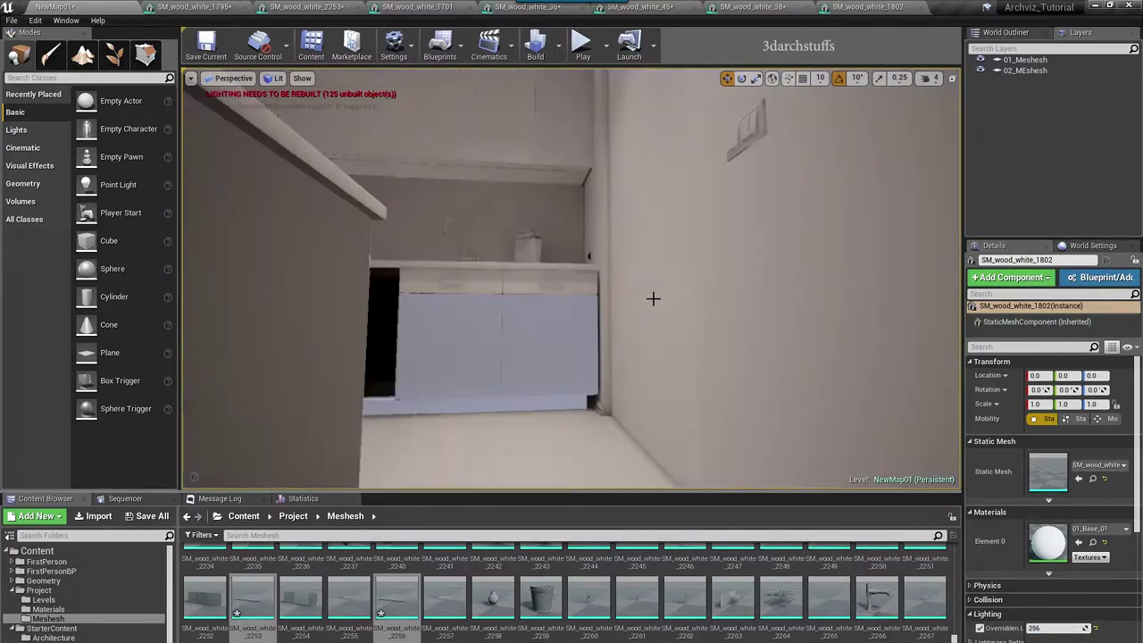
right_click_drag(738, 258, 806, 263)
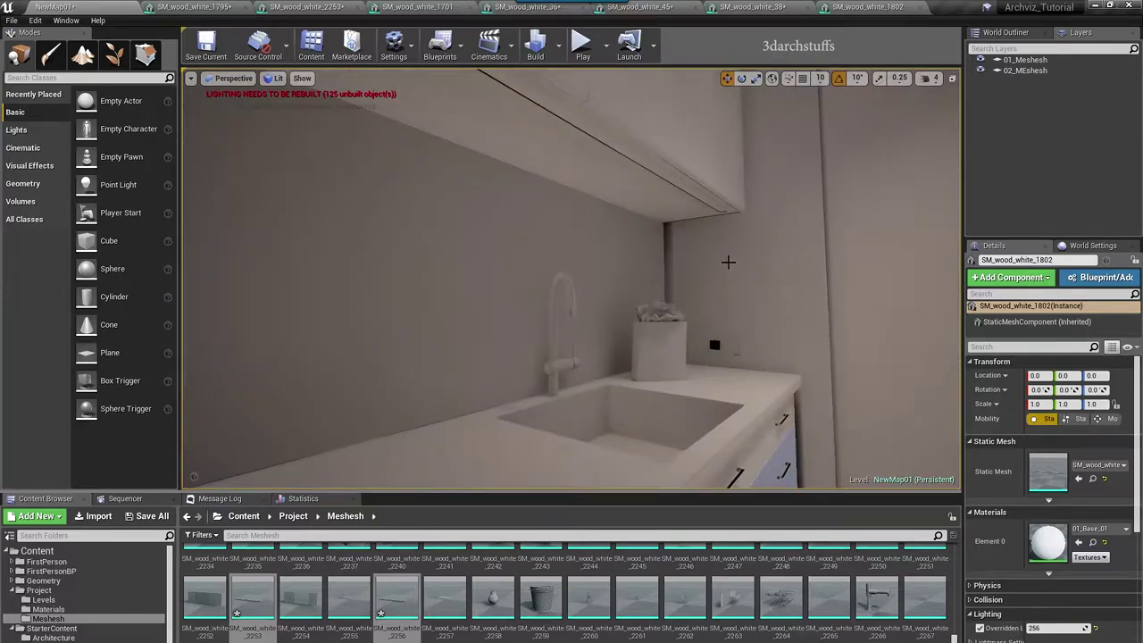
left_click(694, 300)
double_click(1049, 469)
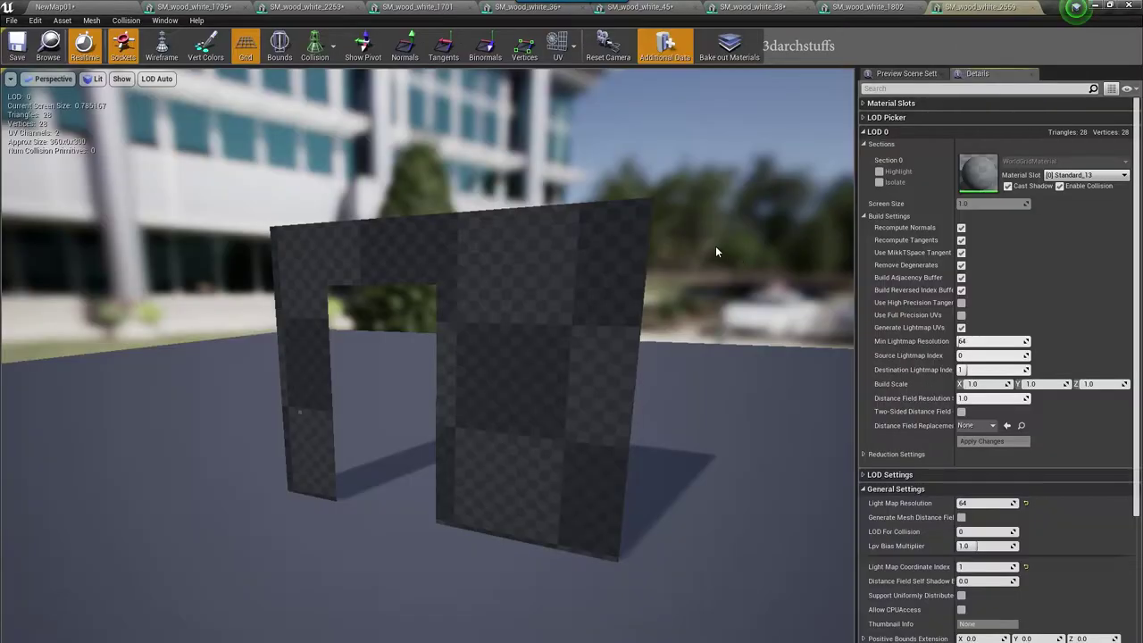
left_click(57, 7)
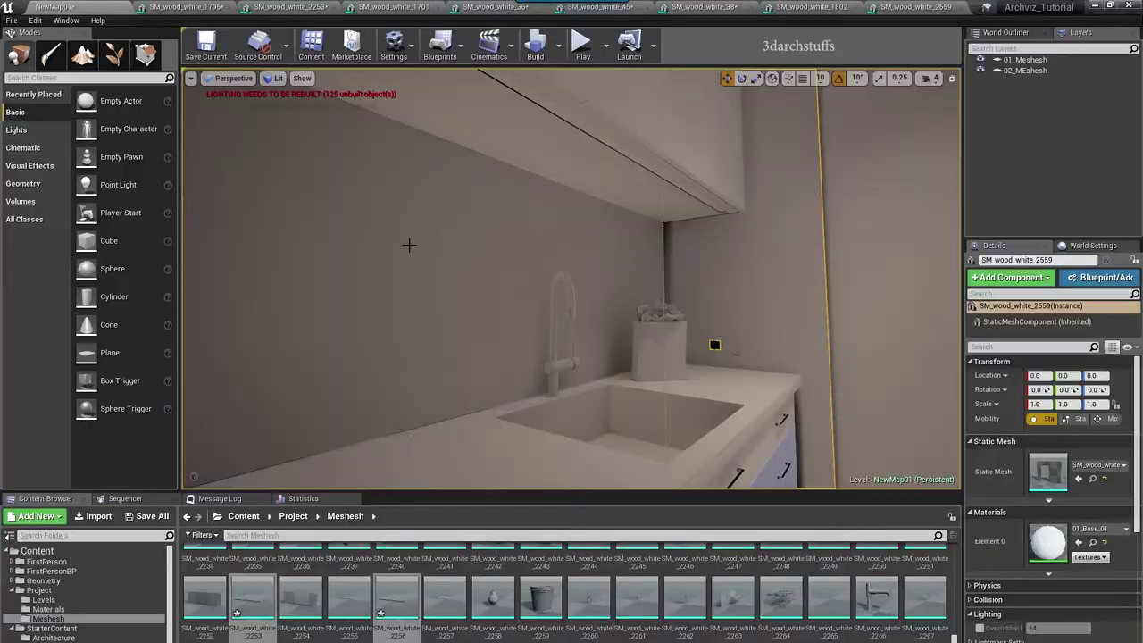
Step: Inspect the wall corner under the upper cabinet and display UV channel 1 of SM_wood_white_2559
right_click_drag(733, 287, 823, 247)
right_click_drag(608, 327, 580, 364)
scroll(609, 327, "up", 3)
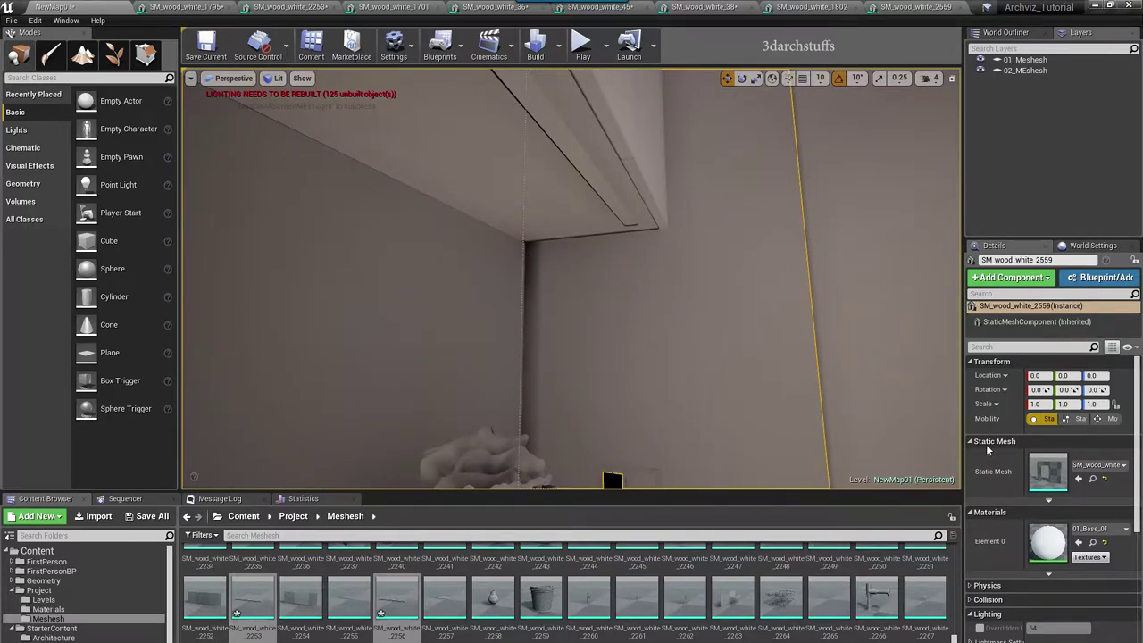
double_click(1047, 470)
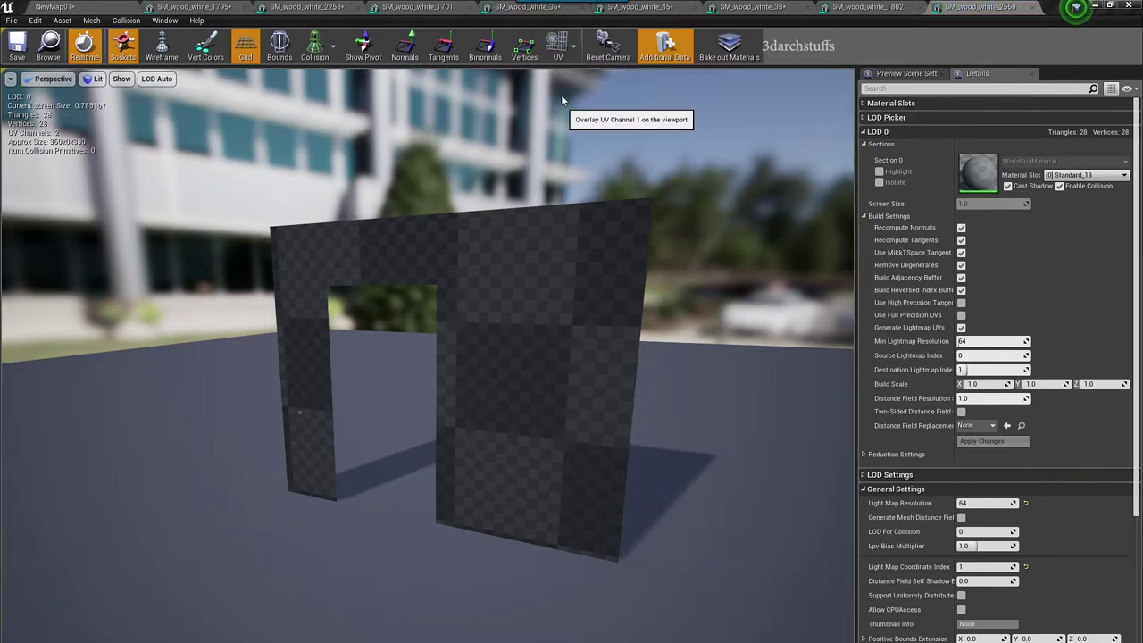
left_click(558, 45)
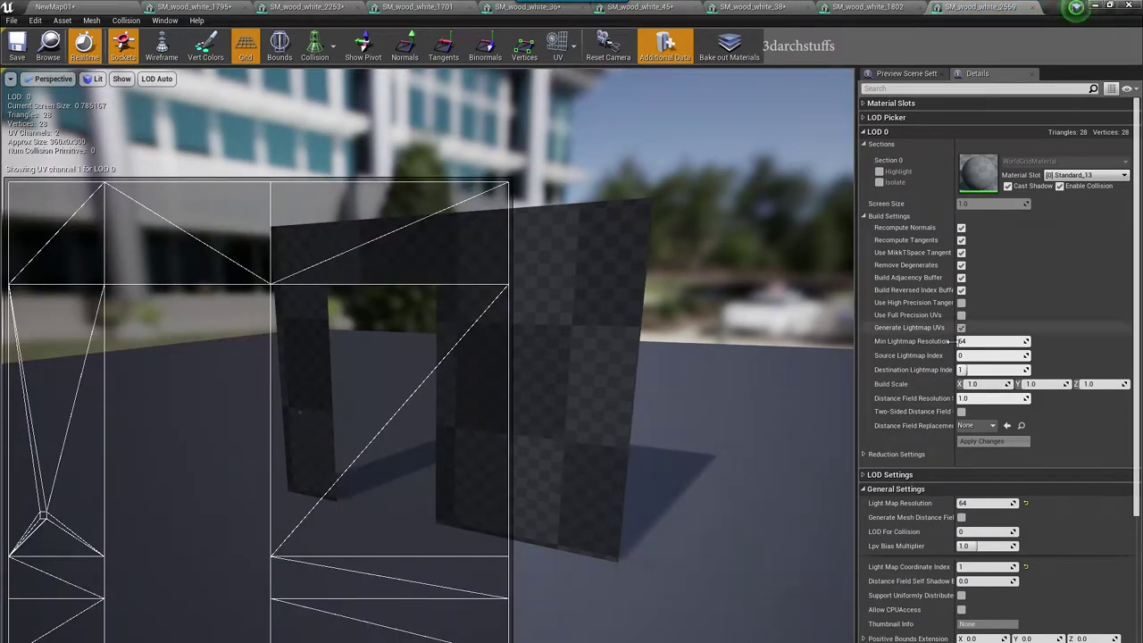
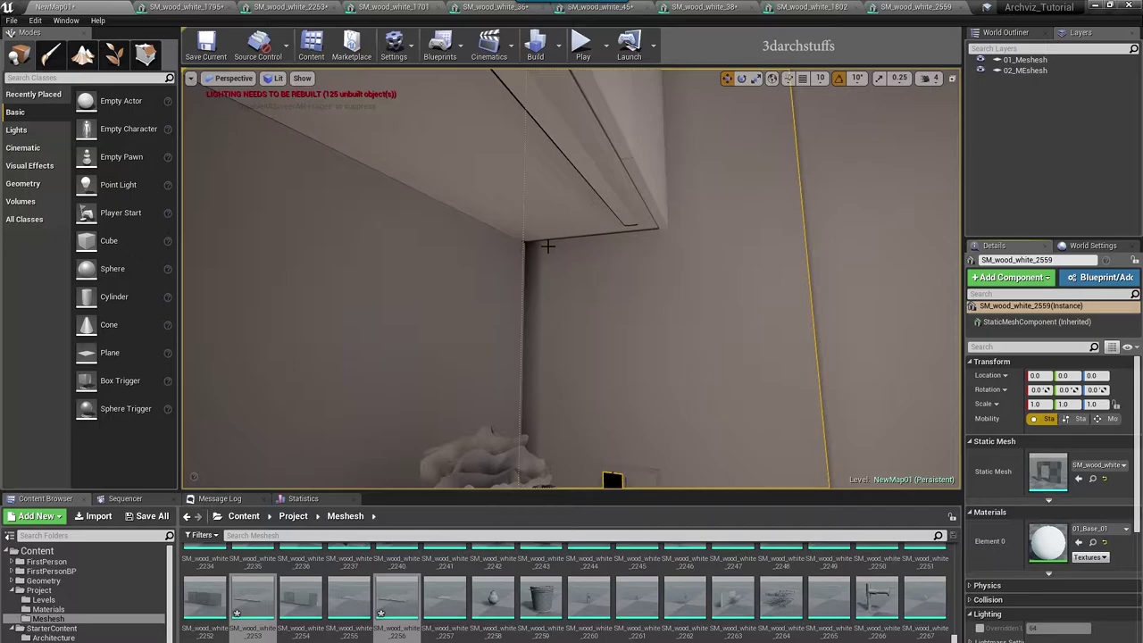
Step: Enable the overridden light map resolution on the kitchen wall SM_wood_white_2559 and reopen its static mesh
left_click(980, 629)
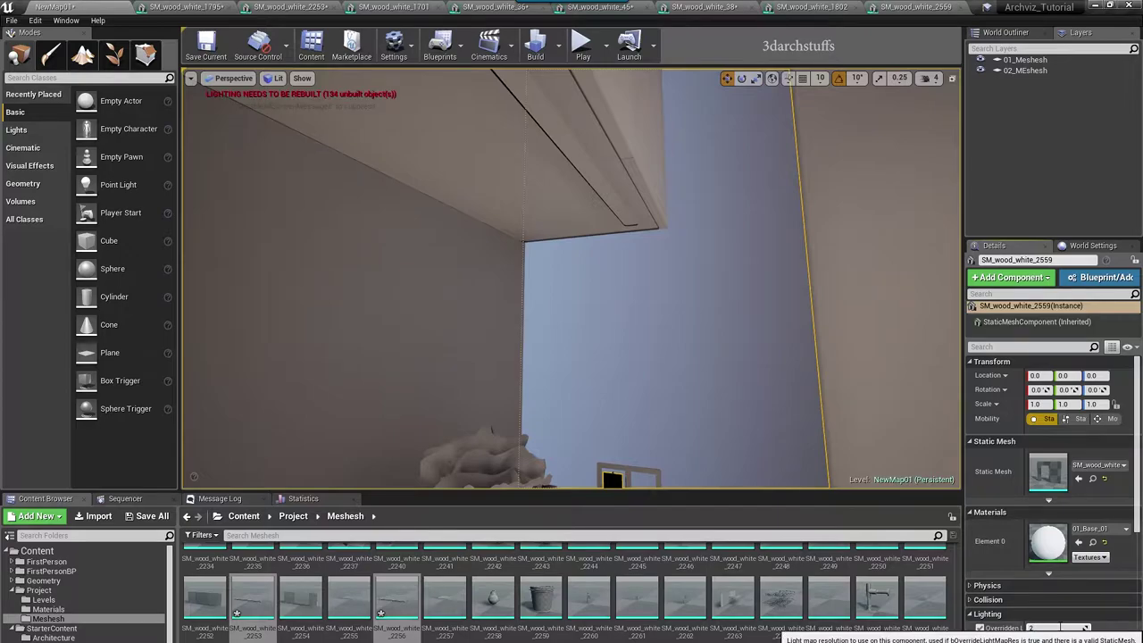
right_click_drag(795, 300, 749, 317)
double_click(1041, 481)
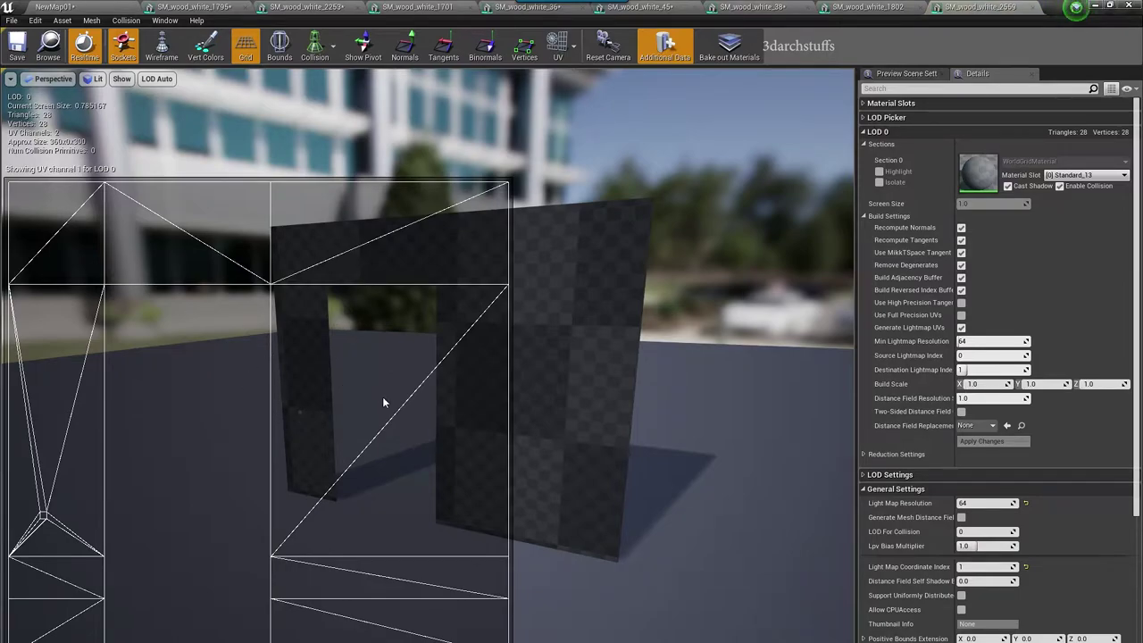
Step: Return to the level, select the socket insert SM_wood_white_2169 on the kitchen wall and open its static mesh
left_click(116, 7)
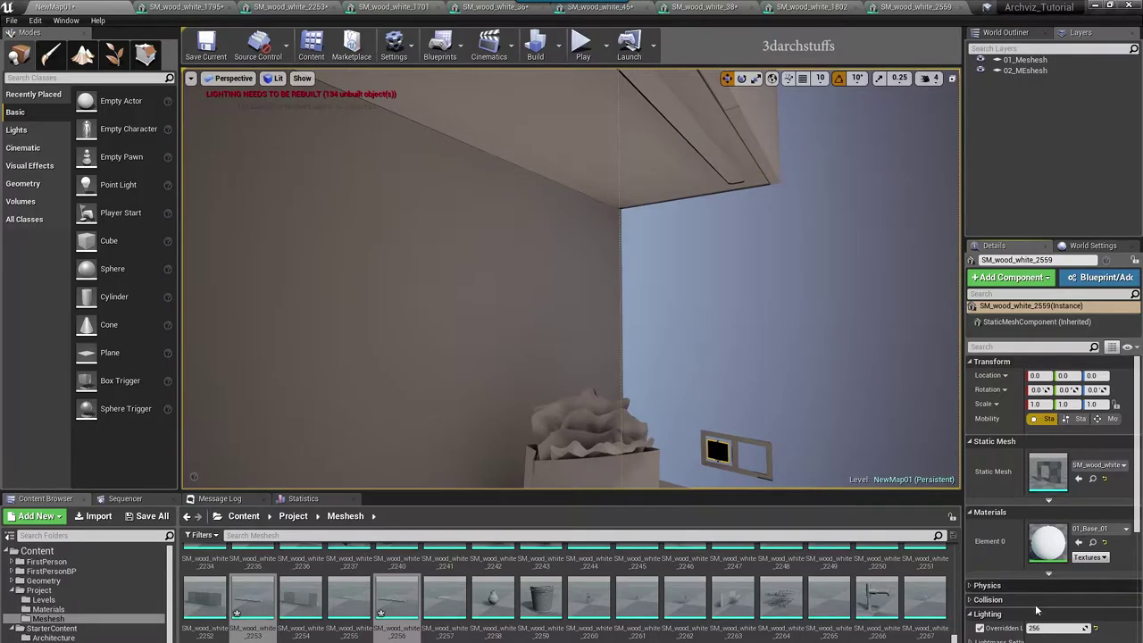
right_click_drag(796, 411, 818, 439)
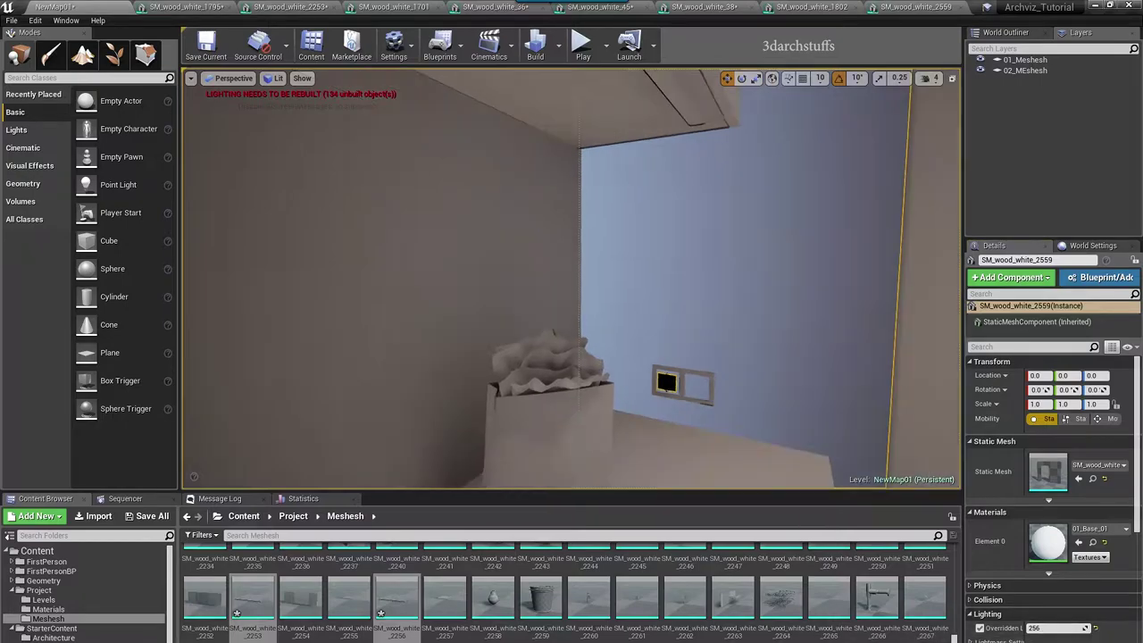
left_click(666, 436)
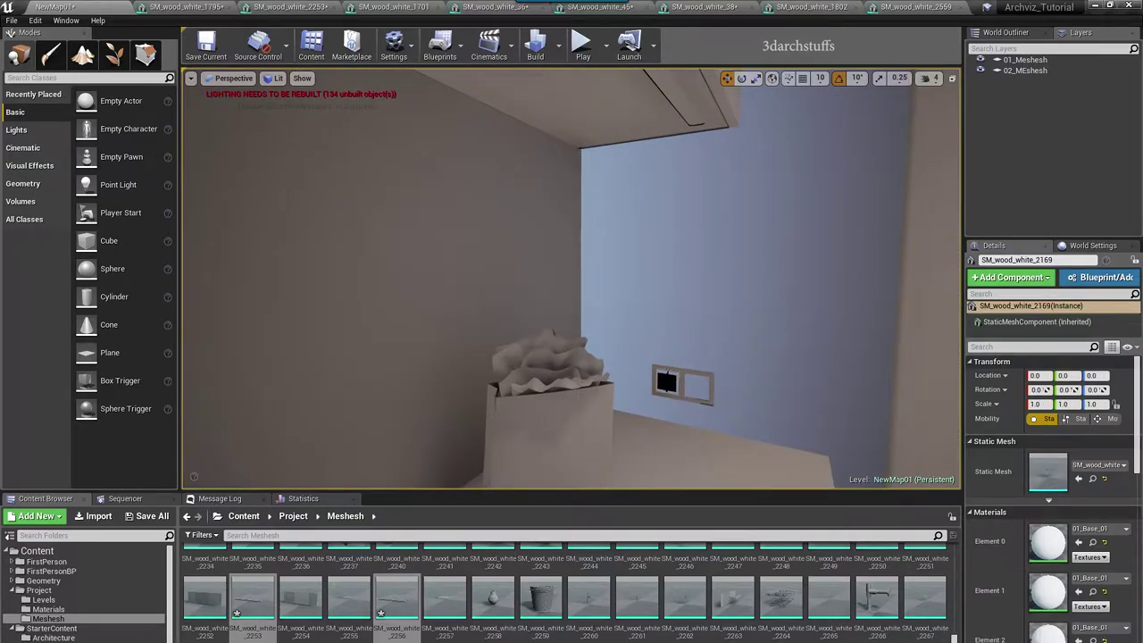
left_click(684, 375)
key("f")
left_click_drag(629, 333, 648, 347, "alt")
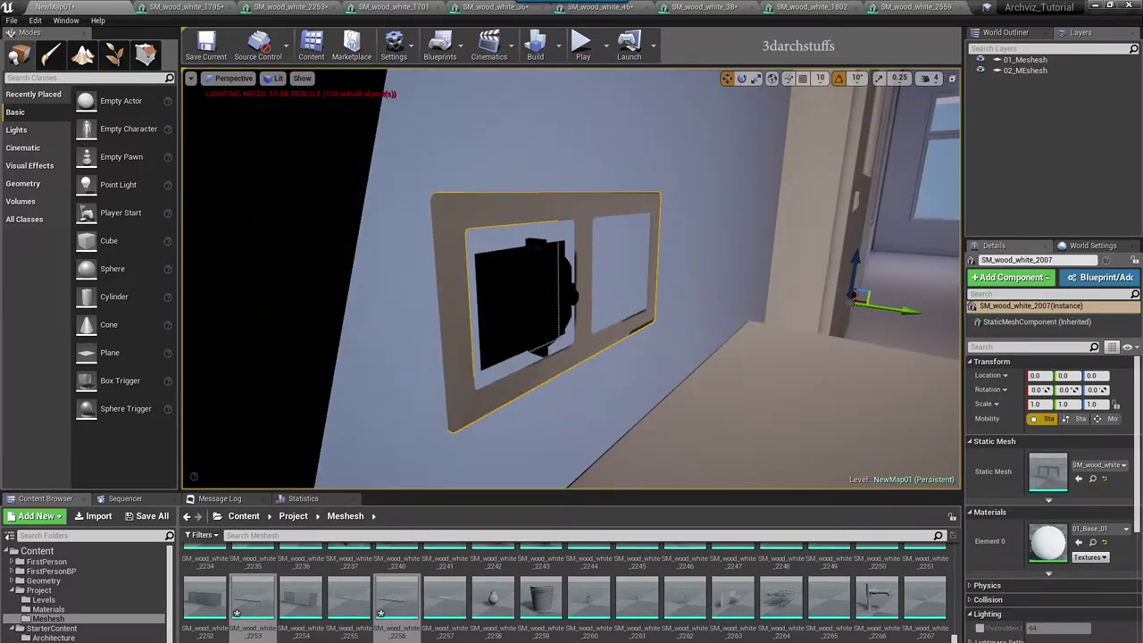
left_click(672, 403)
left_click_drag(672, 404, 575, 420, "alt")
left_click_drag(670, 357, 669, 324, "alt")
double_click(1041, 473)
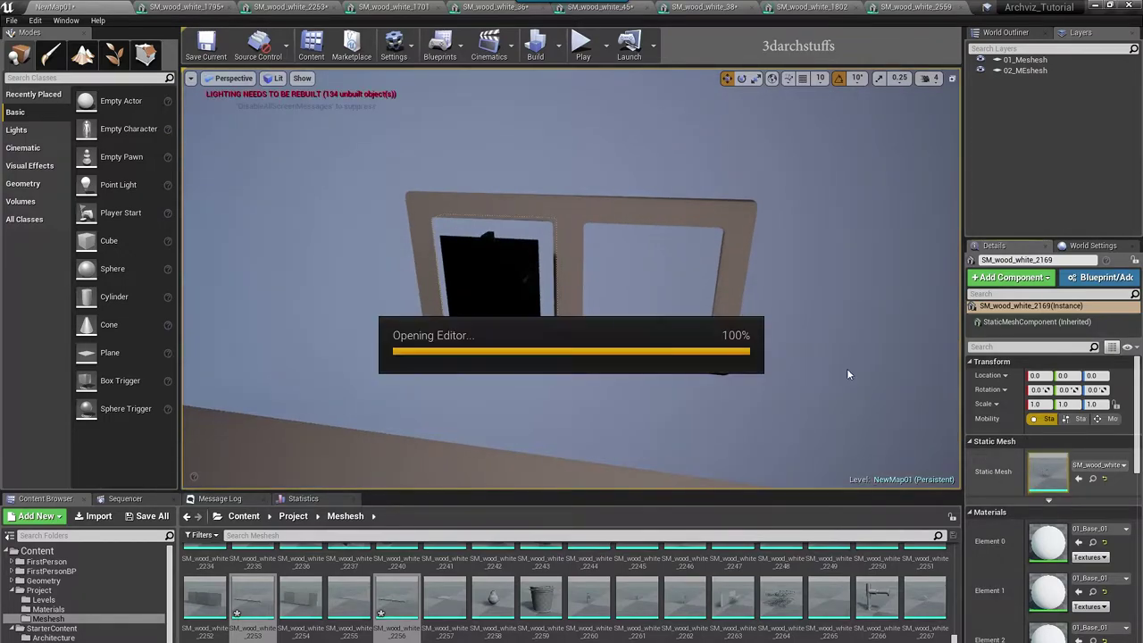
Step: Examine the socket mesh SM_wood_white_2169, then inspect how the outlet sits in the kitchen wall in the level
key("f")
left_click_drag(552, 355, 500, 402, "alt")
left_click_drag(465, 350, 411, 356)
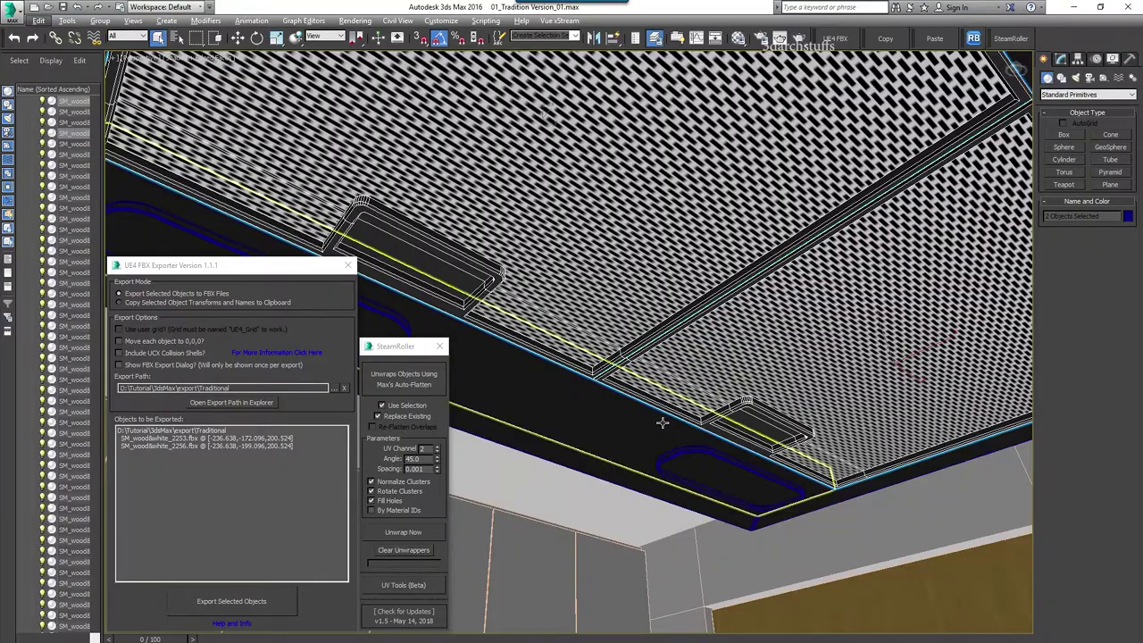
key("alt+Tab")
left_click(59, 7)
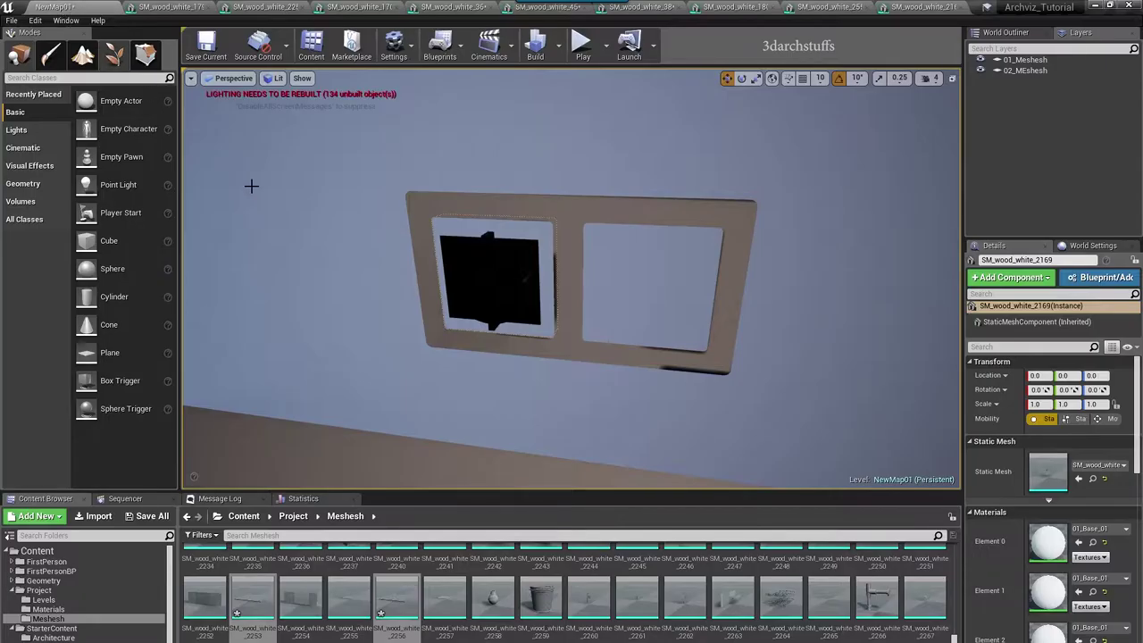
left_click_drag(444, 285, 625, 299, "alt")
scroll(537, 309, "down", 4)
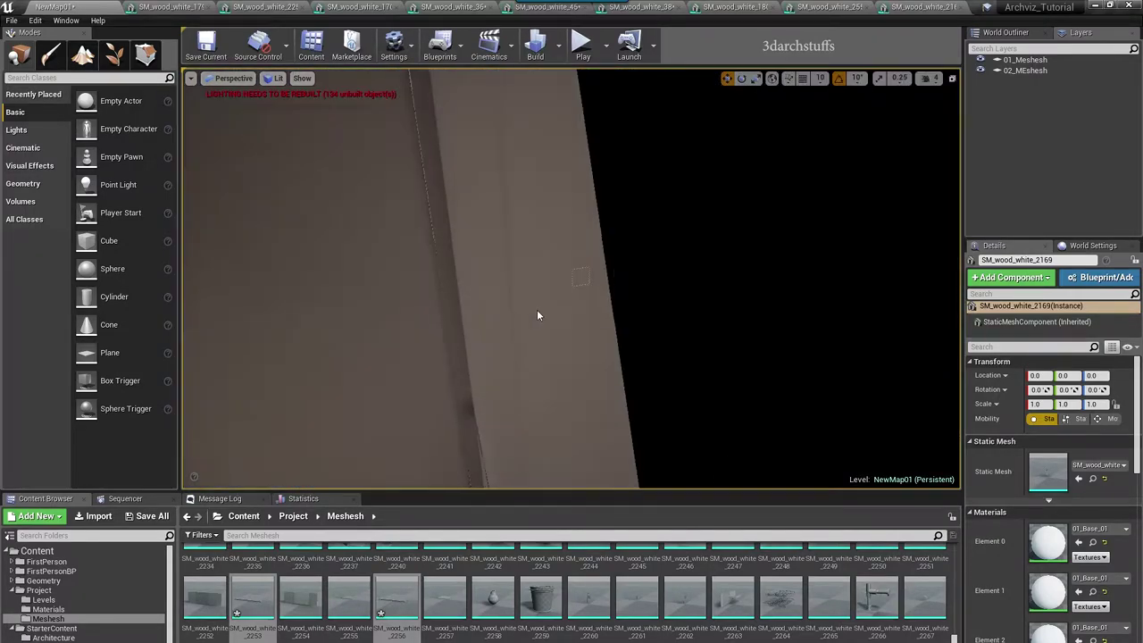
left_click_drag(537, 309, 384, 299, "alt")
key("f")
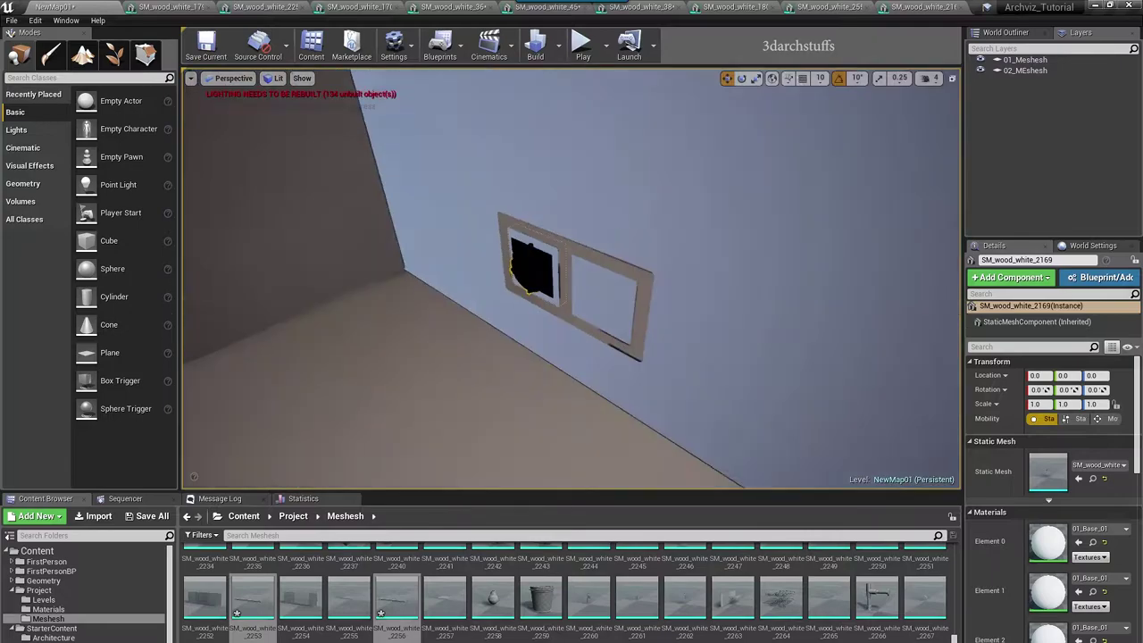
Step: Hide the kitchen wall behind the outlet and select the outlet frame SM_wood_white_2007
key("Delete")
left_click(570, 308)
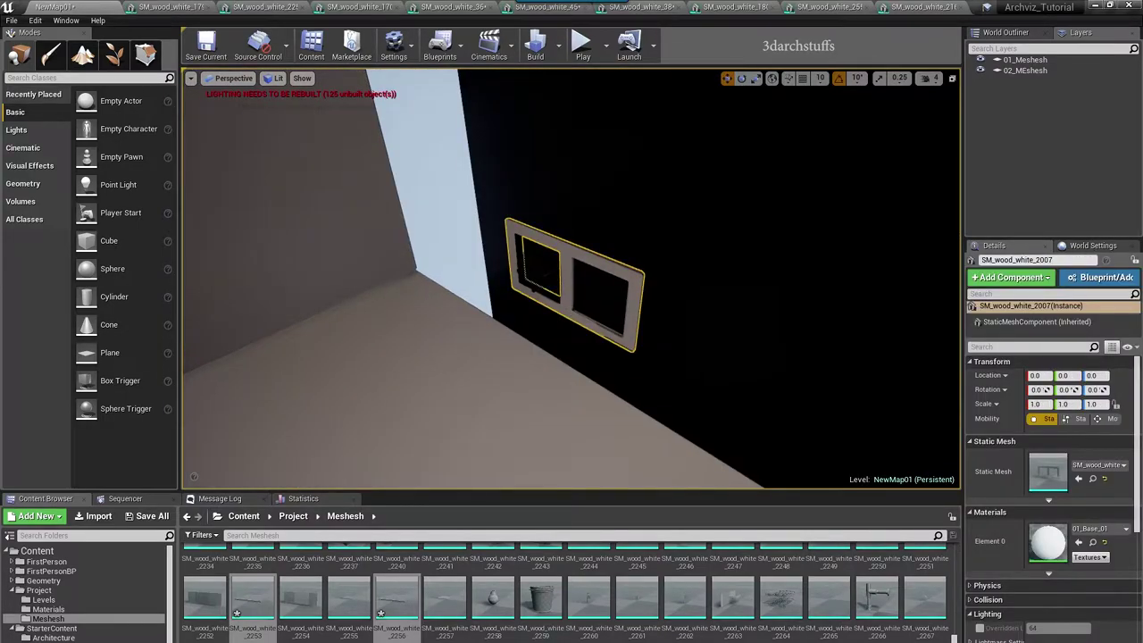
left_click_drag(629, 299, 643, 282, "alt")
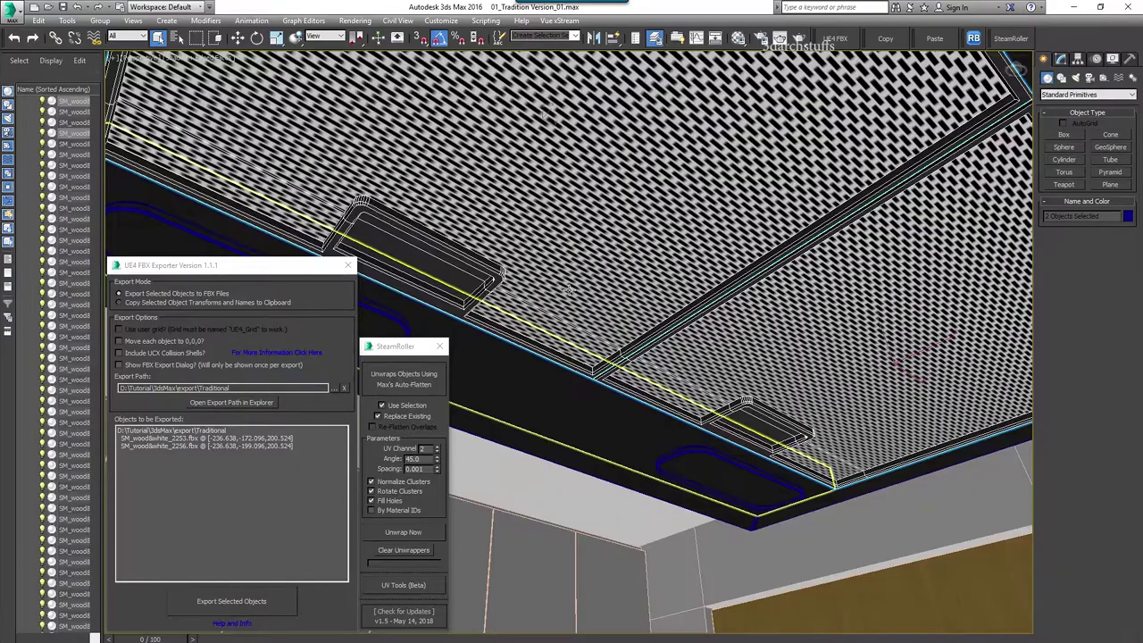
Step: Switch to 3ds Max and inspect the outlet frame and the socket insert SM_wood&white_2169, comparing them with the level
middle_click_drag(649, 398, 418, 96)
middle_click_drag(868, 168, 765, 396, "alt")
middle_click_drag(648, 431, 758, 367)
left_click(466, 574)
key("z")
middle_click_drag(652, 511, 542, 487, "alt")
scroll(760, 490, "down", 3)
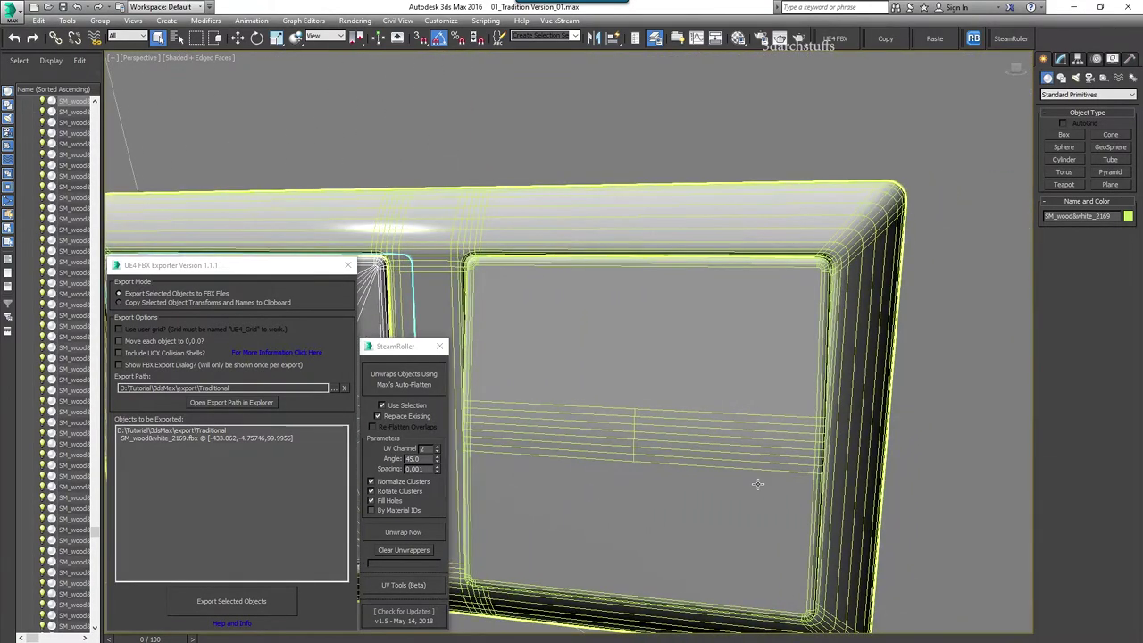
left_click(757, 482)
scroll(750, 482, "down", 4)
middle_click_drag(748, 482, 594, 456, "alt")
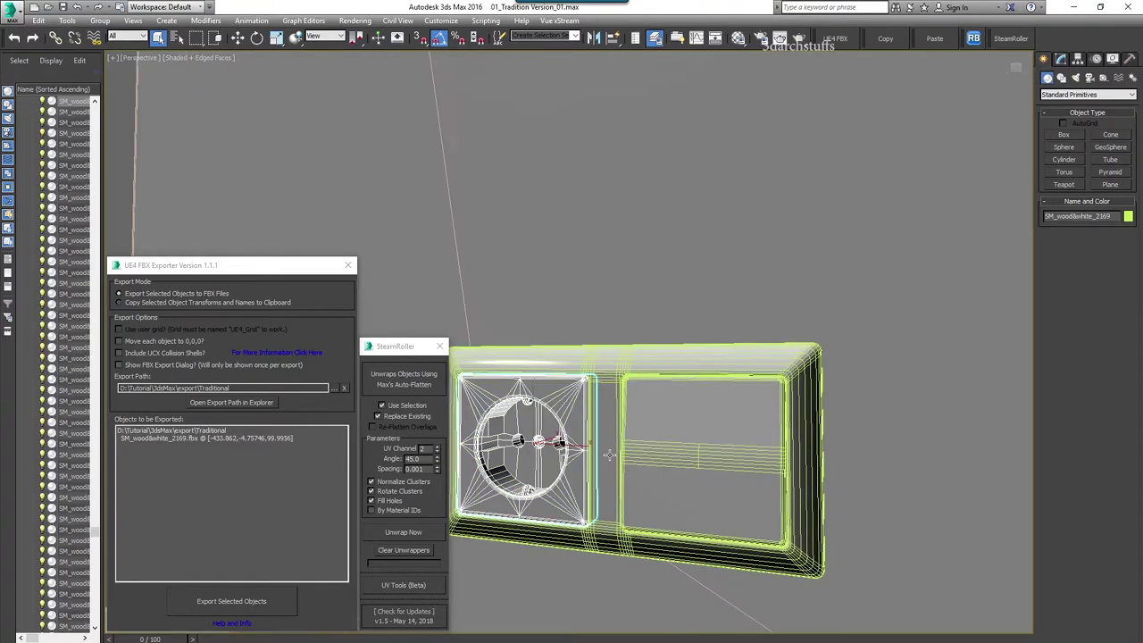
key("alt+Tab")
key("alt+Tab")
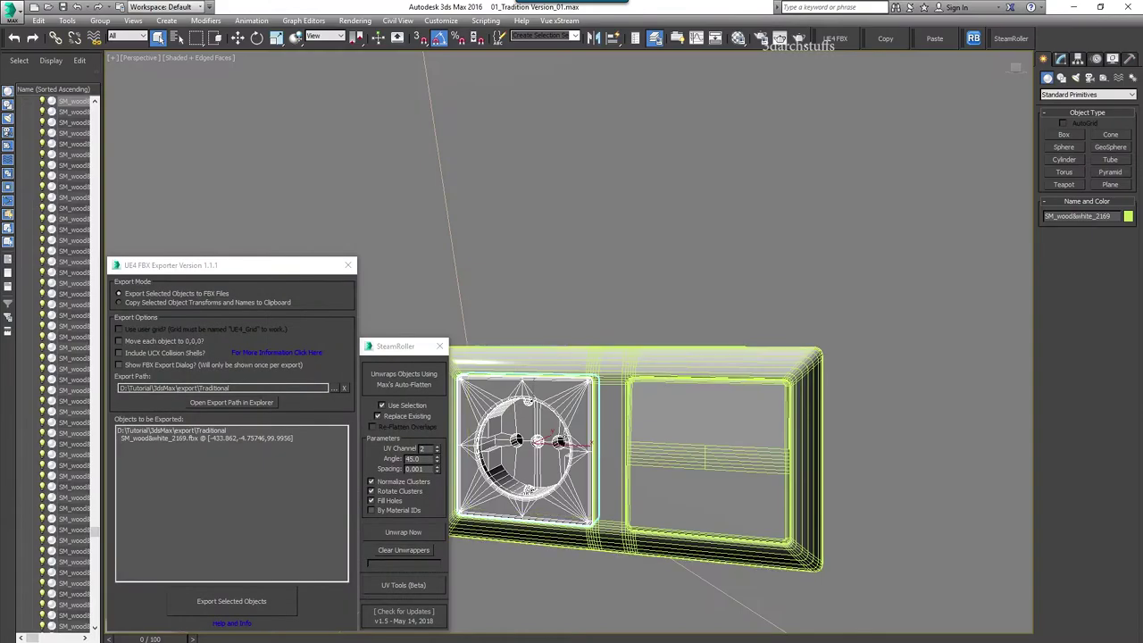
Step: Add an Edit Mesh modifier to SM_wood&white_2169, check its front faces at polygon level and leave polygon selection
left_click(1061, 58)
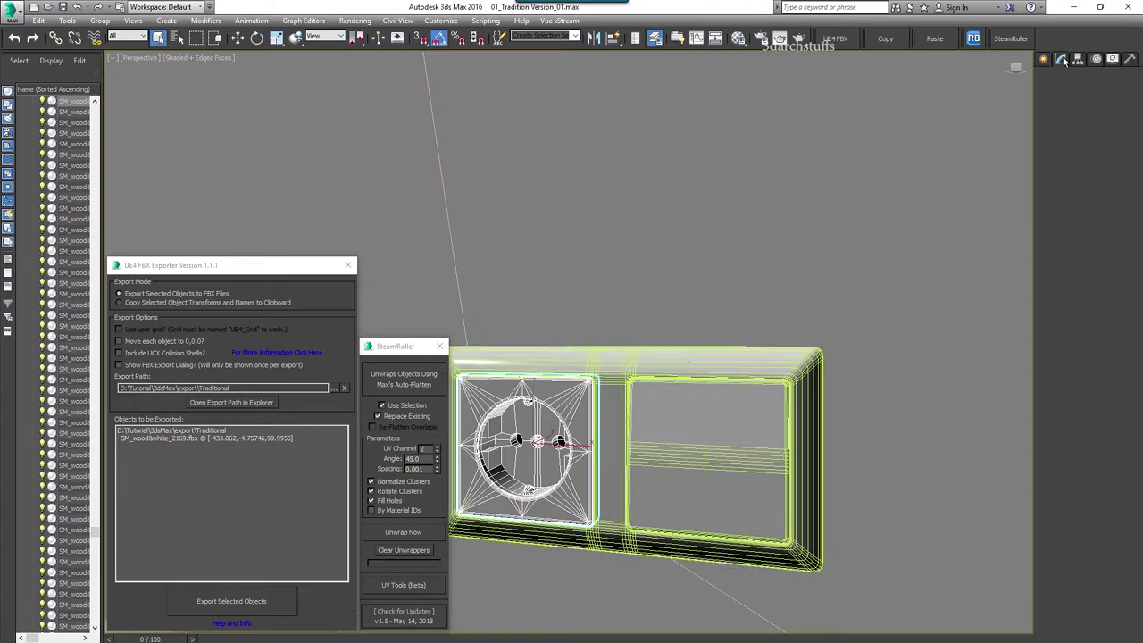
left_click(1108, 137)
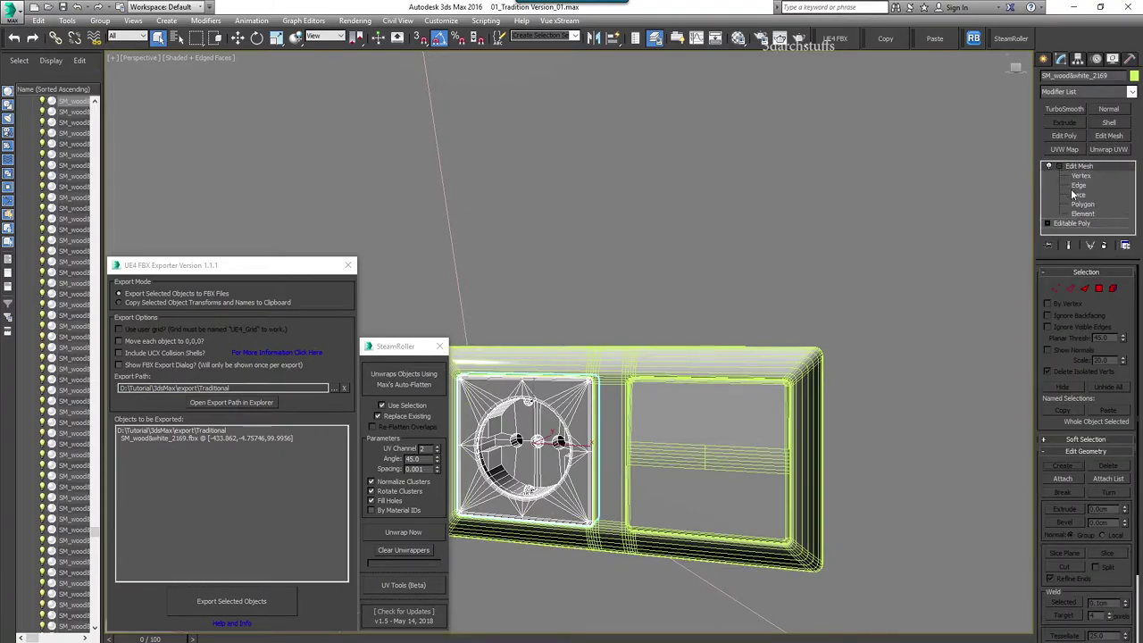
left_click(1082, 205)
left_click(579, 417)
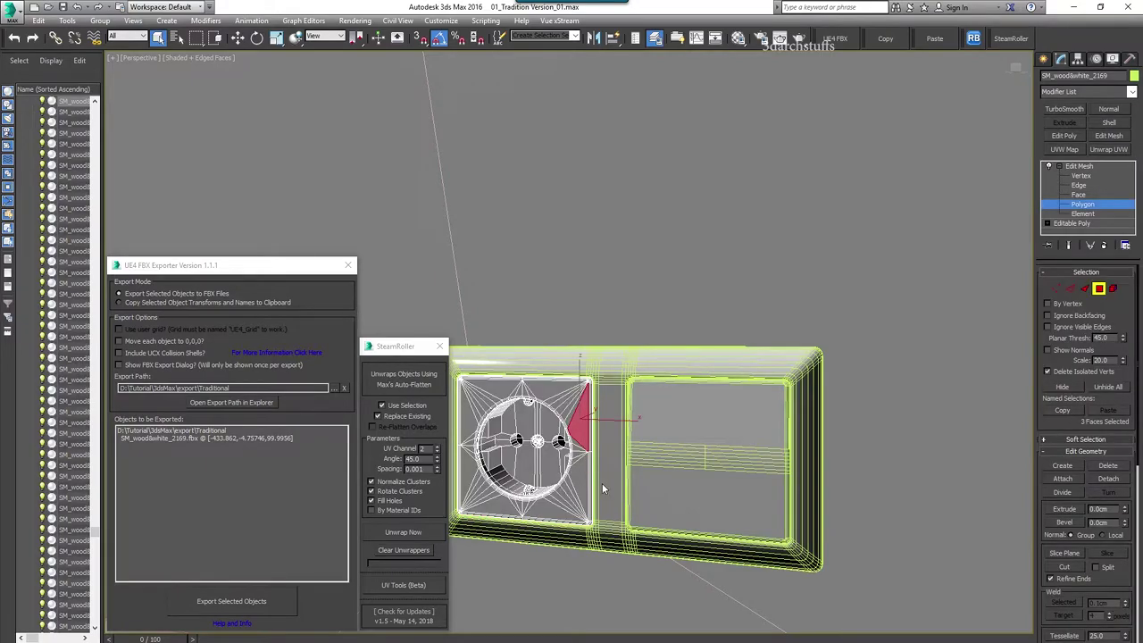
key("z")
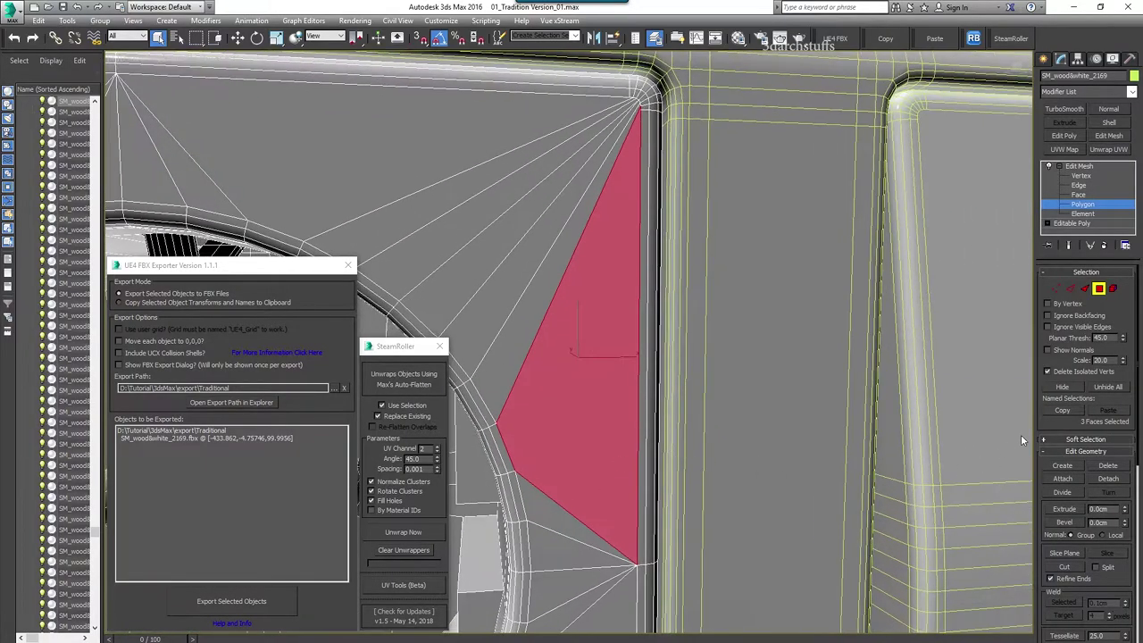
scroll(767, 388, "down", 2)
mouse_move(767, 388)
middle_mouse_down("alt")
mouse_move(728, 392)
mouse_move(828, 363)
mouse_move(772, 376)
middle_mouse_up("alt")
left_click(681, 350)
left_click(635, 326)
left_click(1078, 167)
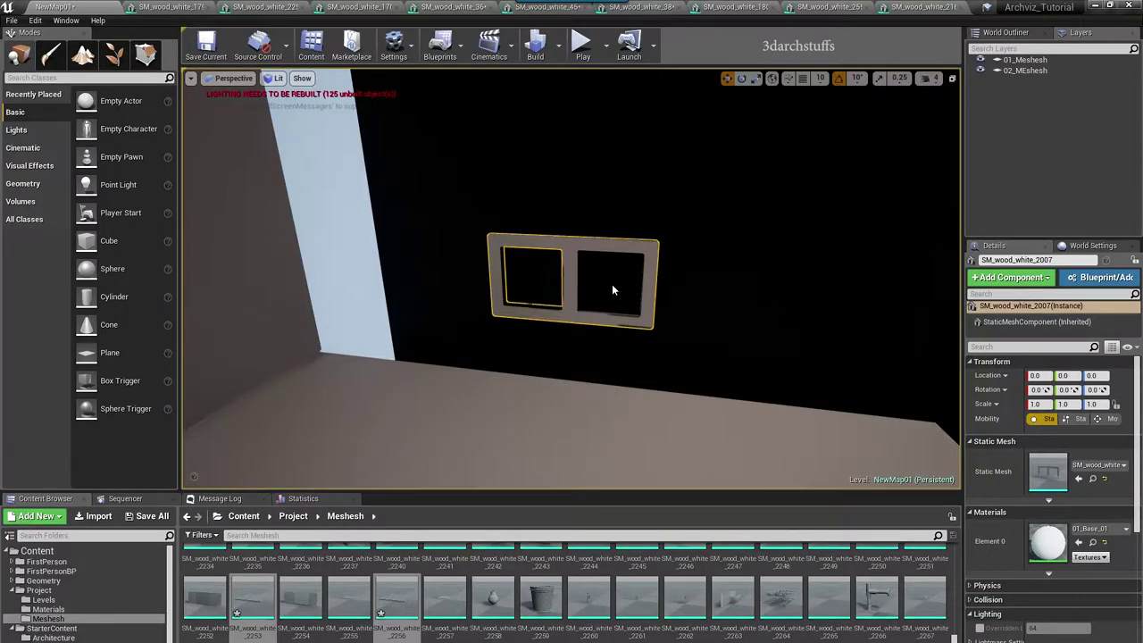
Step: Switch to Unreal Engine, try hiding the outlet frame SM_wood_white_2007 and undo it, keeping only the wall hidden
left_click_drag(612, 284, 483, 293, "alt")
left_click(556, 287)
left_click_drag(629, 286, 572, 285, "alt")
key("Delete")
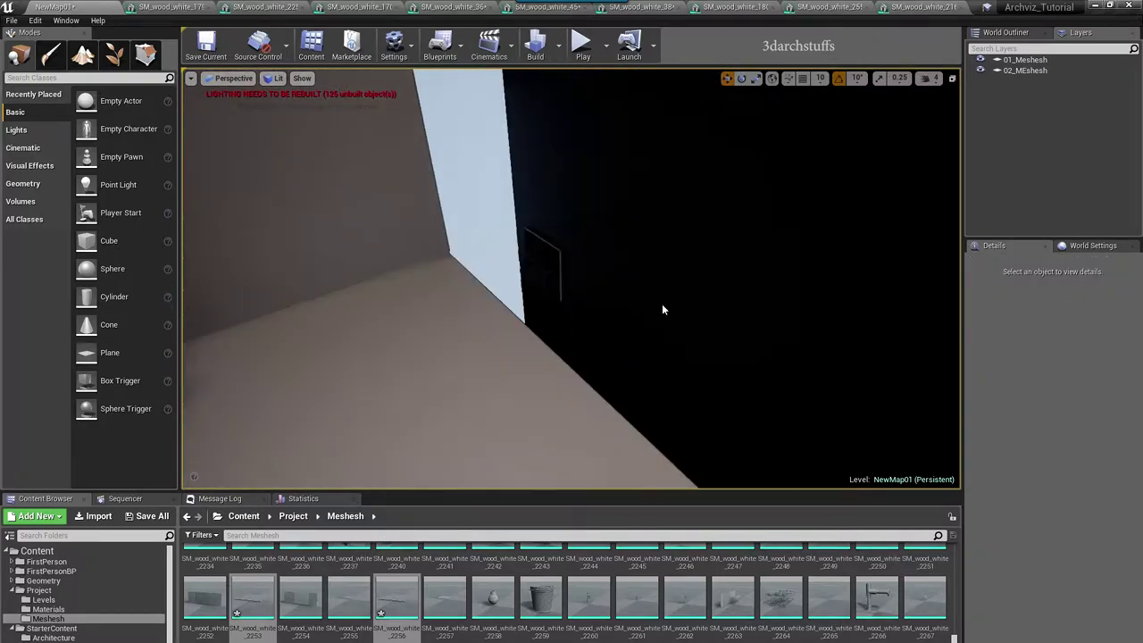
key("ctrl+z")
key("ctrl+z")
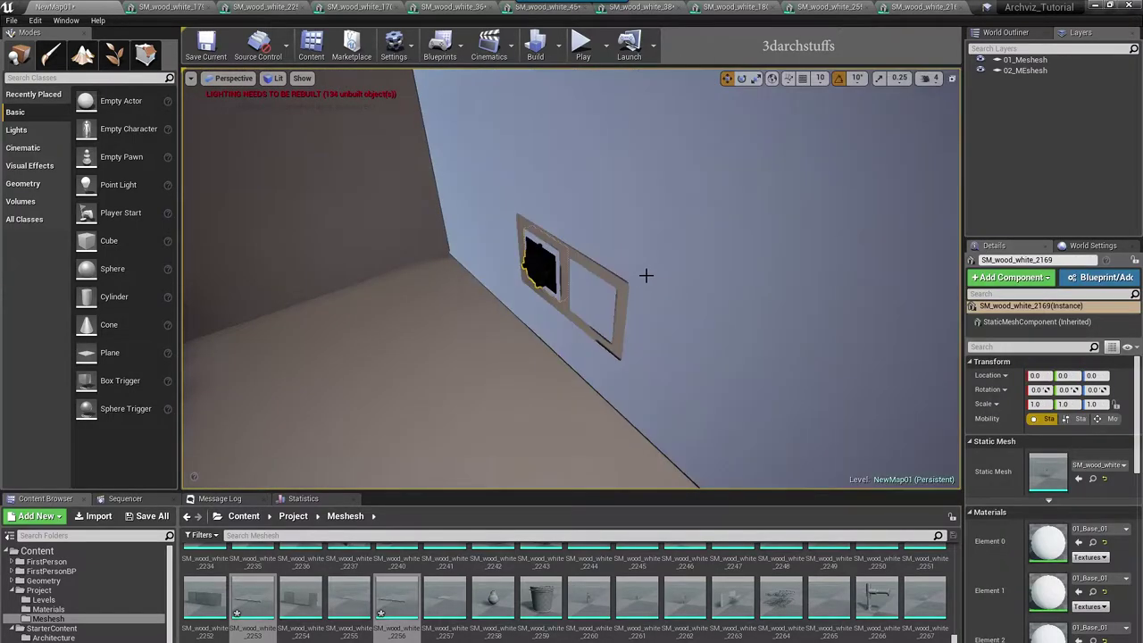
key("ctrl+y")
Step: Select the outlet frame and the socket insert together and show all hidden actors again
left_click(561, 261)
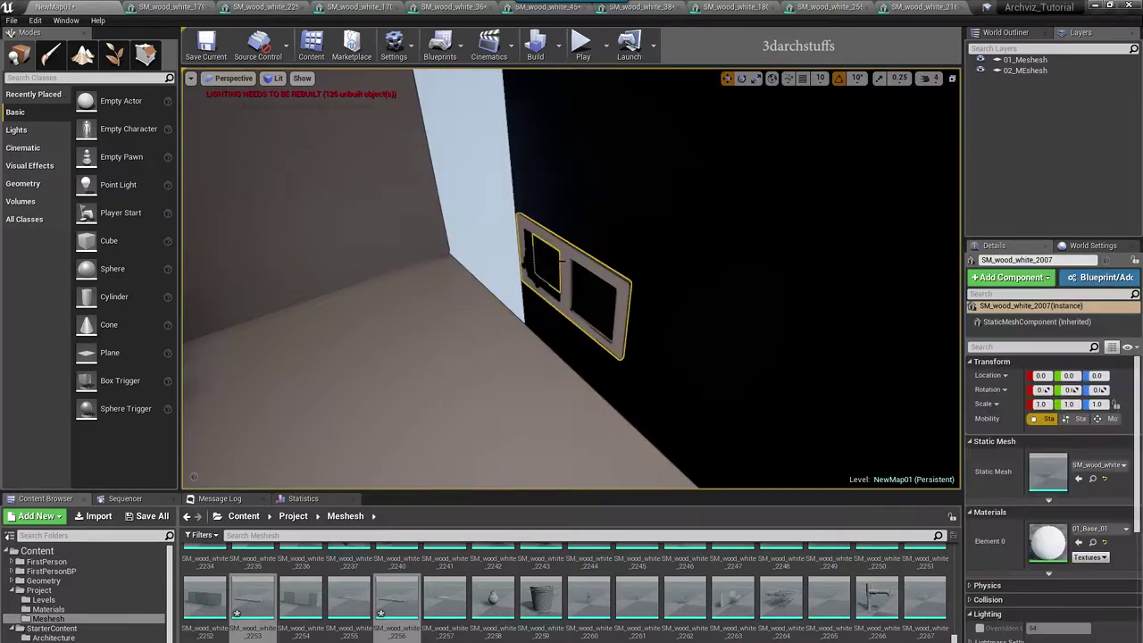
left_click(538, 281, "ctrl")
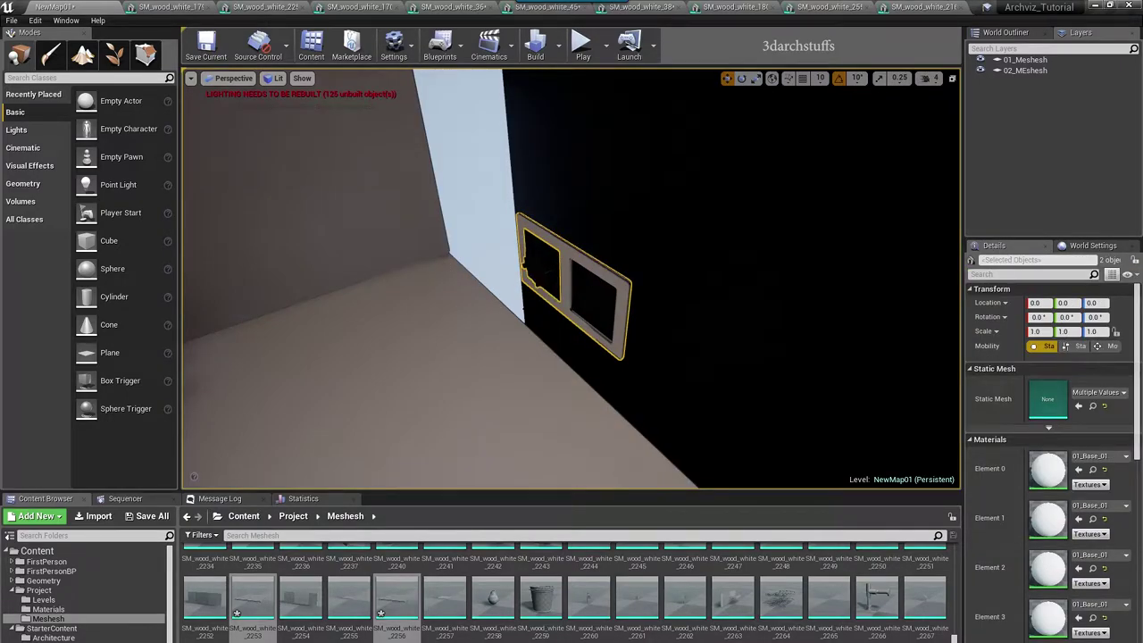
left_click_drag(538, 280, 607, 265, "alt")
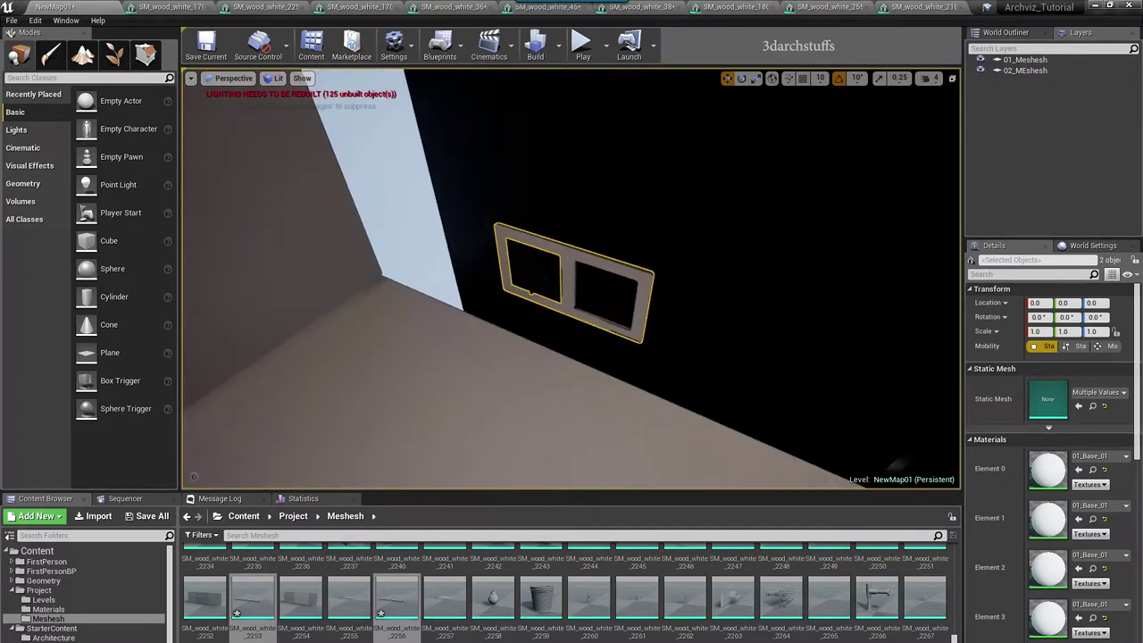
key("ctrl+h")
Step: Rotate the selected outlet frame and socket insert about 180 degrees around the vertical axis at the outlet
right_click_drag(634, 253, 638, 254)
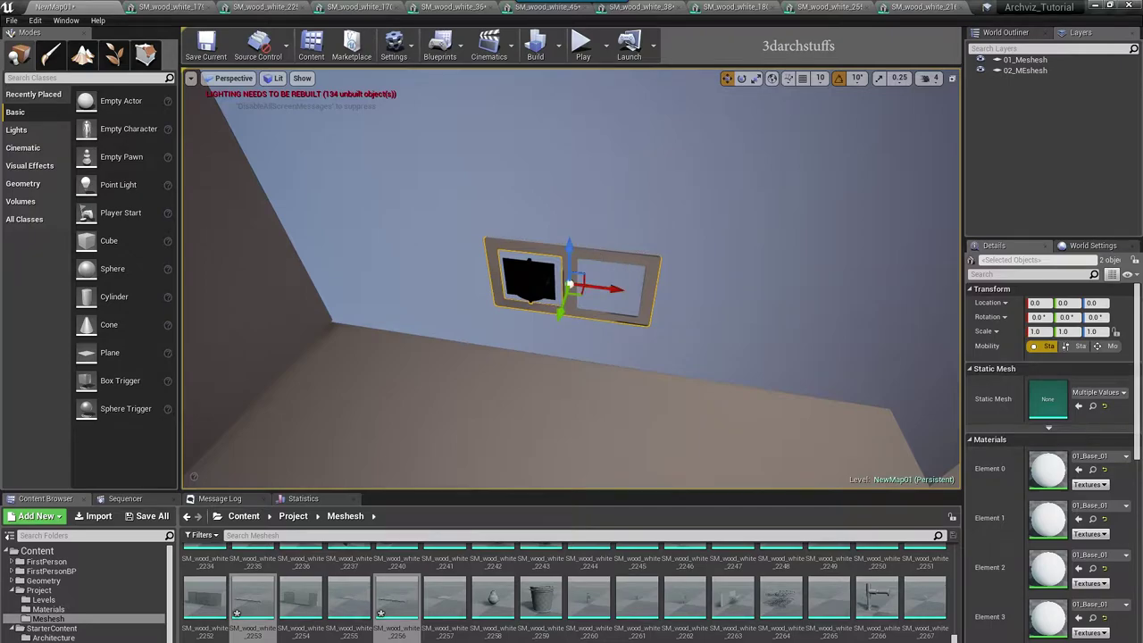
right_click_drag(569, 284, 584, 288)
key("e")
left_click_drag(589, 290, 505, 275)
left_click_drag(602, 304, 685, 304, "alt")
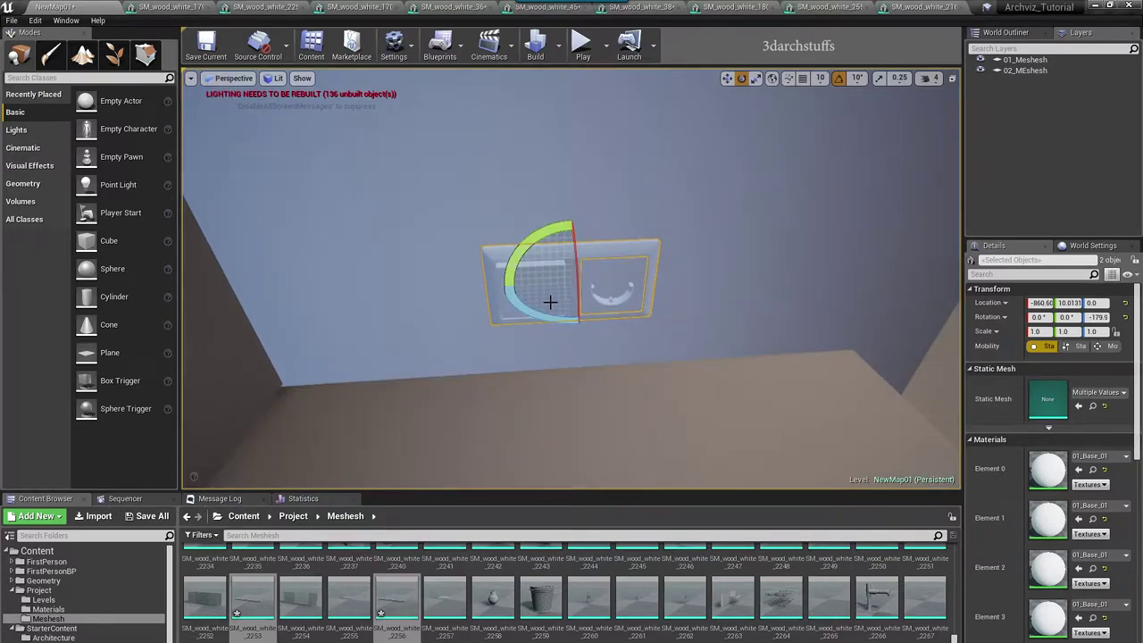
Step: Mirror the rotated outlet frame and socket insert along X
key("w")
right_click(526, 250)
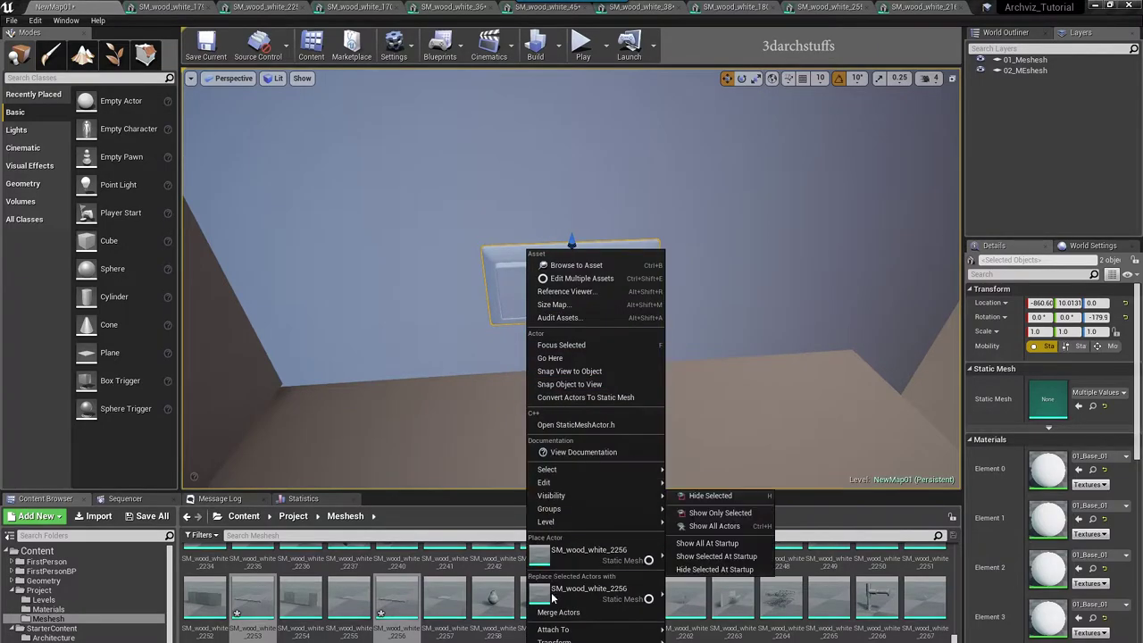
mouse_move(617, 641)
right_click_drag(748, 300, 775, 312)
right_click(501, 252)
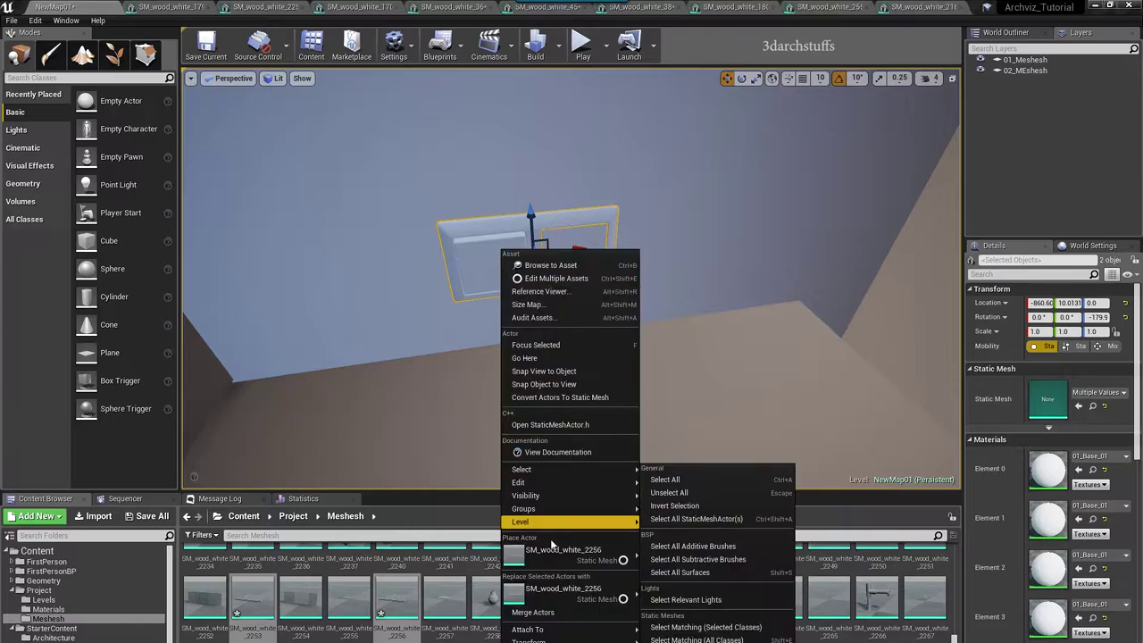
mouse_move(581, 640)
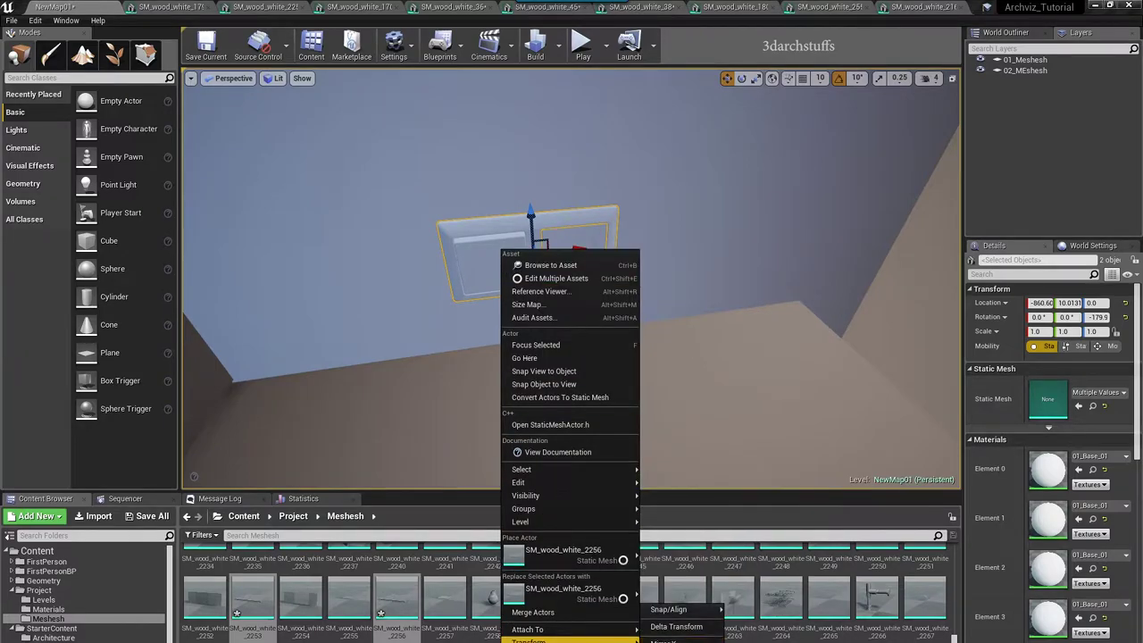
left_click(668, 640)
right_click_drag(679, 326, 589, 321)
left_click_drag(589, 321, 684, 361, "alt")
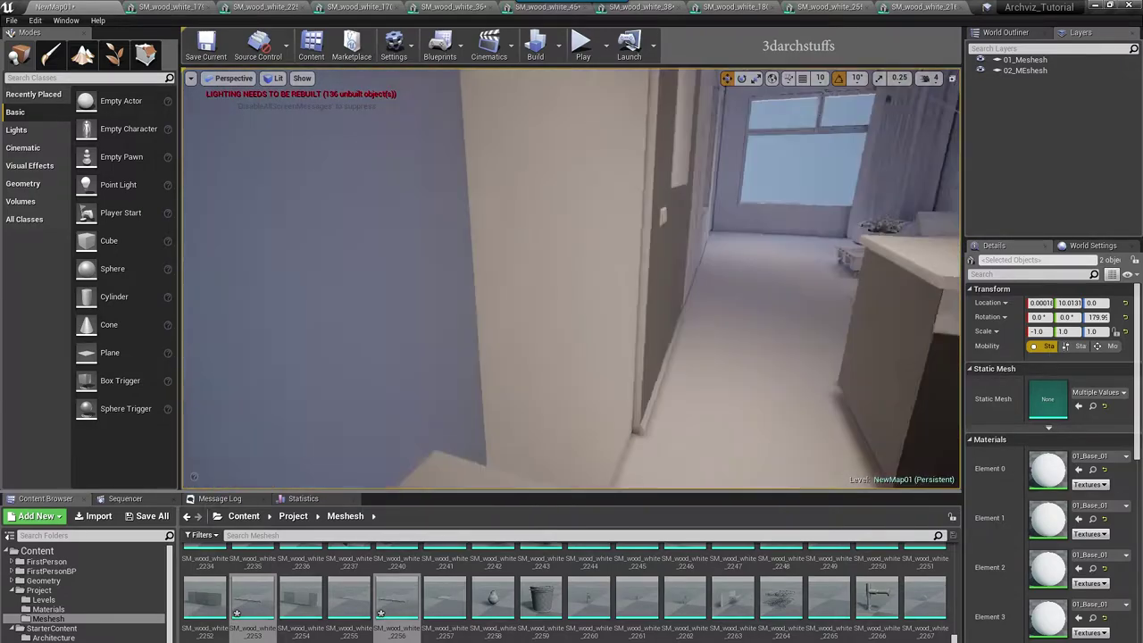
Step: Override the light map resolution of the window wall SM_wood_white_2557 with 256
right_click_drag(676, 303, 689, 301)
scroll(689, 301, "up", 10)
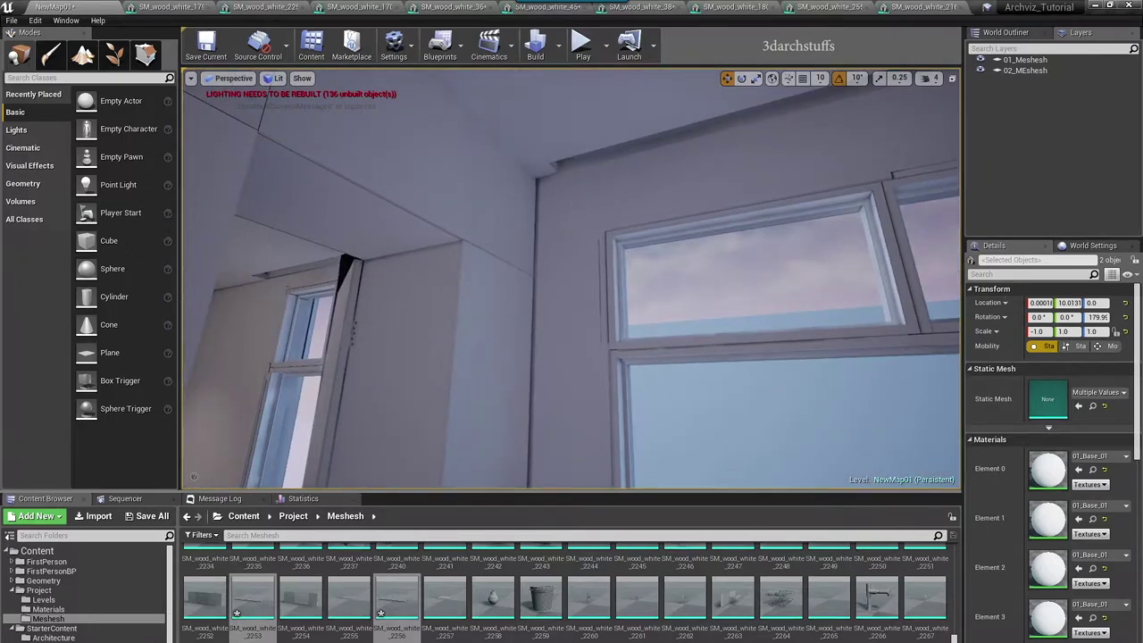
left_click(732, 174)
left_click(980, 628)
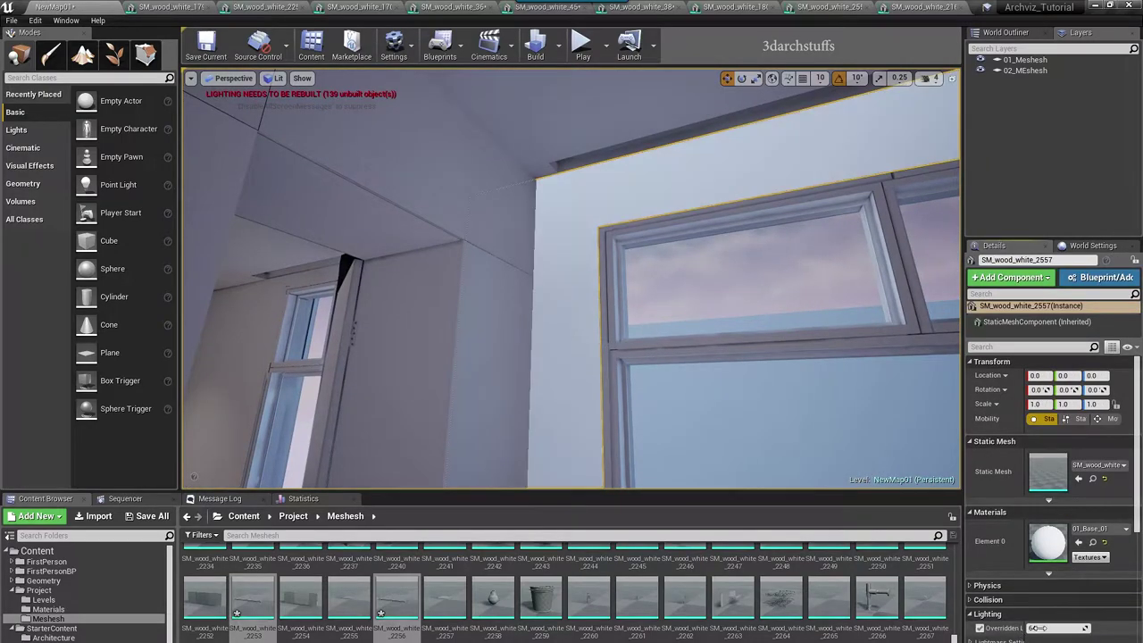
left_click(1049, 627)
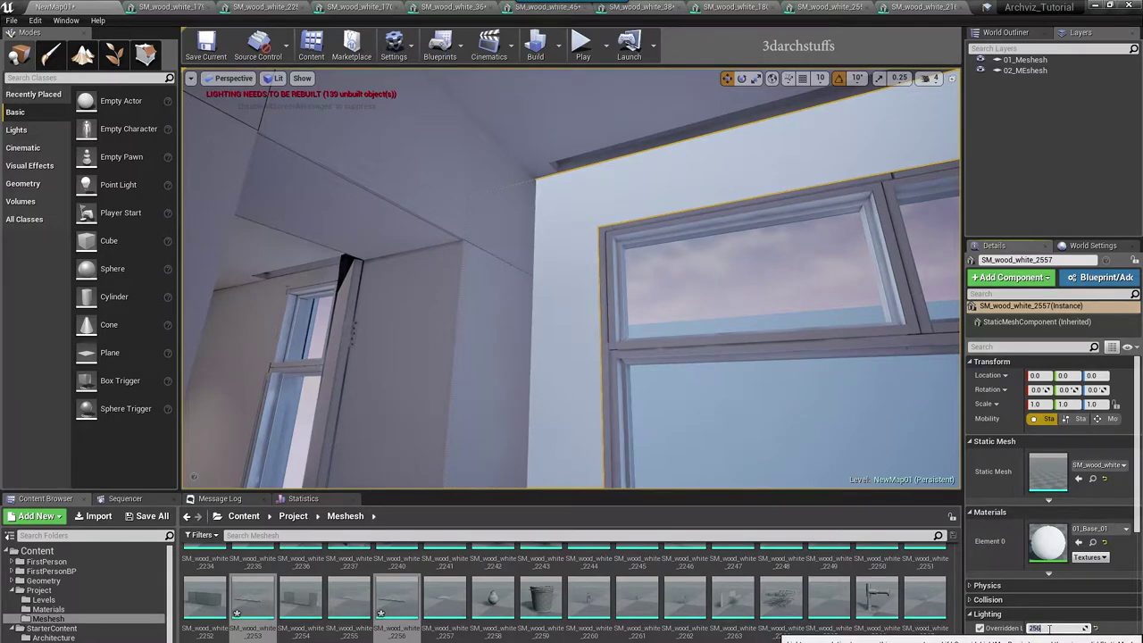
right_click_drag(811, 243, 853, 232)
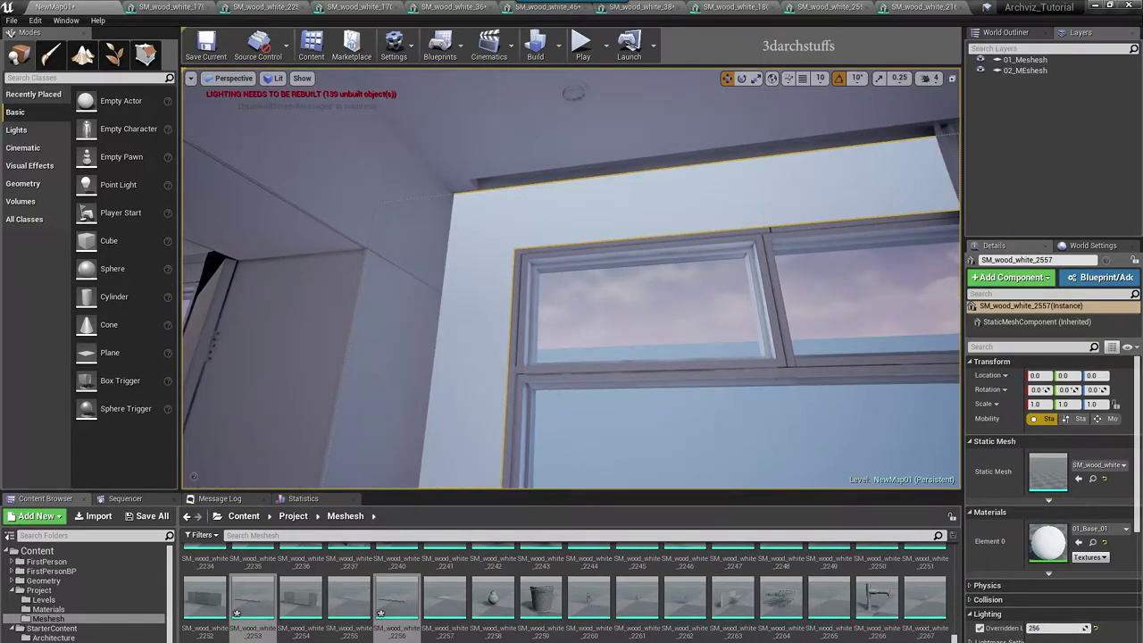
Step: Inspect the kitchen area and frame the coffee maker on the counter to examine its shading up close
left_click(801, 289)
mouse_move(810, 428)
right_mouse_down()
mouse_move(719, 384)
mouse_move(793, 443)
right_mouse_up()
scroll(777, 315, "up", 6)
scroll(756, 317, "up", 10)
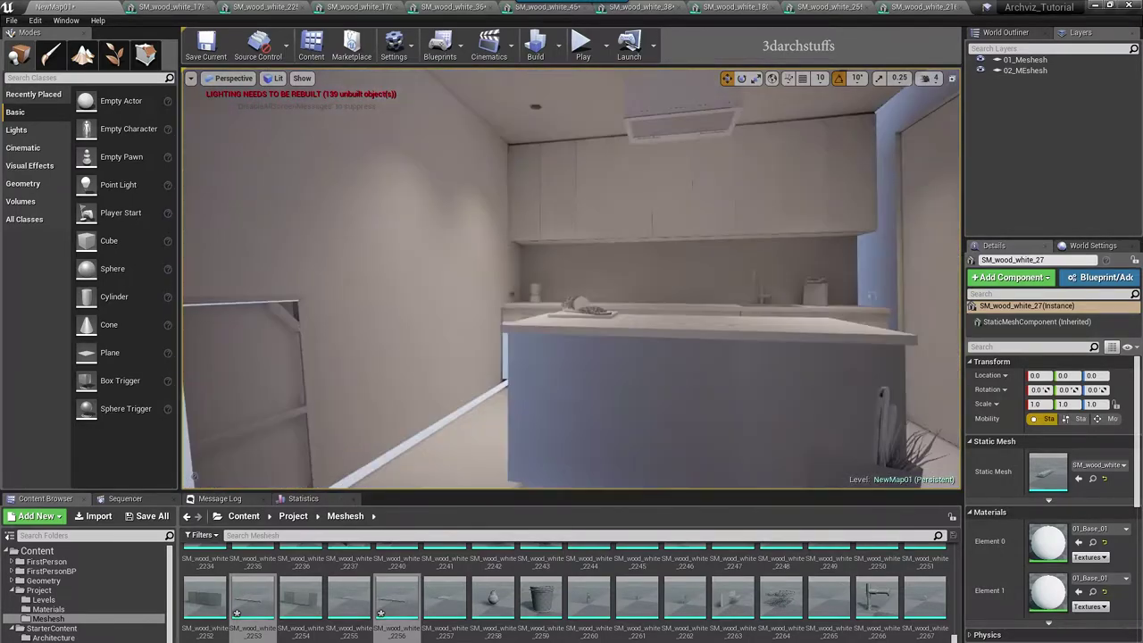
scroll(749, 314, "up", 5)
right_click_drag(748, 313, 708, 326)
scroll(748, 313, "down", 2)
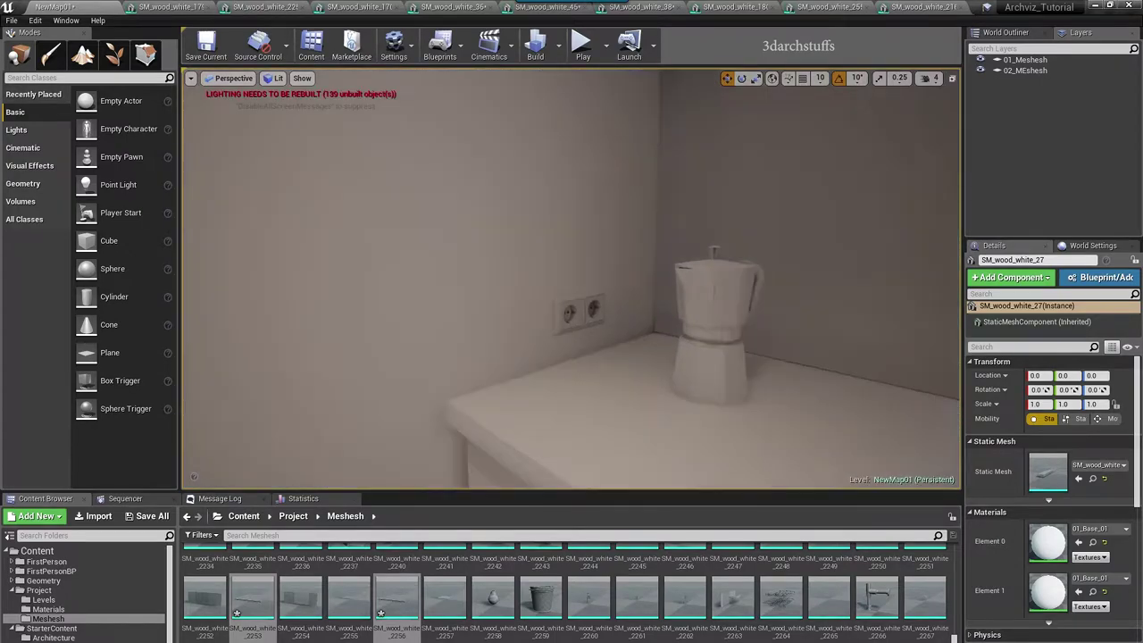
left_click(730, 295)
key("f")
left_click_drag(751, 312, 530, 217, "alt")
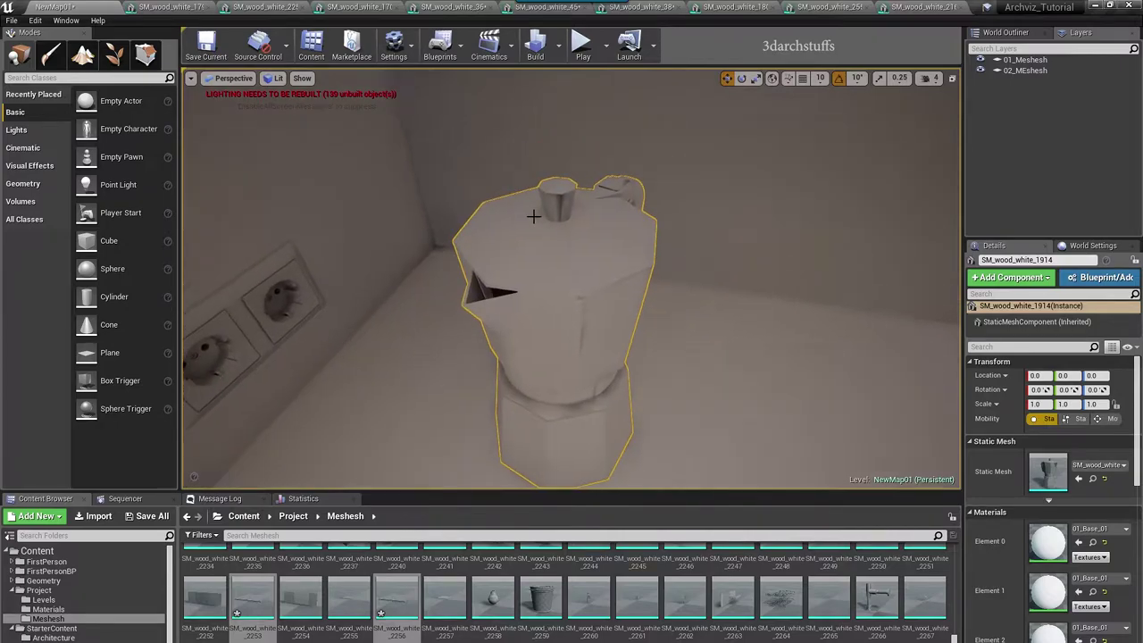
Step: Close the open mesh editors except SM_wood_white_38 and return to the level
left_click(208, 8)
left_click(247, 8)
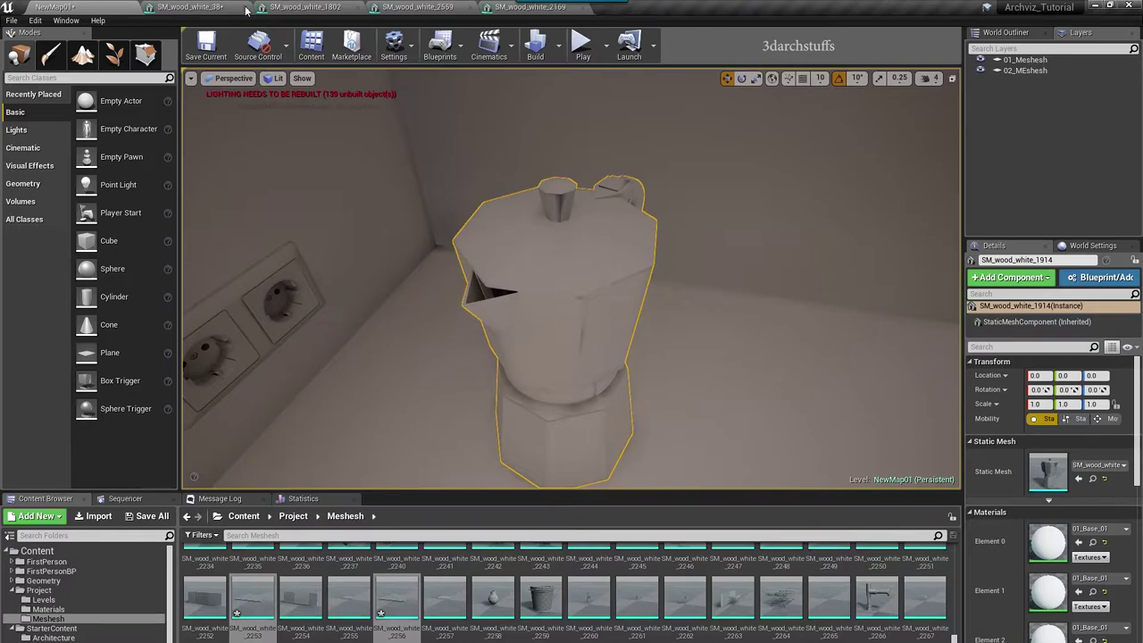
left_click(359, 8)
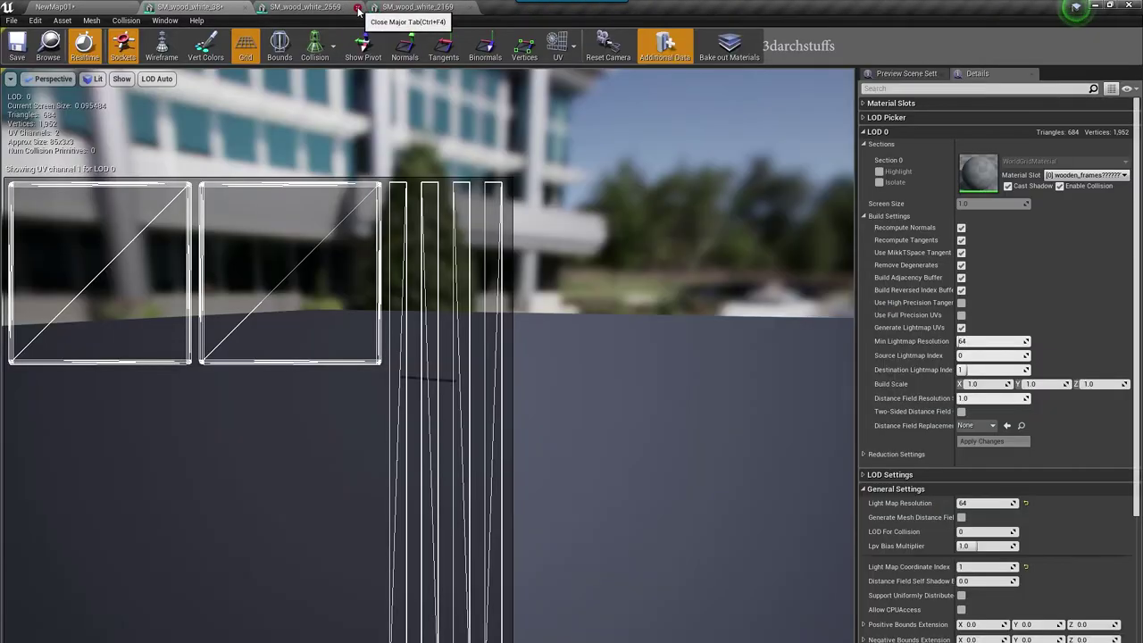
left_click(359, 8)
left_click(94, 8)
Step: Open the TV mesh SM_wood_white_2147, display UV channel 1 and enable Generate Lightmap UVs
right_click_drag(524, 185, 357, 170)
key("Escape")
right_click_drag(556, 212, 486, 192)
scroll(580, 222, "up", 5)
right_click_drag(579, 223, 643, 218)
right_click_drag(568, 258, 591, 248)
left_click(446, 308)
right_click_drag(488, 360, 515, 389)
double_click(1048, 472)
left_click(557, 44)
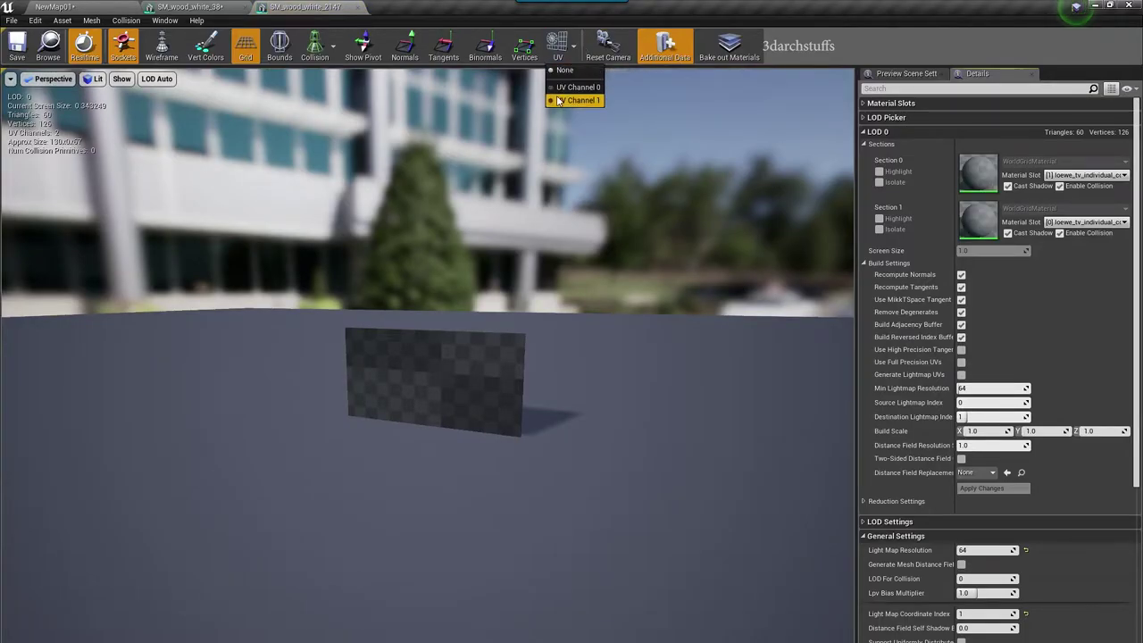
left_click(572, 97)
left_click(961, 374)
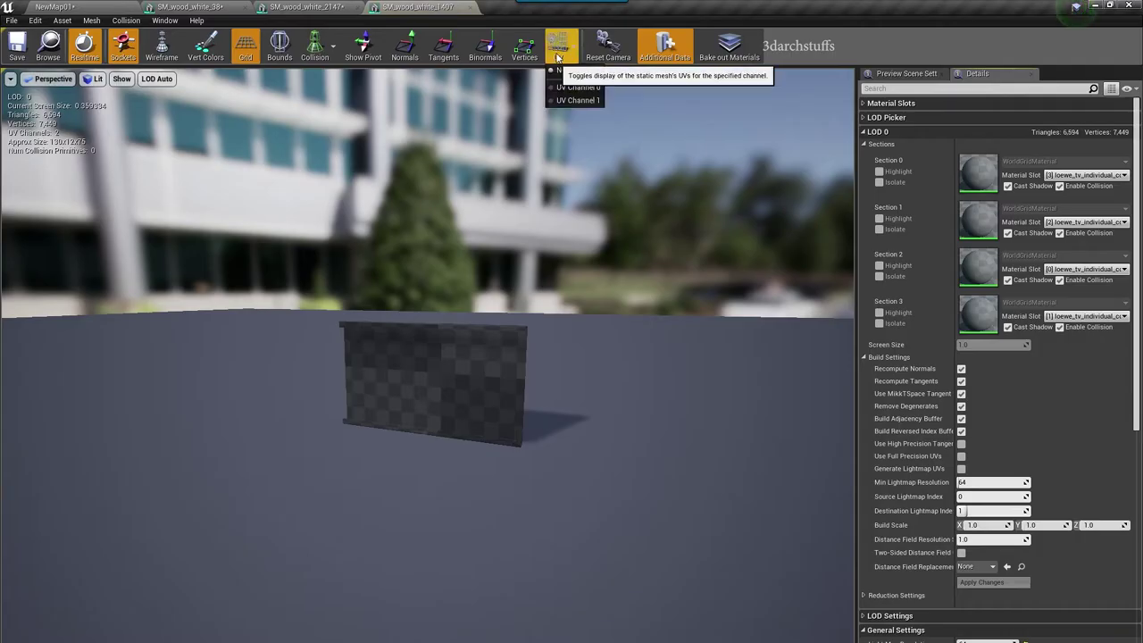
Step: Generate lightmap UVs for the TV mesh SM_wood_white_1407, setting its source lightmap index to 1
left_click(557, 45)
left_click(982, 582)
left_click(989, 497)
type("1")
left_click(979, 584)
left_click(961, 469)
left_click(990, 585)
left_click(56, 7)
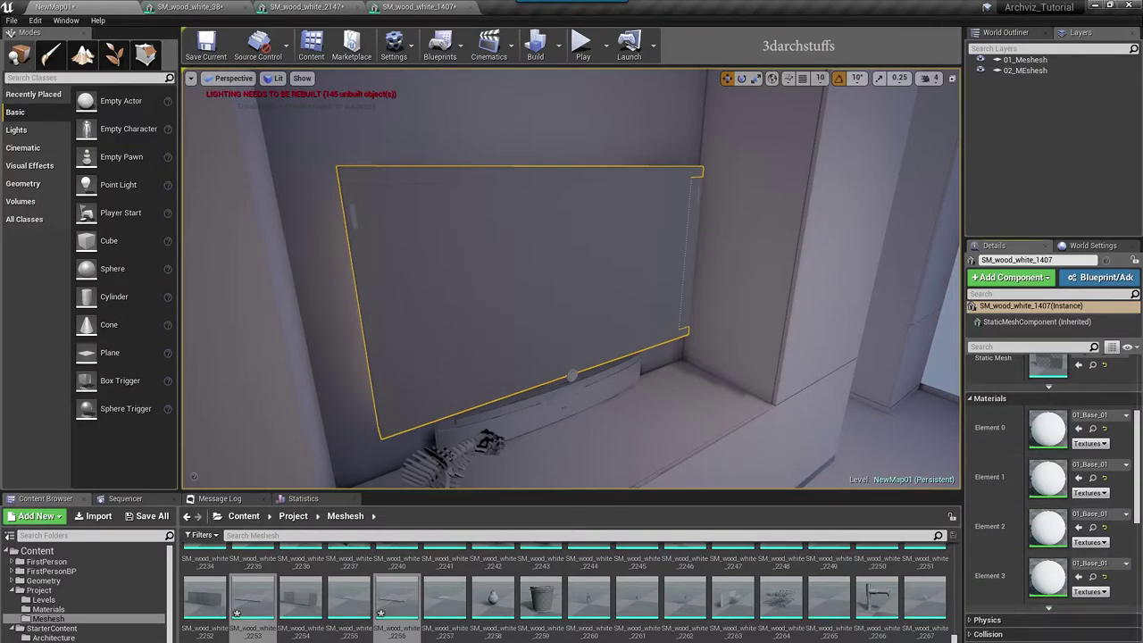
Step: Generate and apply lightmap UVs for the curved mesh SM_wood_white_2172 beneath the TV
right_click_drag(572, 335, 547, 393)
left_click(576, 332)
scroll(1048, 468, "up", 4)
double_click(1047, 471)
left_click(558, 45)
left_click(962, 326)
left_click(993, 442)
left_click(55, 7)
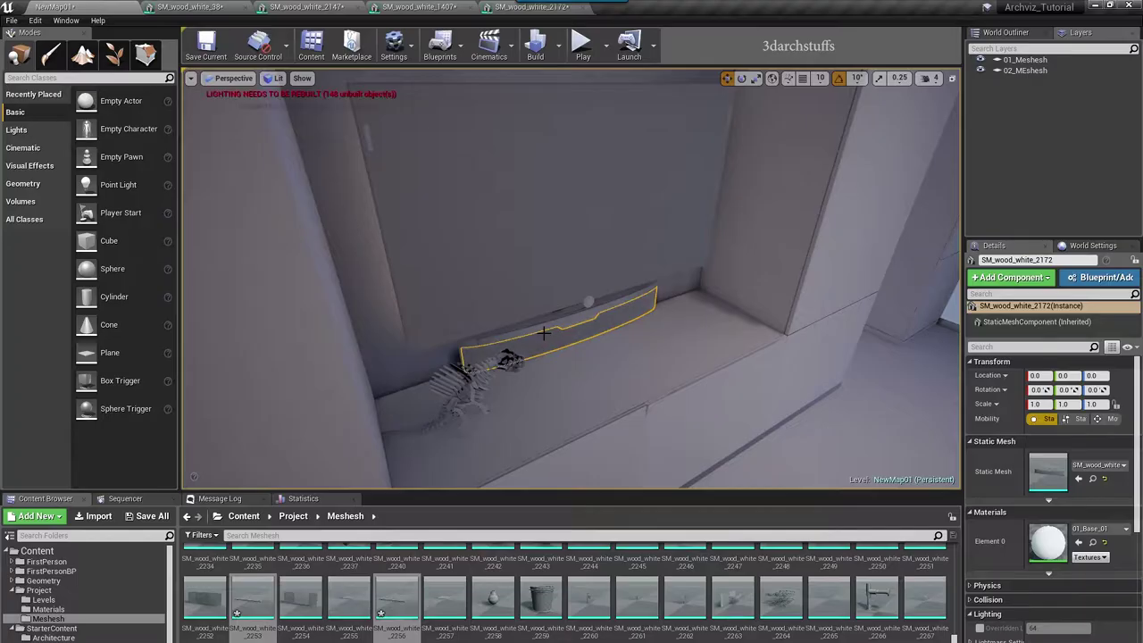
Step: Generate and apply lightmap UVs for the mesh SM_wood_white_1663 in the TV niche
right_click_drag(629, 358, 599, 339)
double_click(1047, 471)
left_click(557, 45)
left_click(962, 327)
left_click(994, 442)
left_click(56, 7)
Step: Generate and apply lightmap UVs for the dinosaur skeleton part SM_wood_white_2109
right_click_drag(571, 304, 536, 326)
left_click(571, 277)
double_click(1047, 472)
left_click(557, 45)
left_click(962, 327)
left_click(993, 442)
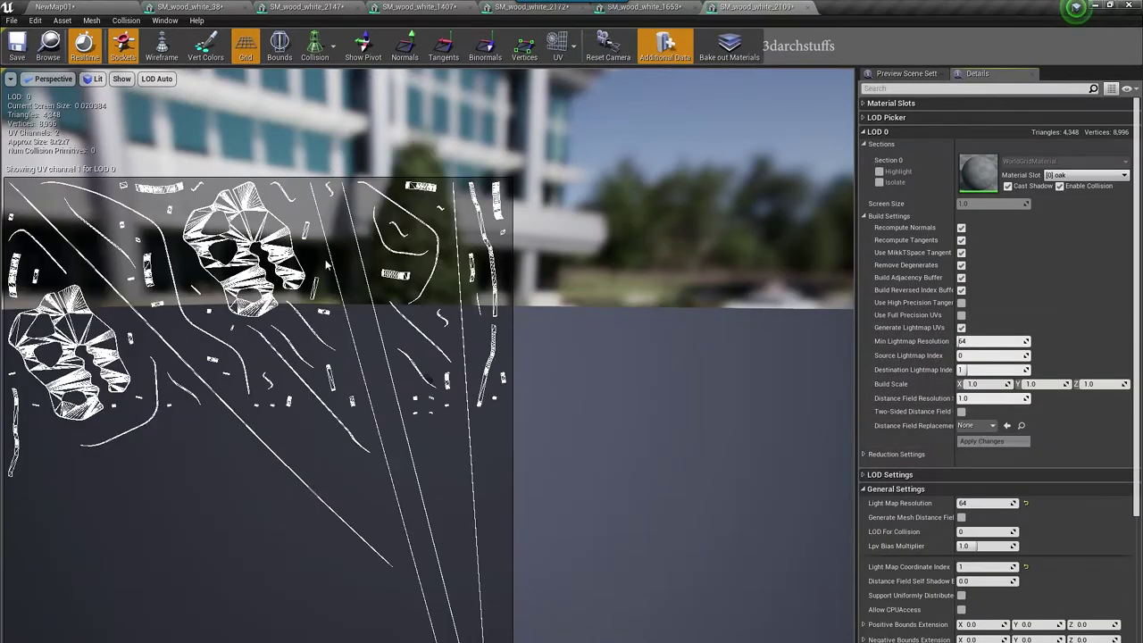
left_click(56, 7)
Step: Generate and apply lightmap UVs for the dinosaur skeleton part SM_wood_white_2041, checking them in UV channel 1
left_click(384, 286)
double_click(1047, 472)
left_click(557, 45)
left_click(584, 100)
left_click(962, 325)
left_click(993, 442)
left_click(56, 7)
Step: Generate and apply lightmap UVs for the dinosaur skeleton part SM_wood_white_2066, checking them in UV channel 1
left_click(365, 359)
double_click(1047, 472)
left_click(557, 44)
left_click(584, 100)
left_click(962, 328)
left_click(993, 442)
left_click(55, 8)
Step: Generate and apply lightmap UVs for the dinosaur skull part SM_wood_white_2108, checking them in UV channel 1
left_click(574, 205)
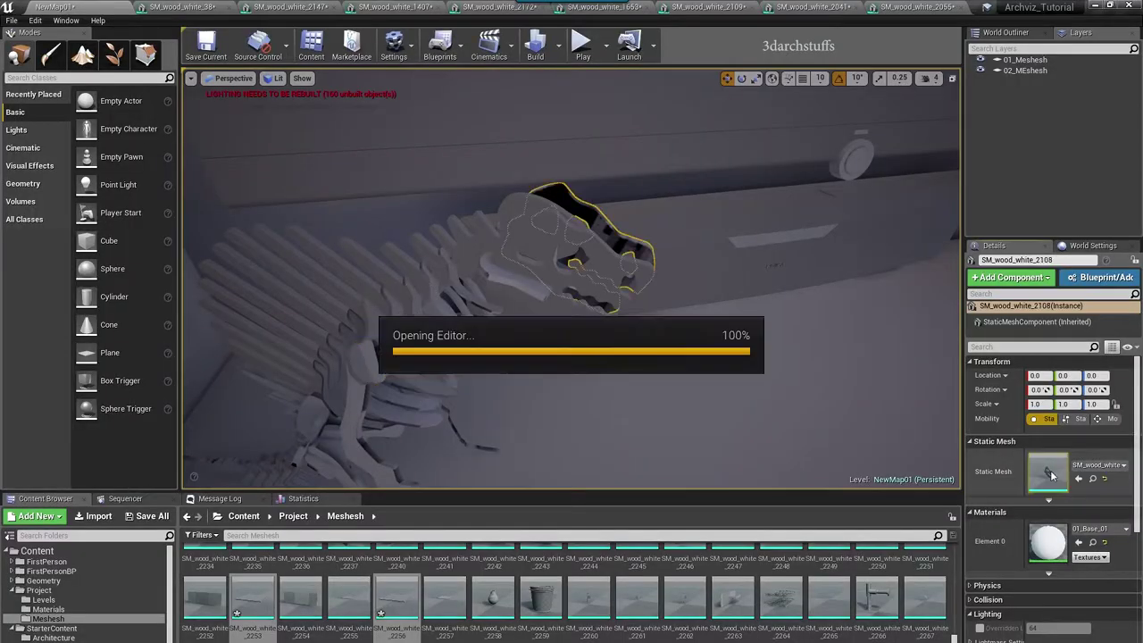
double_click(1048, 473)
left_click(557, 44)
left_click(584, 100)
left_click(962, 328)
left_click(994, 443)
left_click(55, 7)
Step: Generate and apply lightmap UVs for the dinosaur limb SM_wood_white_2062, checking them in UV channel 1
left_click(692, 185)
double_click(1048, 473)
left_click(557, 45)
left_click(584, 100)
left_click(962, 328)
left_click(992, 442)
Step: Close the finished mesh editors, keeping only SM_wood_white_2062 open beside the level
left_click(210, 8)
left_click(228, 8)
left_click(246, 9)
left_click(246, 7)
left_click(247, 7)
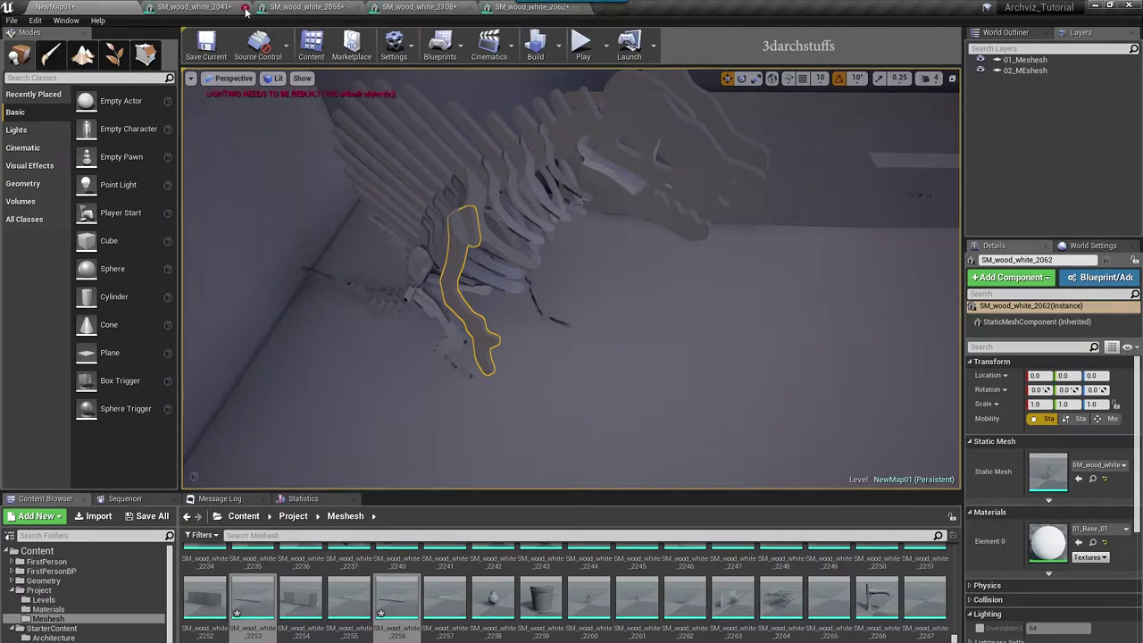
left_click(245, 8)
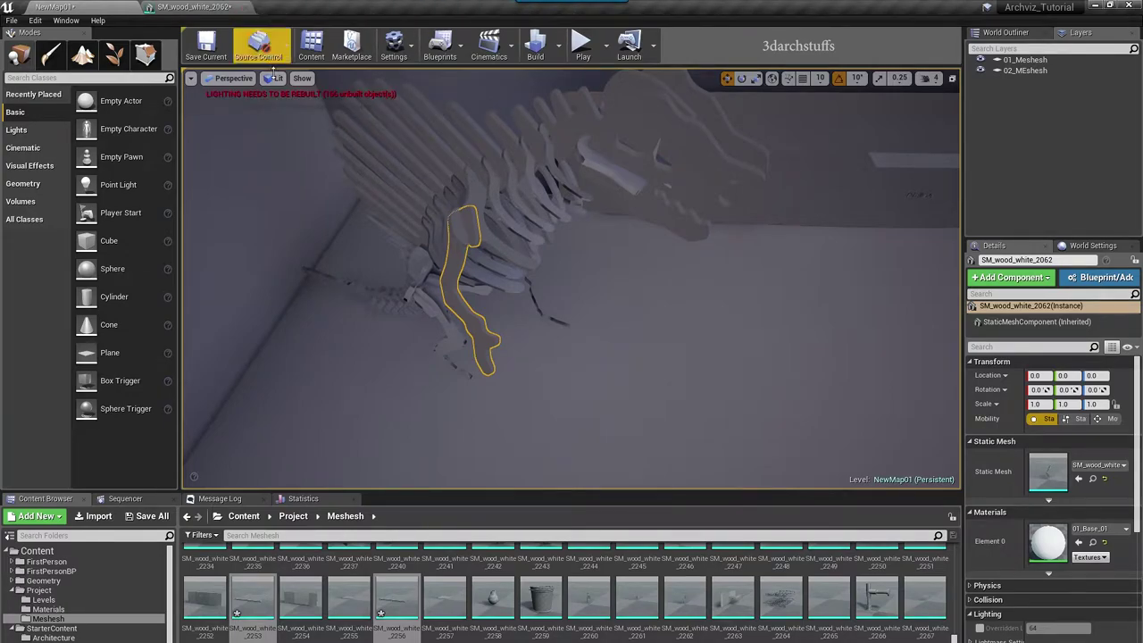
Step: Generate and apply lightmap UVs for the dinosaur's leg SM_wood_white_2056, checking them in UV channel 1
right_click_drag(440, 169, 420, 223)
right_click_drag(500, 234, 517, 243)
right_click_drag(497, 344, 455, 313)
left_click(473, 310)
left_click_drag(455, 313, 436, 286, "alt")
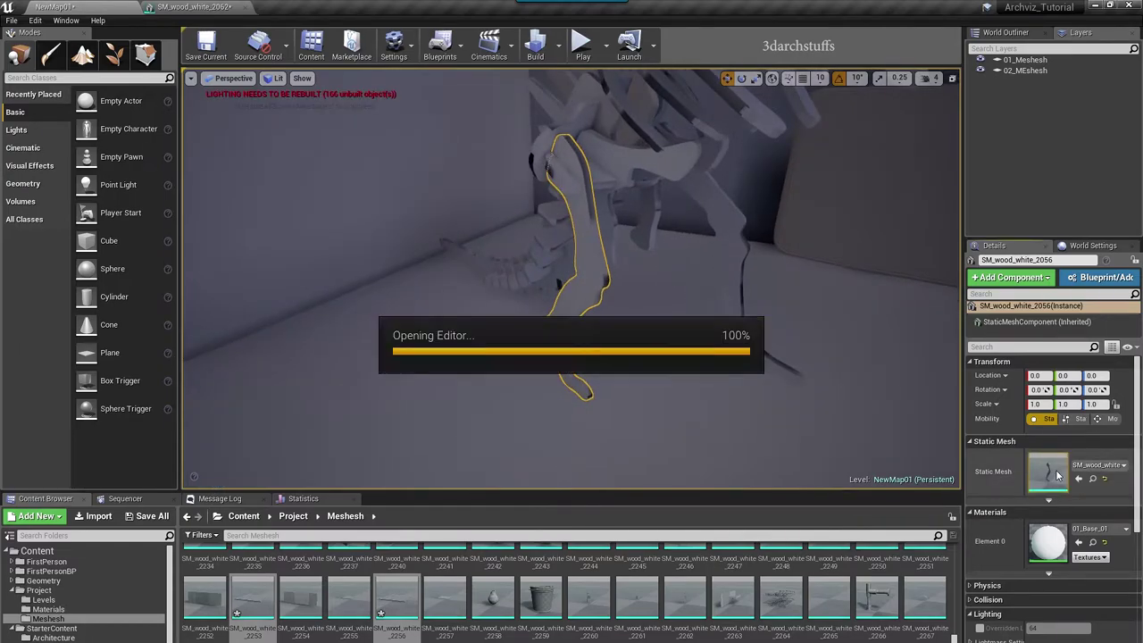
double_click(1058, 475)
left_click(557, 46)
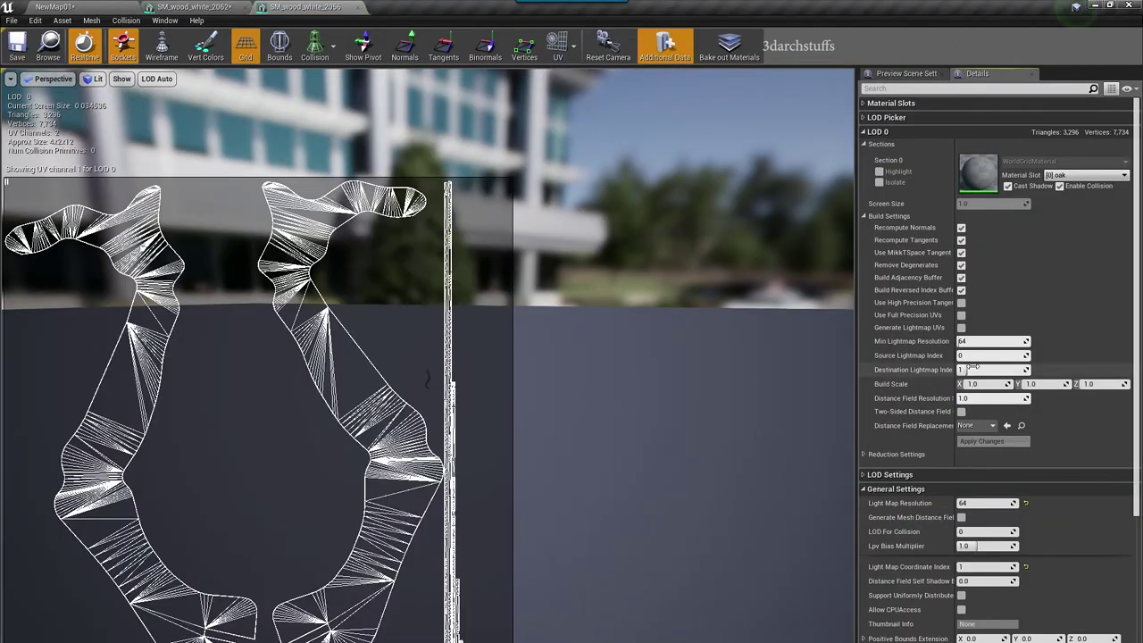
left_click(961, 328)
left_click(981, 442)
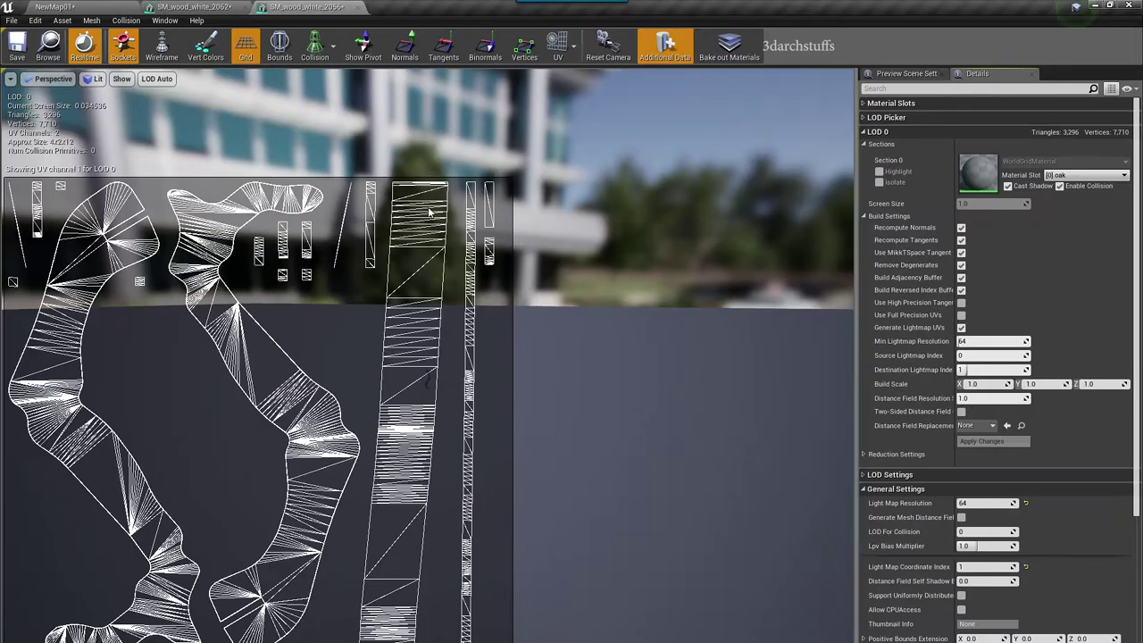
left_click(57, 7)
Step: Generate and apply lightmap UVs for the dinosaur's other leg SM_wood_white_2058
double_click(1048, 471)
left_click(558, 47)
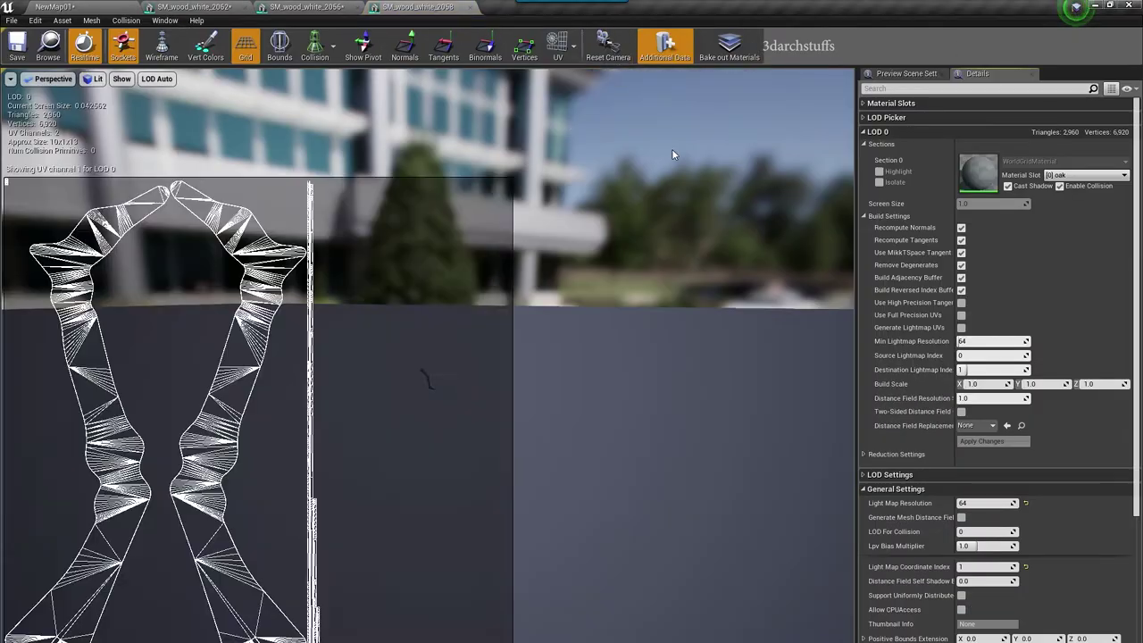
left_click(987, 441)
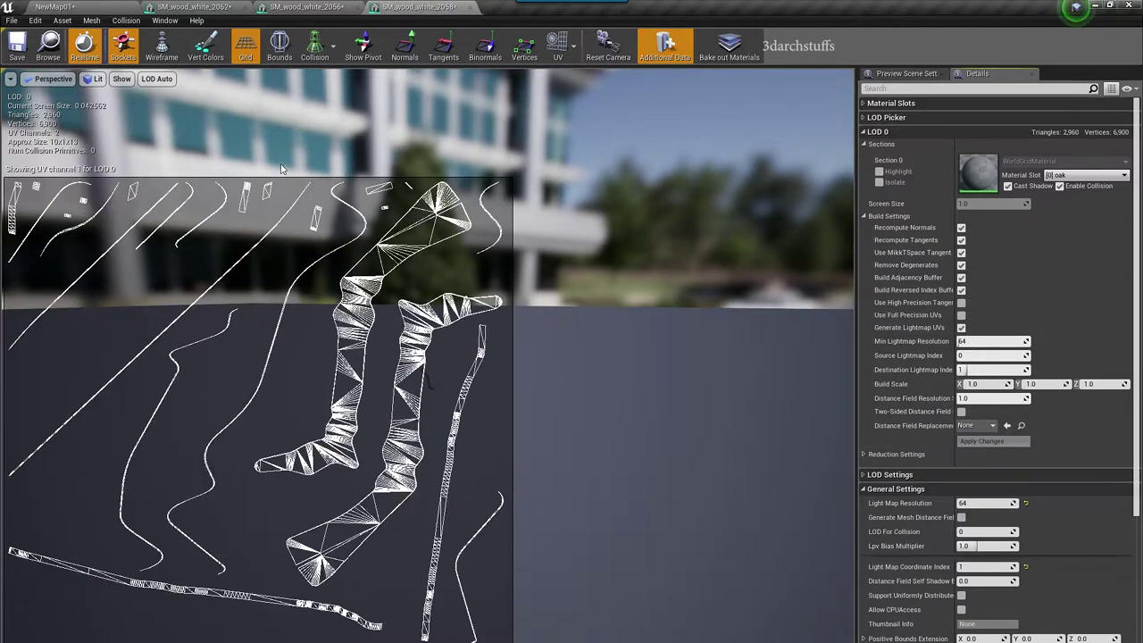
left_click(109, 7)
Step: Generate lightmap UVs for the dinosaur's tail mesh SM_wood_white_2044 and set its source lightmap index to 1
right_click_drag(459, 216, 482, 234)
left_click(564, 242)
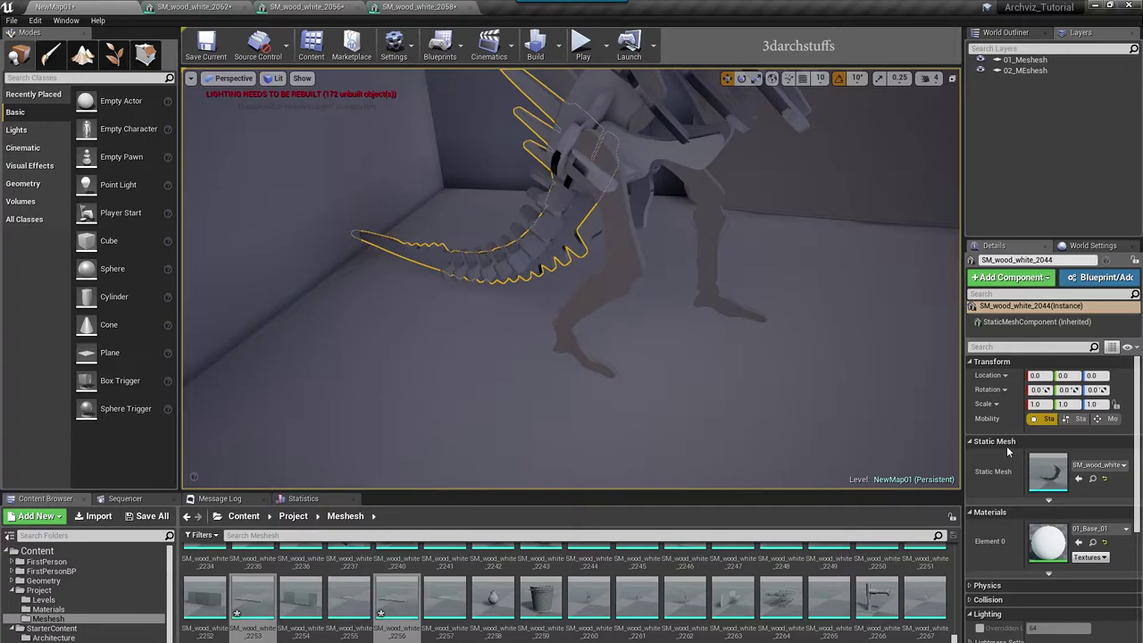
double_click(1047, 471)
left_click(558, 46)
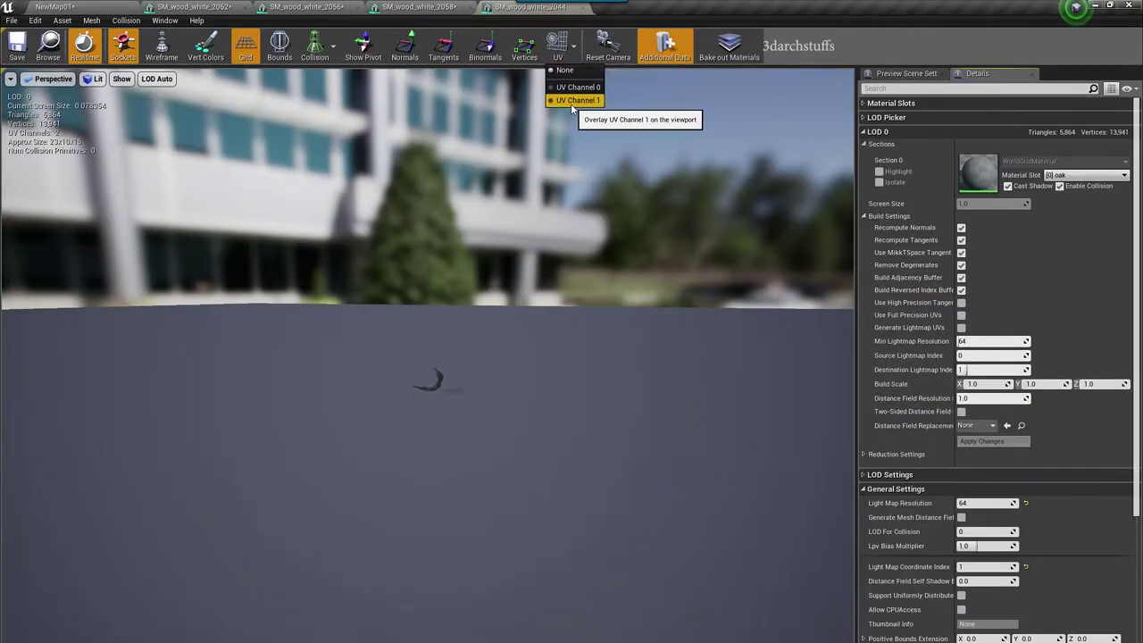
left_click(576, 100)
left_click(961, 328)
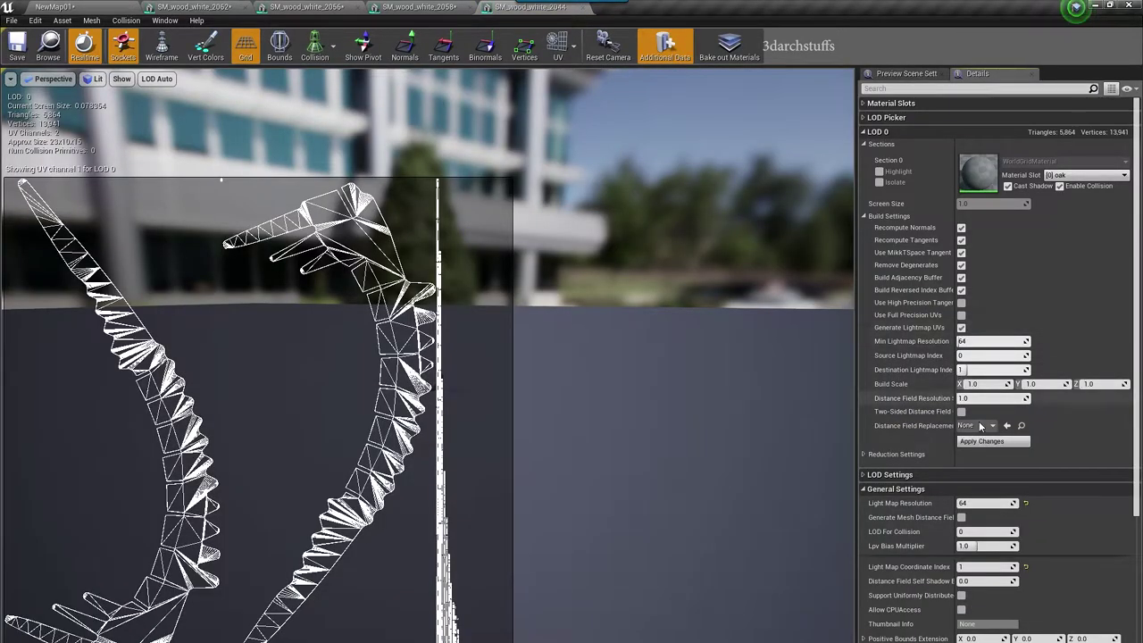
left_click(984, 441)
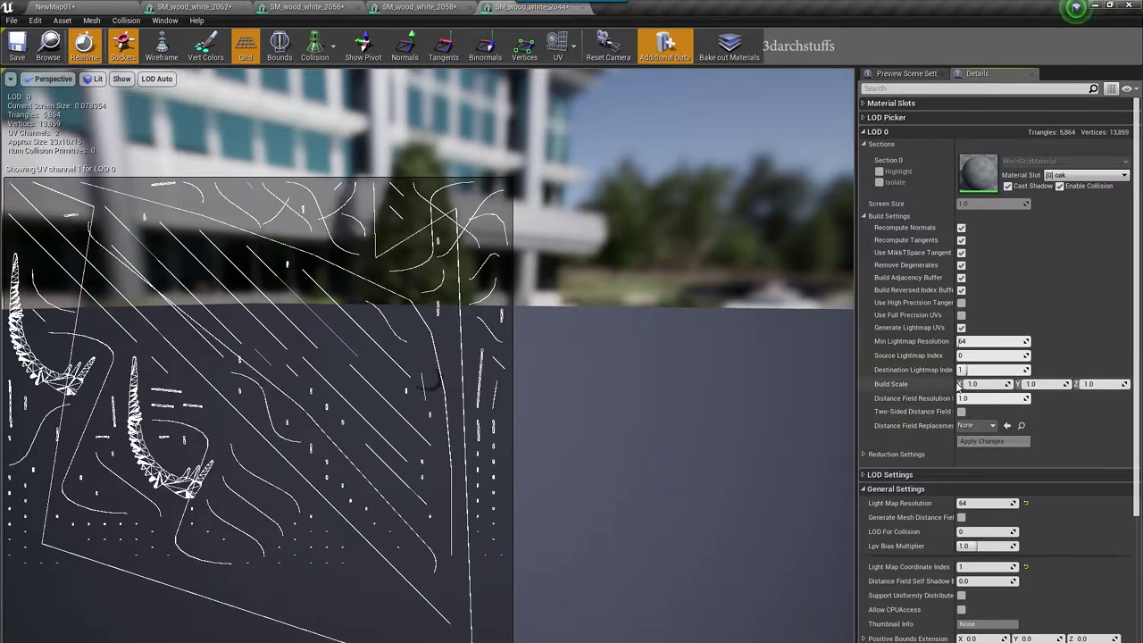
left_click(984, 441)
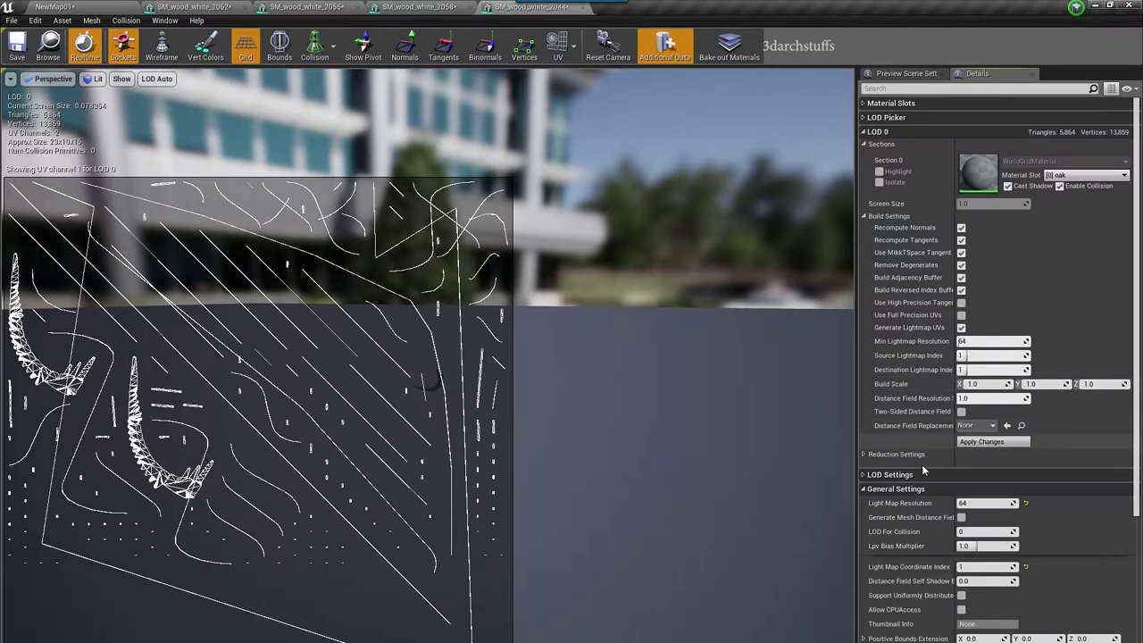
left_click(114, 6)
Step: Generate lightmap UVs for the hip part SM_wood_white_2060 above the leg and set its source lightmap index to 1
left_click_drag(513, 218, 554, 215, "alt")
left_click(516, 199)
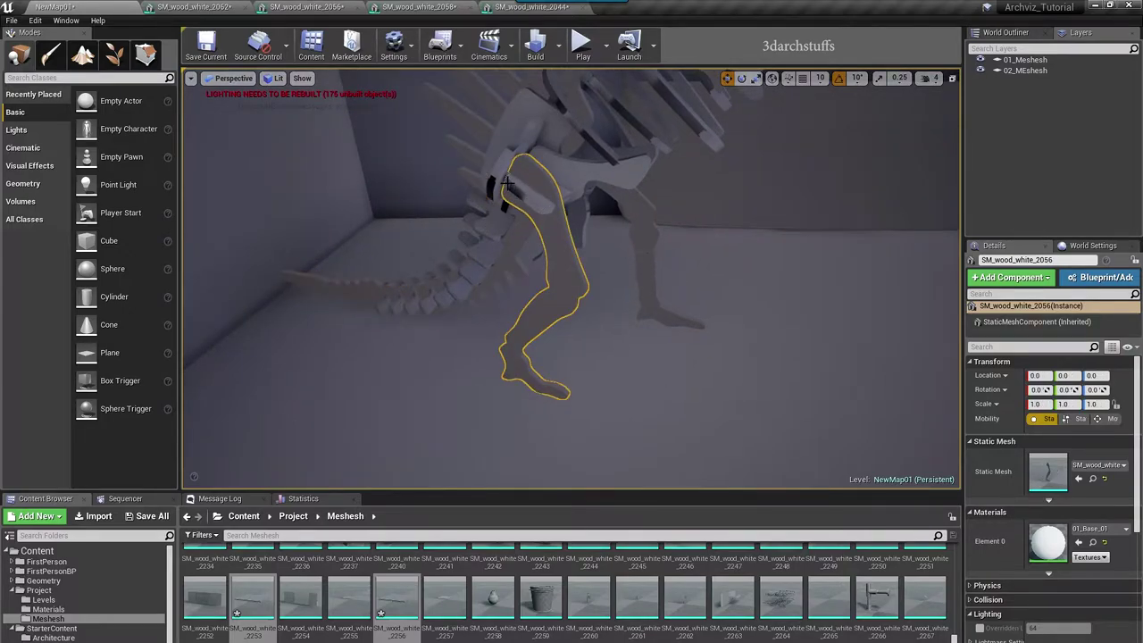
double_click(1037, 466)
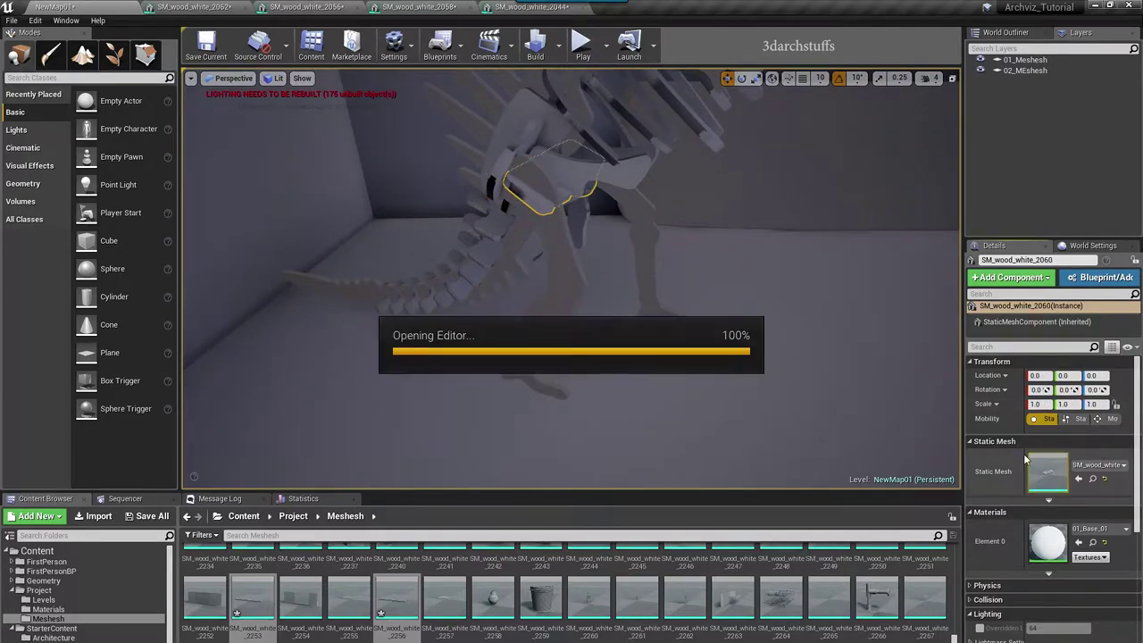
left_click(563, 48)
left_click(566, 100)
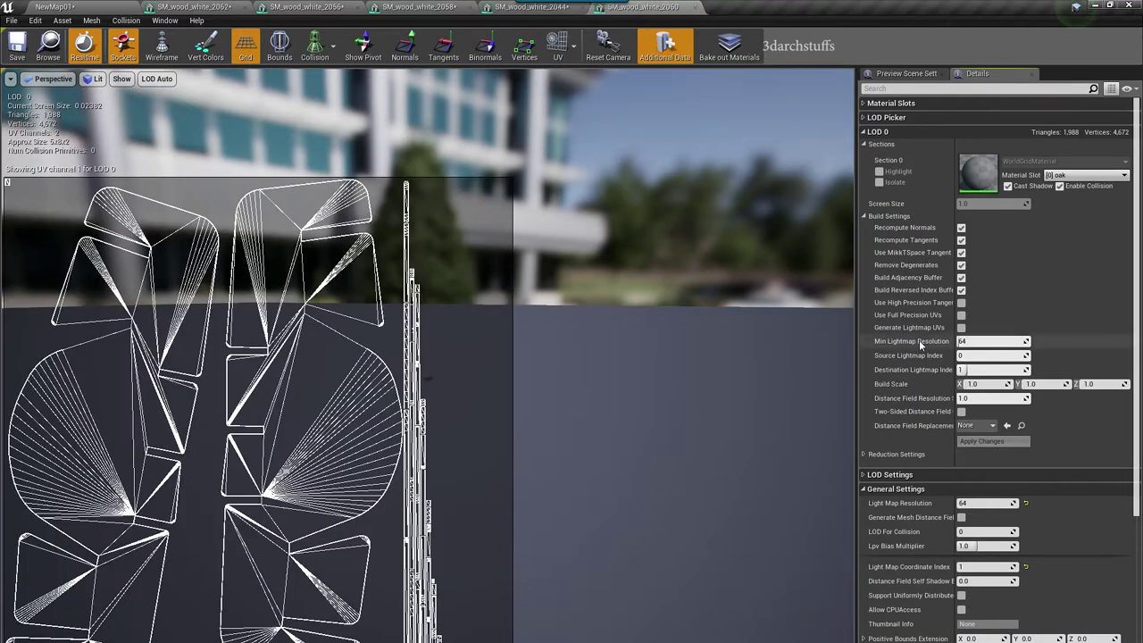
left_click(961, 327)
left_click(982, 441)
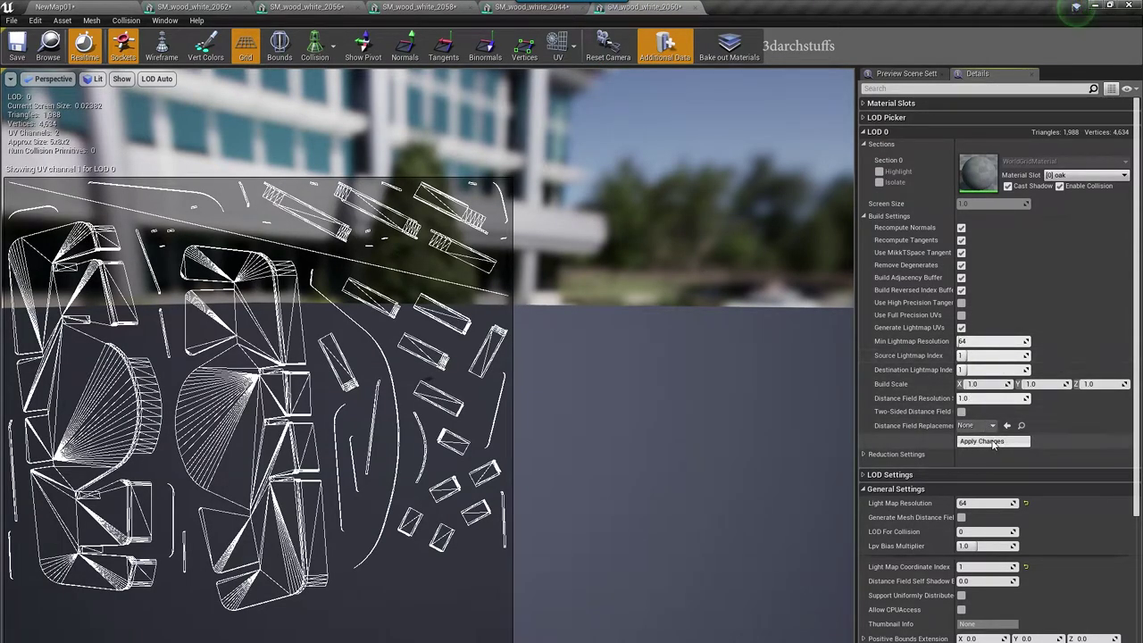
left_click(983, 441)
left_click(118, 5)
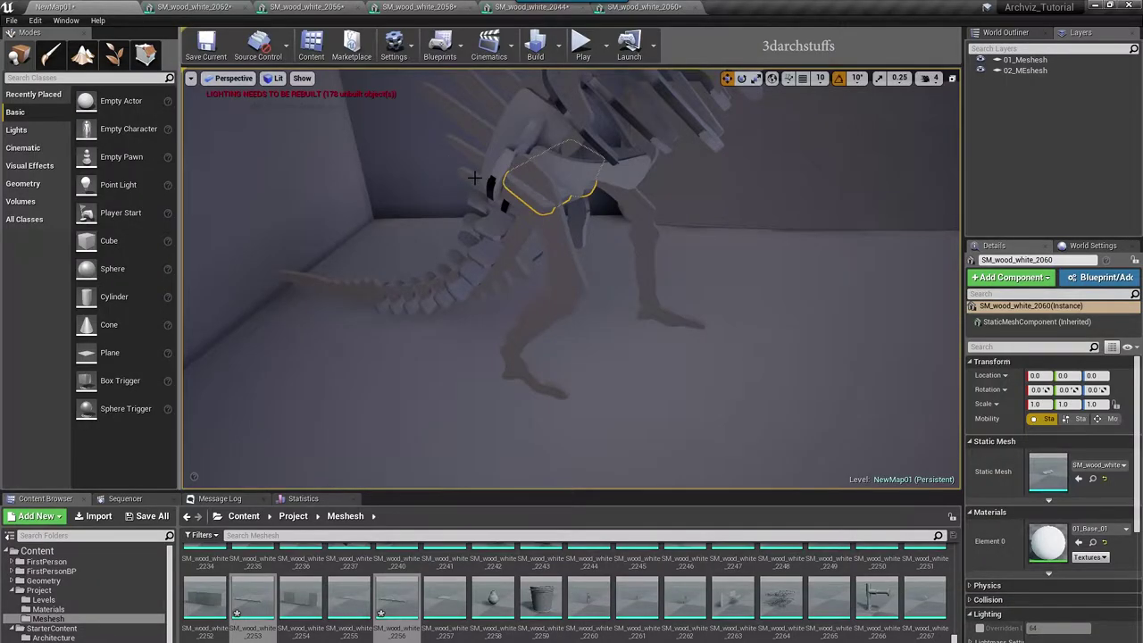
Step: Generate and apply lightmap UVs for the skeleton part SM_wood_white_2046 above the hip
left_click(518, 150)
double_click(1041, 466)
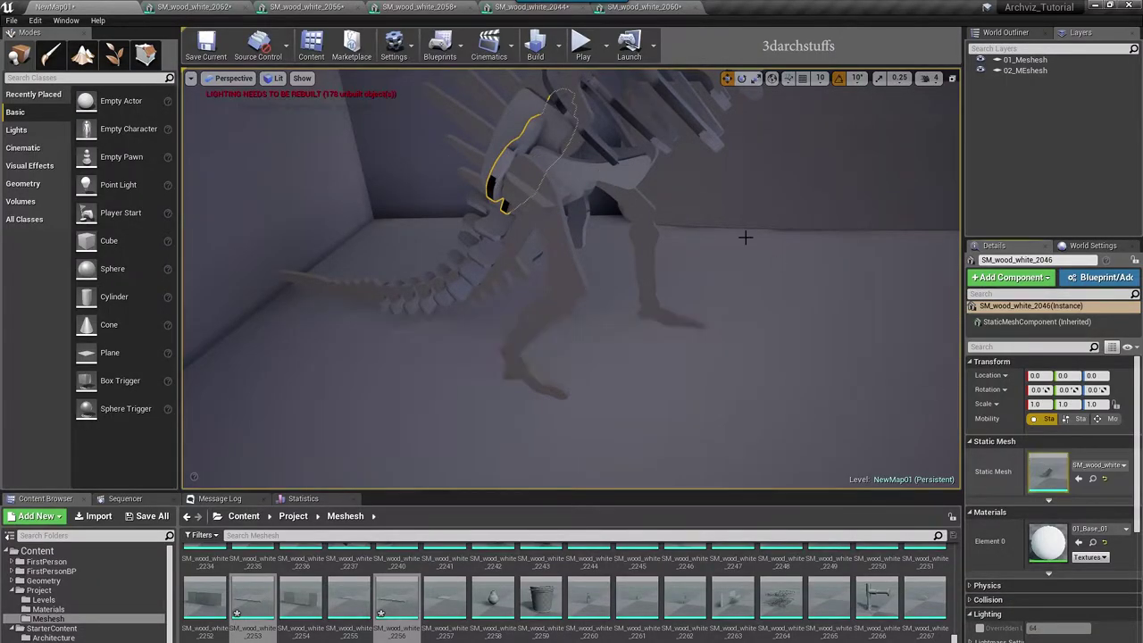
left_click(555, 47)
left_click(571, 94)
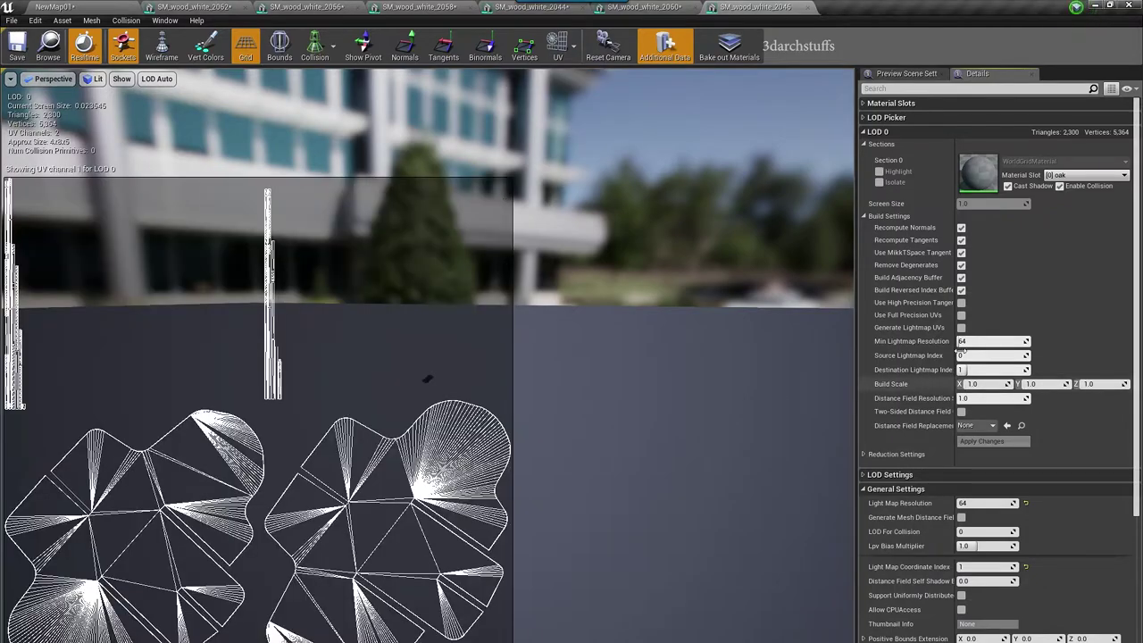
left_click(961, 328)
left_click(982, 442)
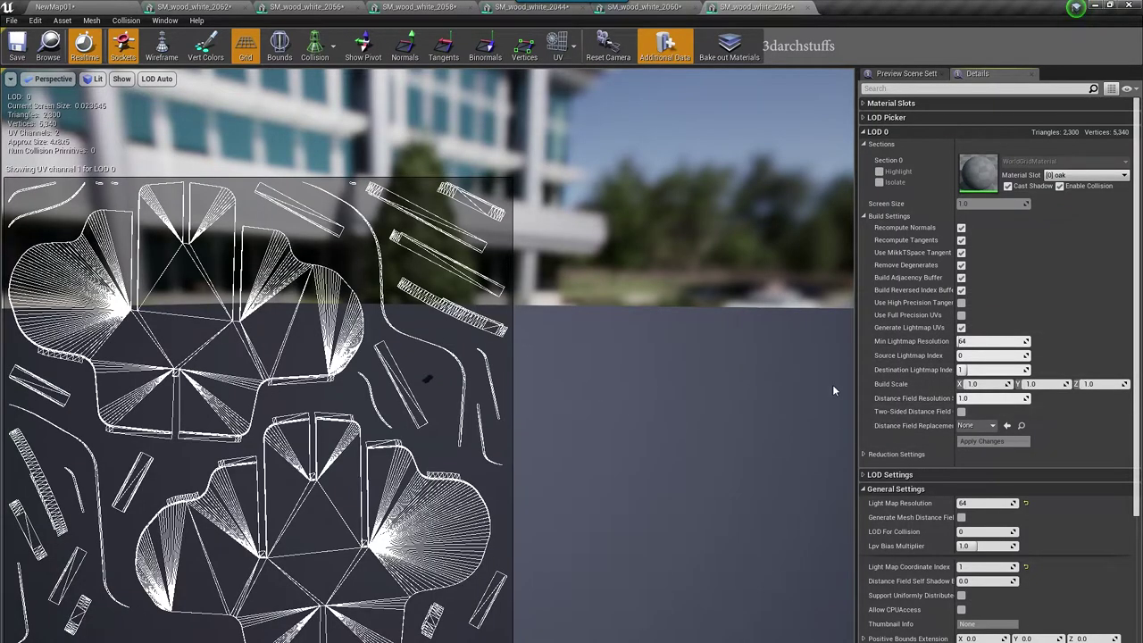
left_click(105, 6)
Step: Generate and apply lightmap UVs for the dinosaur skeleton part SM_wood_white_2102
right_click_drag(335, 213, 443, 268)
left_click(424, 257)
double_click(1048, 472)
key("ctrl+e")
left_click(558, 45)
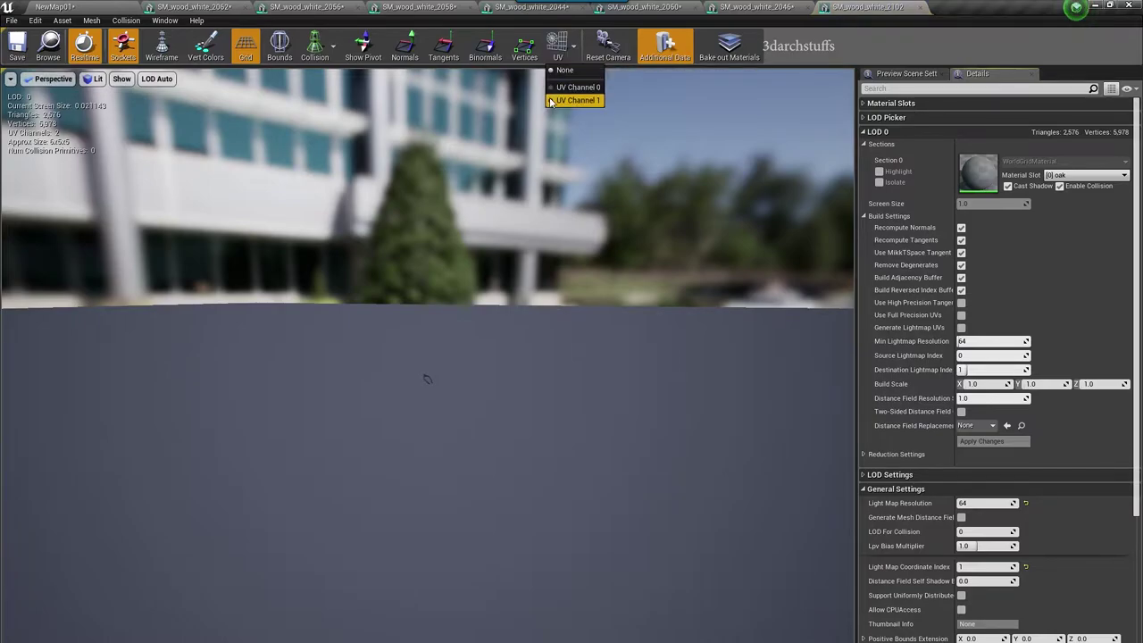
left_click(578, 100)
left_click(961, 328)
left_click(994, 441)
left_click(109, 8)
Step: Open the panel mesh SM_wood_white_1807 for inspection and return to the level
right_click_drag(375, 232, 527, 268)
left_click(640, 294)
key("ctrl+e")
left_click(89, 7)
right_click_drag(375, 232, 285, 223)
Step: Close the mesh editors of the dinosaur skeleton parts, leaving SM_wood_white_1807 open
left_click(244, 7)
left_click(244, 7)
left_click(244, 7)
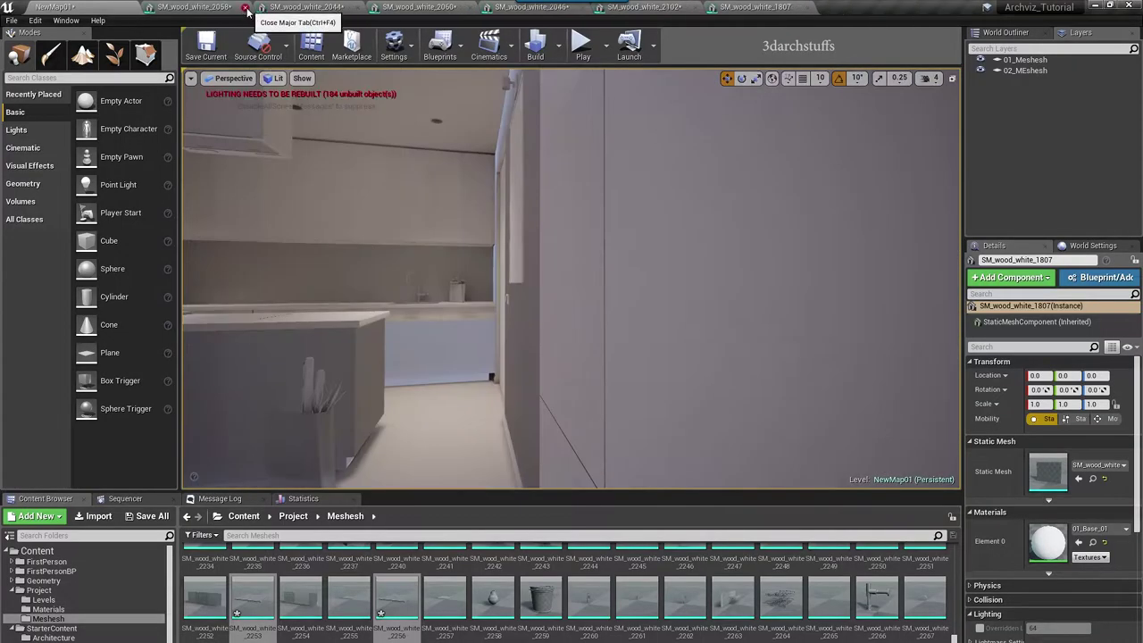
left_click(244, 7)
left_click(245, 7)
left_click(245, 8)
Step: Deselect everything, save the level and build its lighting with the living room and kitchen in view
right_click_drag(679, 272, 590, 250)
key("Escape")
key("ctrl+s")
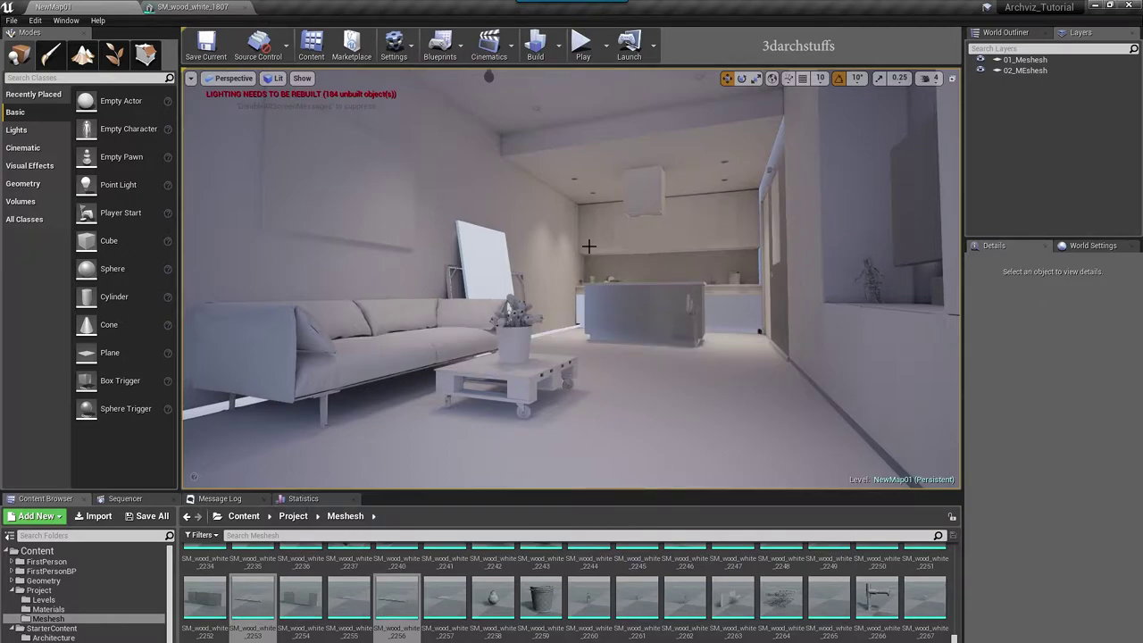
left_click(537, 45)
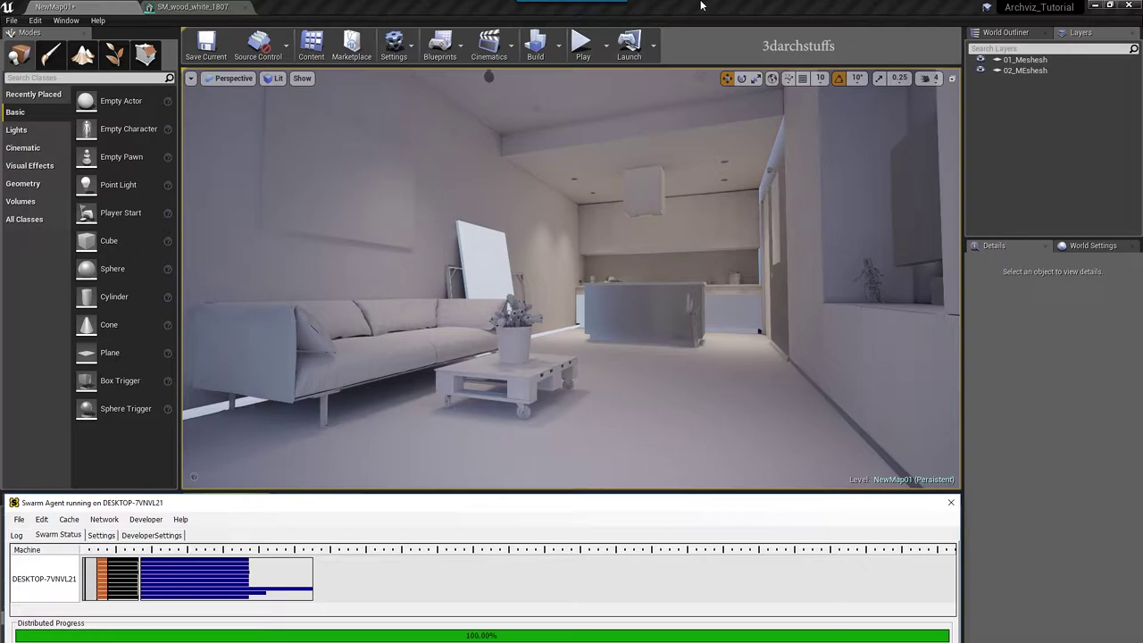
Step: Select the black paper bag SM_wood_white_2197 beside the kitchen island and open its static mesh
scroll(704, 297, "up", 5)
right_click_drag(704, 298, 782, 272)
scroll(704, 294, "up", 3)
scroll(690, 271, "up", 5)
right_click_drag(687, 270, 933, 273)
scroll(679, 267, "up", 5)
right_click_drag(679, 266, 725, 214)
scroll(676, 288, "up", 5)
right_click_drag(677, 287, 500, 326)
right_click_drag(626, 276, 668, 287)
left_click(577, 305)
key("f")
left_click_drag(577, 305, 635, 327, "alt")
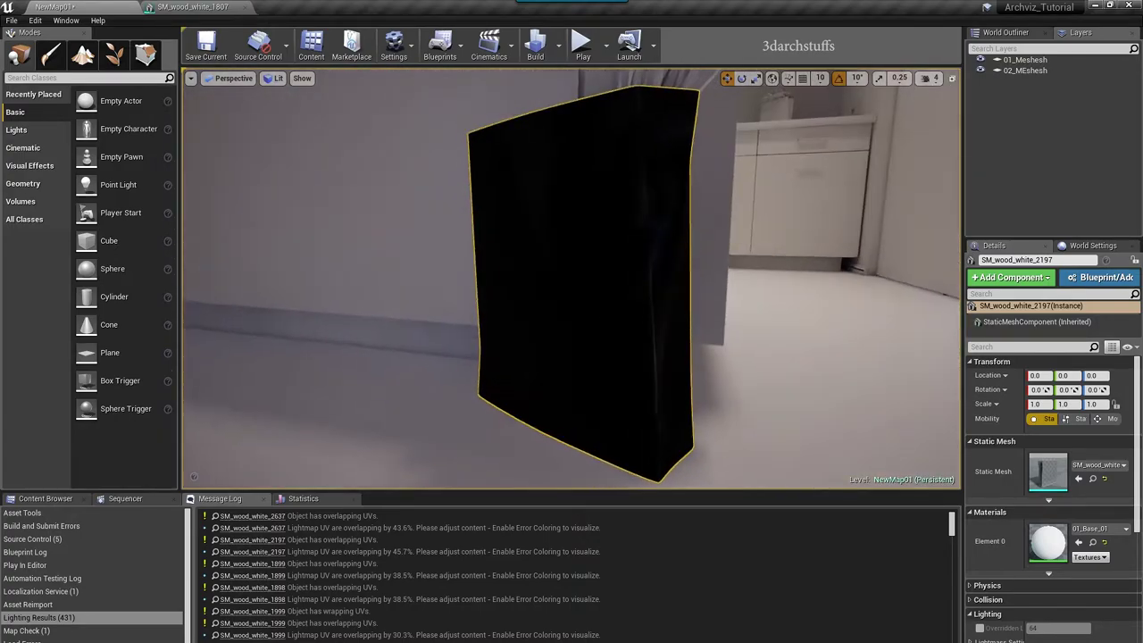
scroll(635, 327, "down", 3)
double_click(1048, 473)
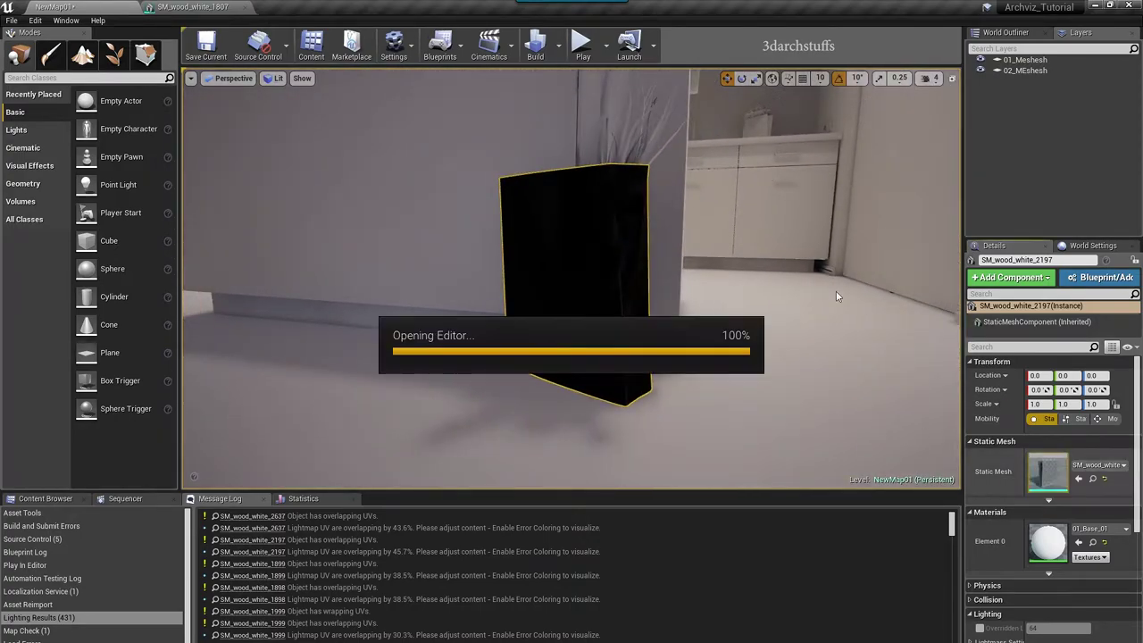
Step: Examine the inside of the paper bag mesh and the direction of its normals
left_click_drag(464, 313, 455, 445, "alt")
scroll(463, 312, "up", 8)
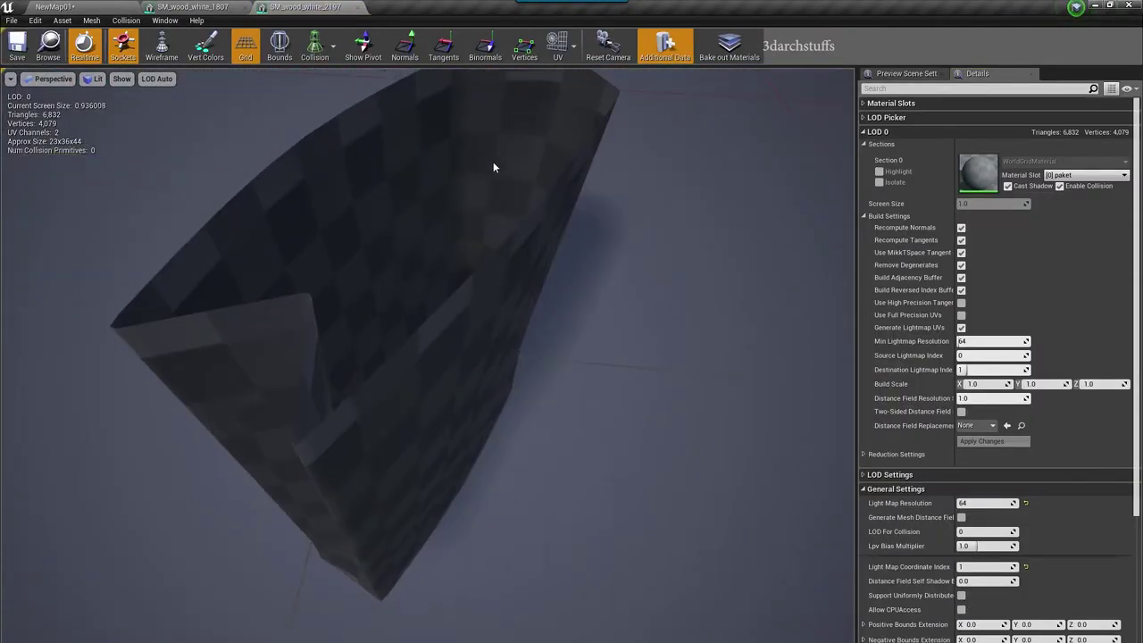
left_click(526, 49)
left_click(529, 50)
left_click(406, 49)
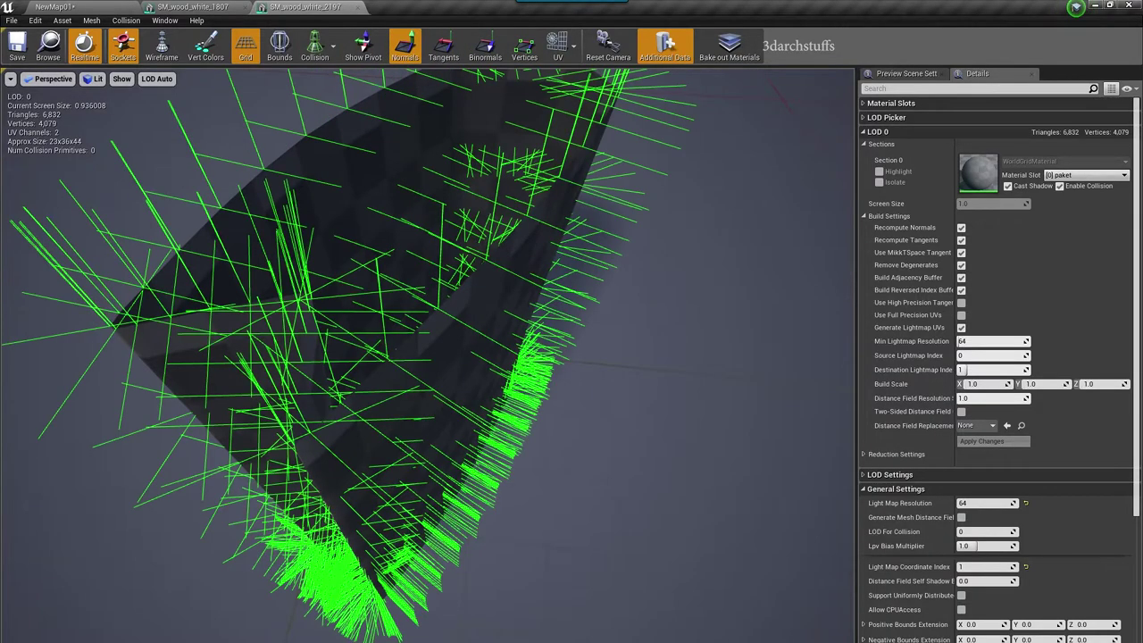
left_click_drag(425, 116, 474, 122, "alt")
left_click_drag(447, 276, 459, 154)
left_click(407, 50)
left_click_drag(375, 116, 465, 125)
Step: Display UV channel 1 of the paper bag mesh, set the source lightmap index to 1 and apply the changes
left_click(573, 44)
left_click(581, 99)
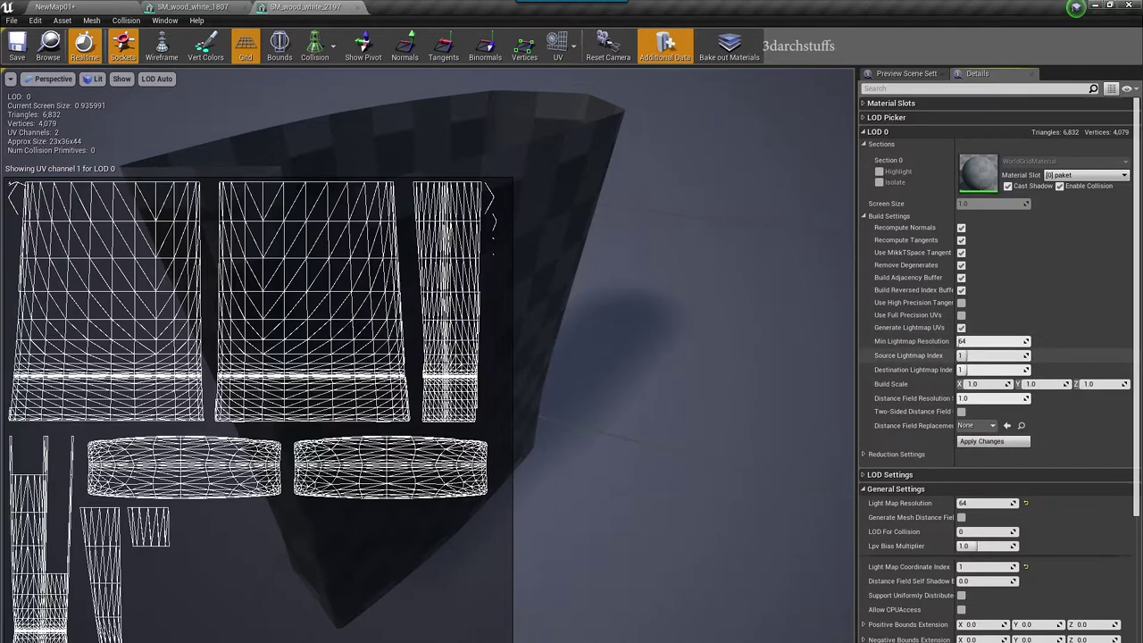
left_click(983, 442)
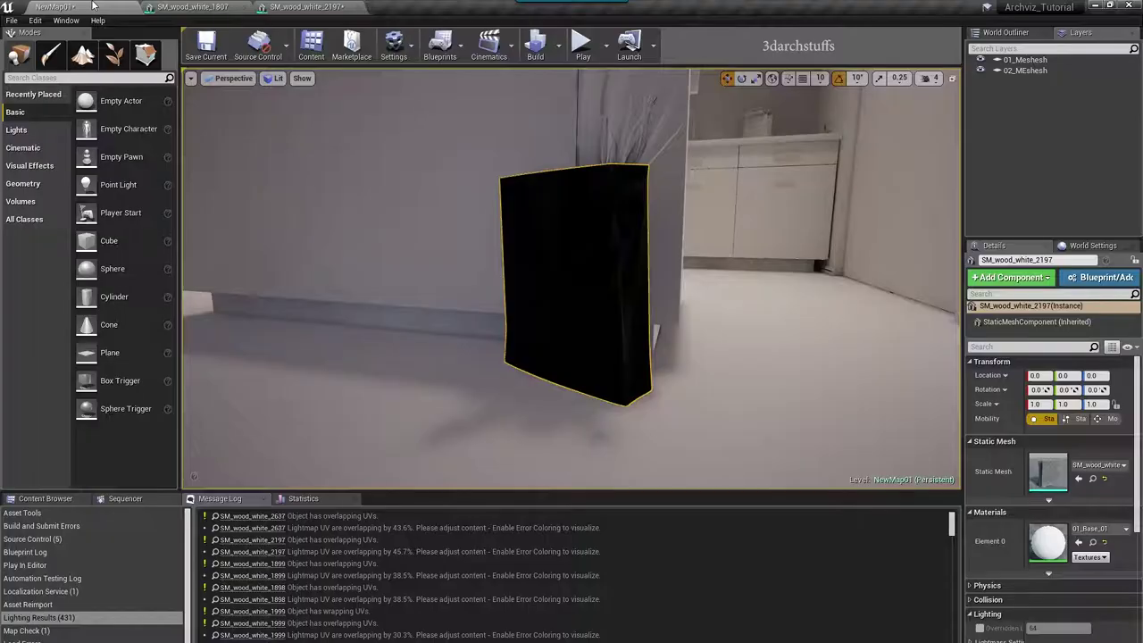
Step: Select the taller bread stick SM_wood_white_1064 in the paper bag and open its mesh editor, docked with the others
left_click_drag(592, 288, 505, 335, "alt")
right_click_drag(594, 291, 612, 255)
left_click(555, 189)
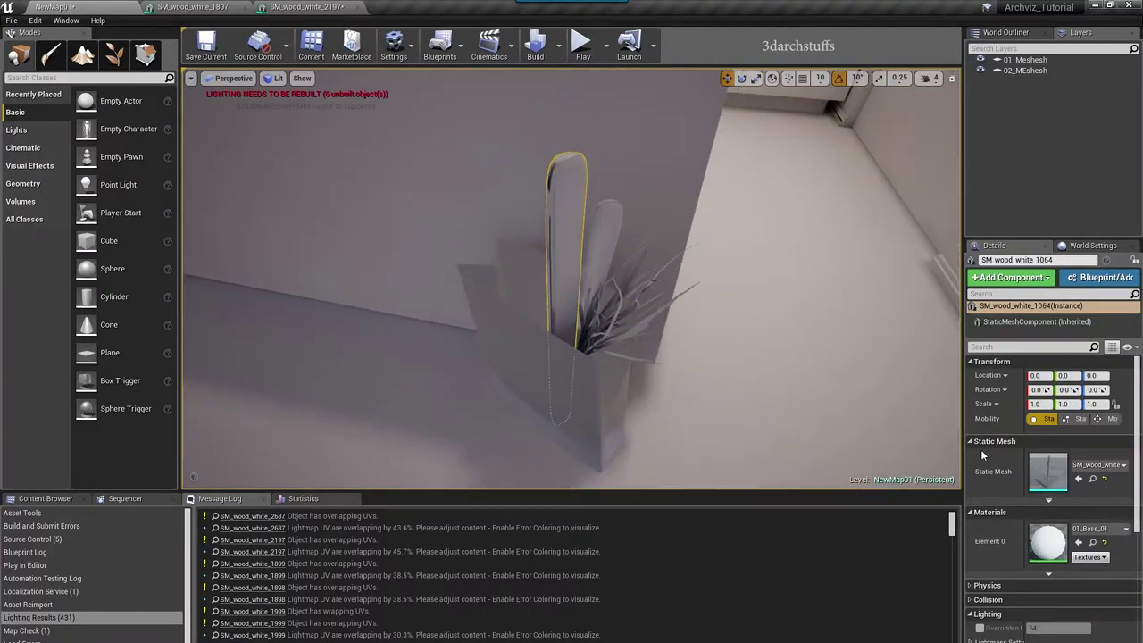
double_click(1048, 471)
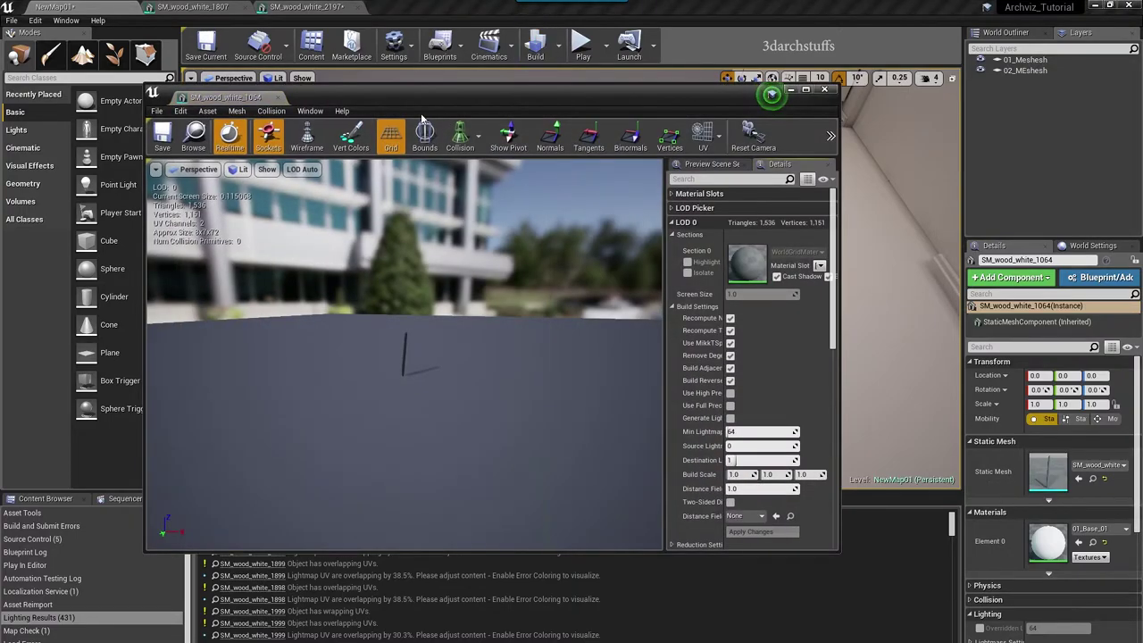
left_click_drag(253, 97, 427, 8)
Step: Check UV channel 1 of SM_wood_white_1064, generate and apply its lightmap UVs, and return to the level
left_click(559, 45)
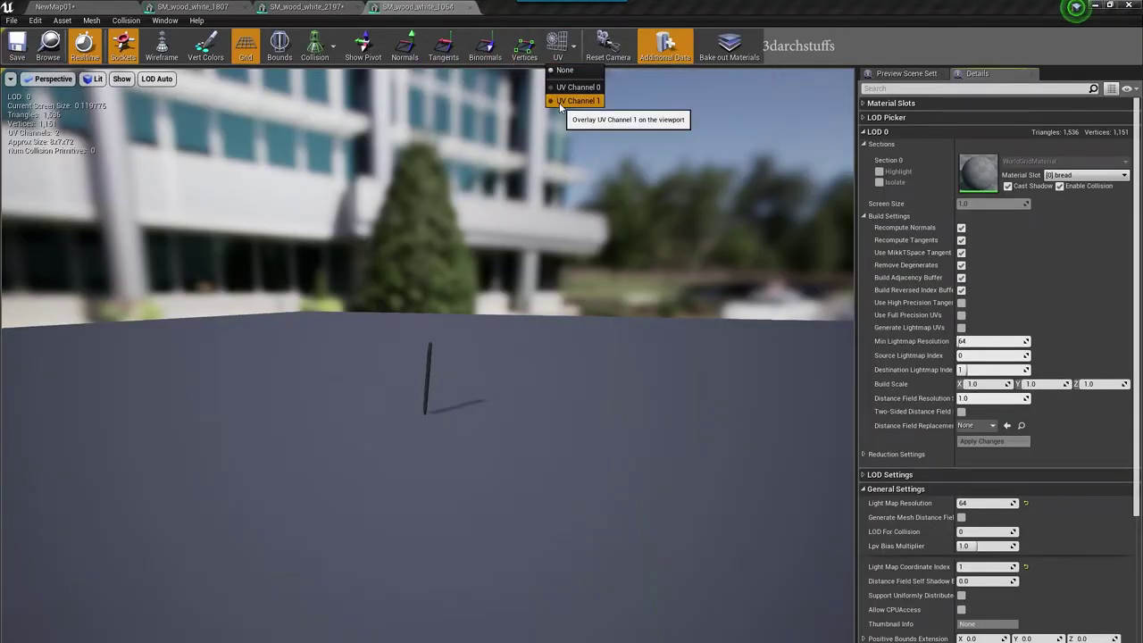
left_click(578, 100)
left_click(961, 328)
left_click(983, 441)
left_click(107, 7)
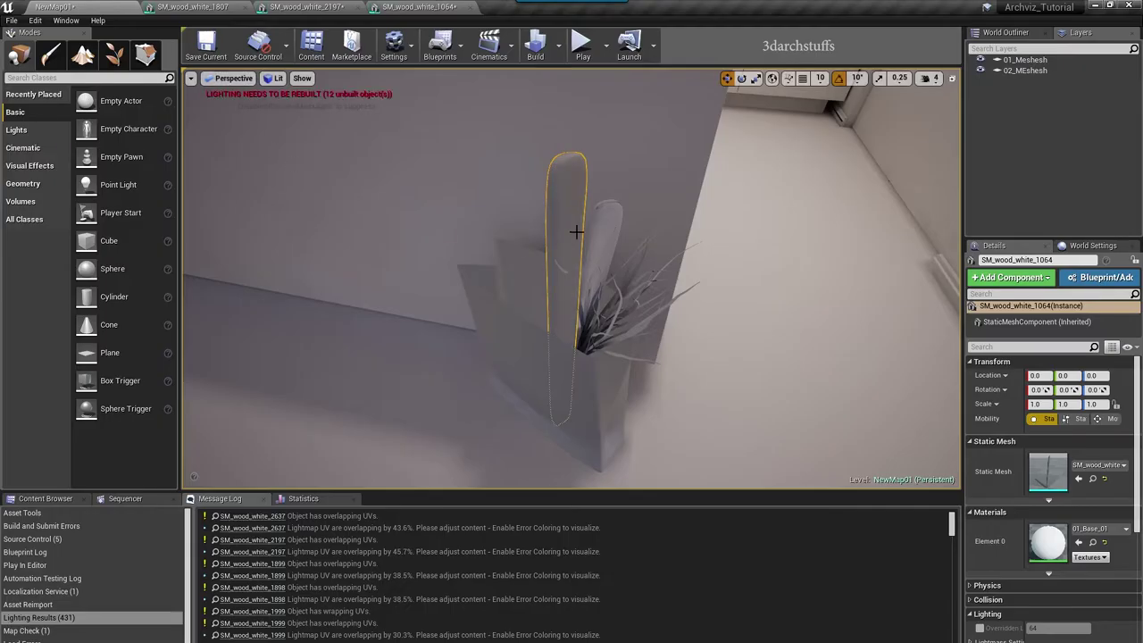
Step: Open the second bread stick SM_wood_white_1711, generate and apply its lightmap UVs, and return to the level
double_click(1047, 474)
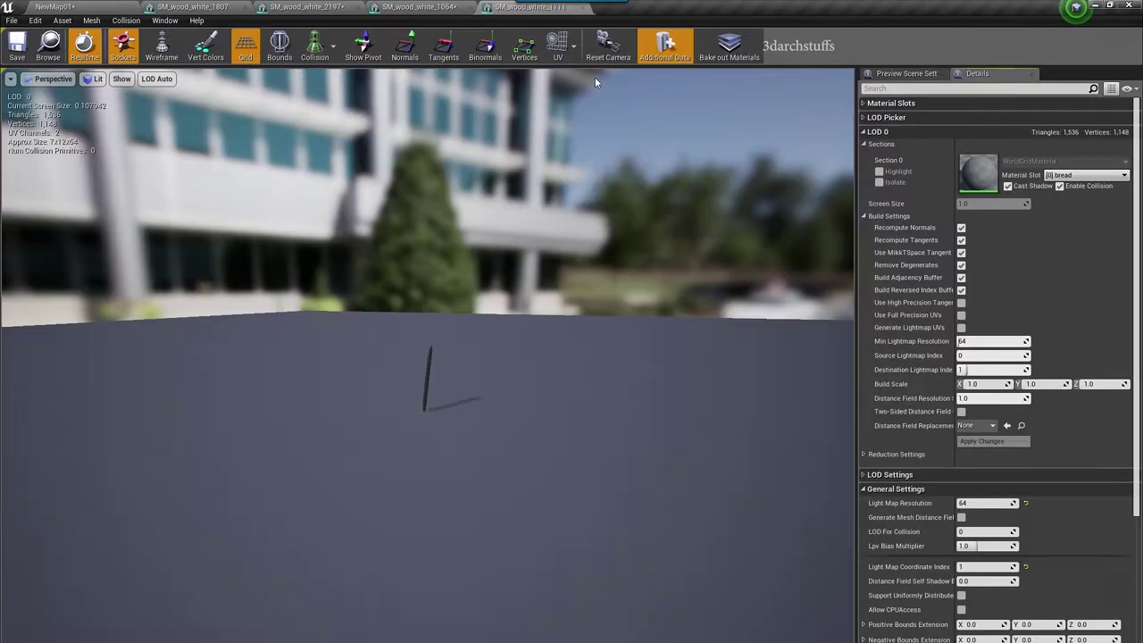
left_click(561, 46)
left_click(563, 102)
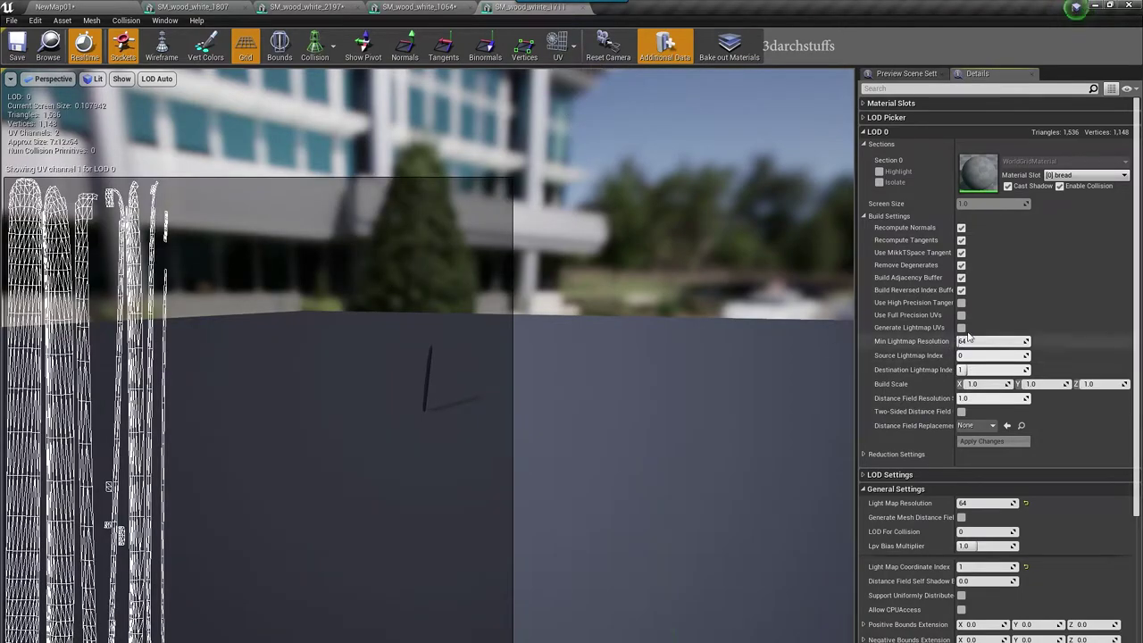
left_click(962, 328)
left_click(981, 443)
left_click(57, 7)
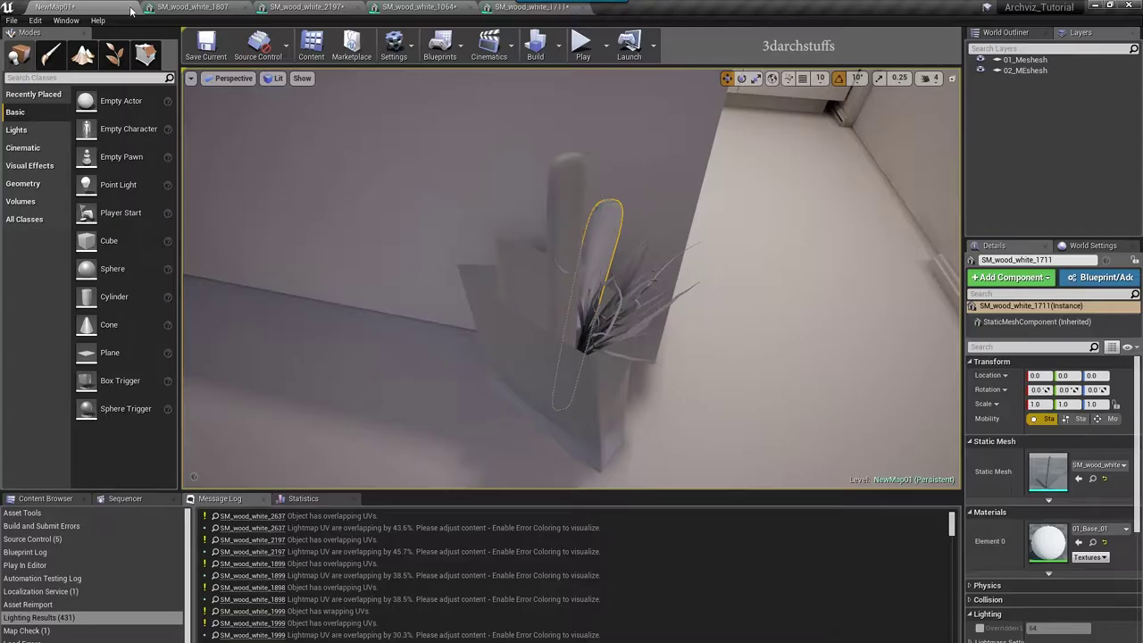
Step: Clear the selection and select the dark curtain SM_wood_white_2237 next to the window
right_click_drag(454, 244, 393, 210)
key("Escape")
right_click_drag(566, 260, 455, 228)
right_click_drag(596, 272, 562, 201)
right_click_drag(554, 290, 665, 275)
left_click(537, 243)
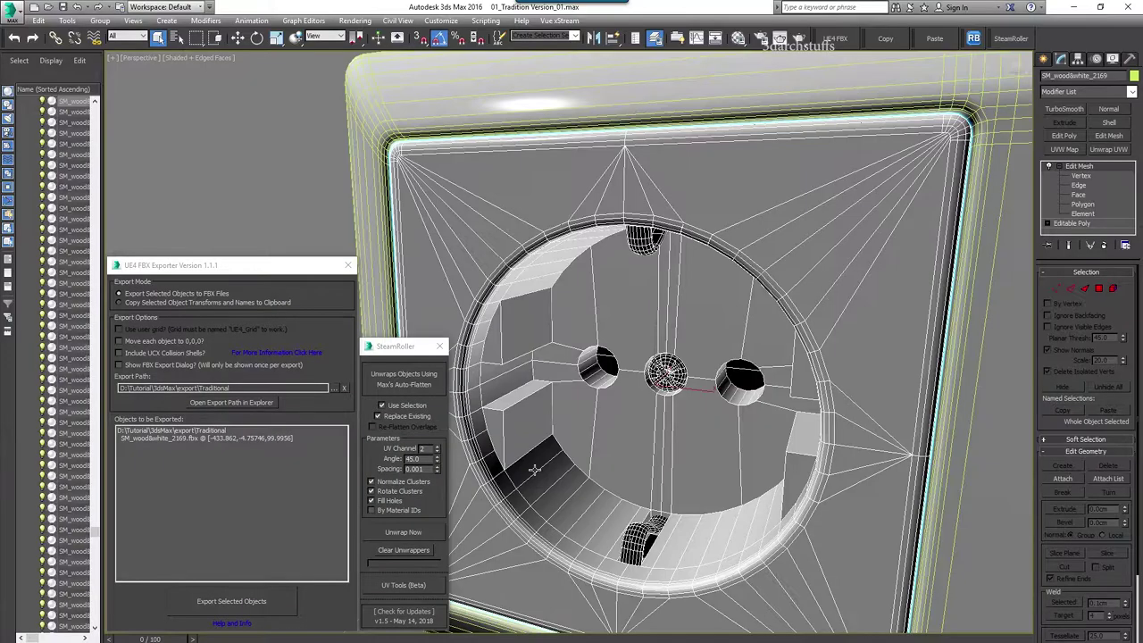
Step: In 3ds Max, select the curtain SM_wood&white_2237 behind the window and frame it in the perspective view
scroll(702, 335, "down", 10)
scroll(670, 353, "down", 12)
middle_click_drag(670, 355, 581, 480, "alt")
scroll(598, 394, "down", 6)
scroll(600, 393, "up", 4)
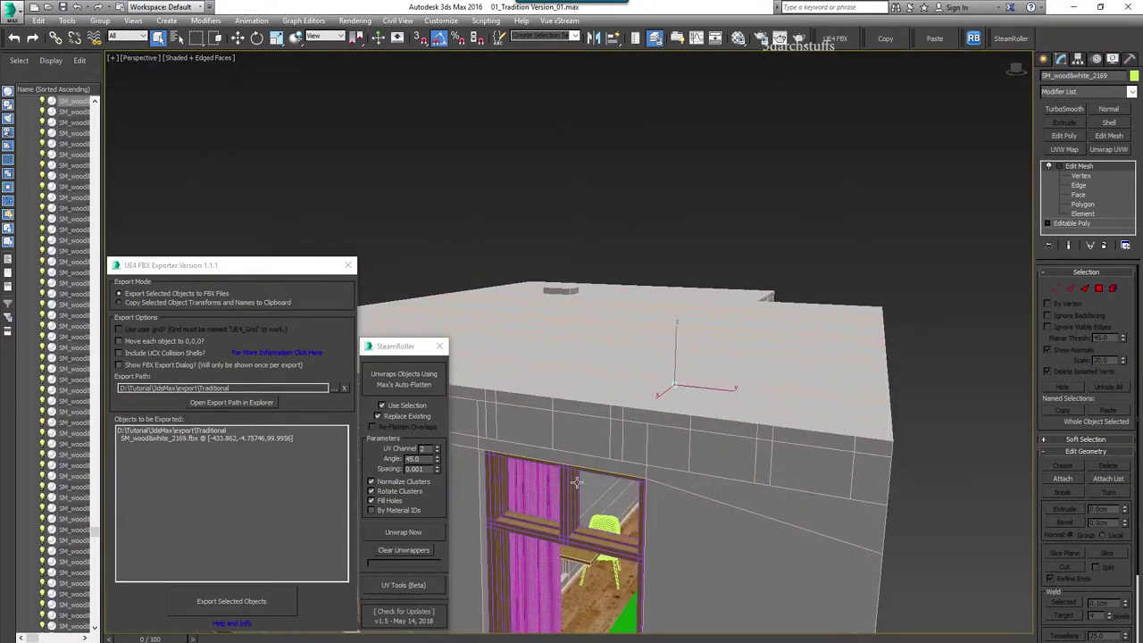
middle_click_drag(637, 375, 714, 368, "alt")
left_click(592, 494)
key("z")
left_click(632, 364)
scroll(672, 464, "up", 3)
middle_click_drag(677, 472, 597, 382)
scroll(656, 381, "up", 3)
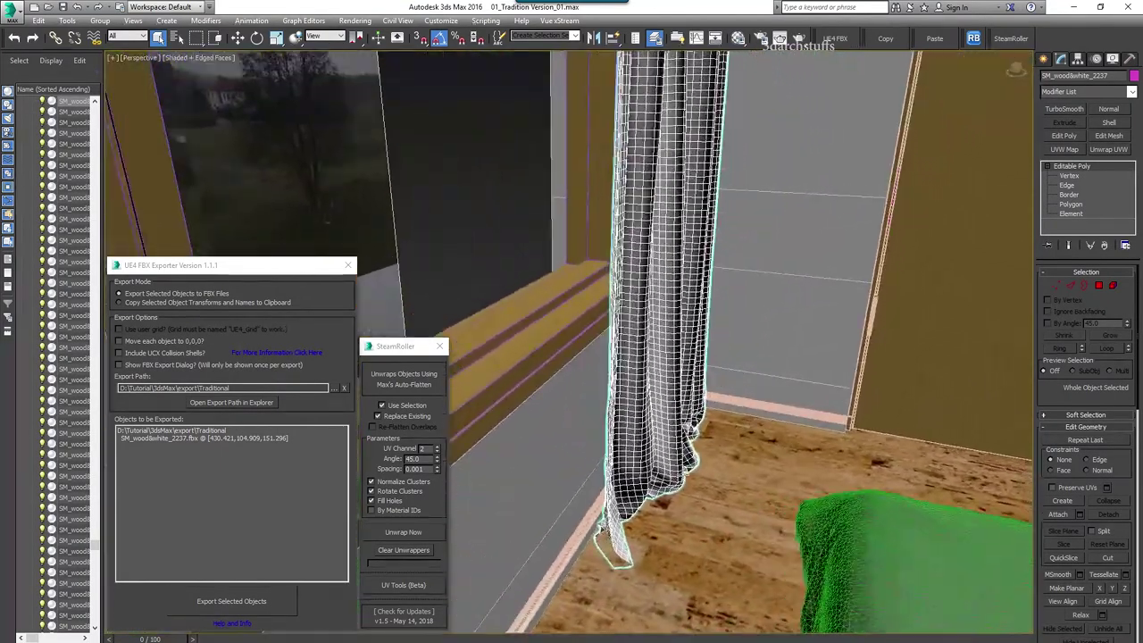
Step: Examine the curtain's geometry from its hem up to its upper edge and from both sides
middle_click_drag(734, 379, 644, 375, "alt")
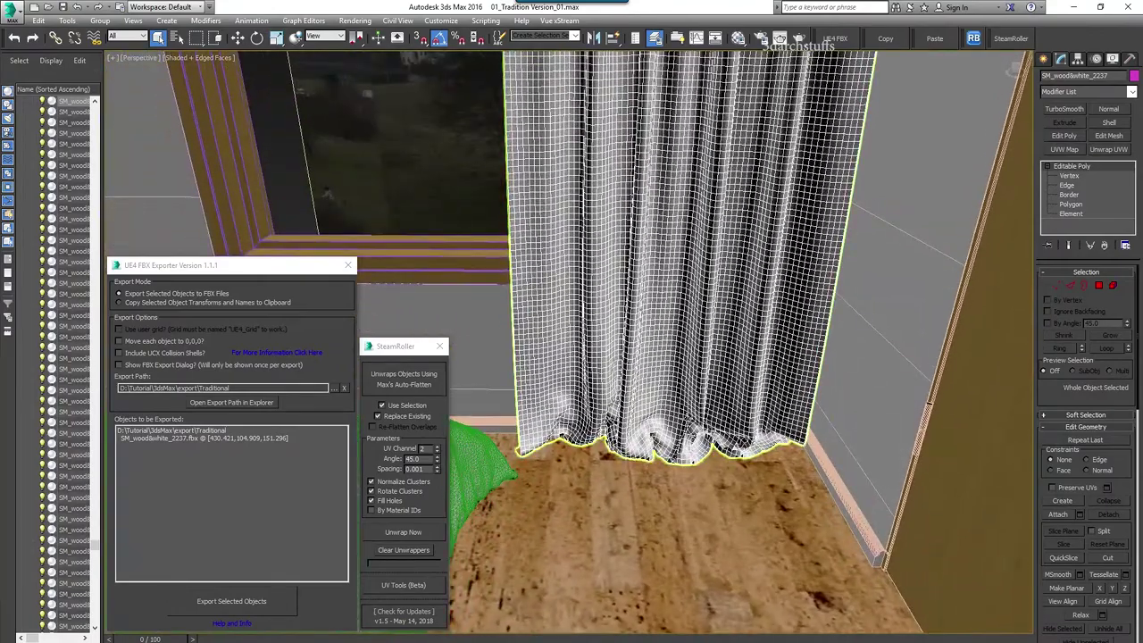
middle_click_drag(750, 407, 628, 401, "alt")
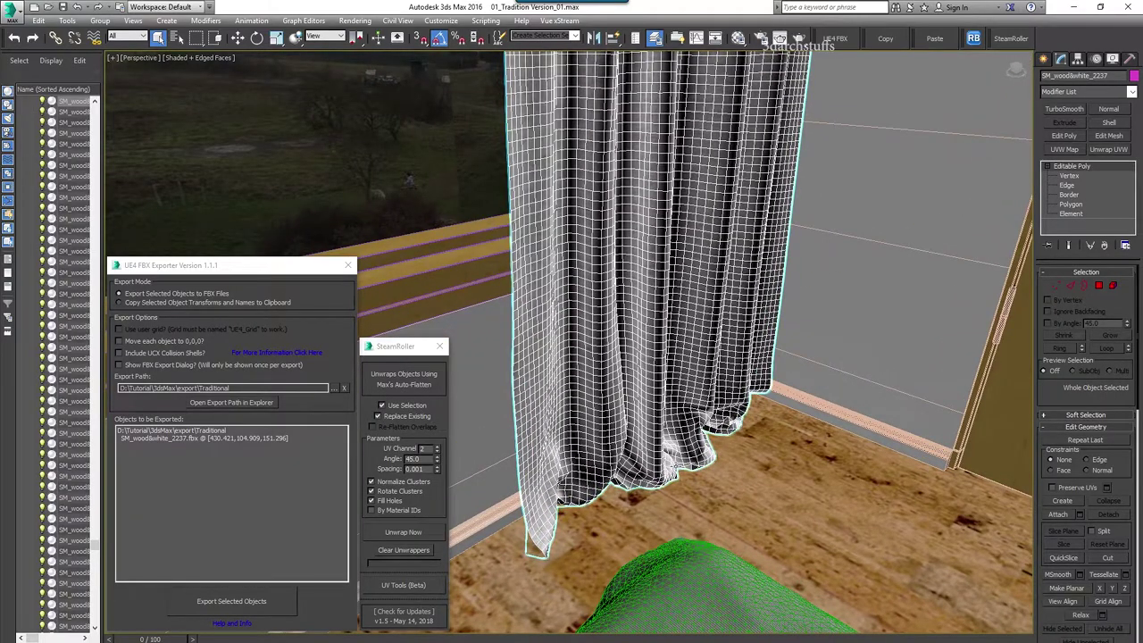
middle_click_drag(643, 474, 692, 474, "alt")
middle_click_drag(711, 334, 731, 259, "alt")
middle_click_drag(737, 303, 758, 640)
middle_click_drag(731, 125, 766, 614)
middle_click_drag(810, 255, 788, 572)
middle_click_drag(741, 400, 732, 376, "alt")
middle_click_drag(640, 158, 713, 166, "alt")
middle_click_drag(706, 420, 669, 184)
middle_click_drag(665, 496, 708, 390)
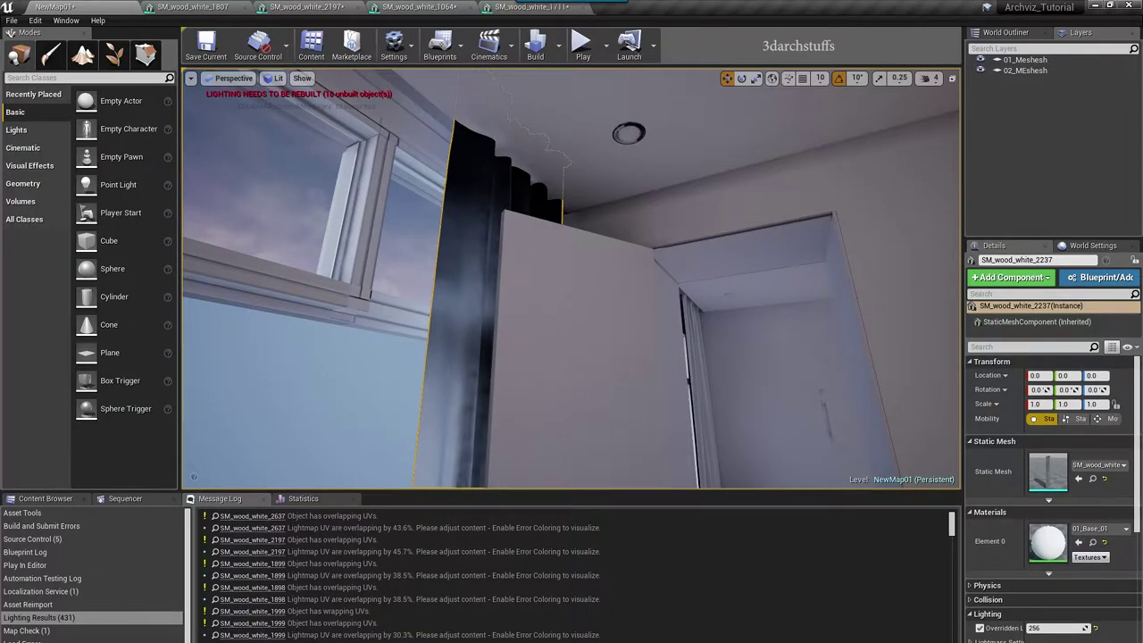
Step: Switch to Unreal Engine, inspect the dark curtain from above and below, and check its mesh name
right_click_drag(572, 279, 531, 420)
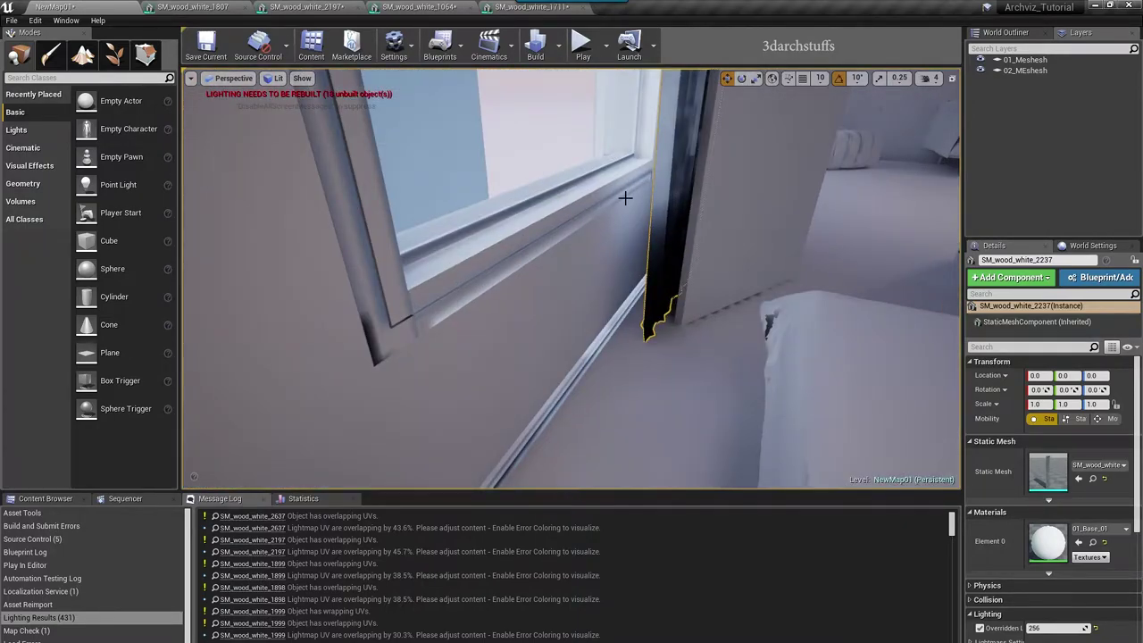
right_click_drag(654, 203, 679, 150)
right_click_drag(682, 294, 677, 165)
right_click_drag(672, 268, 710, 256)
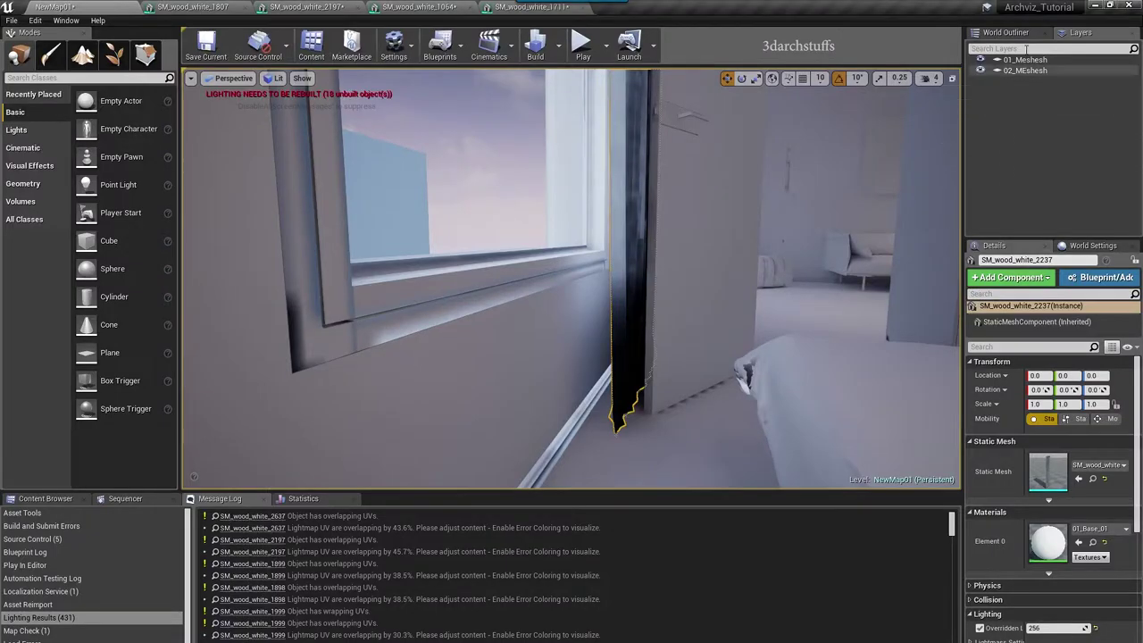
left_click(1036, 260)
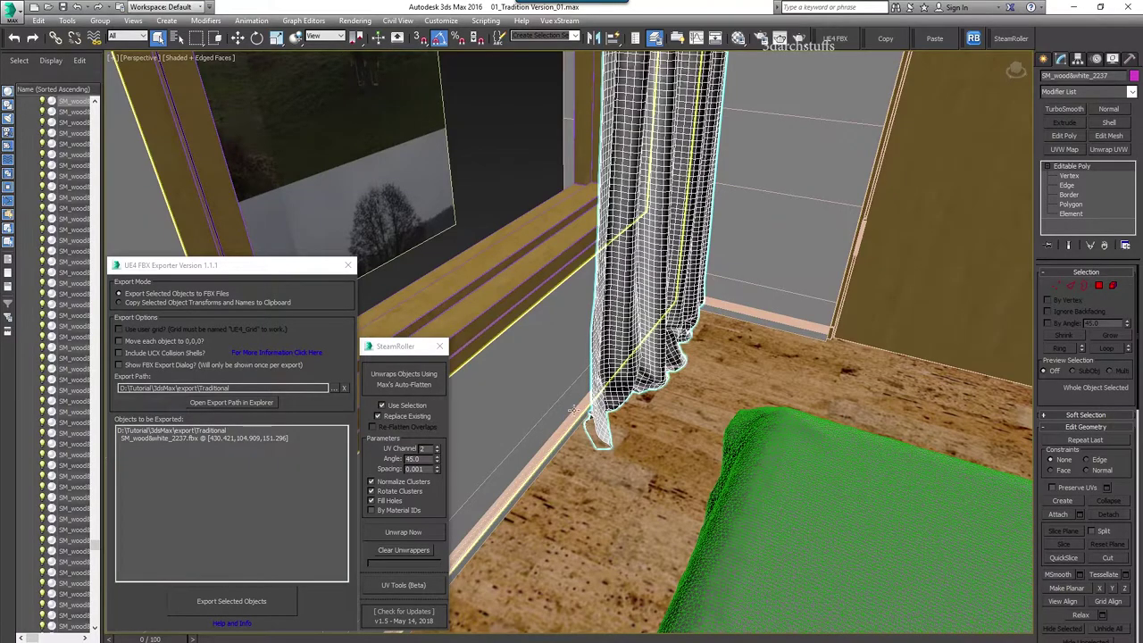
Step: In 3ds Max, copy the curtain's object name and draw a box about 27 x 19 x 28 cm on the floor beside it
middle_click_drag(754, 292, 937, 193, "alt")
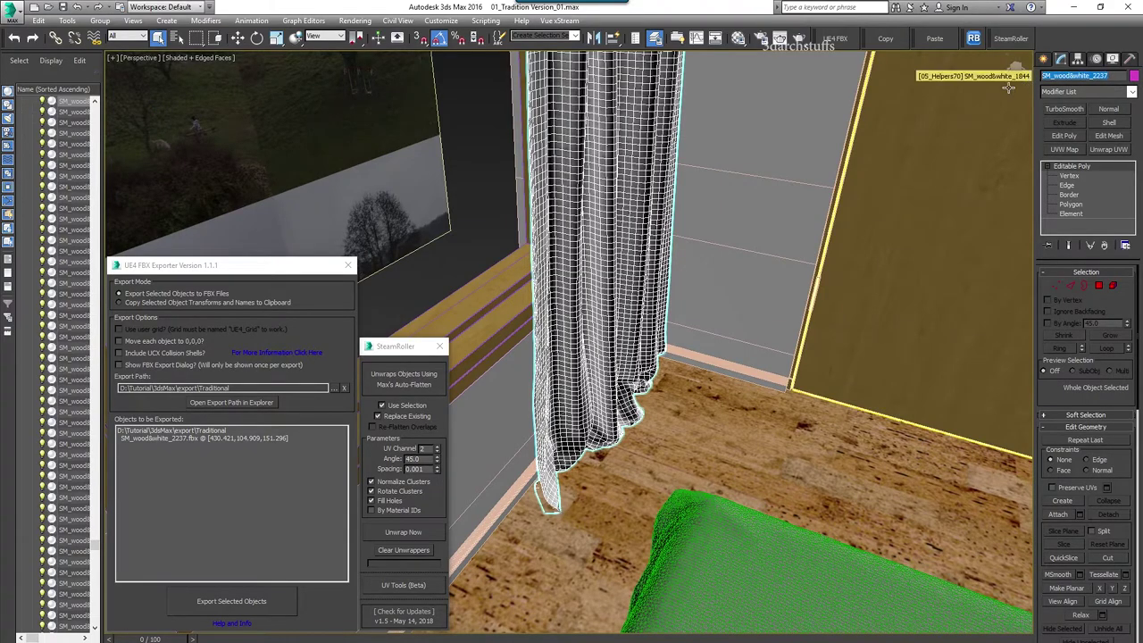
middle_click_drag(806, 209, 779, 221, "alt")
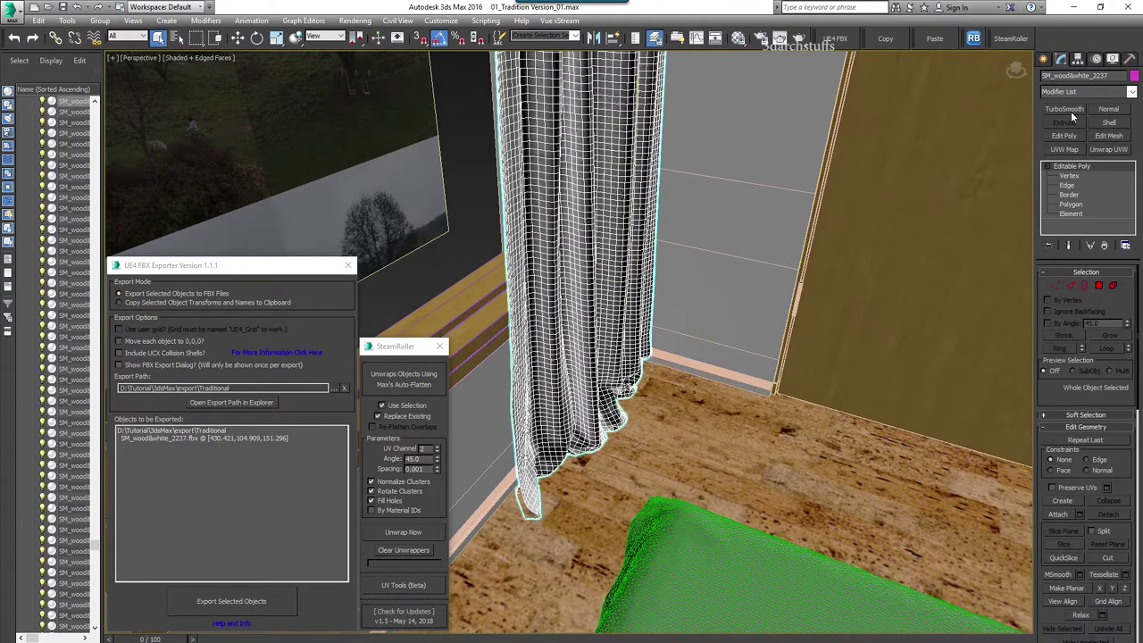
left_click(1044, 59)
left_click(1063, 135)
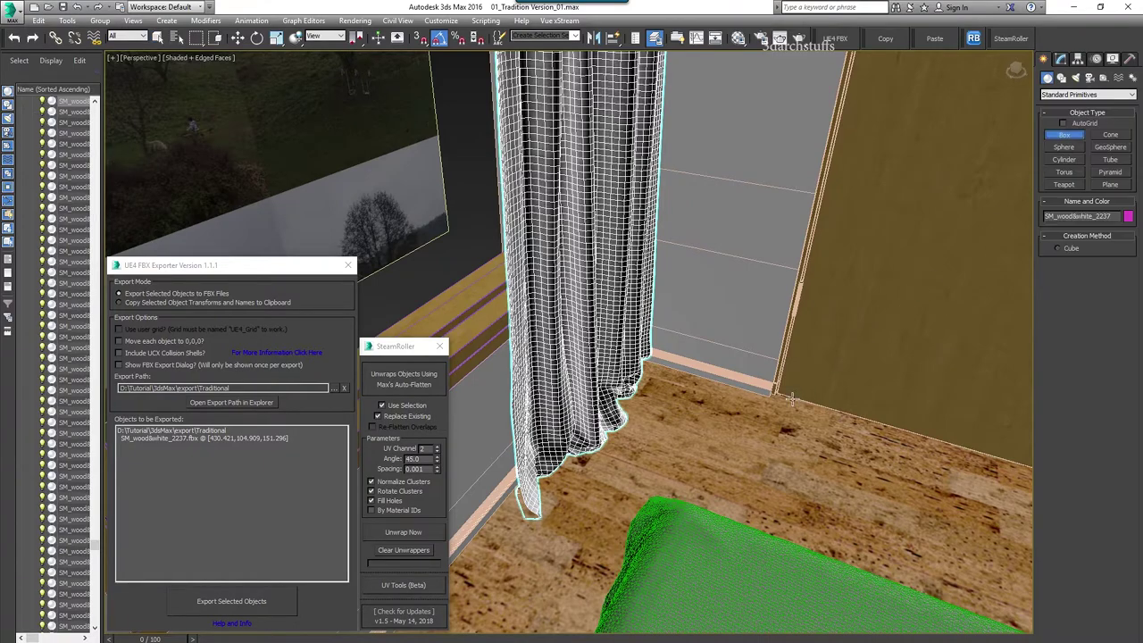
left_click_drag(750, 444, 788, 486)
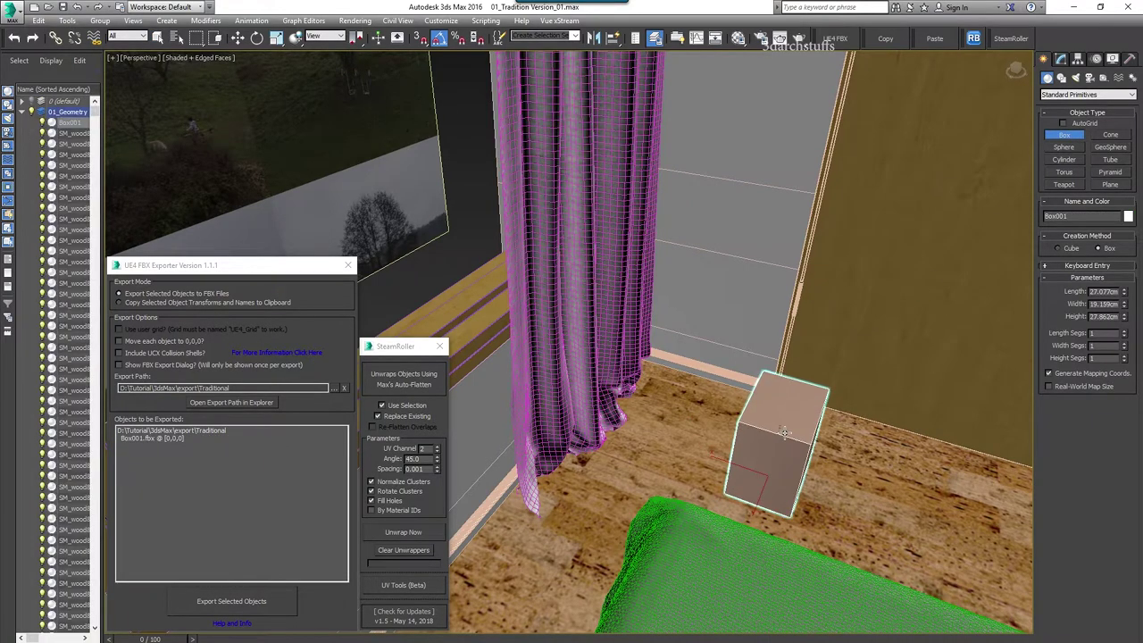
right_click(786, 406)
Step: Convert the new box to an editable poly
right_click(792, 385)
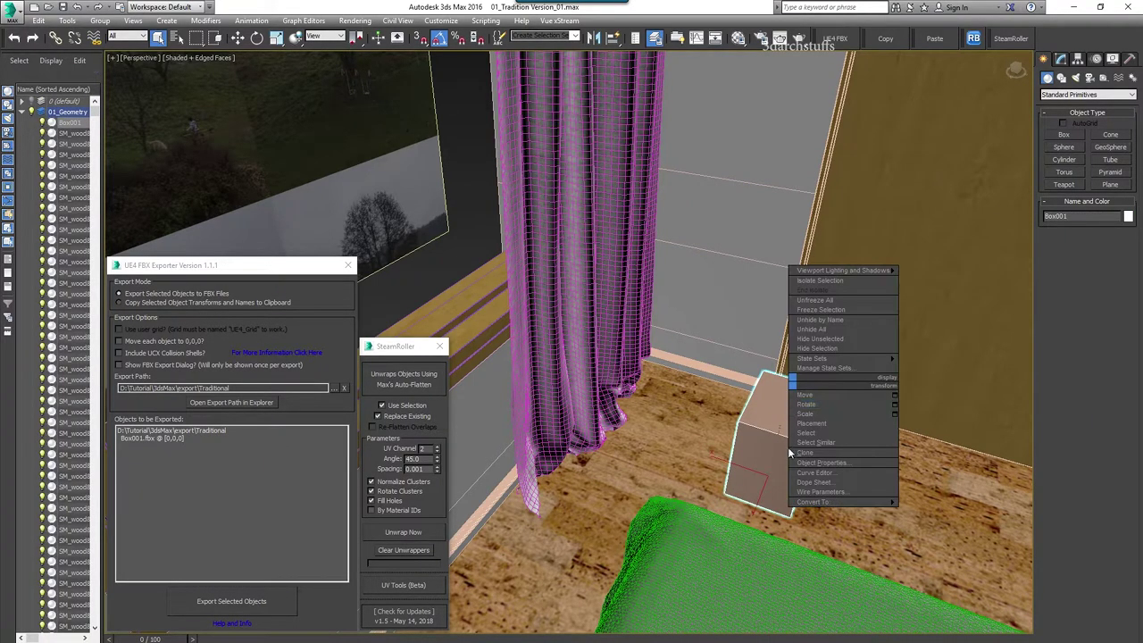
mouse_move(835, 502)
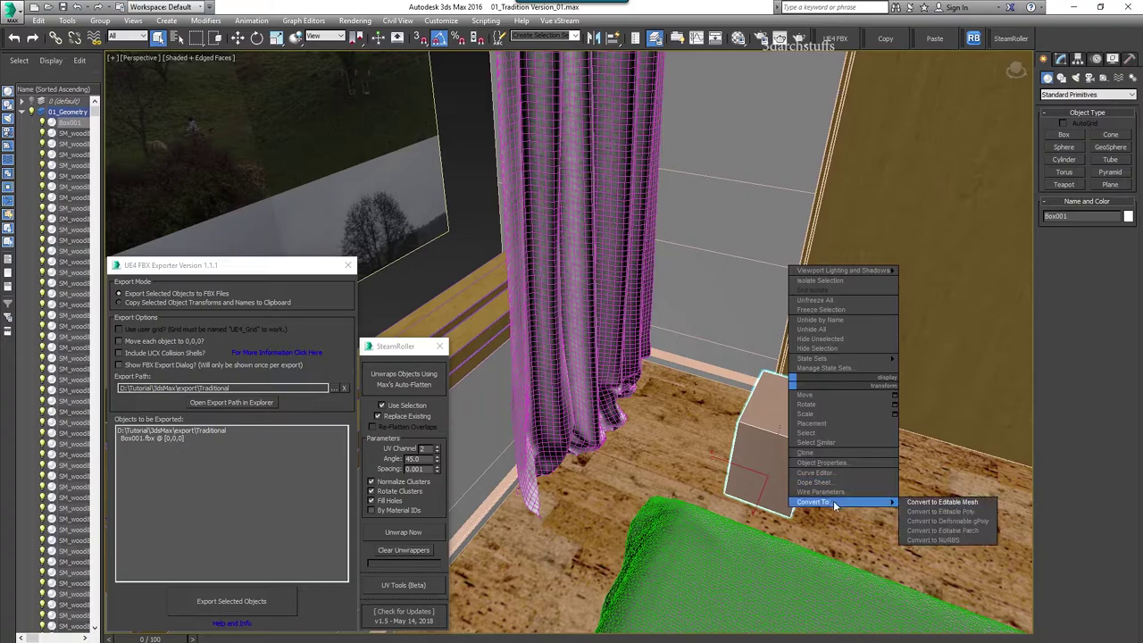
left_click(945, 511)
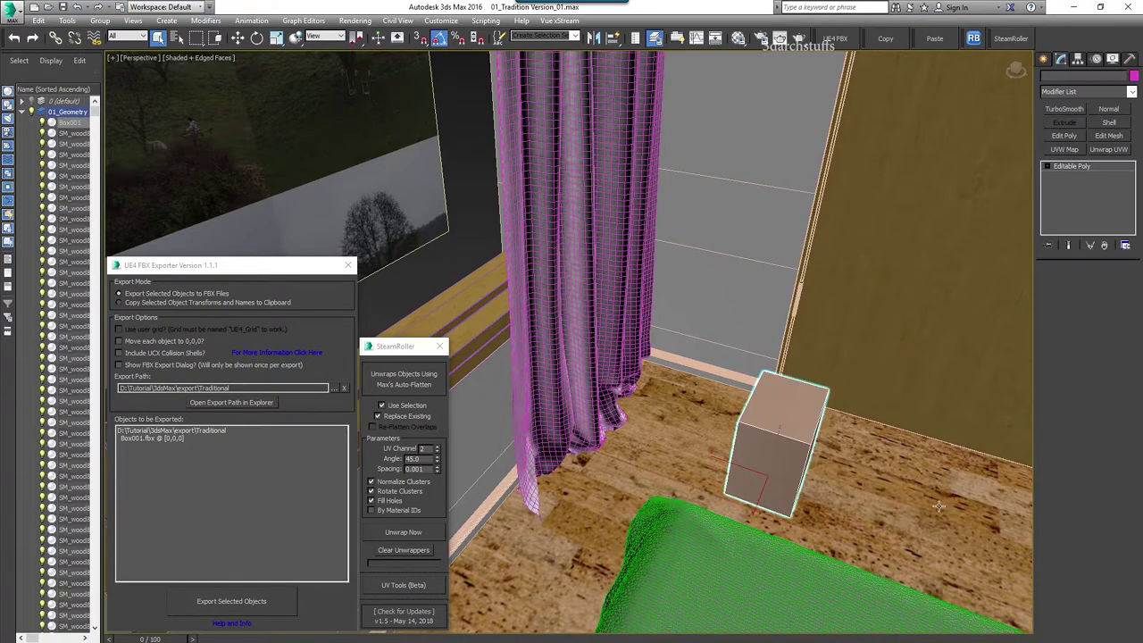
Step: Attach the curtain to the box and name the combined object SM_wood&white_2237
right_click(782, 416)
left_click(759, 307)
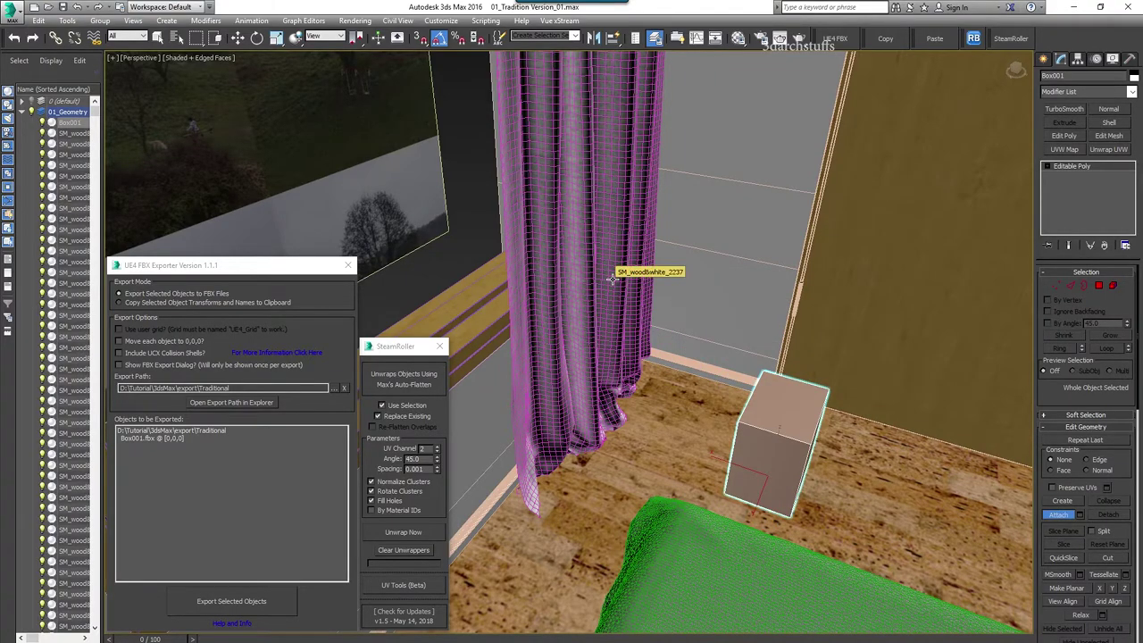
left_click(612, 279)
key("w")
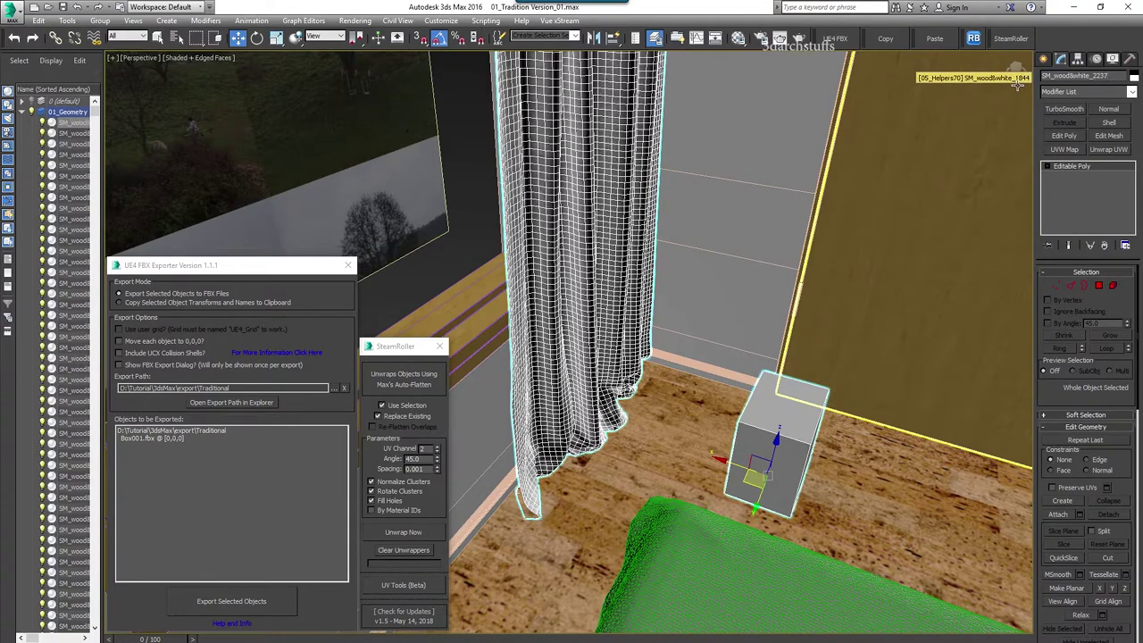
Step: Delete the box element from the combined object and leave element editing, keeping only the curtain geometry
left_click(1049, 167)
left_click(1064, 213)
left_click(783, 412)
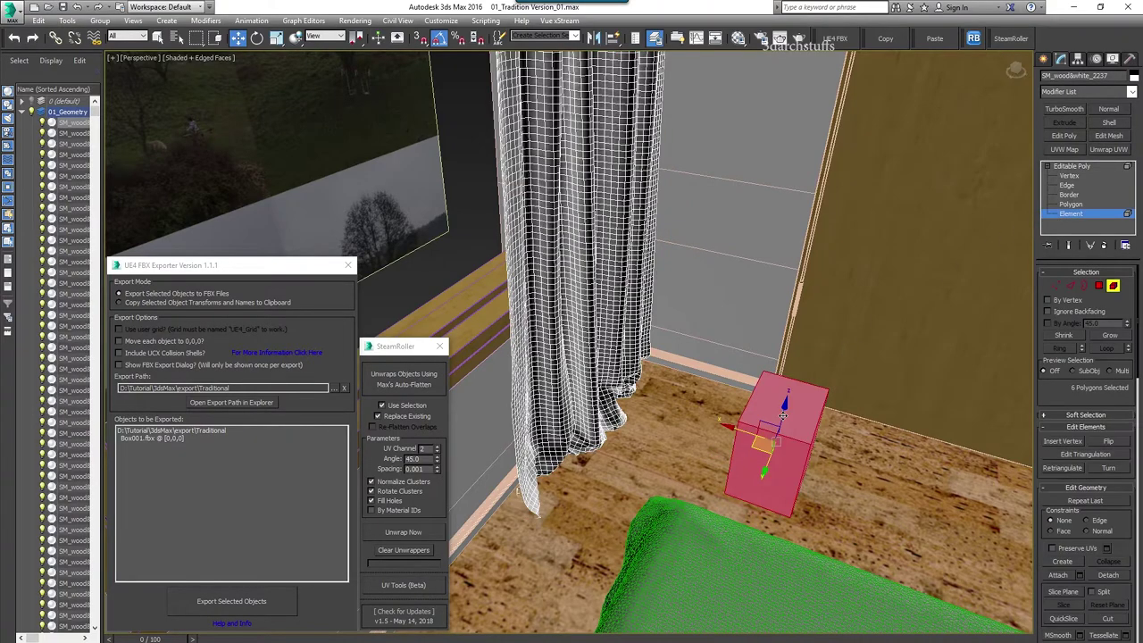
key("q")
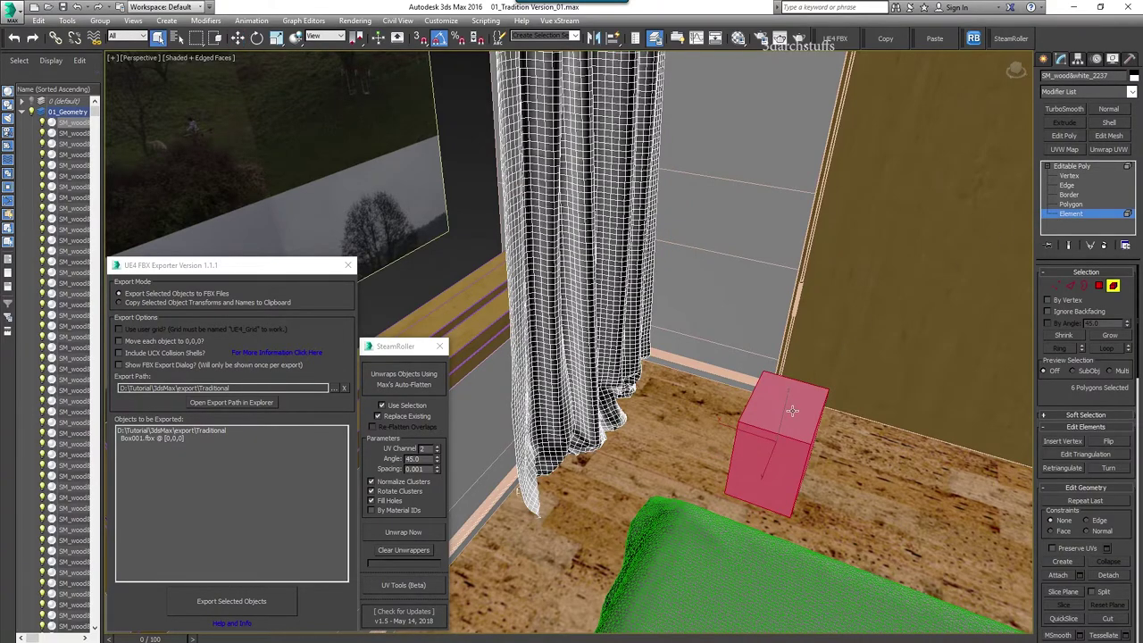
key("Delete")
left_click(1082, 166)
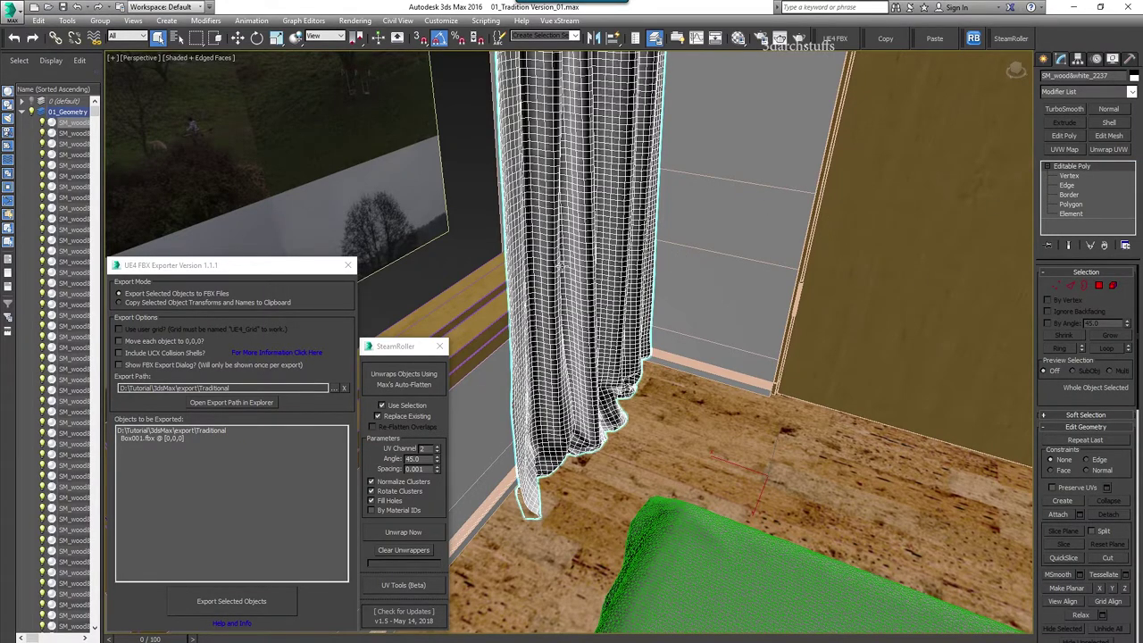
middle_click_drag(589, 256, 609, 261, "alt")
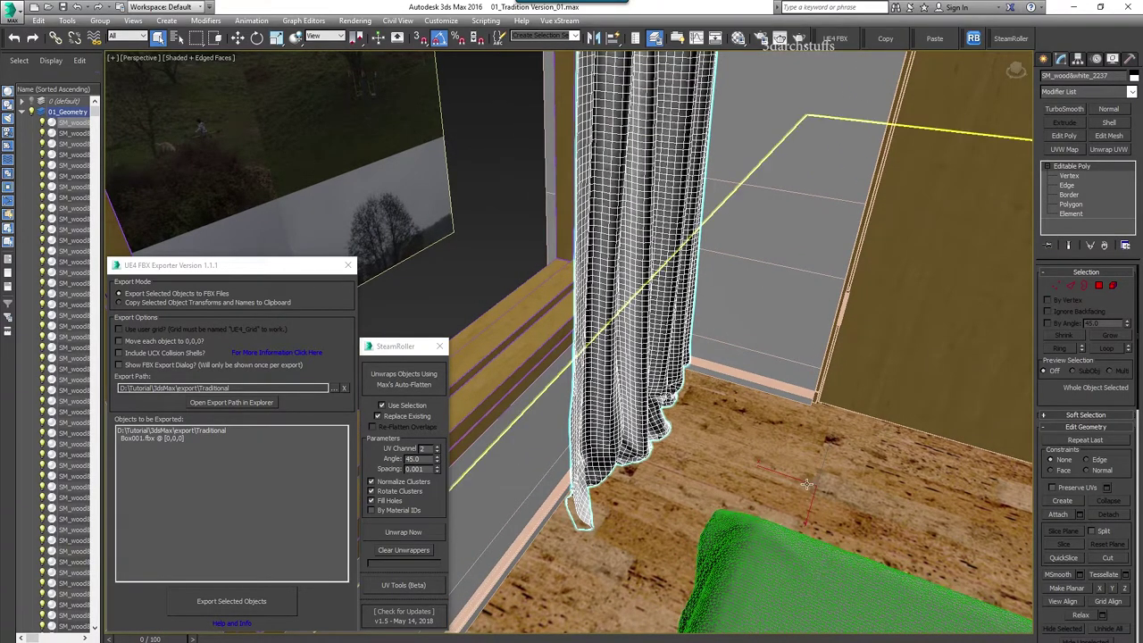
Step: Draw a box about 35 x 14 x 25 cm on the floor beside the curtain and convert it to an editable poly
middle_click_drag(827, 427, 813, 438, "alt")
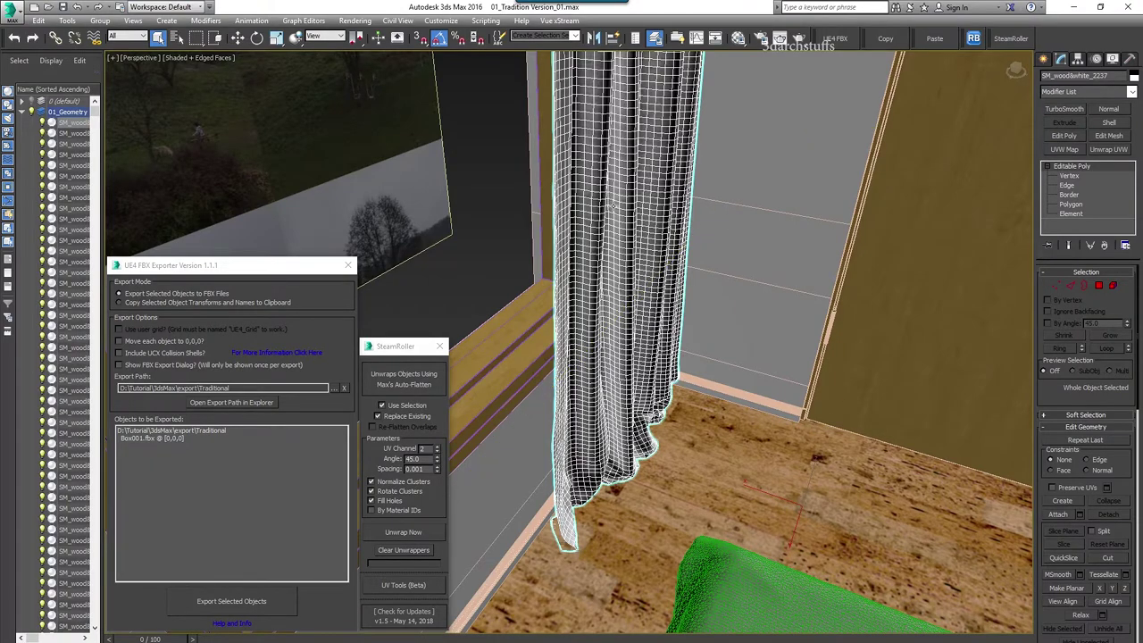
left_click(1046, 59)
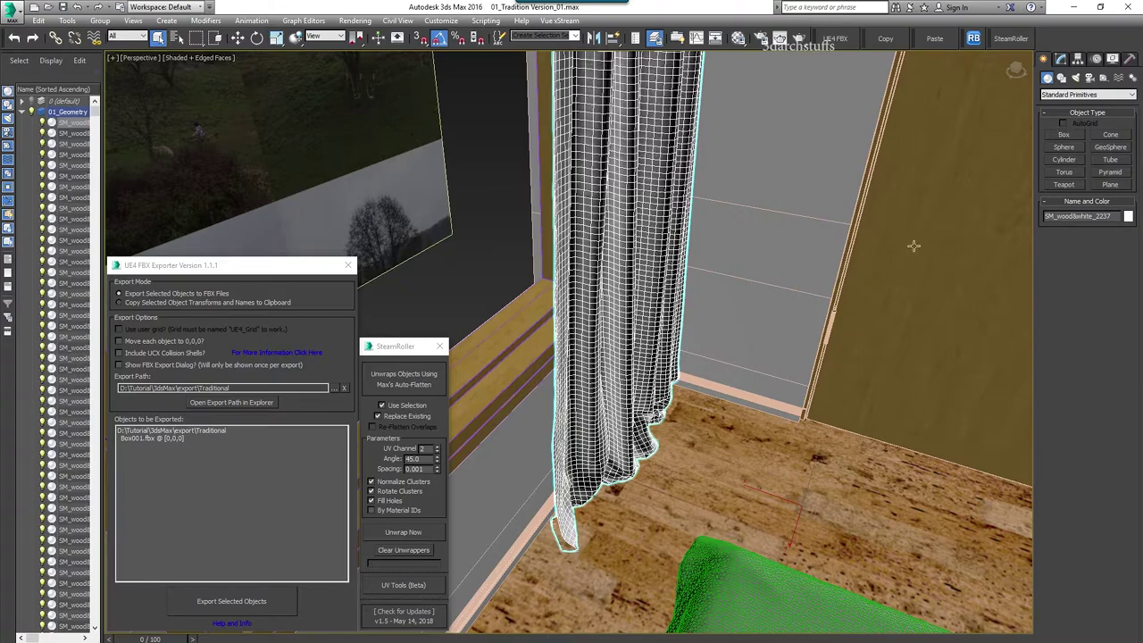
left_click(1065, 135)
left_click_drag(804, 474, 835, 531)
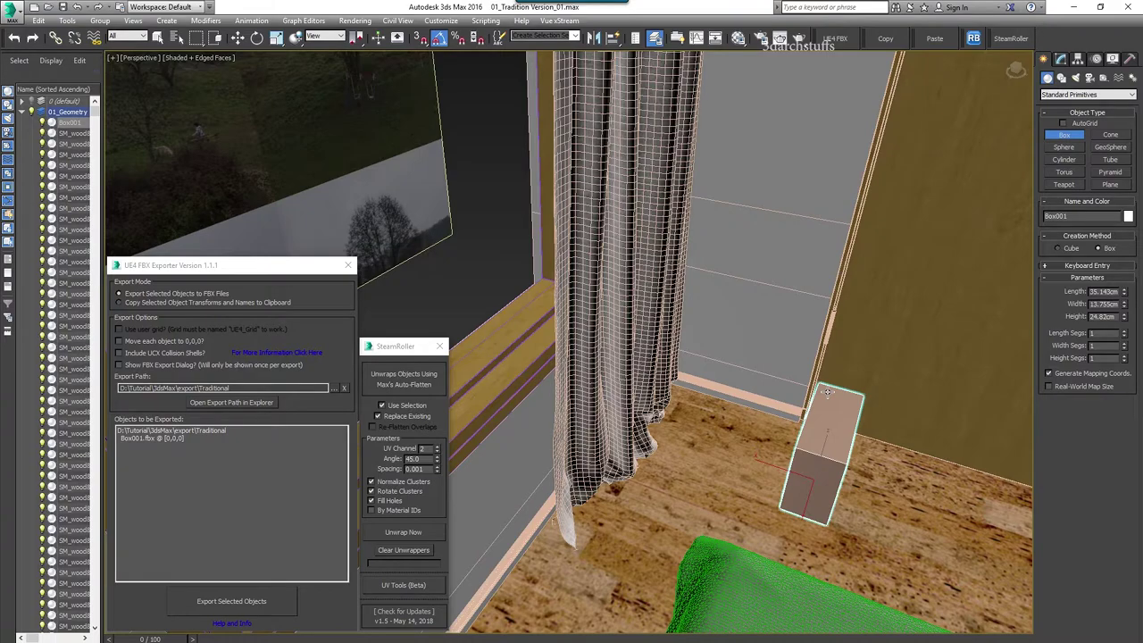
right_click(827, 411)
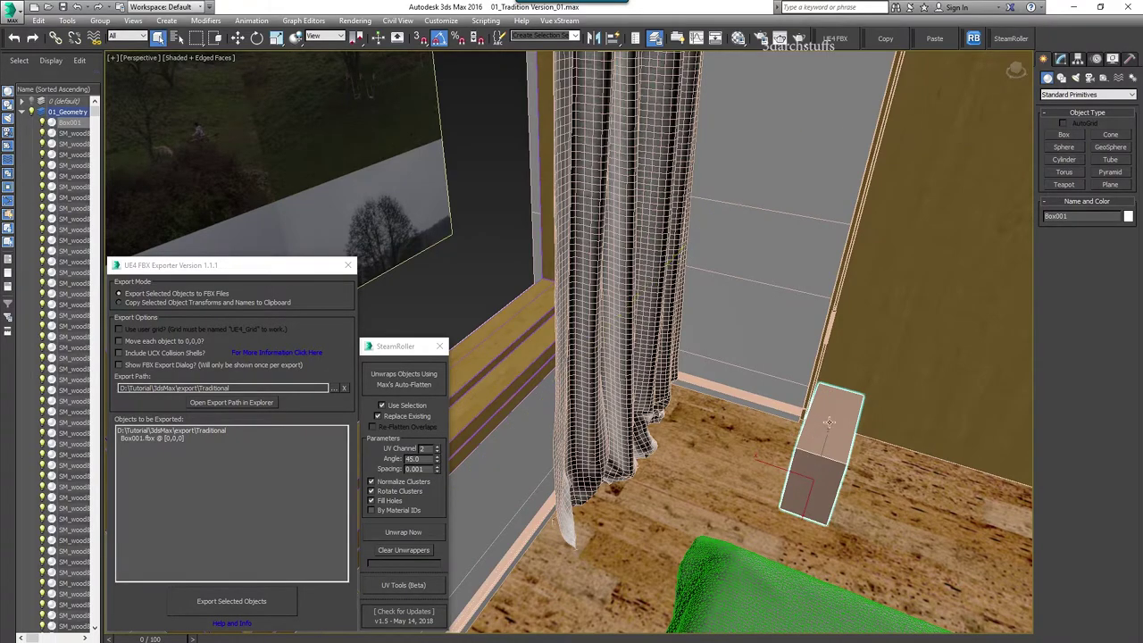
right_click(826, 425)
mouse_move(871, 542)
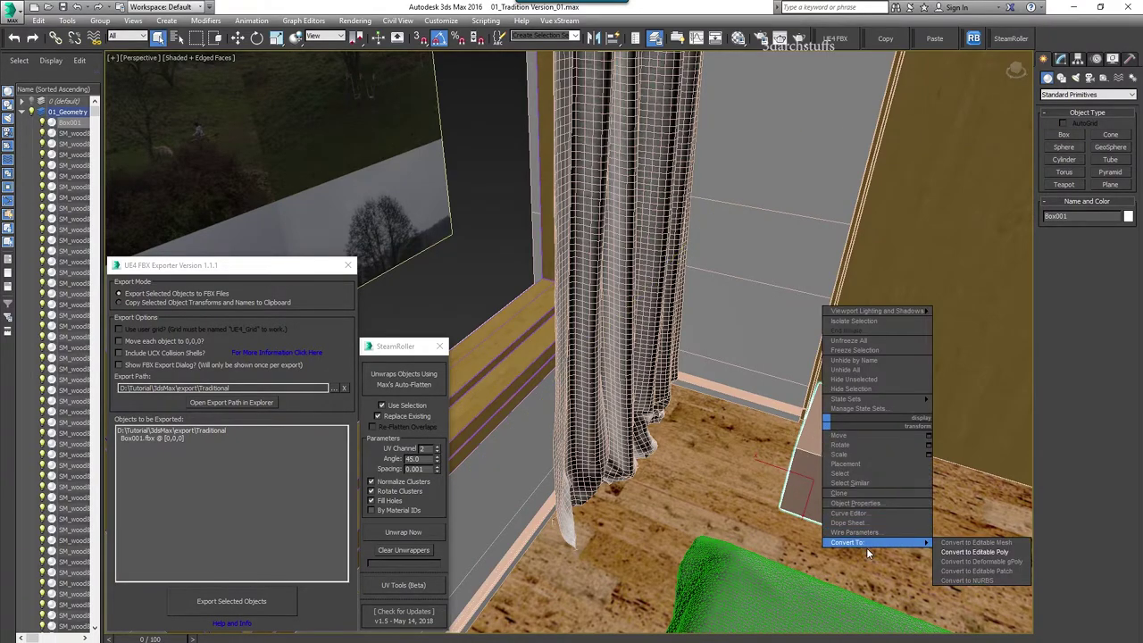
left_click(974, 552)
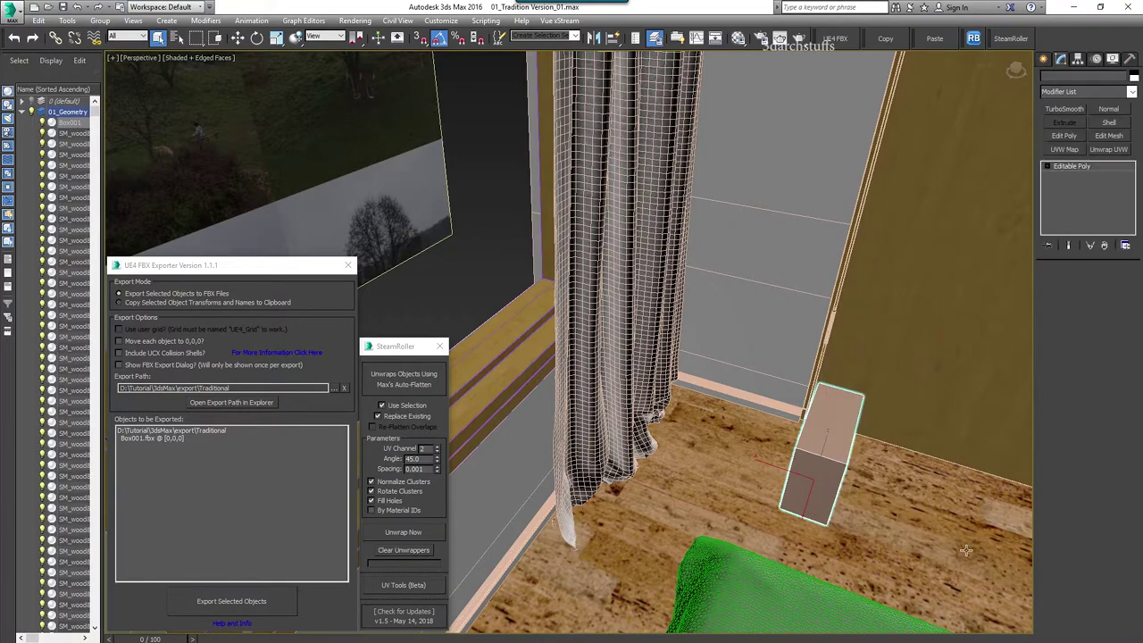
Step: Delete the extra box beside the curtain
middle_click_drag(830, 415, 795, 421, "alt")
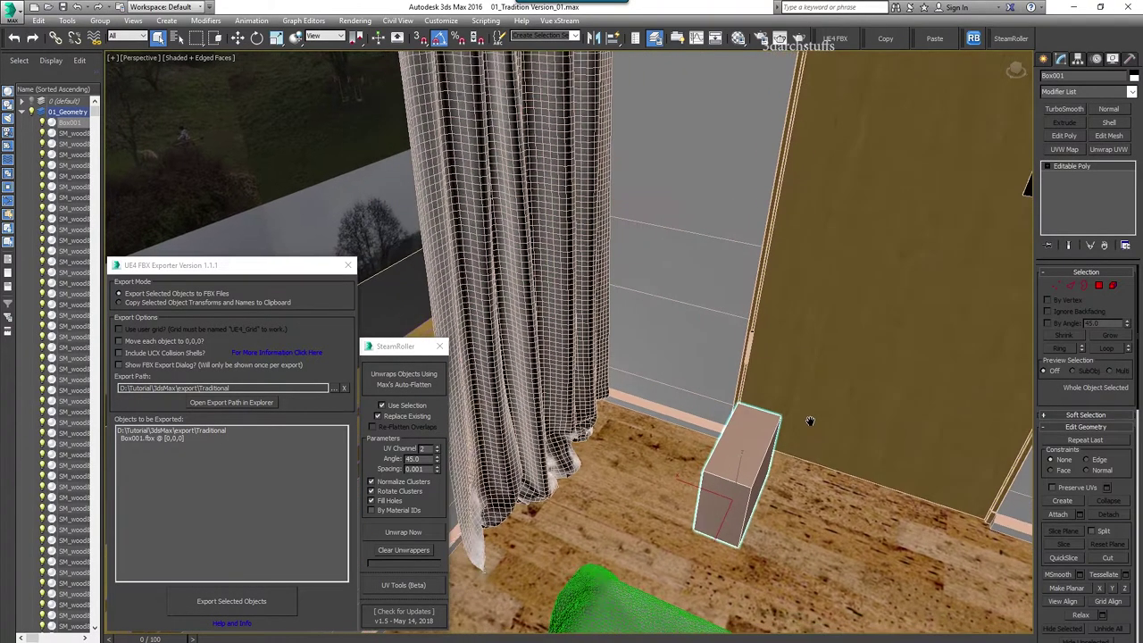
middle_click_drag(589, 381, 612, 337, "alt")
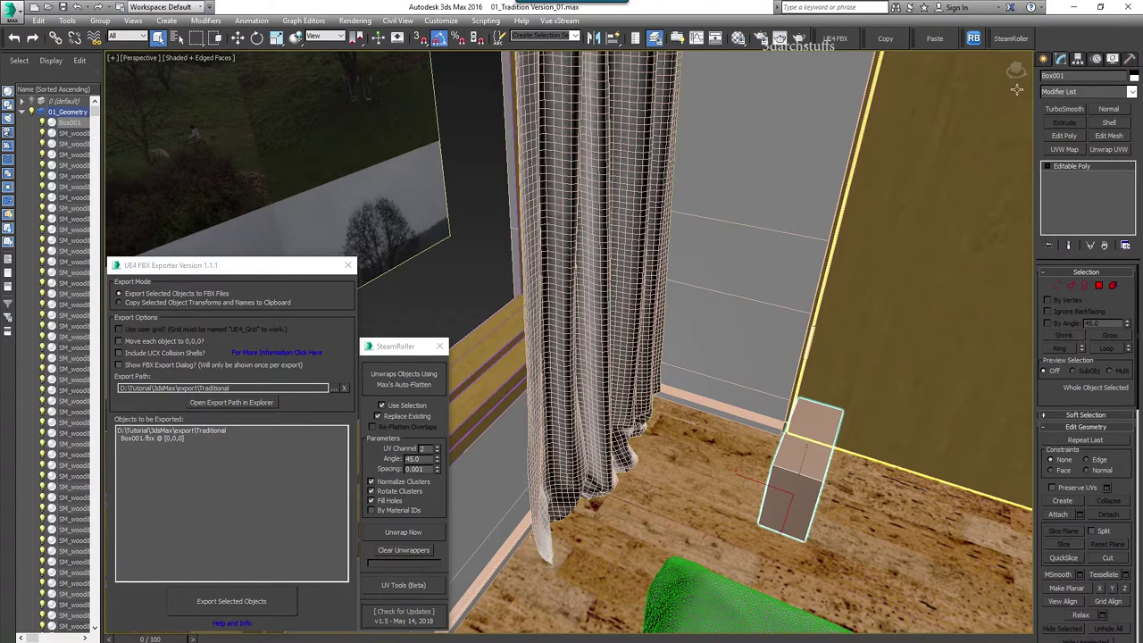
middle_click_drag(800, 394, 783, 390)
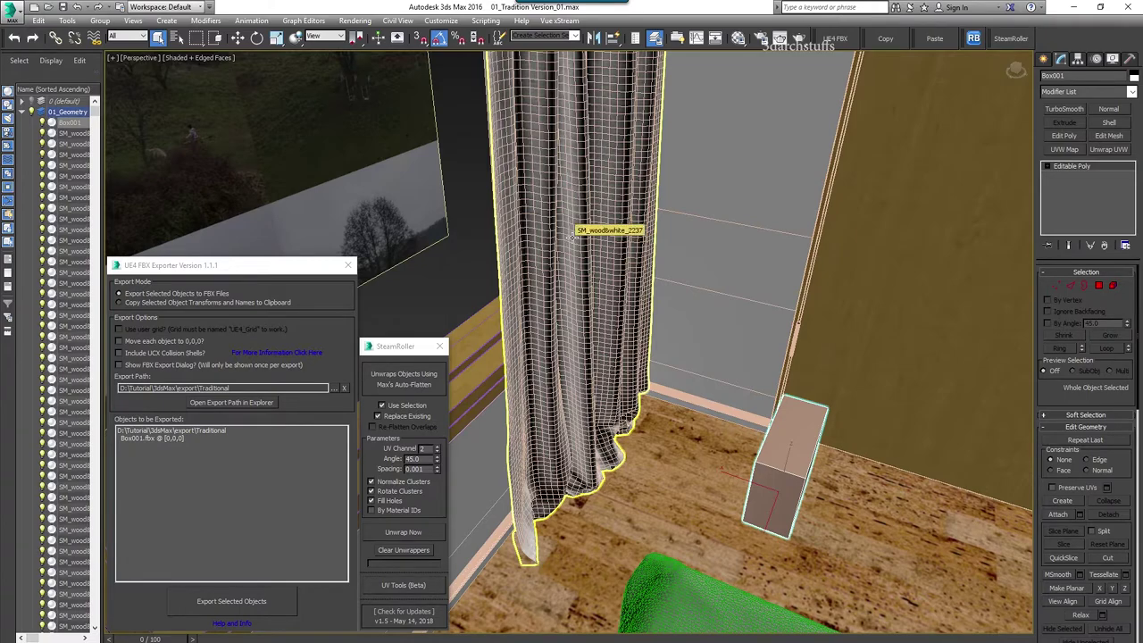
right_click(775, 236)
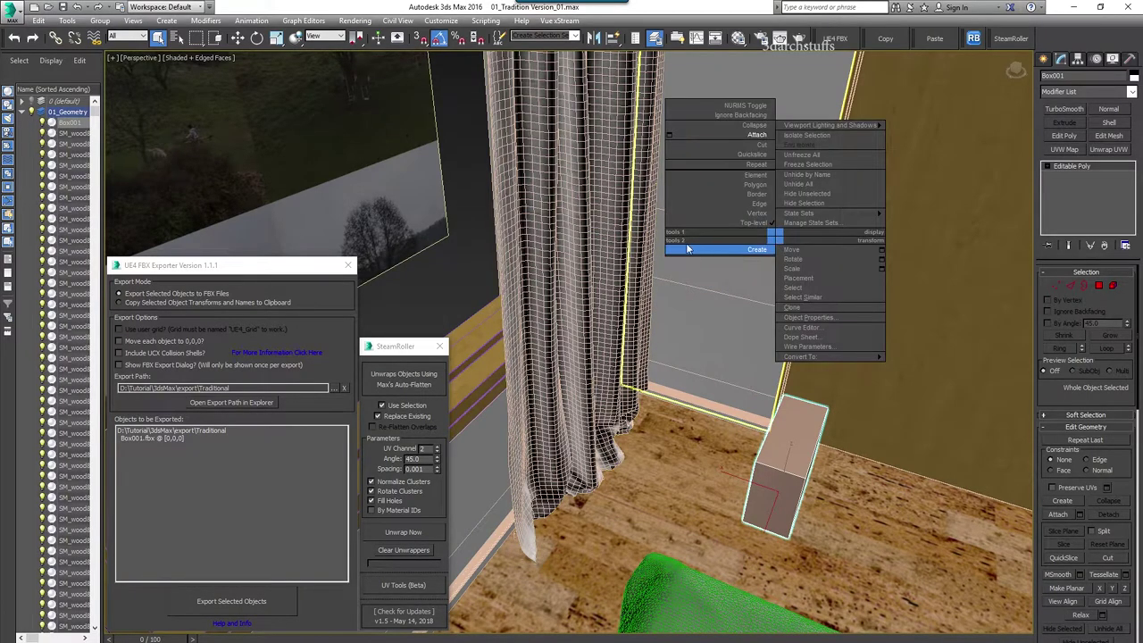
left_click(671, 316)
key("Delete")
Step: Select the curtain SM_wood&white_2237 and export it as FBX to D:\Tutorial\3dsMax\export\Traditional
left_click(631, 359)
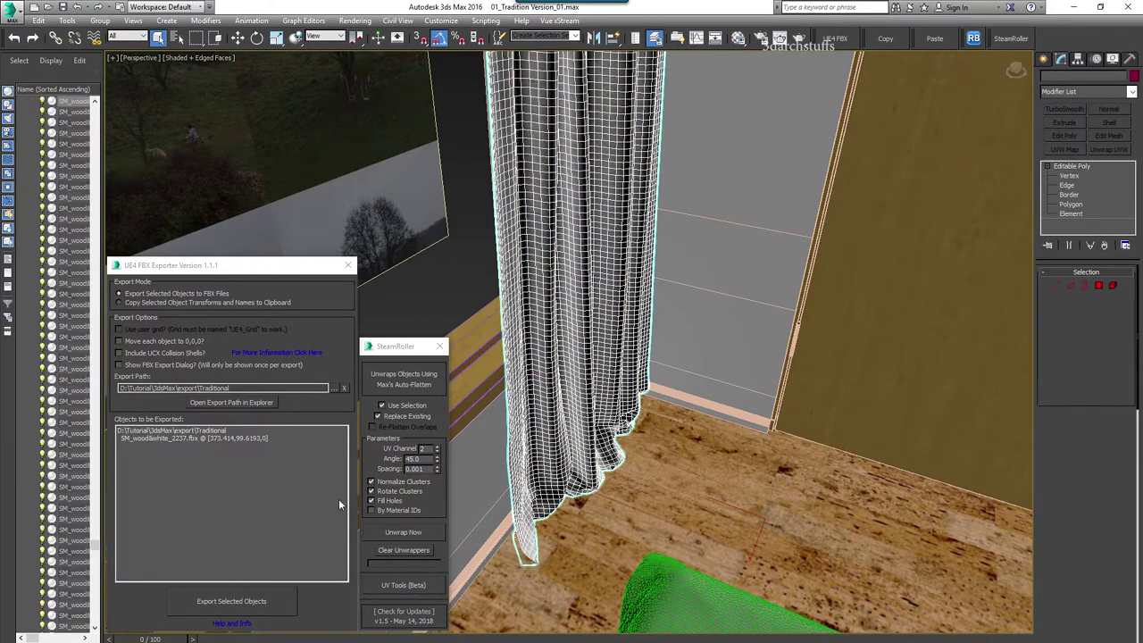
left_click(257, 602)
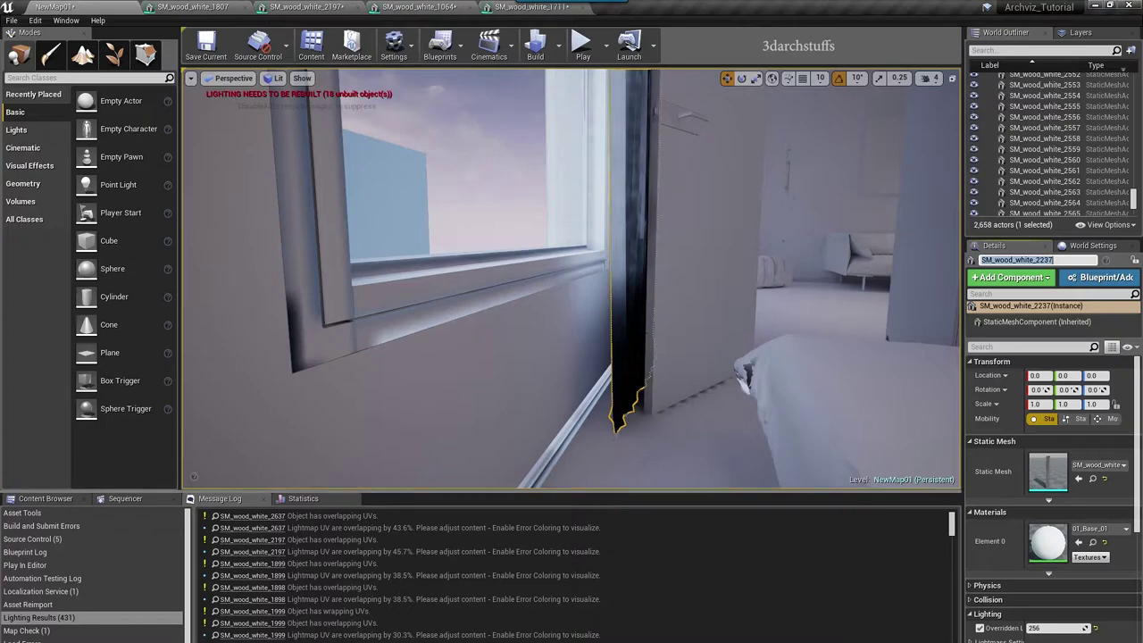
Step: In Unreal Engine, locate the curtain's mesh asset in the Meshesh folder and import SM_wood&white_2237.fbx there, overwriting the existing asset
right_click_drag(665, 331, 665, 331)
key("ctrl+b")
mouse_move(716, 294)
right_mouse_down()
mouse_move(684, 280)
mouse_move(715, 280)
right_mouse_up()
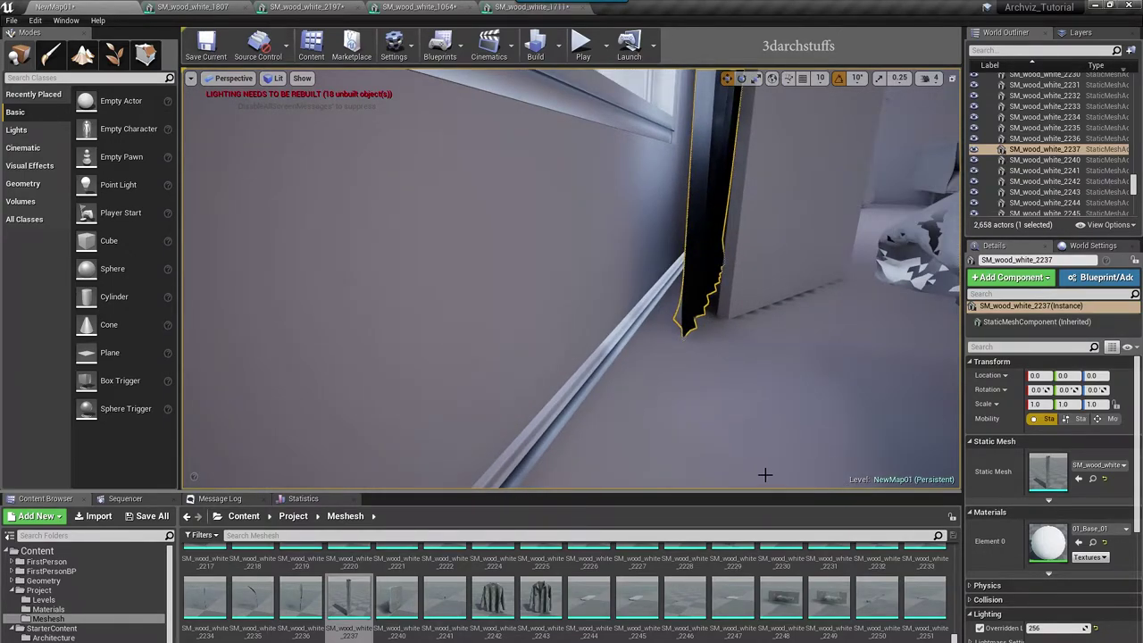
right_click(950, 581)
left_click(969, 302)
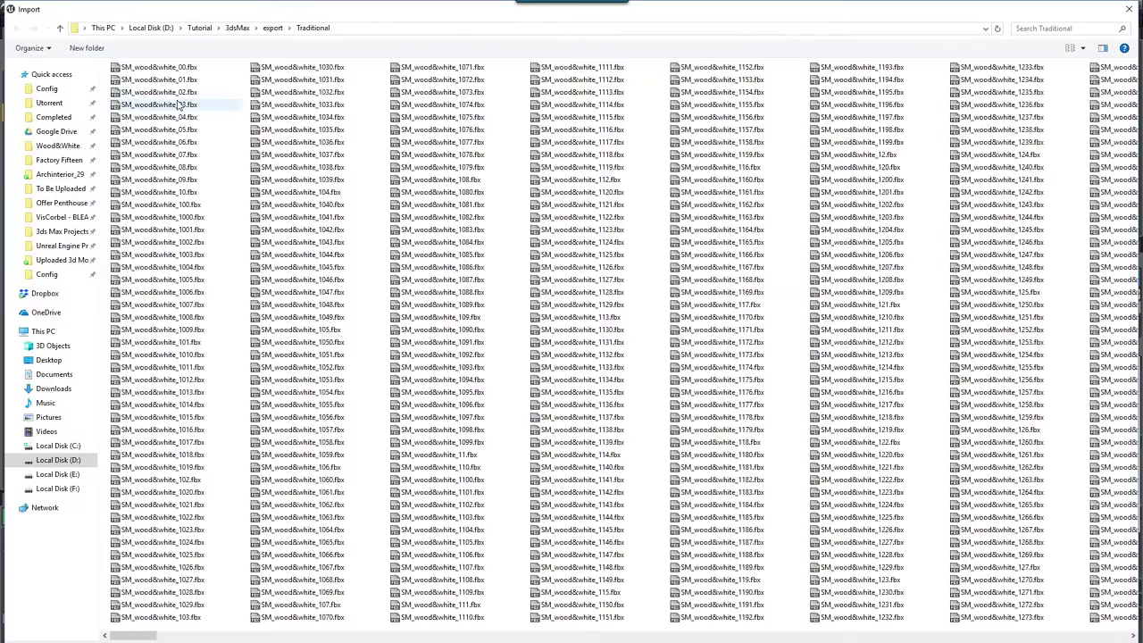
double_click(170, 68)
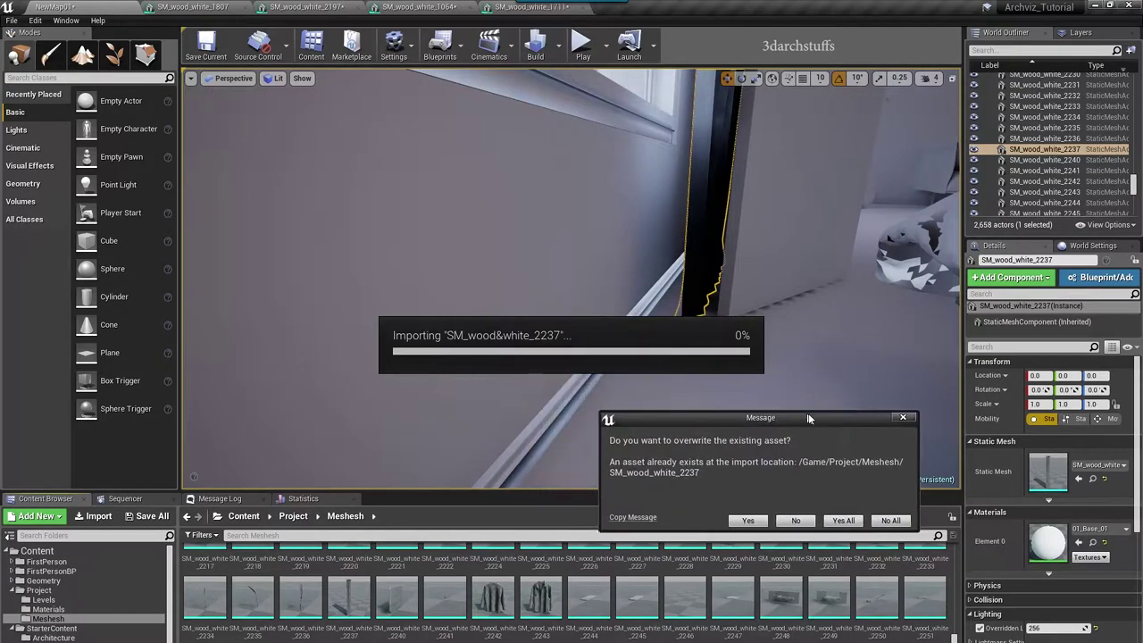
left_click(859, 555)
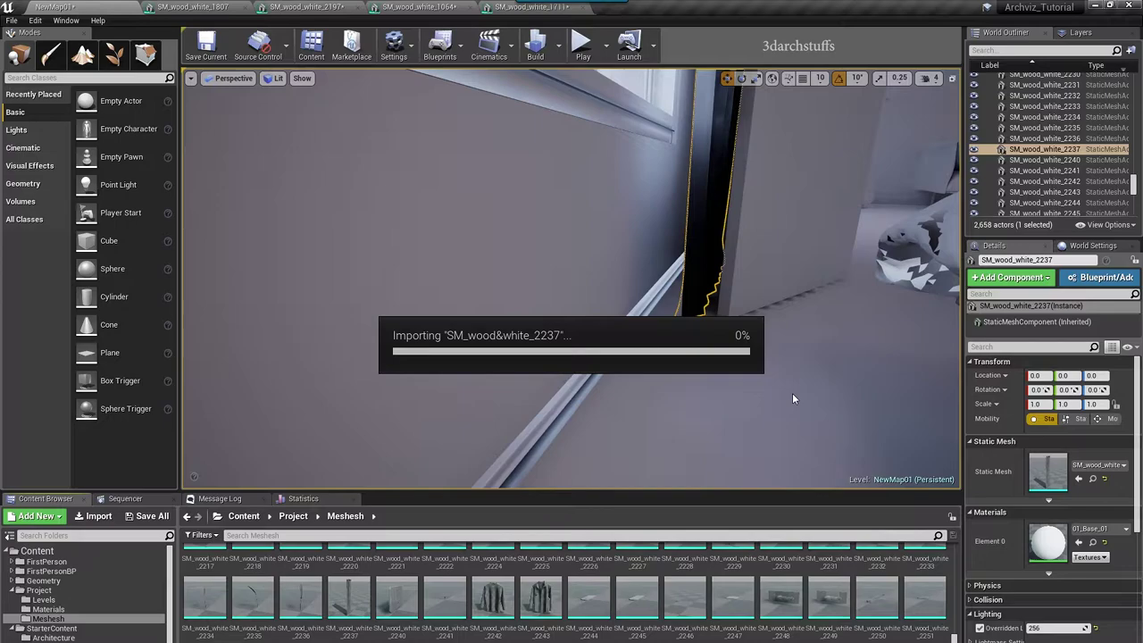
Step: Examine the reimported curtain's shading from its upper end and from inside the room
left_click_drag(735, 306, 786, 284, "alt")
left_click_drag(707, 353, 750, 342, "alt")
right_click_drag(751, 355, 722, 383)
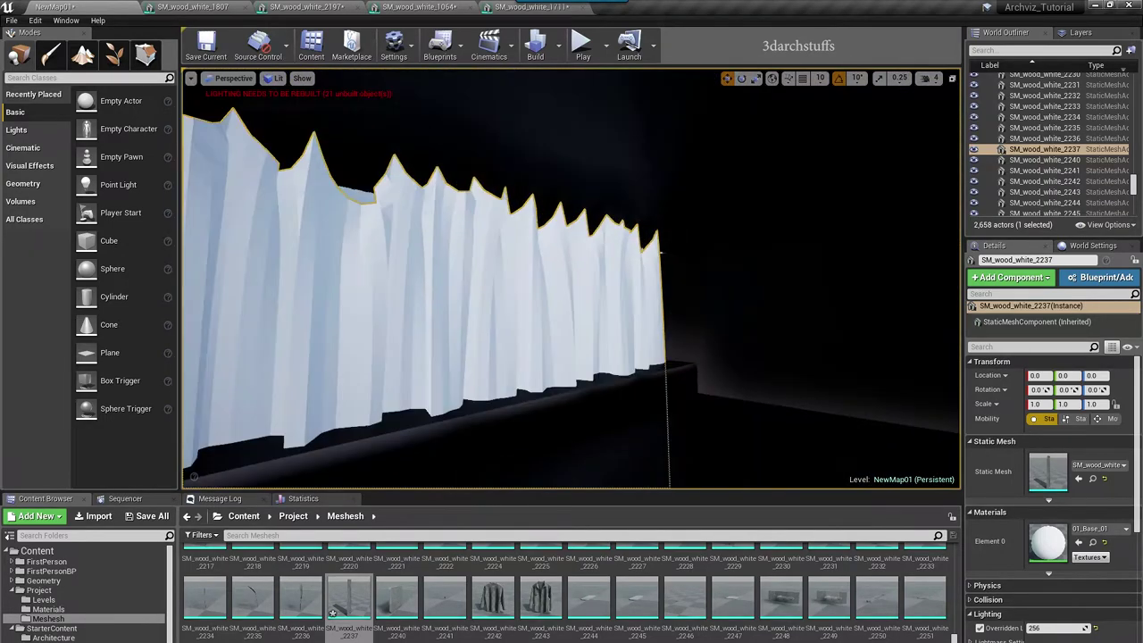
right_click_drag(752, 289, 754, 295)
right_click_drag(721, 377, 719, 386)
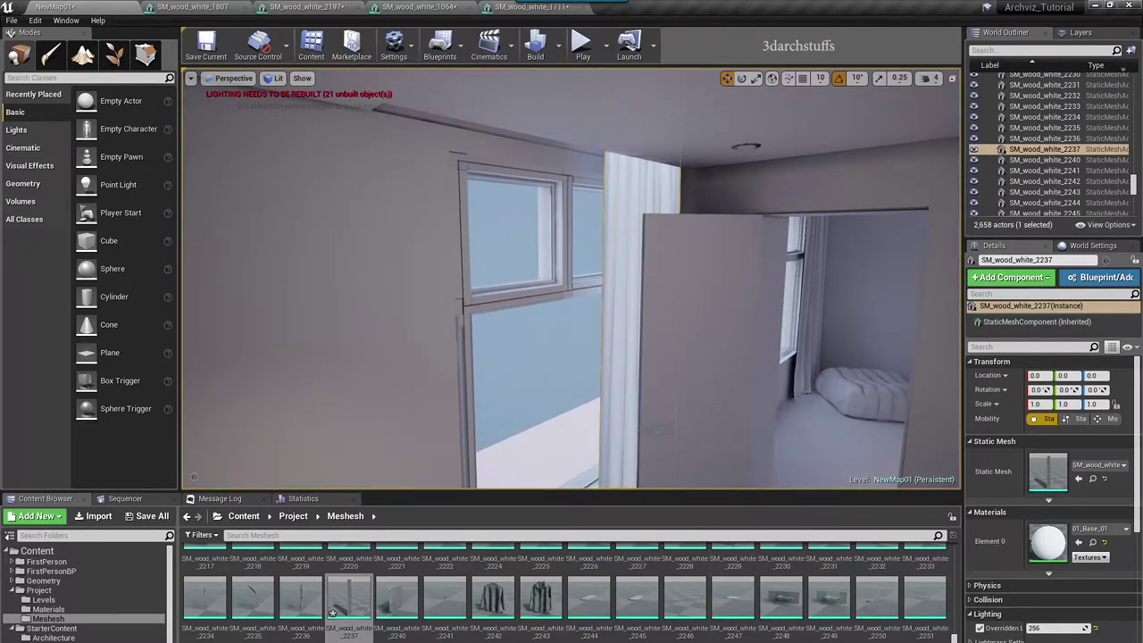
right_click_drag(669, 331, 655, 297)
right_click_drag(710, 212, 554, 289)
Step: Select the baseboard SM_wood_white_2143 beside the cabinet and examine the shading at its end
scroll(631, 263, "up", 4)
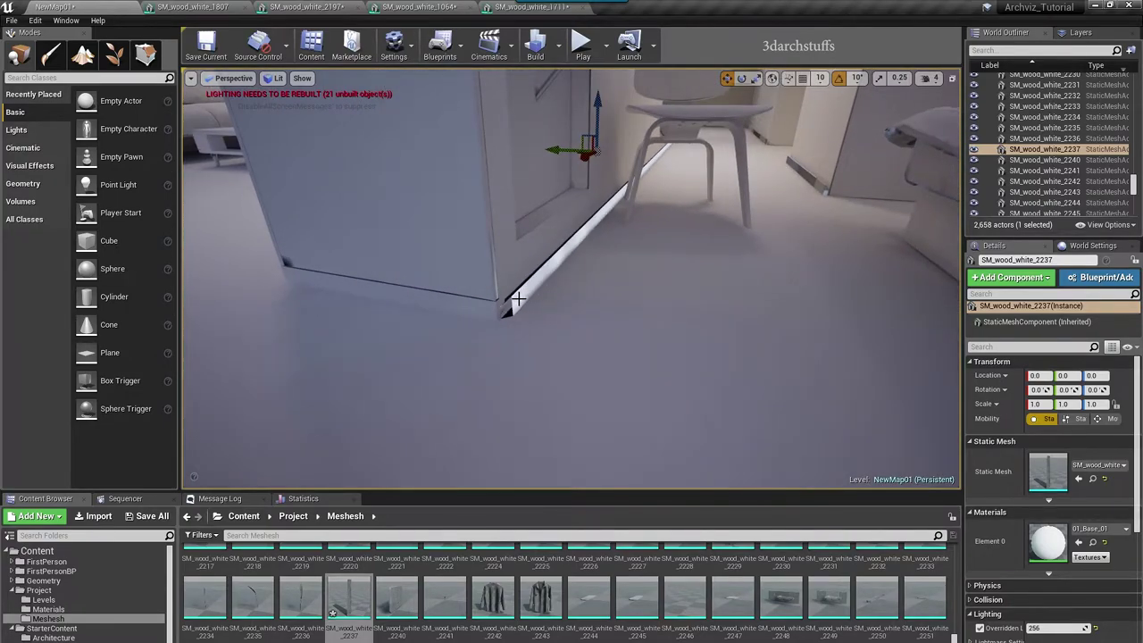
left_click(523, 296)
scroll(513, 306, "up", 1)
scroll(513, 307, "down", 1)
right_click_drag(513, 307, 577, 287)
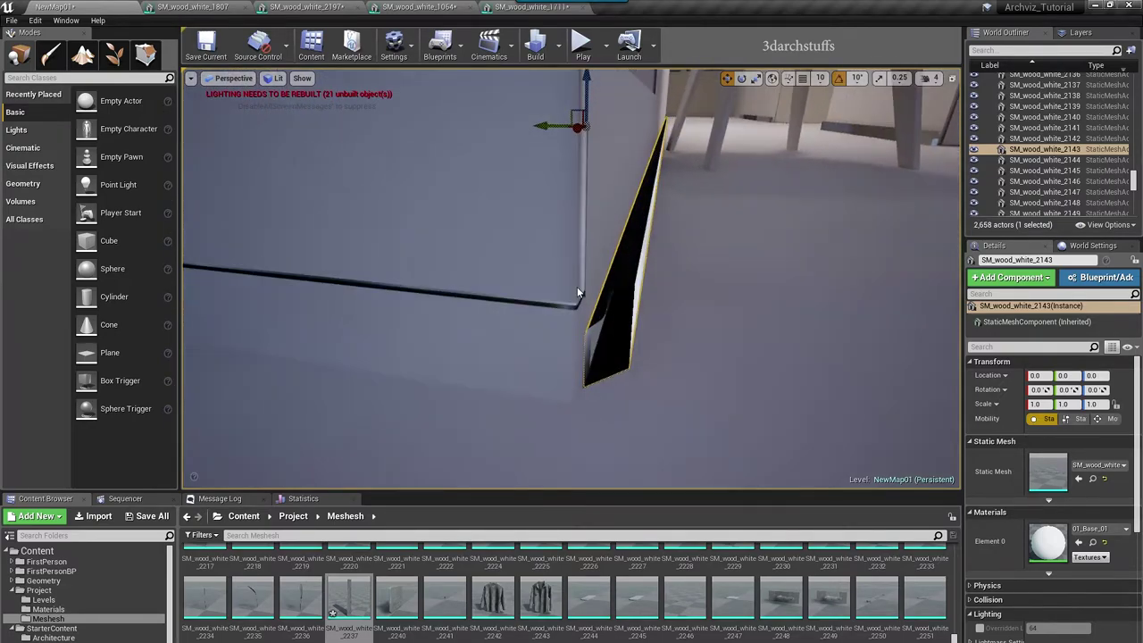
right_click_drag(747, 280, 724, 284)
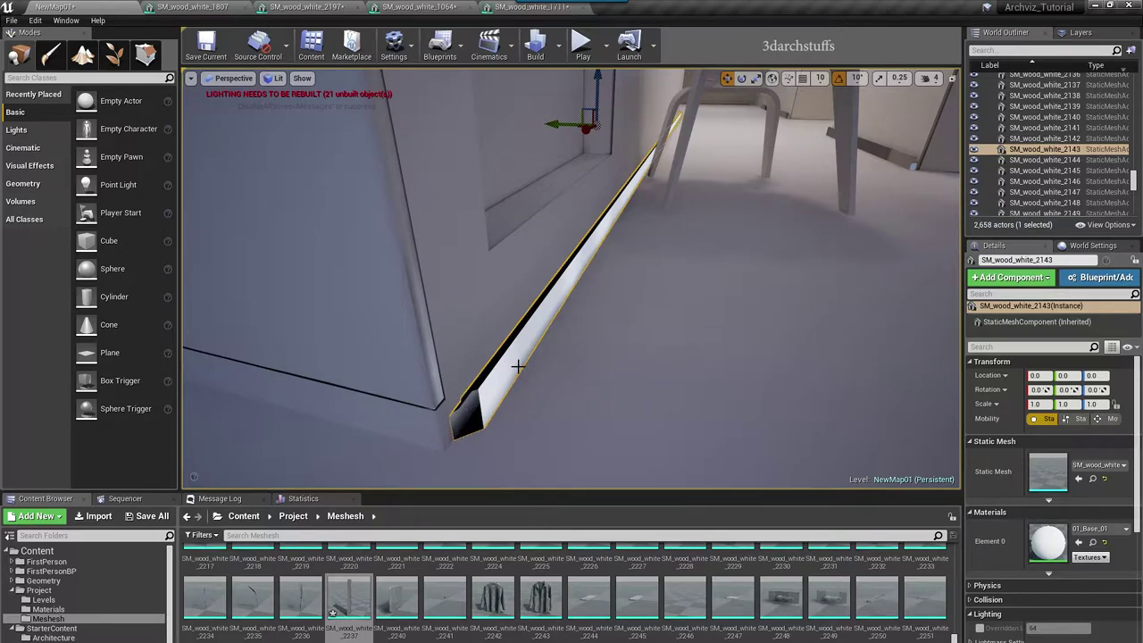
right_click_drag(596, 349, 597, 346)
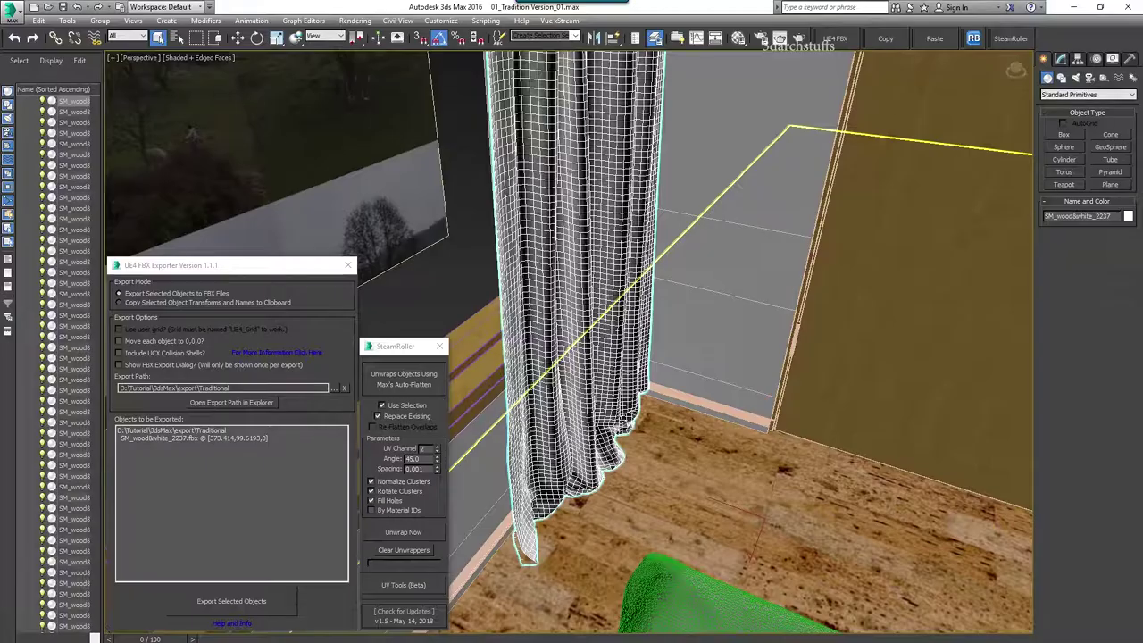
Step: In 3ds Max, select the matching baseboard SM_wood&white_2143 and open its modifier settings
middle_click_drag(768, 398, 766, 393, "alt")
mouse_move(901, 362)
middle_mouse_down()
mouse_move(738, 419)
mouse_move(821, 456)
mouse_move(765, 325)
mouse_move(794, 322)
mouse_move(886, 416)
mouse_move(897, 354)
middle_mouse_up()
scroll(737, 410, "up", 3)
left_click(740, 416)
scroll(724, 418, "up", 4)
scroll(778, 325, "down", 3)
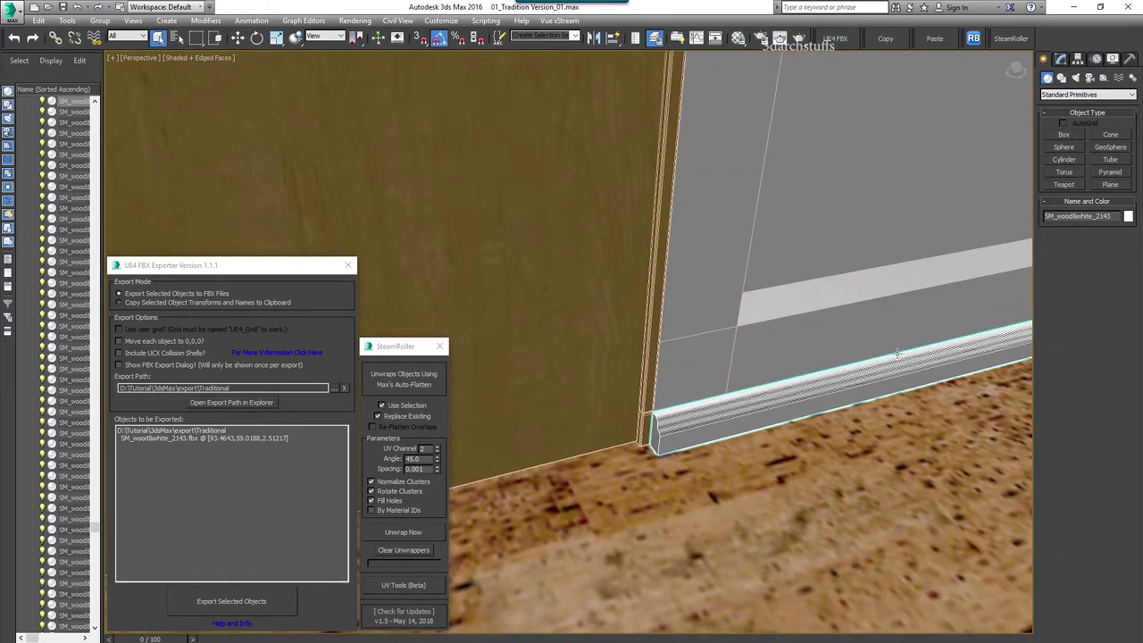
left_click(1060, 59)
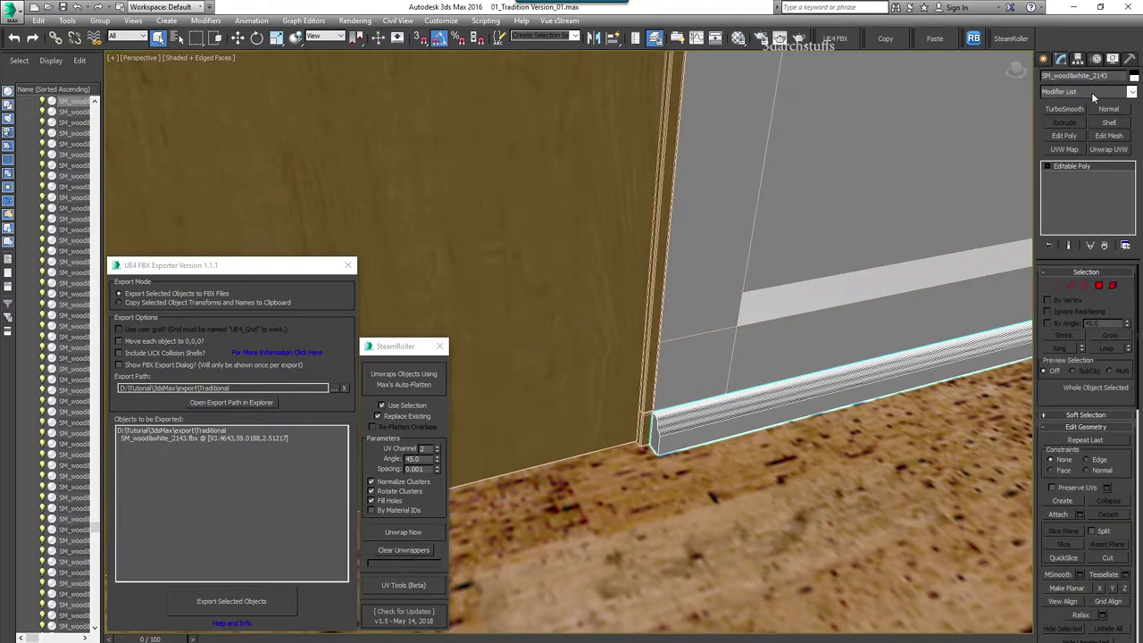
middle_click_drag(811, 209, 866, 261, "alt")
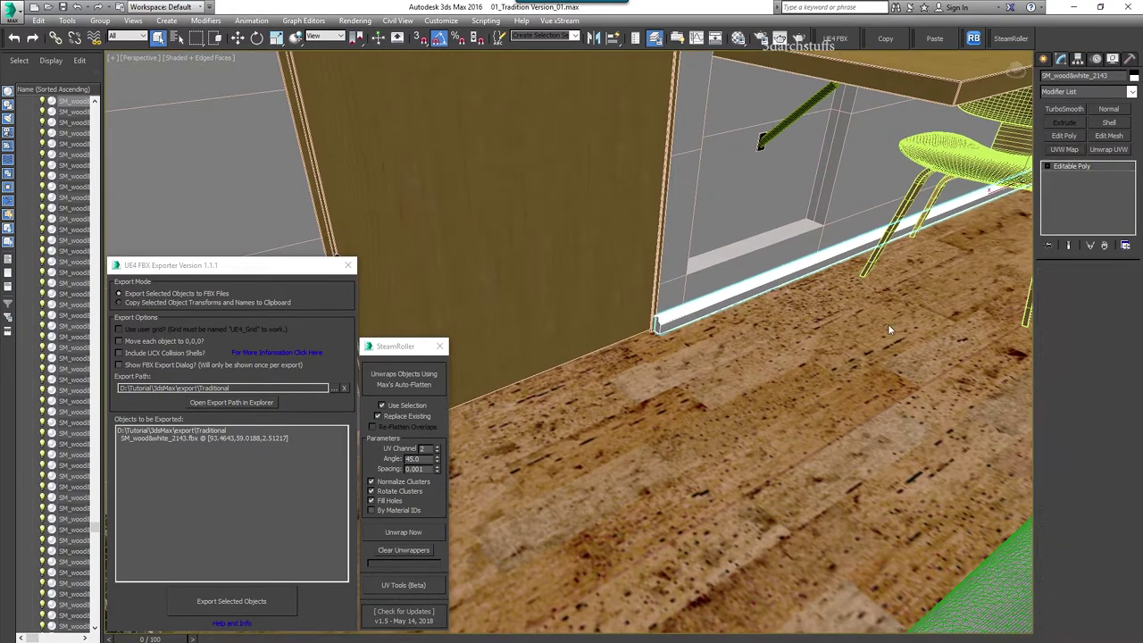
left_click(841, 427)
left_click_drag(877, 432, 878, 434, "ctrl")
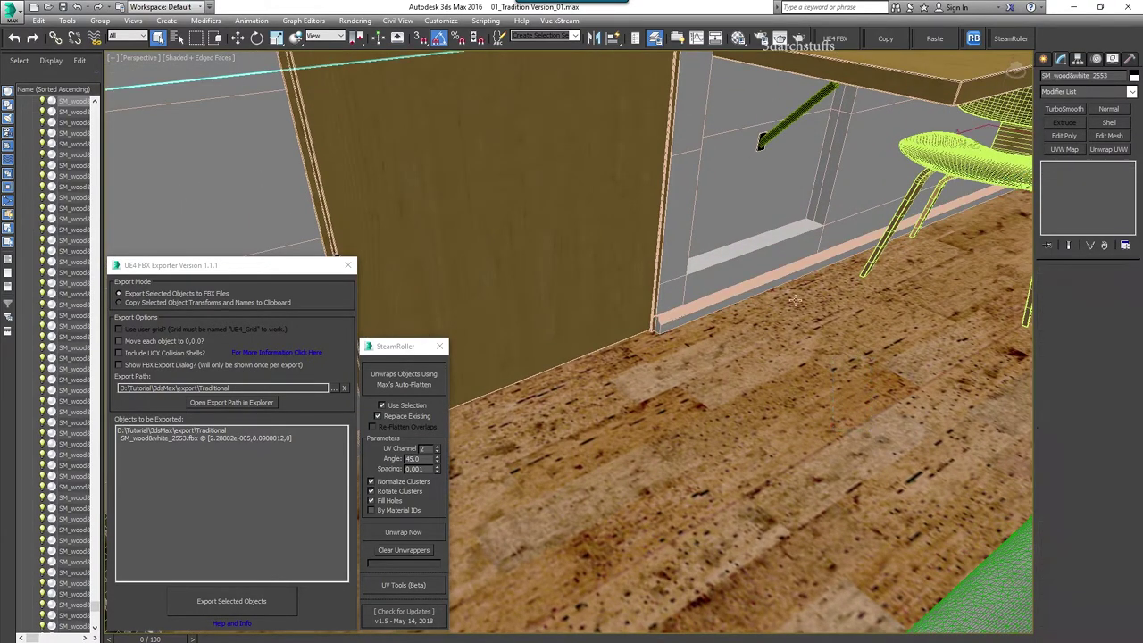
middle_click_drag(850, 285, 849, 285)
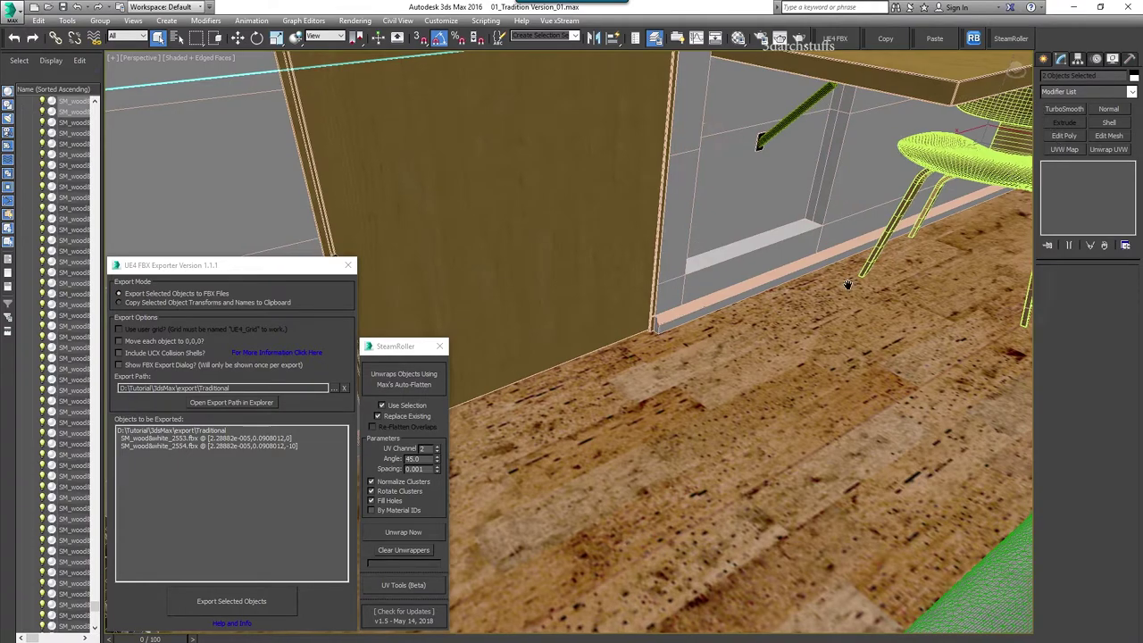
Step: Draw a box about 28 x 25 x 17 cm on the floor near the baseboard
left_click(789, 275)
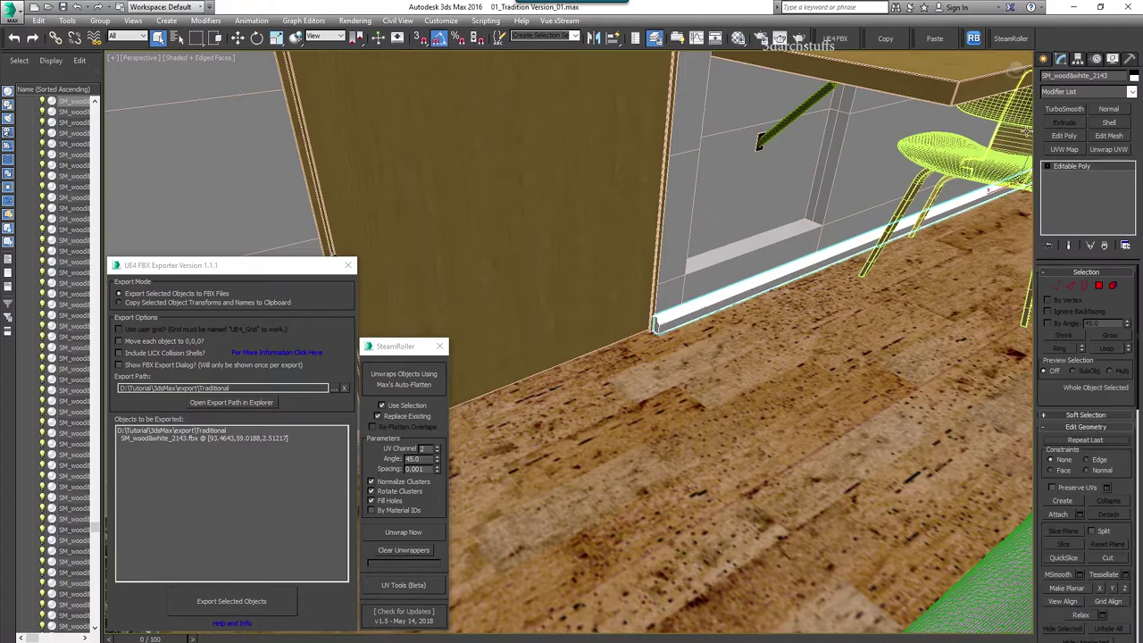
left_click(1044, 59)
left_click(1064, 135)
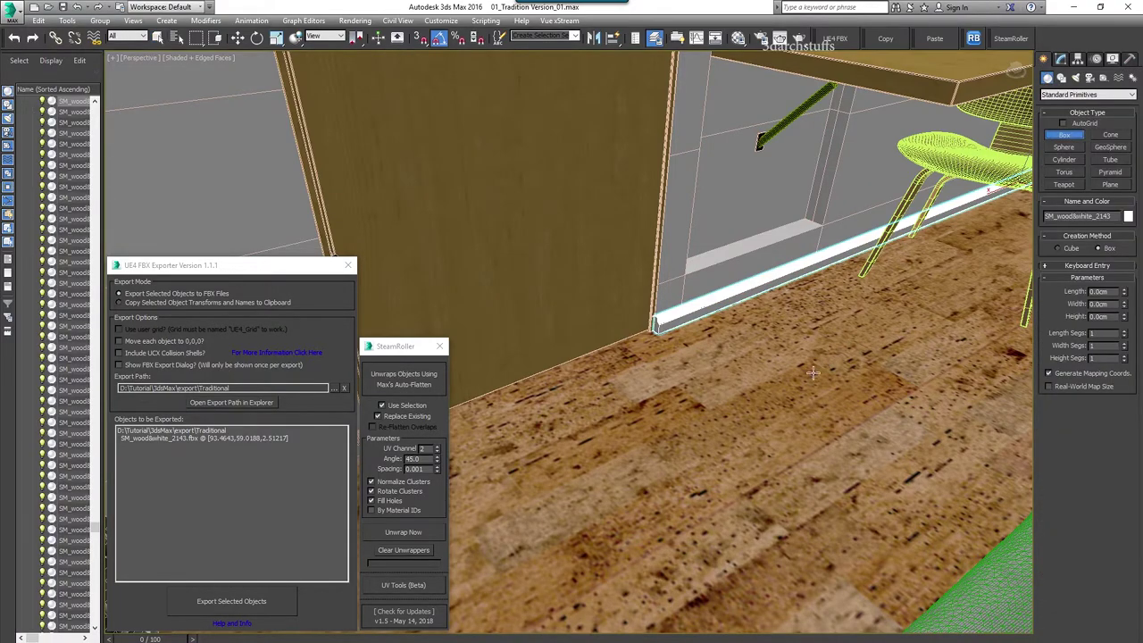
left_click_drag(783, 372, 808, 478)
left_click(820, 414)
middle_click_drag(745, 334, 815, 343, "alt")
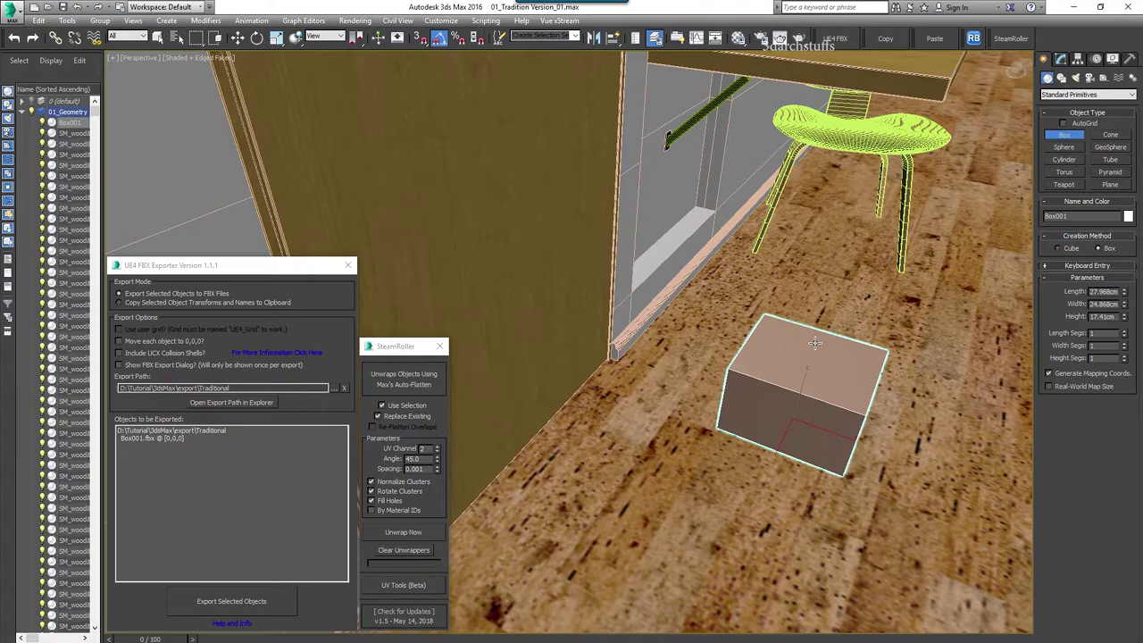
key("z")
left_click(1061, 58)
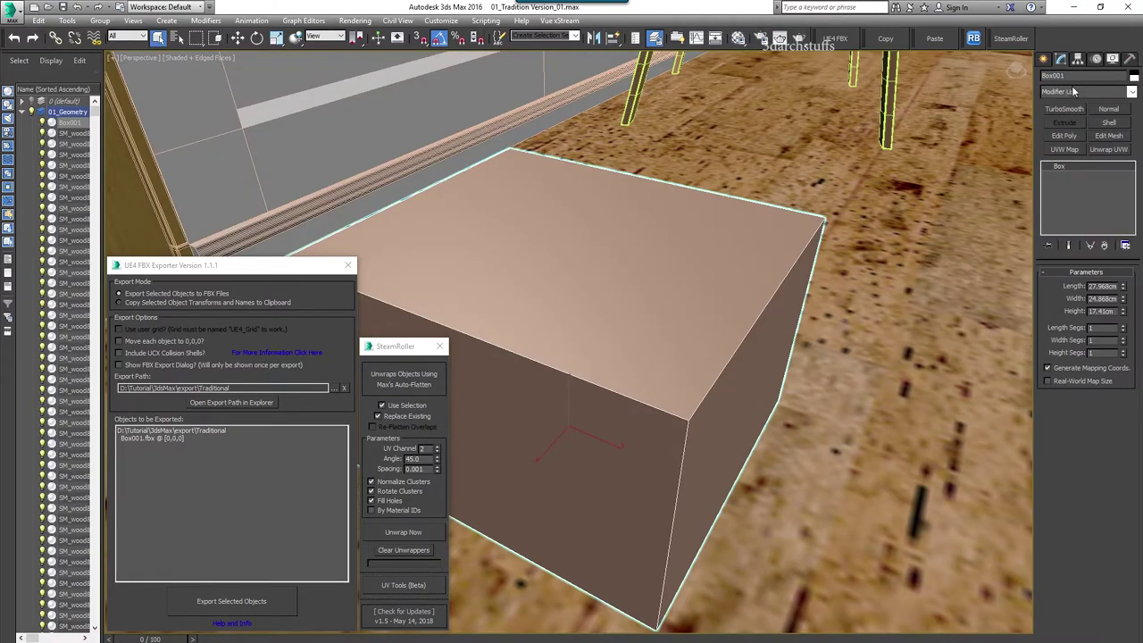
left_click(1075, 91)
scroll(1073, 123, "down", 10)
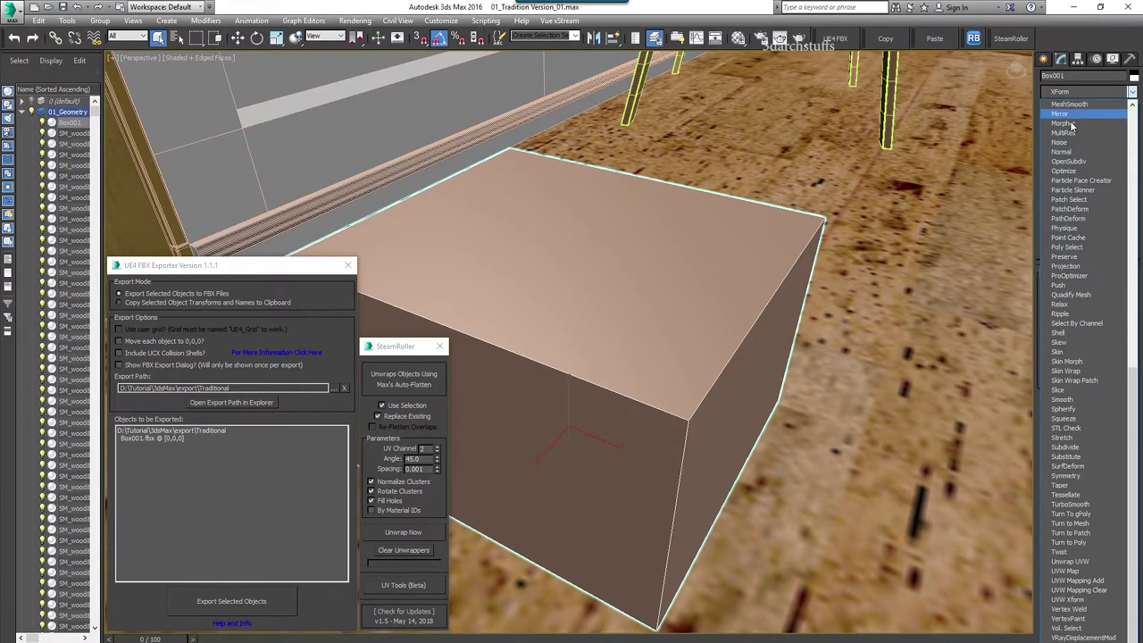
left_click(702, 4)
middle_click_drag(663, 297, 786, 281)
scroll(712, 306, "down", 2)
middle_click_drag(721, 262, 771, 298)
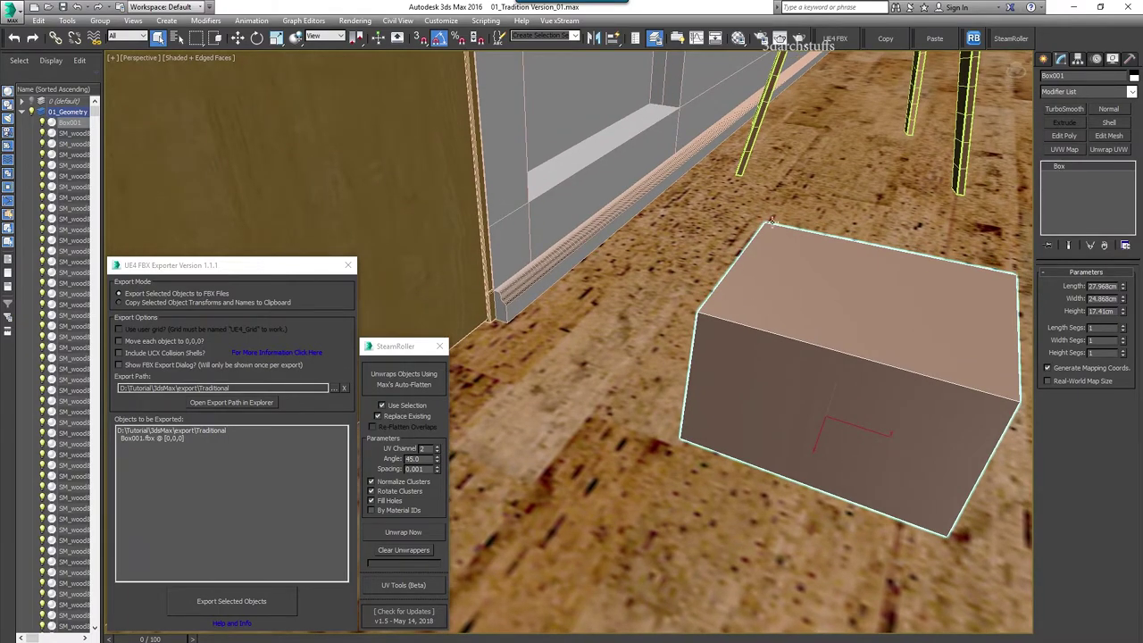
middle_click_drag(679, 268, 668, 261)
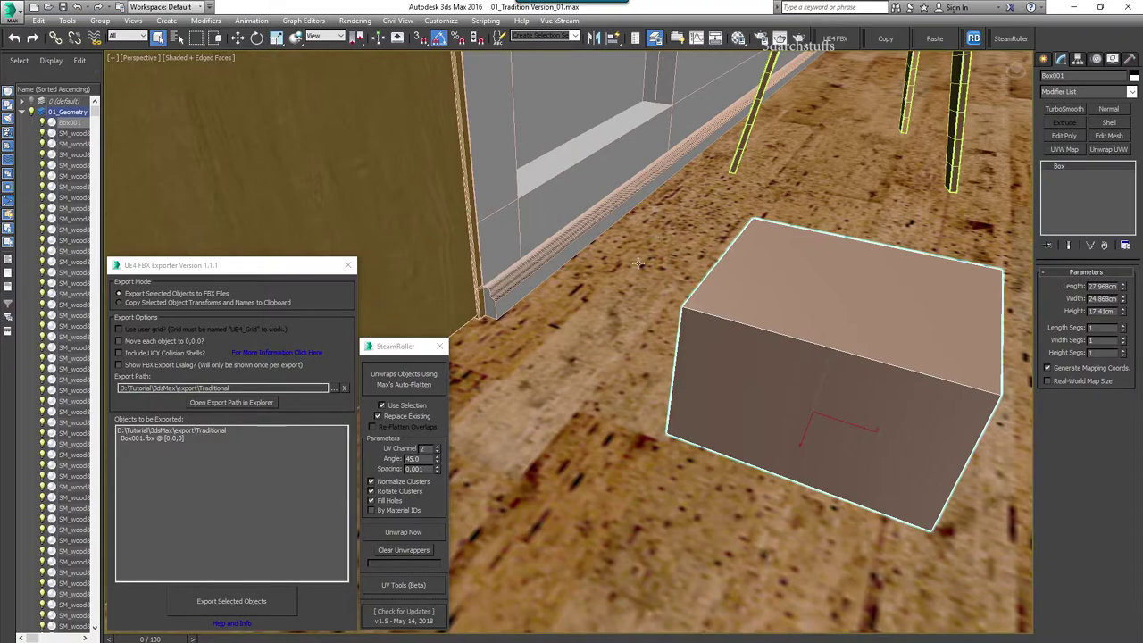
middle_click_drag(753, 260, 746, 265, "alt")
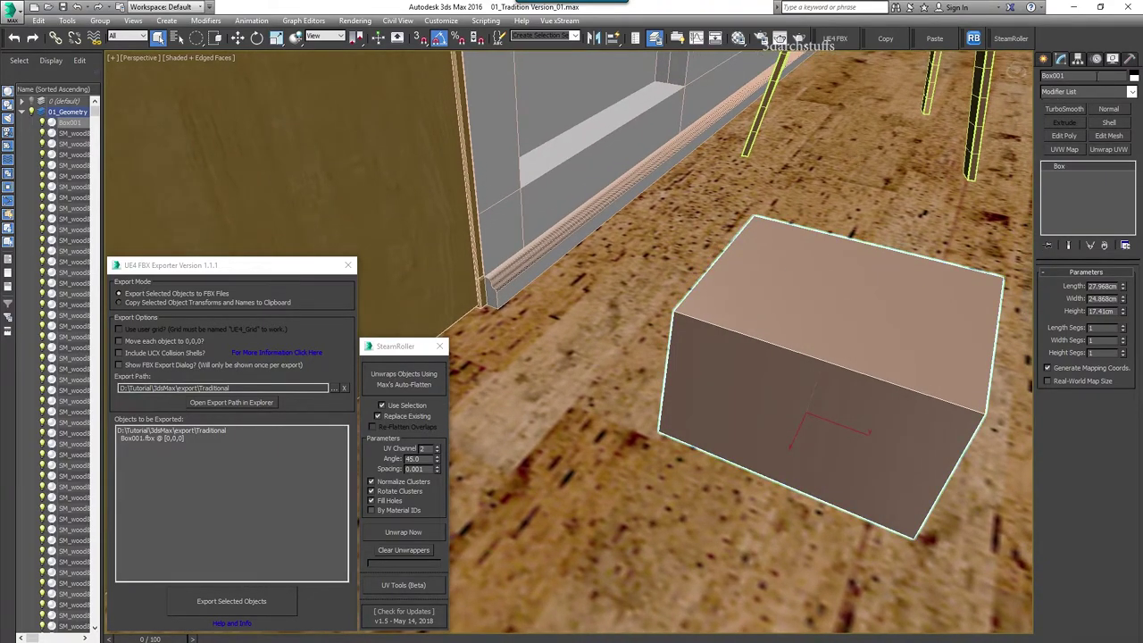
Step: Convert the box on the floor to an Editable Poly and attach the baseboard to it
right_click(755, 368)
mouse_move(811, 421)
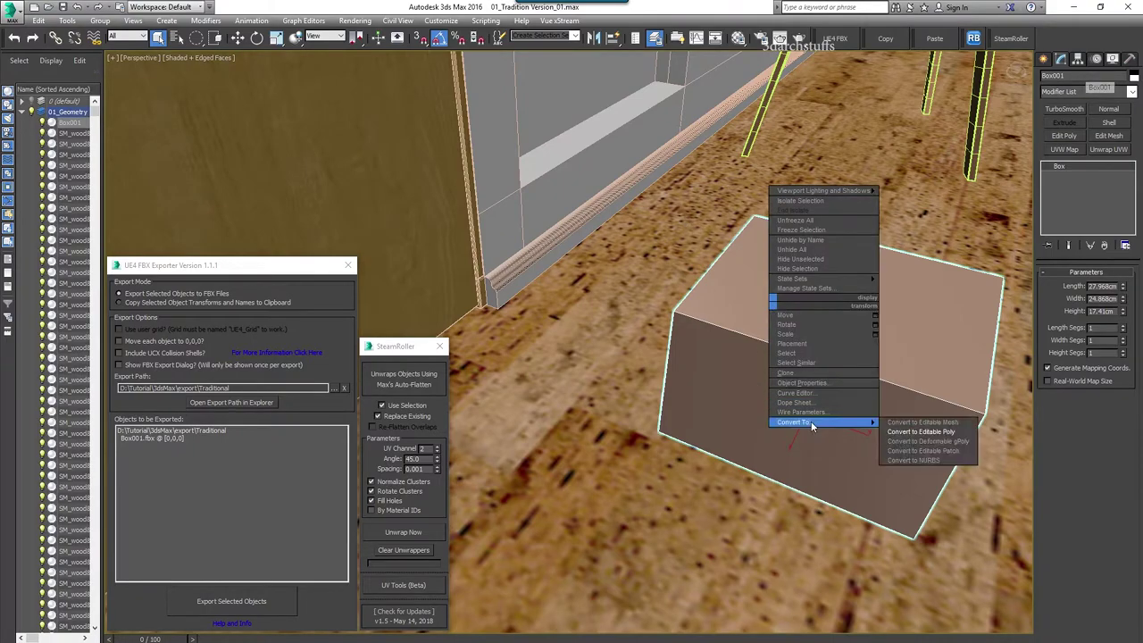
left_click(921, 431)
right_click(817, 306)
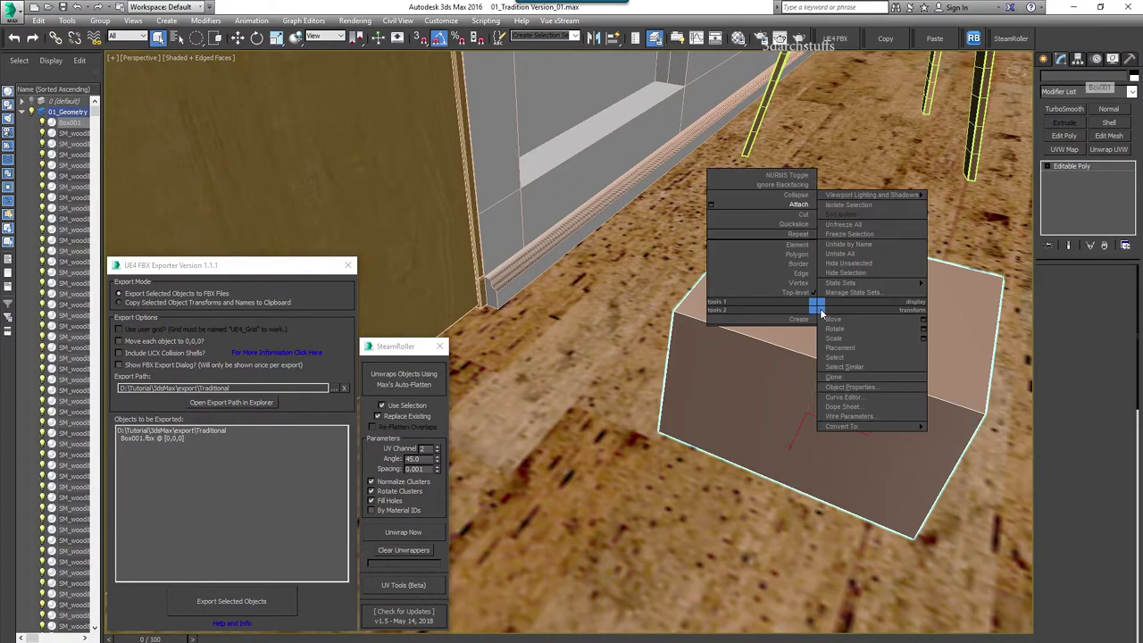
left_click(794, 206)
left_click(591, 220)
key("w")
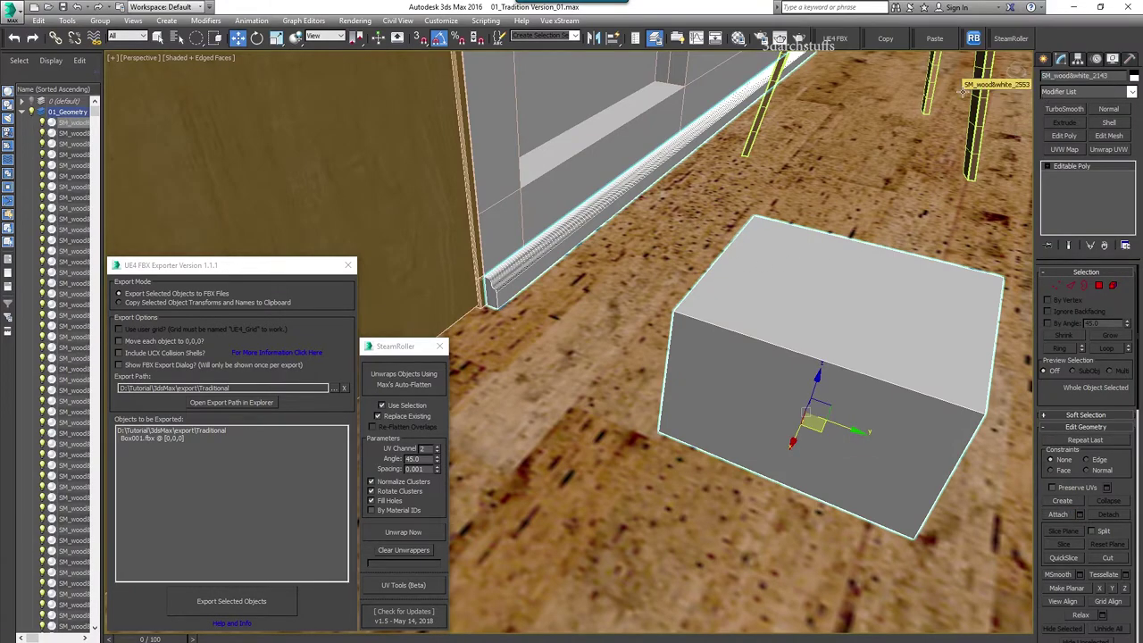
Step: Delete the box element from the combined mesh and export the remaining baseboard SM_wood&white_2143 to FBX
left_click(1048, 167)
left_click(1069, 214)
left_click(899, 329)
key("Delete")
key("q")
left_click(1069, 166)
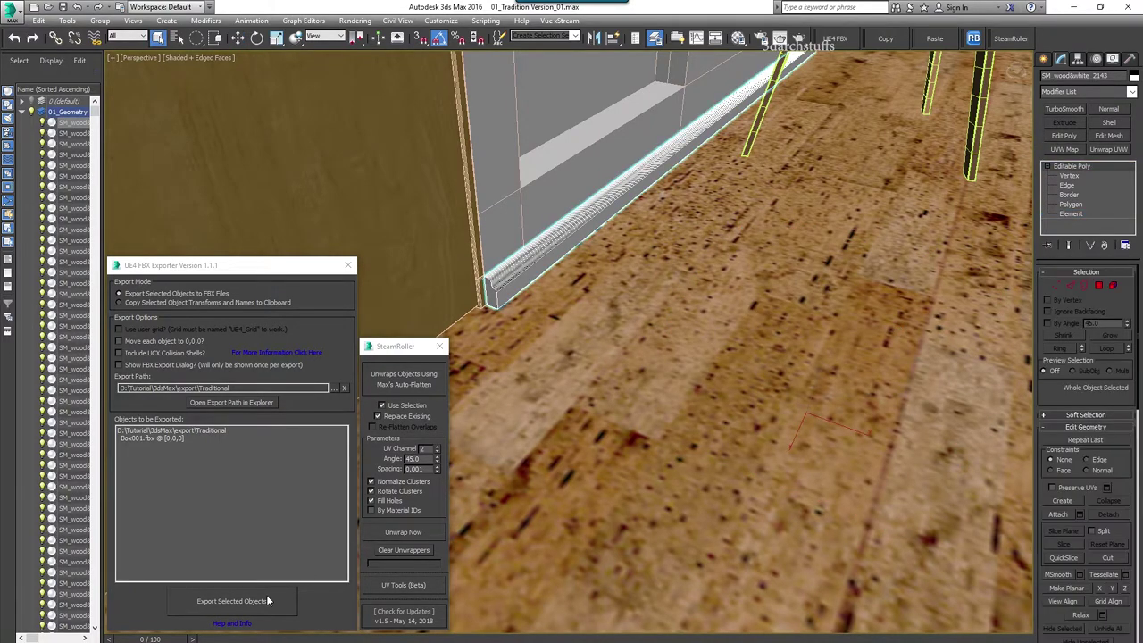
left_click(270, 599)
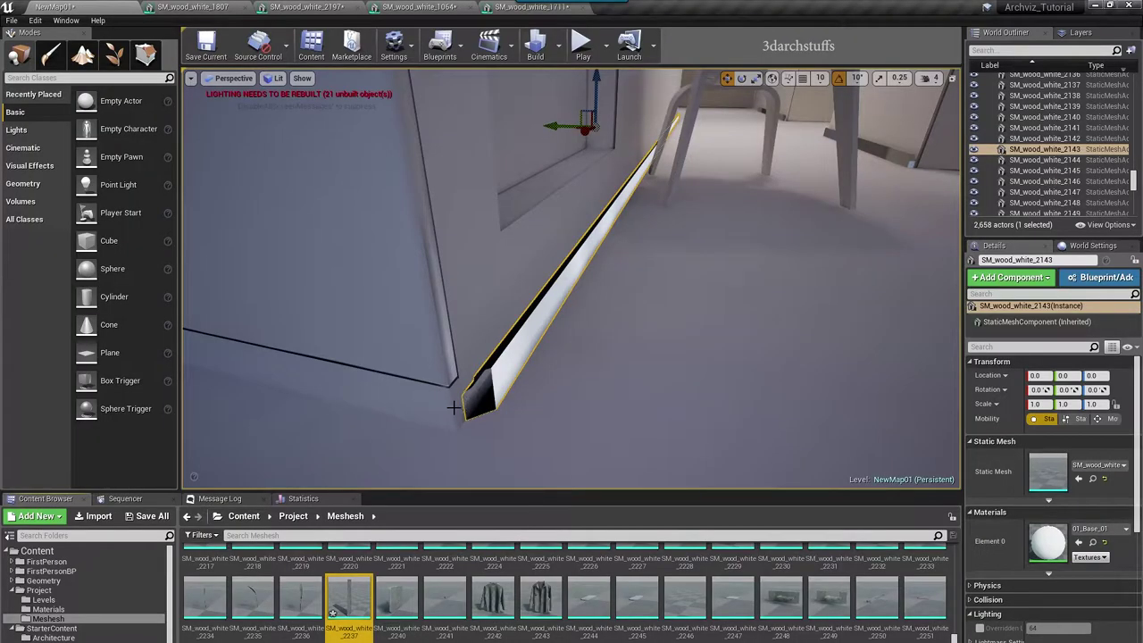
Step: In Unreal Engine, import the exported baseboard SM_wood_white_2143 into the Meshesh folder, overwriting the existing asset
right_click_drag(454, 407, 295, 389)
mouse_move(577, 340)
right_mouse_down()
mouse_move(589, 308)
mouse_move(500, 318)
mouse_move(577, 339)
right_mouse_up()
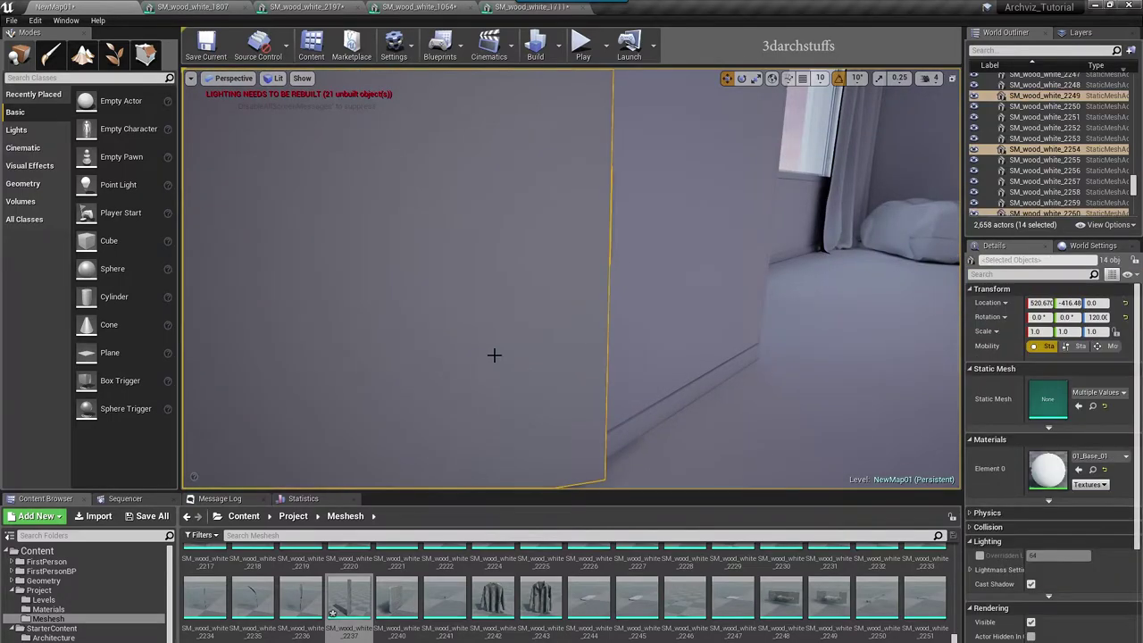
key("Delete")
mouse_move(520, 395)
right_mouse_down()
mouse_move(554, 396)
mouse_move(487, 399)
mouse_move(519, 395)
right_mouse_up()
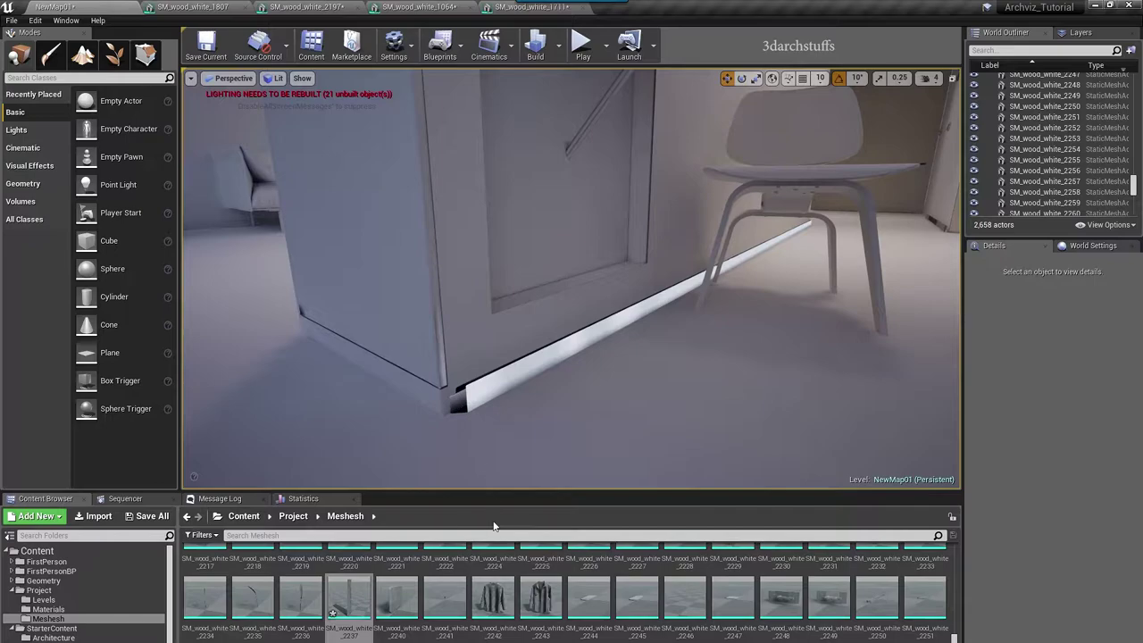
left_click(525, 366)
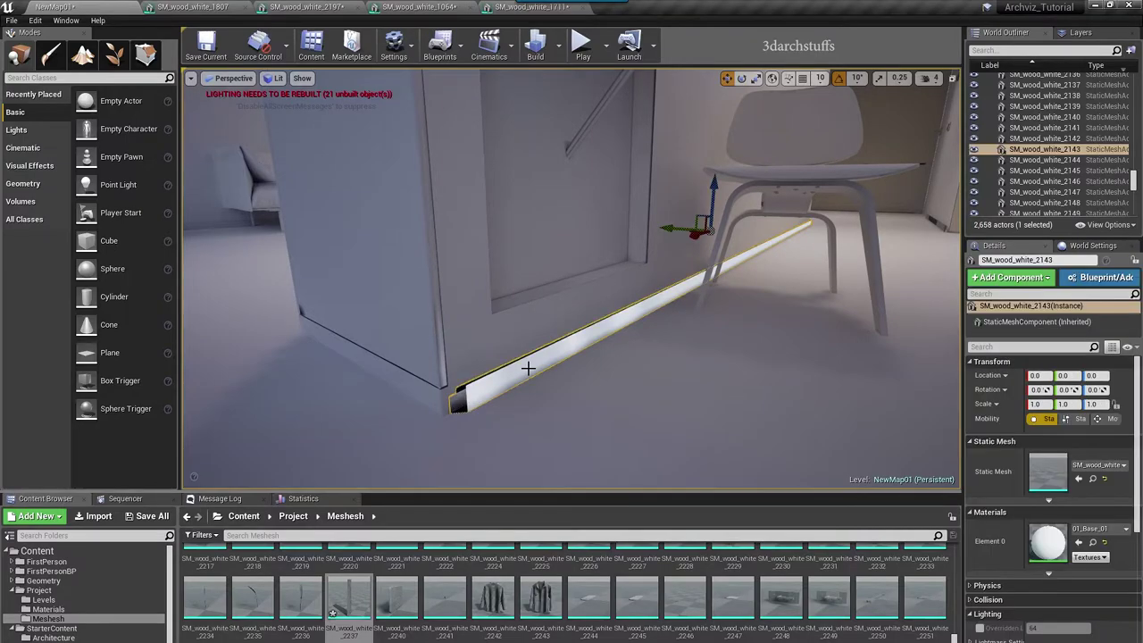
right_click(955, 581)
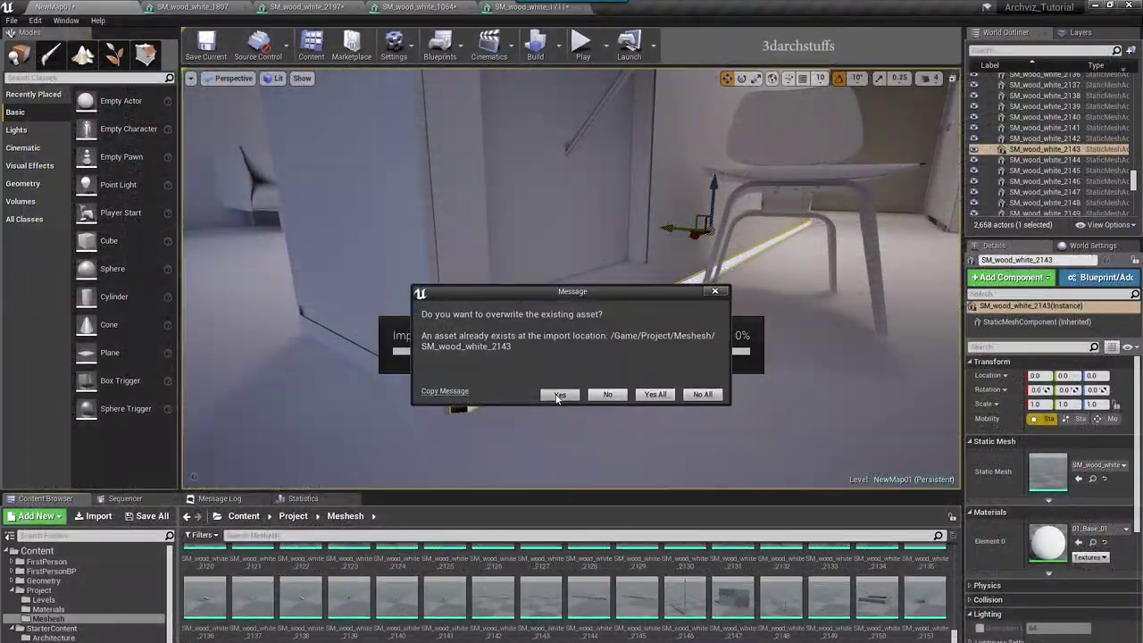
left_click(560, 395)
Step: Open the baseboard mesh SM_wood_white_2143, overlay UV Channel 1, and apply Generate Lightmap UVs
right_click_drag(596, 384, 621, 391)
key("Escape")
left_click(460, 346)
double_click(1047, 472)
left_click(574, 44)
left_click(572, 100)
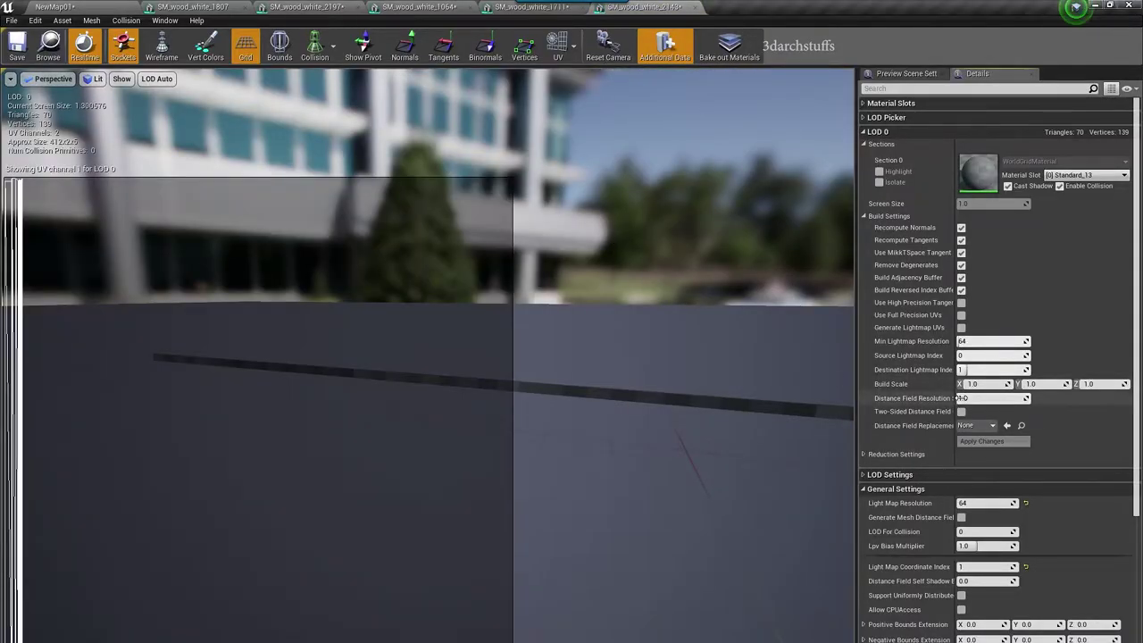
left_click(961, 327)
left_click(994, 440)
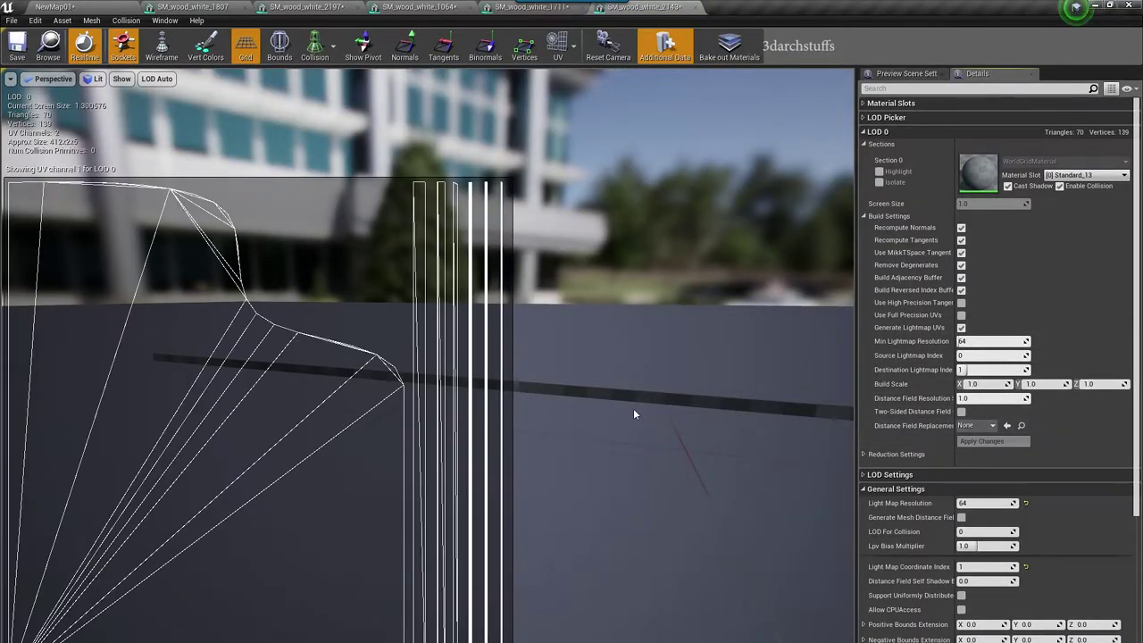
Step: Enable the light map resolution override for the baseboard in the level and check its shading
left_click(132, 9)
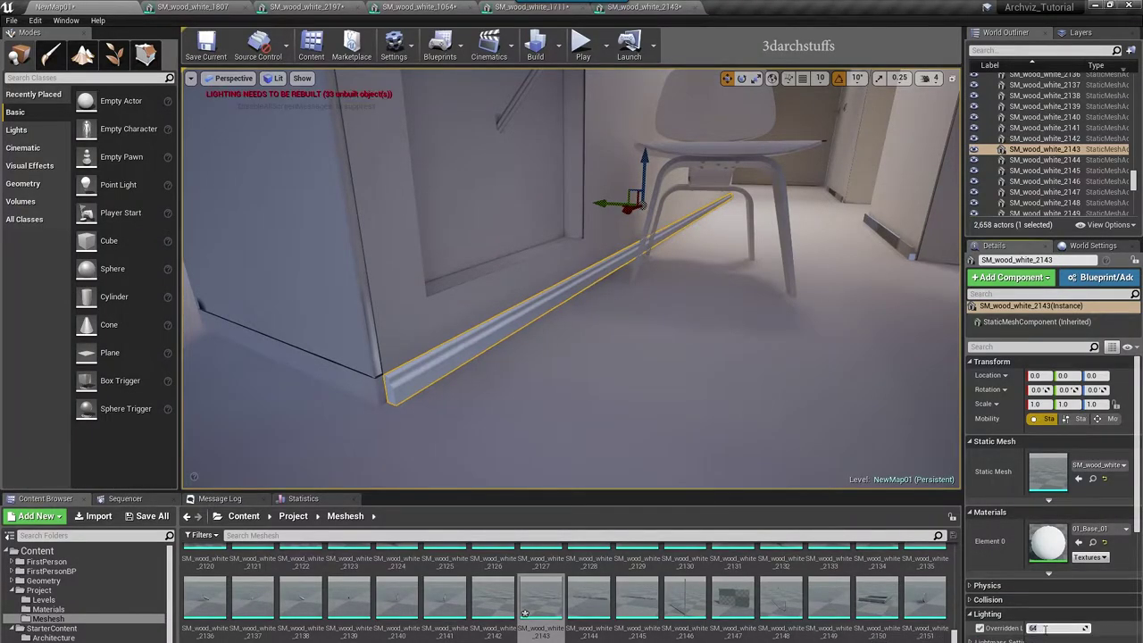
right_click_drag(809, 352, 822, 315)
key("Escape")
scroll(794, 309, "down", 4)
left_click_drag(822, 314, 786, 331)
right_click_drag(786, 331, 786, 331)
Step: Open the bedspread mesh SM_wood_white_1635, overlay UV Channel 1, and apply Generate Lightmap UVs
left_click(571, 336)
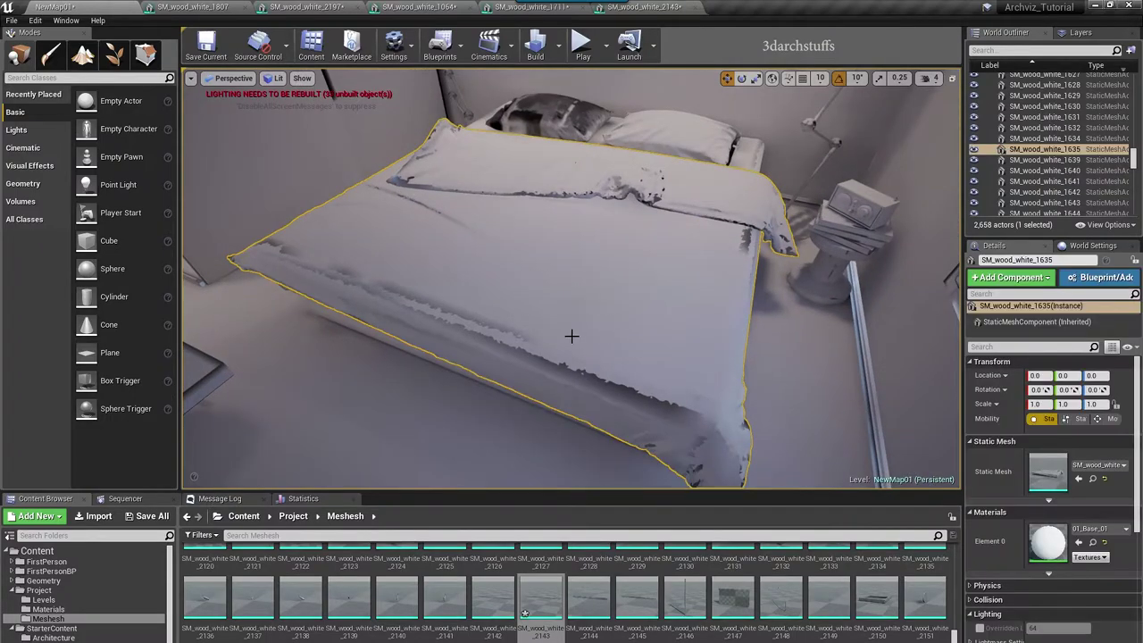
double_click(1040, 475)
left_click(558, 46)
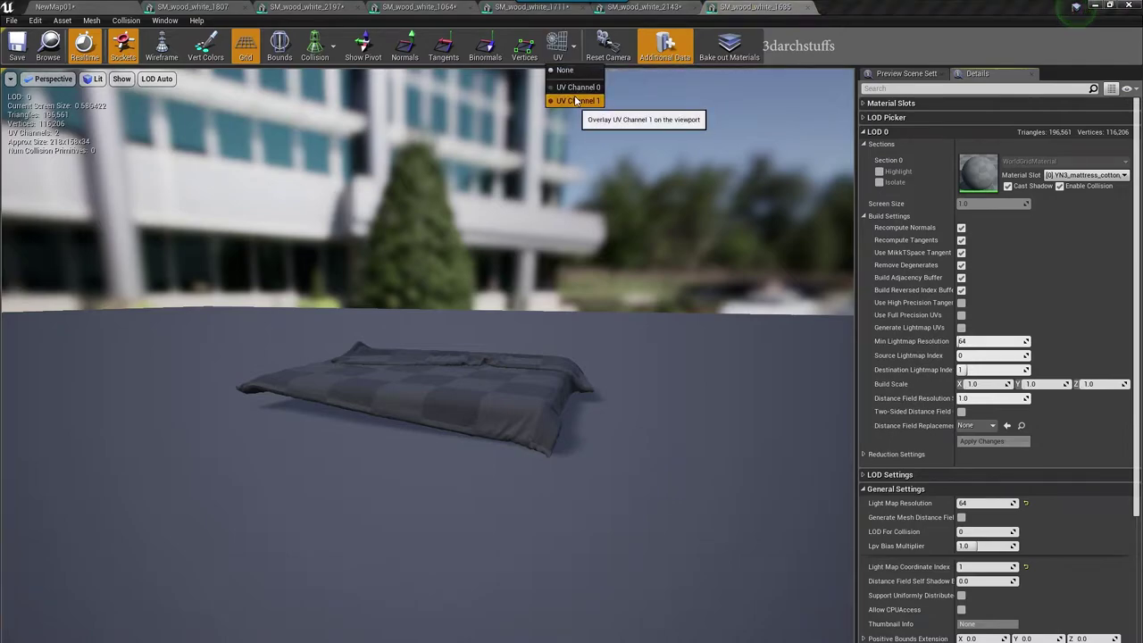
left_click(576, 100)
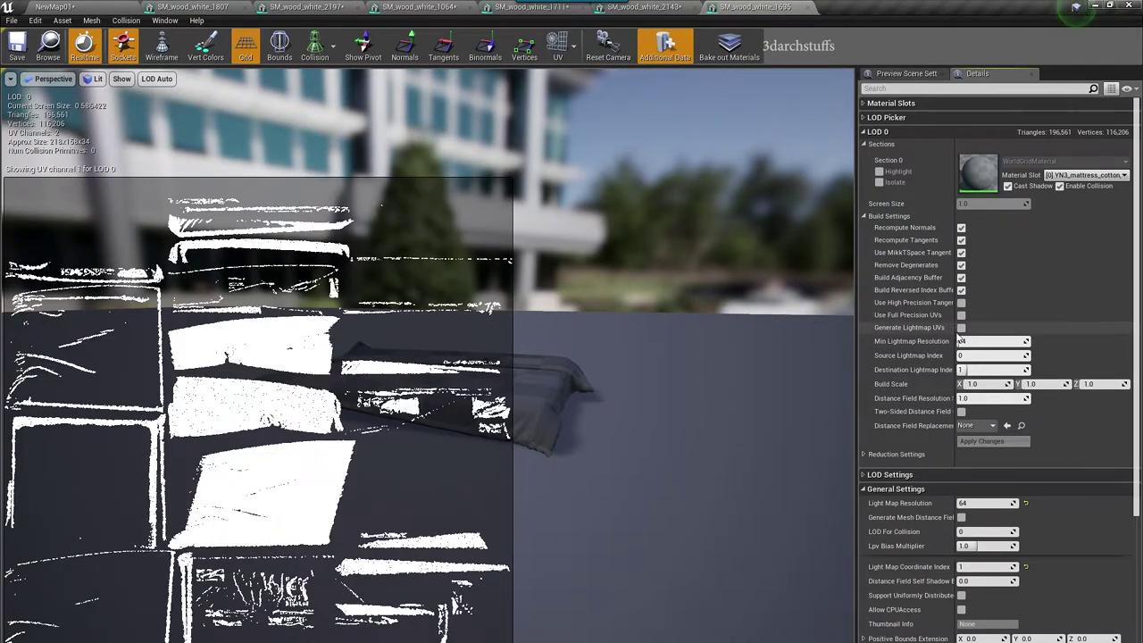
left_click(961, 328)
left_click(981, 441)
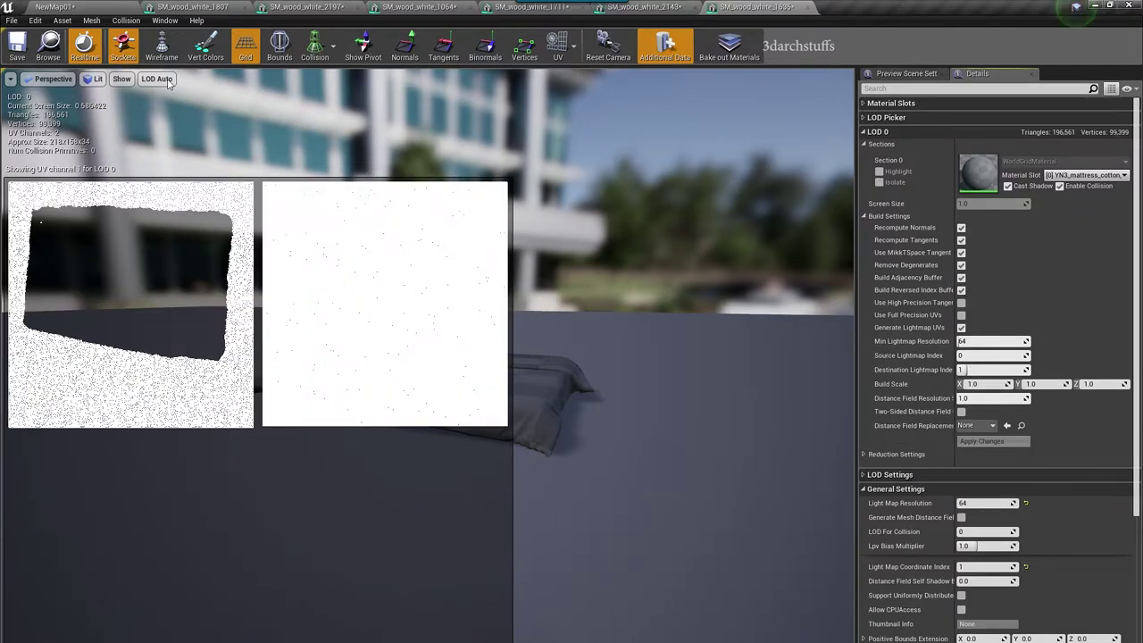
Step: Hide the bedspread in the level to expose the mattress cover beneath it
left_click(114, 7)
mouse_move(536, 286)
left_mouse_down("alt")
mouse_move(598, 290)
mouse_move(522, 286)
left_mouse_up("alt")
key("h")
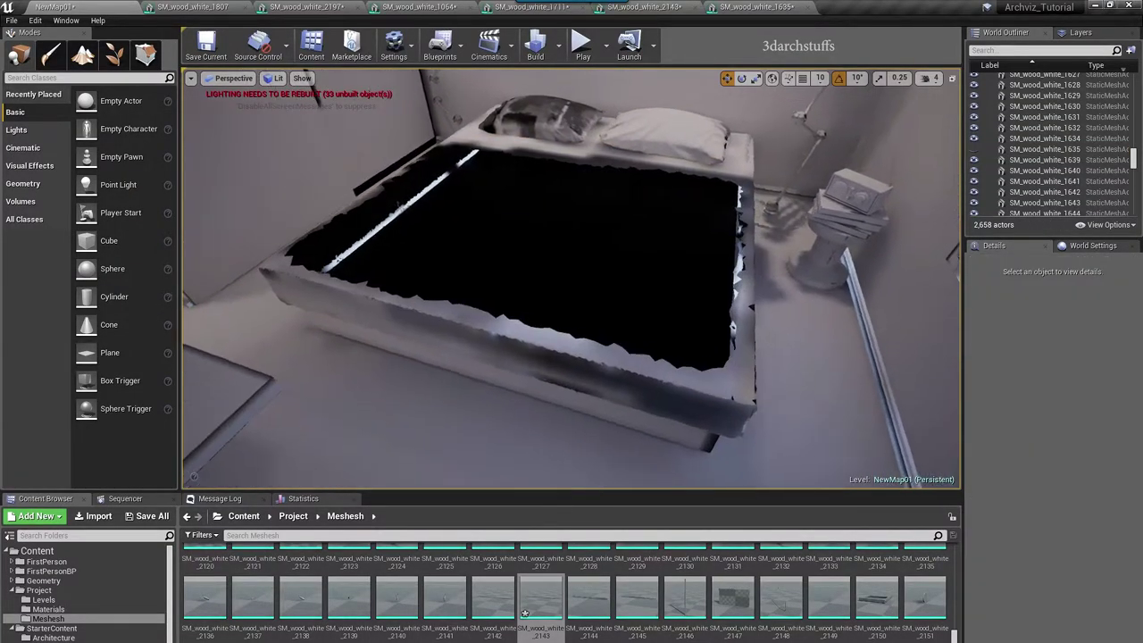
Step: Open the mattress cover mesh SM_wood_white_2150, overlay UV Channel 1, and apply Generate Lightmap UVs
left_click(714, 387)
double_click(1038, 483)
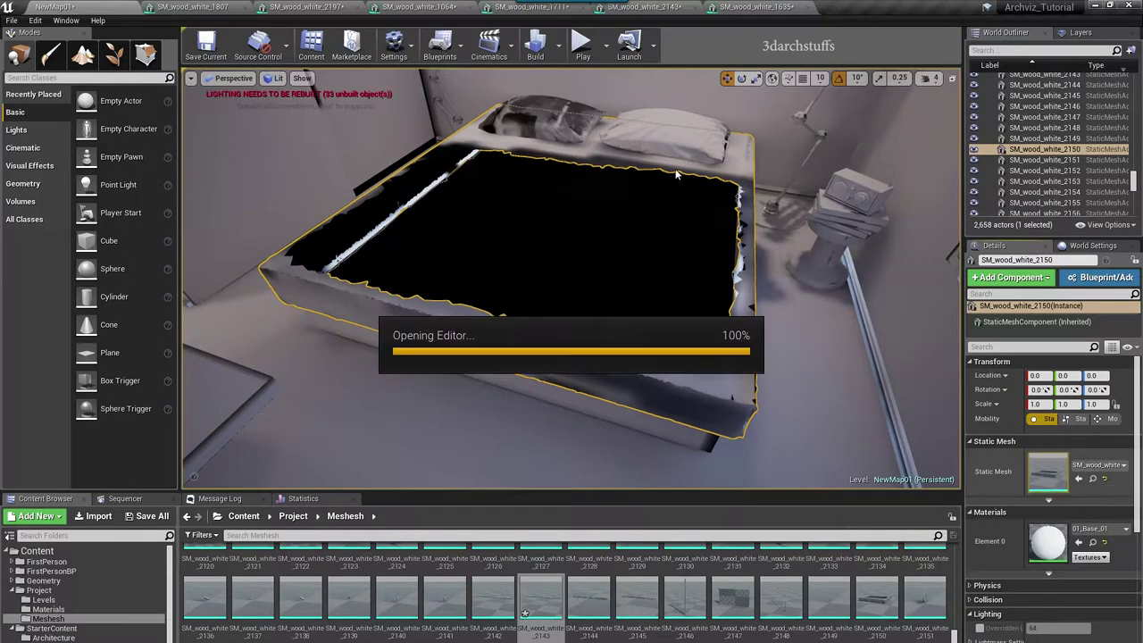
left_click(549, 57)
left_click(572, 102)
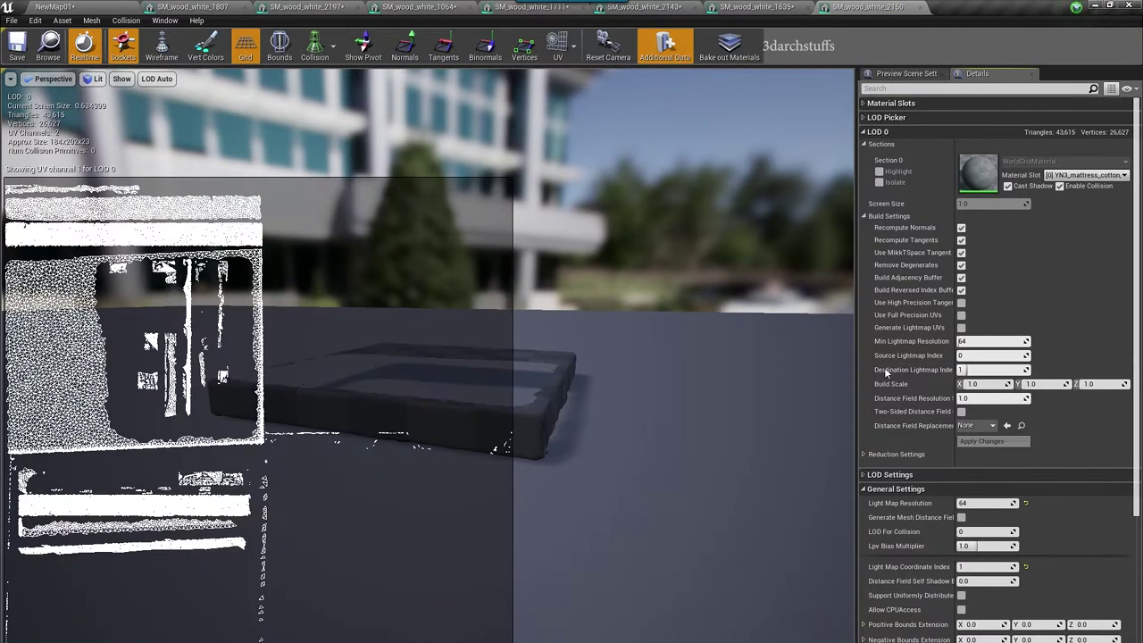
left_click(961, 328)
left_click(982, 442)
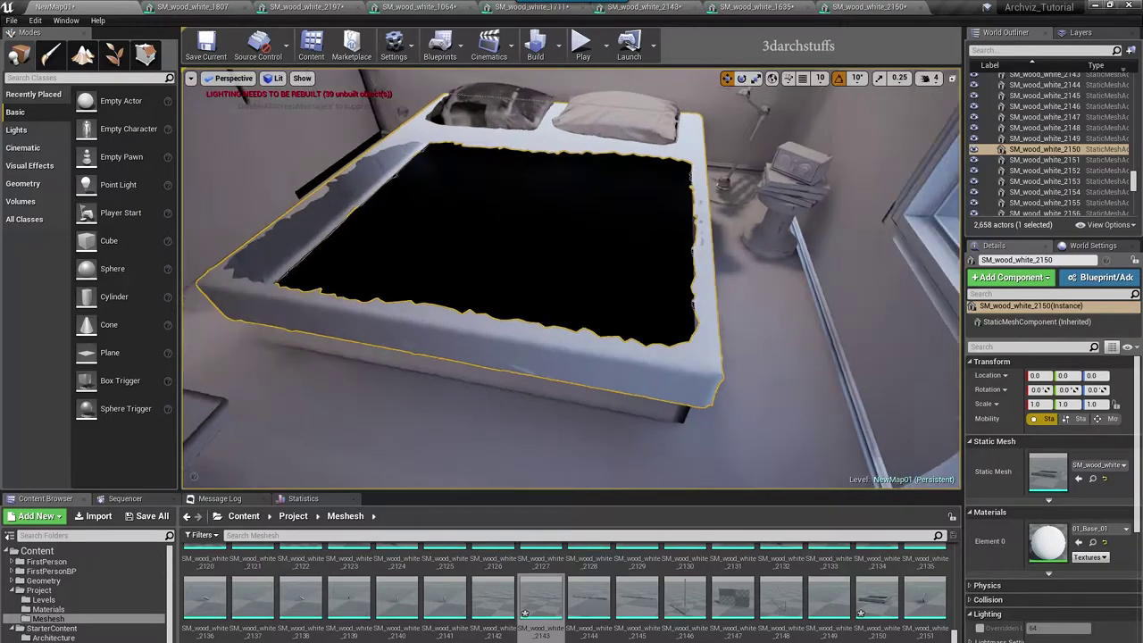
Step: Open the bed base mesh SM_wood_white_1660, overlay UV Channel 1, and generate its lightmap UVs
left_click(613, 373)
double_click(1049, 474)
left_click(557, 45)
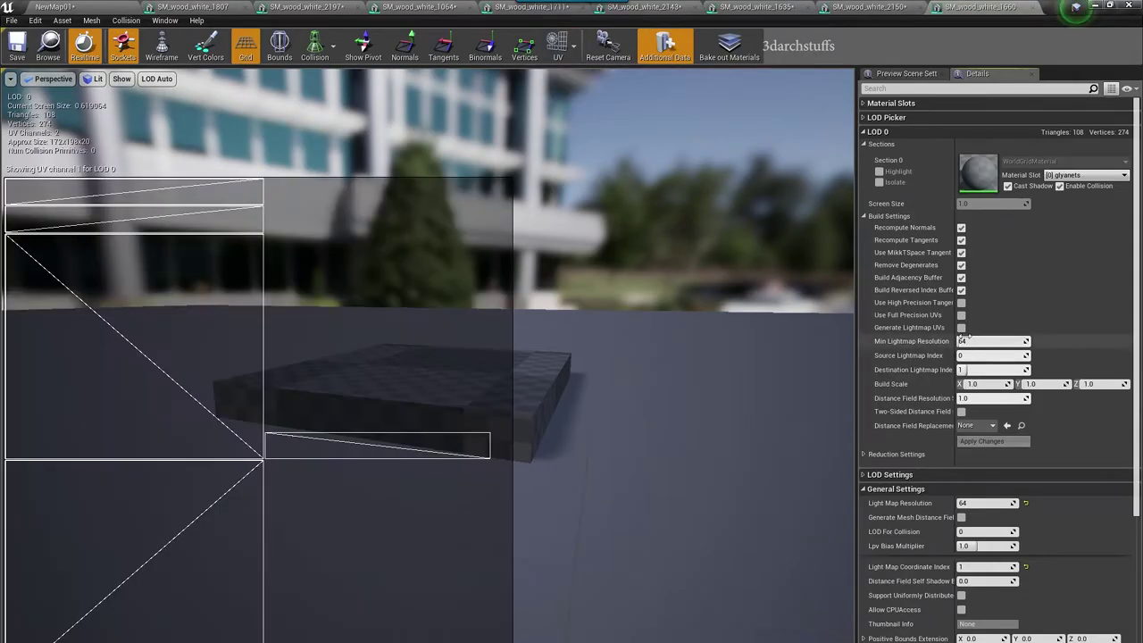
Step: Close the other open mesh editors, keeping only the level and SM_wood_white_1660
left_click(245, 8)
left_click(246, 7)
left_click(246, 8)
left_click(245, 8)
left_click(246, 8)
Step: Hide the 01_Meshesh layer, examine the wardrobe and corridor area, and show the layer again
right_click_drag(536, 286, 629, 281)
scroll(629, 281, "up", 2)
scroll(629, 281, "down", 2)
left_click(1079, 33)
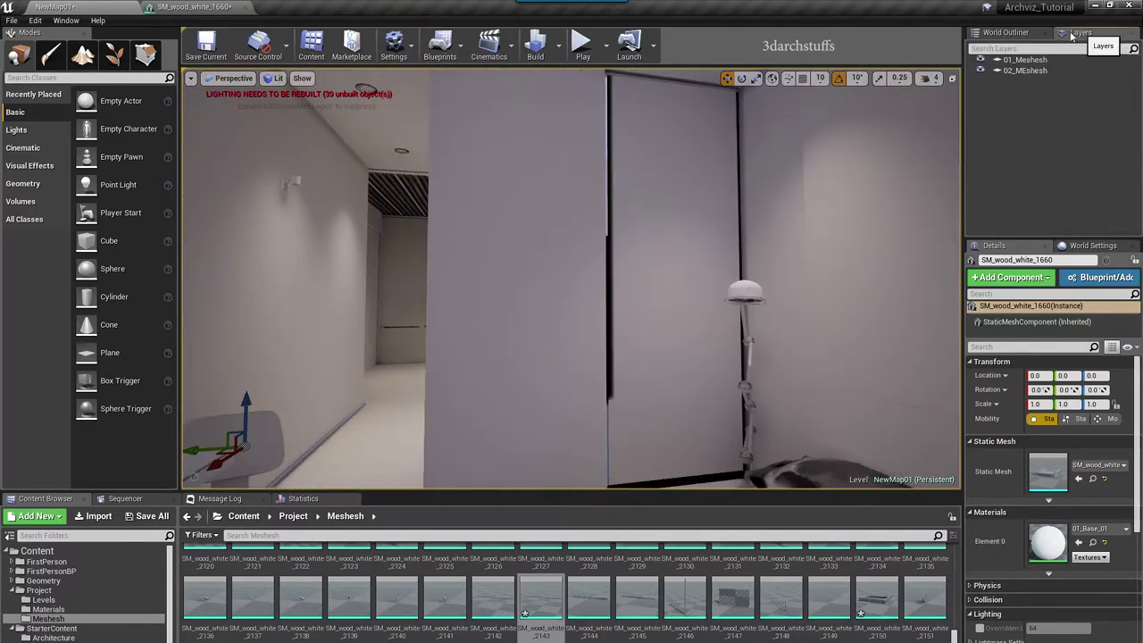
left_click(981, 61)
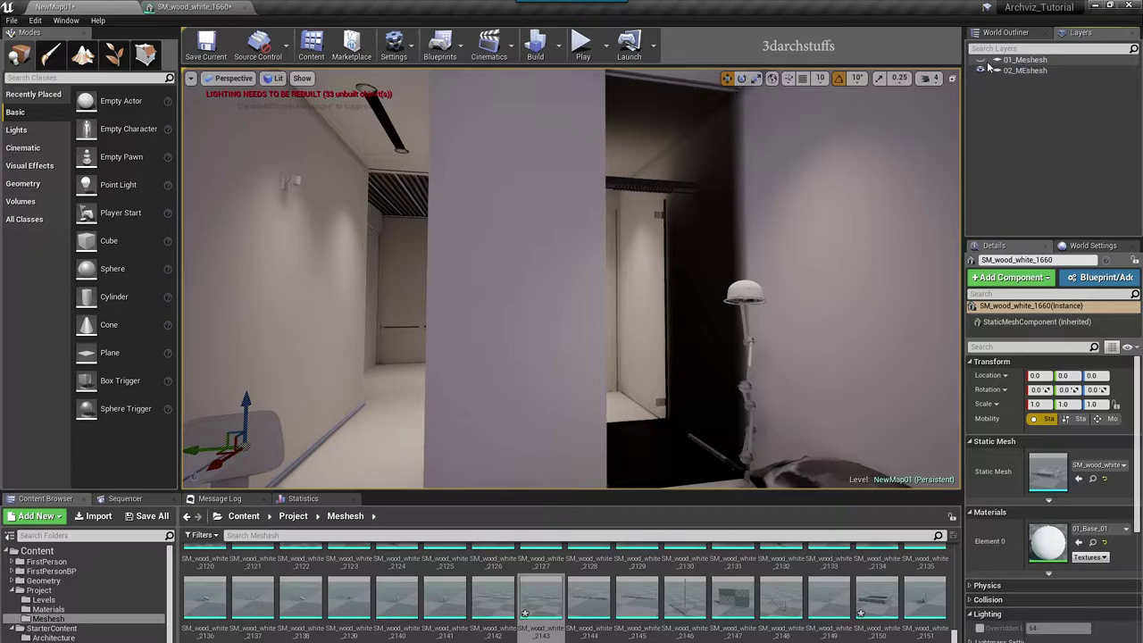
right_click_drag(790, 206, 759, 216)
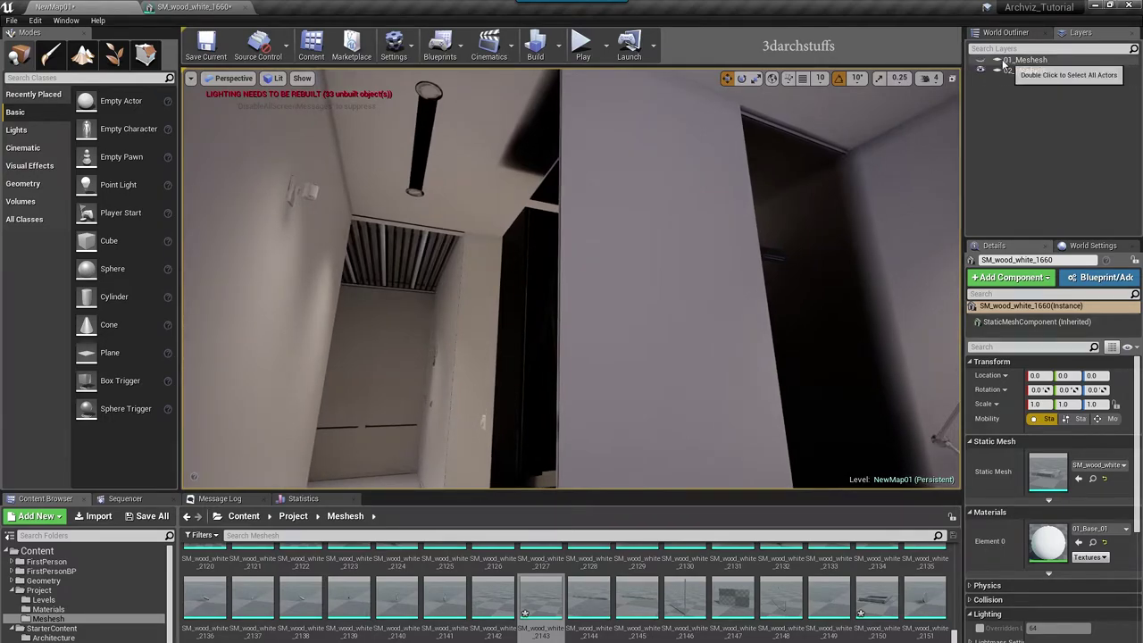
left_click(980, 61)
Step: Remove the selected bed base SM_wood_white_1660 from view in the bedroom
right_click_drag(873, 168, 873, 208)
right_click_drag(746, 260, 746, 260)
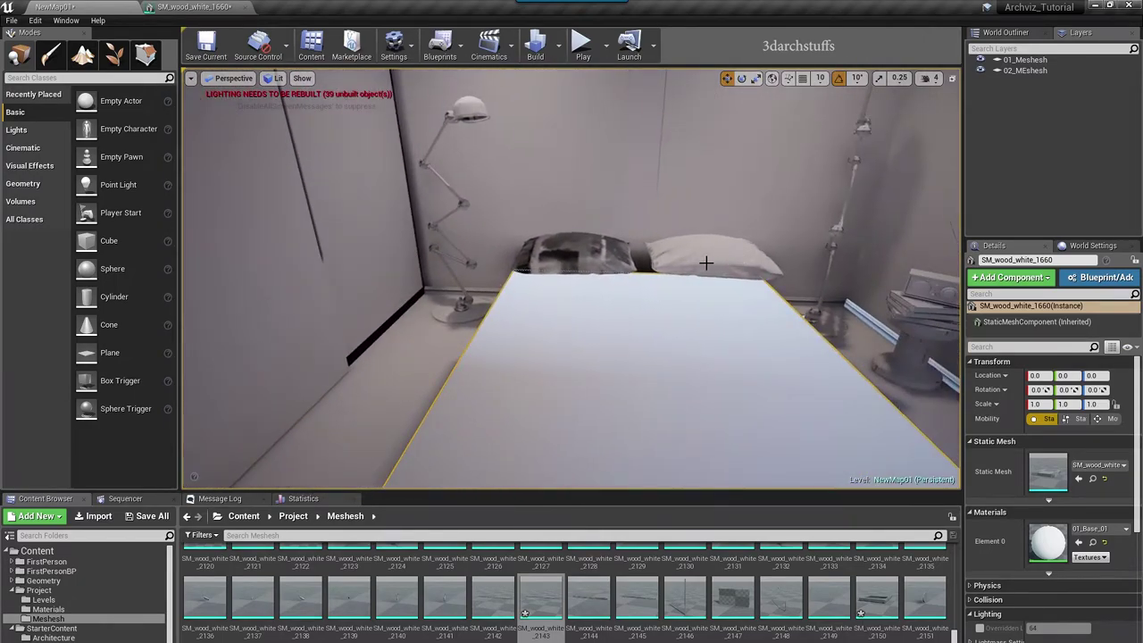
key("Delete")
Step: Generate lightmap UVs for the pillow meshes SM_wood_white_2210 and SM_wood_white_2211
right_click_drag(623, 255, 622, 259)
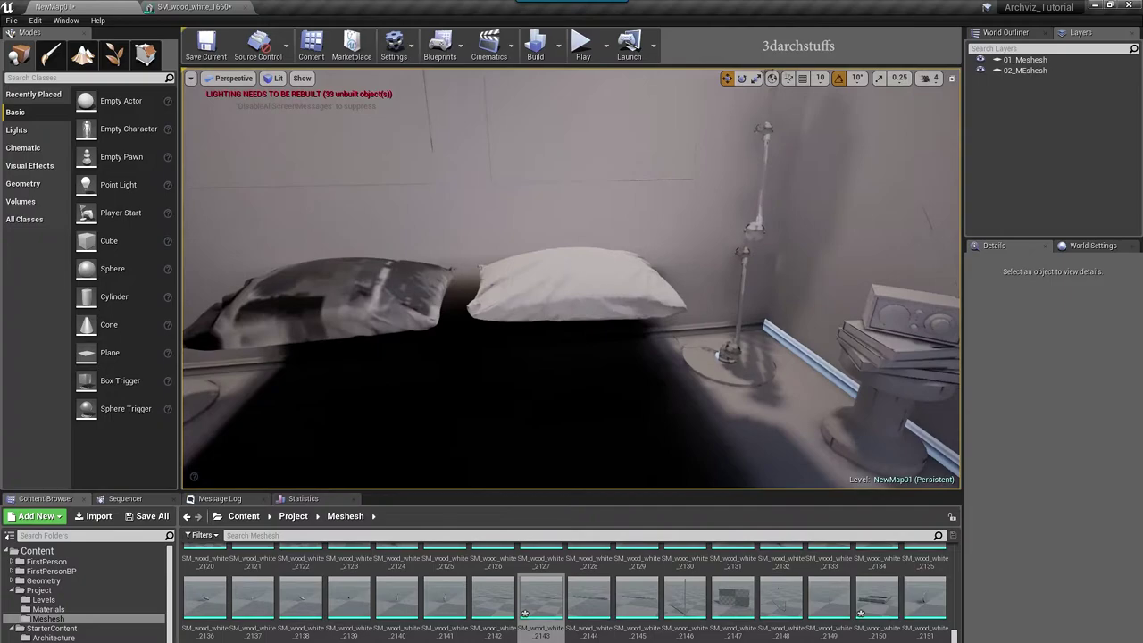
left_click(553, 294)
key("f")
left_click_drag(651, 290, 553, 311, "alt")
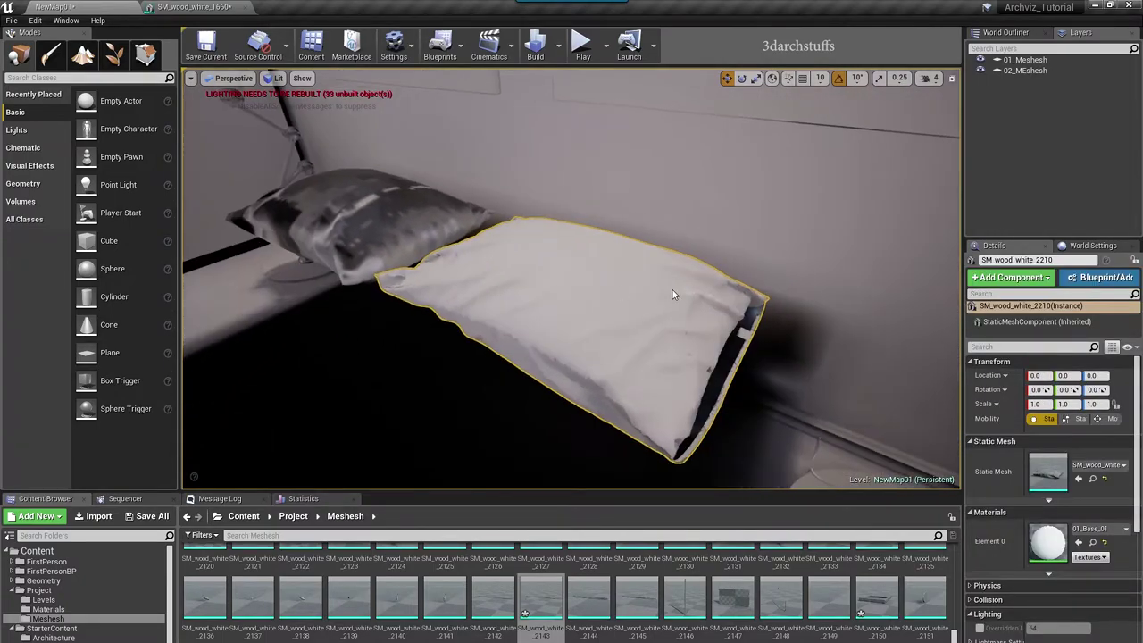
double_click(1048, 471)
left_click(573, 46)
left_click(572, 94)
left_click(961, 328)
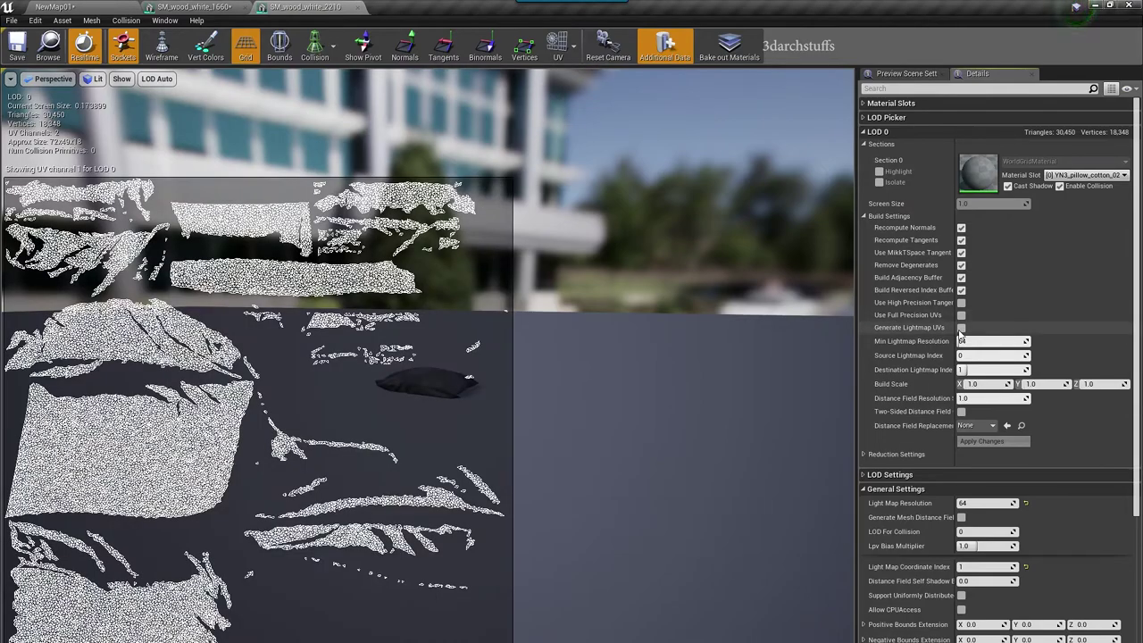
left_click(981, 441)
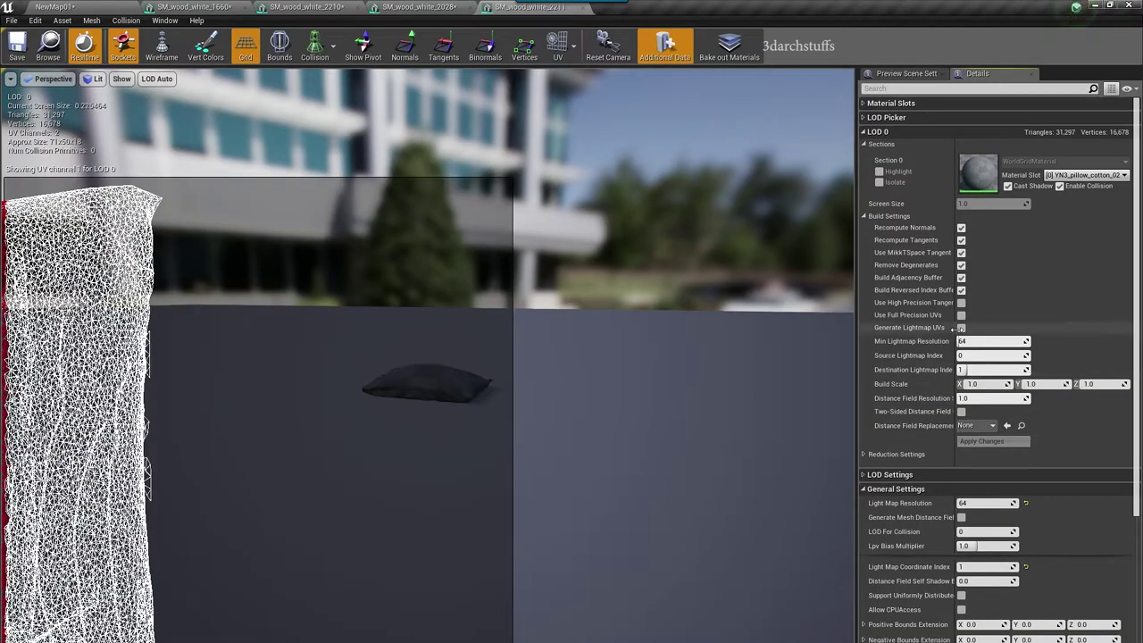
left_click(983, 441)
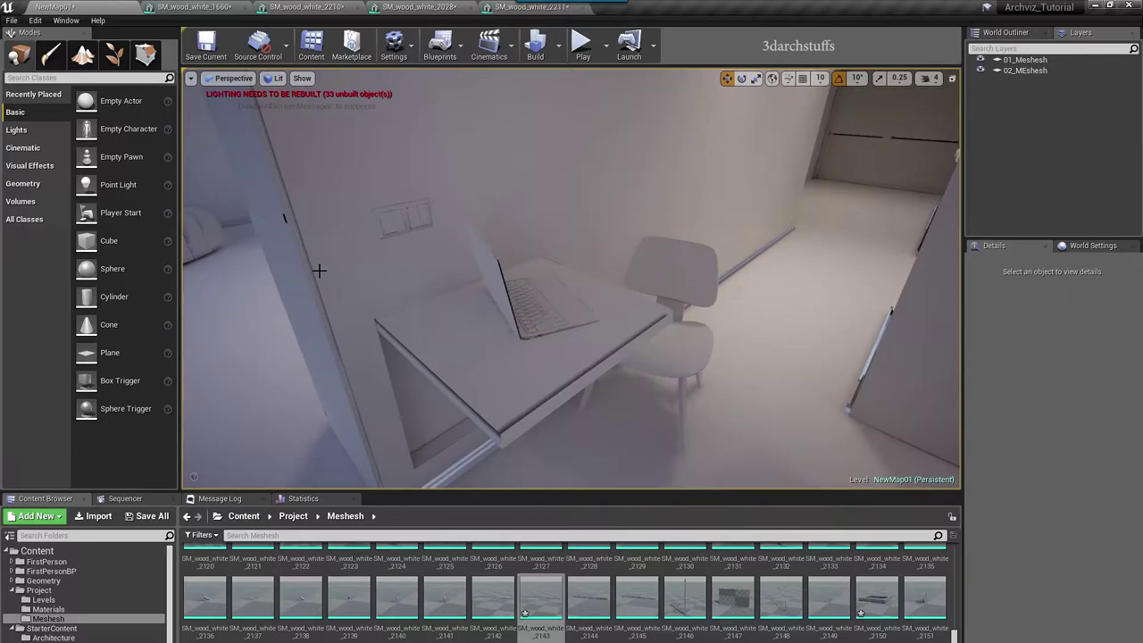
Step: Open the desk tabletop mesh SM_wood_white_1857 and apply Generate Lightmap UVs
double_click(1045, 474)
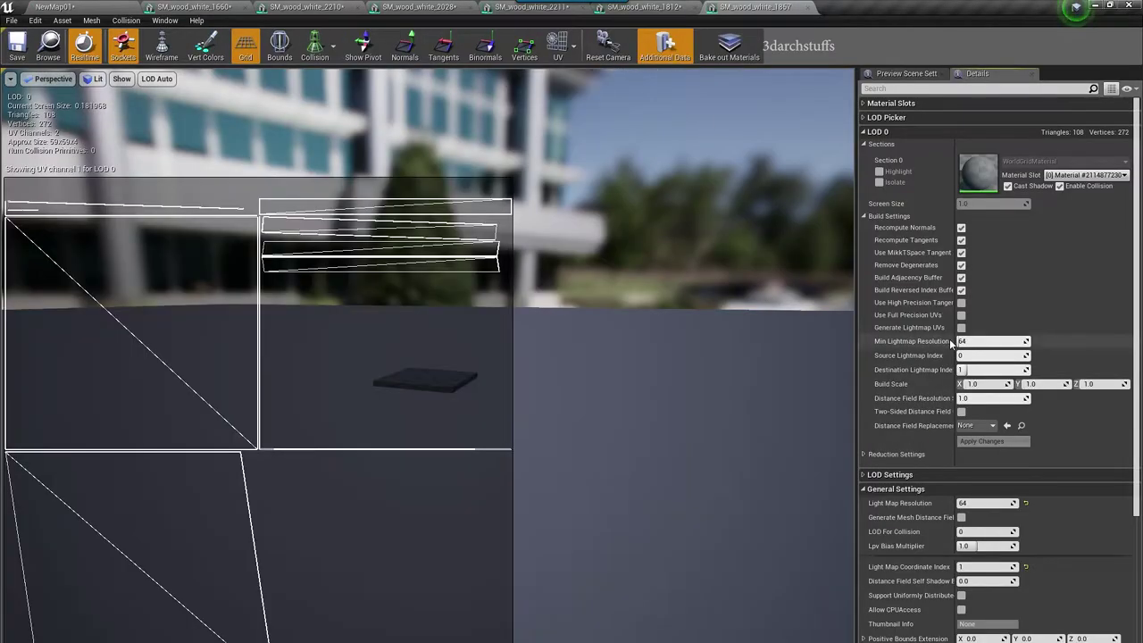
left_click(961, 327)
left_click(993, 441)
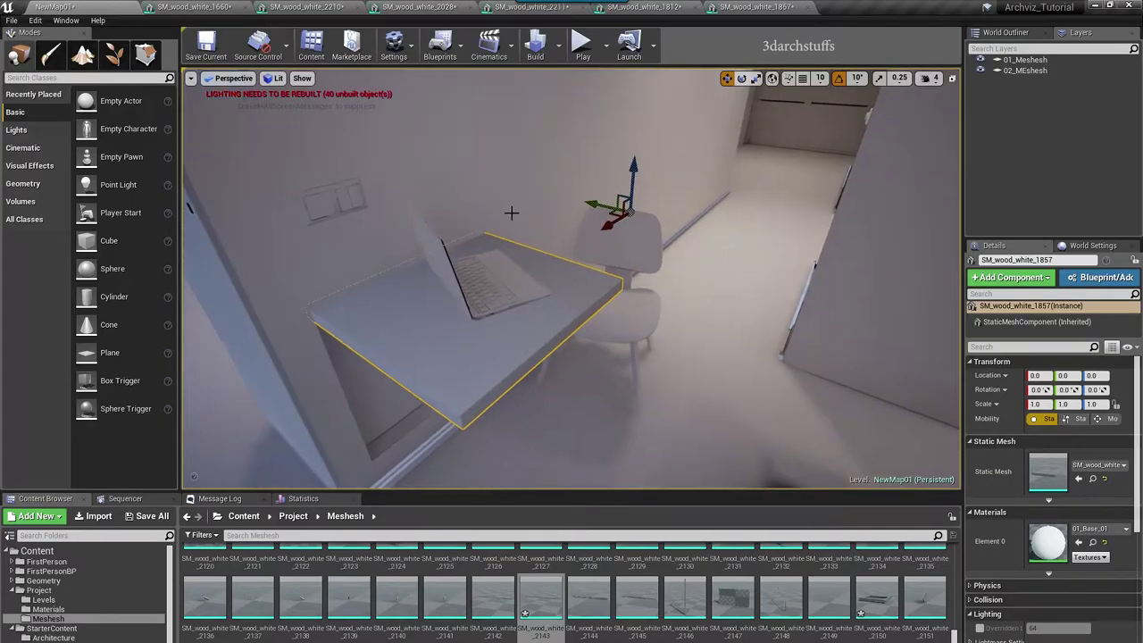
Step: Generate lightmap UVs for the laptop meshes SM_wood_white_1714 and SM_wood_white_1391, checking UV channel 1 of each
left_click(482, 298)
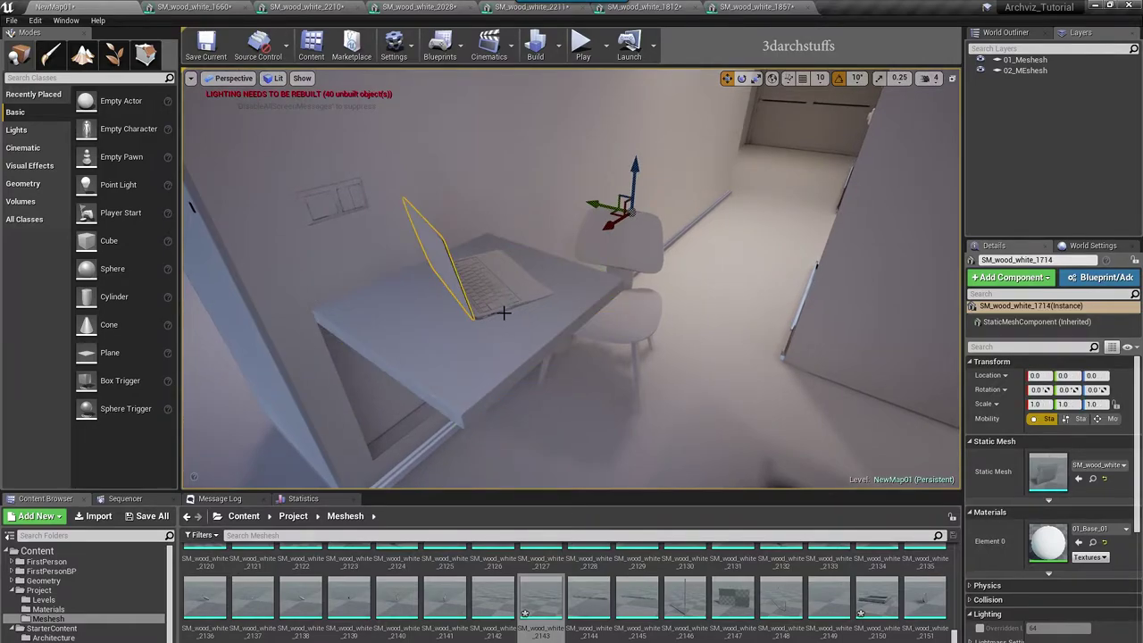
key("f")
left_click_drag(518, 314, 384, 321, "alt")
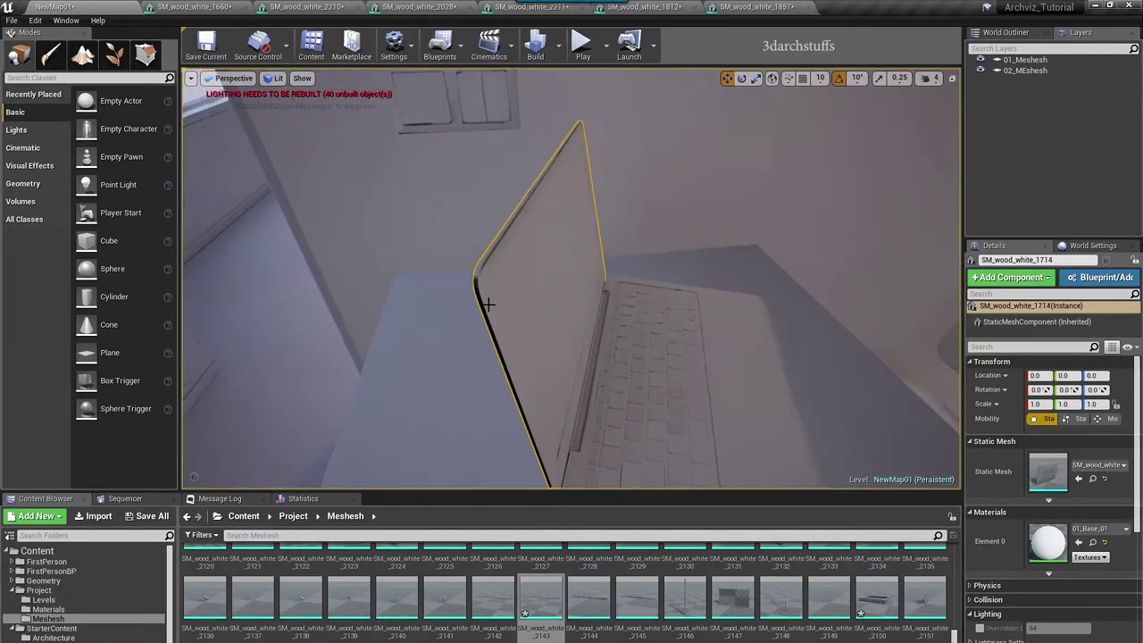
double_click(1045, 471)
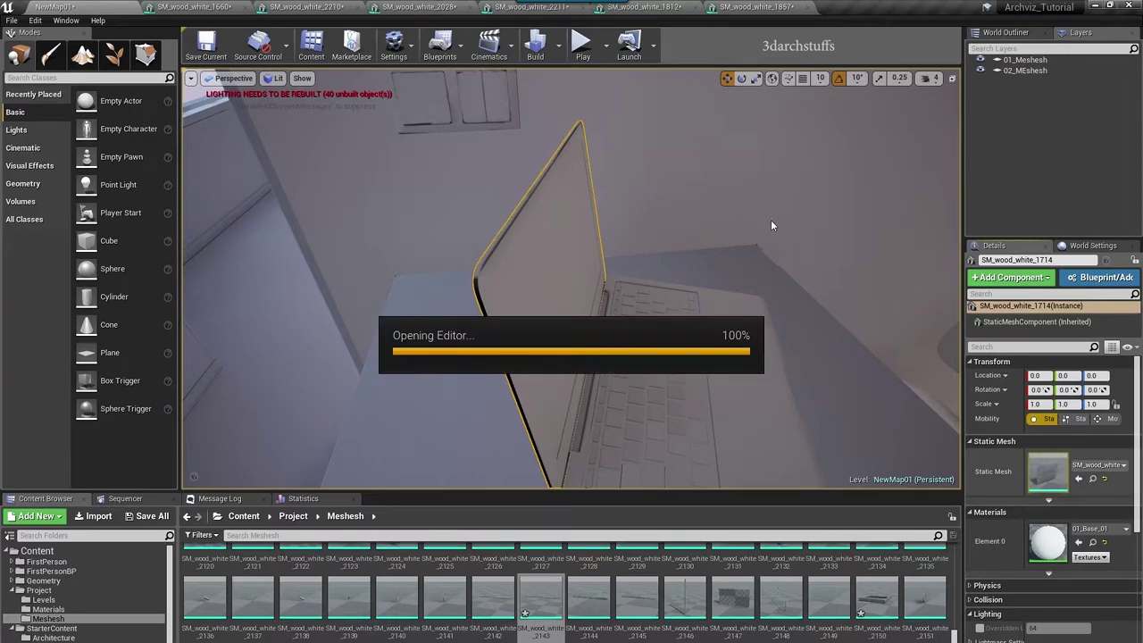
left_click(558, 45)
left_click(576, 100)
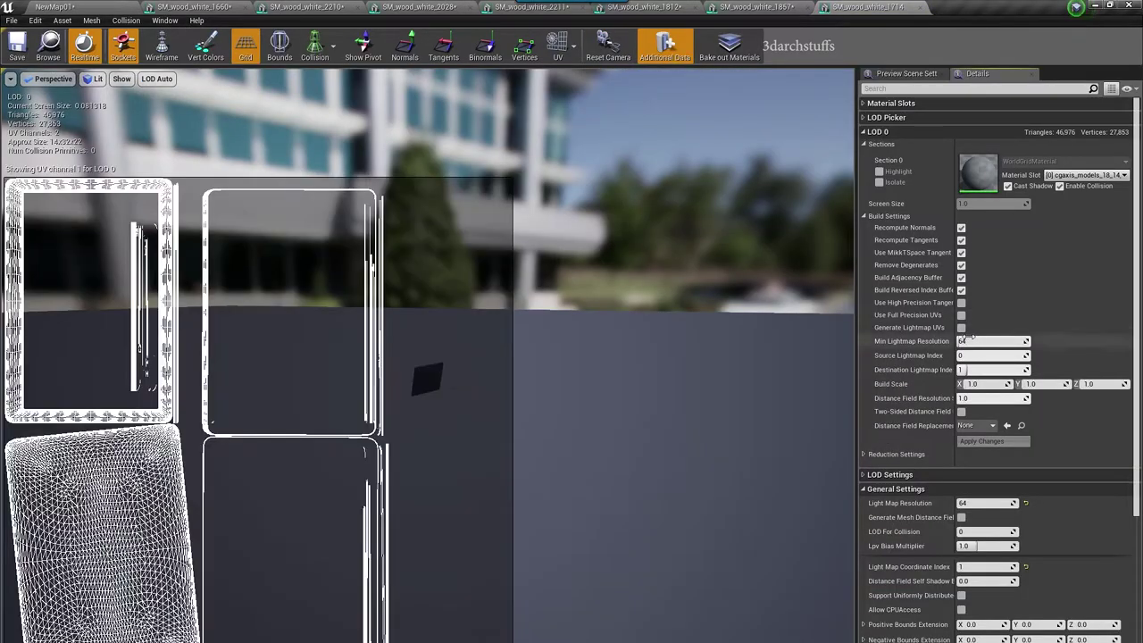
left_click(961, 327)
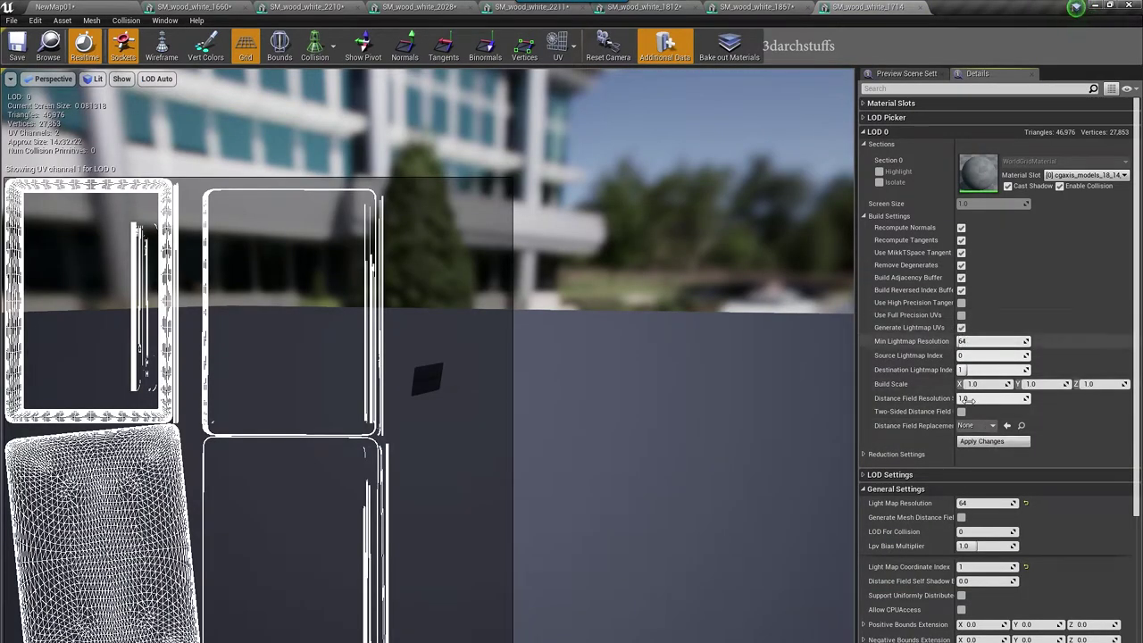
left_click(980, 442)
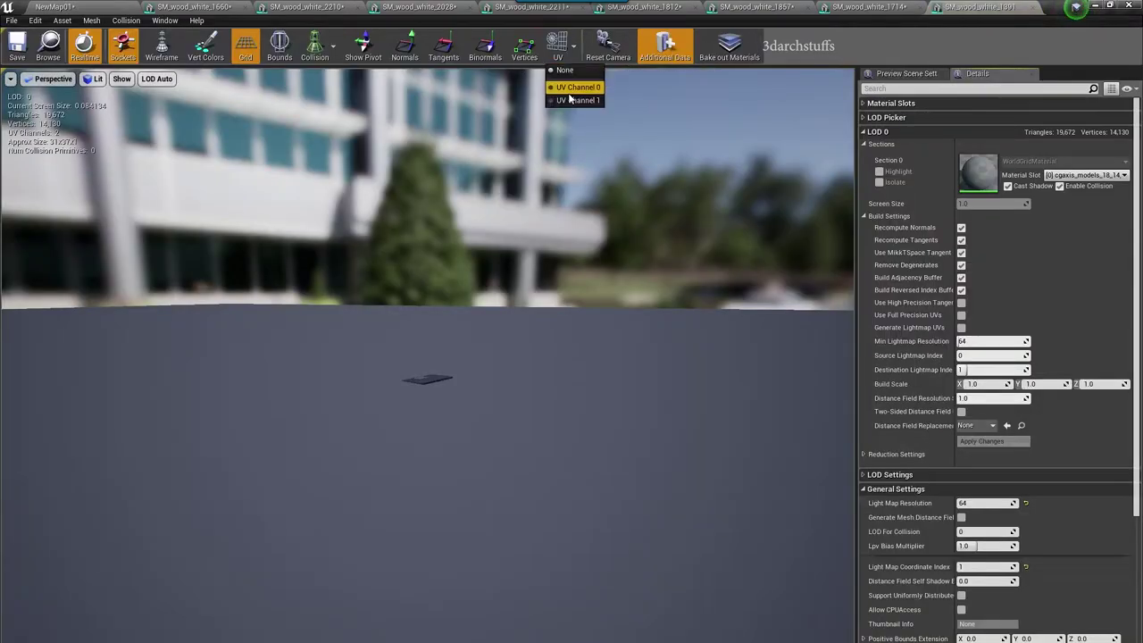
left_click(961, 328)
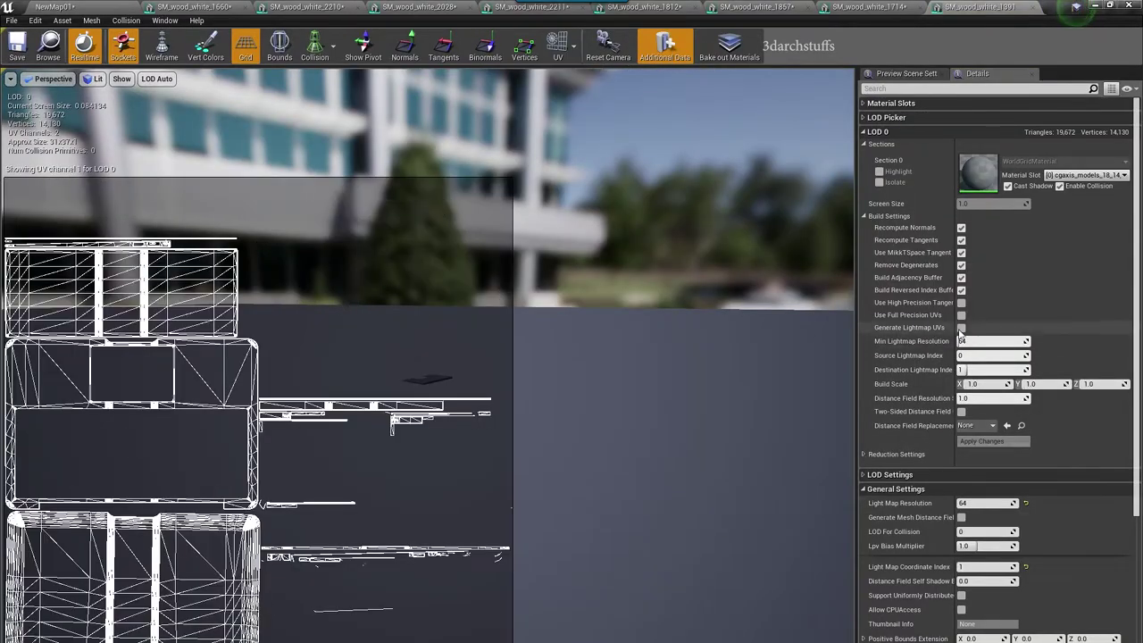
left_click(983, 439)
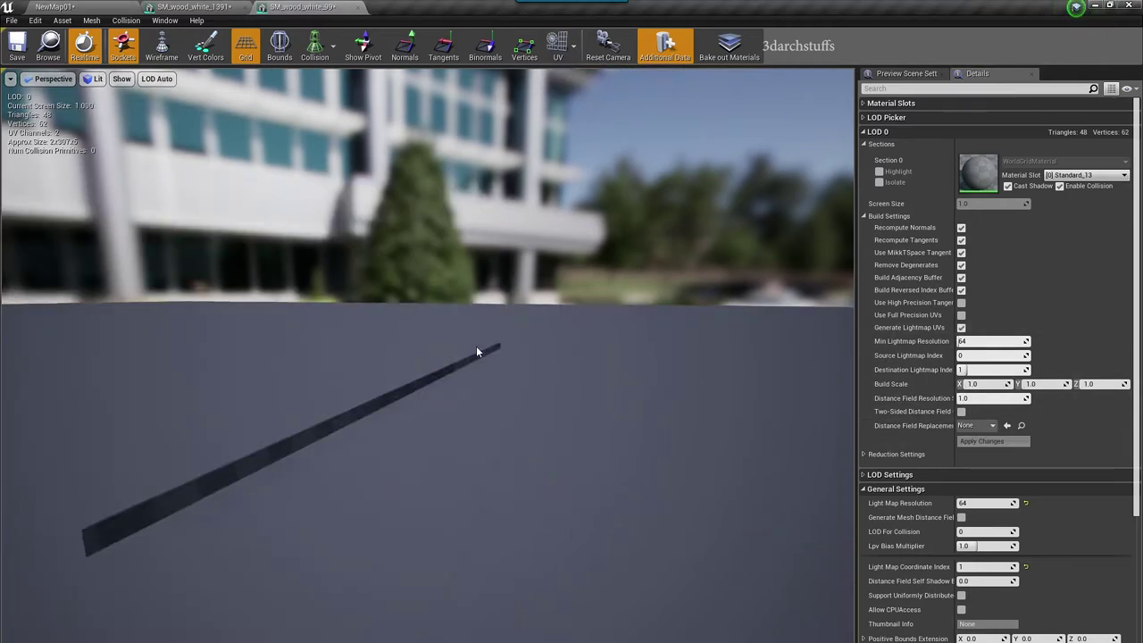
Step: Switch to 3ds Max, add a UVW Map modifier to the baseboard SM_wood&white_99 behind the bed, and export it as FBX
left_click_drag(476, 346, 476, 345)
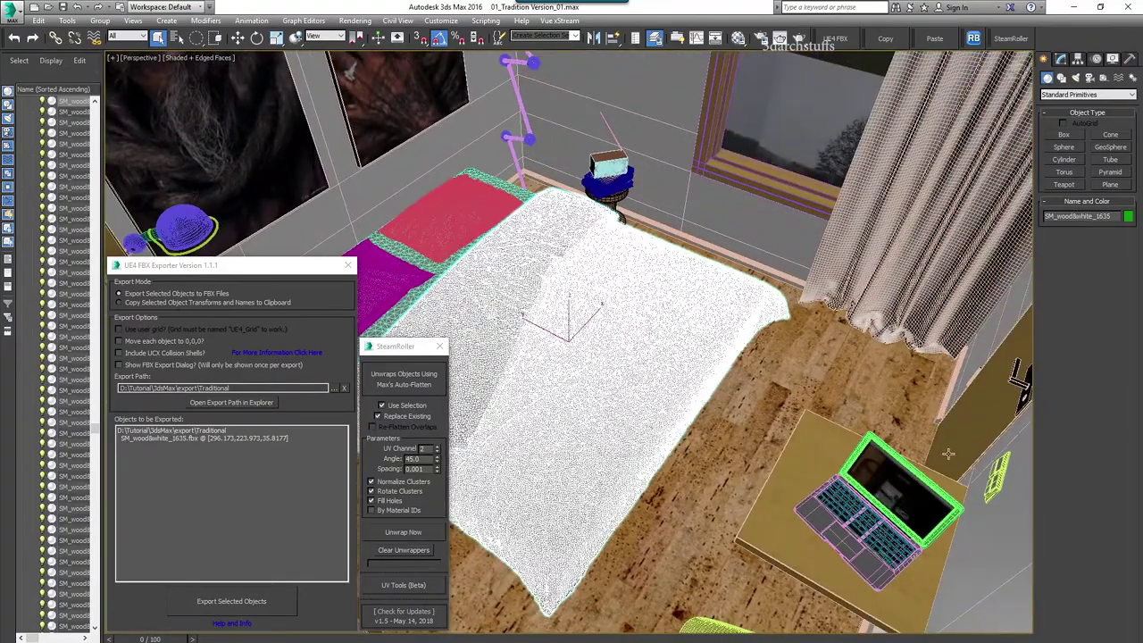
scroll(775, 324, "up", 6)
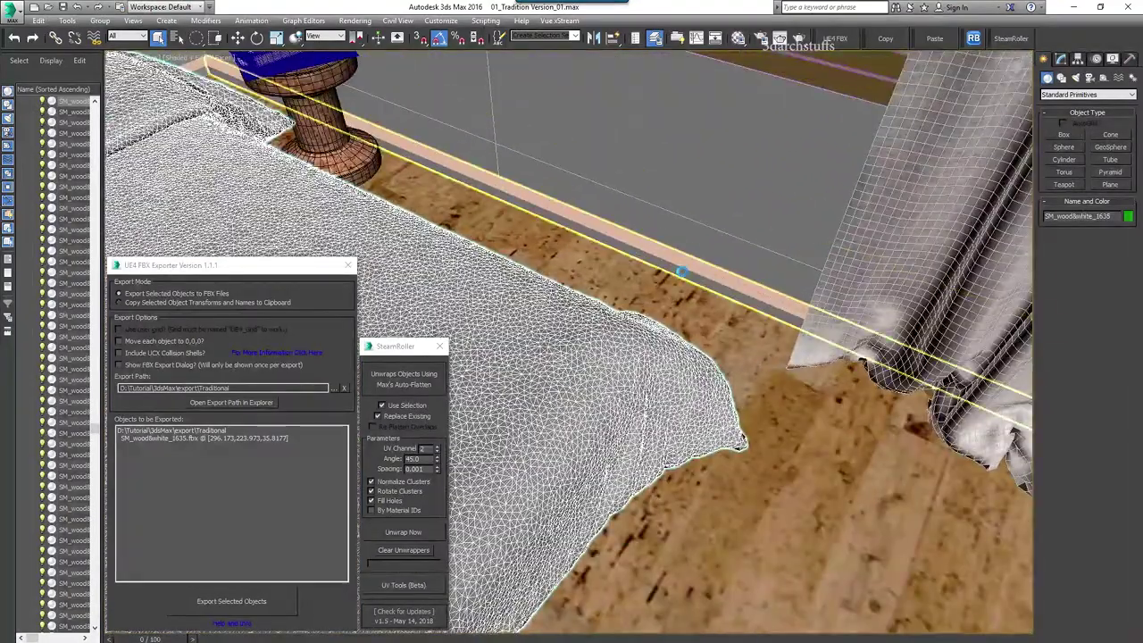
left_click(571, 211)
left_click(1061, 58)
left_click(1064, 149)
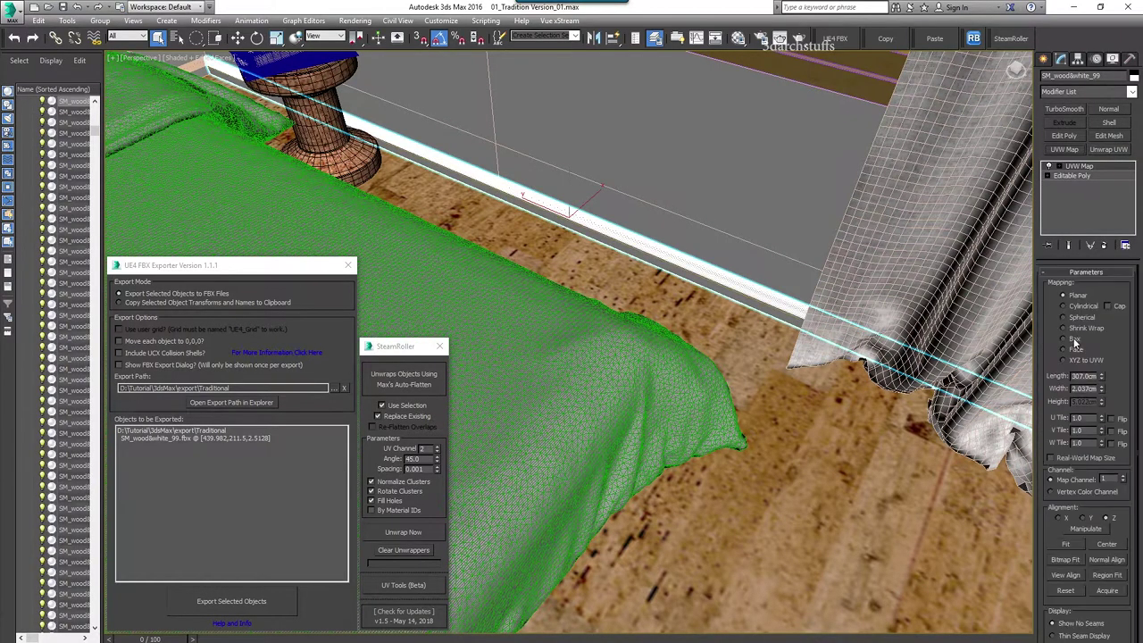
left_click(273, 600)
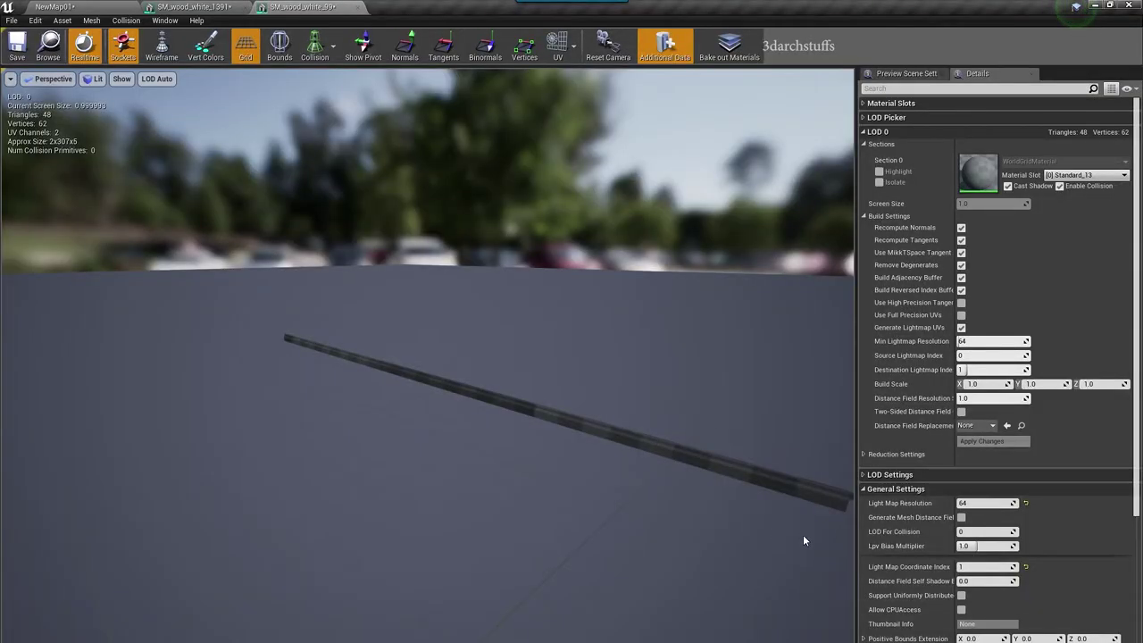
Step: Return to Unreal and reimport the baseboard SM_wood&white_99.fbx from the Traditional export folder into Project/Meshesh
left_click(69, 7)
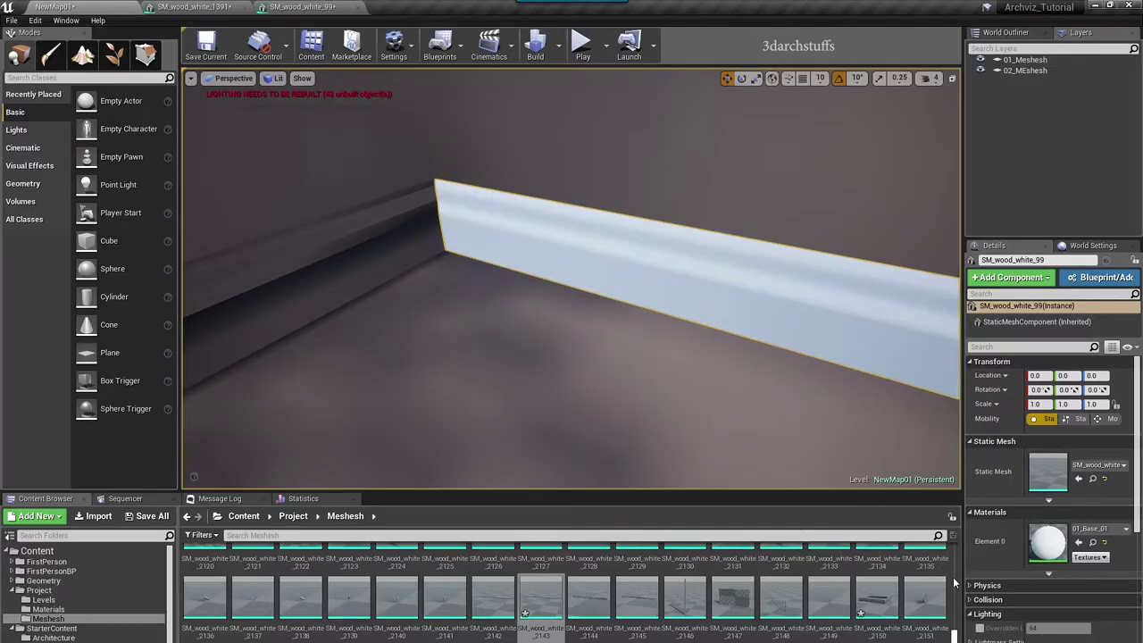
right_click(954, 583)
left_click(999, 302)
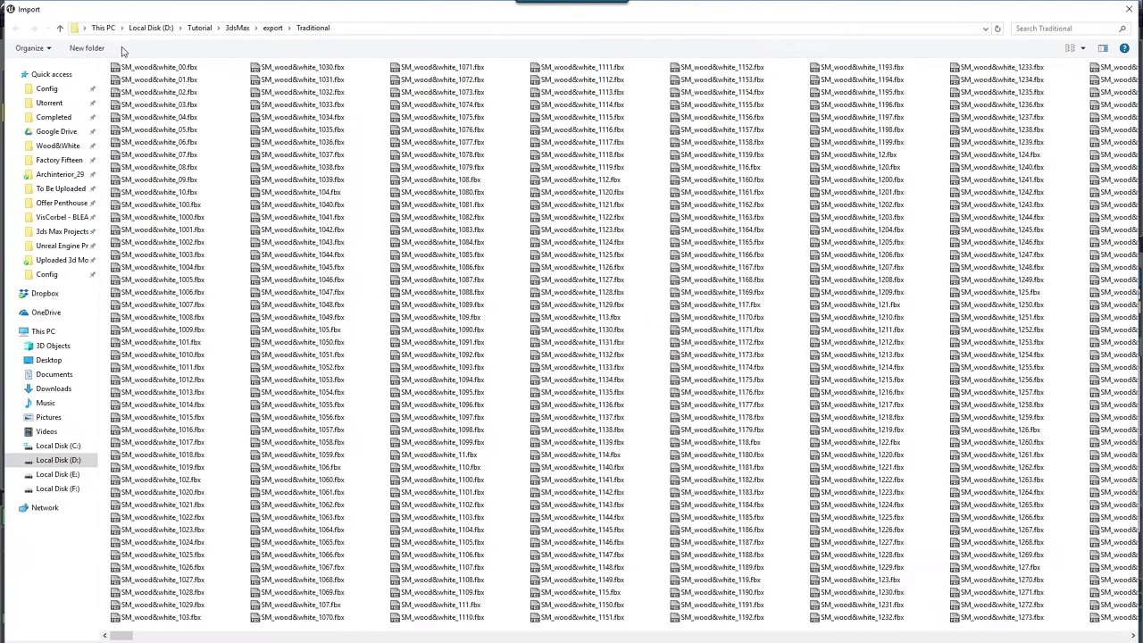
double_click(155, 71)
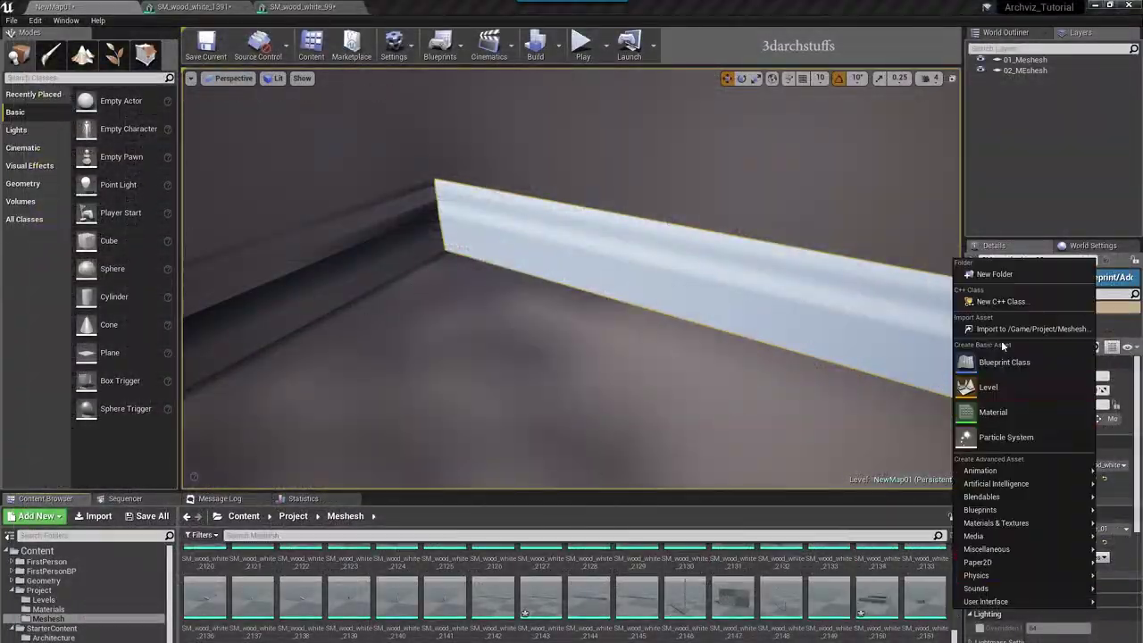
left_click(1001, 337)
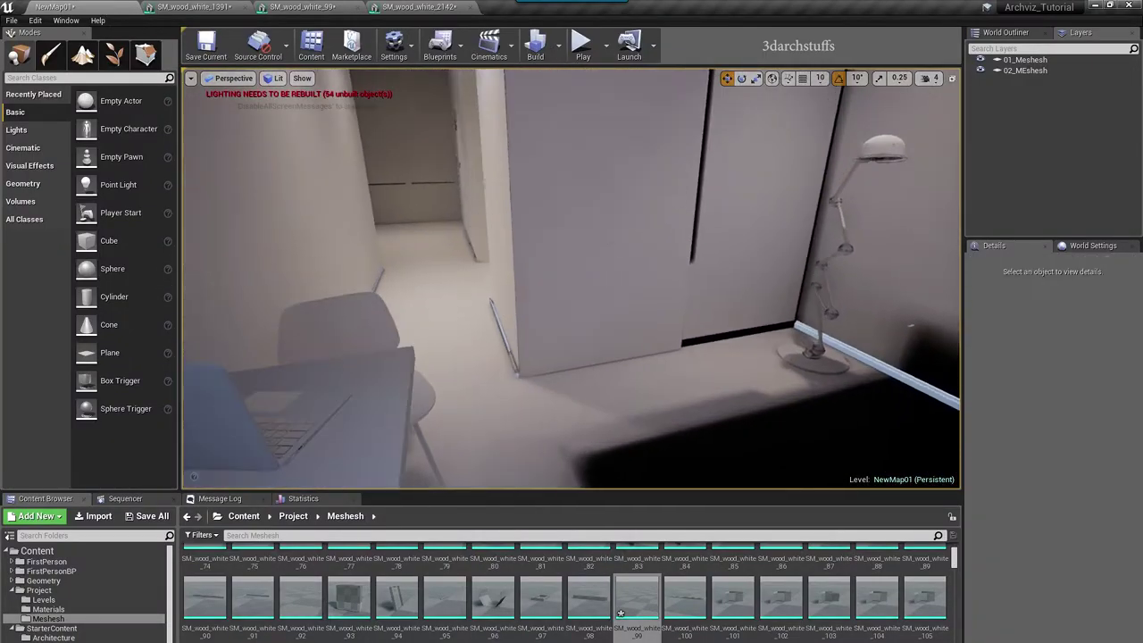
Step: Locate the window's M_Glass material and assign it to Elements 0 and 1 of the wardrobe door SM_wood_white_1058
right_click_drag(633, 258, 683, 260)
right_click_drag(643, 294, 800, 257)
left_click(794, 344)
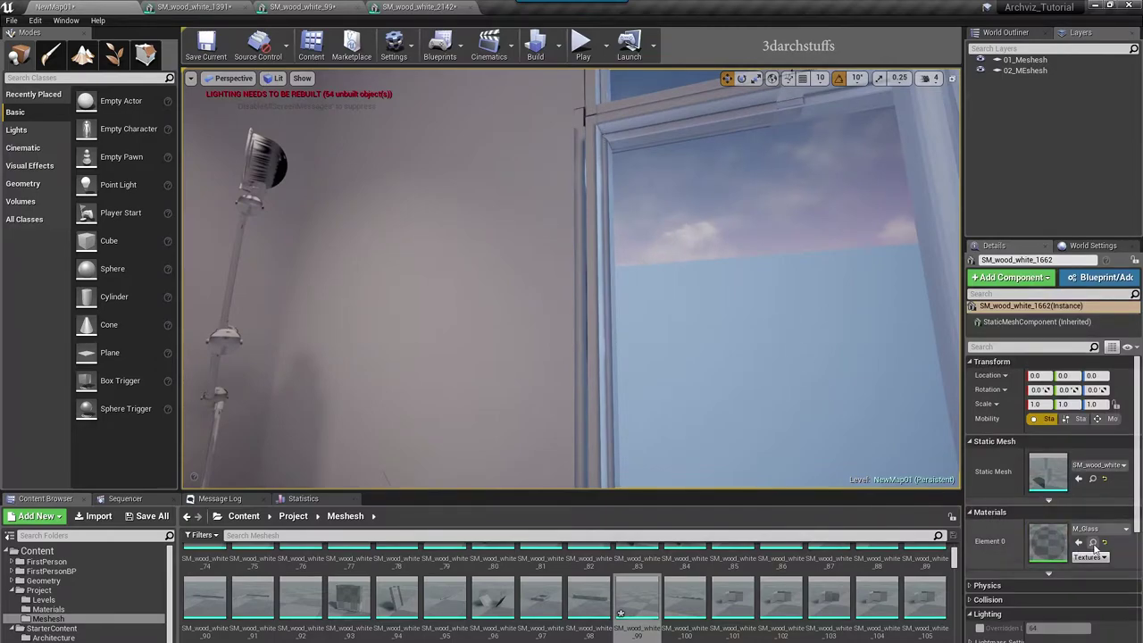
left_click(1092, 542)
right_click_drag(706, 349, 707, 349)
right_click_drag(684, 267, 684, 268)
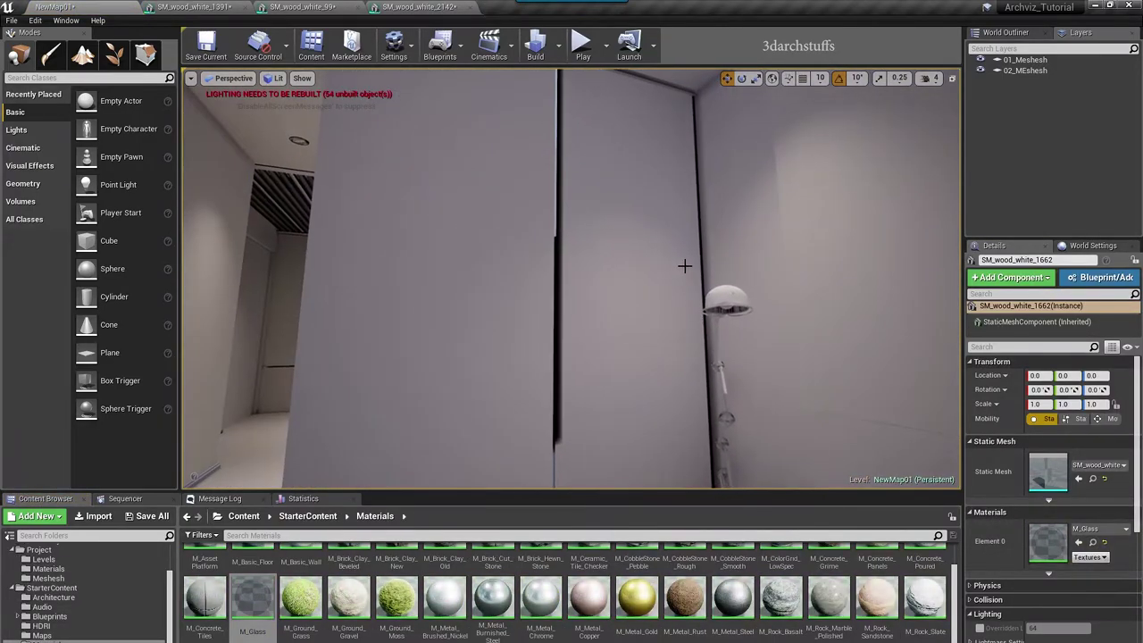
left_click(684, 268)
left_click(1078, 592)
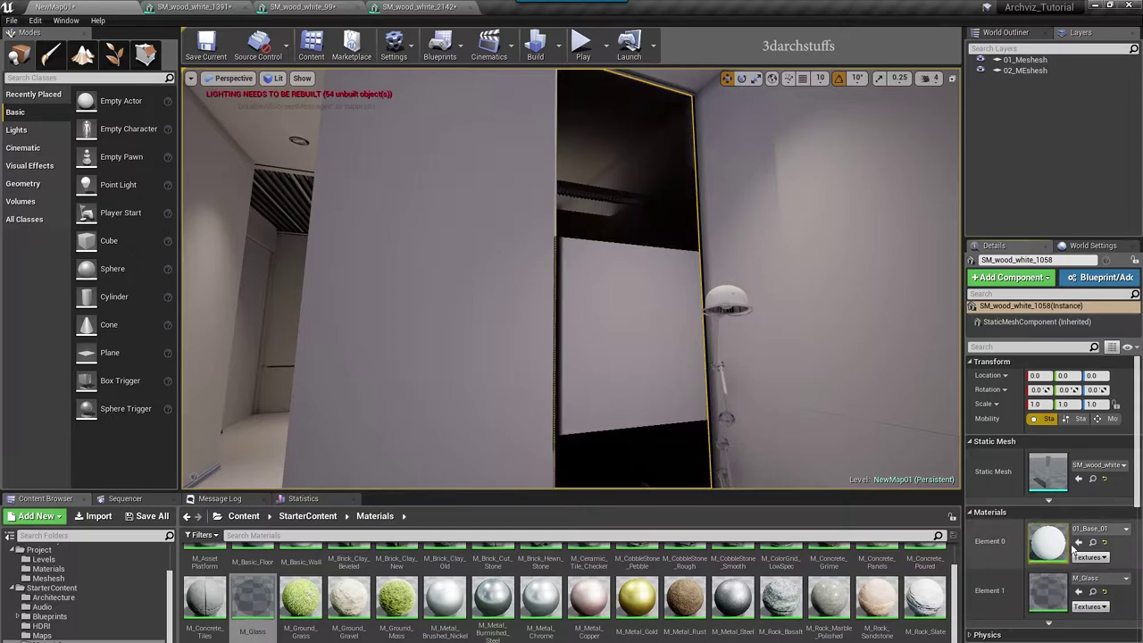
left_click(1083, 542)
right_click_drag(322, 232, 321, 232)
right_click_drag(440, 224, 461, 239)
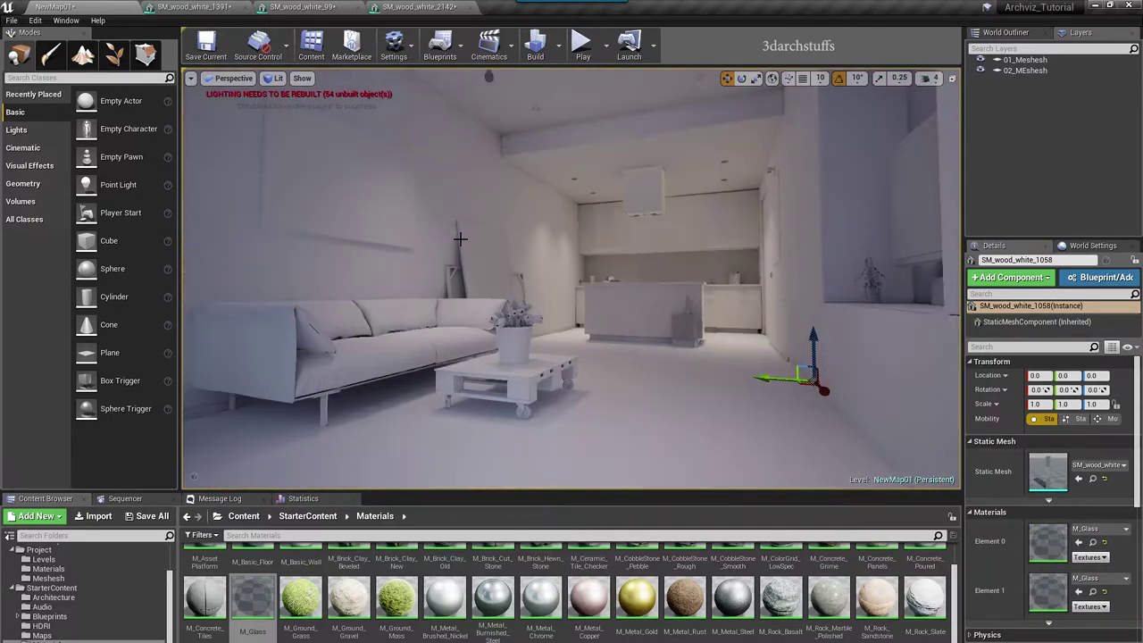
key("Escape")
Step: Generate lightmap UVs for the floor lamp's shade meshes SM_wood_white_2268 and SM_wood_white_2283
right_click_drag(523, 362, 624, 341)
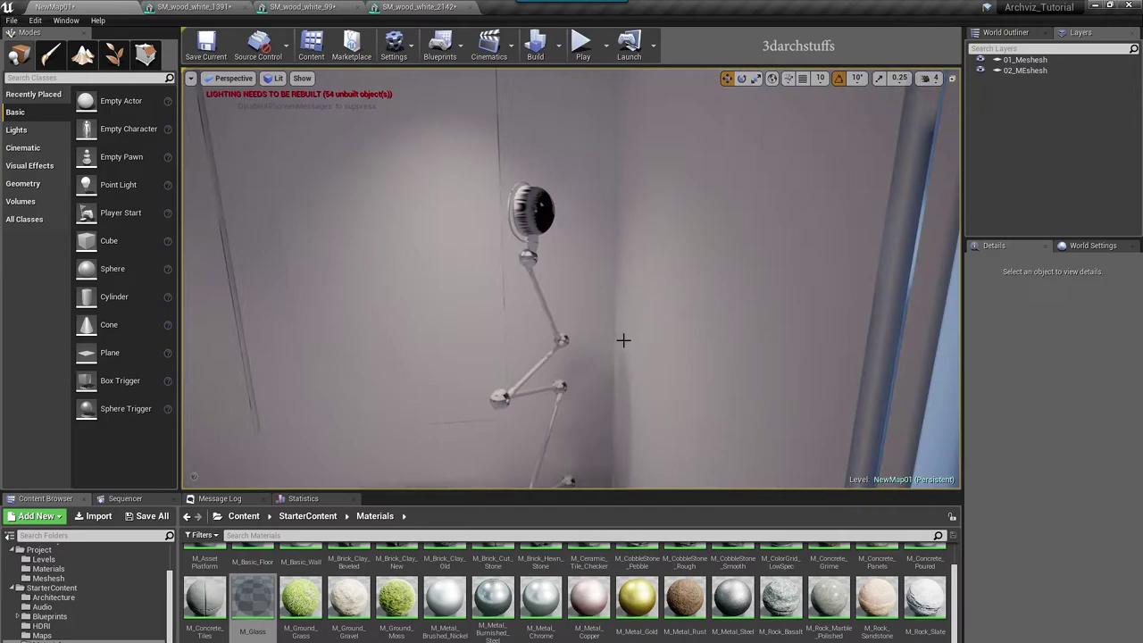
left_click(534, 266)
key("f")
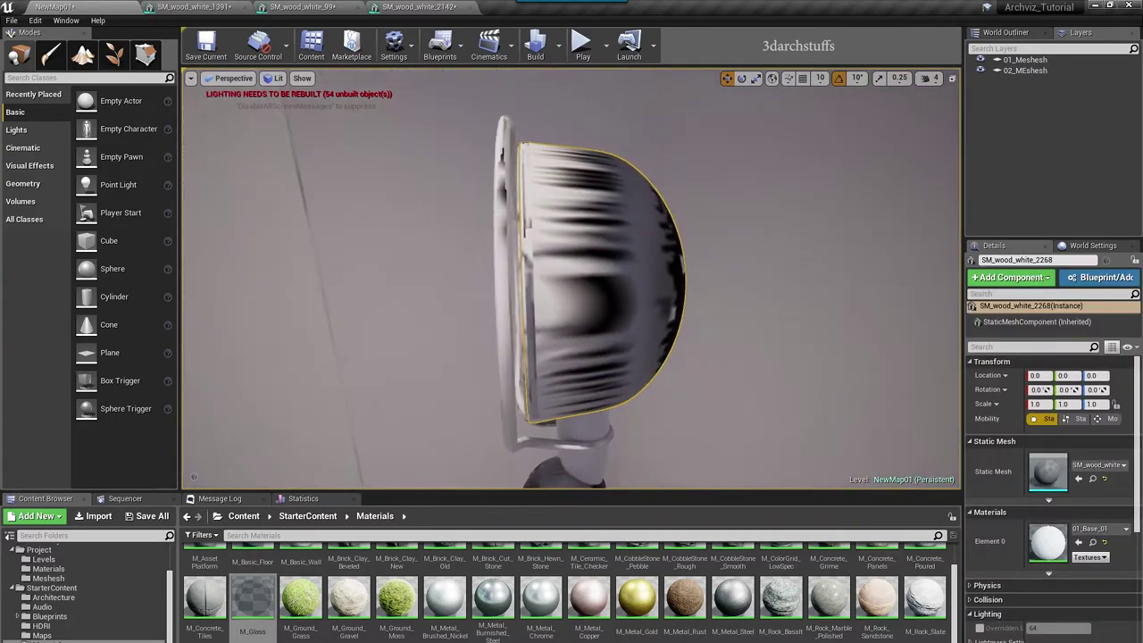
double_click(1039, 480)
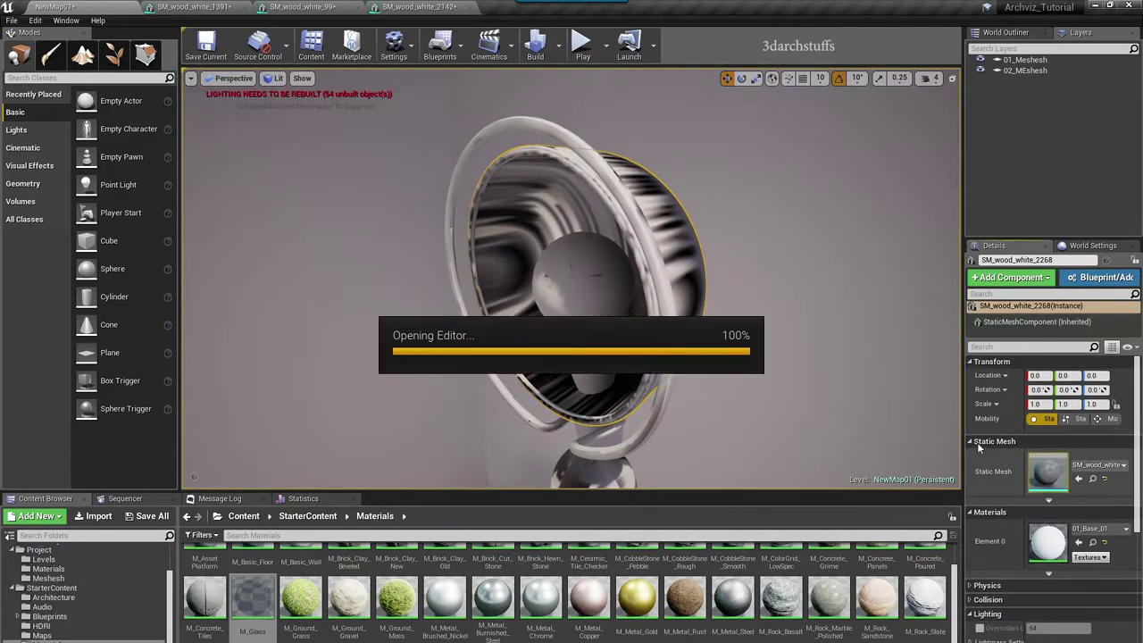
left_click(558, 44)
left_click(577, 101)
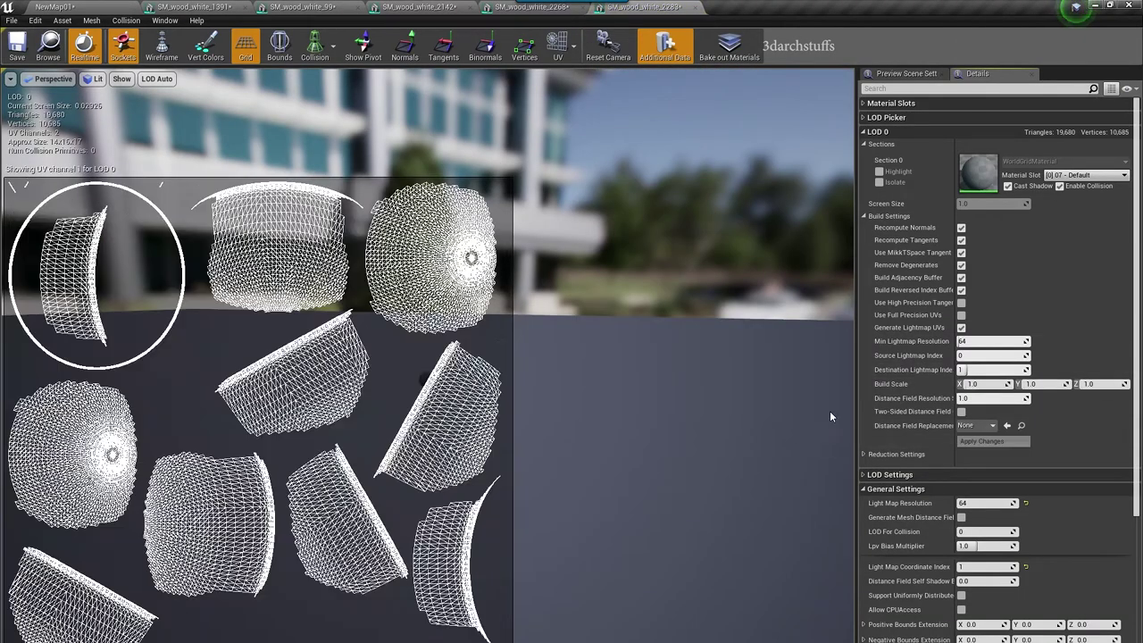
left_click(989, 443)
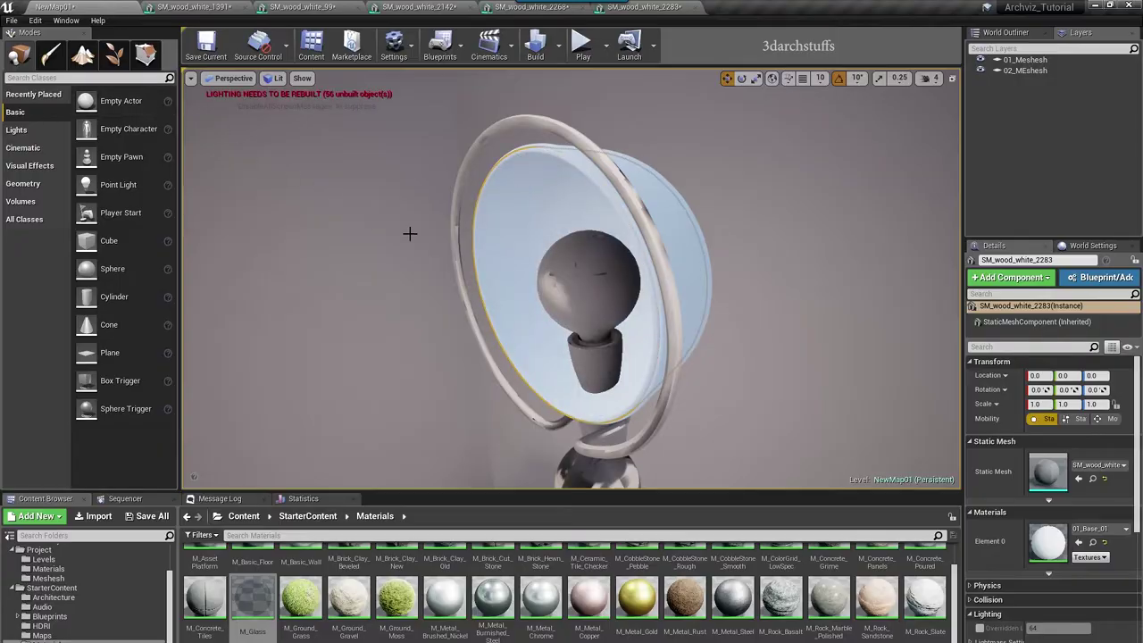
Step: Examine the shading in the living room, kitchen and corridor, including the corridor baseboard SM_wood_white_2144
right_click_drag(408, 232, 536, 213)
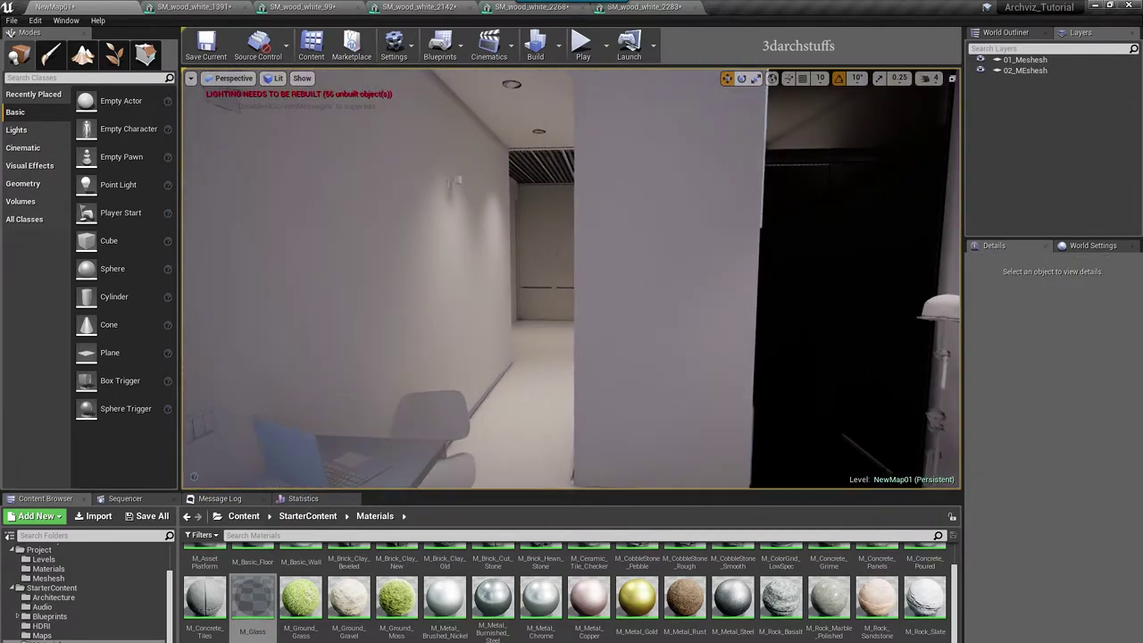
right_click_drag(635, 217, 652, 221)
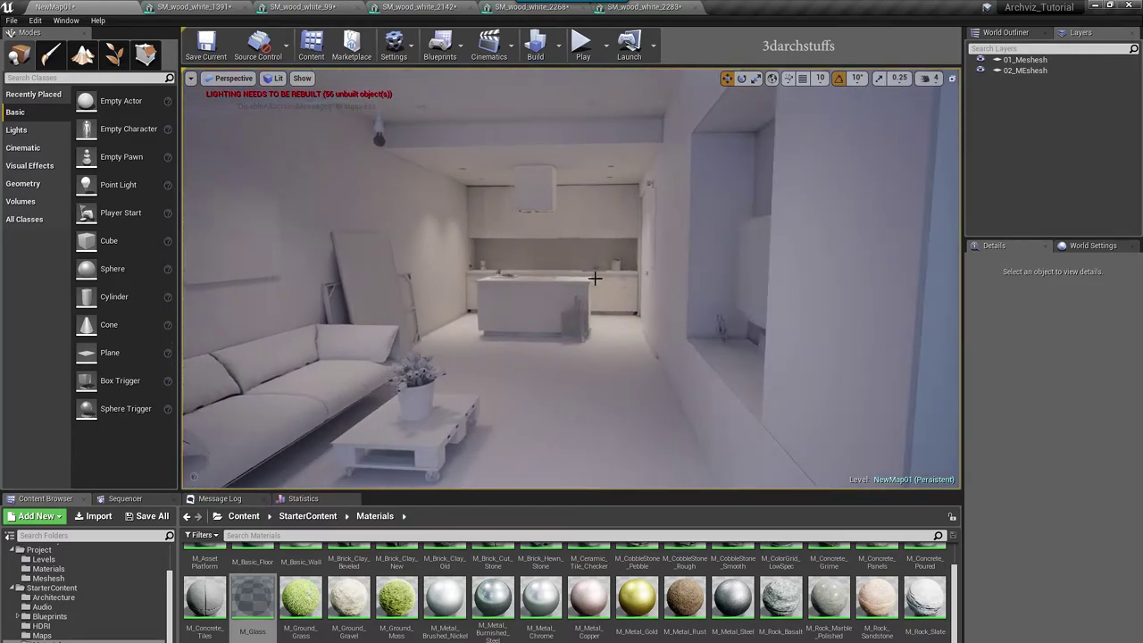
right_click_drag(634, 296, 669, 297)
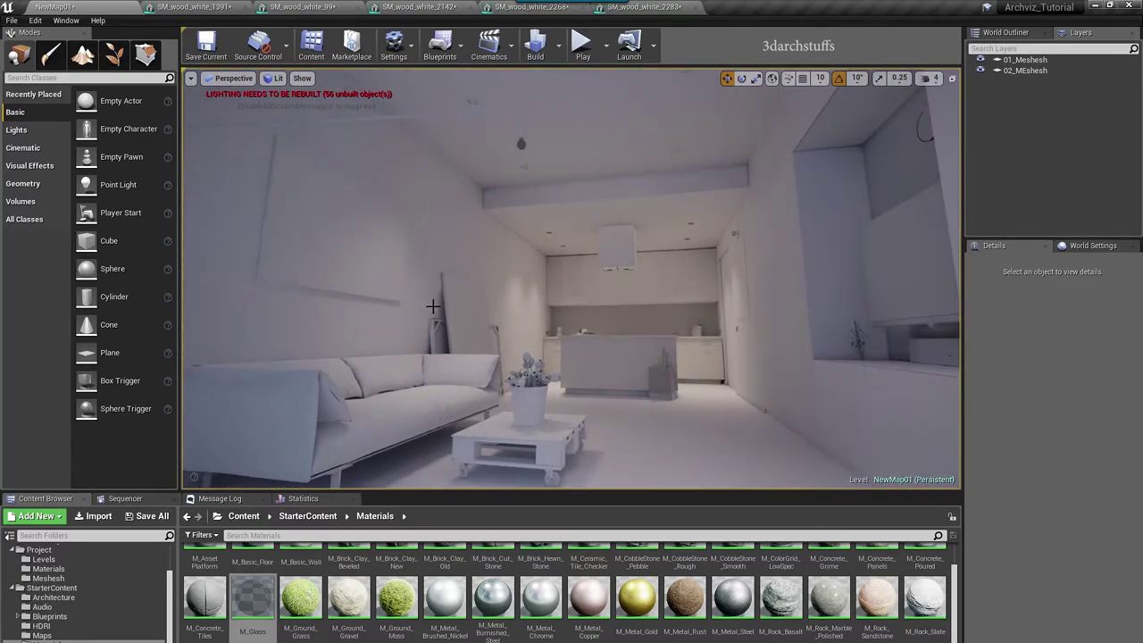
right_click_drag(543, 324, 586, 205)
right_click_drag(571, 262, 650, 245)
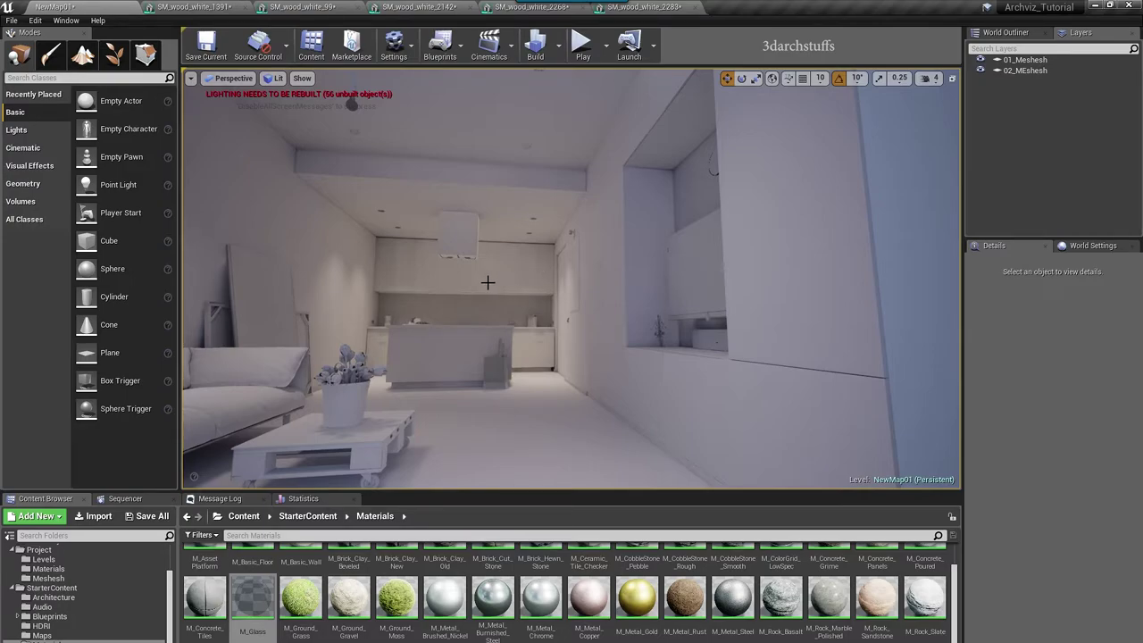
right_click_drag(452, 267, 603, 267)
scroll(478, 273, "up", 2)
right_click_drag(533, 257, 482, 299)
left_click_drag(533, 257, 419, 301)
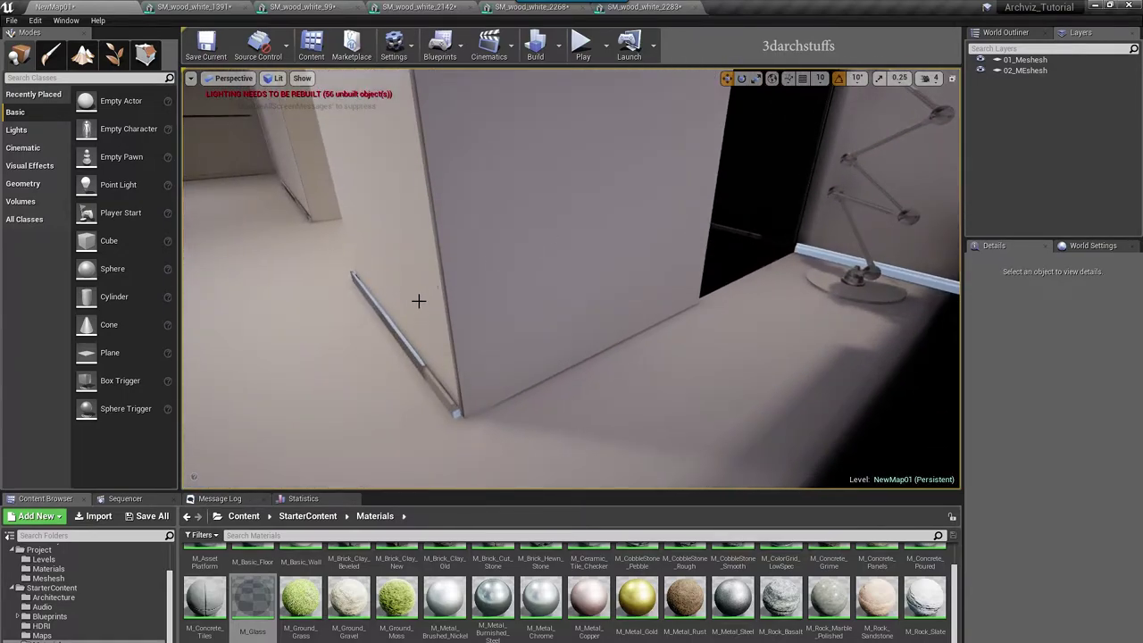
left_click(425, 373)
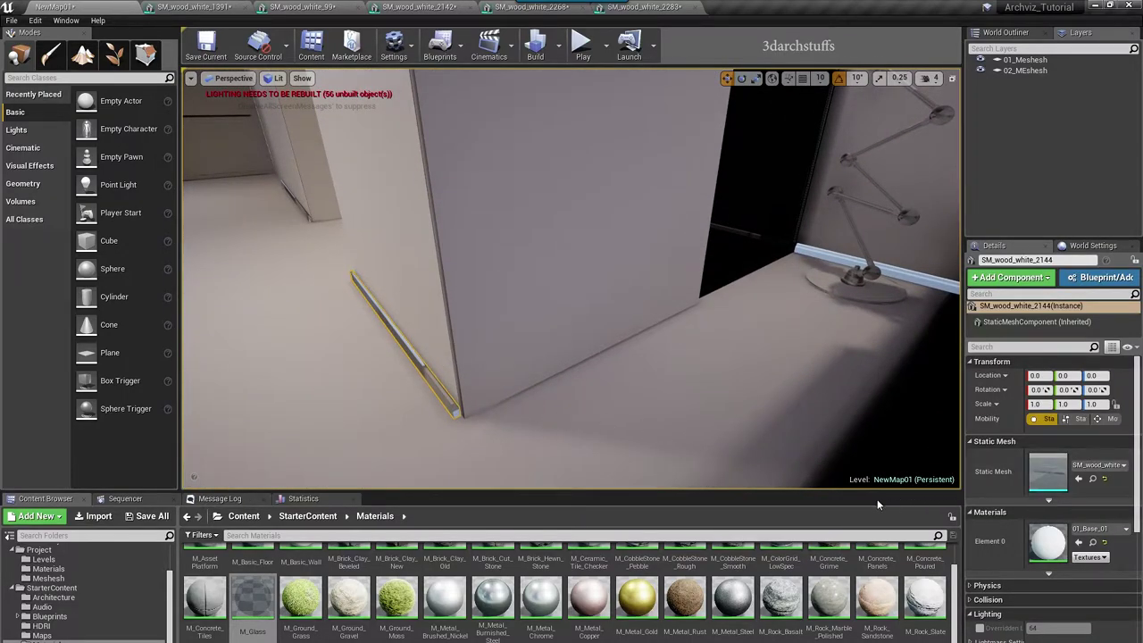
Step: Open the bedroom wall mesh SM_wood_white_2561 behind the desk, display UV channel 1, and apply Generate Lightmap UVs
right_click_drag(593, 295, 380, 324)
mouse_move(743, 248)
right_mouse_down()
mouse_move(742, 225)
mouse_move(736, 236)
right_mouse_up()
left_click_drag(736, 236, 608, 238)
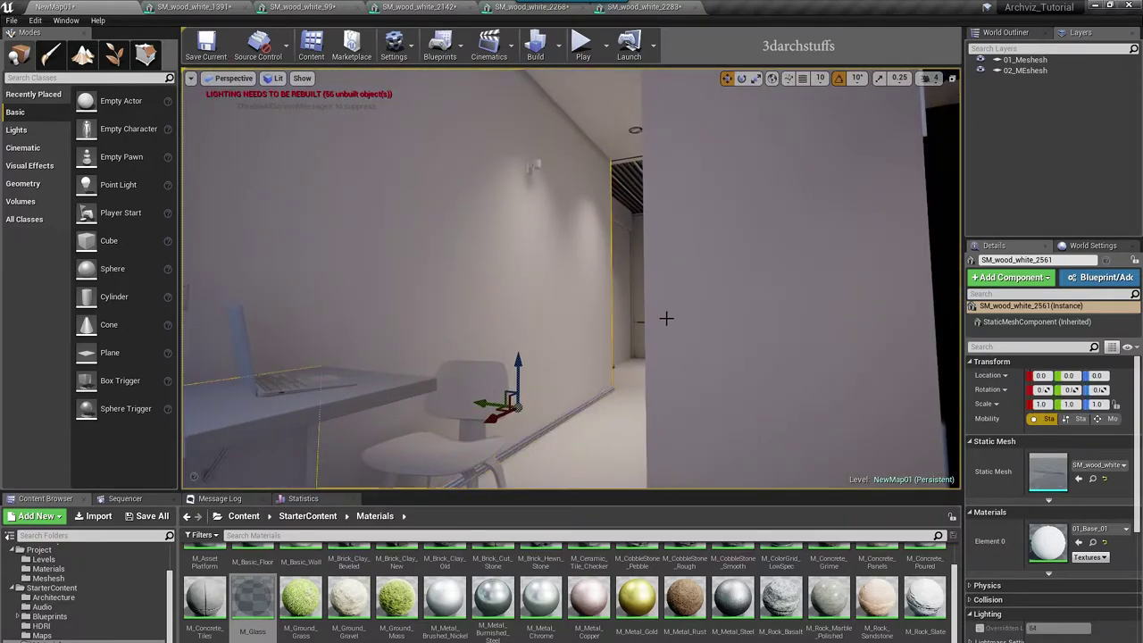
double_click(1047, 471)
left_click(554, 49)
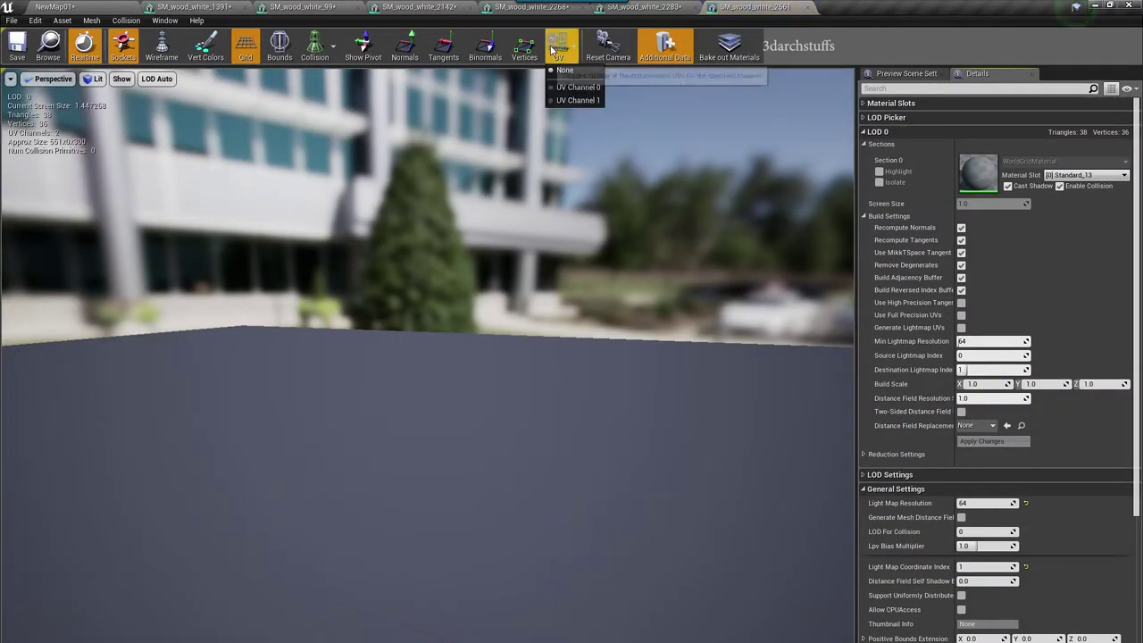
left_click(573, 101)
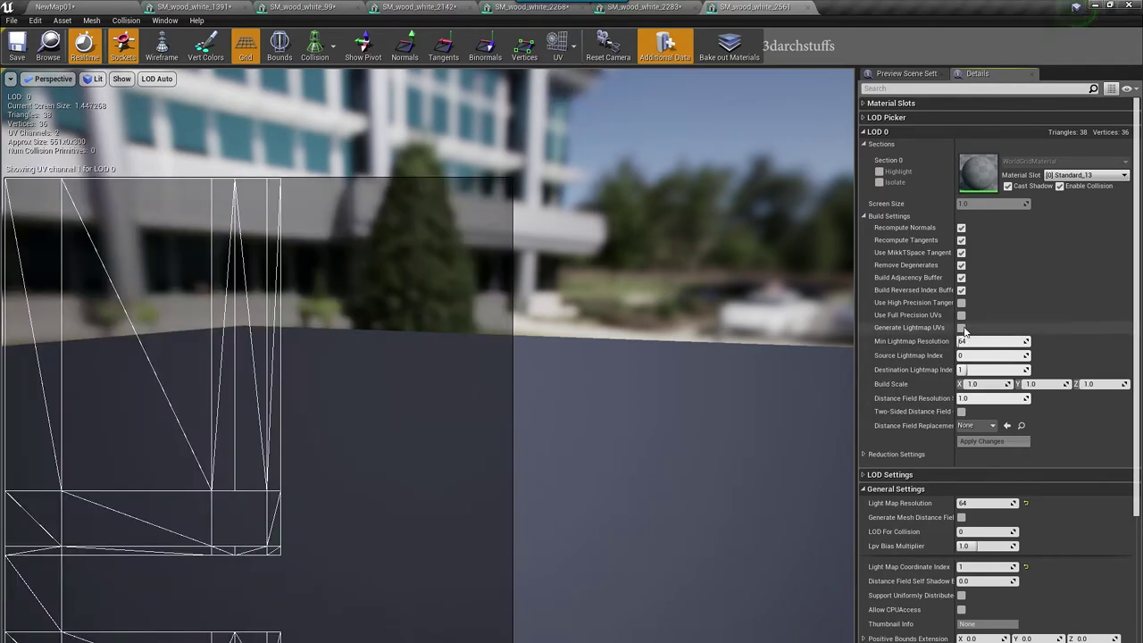
left_click(986, 441)
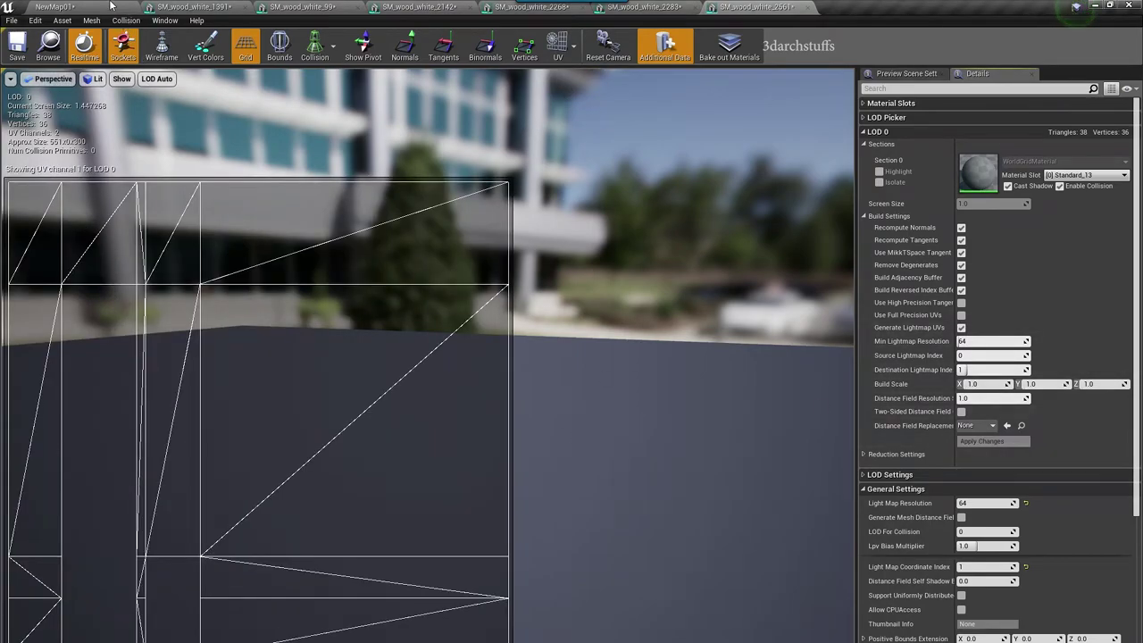
Step: Assign M_Glass to Elements 0 and 1 of the hinged door SM_wood_white_1055 beside the washbasin niche
left_click(111, 6)
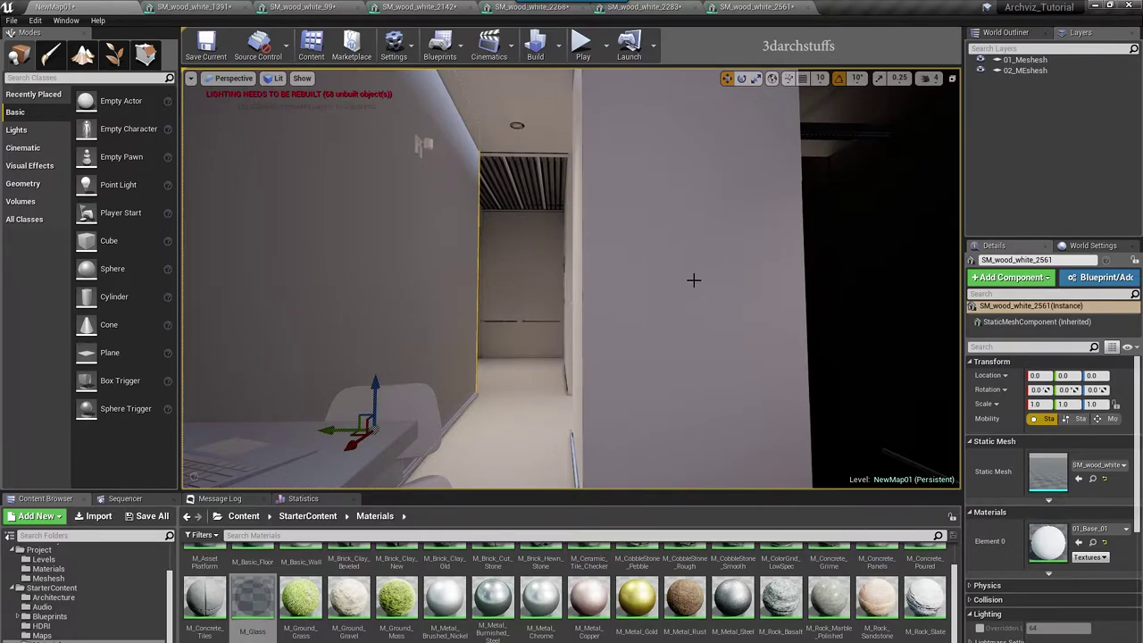
right_click_drag(600, 291, 755, 257)
right_click_drag(681, 294, 752, 375)
right_click_drag(598, 301, 593, 303)
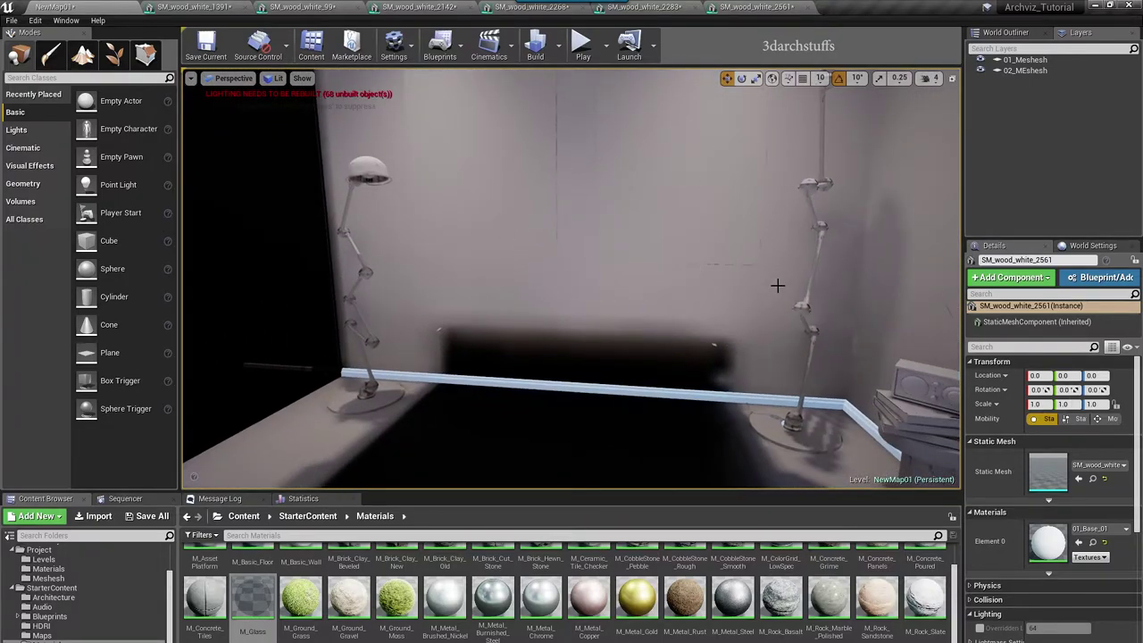
right_click_drag(706, 349, 705, 353)
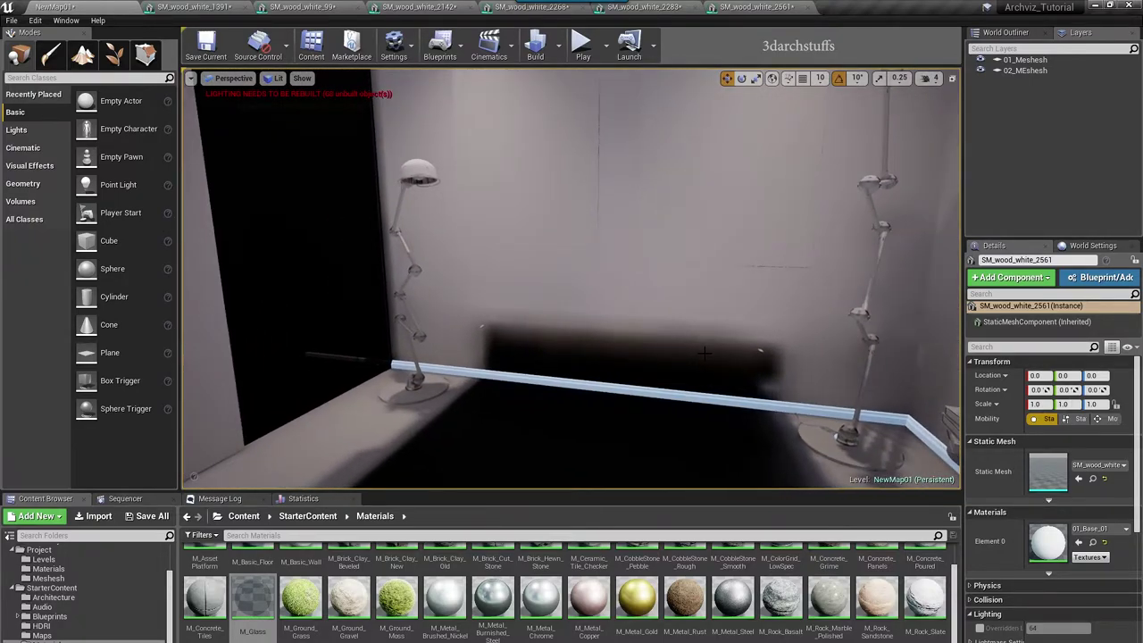
right_click_drag(668, 295, 669, 295)
right_click_drag(723, 259, 729, 255)
right_click_drag(786, 224, 753, 234)
left_click(582, 379)
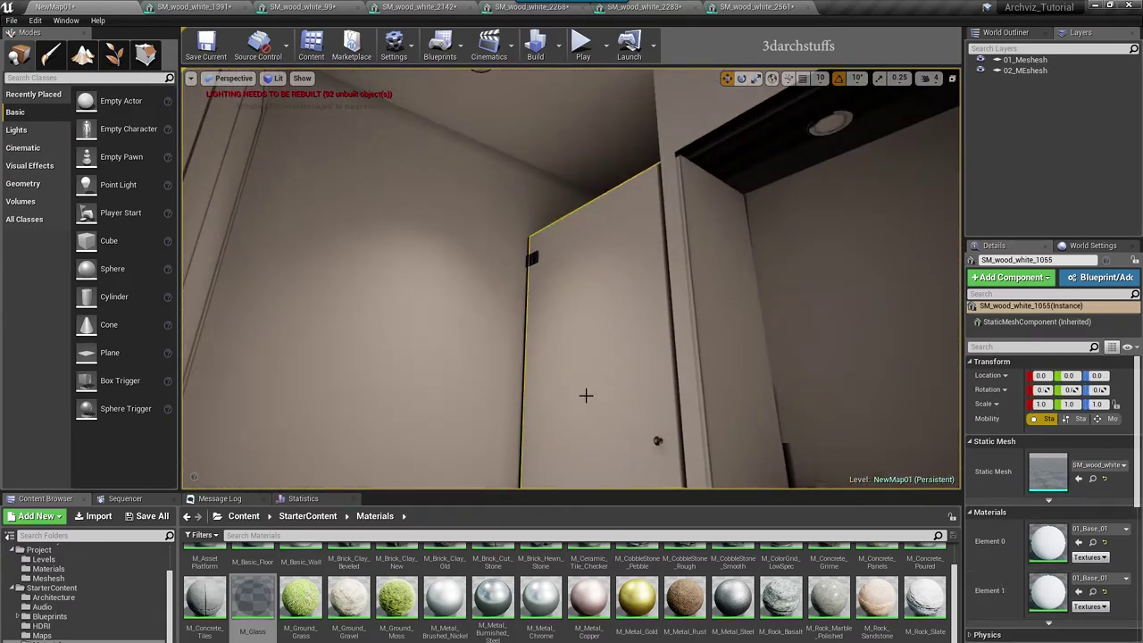
left_click_drag(249, 610, 1067, 541)
left_click(1080, 593)
Step: Open the washbasin niche's ceiling mesh SM_wood_white_1849, display UV channel 1, and apply Generate Lightmap UVs
right_click_drag(688, 330, 817, 332)
right_click_drag(771, 258, 679, 268)
left_click(612, 257)
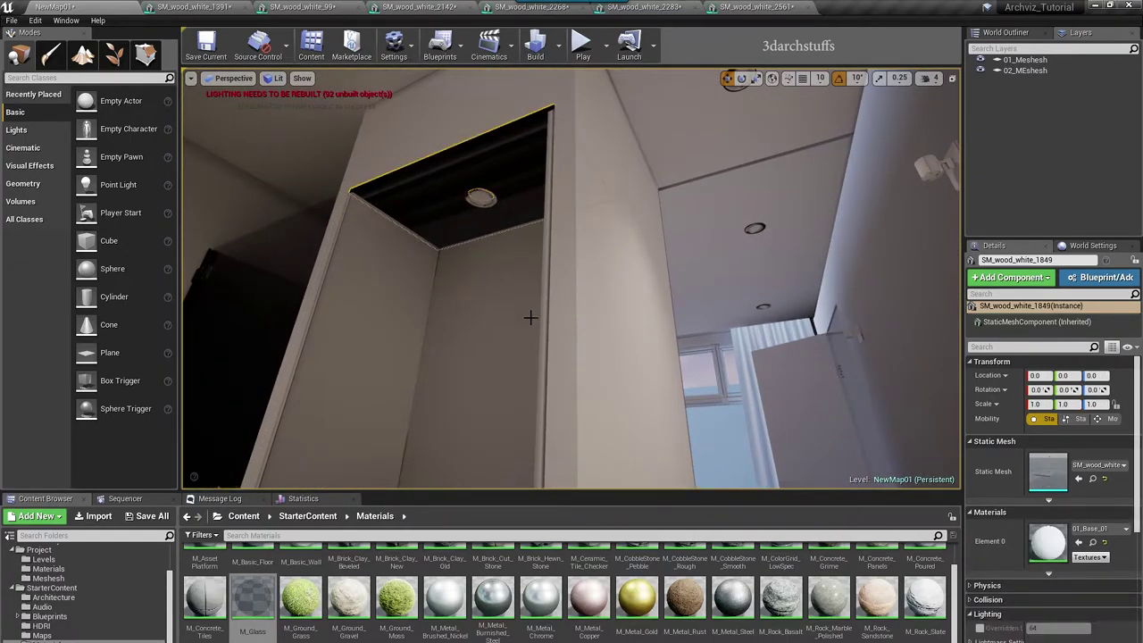
key("f")
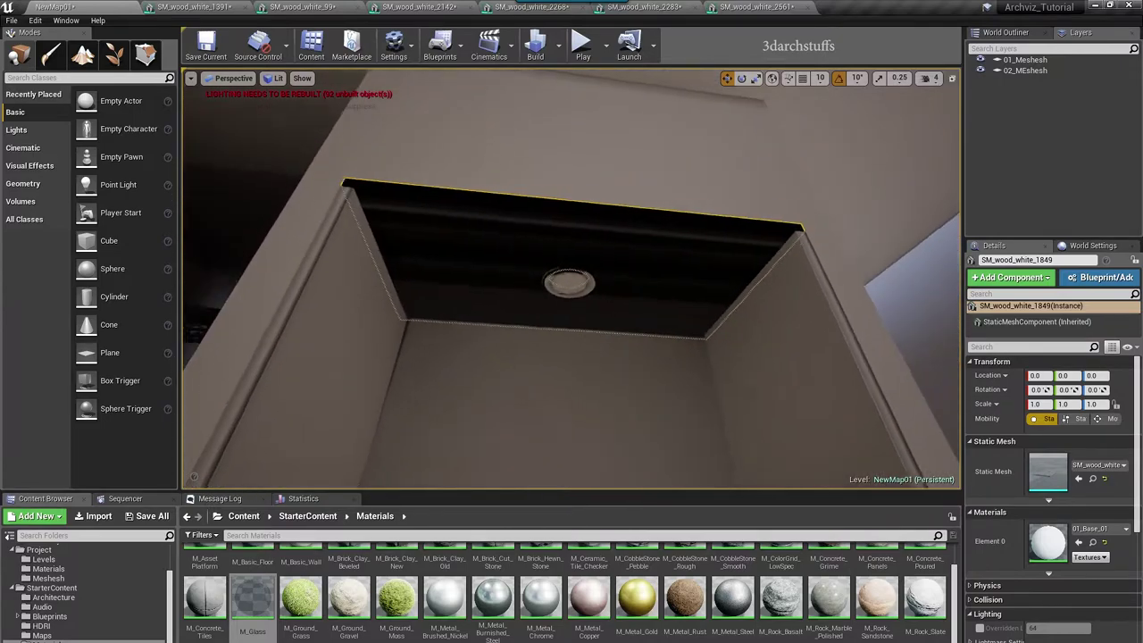
left_click_drag(791, 428, 855, 438, "alt")
double_click(1050, 471)
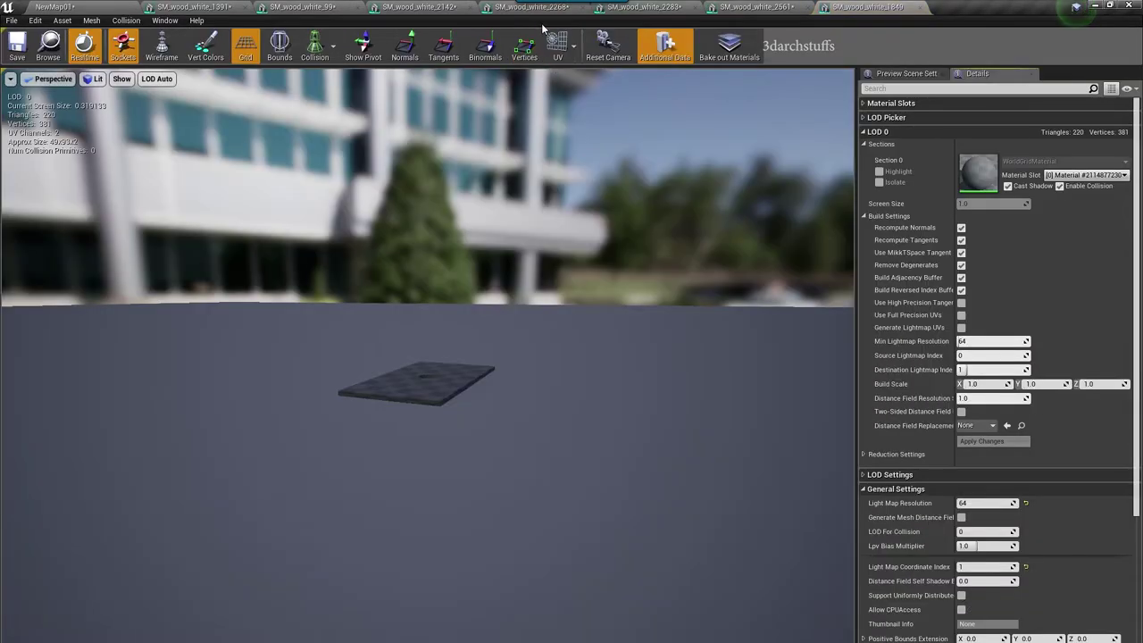
left_click(578, 100)
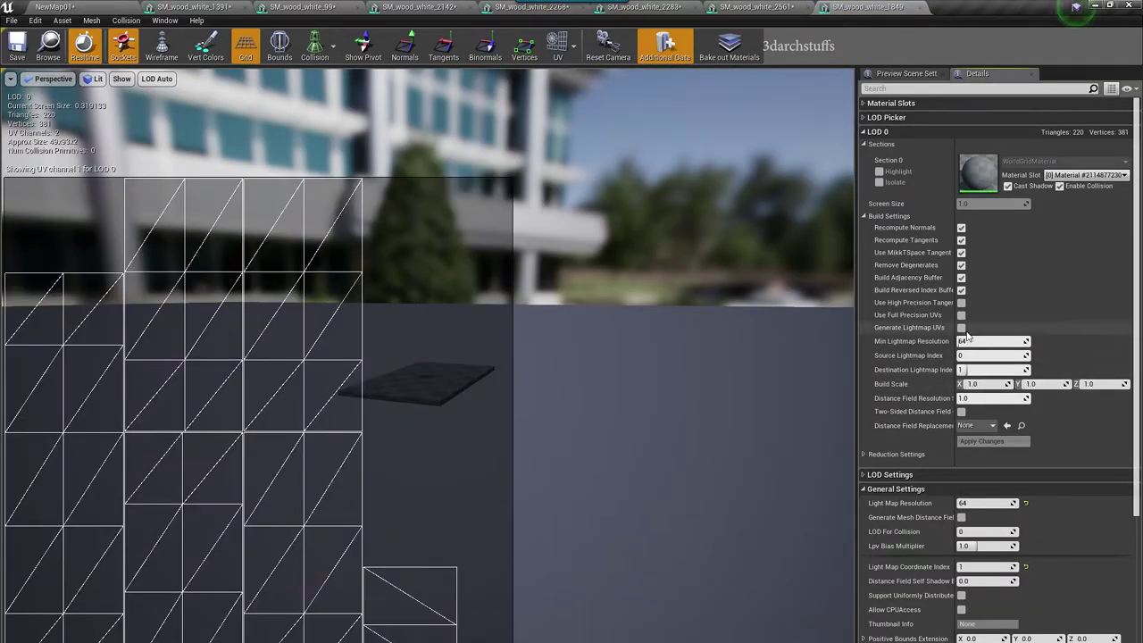
left_click(961, 328)
left_click(993, 442)
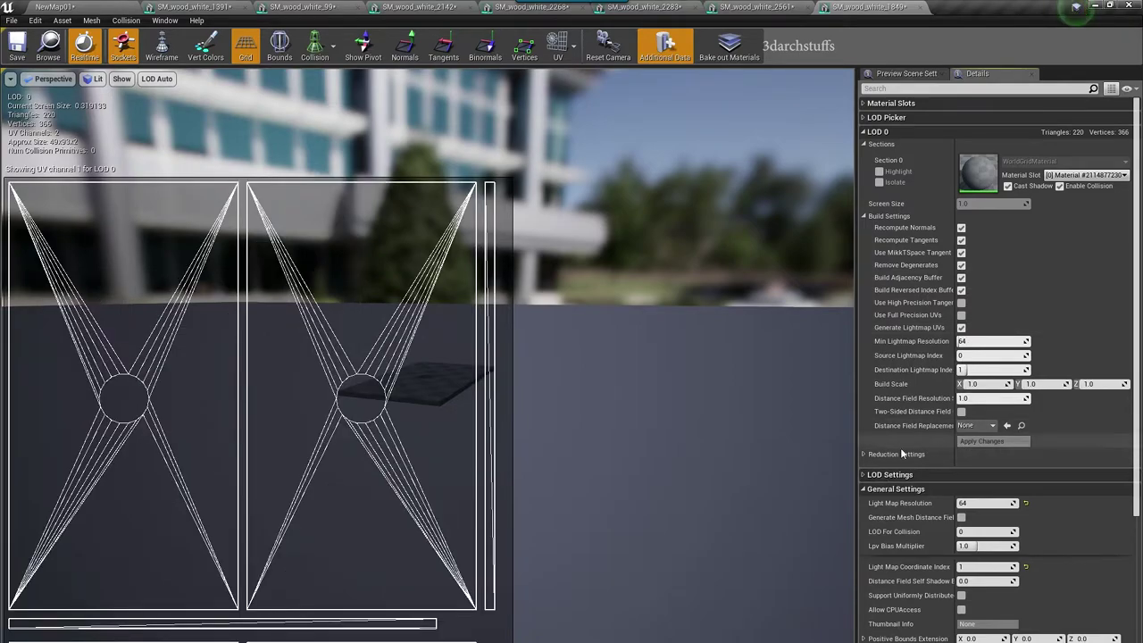
left_click(98, 6)
Step: Save the level and the edited meshes, and close most of the open mesh editors
right_click_drag(638, 263, 679, 299)
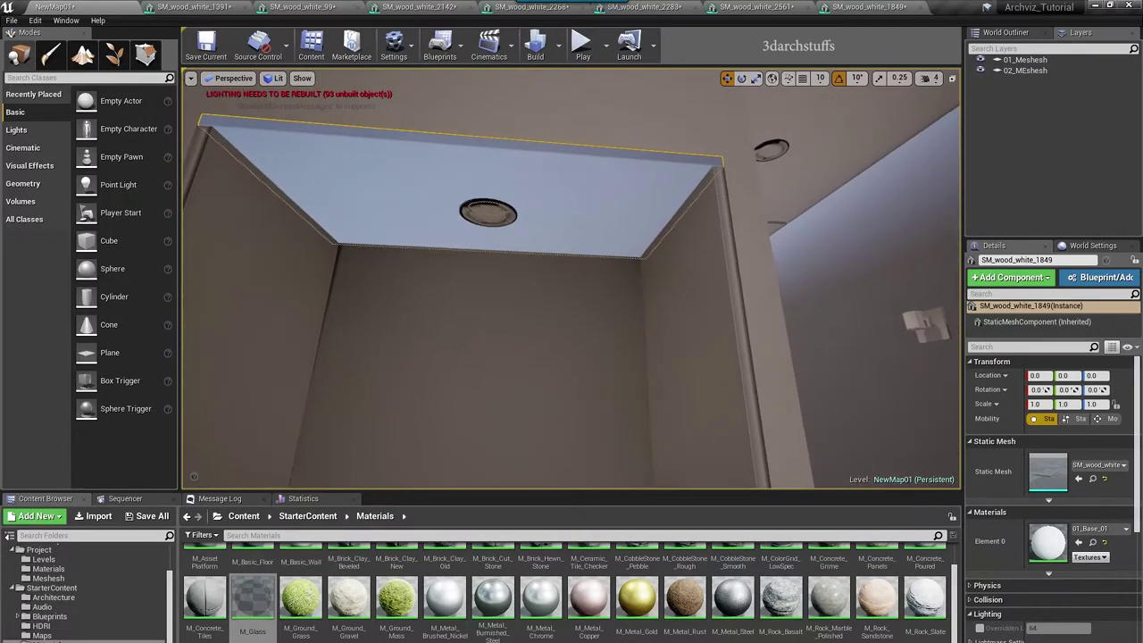
key("1")
key("Escape")
right_click_drag(575, 314, 688, 310)
key("w")
key("s")
right_click_drag(620, 273, 620, 273)
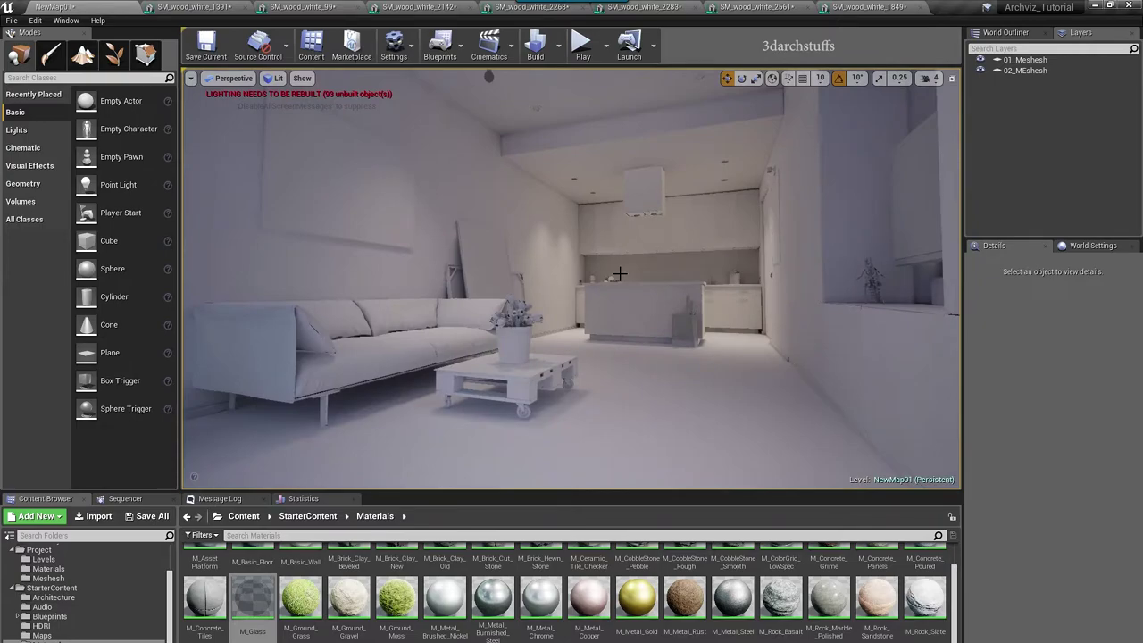
key("ctrl+s")
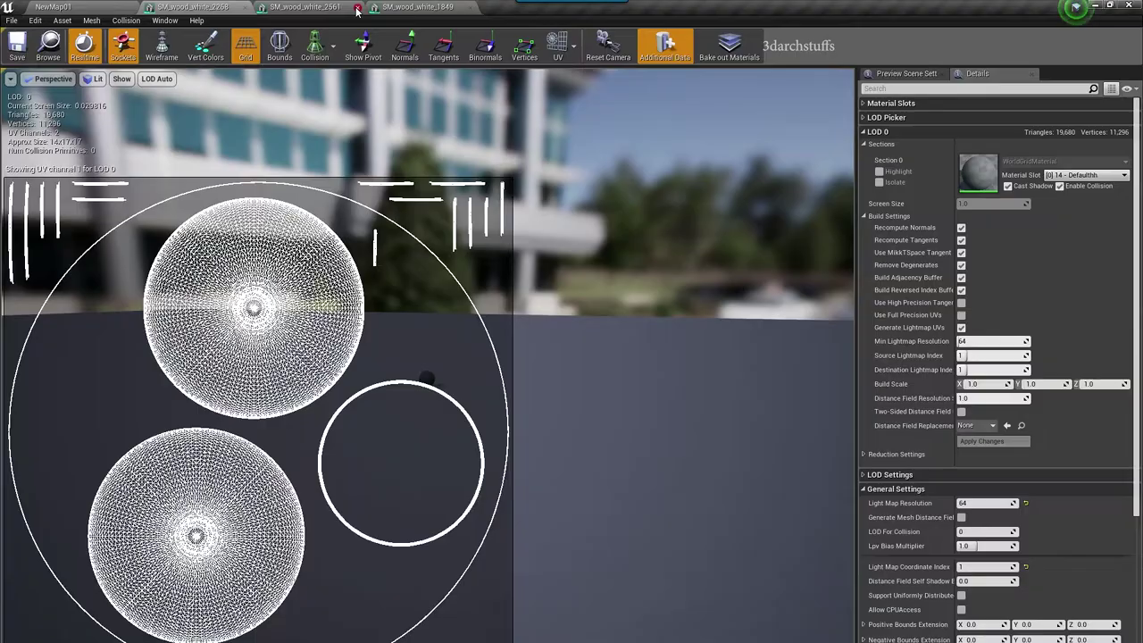
left_click(67, 6)
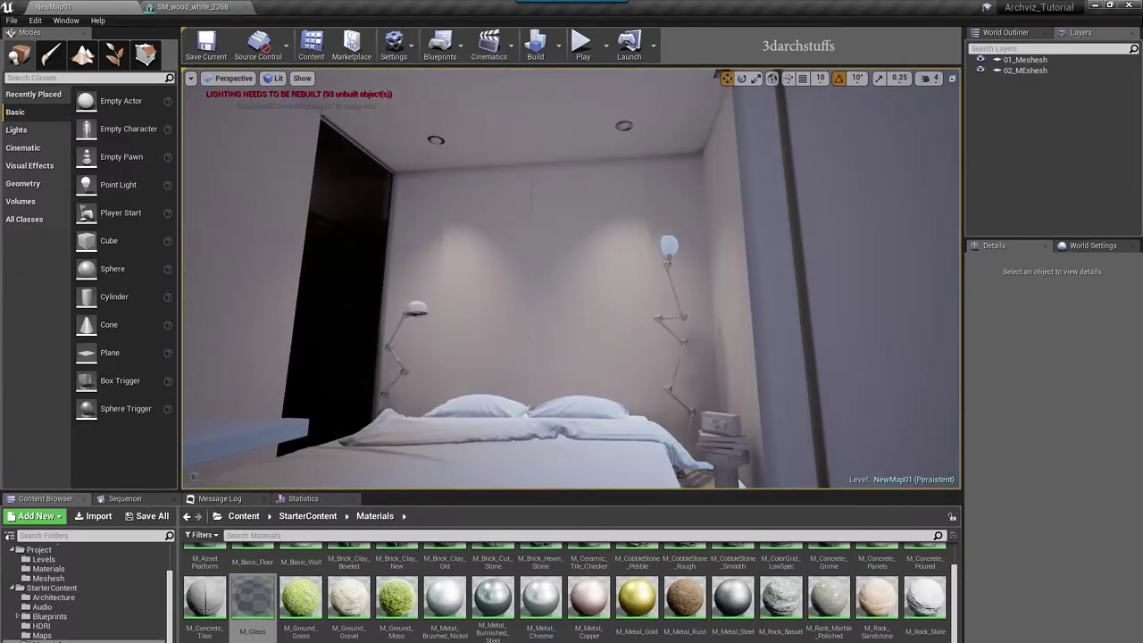
Step: Examine the glass doors SM_wood_white_1058 and SM_wood_white_1055 from the bedroom and corridor sides
right_click_drag(623, 233, 514, 230)
right_click_drag(533, 300, 572, 254)
left_click(542, 294)
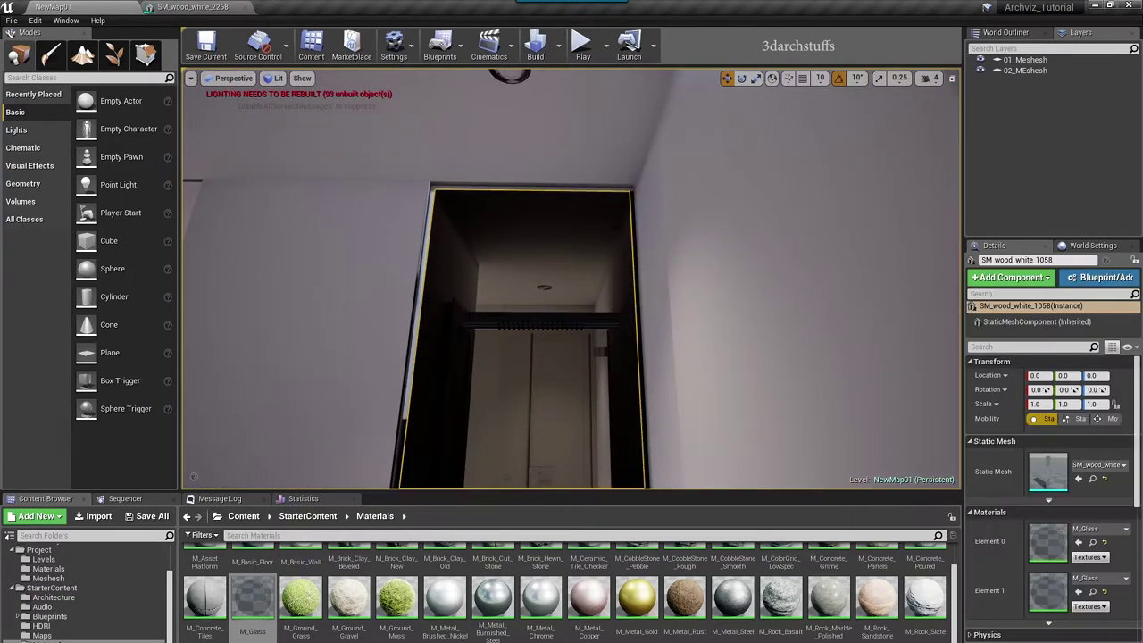
right_click_drag(542, 294, 534, 357)
right_click_drag(620, 235, 617, 231)
scroll(572, 312, "up", 8)
right_click_drag(587, 301, 663, 290)
right_click_drag(550, 289, 683, 284)
left_click(550, 289)
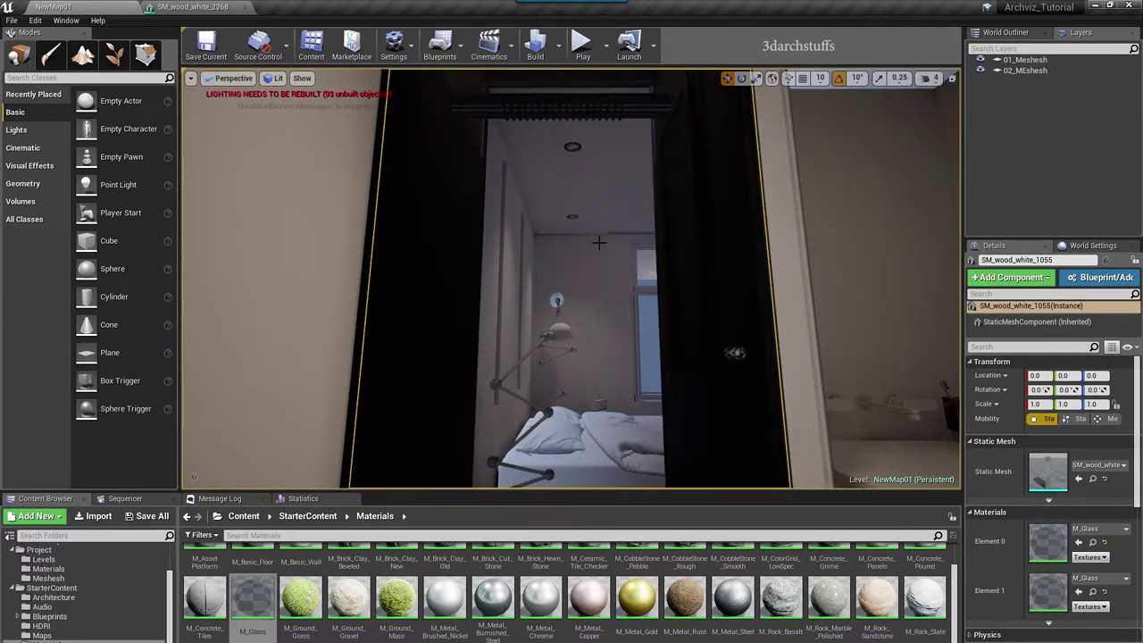
key("f")
Step: Generate lightmap UVs for the ceiling spotlights, including SM_wood_white_1613 and SM_wood_white_1588
scroll(601, 242, "down", 8)
right_click_drag(613, 237, 562, 237)
scroll(609, 238, "up", 4)
right_click_drag(646, 241, 698, 265)
scroll(649, 278, "up", 3)
left_click(695, 268)
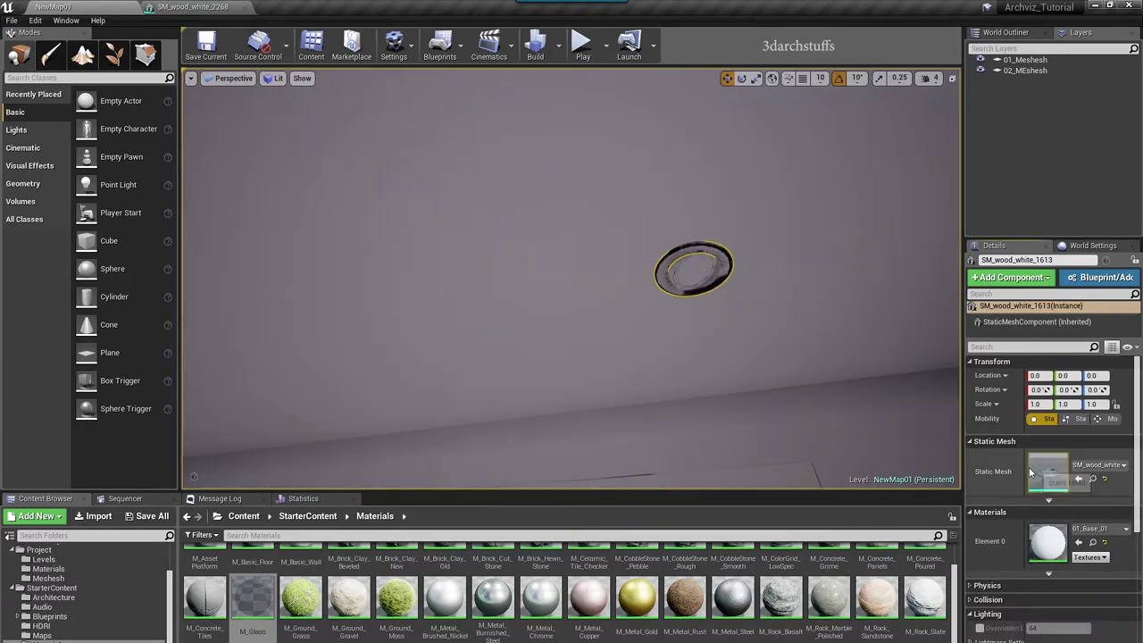
double_click(1032, 471)
left_click(578, 100)
left_click(982, 441)
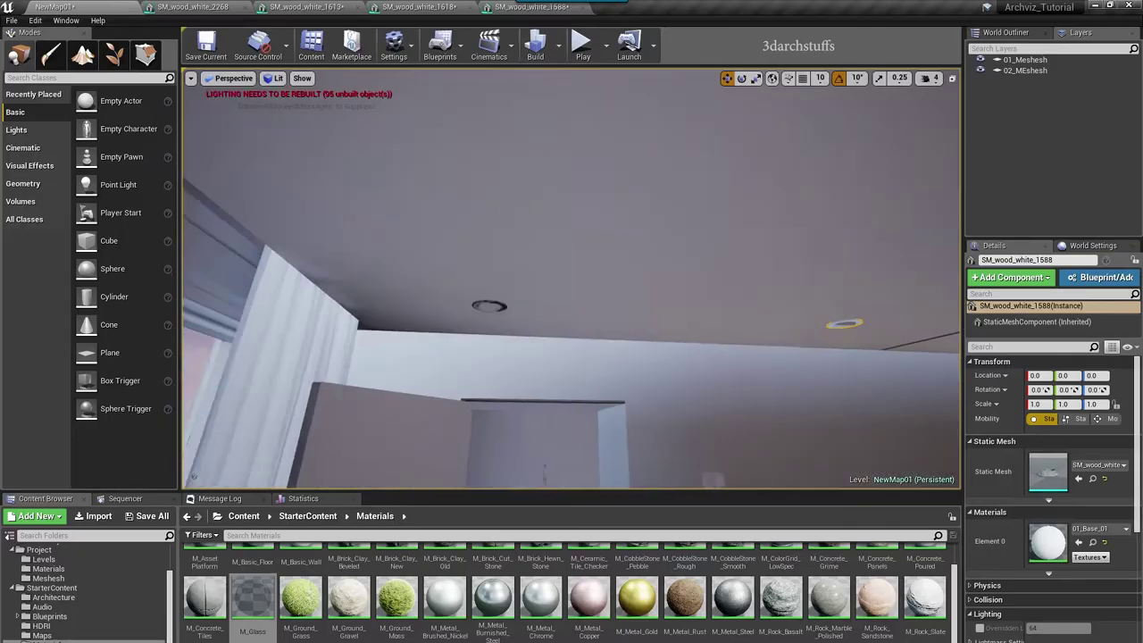
Step: Generate lightmap UVs for the meshes SM_wood_white_1582 and SM_wood_white_2585, and clear the selection
double_click(1047, 467)
left_click(573, 45)
left_click(576, 100)
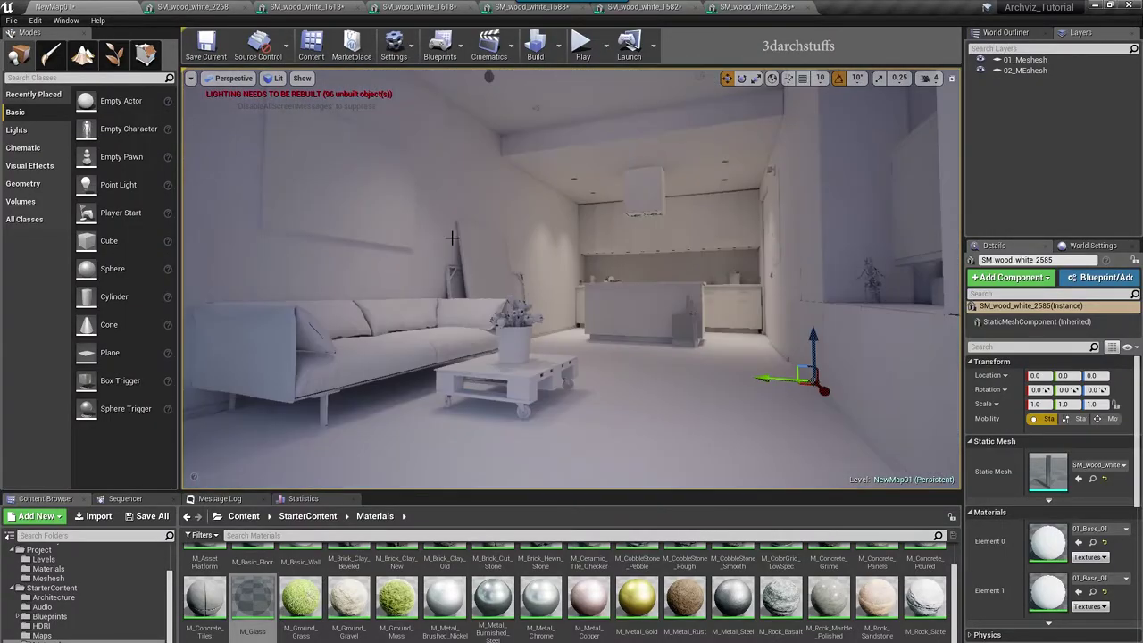
key("Escape")
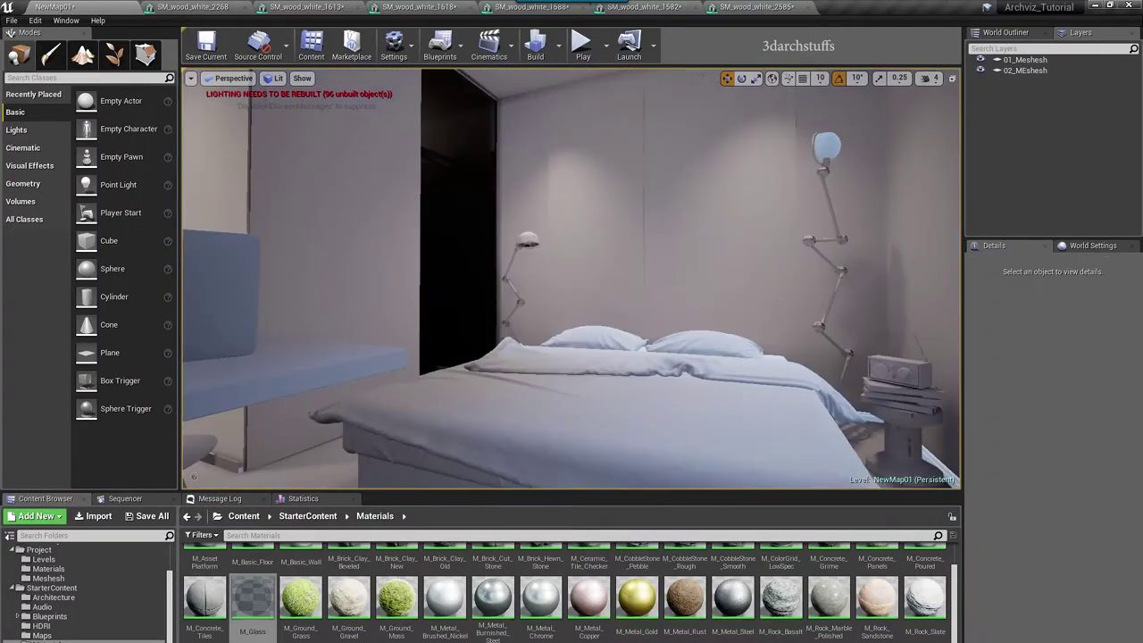
Step: Save the level, close all mesh editors, and rebuild the lighting
key("ctrl+s")
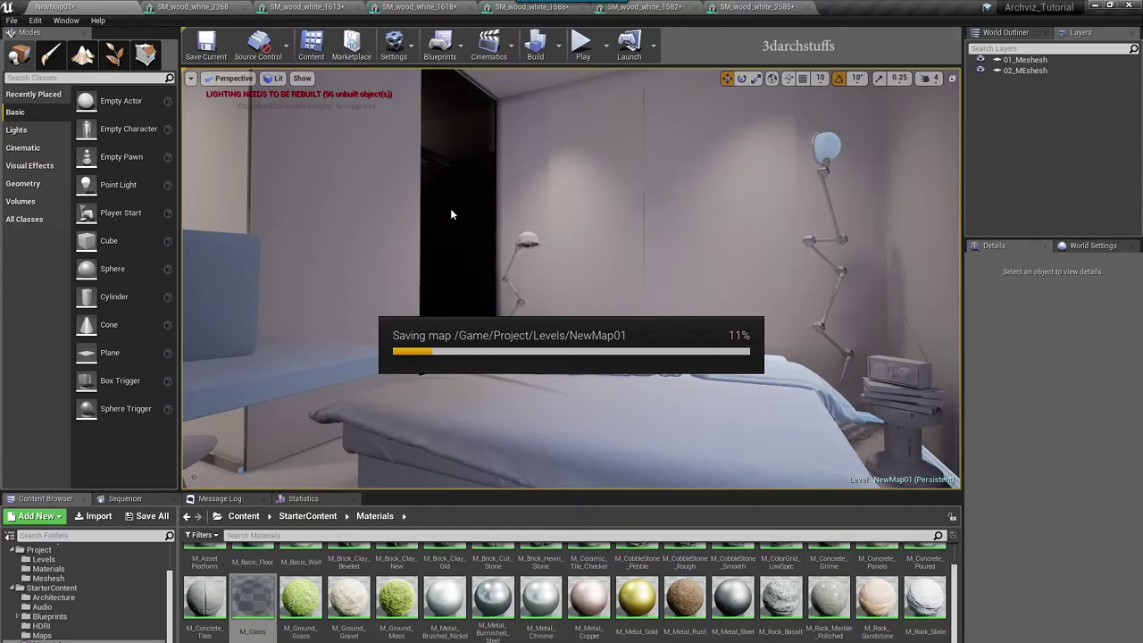
left_click(246, 7)
left_click(247, 7)
left_click(536, 49)
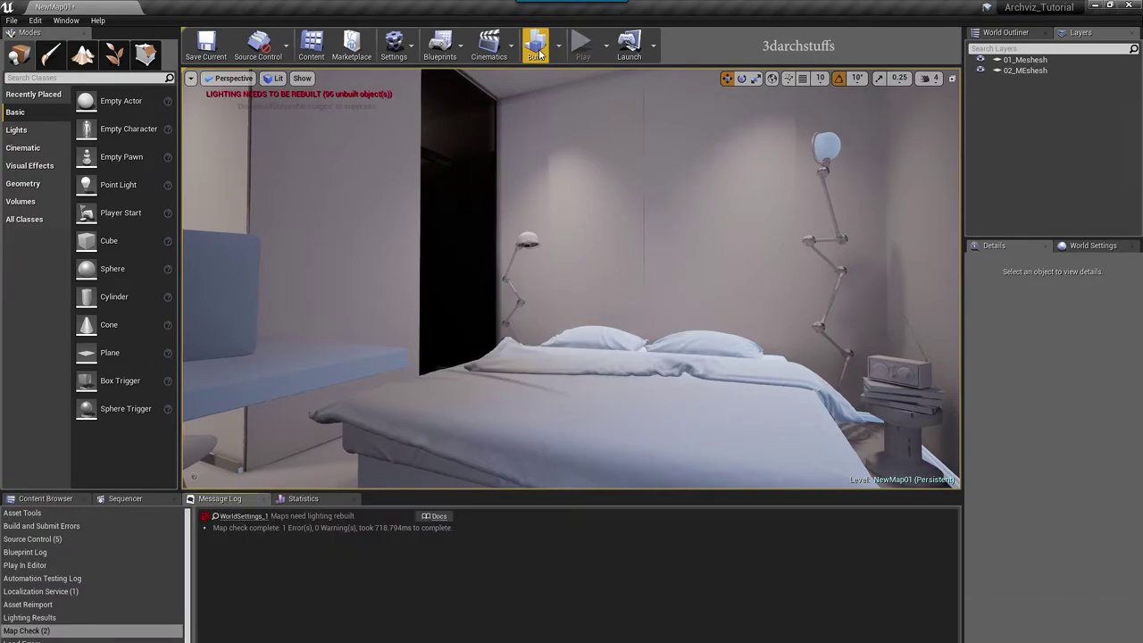
left_click(537, 49)
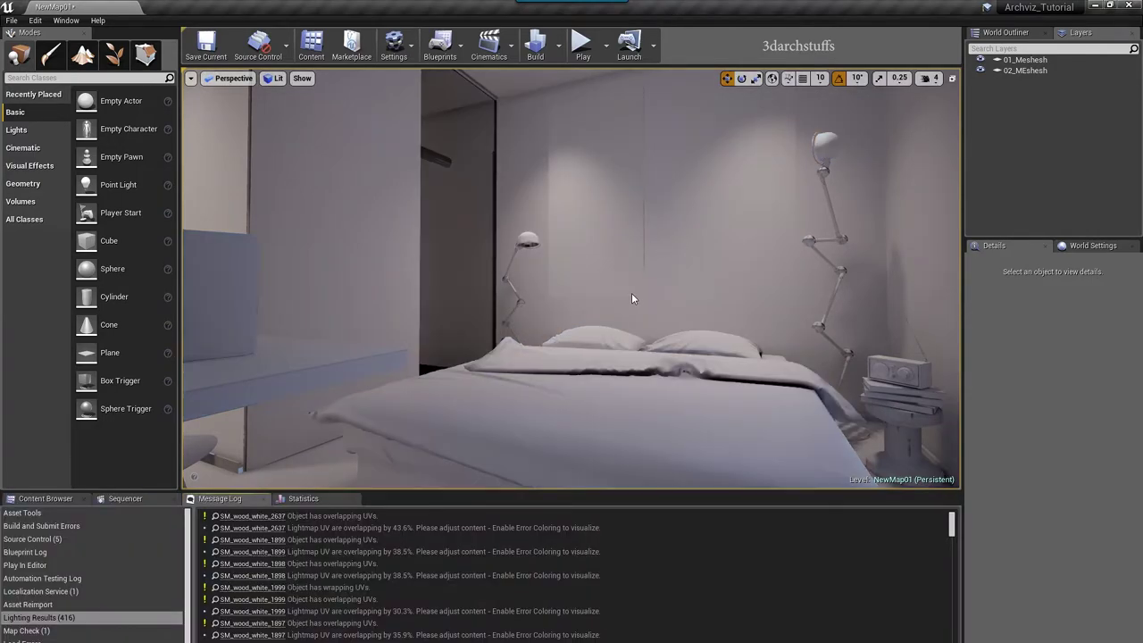
Step: Examine the rebuilt lighting in the kitchen and living room with the viewport maximized
left_click_drag(632, 293, 491, 299)
left_click_drag(708, 283, 617, 232)
right_click_drag(706, 283, 695, 311)
key("F11")
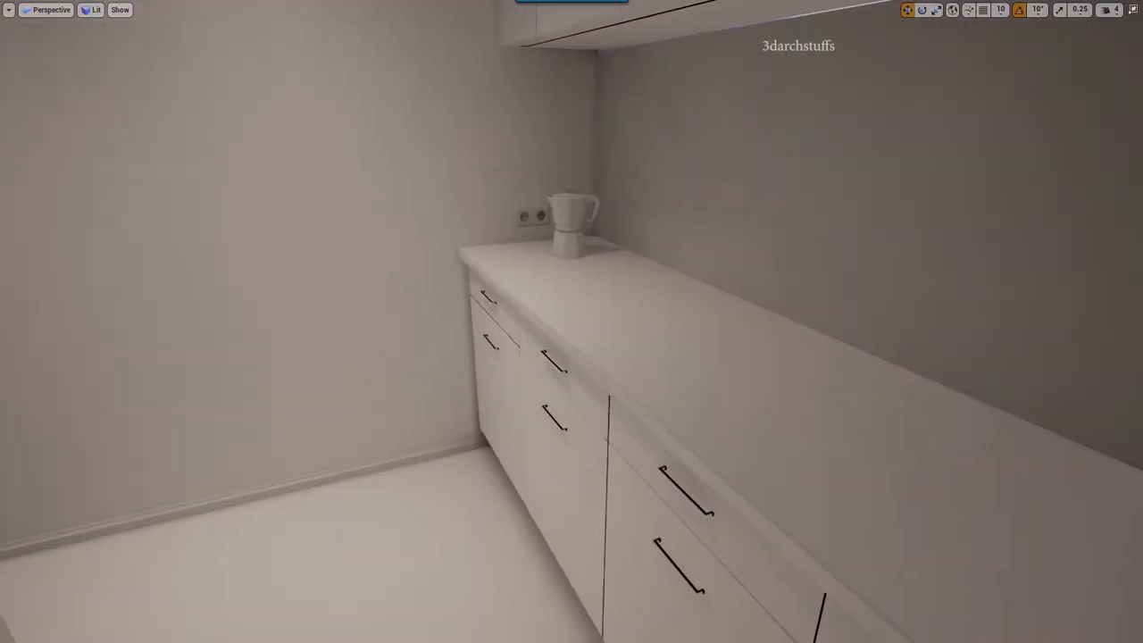
right_click_drag(695, 311, 702, 301)
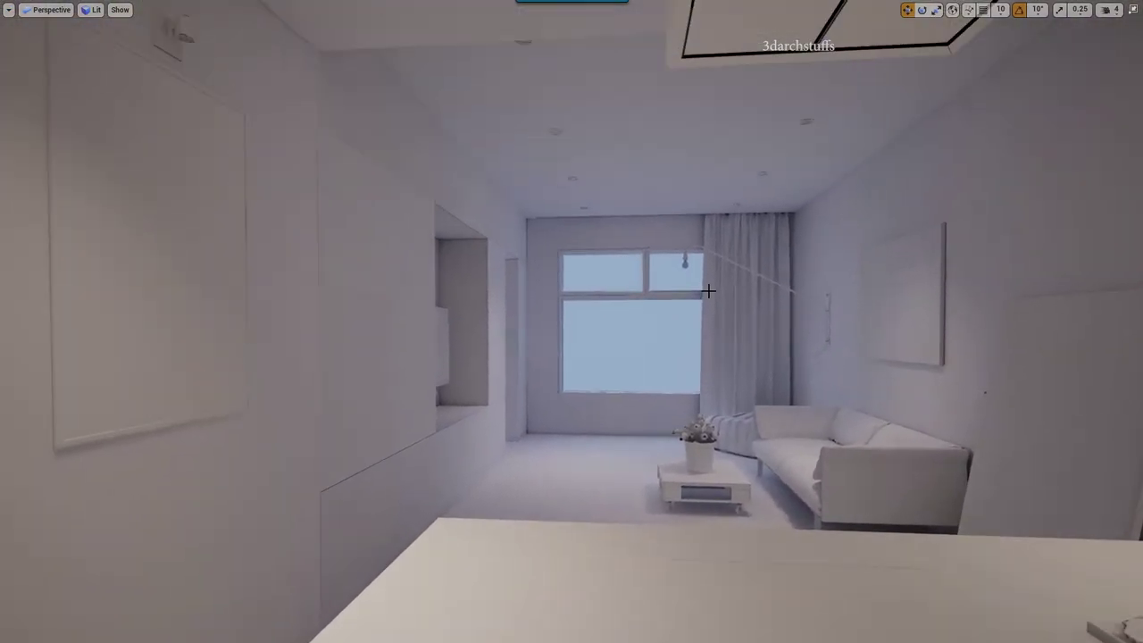
right_click_drag(706, 290, 822, 290)
mouse_move(750, 294)
right_mouse_down()
mouse_move(692, 334)
mouse_move(724, 332)
mouse_move(739, 313)
right_mouse_up()
mouse_move(712, 355)
right_mouse_down()
mouse_move(694, 387)
mouse_move(660, 349)
mouse_move(718, 345)
mouse_move(698, 336)
right_mouse_up()
scroll(688, 368, "down", 4)
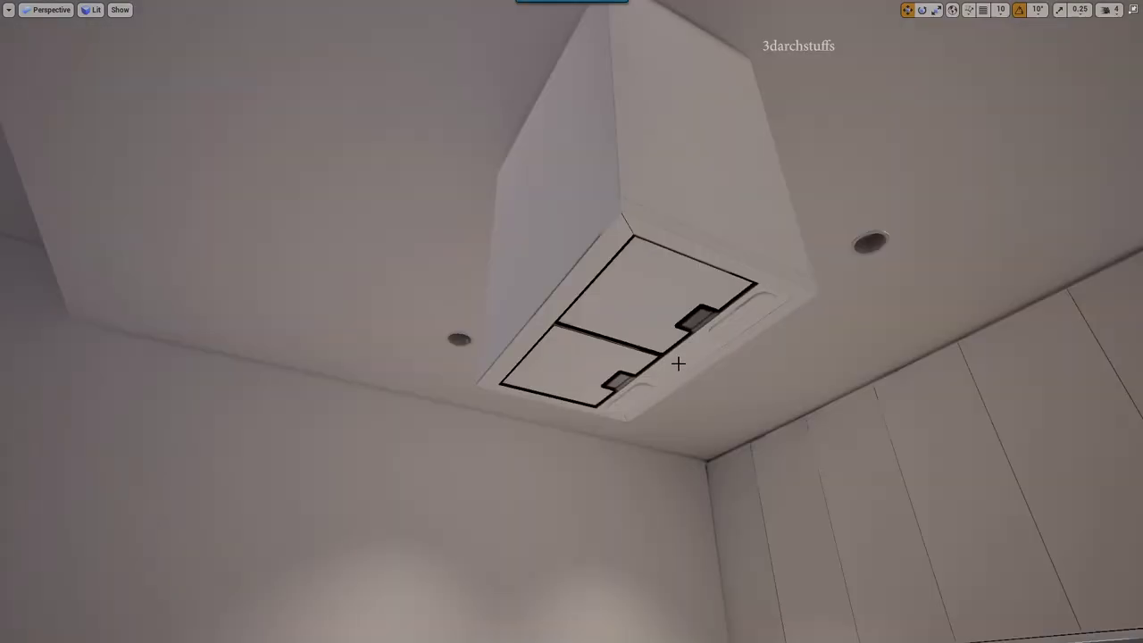
Step: Inspect the shading on the underside of the kitchen range hood and select its filter panel
key("f")
left_click_drag(655, 367, 891, 373, "alt")
right_click_drag(632, 375, 585, 373)
left_click_drag(585, 373, 416, 368, "alt")
scroll(572, 322, "down", 4)
right_click_drag(564, 375, 490, 367)
right_click_drag(415, 342, 468, 335)
left_click_drag(572, 322, 451, 303, "alt")
right_click_drag(498, 317, 472, 324)
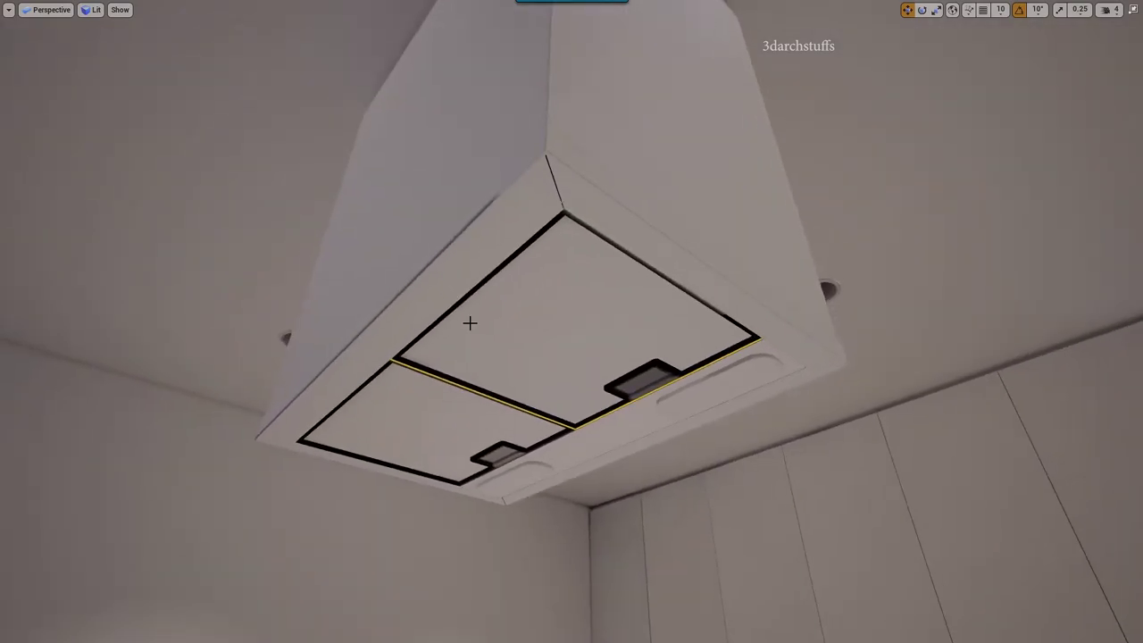
Step: Open the range hood filter mesh SM_wood_white_2253, check its UV channel 1, and close its editor
key("F11")
double_click(1059, 474)
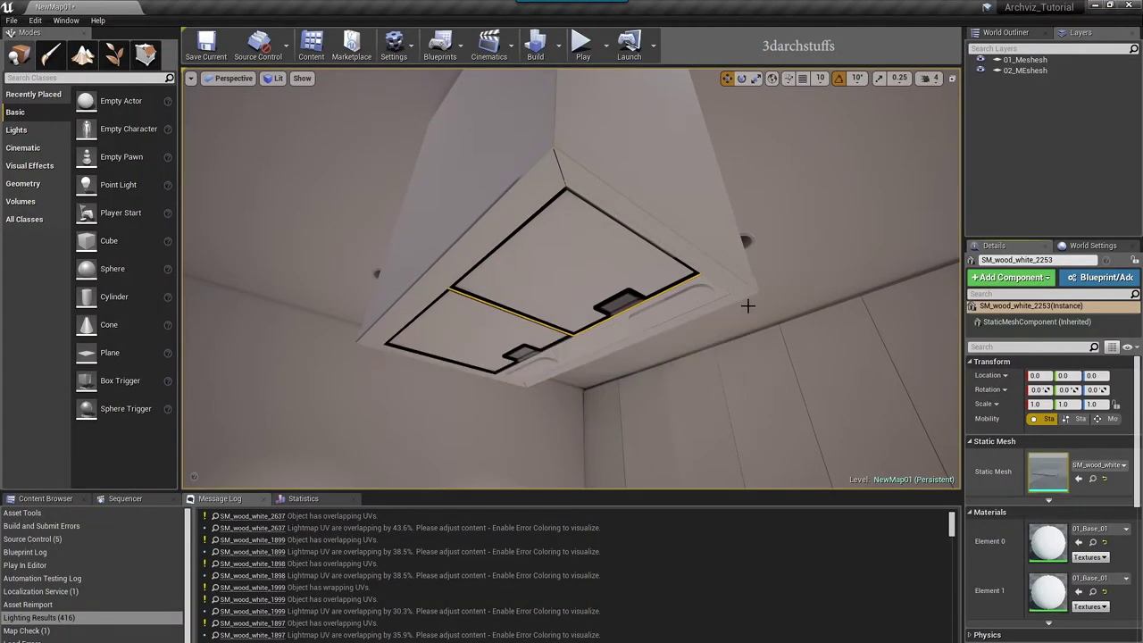
left_click(571, 100)
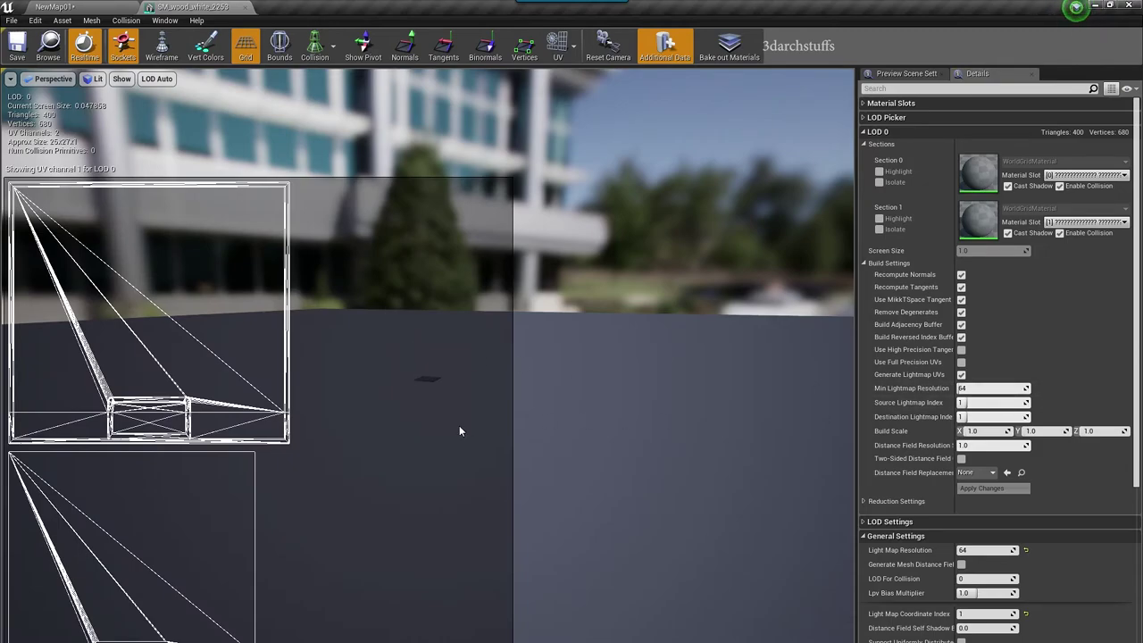
left_click(247, 7)
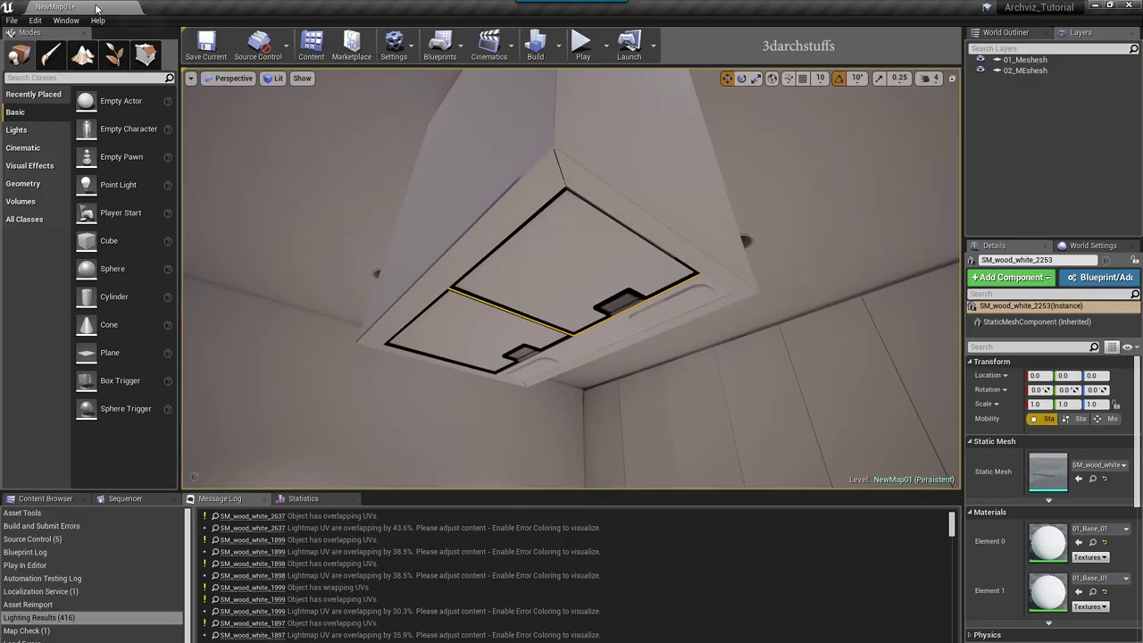
Step: Deselect the hood filter and review the kitchen and living room lighting in the maximized viewport
right_click_drag(649, 325, 609, 292)
key("Escape")
left_click_drag(609, 292, 630, 290)
key("F11")
scroll(677, 280, "up", 3)
right_click_drag(678, 283, 447, 295)
right_click_drag(536, 219, 607, 173)
scroll(681, 280, "up", 3)
right_click_drag(682, 281, 725, 261)
scroll(706, 253, "down", 3)
right_click_drag(436, 211, 705, 272)
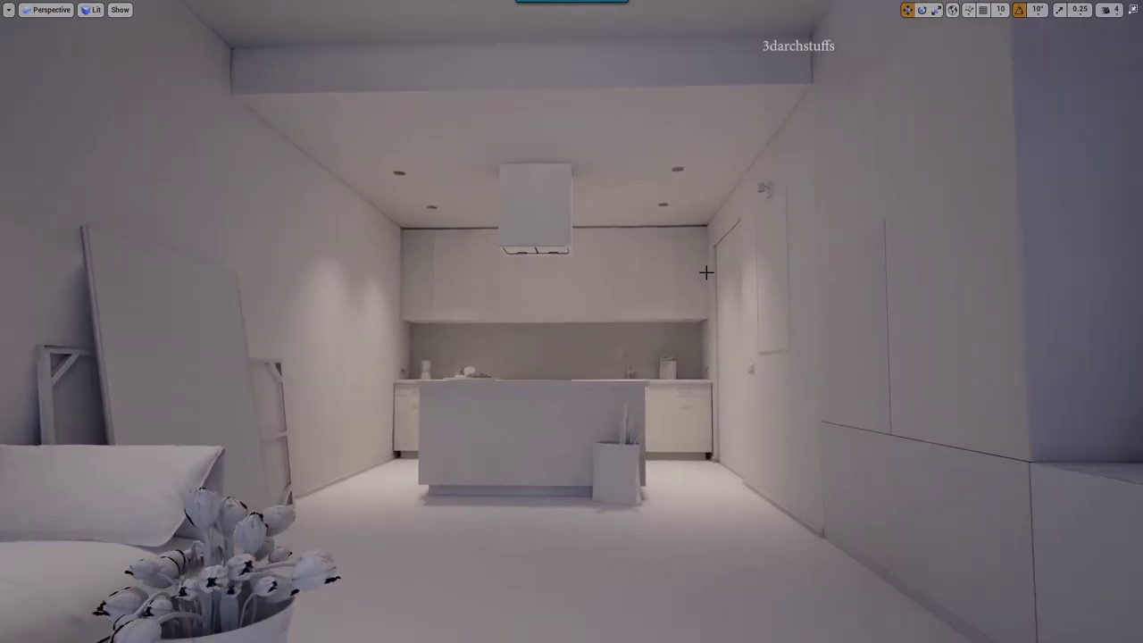
Step: Examine the shading of the bedroom bed, including its blanket and pillows
right_click_drag(741, 380, 639, 366)
scroll(745, 367, "down", 4)
middle_click_drag(760, 359, 831, 361)
right_click_drag(705, 381, 705, 352)
middle_click_drag(704, 381, 644, 379)
right_click_drag(705, 381, 768, 418)
scroll(717, 360, "up", 5)
right_click_drag(717, 360, 713, 393)
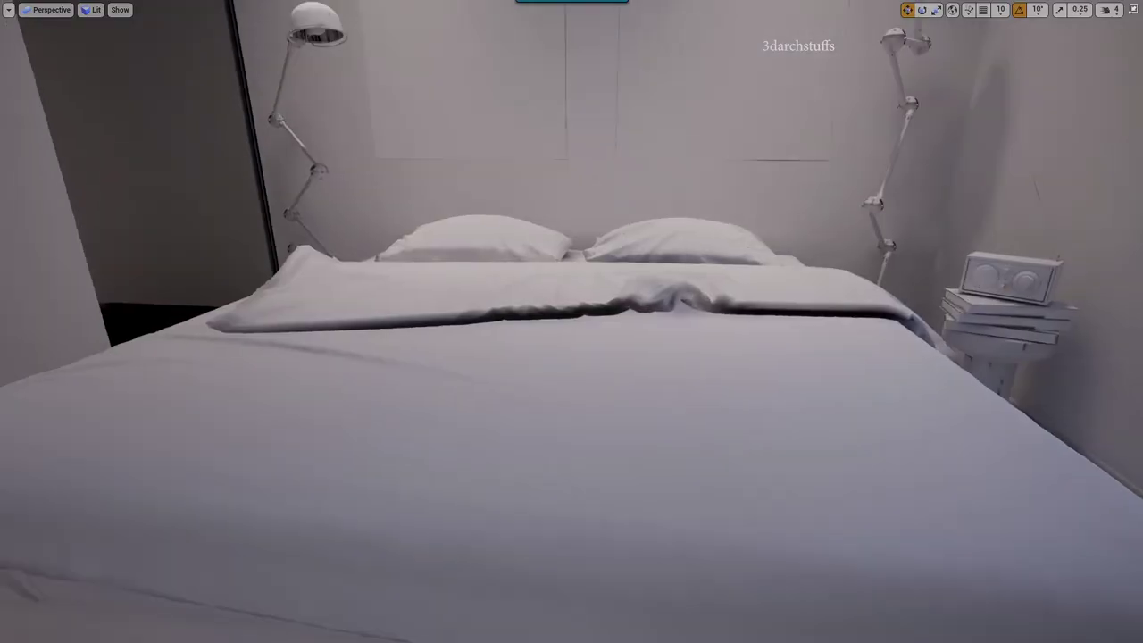
scroll(707, 342, "down", 5)
right_click_drag(709, 337, 661, 438)
scroll(708, 349, "up", 5)
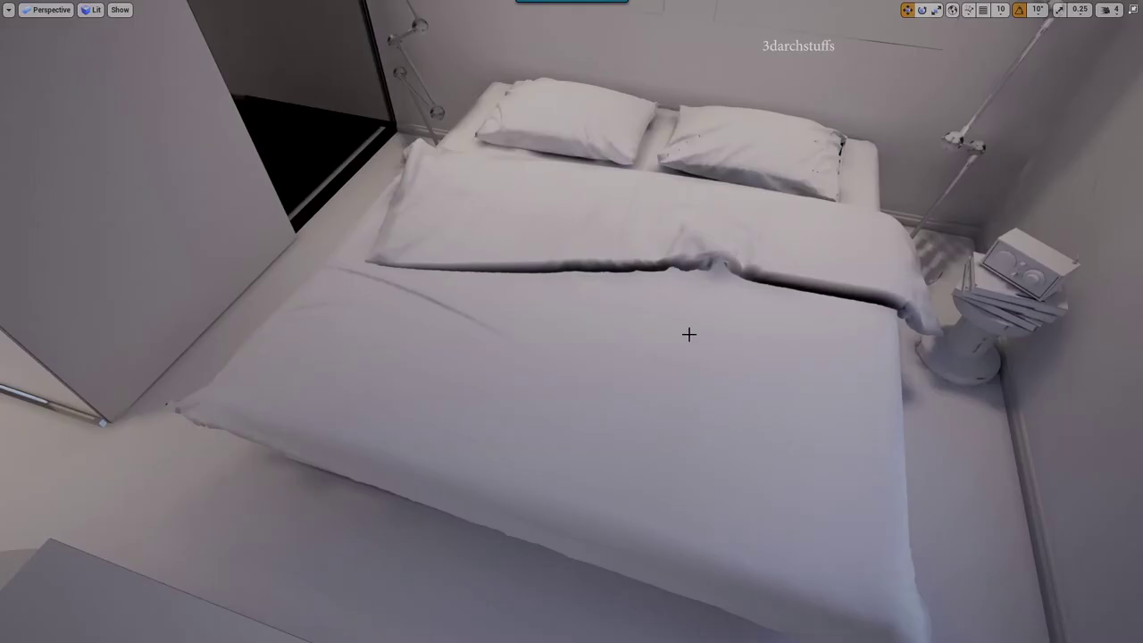
left_click(687, 319)
left_click(603, 133)
left_click(718, 157)
Step: Check the bedroom window's dark curtain and the lighting along the corridor and washbasin niche
right_click_drag(711, 184, 750, 107)
right_click_drag(713, 247, 712, 238)
right_click_drag(633, 294, 643, 373)
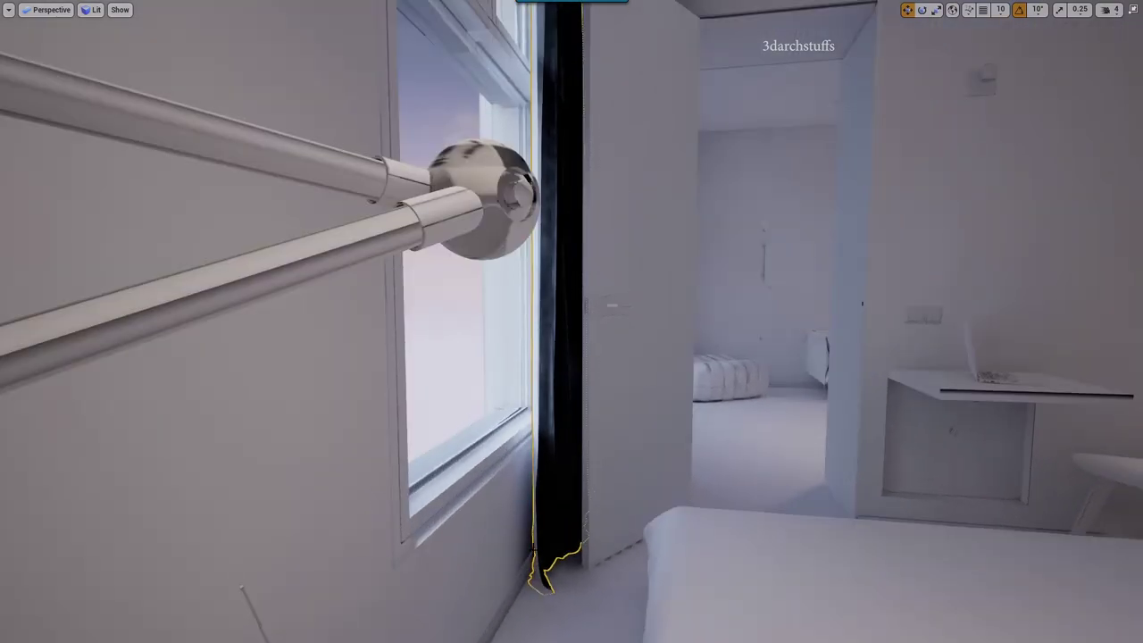
left_click_drag(546, 189, 547, 189, "alt")
right_click_drag(545, 151, 735, 246)
right_click_drag(746, 145, 822, 166)
right_click_drag(747, 232, 547, 191)
mouse_move(757, 193)
right_mouse_down()
mouse_move(734, 184)
mouse_move(757, 193)
right_mouse_up()
middle_click_drag(757, 192, 737, 182)
right_click_drag(765, 194, 765, 174)
left_click_drag(760, 224, 760, 262)
middle_click_drag(712, 242, 726, 248)
right_click_drag(707, 240, 664, 244)
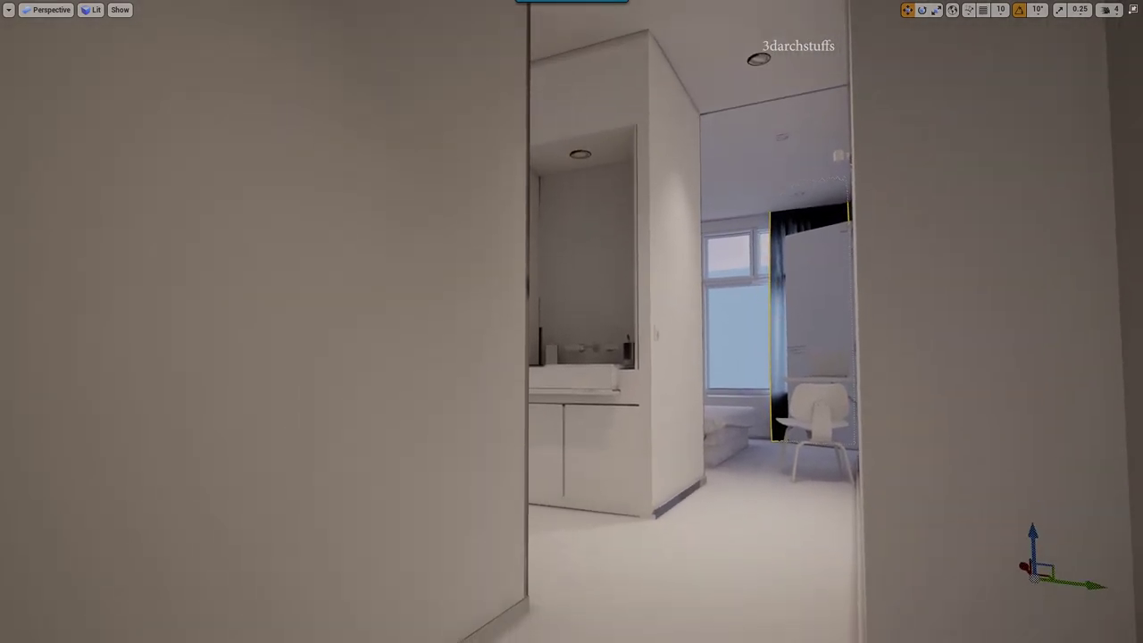
right_click_drag(740, 224, 740, 251)
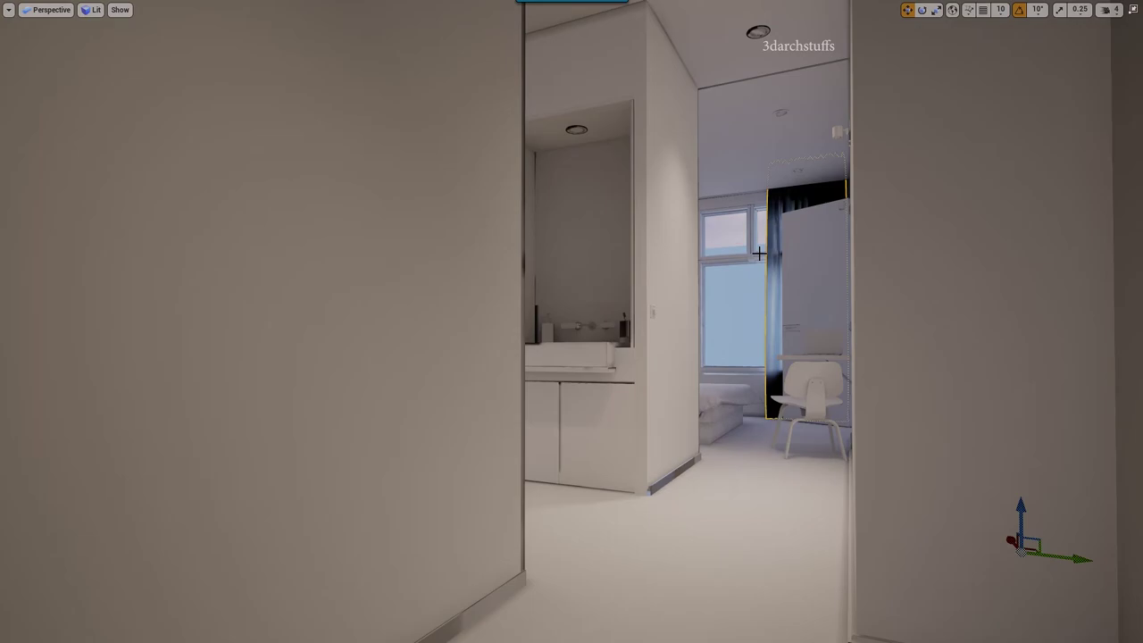
key("Escape")
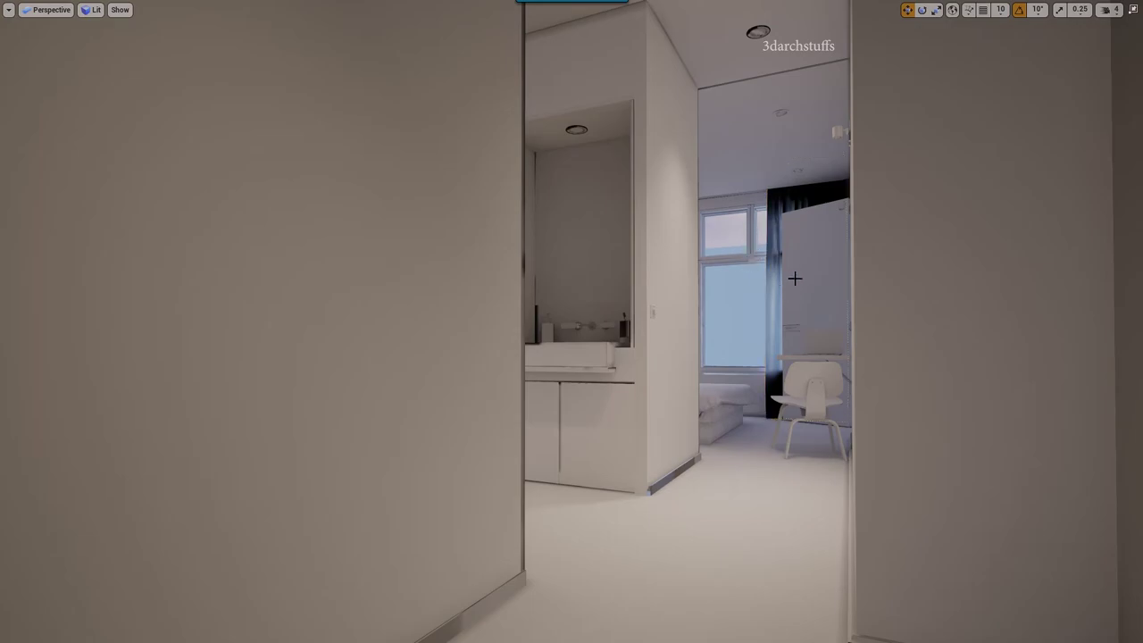